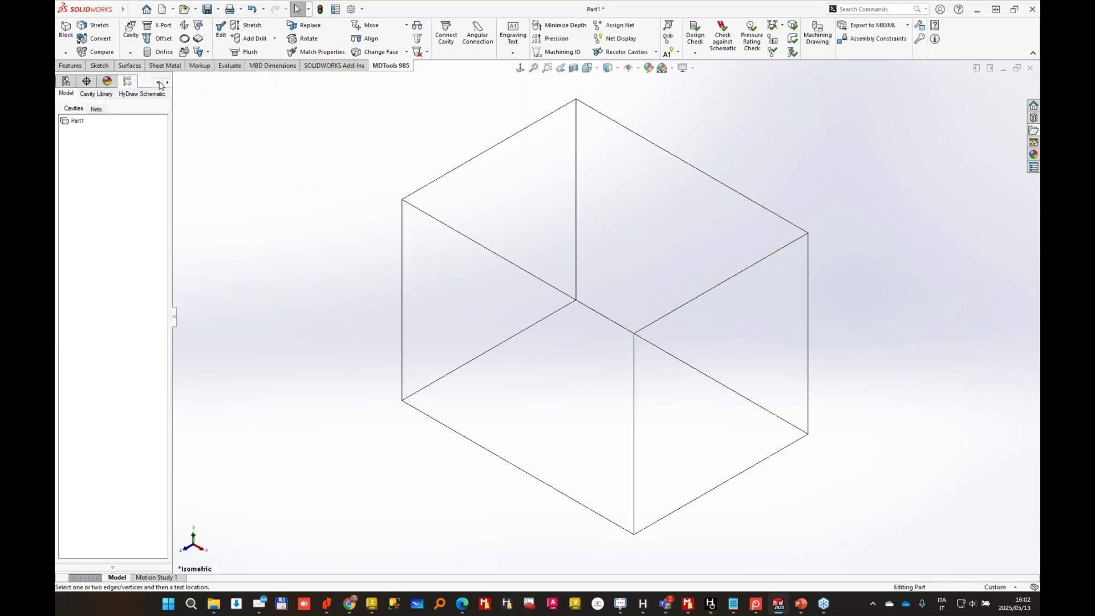
Create a rectangular through-all cutout, 50 mm long and 30 mm wide, at the upper-left corner of the block's front face.
left_click(65, 52)
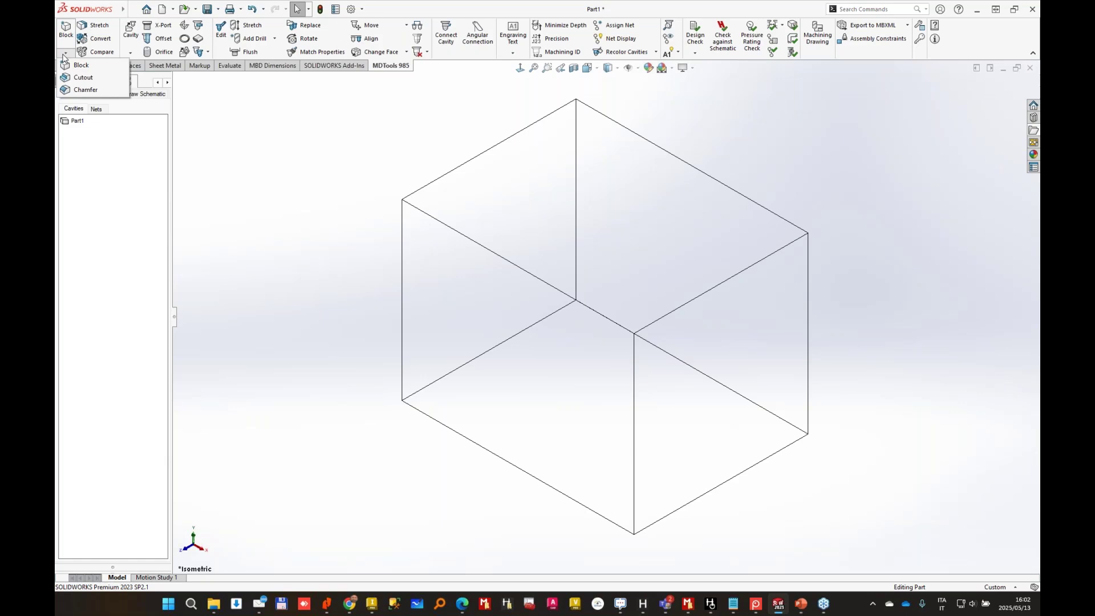
left_click(85, 79)
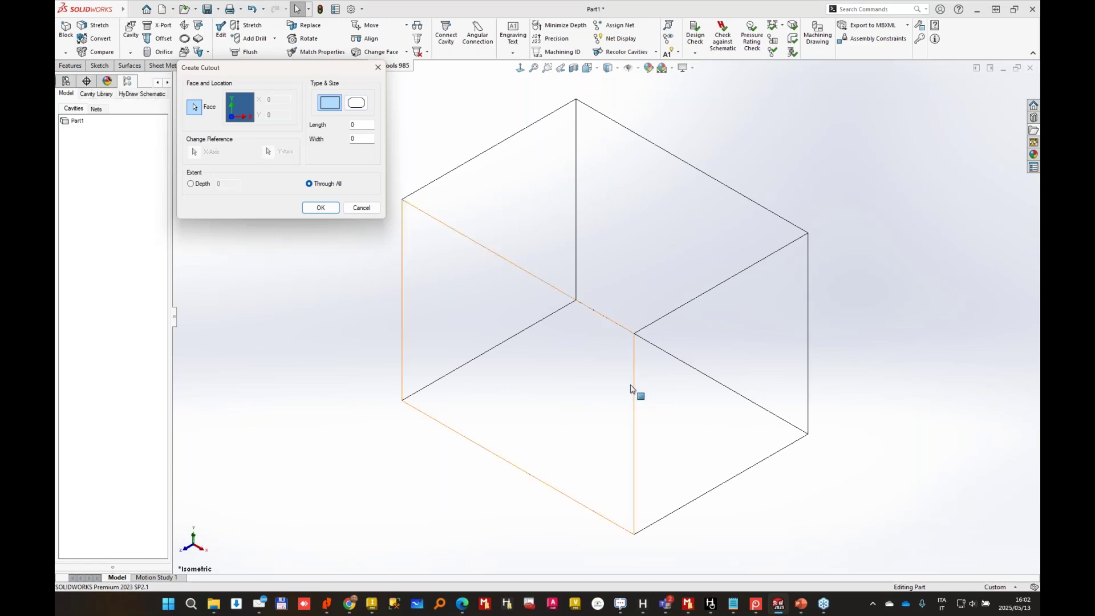
left_click(439, 268)
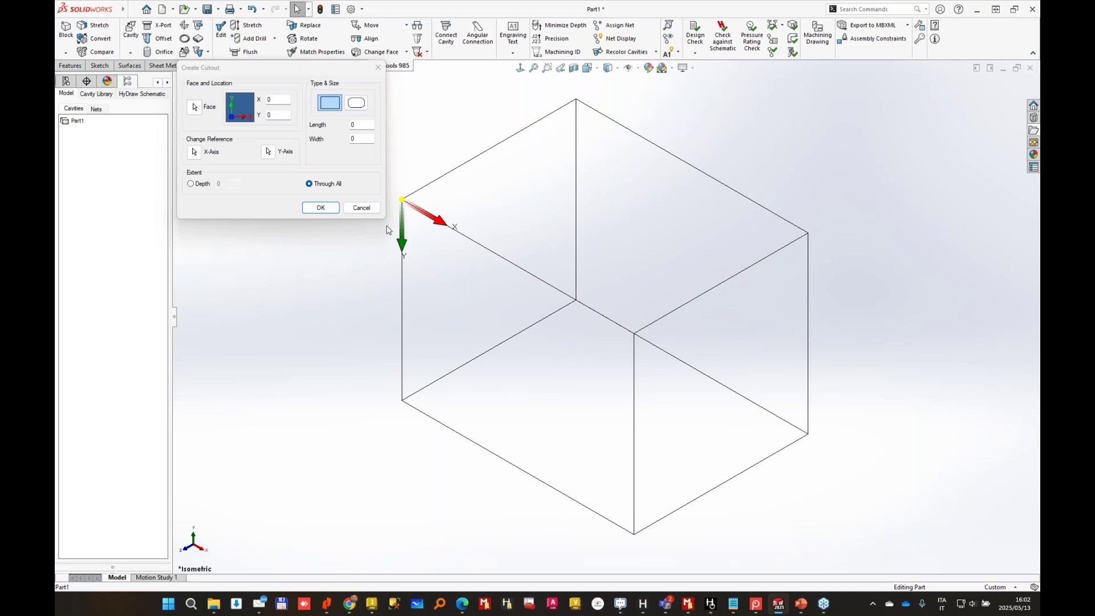
left_click(365, 127)
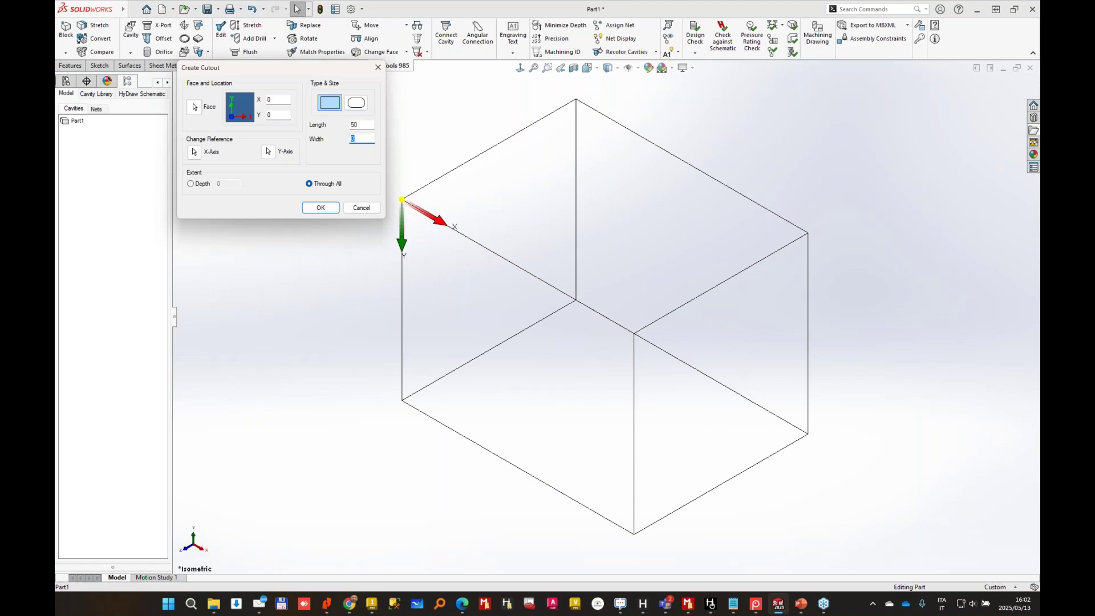
type("30")
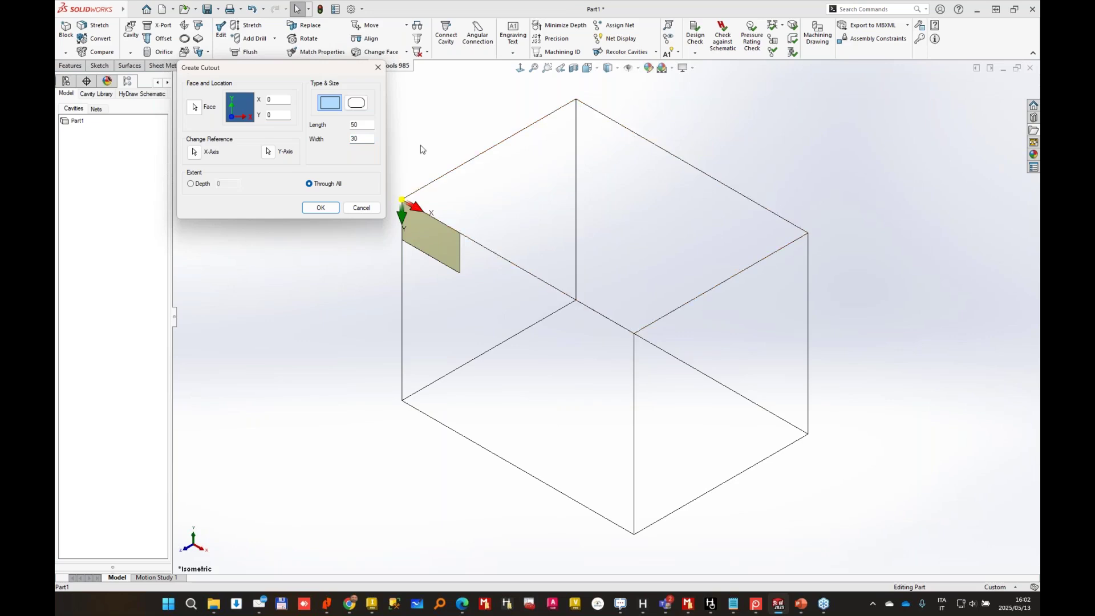
left_click(321, 208)
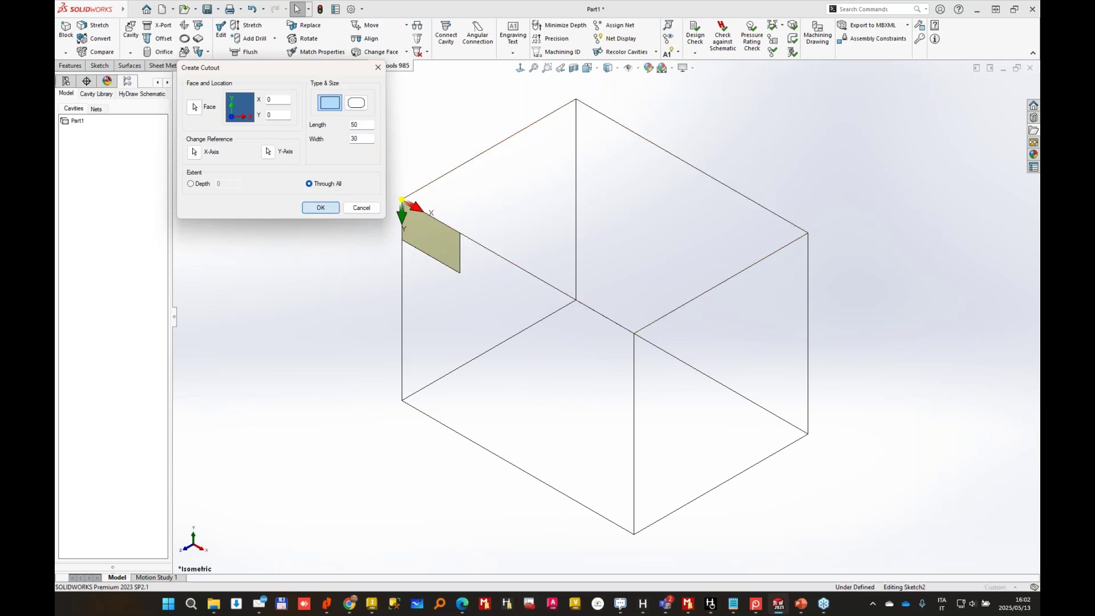
Start a second cutout on the front face, referencing its X axis to the top edge and Y axis to the first cutout's vertical edge.
middle_click_drag(463, 348, 489, 342)
left_click(66, 52)
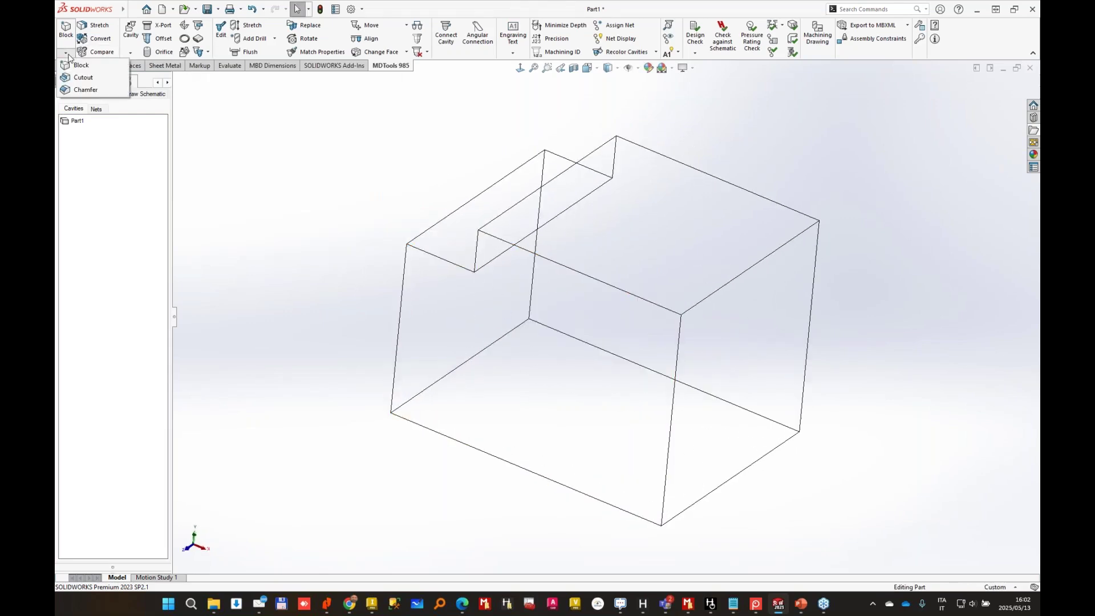
left_click(86, 78)
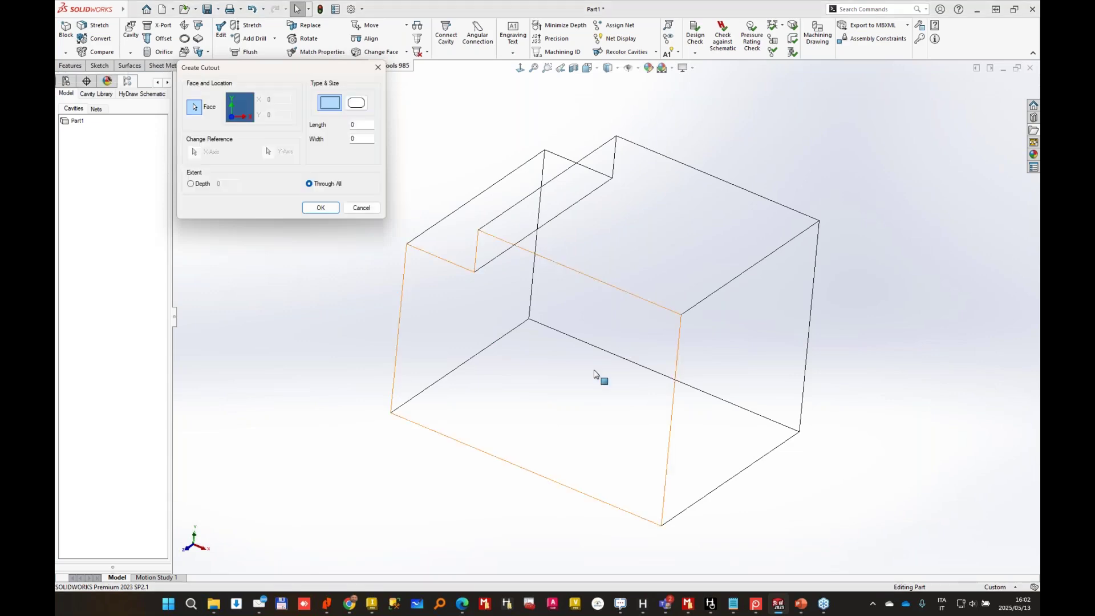
left_click(594, 379)
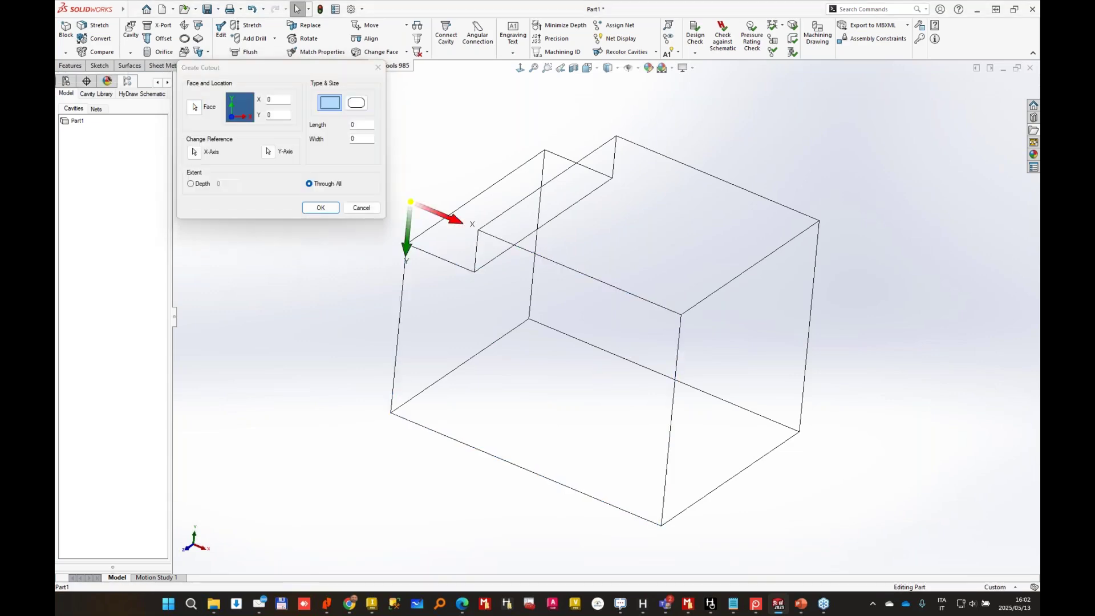
left_click(194, 153)
left_click(268, 152)
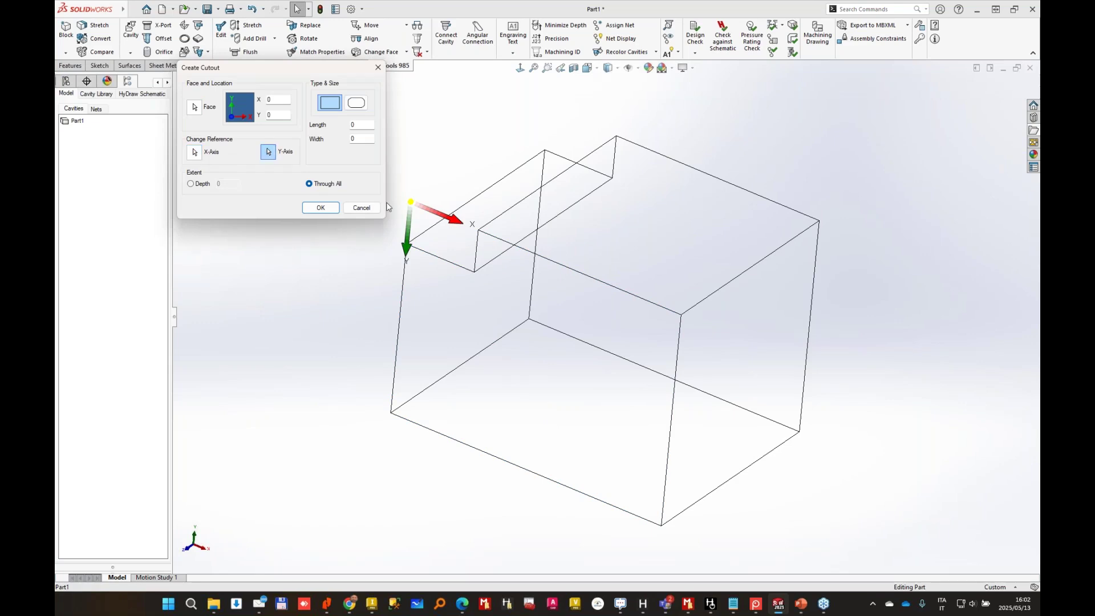
left_click(478, 241)
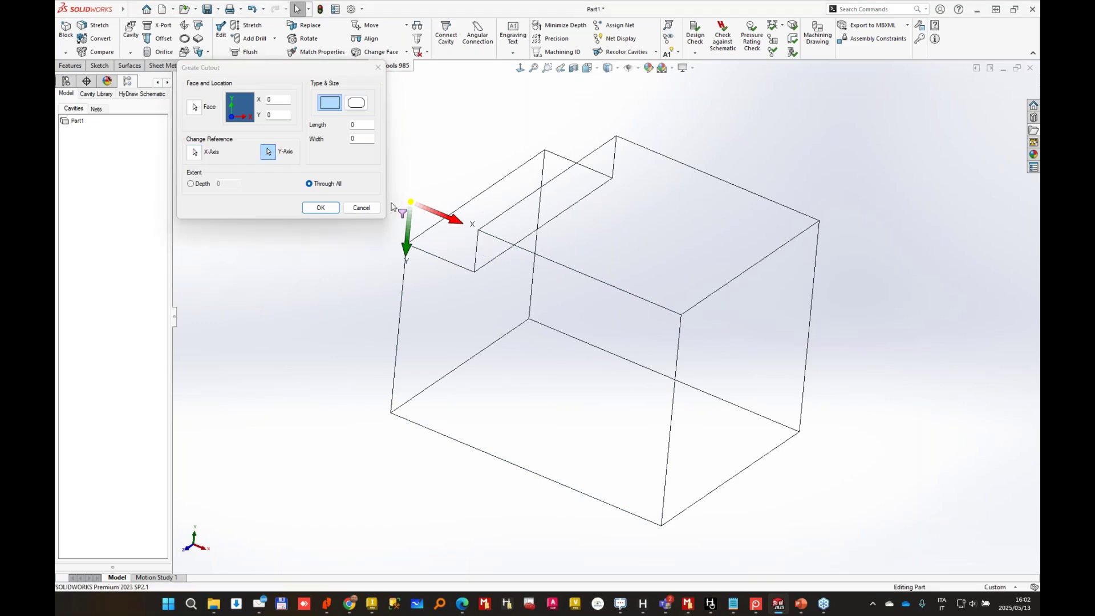
left_click(193, 152)
left_click(502, 240)
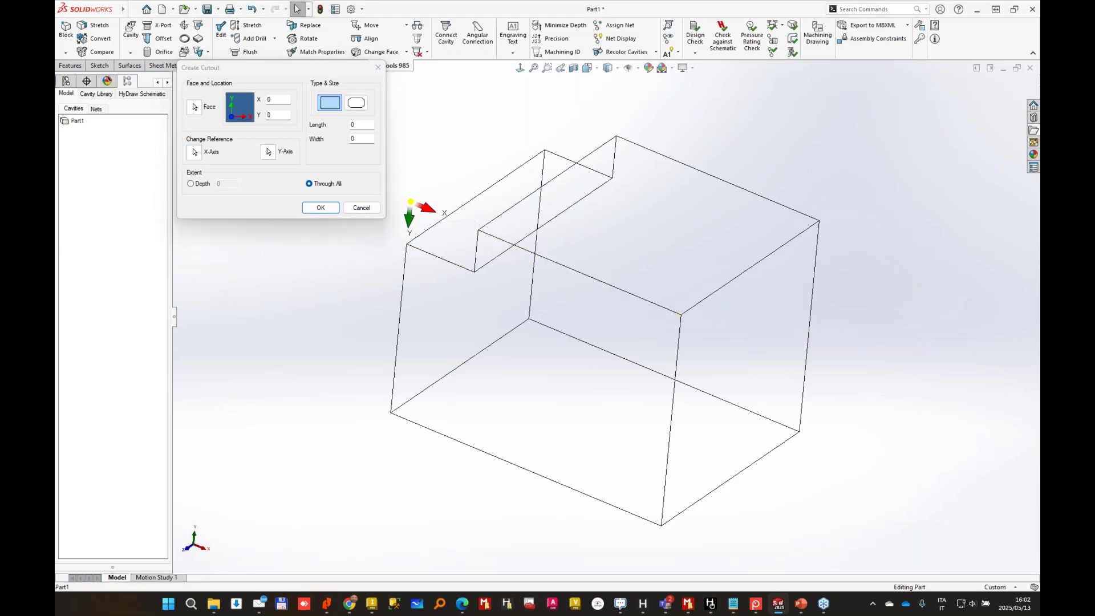
left_click(268, 151)
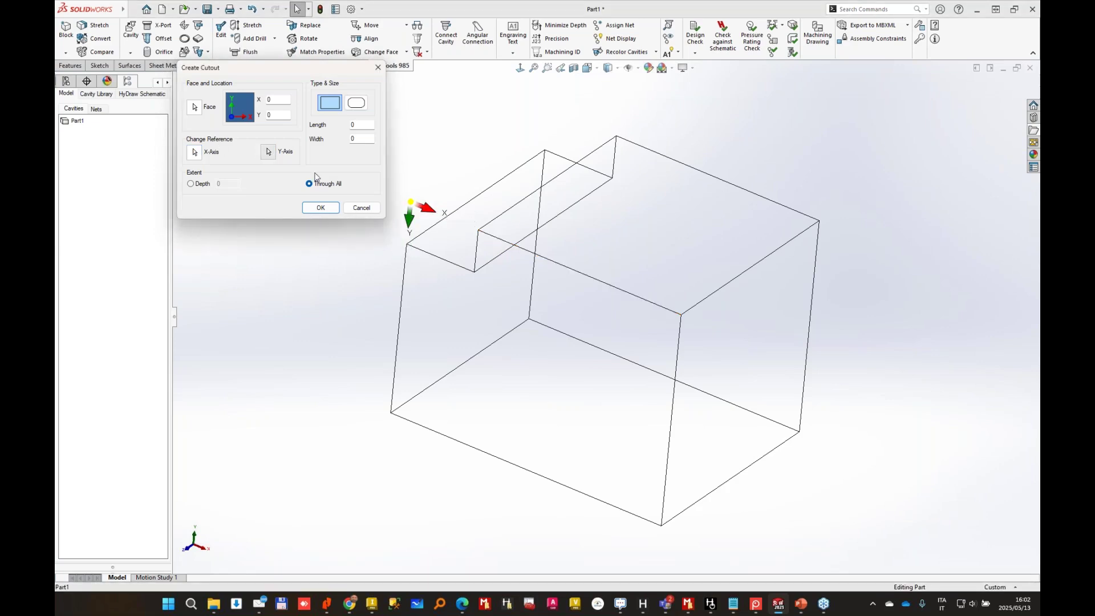
left_click(476, 251)
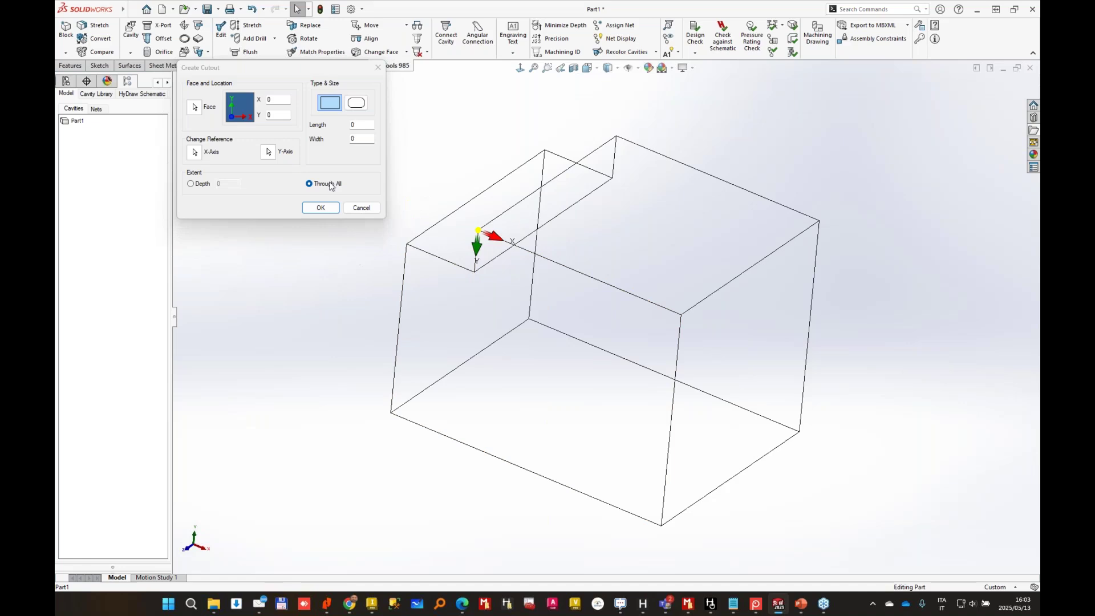
Size the second cutout 60 mm long and 50 mm wide, and create it through all.
left_click(360, 124)
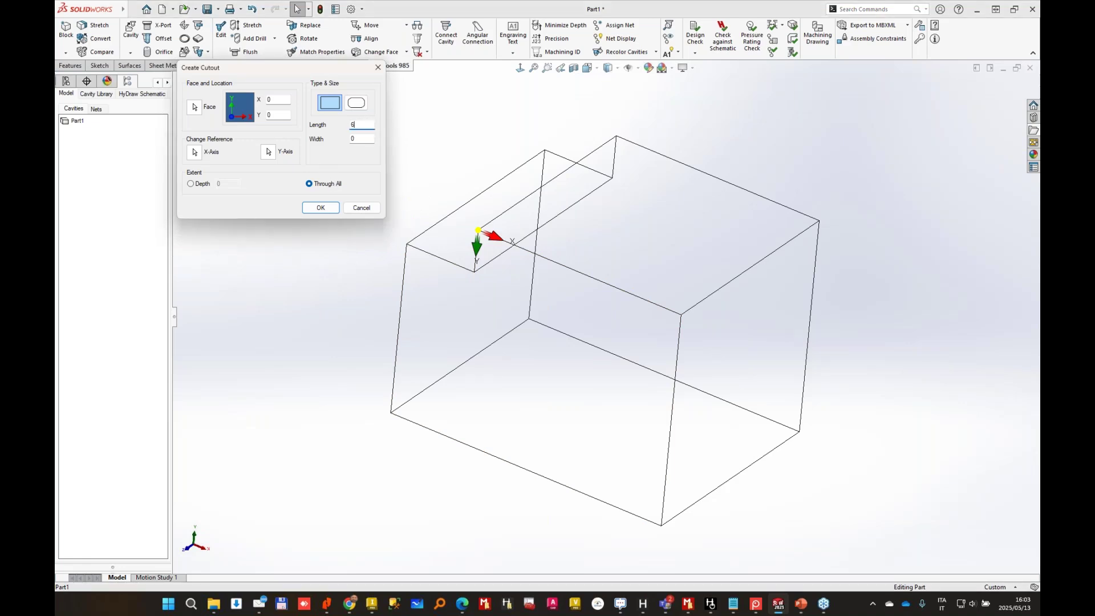
type("50")
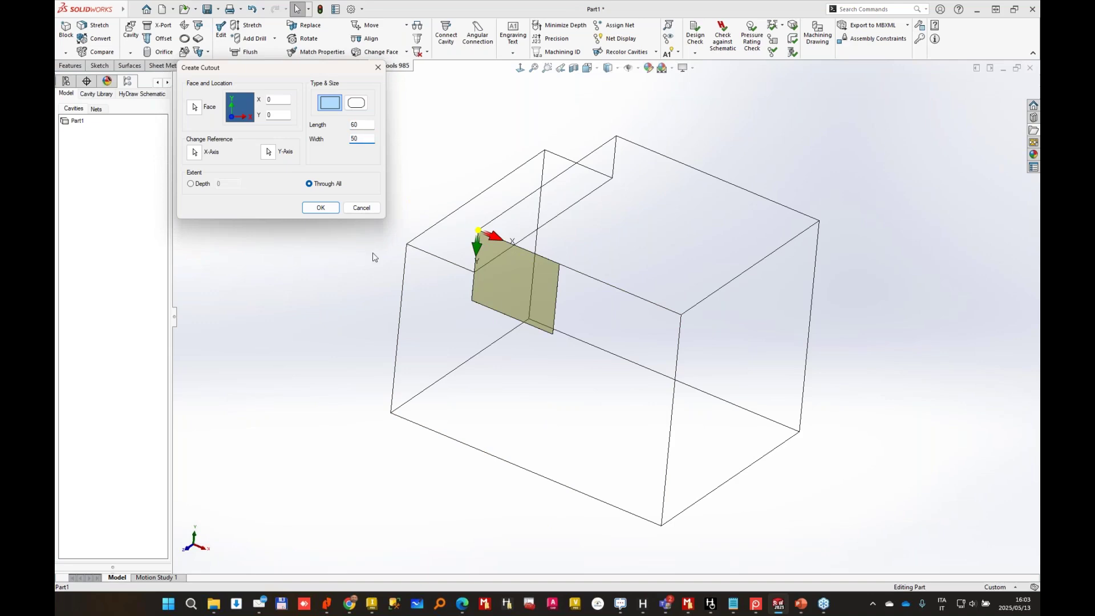
left_click(321, 207)
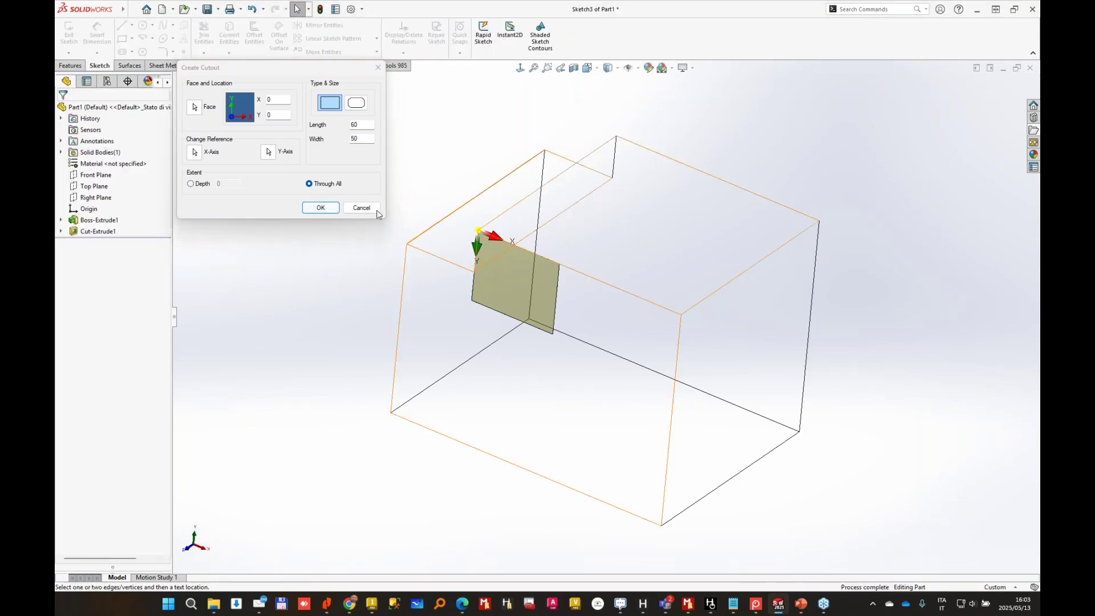
Chamfer the block's lower-right edge with a distance of 30 mm.
left_click(65, 52)
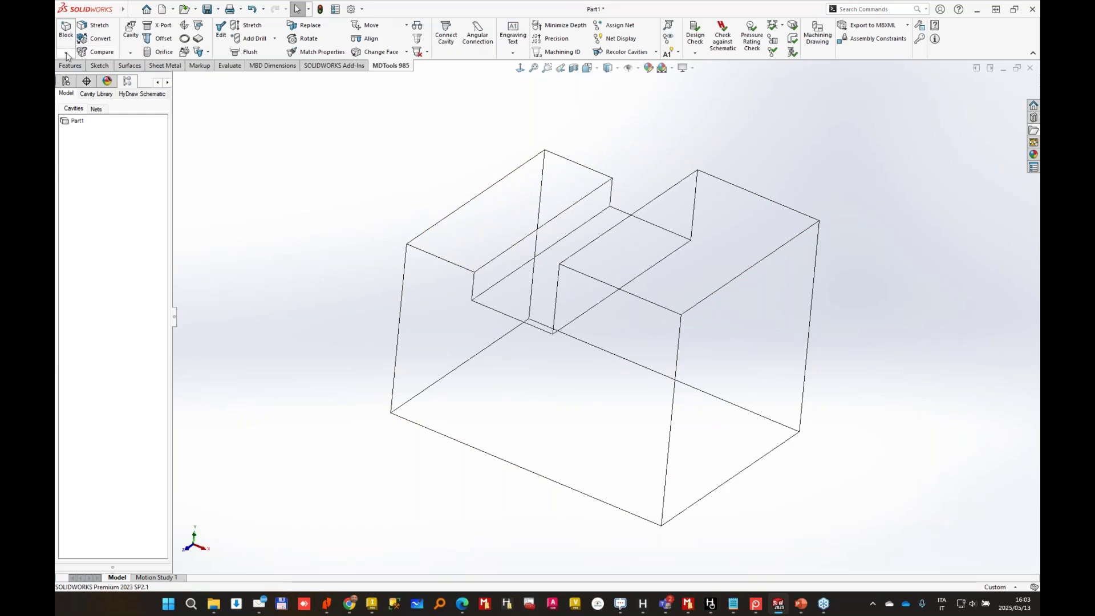
left_click(86, 89)
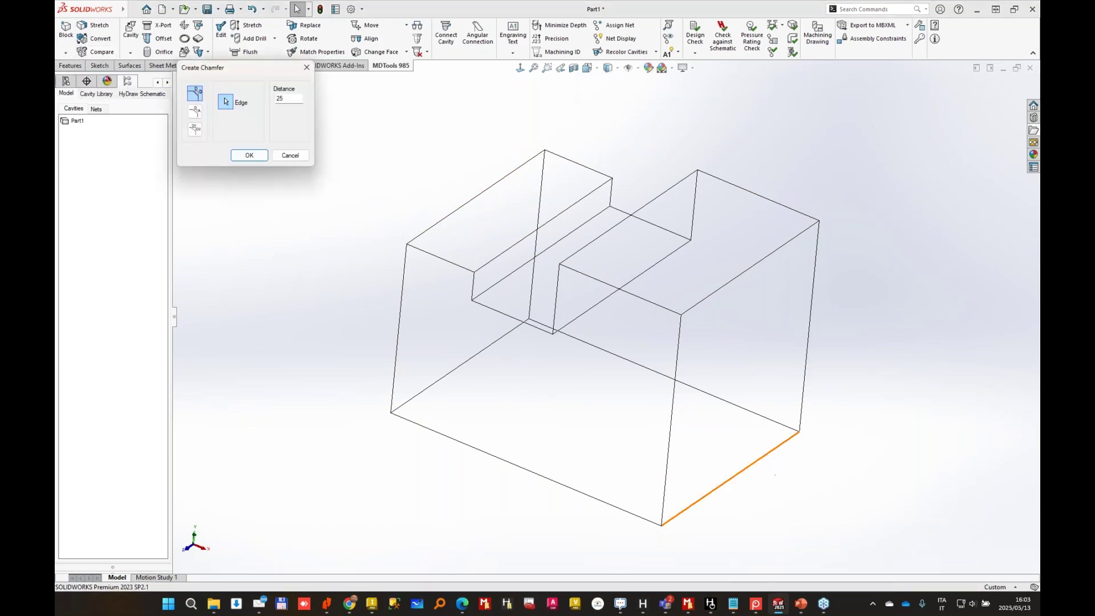
left_click(759, 459)
double_click(287, 98)
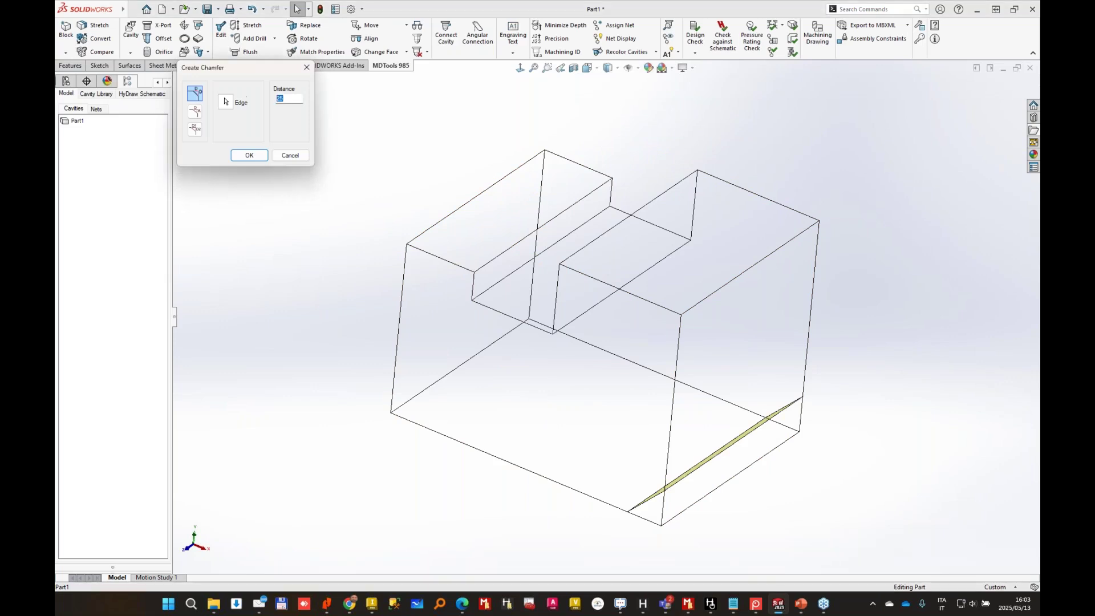
type("30")
key("Return")
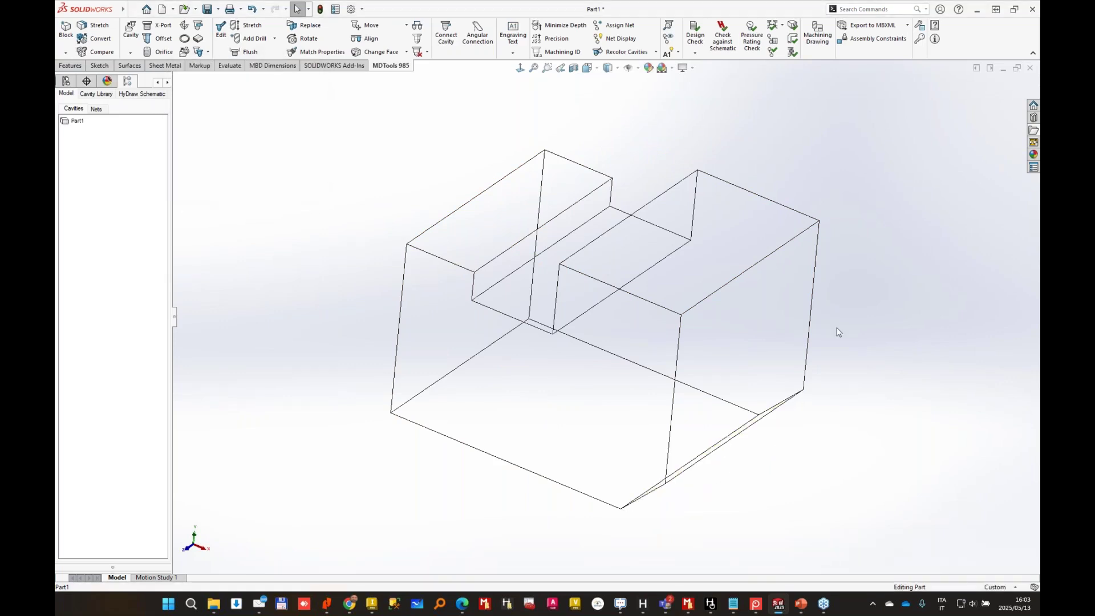
Choose the FC08-2 cavity from the cavity library and give it the component ID cv.
mouse_move(992, 301)
middle_mouse_down()
mouse_move(1035, 314)
mouse_move(899, 313)
mouse_move(1001, 272)
mouse_move(1033, 243)
mouse_move(813, 124)
middle_mouse_up()
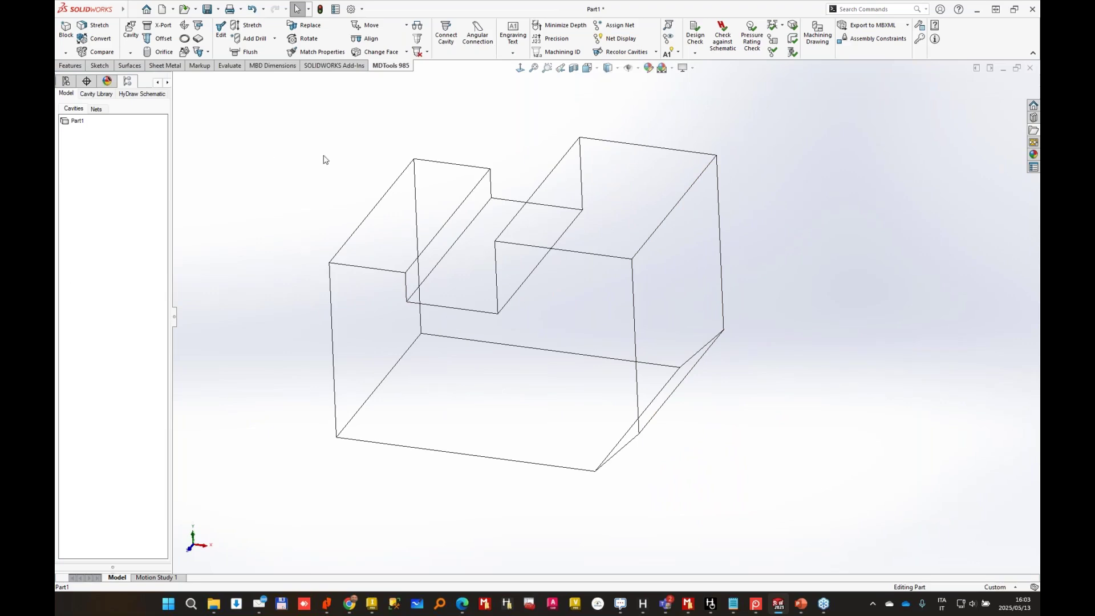
left_click(93, 94)
left_click(113, 143)
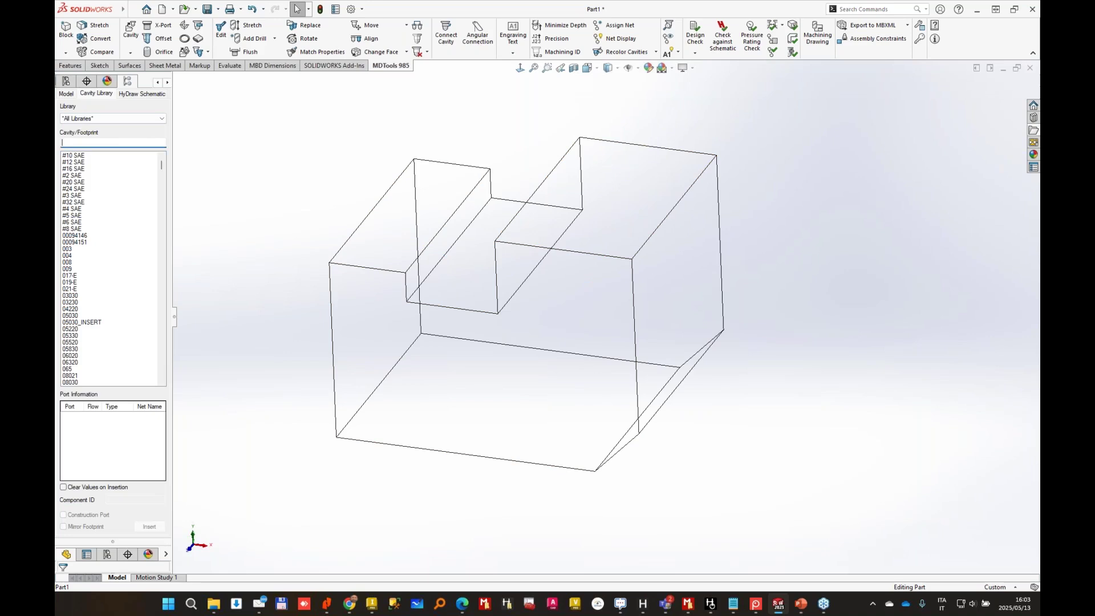
type("fc")
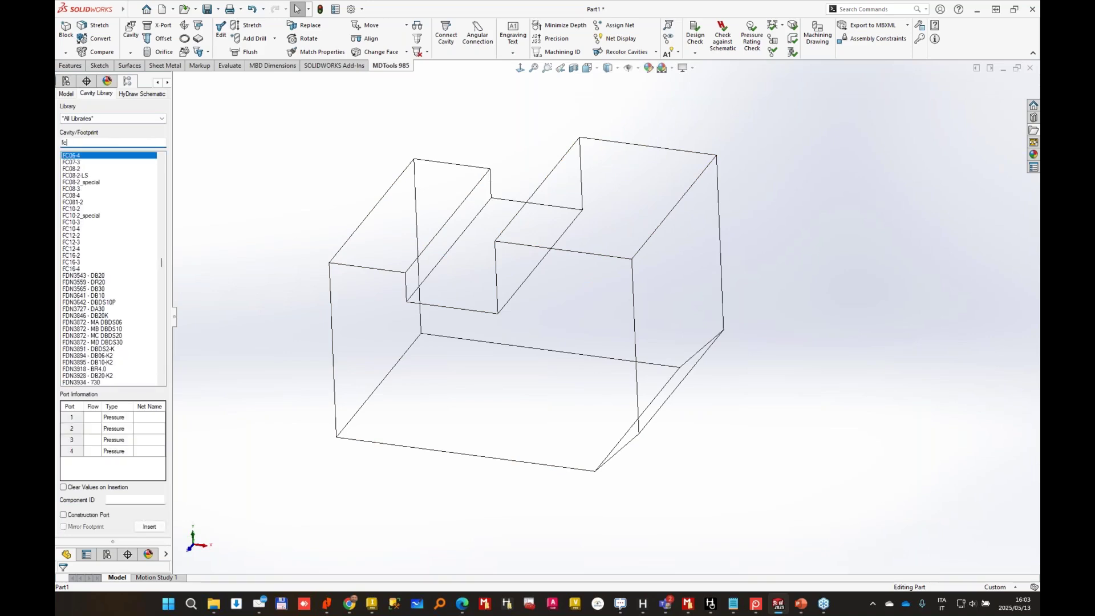
left_click(81, 169)
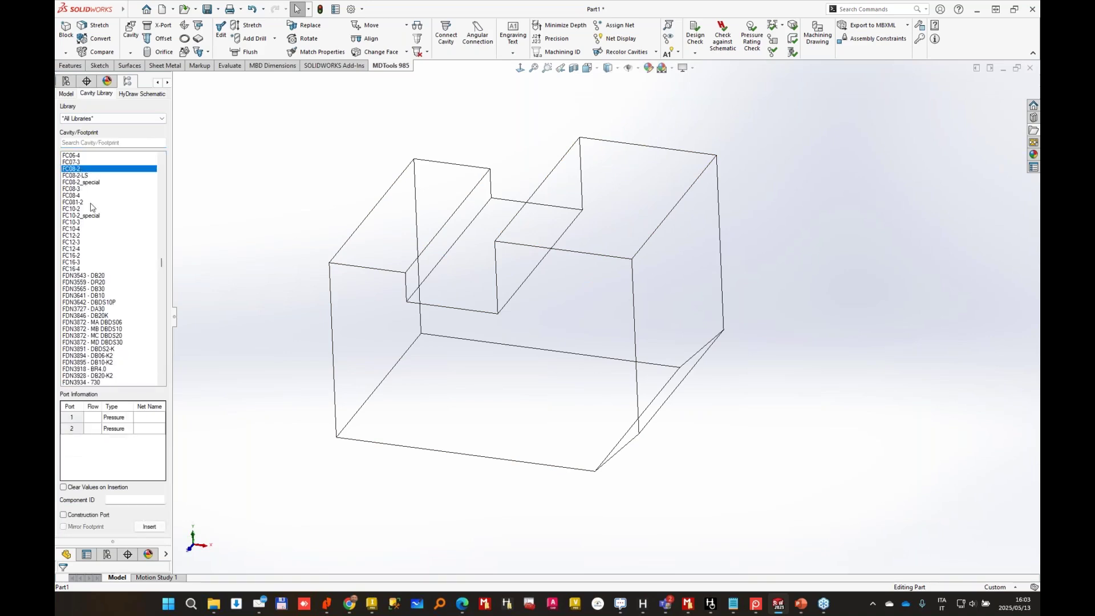
type("cv")
Insert the cavity on the chamfered face at X 78, Y -21.
left_click(149, 527)
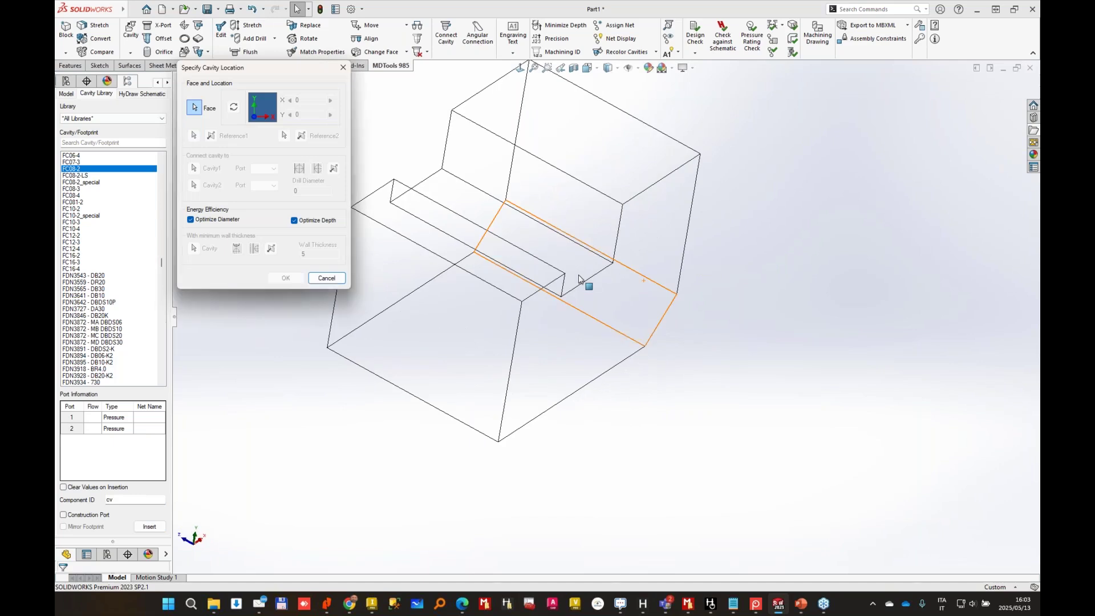
left_click(655, 286)
left_click(277, 279)
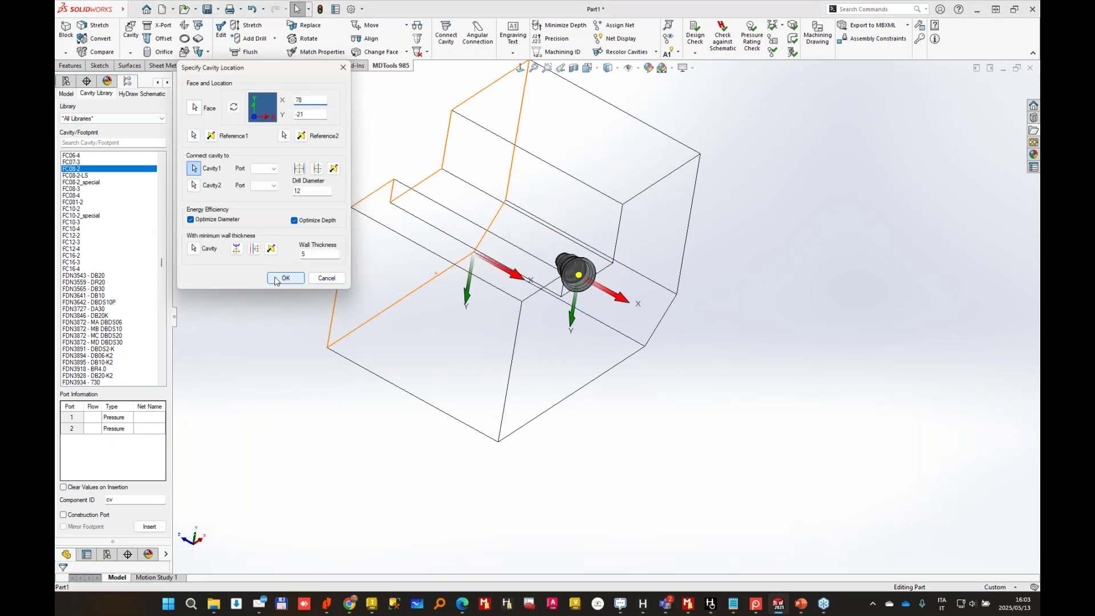
Move the inserted cavity across the chamfered face to X 38 and adjust its Y position.
scroll(630, 313, "down", 5)
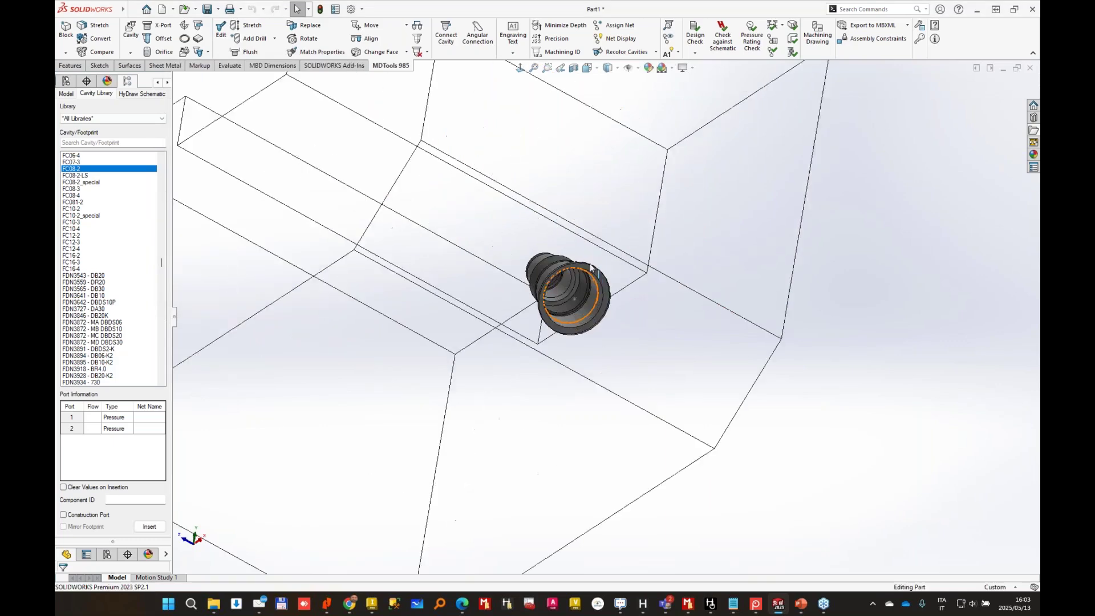
middle_click_drag(631, 316, 584, 311)
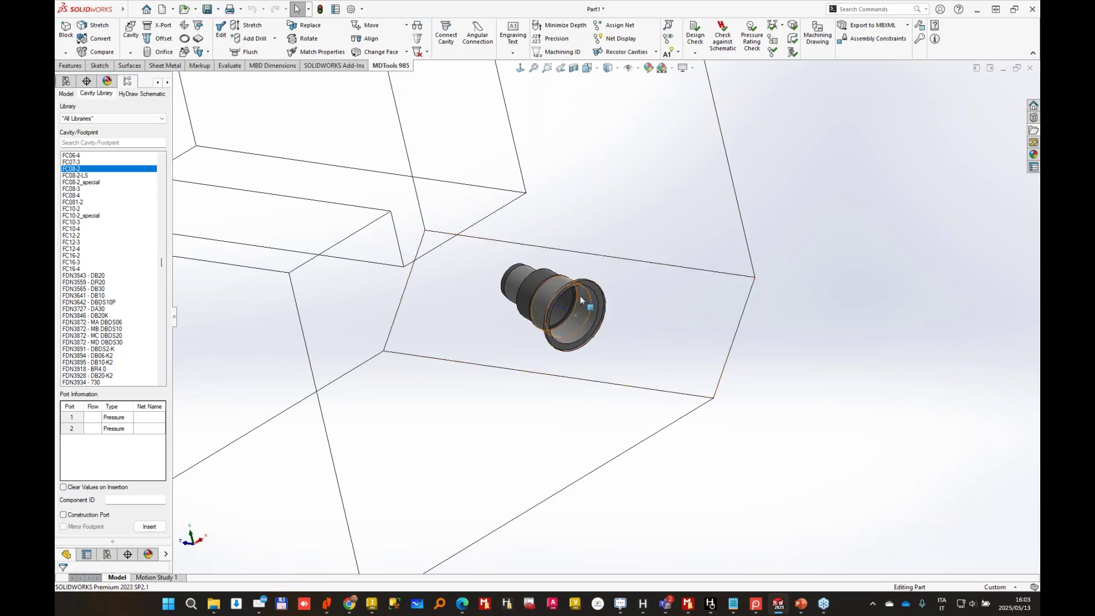
left_click(587, 305)
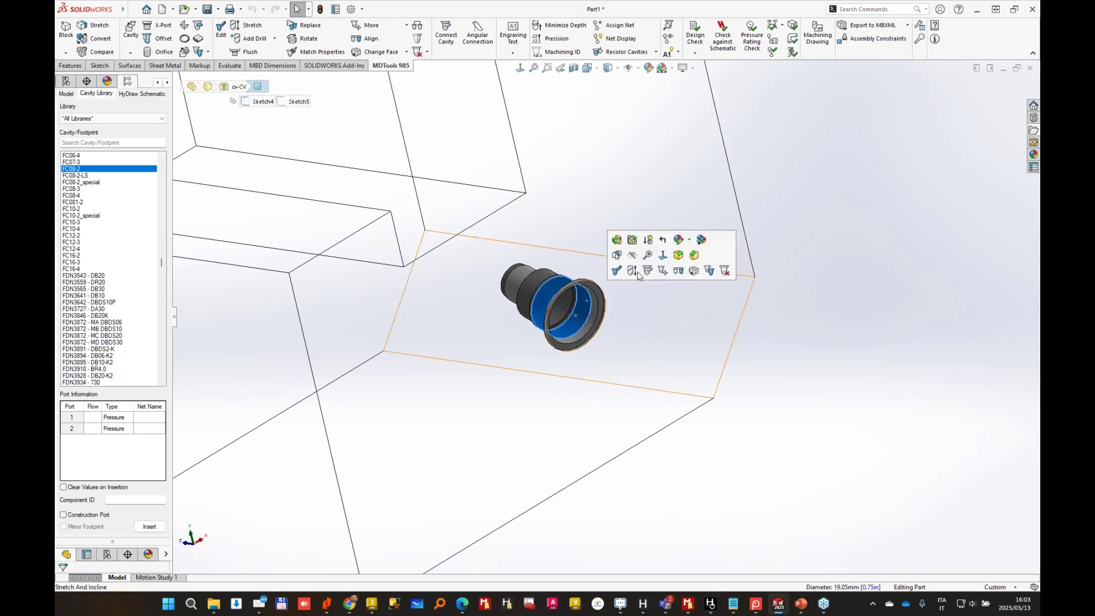
left_click(663, 273)
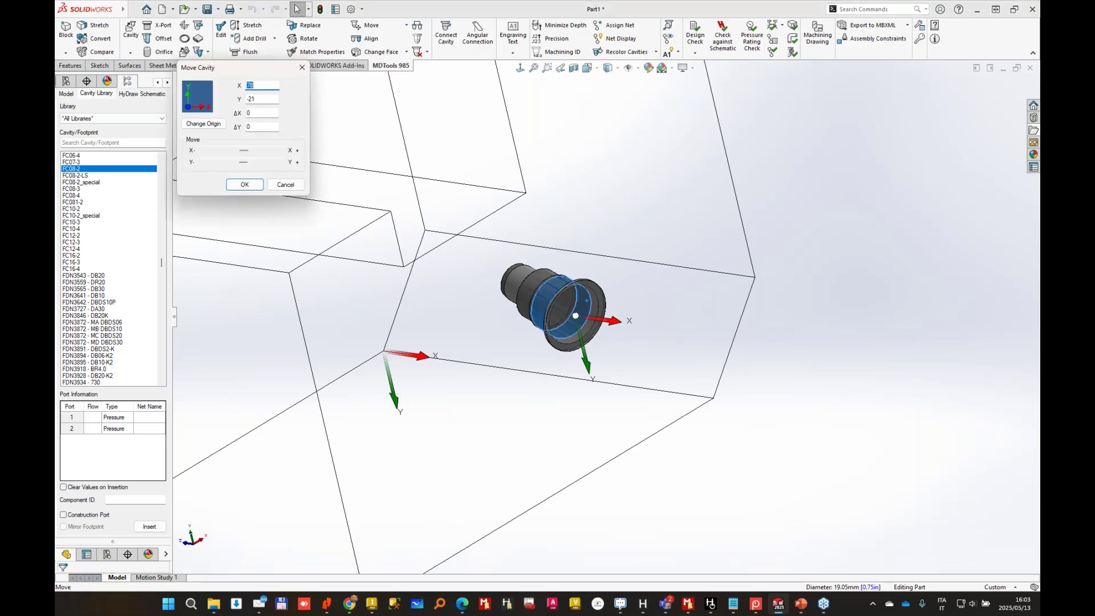
left_click(282, 150)
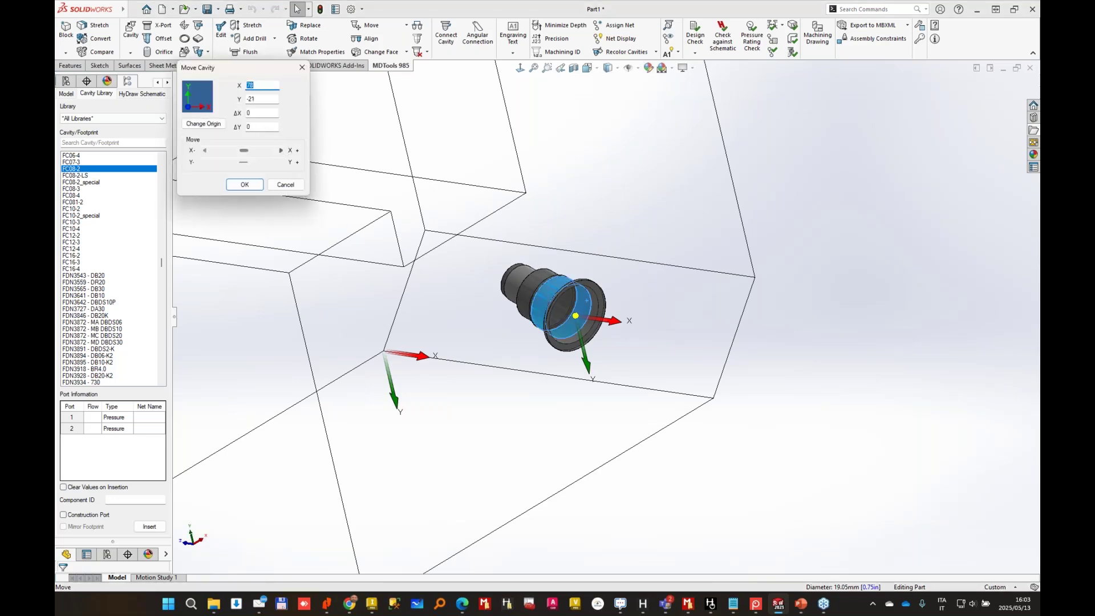
left_click(281, 150)
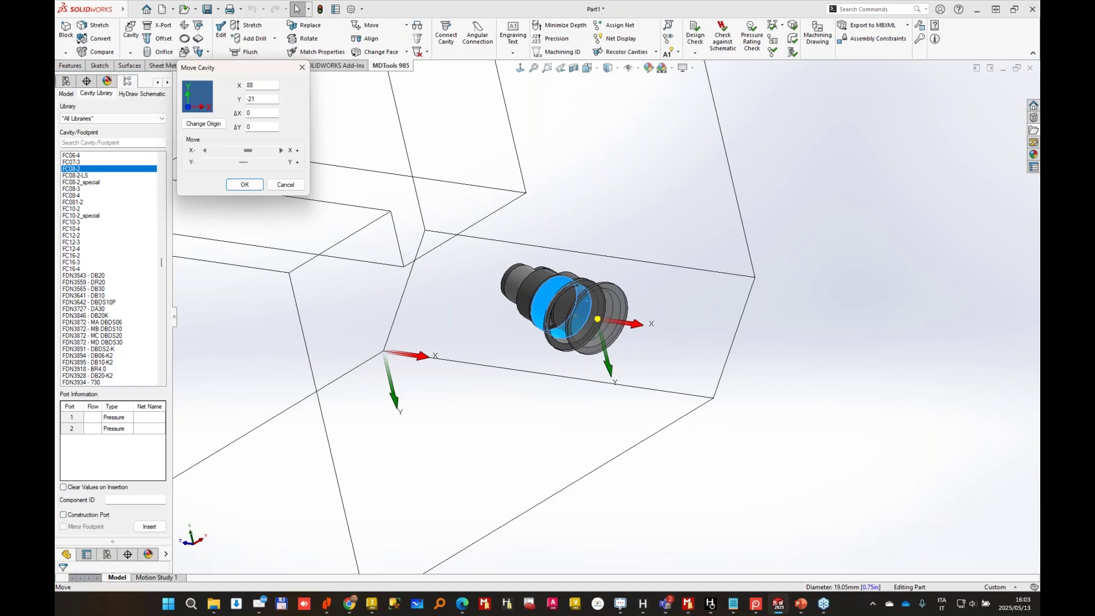
left_click(275, 165)
left_click(217, 163)
left_click(217, 163)
left_click(224, 152)
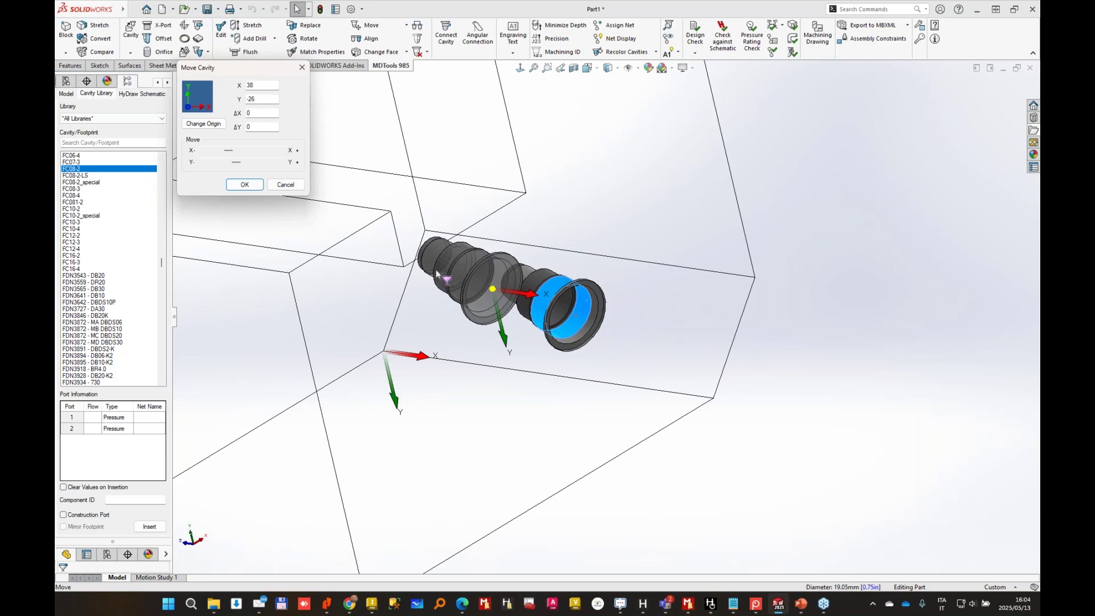
mouse_move(236, 162)
left_mouse_down()
mouse_move(256, 162)
mouse_move(235, 166)
left_mouse_up()
left_click(244, 184)
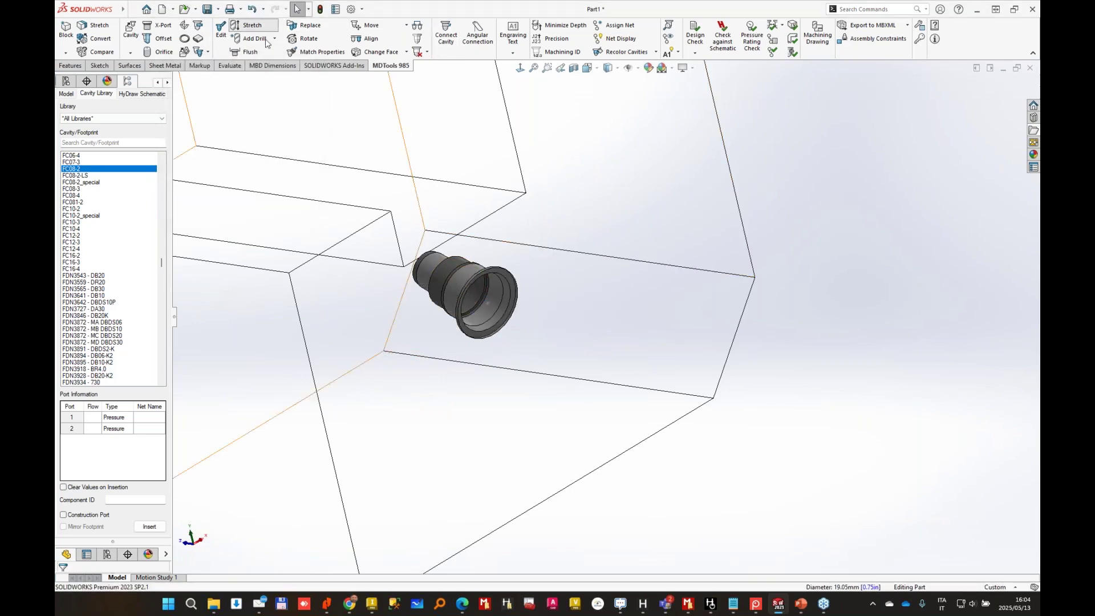
Stretch the bottom drill of the cavity on the chamfered face to a depth of 78 mm.
left_click(252, 25)
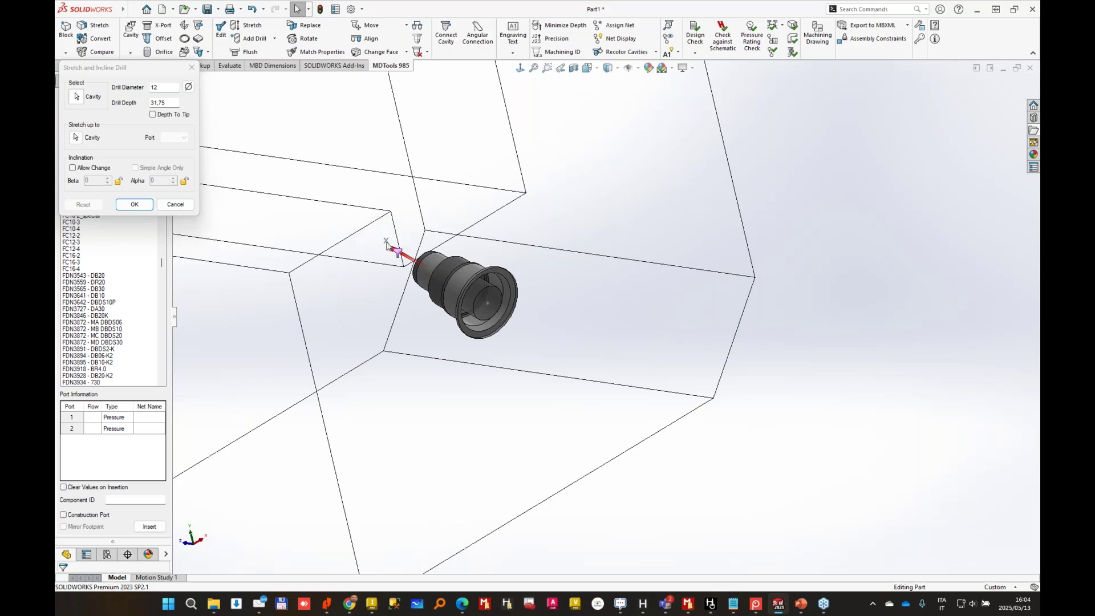
left_click_drag(397, 251, 301, 196)
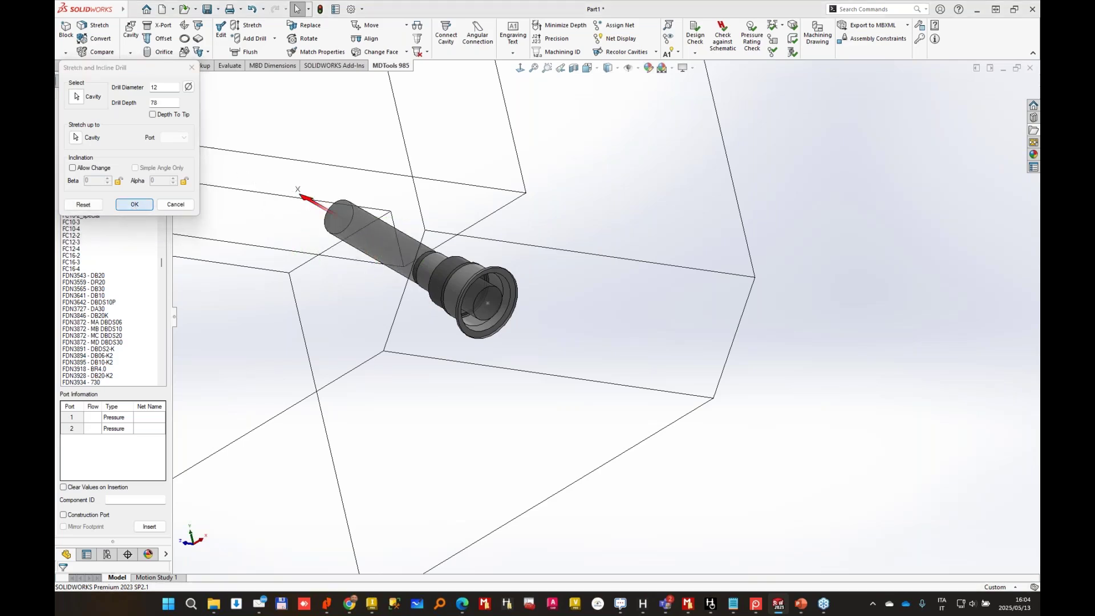
left_click(135, 205)
middle_click_drag(536, 228, 941, 212)
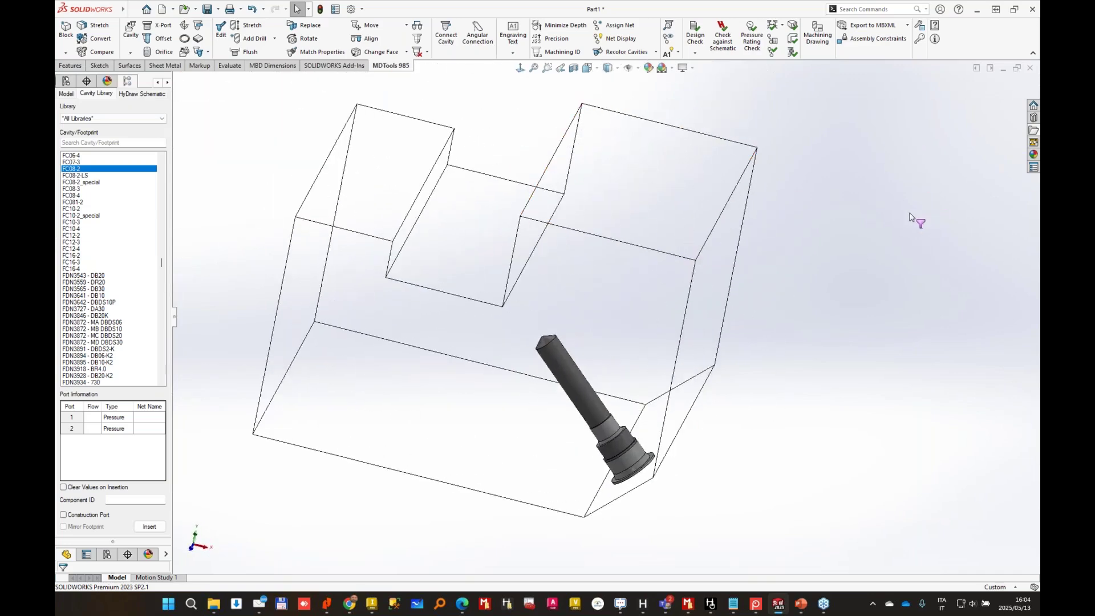
Change the cavity's face from the chamfer to the block's large top face beside the slot, at X 153, Y 70.
left_click(365, 51)
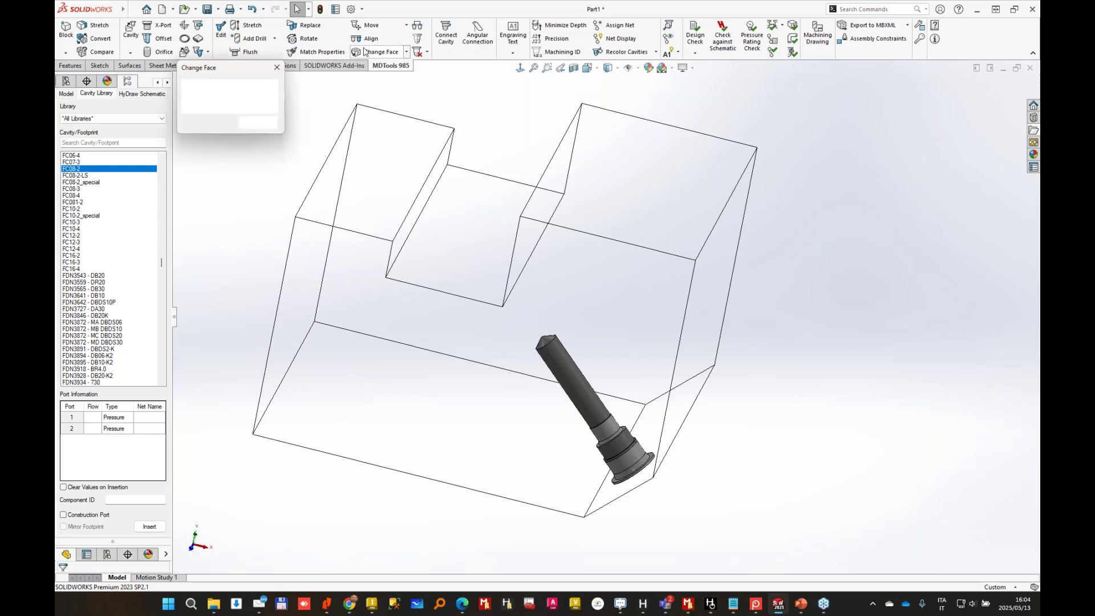
left_click(563, 371)
left_click(634, 185)
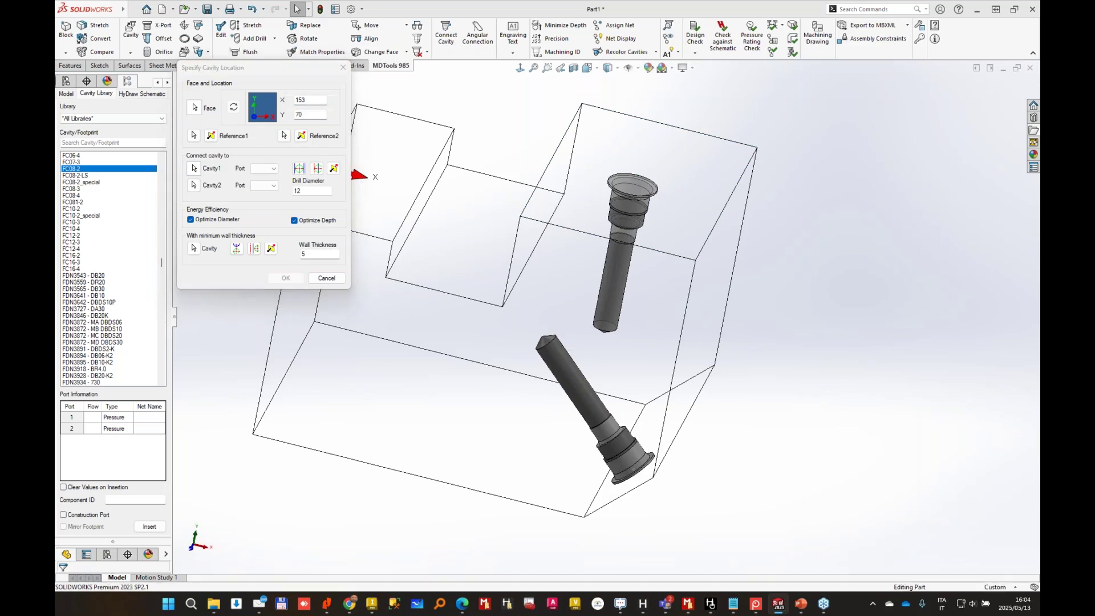
key("Escape")
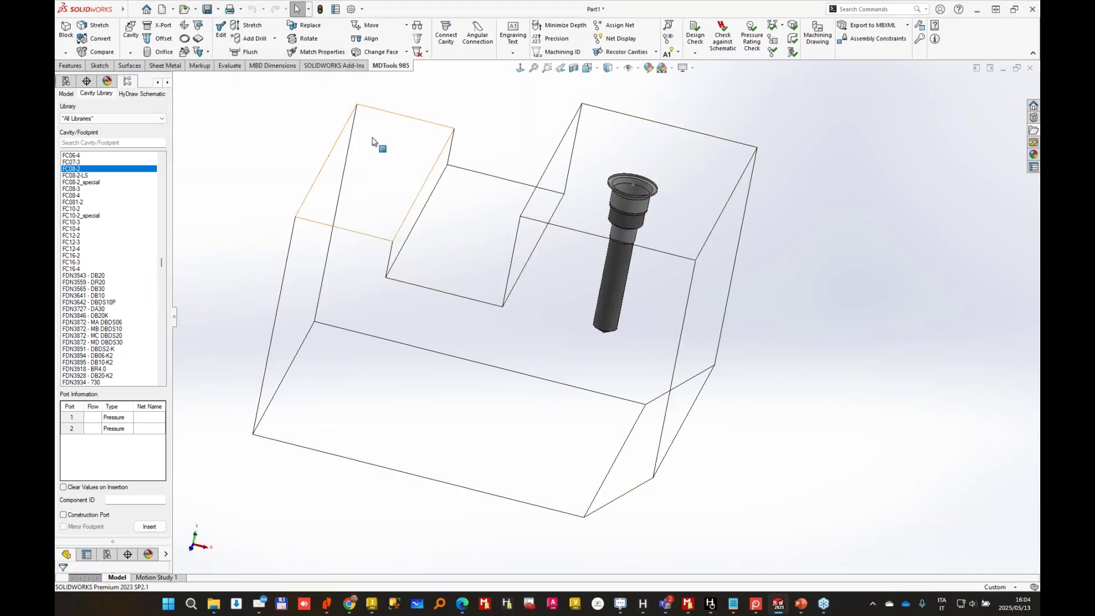
Copy the cavity onto the floor of the block's upper slot with the component ID 45.
left_click(199, 52)
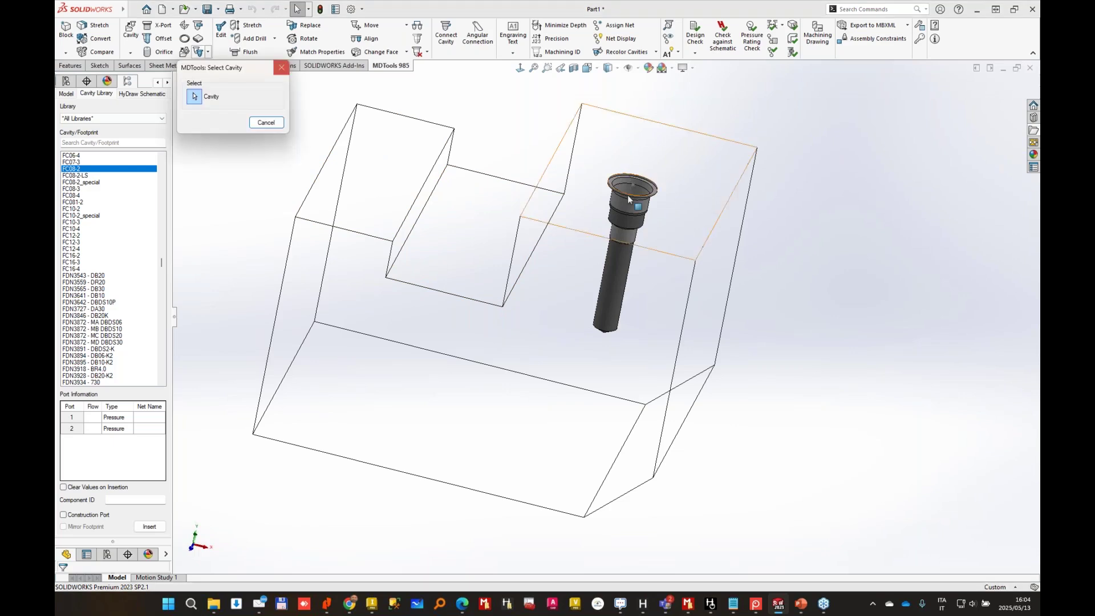
left_click(639, 197)
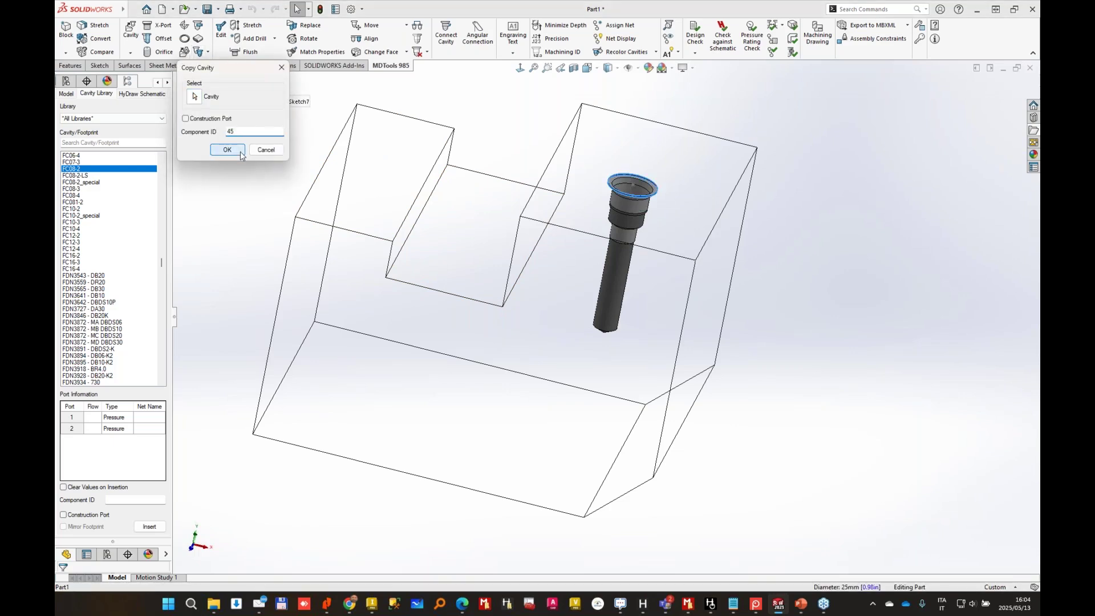
left_click(227, 149)
left_click(466, 244)
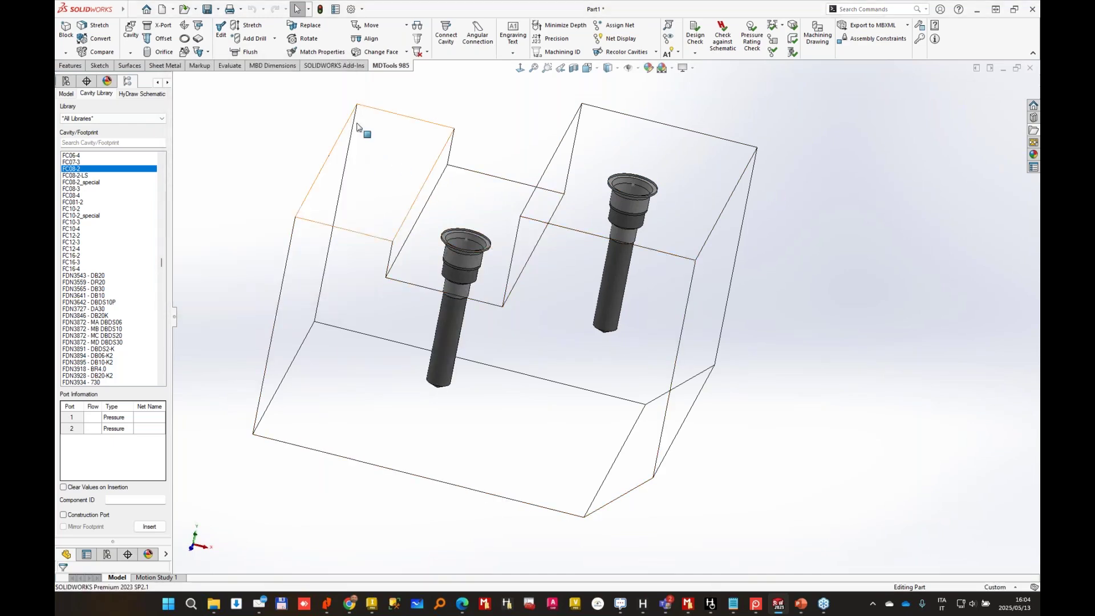
Insert construction port PLUG1 with cavity XG14 and drill diameter 8.5, connecting to port 2 of the cavity on the large top face.
left_click(157, 27)
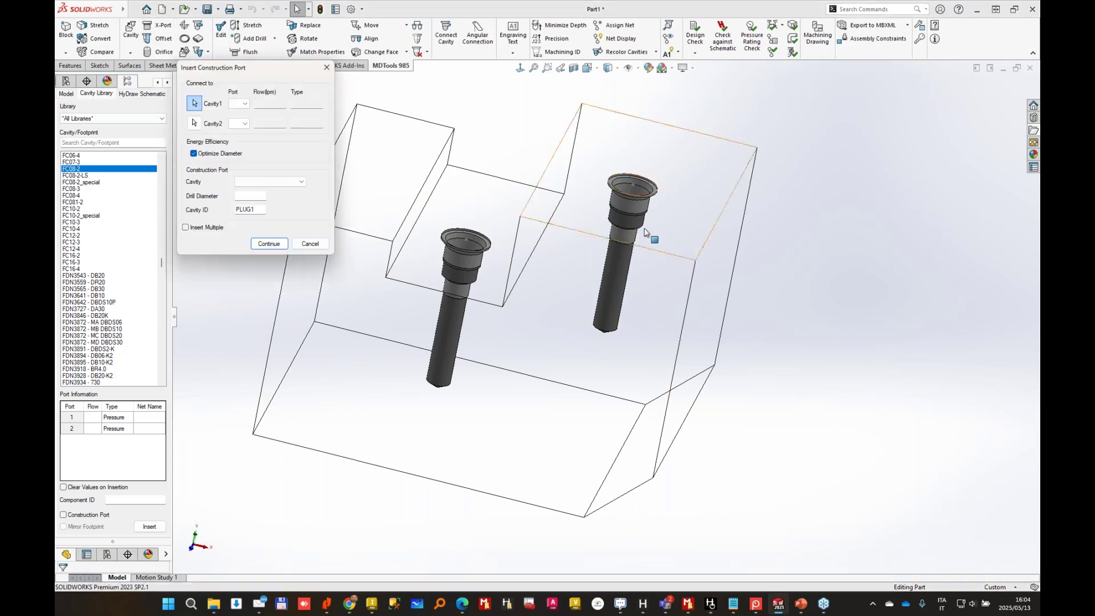
left_click(275, 246)
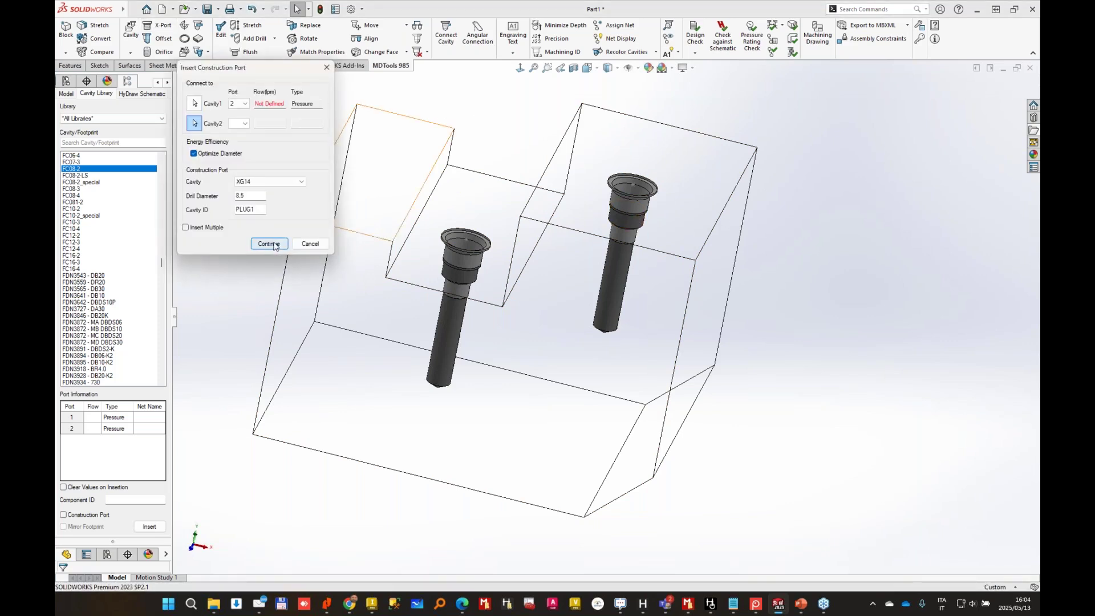
left_click(548, 362)
left_click(277, 280)
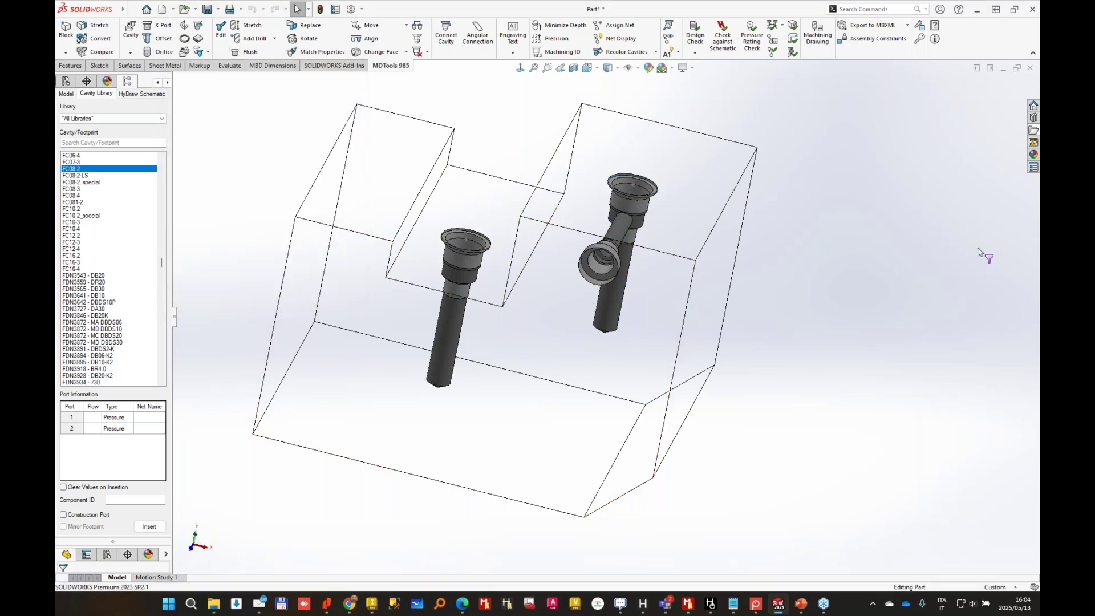
middle_click_drag(986, 254, 669, 268)
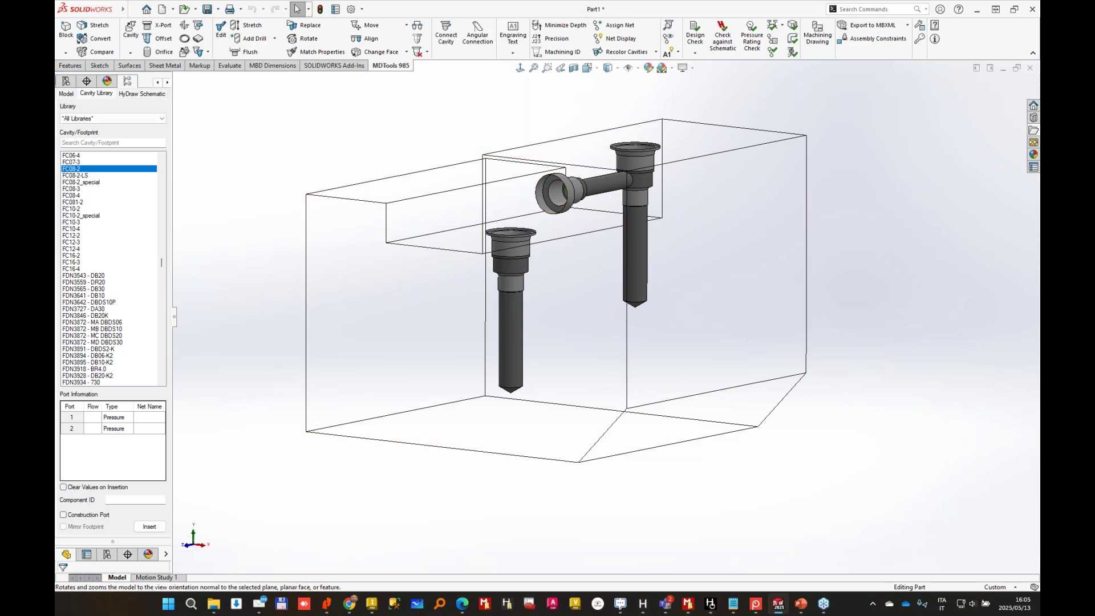
Compare the MDTools design unit options of the block with those of a new part, trying Inches and MM.
left_click(920, 27)
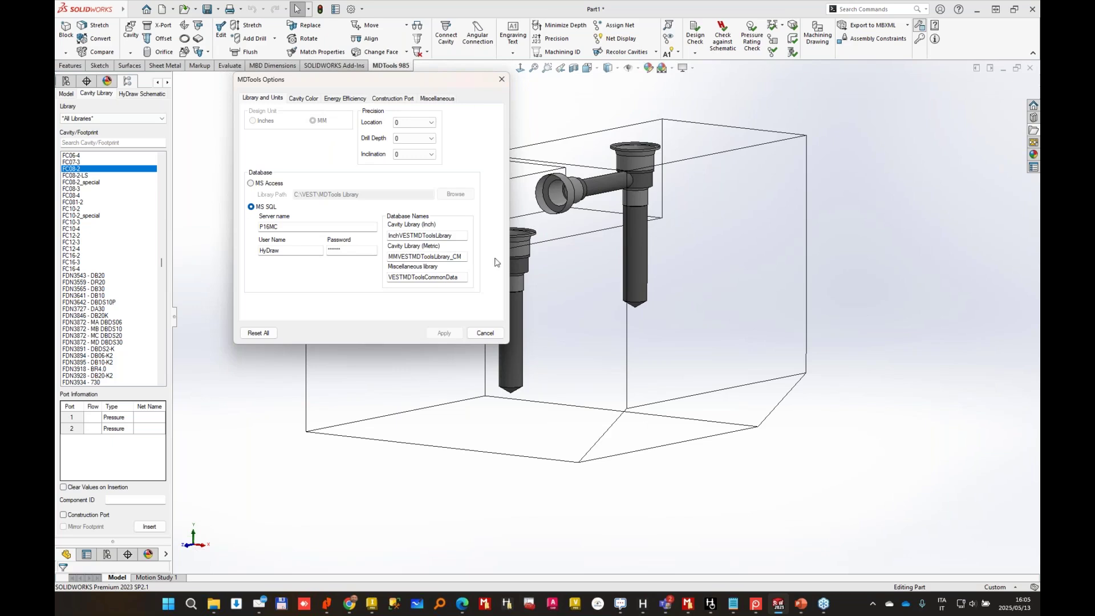
left_click(501, 336)
left_click(163, 9)
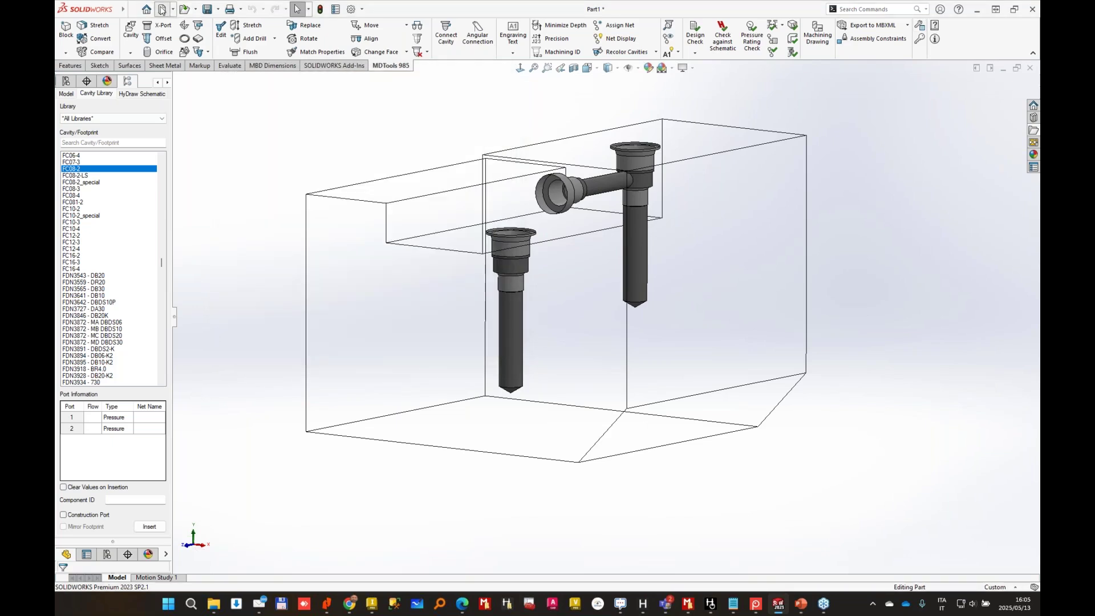
left_click(720, 404)
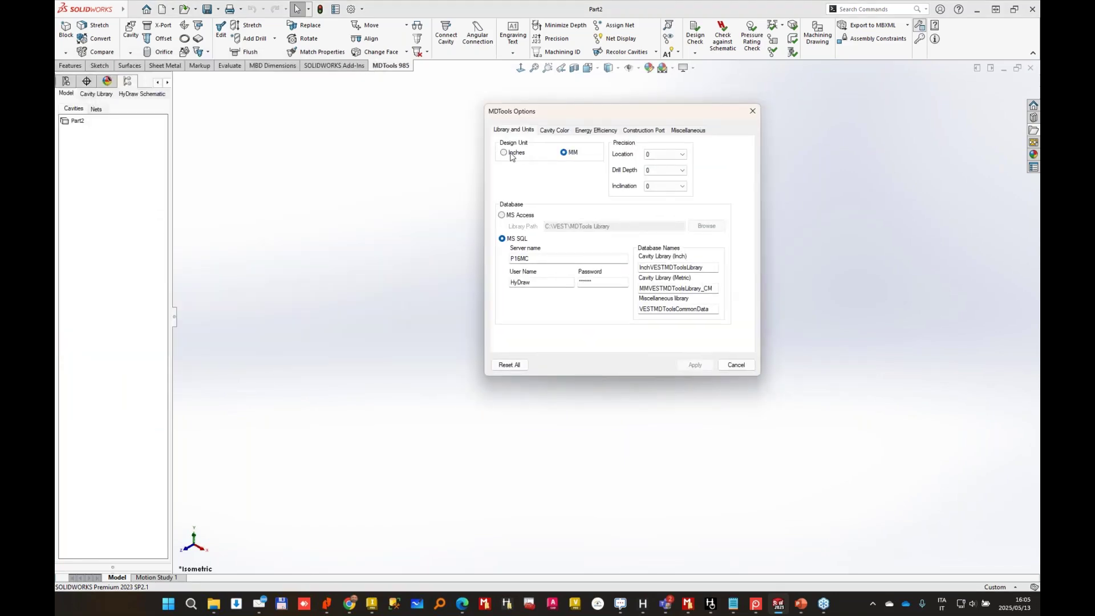
left_click(511, 153)
left_click(567, 153)
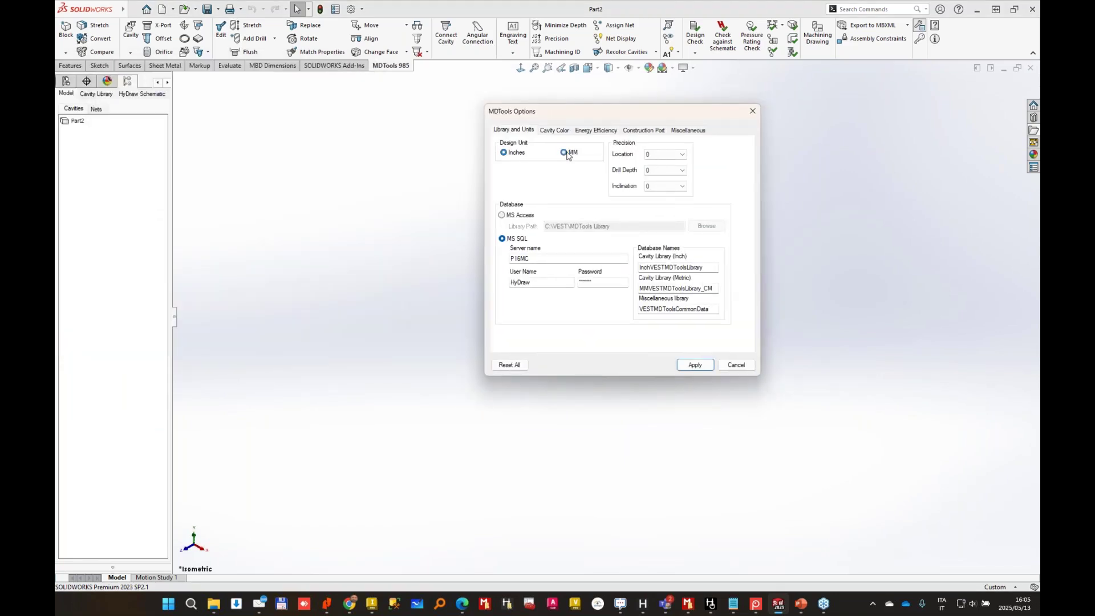
left_click(741, 367)
left_click(736, 365)
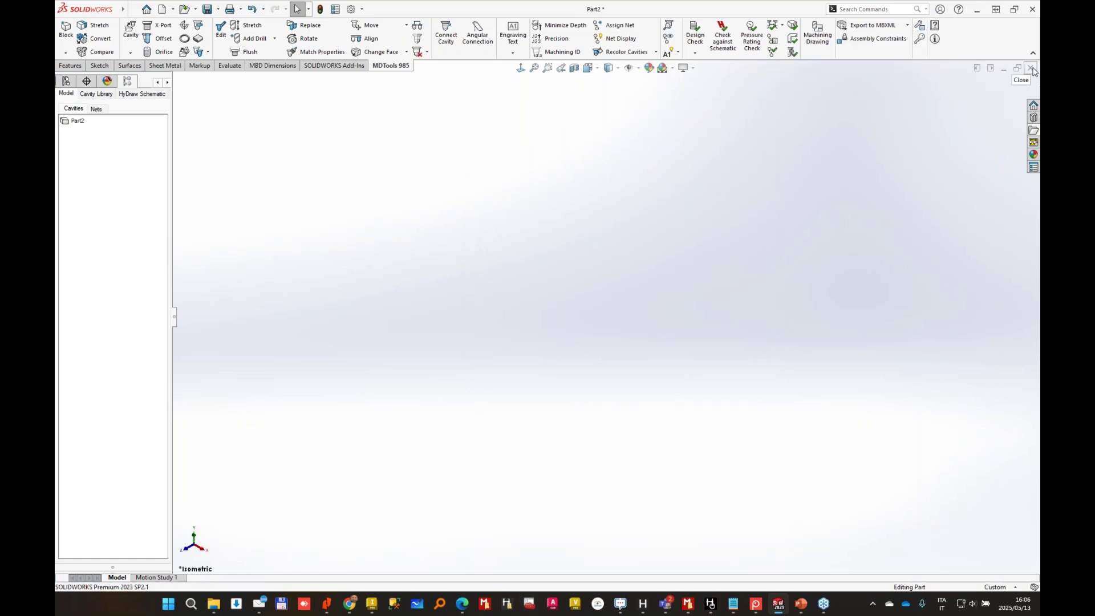
Review the new part's library and unit options, and close the part without saving.
left_click(920, 25)
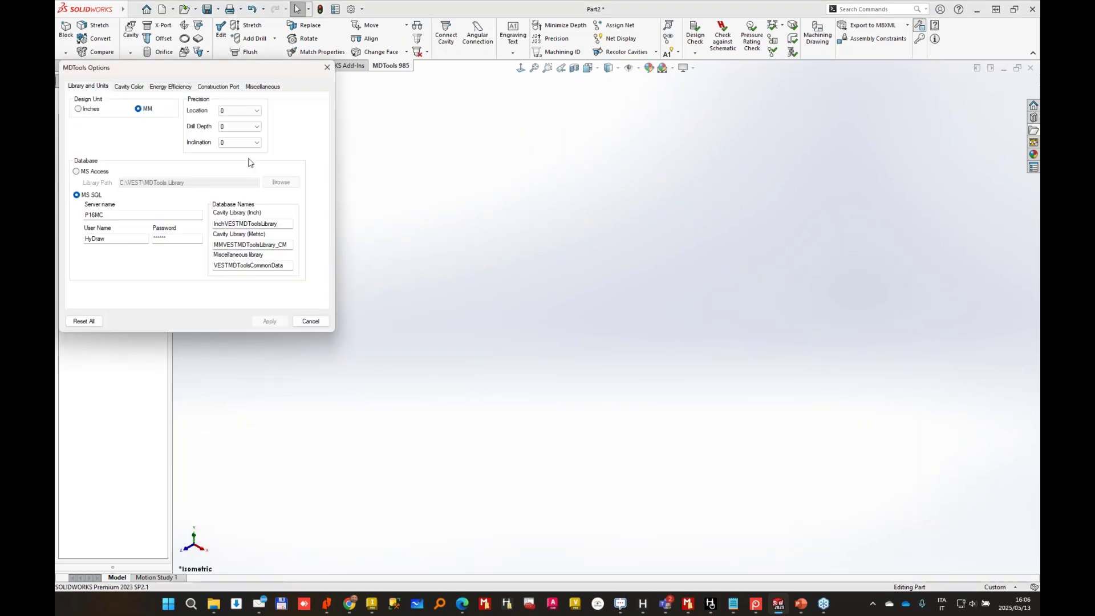
left_click(311, 322)
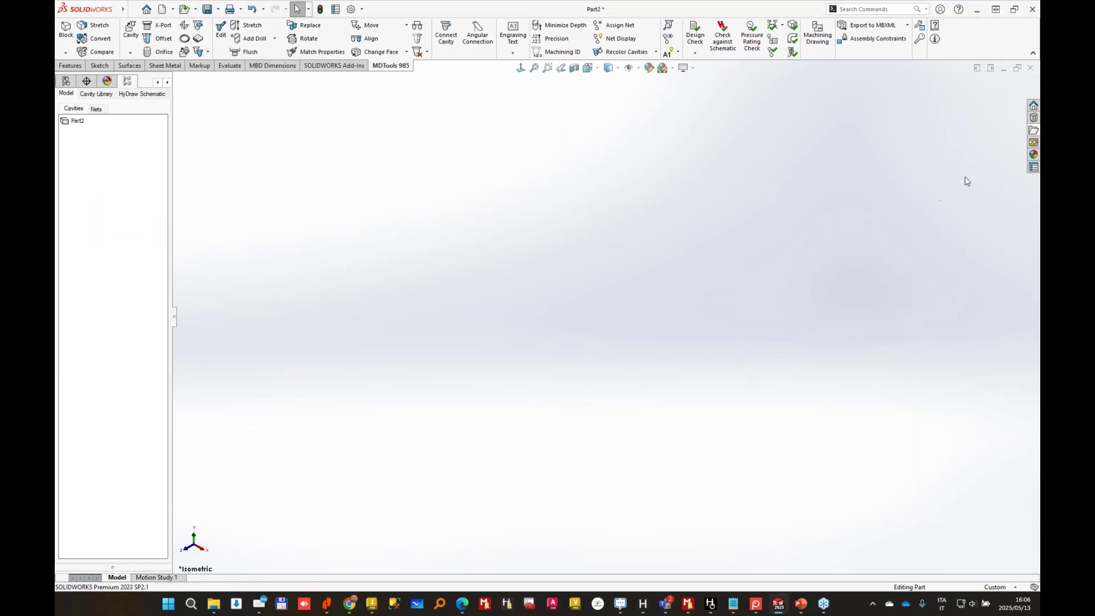
left_click(1031, 68)
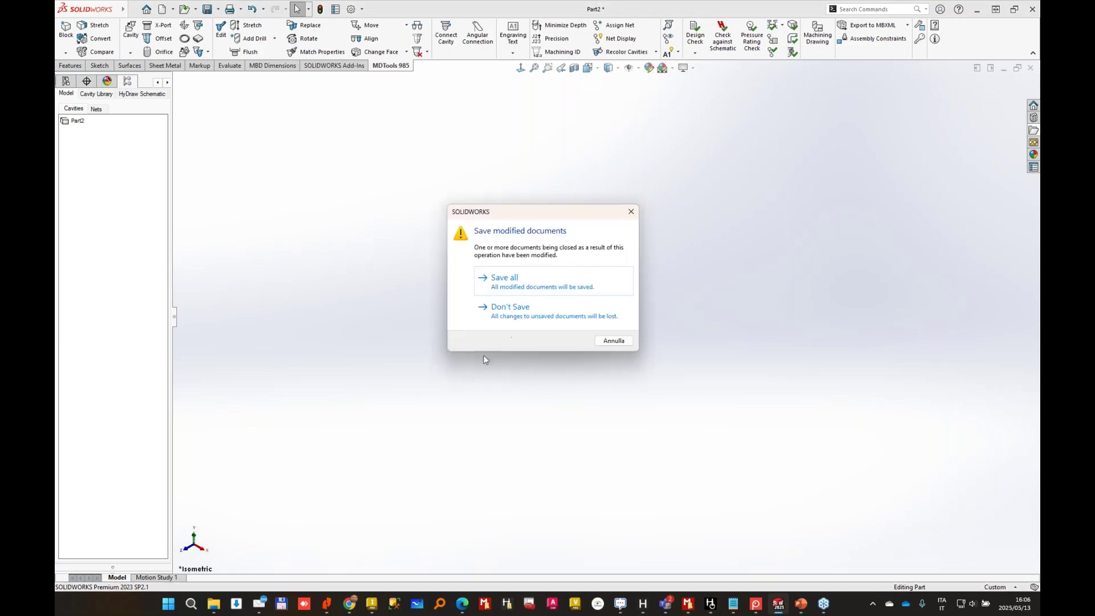
left_click(551, 314)
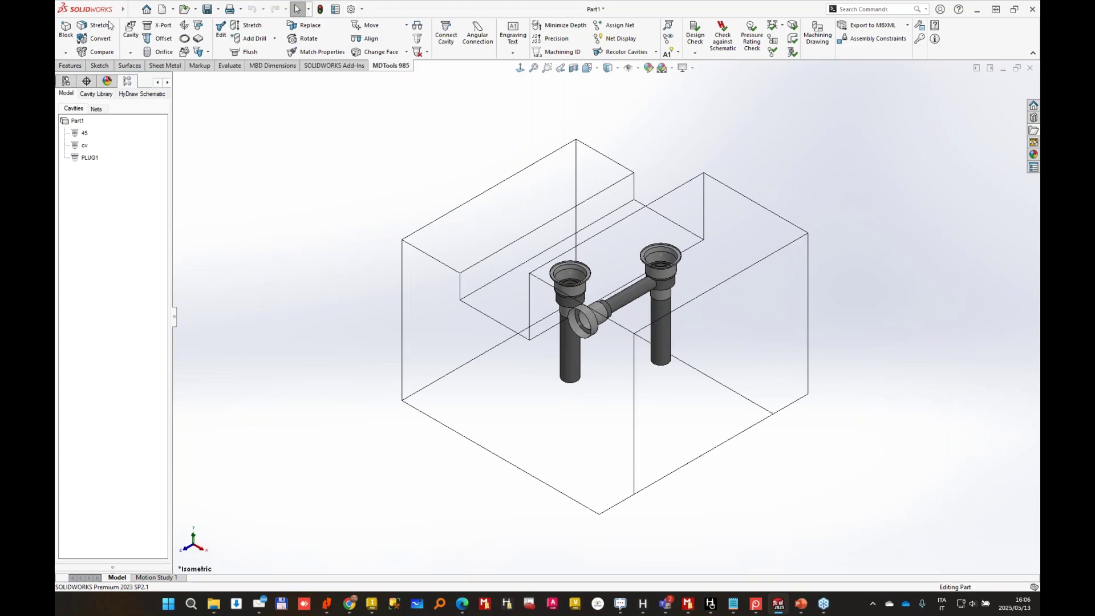
Open Cylinder Body.SLDPRT from the Non Rectangular folder and view its flanged end.
left_click(188, 9)
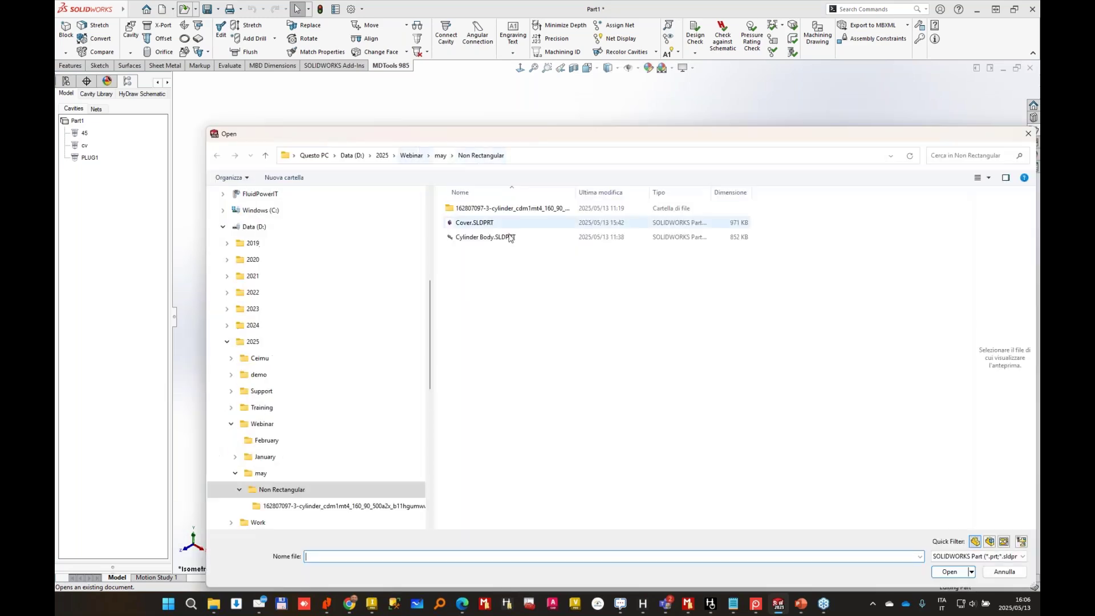
left_click(516, 237)
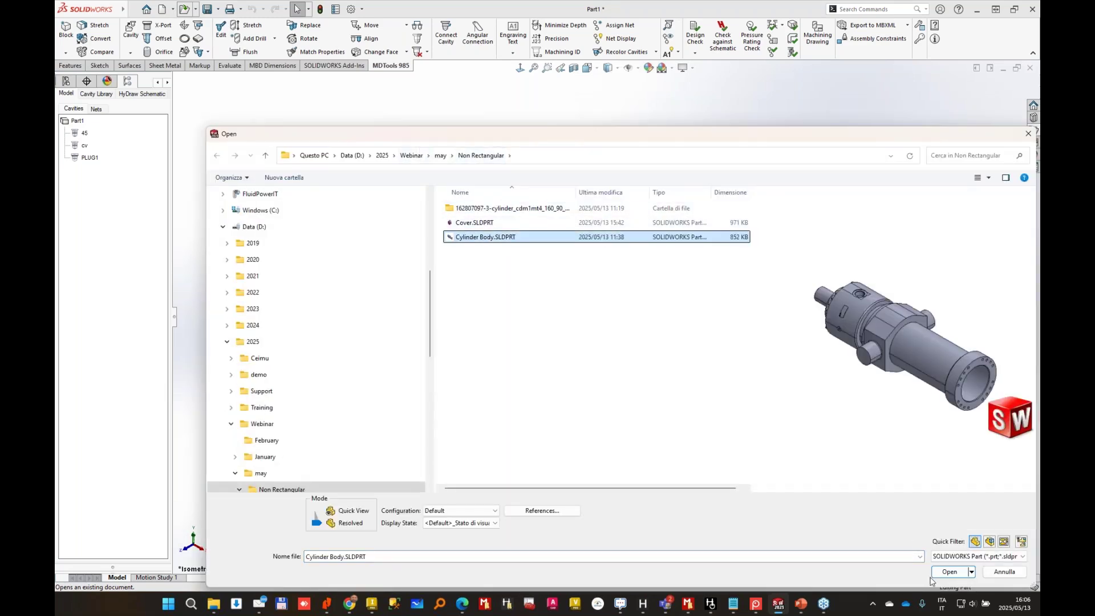
left_click(948, 572)
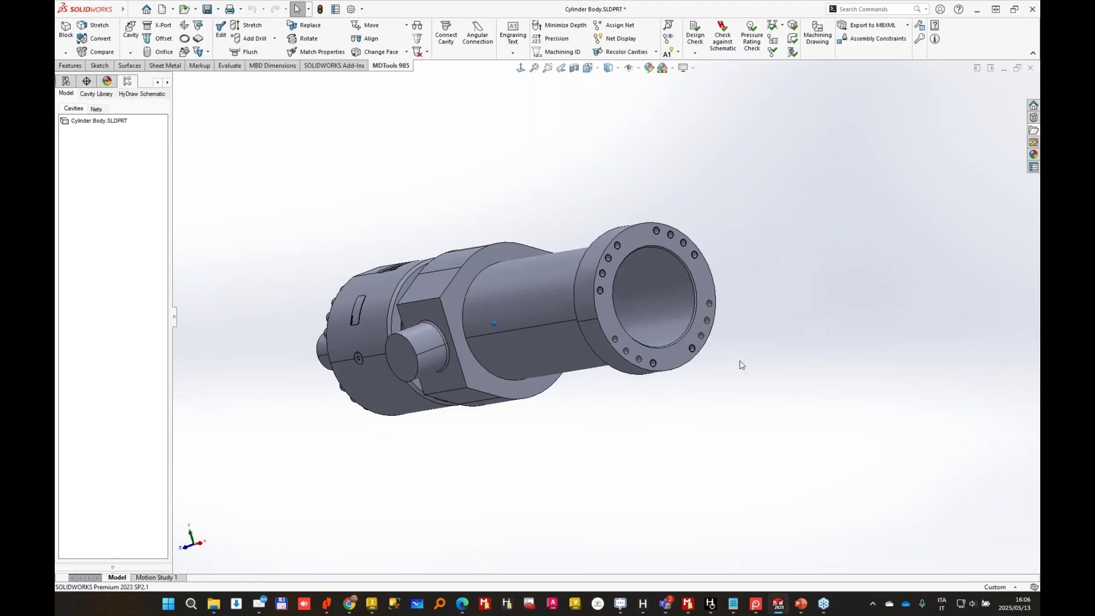
middle_click_drag(740, 361, 762, 359)
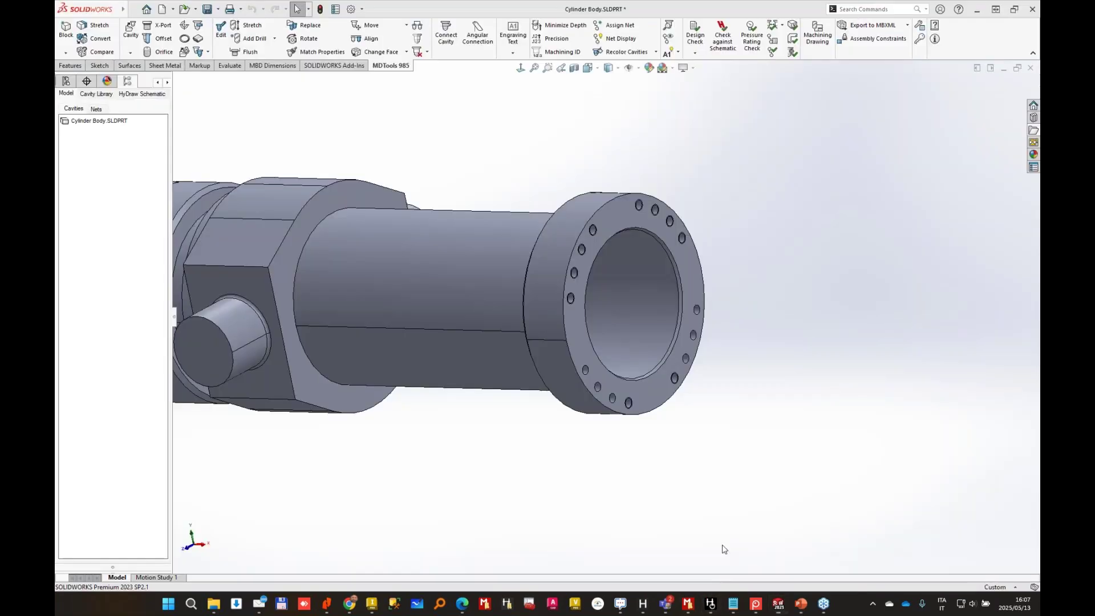
Switch to the Circuit.dwg schematic in HyDraw CAD and turn off the drawing grid.
left_click(724, 549)
scroll(474, 359, "up", 2)
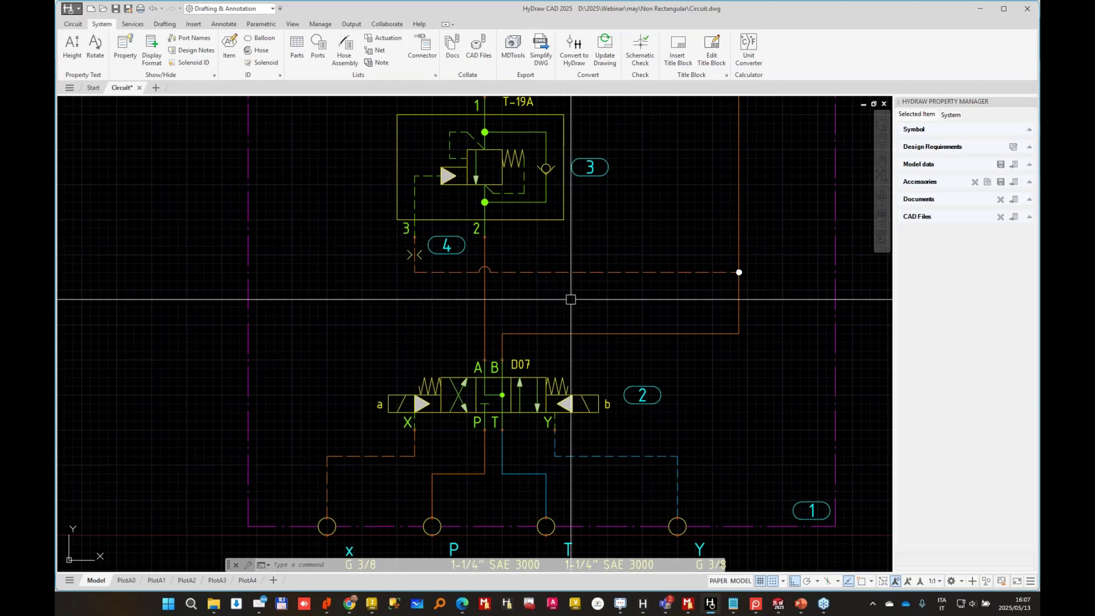
middle_click_drag(572, 291, 541, 246)
key("F7")
scroll(552, 365, "up", 2)
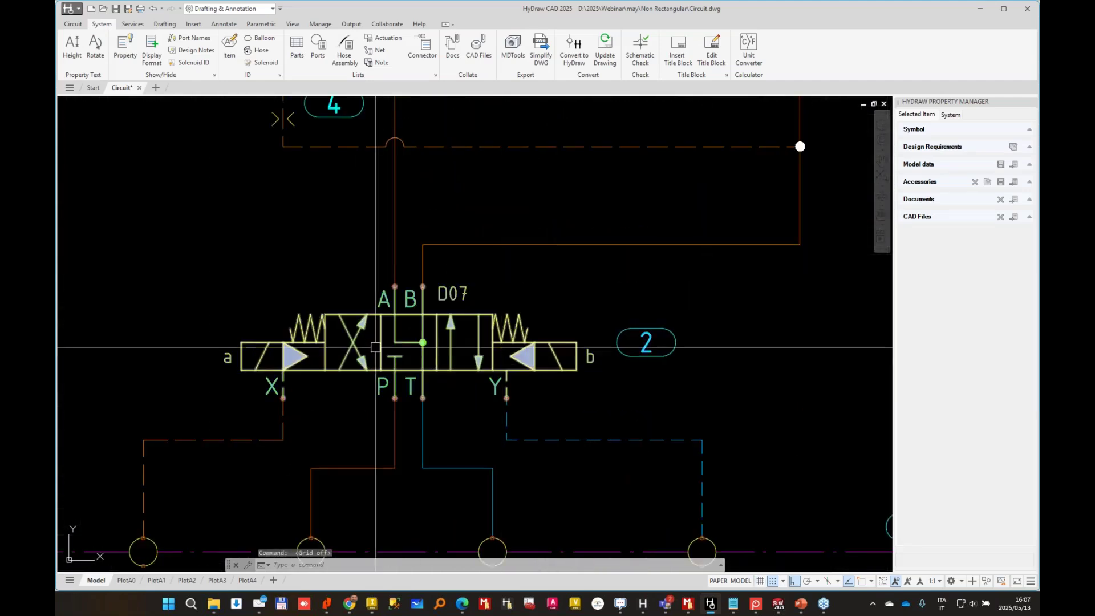
scroll(433, 335, "down", 2)
Examine the properties of the D07 directional valve and the T-19A counterbalance valve in the schematic.
left_click(433, 334)
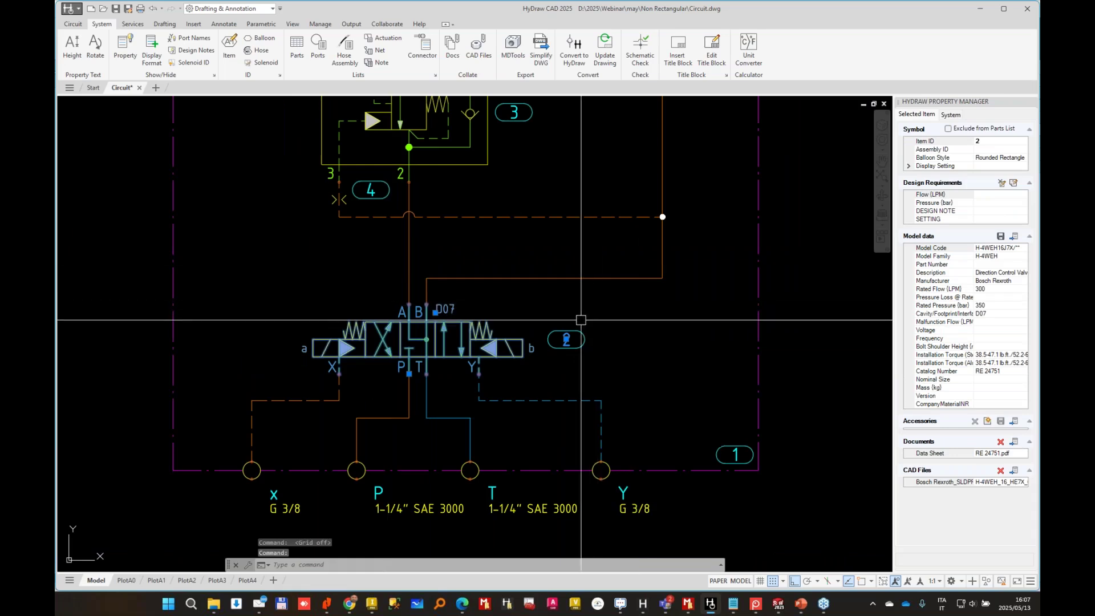
scroll(459, 302, "down", 2)
left_click(469, 220)
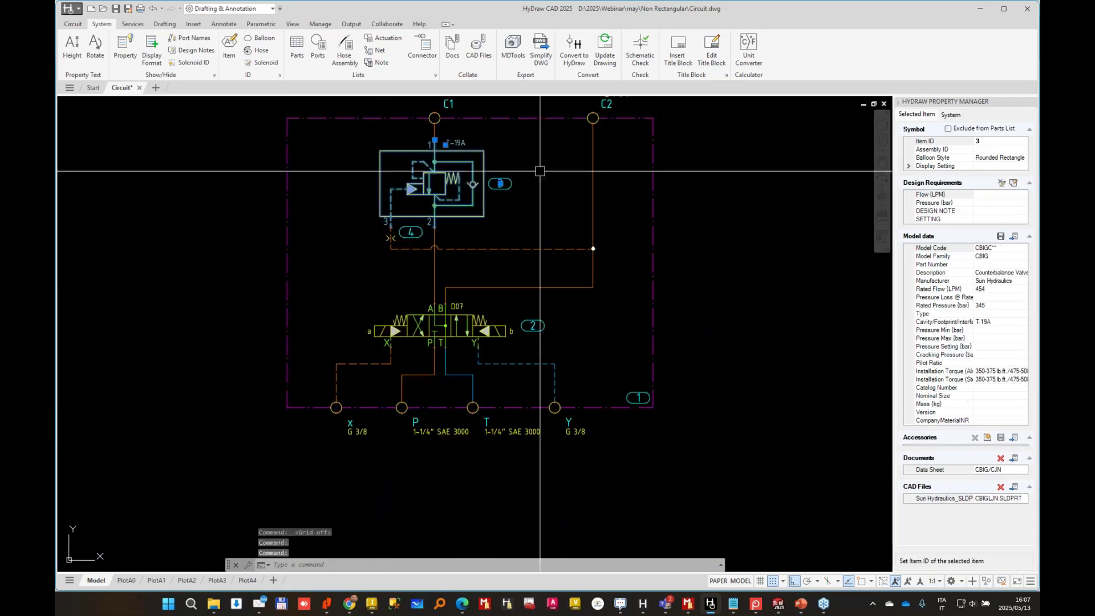
scroll(469, 222, "up", 2)
scroll(535, 297, "down", 2)
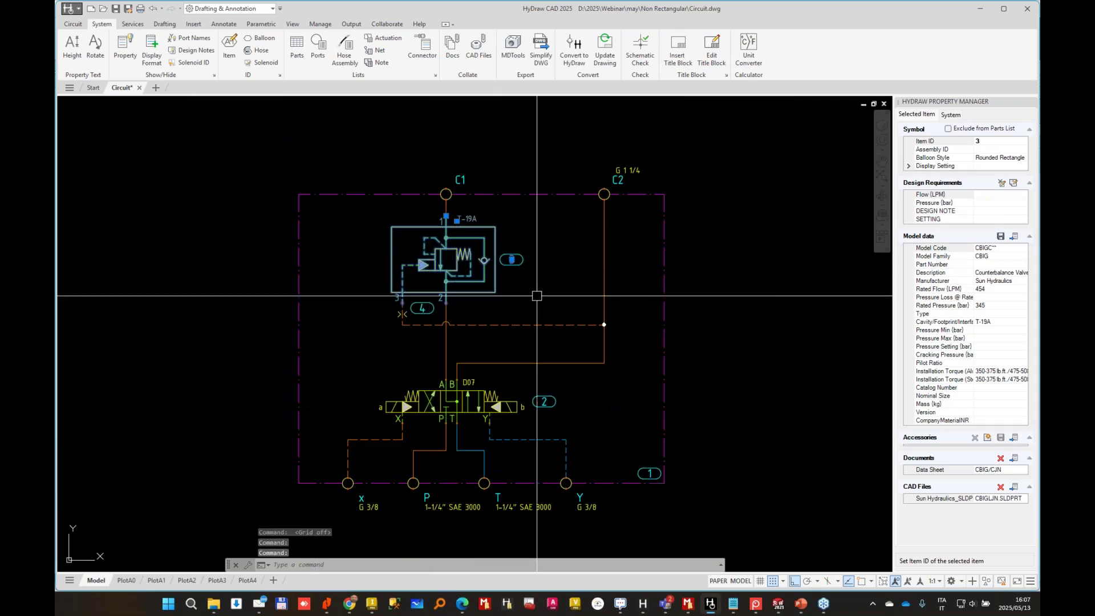
key("Escape")
key("Escape")
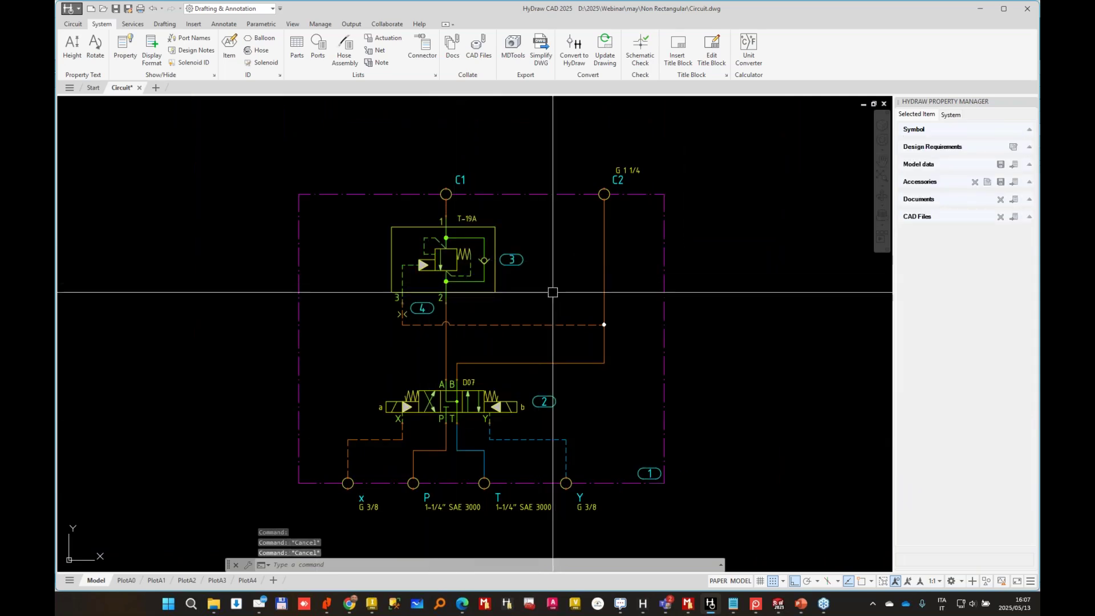
middle_click_drag(542, 328, 577, 299)
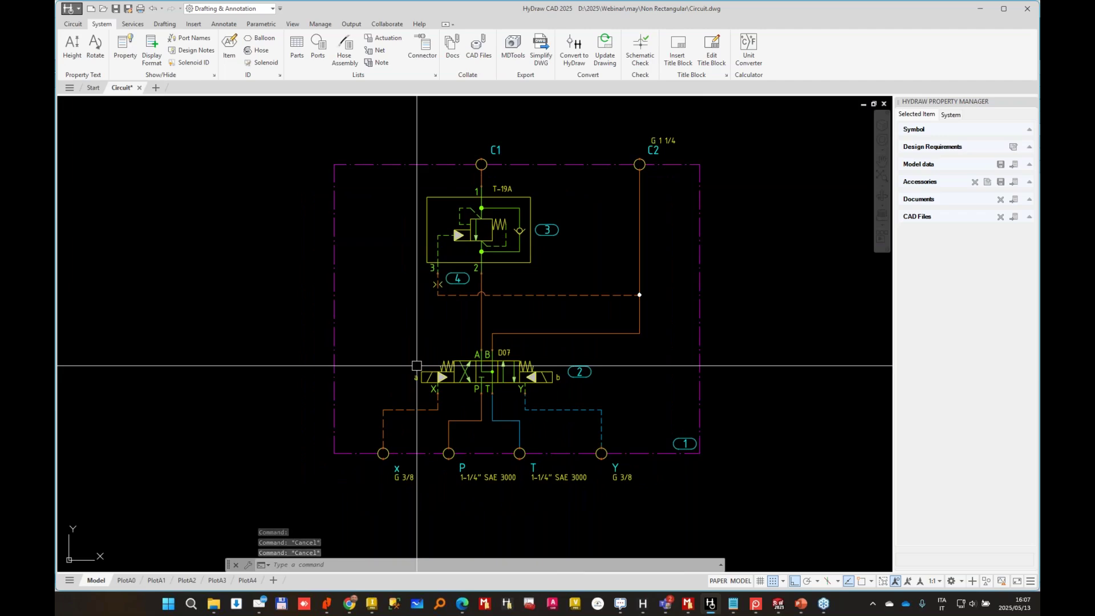
Switch to Microsoft Whiteboard by searching for "white" among the installed apps.
left_click(169, 608)
type("white")
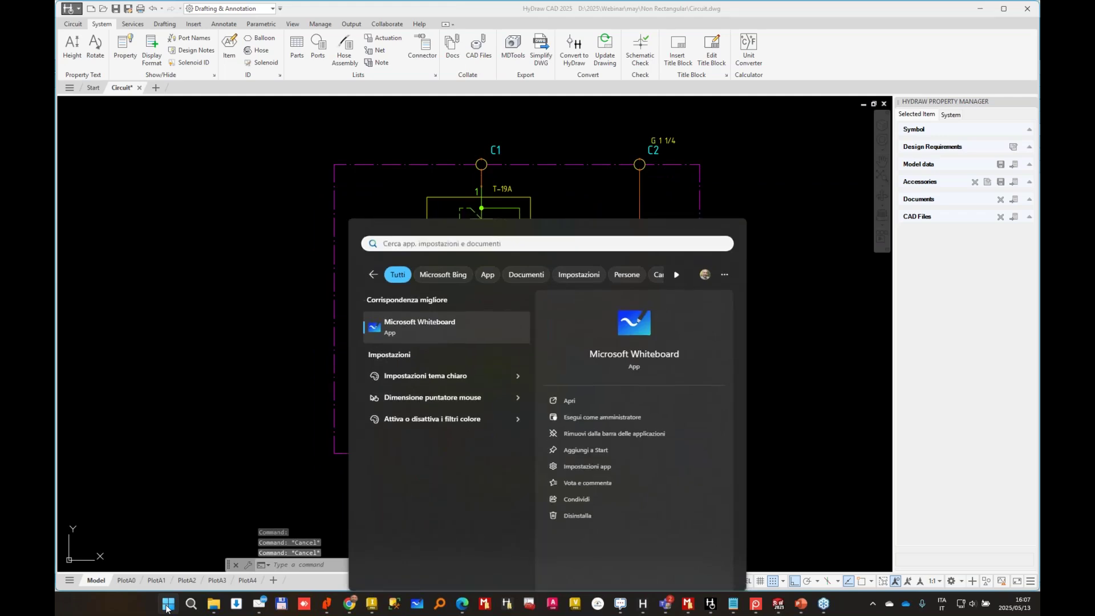
key("Return")
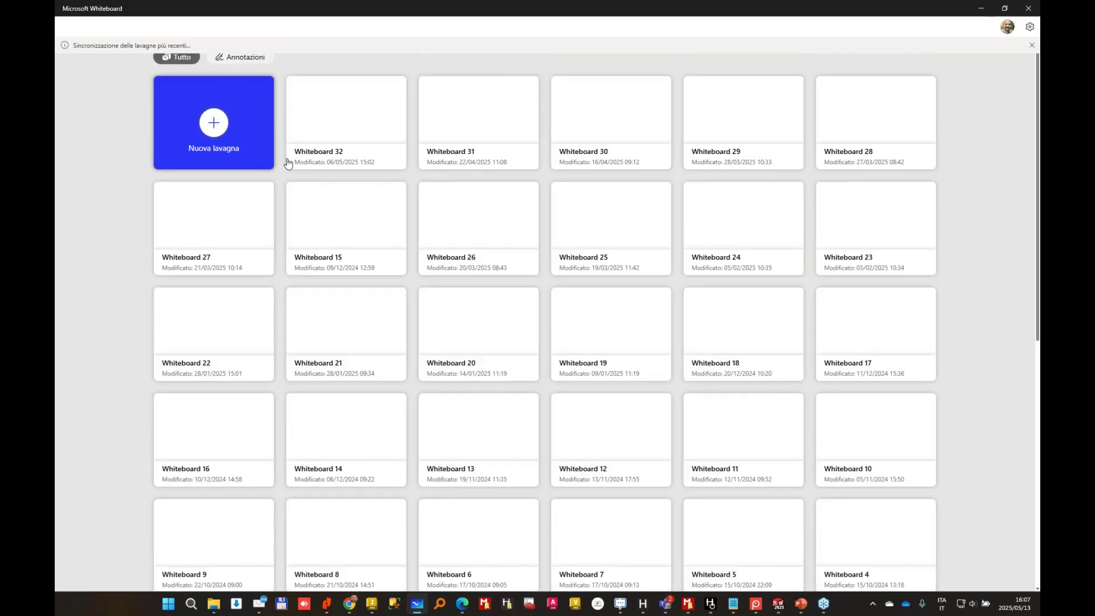
Create a blank whiteboard and sketch in red a cylinder rectangle, a smaller manifold block beside it, and two bolts through the block.
left_click(272, 134)
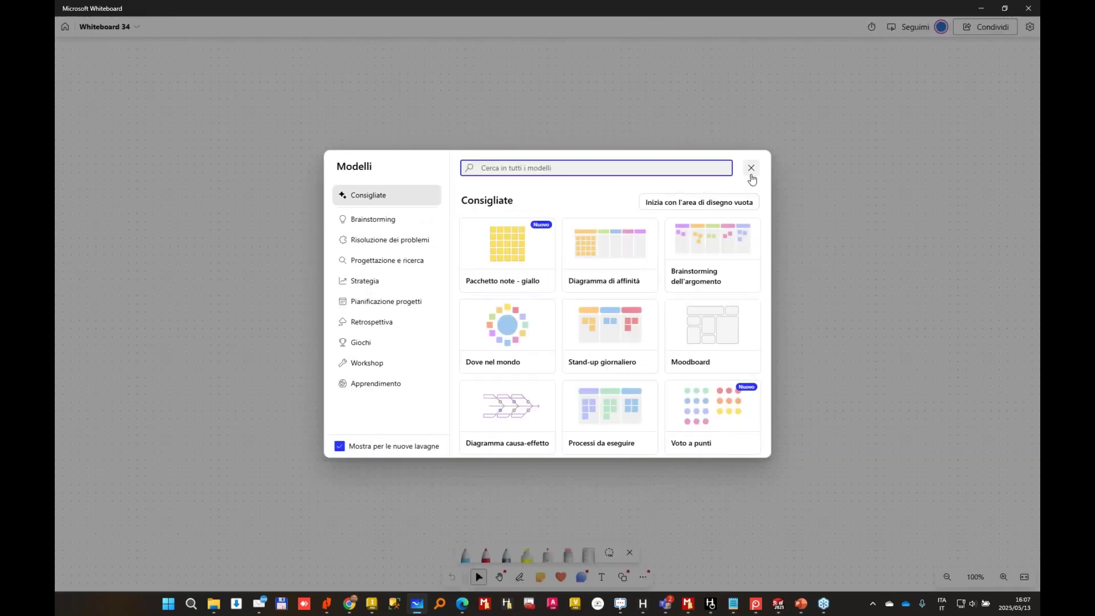
left_click(751, 169)
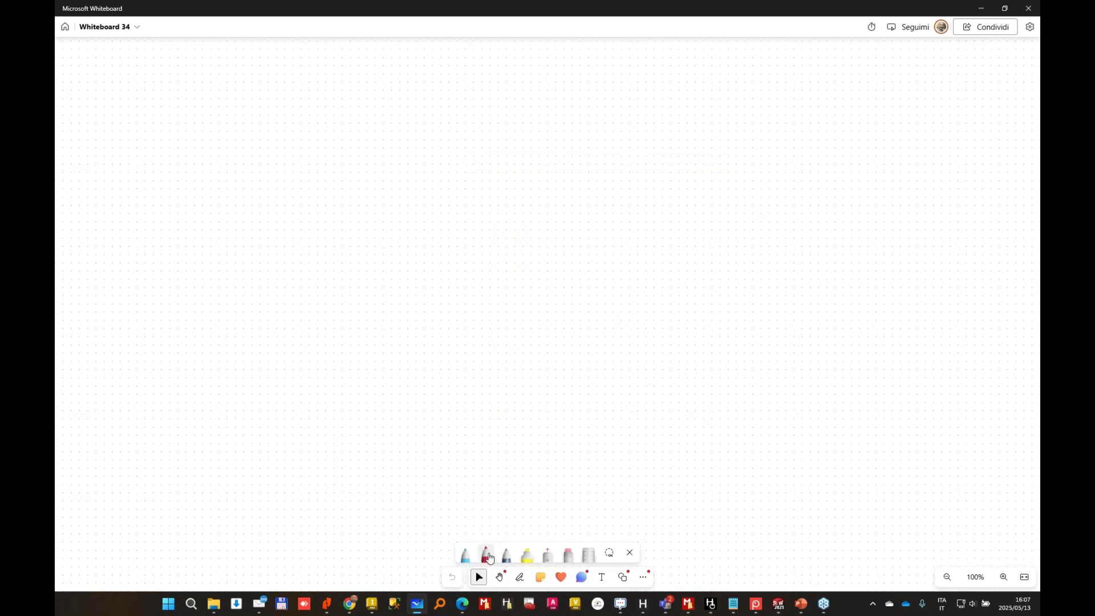
left_click(486, 551)
mouse_move(262, 251)
left_mouse_down()
mouse_move(616, 248)
mouse_move(617, 372)
mouse_move(268, 379)
mouse_move(259, 254)
left_mouse_up()
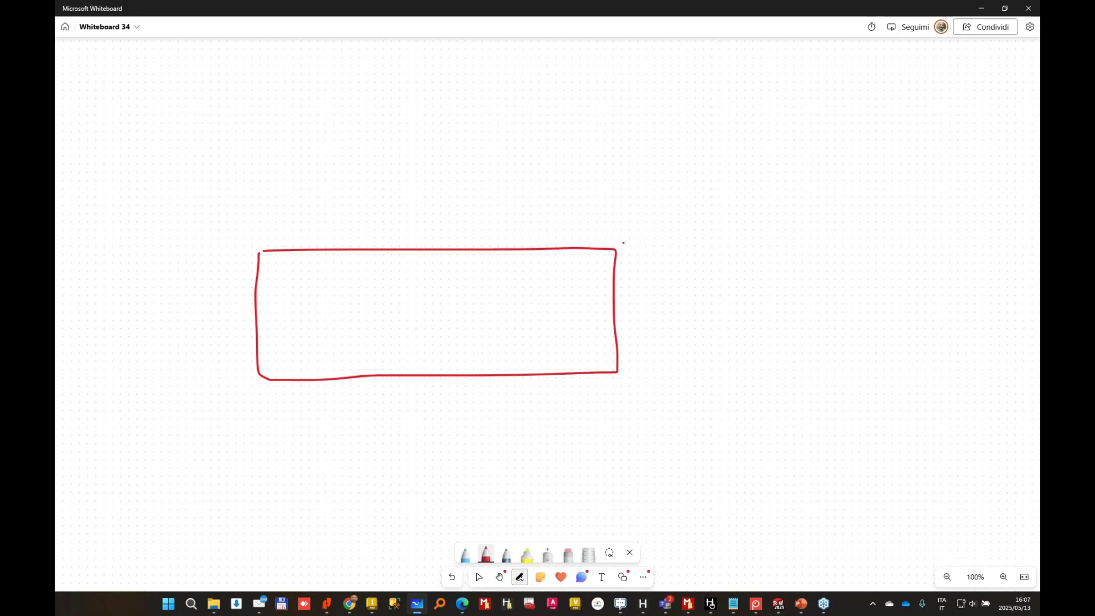
mouse_move(621, 244)
left_mouse_down()
mouse_move(799, 237)
mouse_move(800, 375)
mouse_move(632, 378)
mouse_move(632, 244)
mouse_move(807, 245)
mouse_move(787, 261)
mouse_move(577, 256)
left_mouse_up()
mouse_move(609, 355)
left_mouse_down()
mouse_move(798, 356)
mouse_move(781, 366)
mouse_move(596, 359)
left_mouse_up()
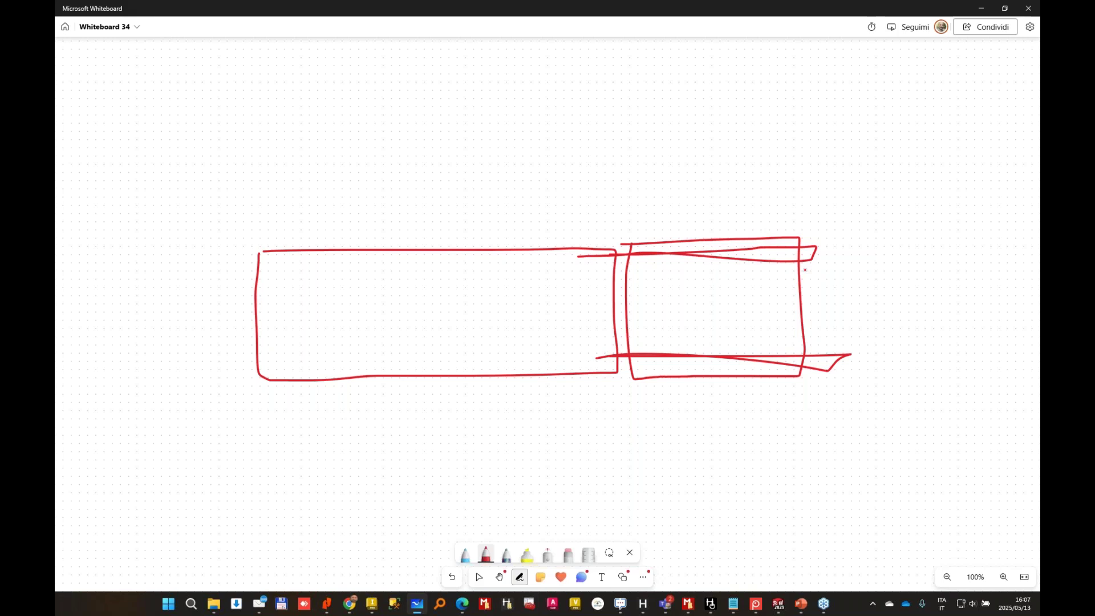
Add a small valve block with a port mark, a port circle and strokes on the manifold, and a rod at the cylinder's opposite end.
mouse_move(806, 271)
left_mouse_down()
mouse_move(842, 338)
mouse_move(876, 286)
mouse_move(783, 266)
left_mouse_up()
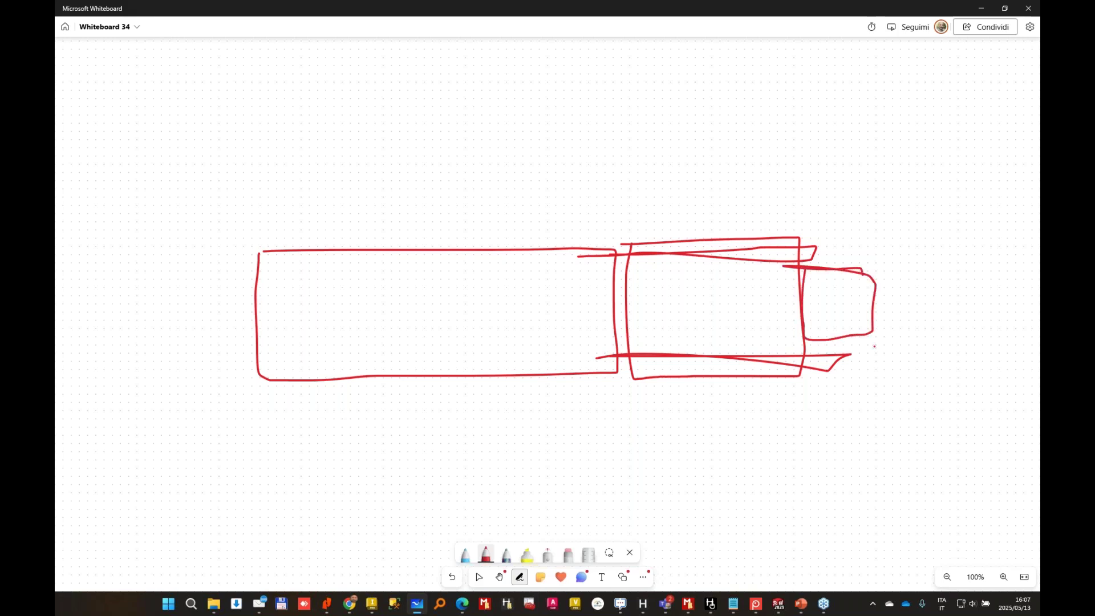
left_click_drag(840, 294, 847, 323)
mouse_move(707, 288)
left_mouse_down()
mouse_move(687, 320)
mouse_move(724, 284)
left_mouse_up()
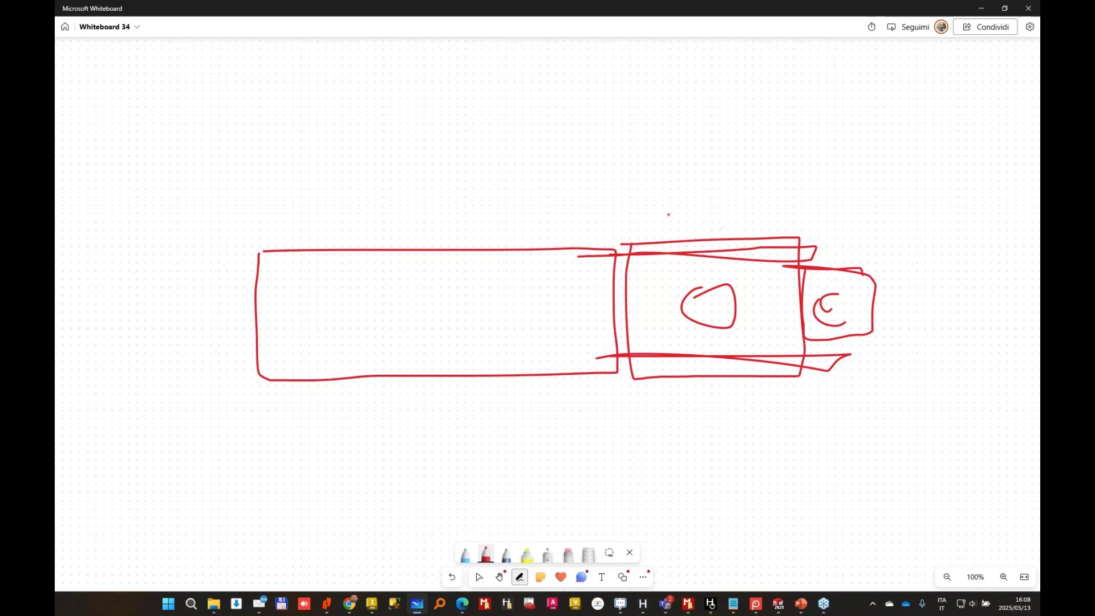
left_click_drag(663, 219, 705, 245)
mouse_move(250, 279)
left_mouse_down()
mouse_move(183, 276)
mouse_move(106, 351)
mouse_move(264, 346)
left_mouse_up()
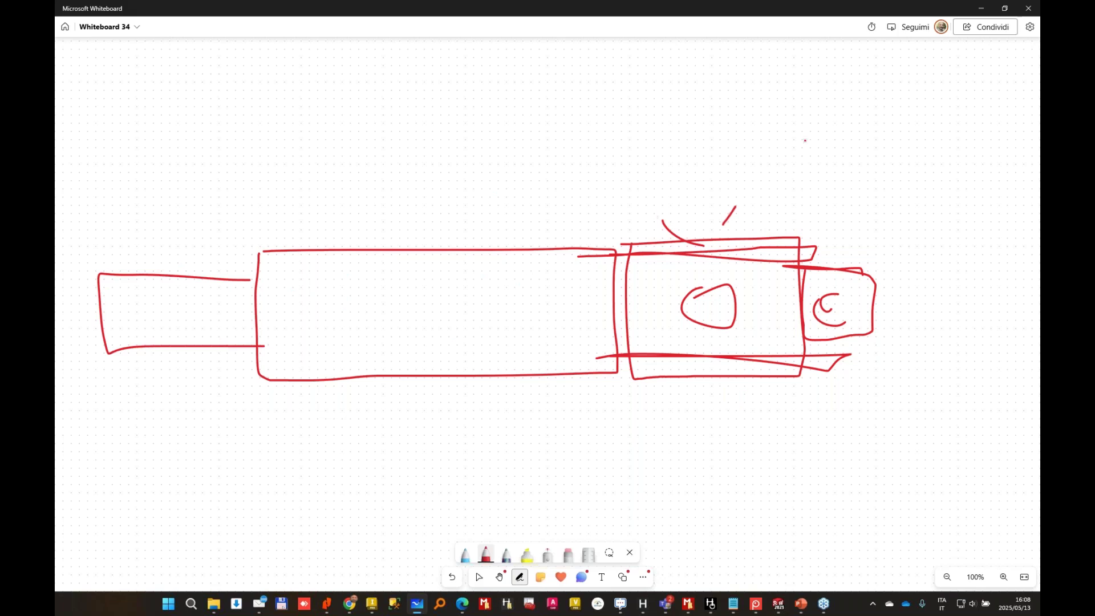
Return to the Circuit.dwg schematic, and switch to SOLIDWORKS to examine the flange and bolt holes of Cylinder Body.SLDPRT.
left_click(982, 8)
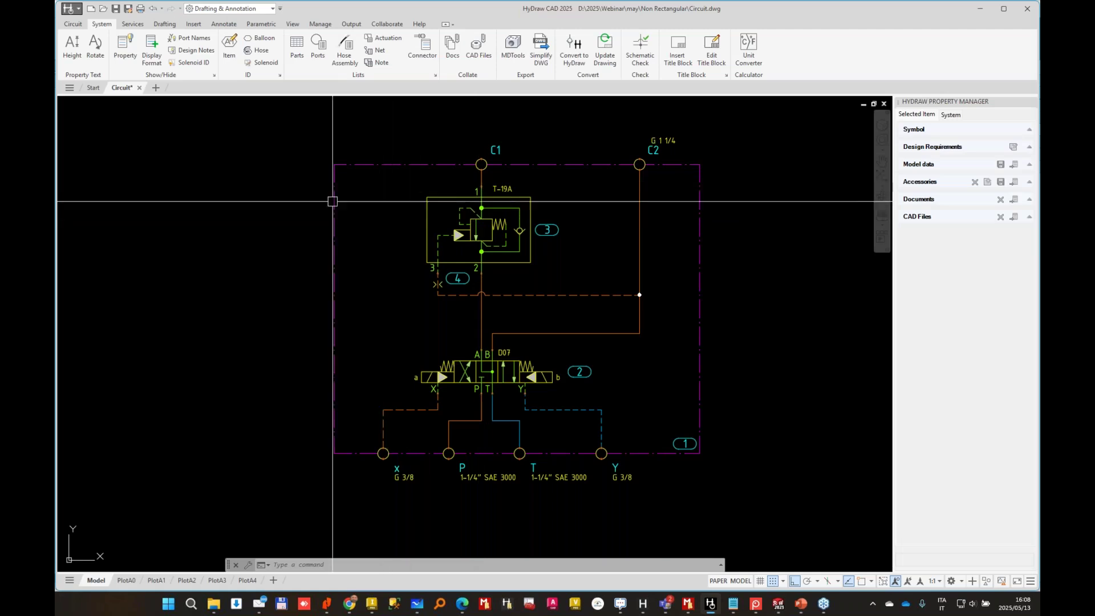
mouse_move(427, 243)
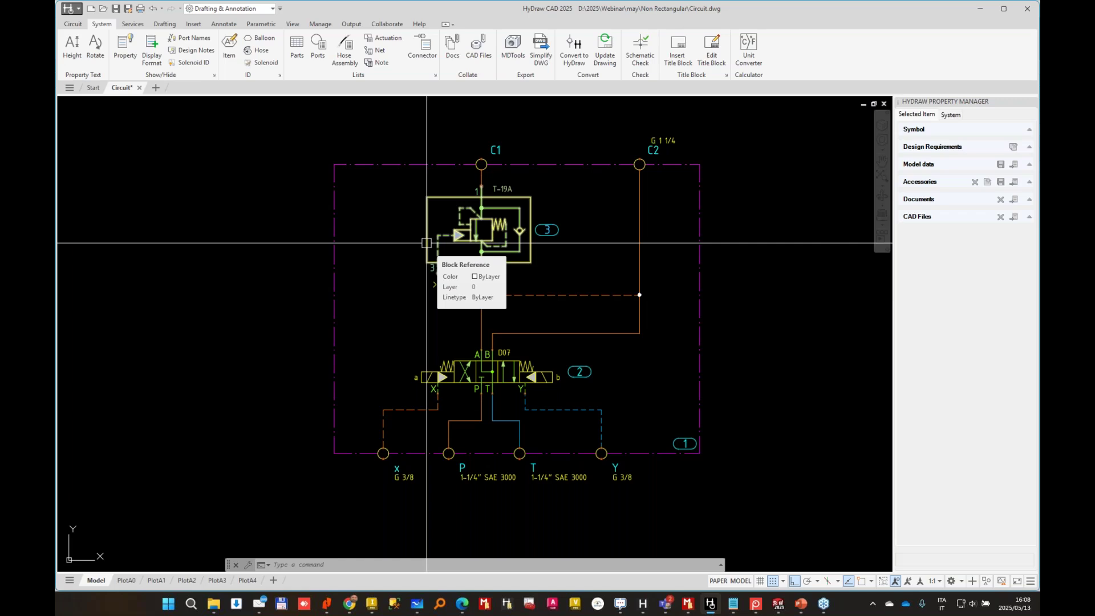
left_click(779, 604)
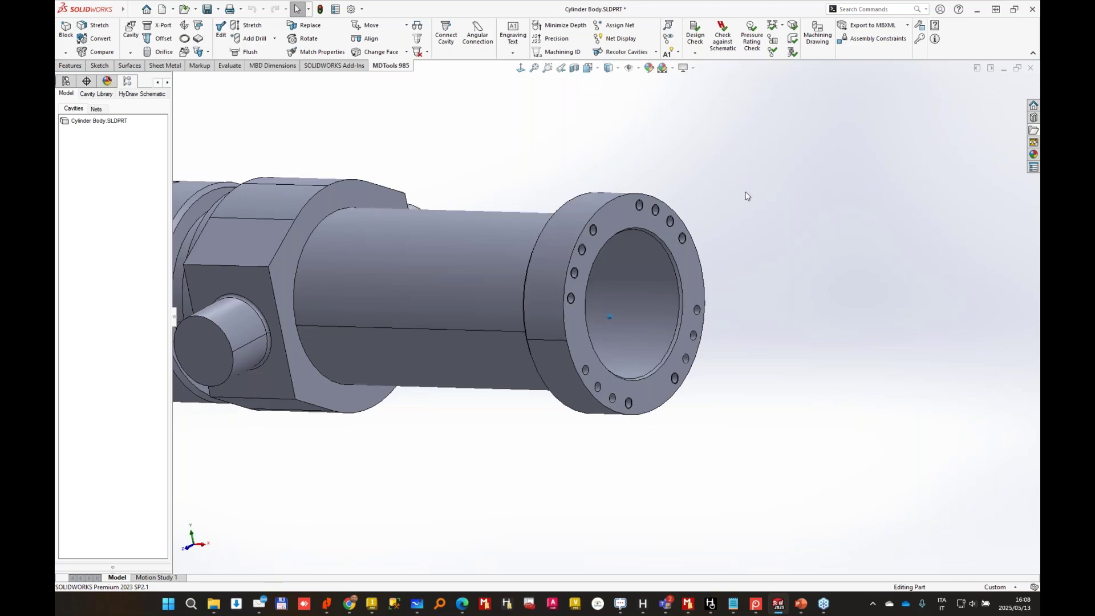
middle_click_drag(748, 195, 774, 335)
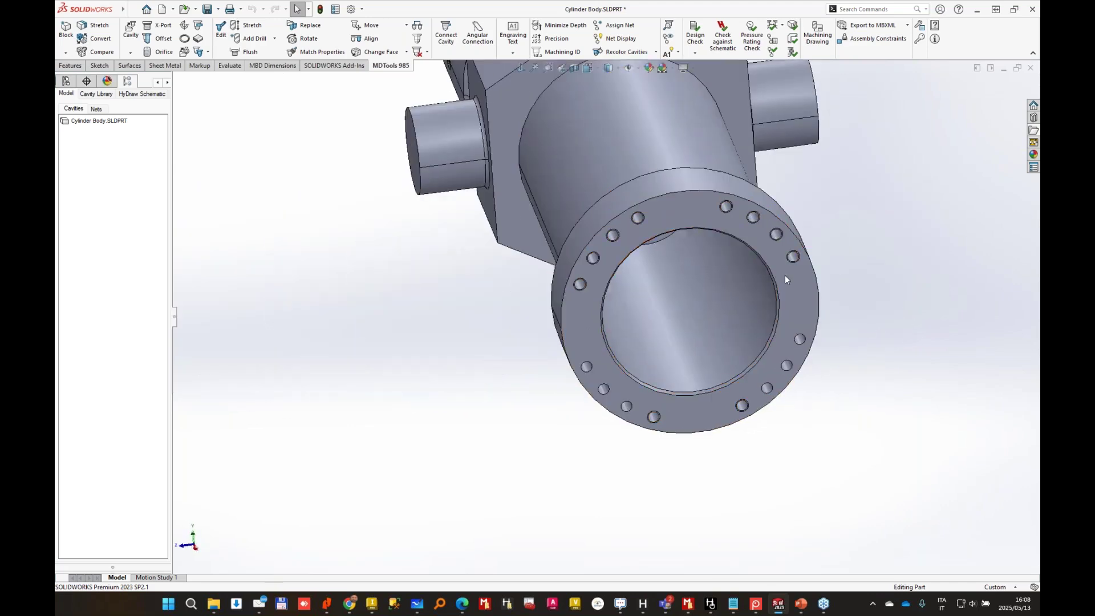
mouse_move(515, 220)
middle_mouse_down()
mouse_move(515, 188)
mouse_move(529, 201)
mouse_move(515, 221)
middle_mouse_up()
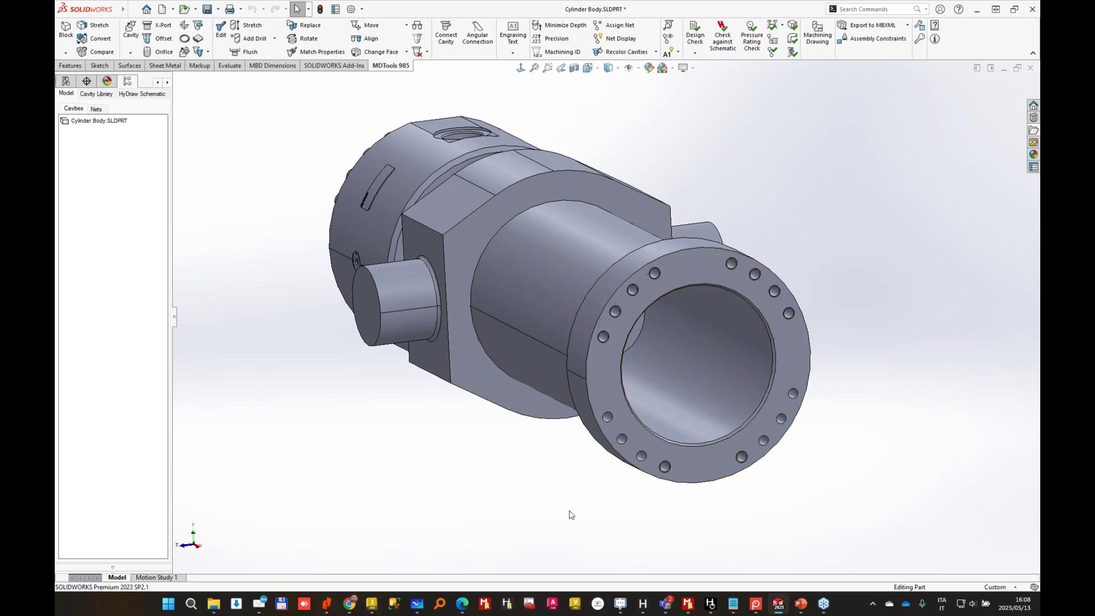
Switch to Autodesk Inventor, start exporting Part2 with its CYL footprint to MBXML, and browse to the 2025 Webinar folder.
mouse_move(374, 608)
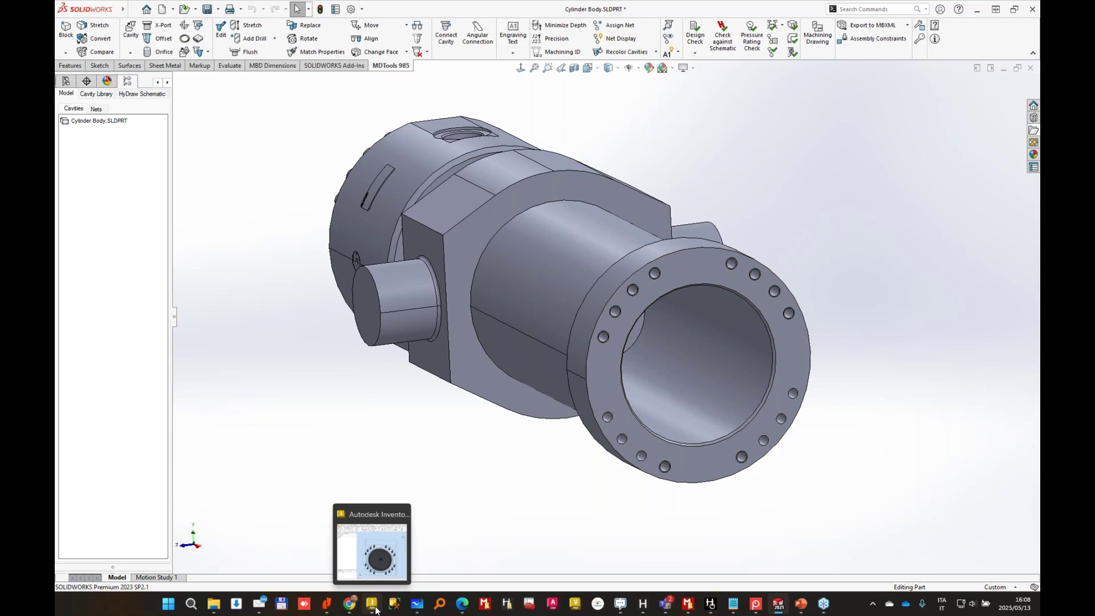
left_click(377, 546)
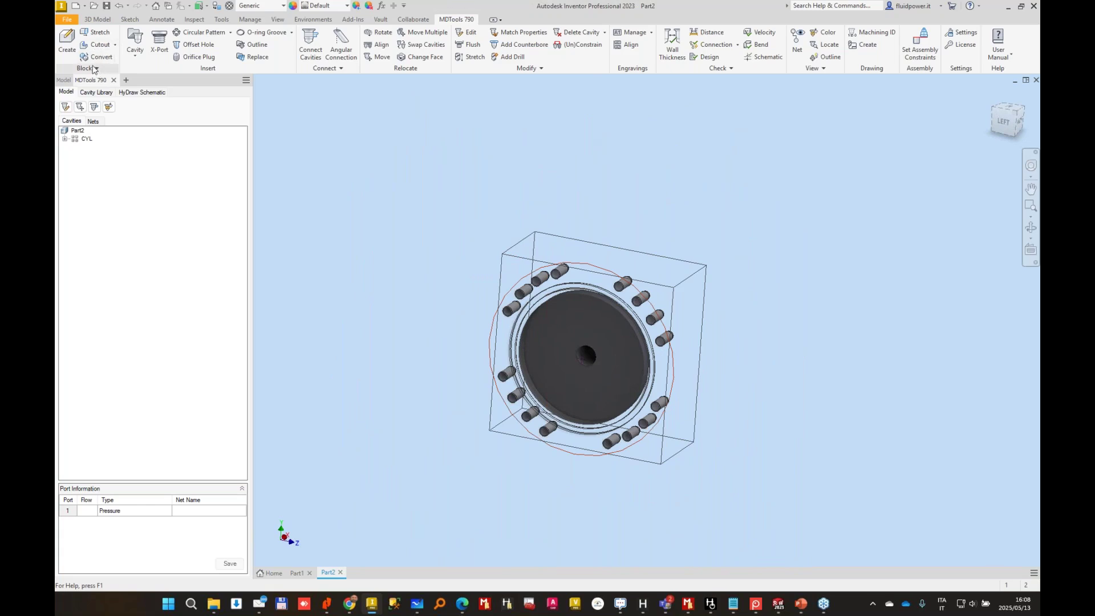
left_click(94, 68)
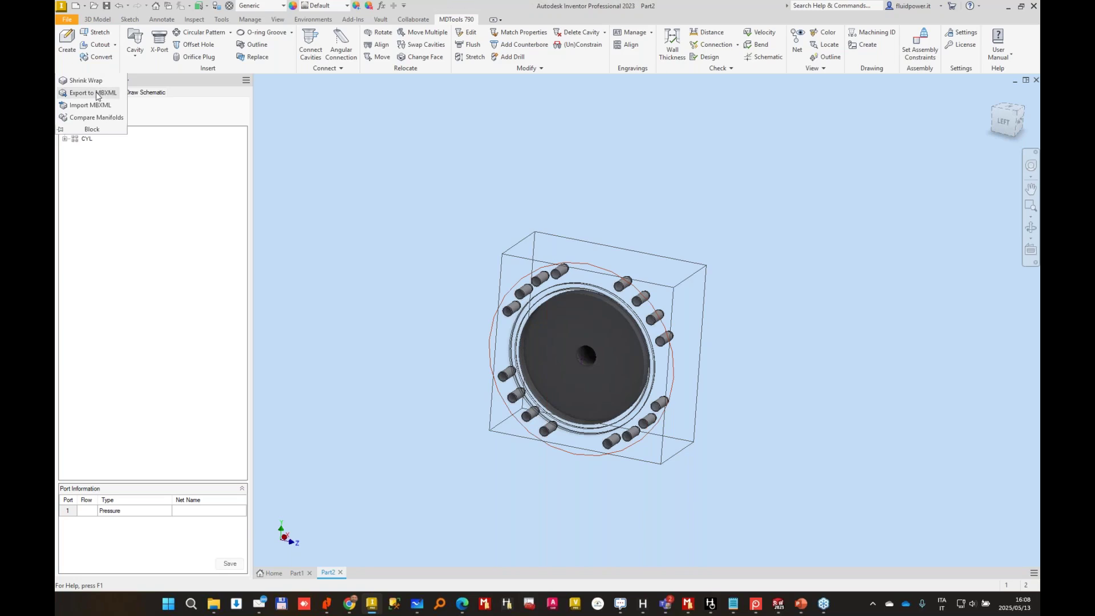
left_click(110, 93)
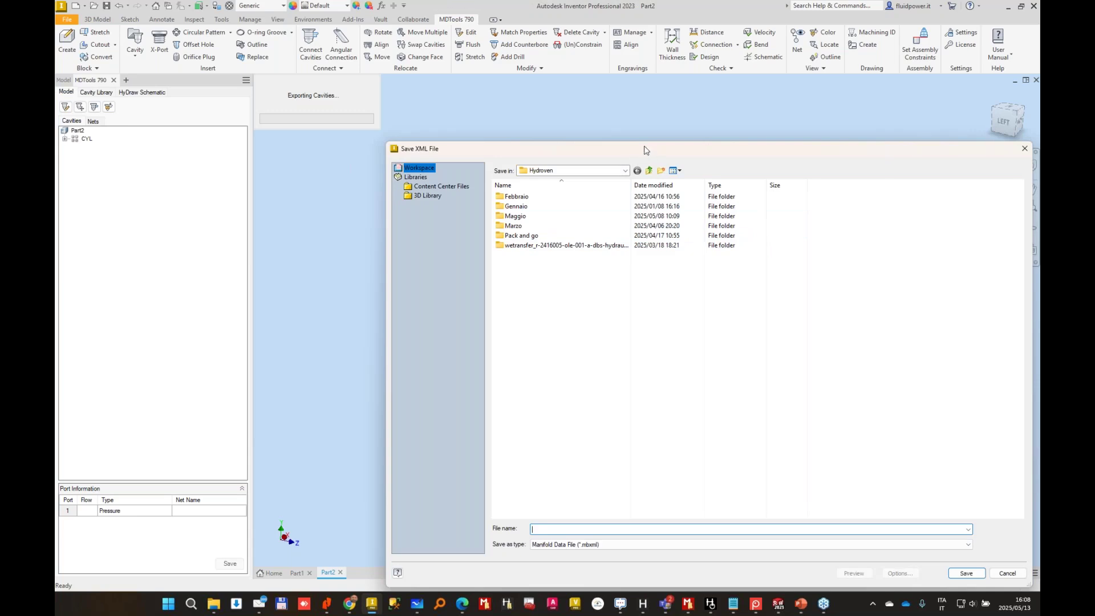
left_click_drag(645, 150, 572, 122)
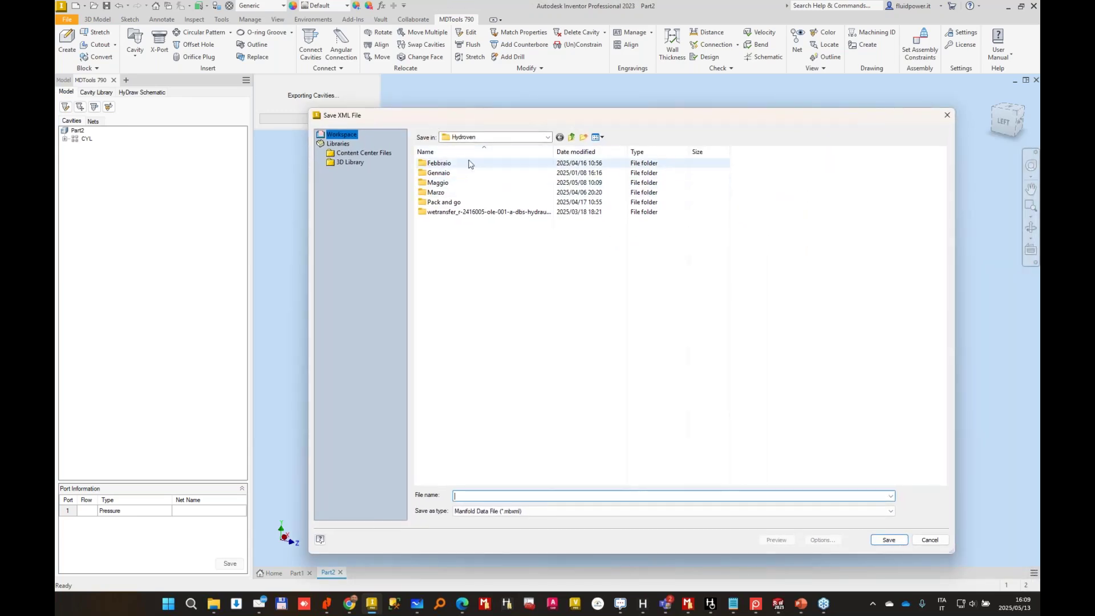
left_click(549, 138)
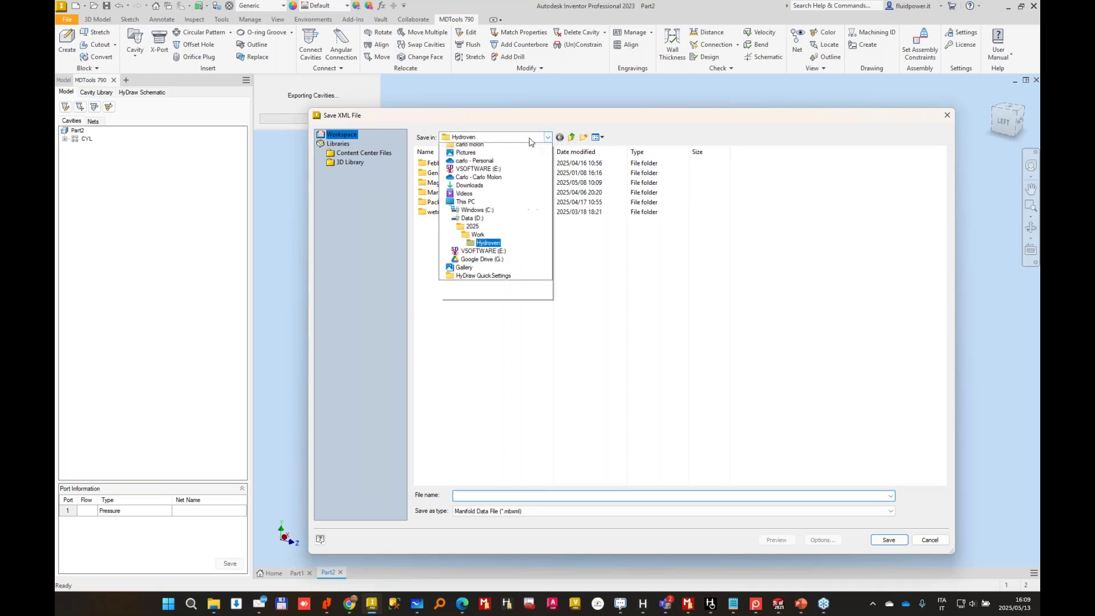
left_click(487, 294)
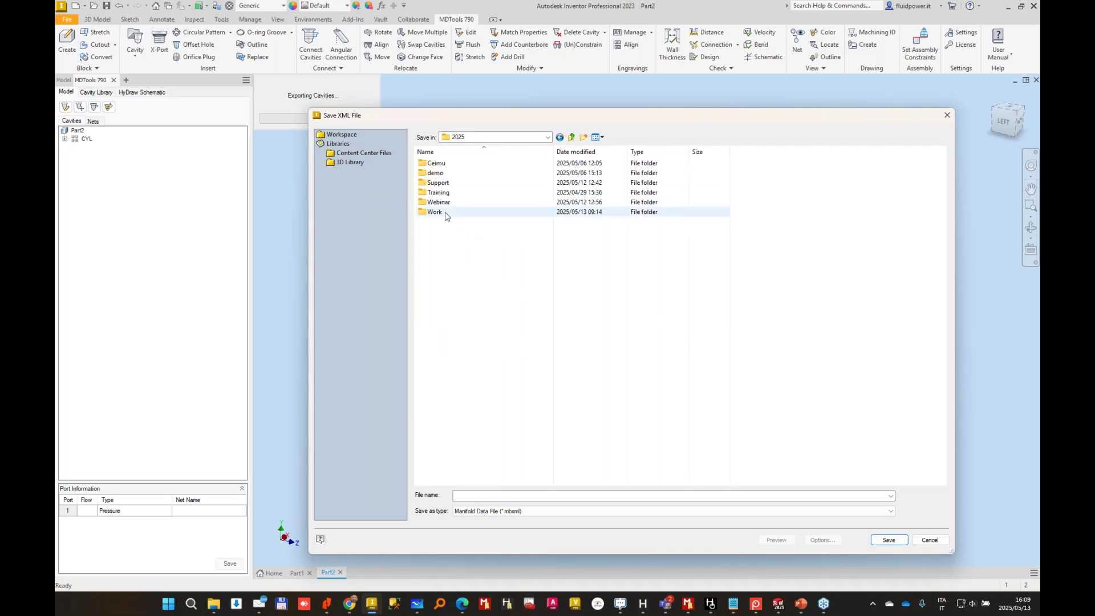
double_click(438, 215)
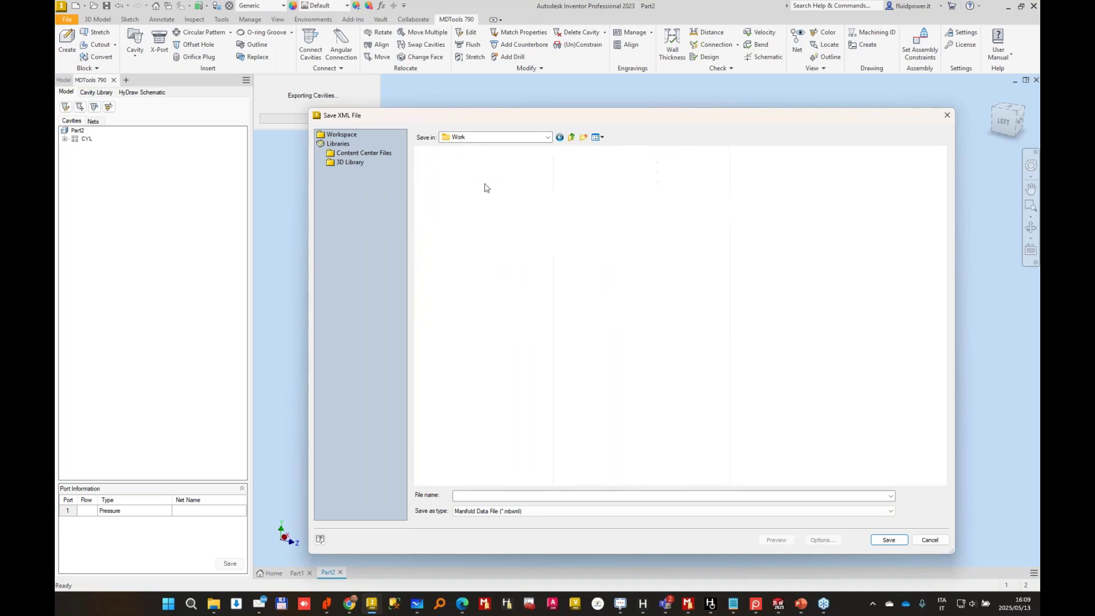
left_click(572, 138)
double_click(437, 202)
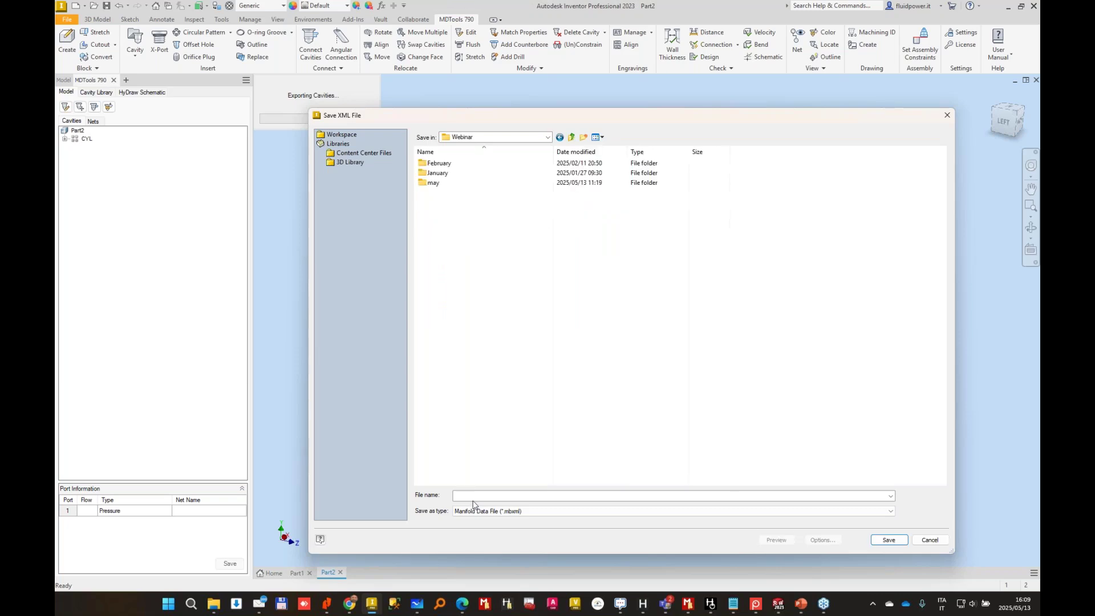
Save the manifold data file as "cylinder footprint" in the may folder.
left_click(520, 497)
type("cyl")
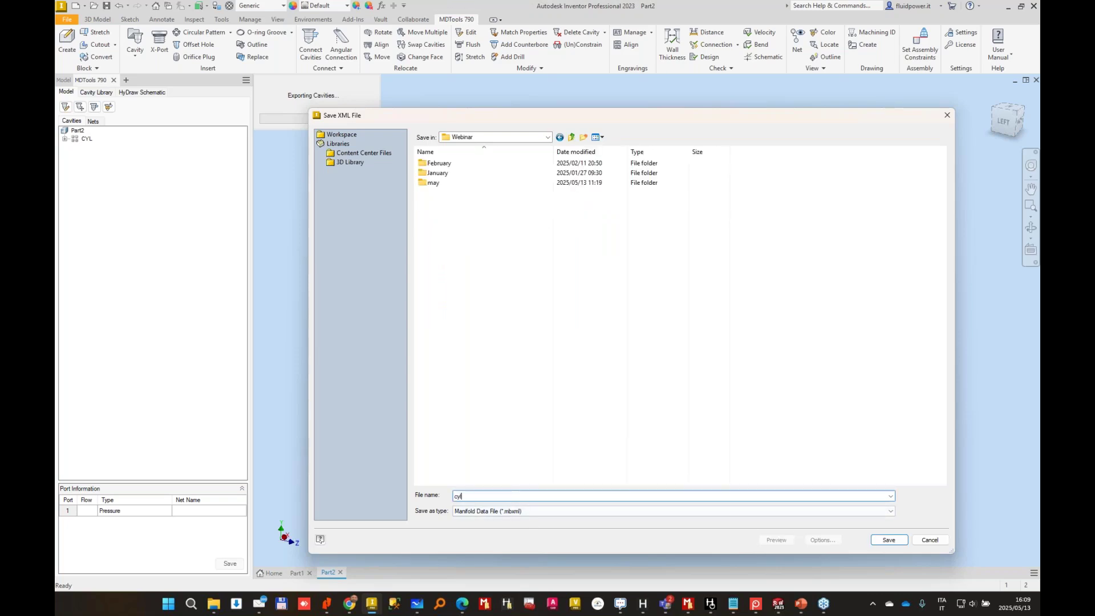
type("inder")
double_click(433, 183)
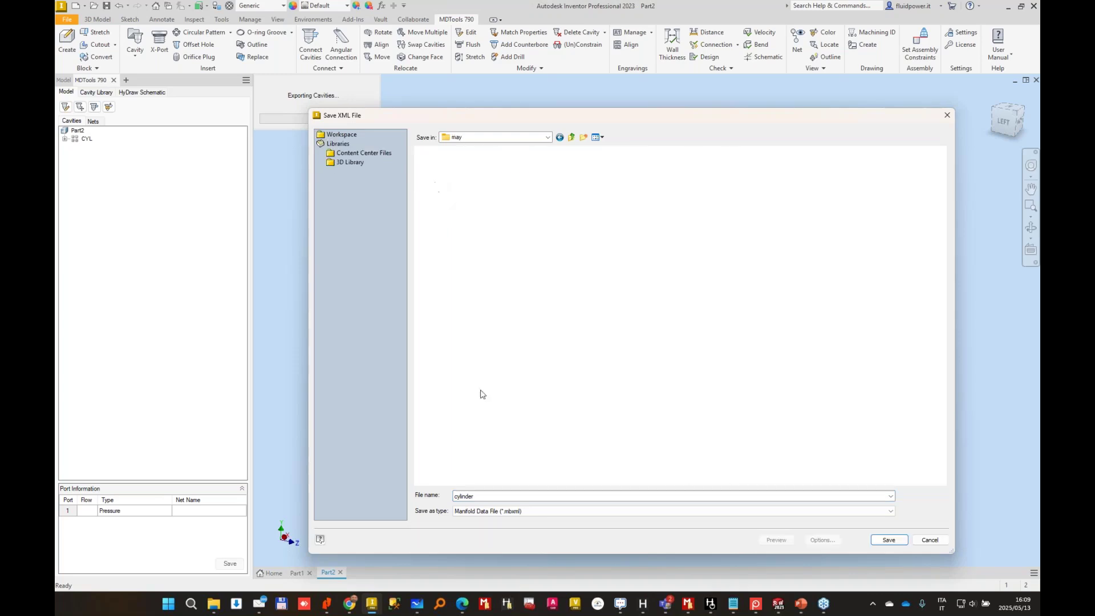
left_click(503, 498)
key("Right")
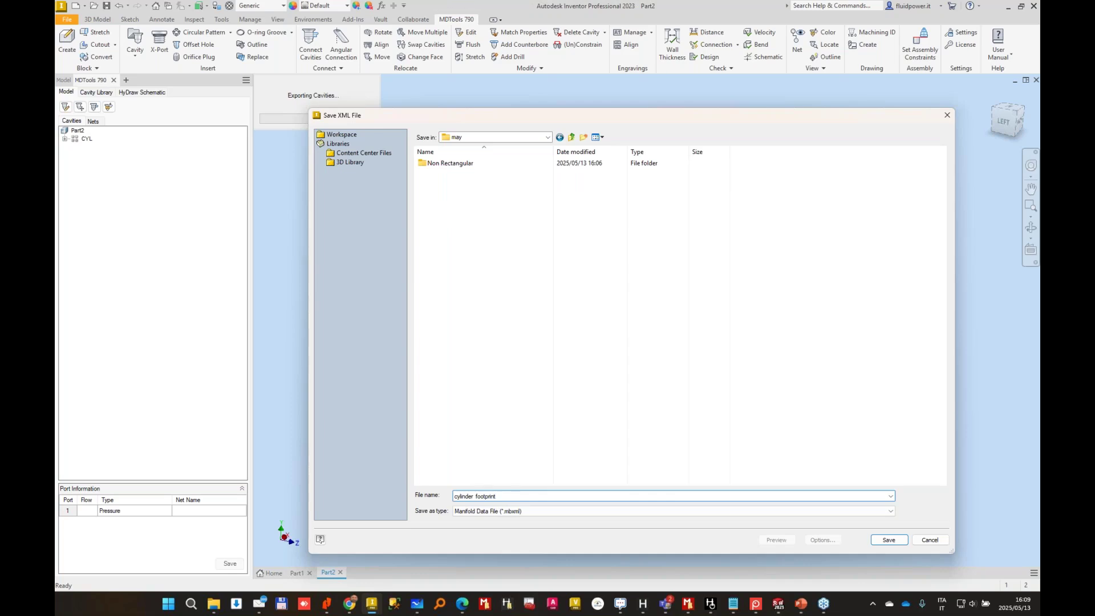
key("Return")
left_click(494, 315)
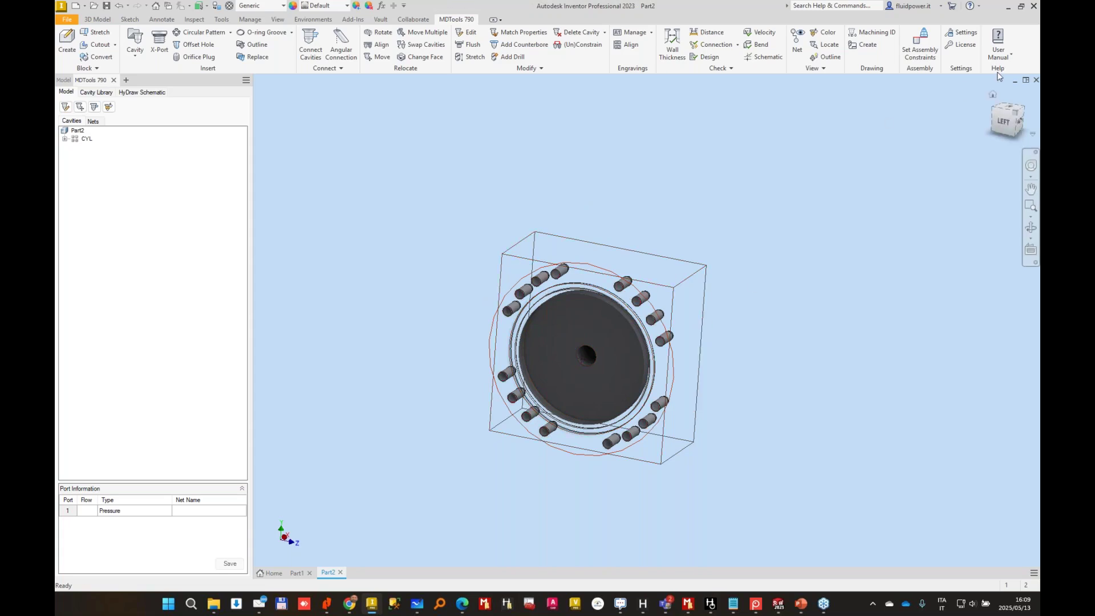
Switch to MDTools Library Manager, view the ReliefBlock interface pattern in the SPECIAL VALVES library, and glance back at the Inventor footprint.
left_click(1012, 8)
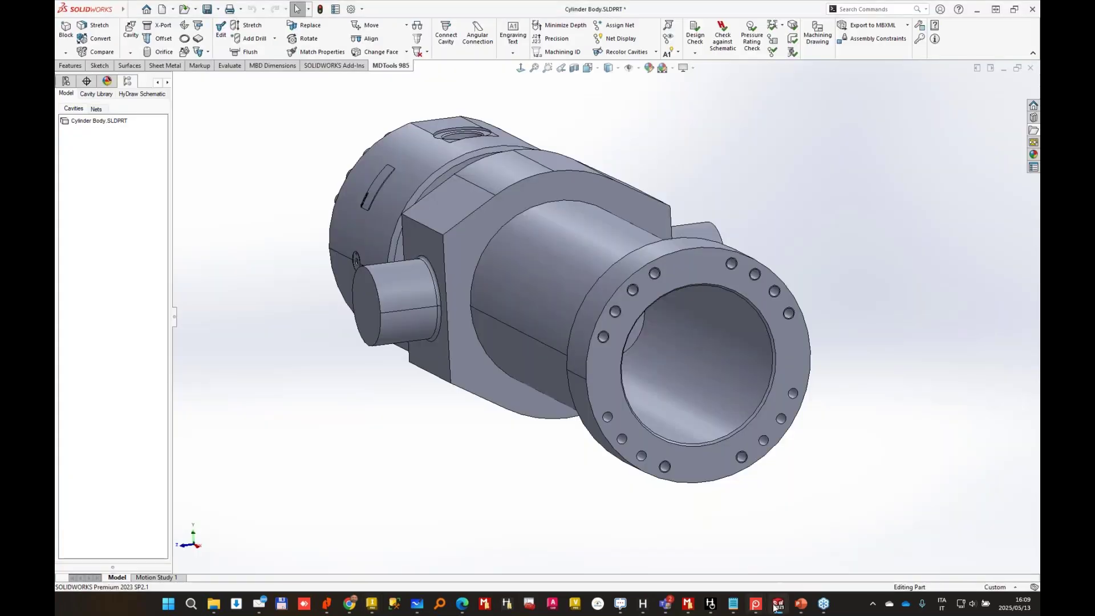
left_click(692, 605)
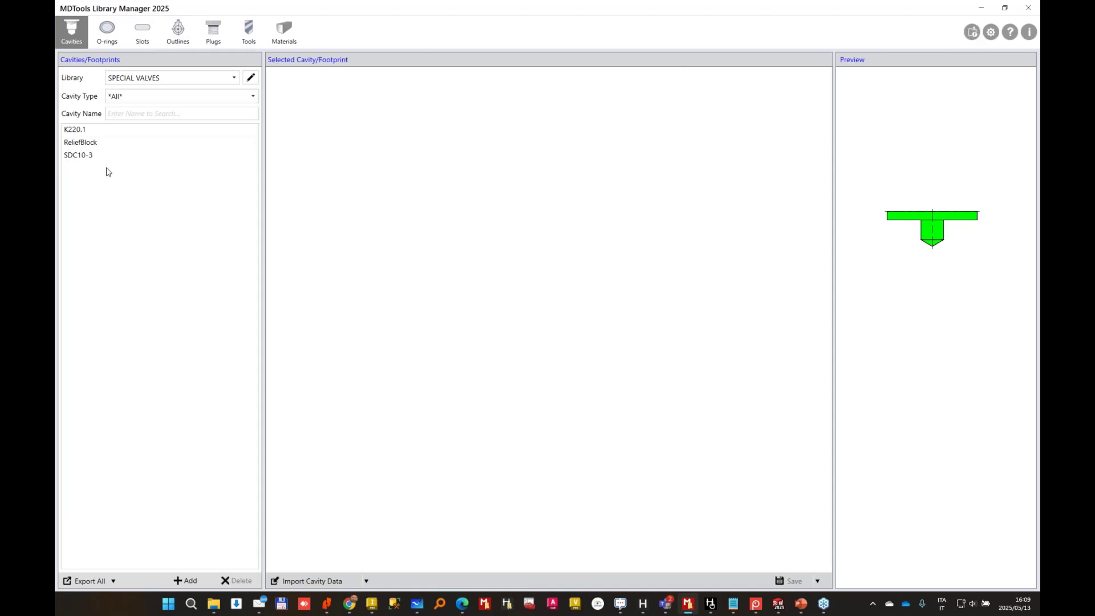
left_click(95, 143)
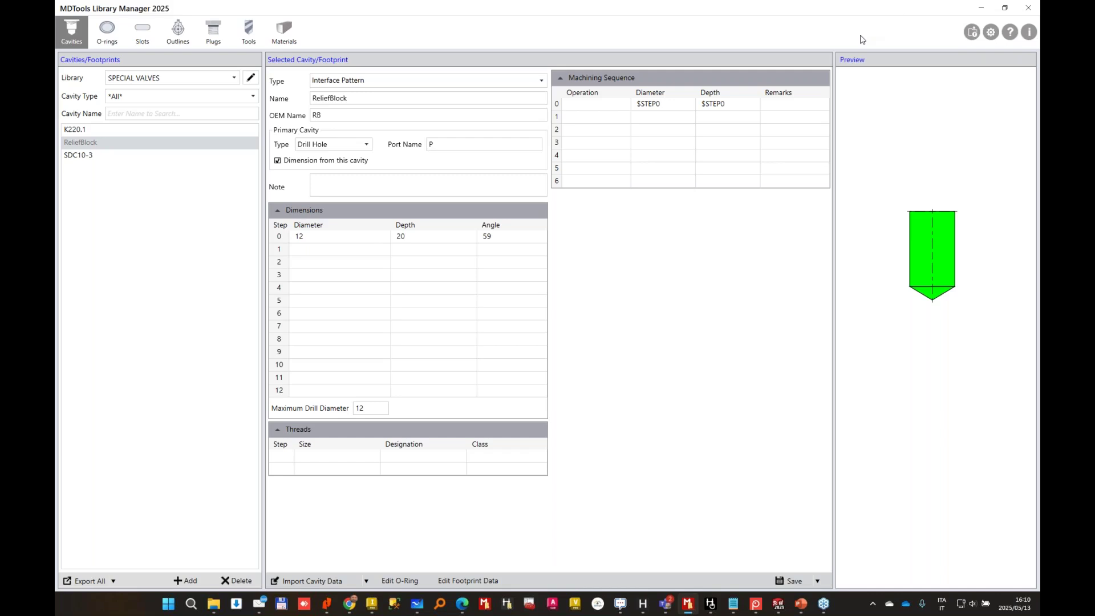
left_click(371, 604)
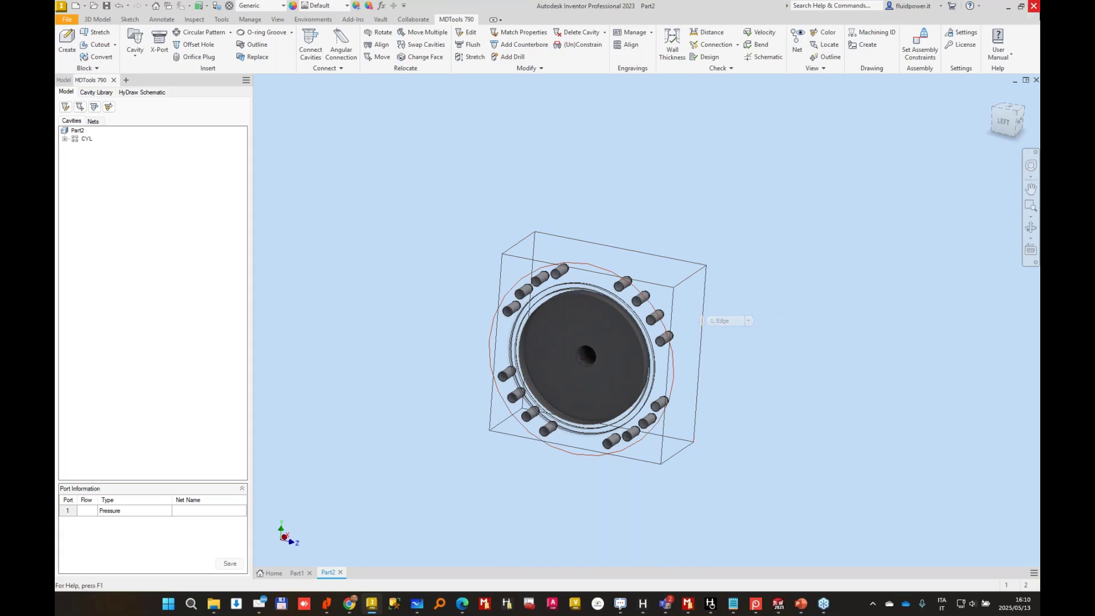
left_click(1008, 7)
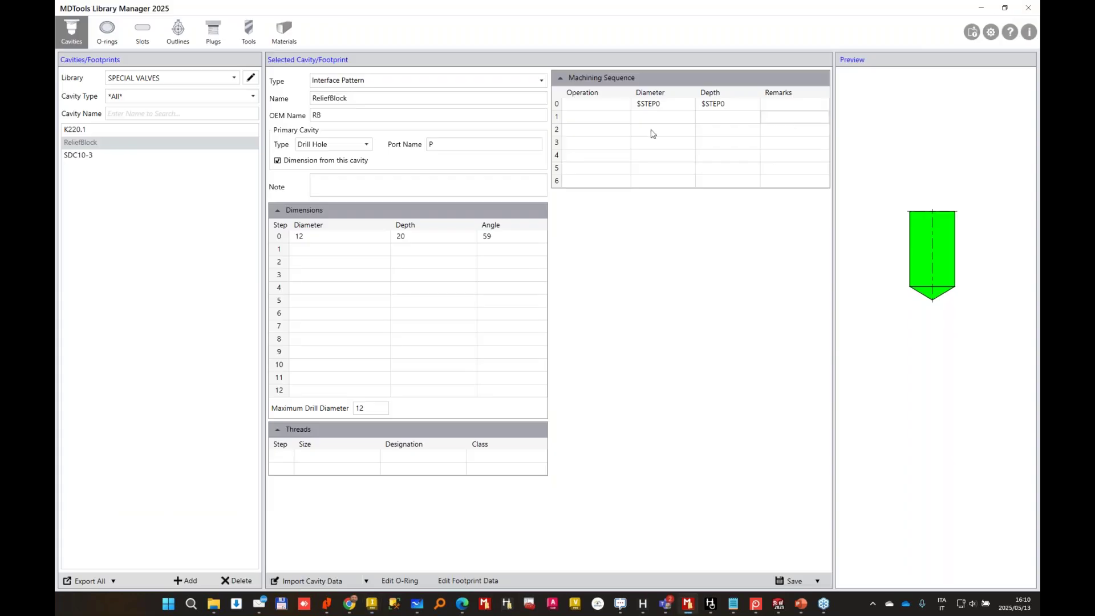
Load Cylinder Footprint.mbxml from the Non Rectangular folder as the XML import source and select the CYLINDER cavity.
left_click(972, 32)
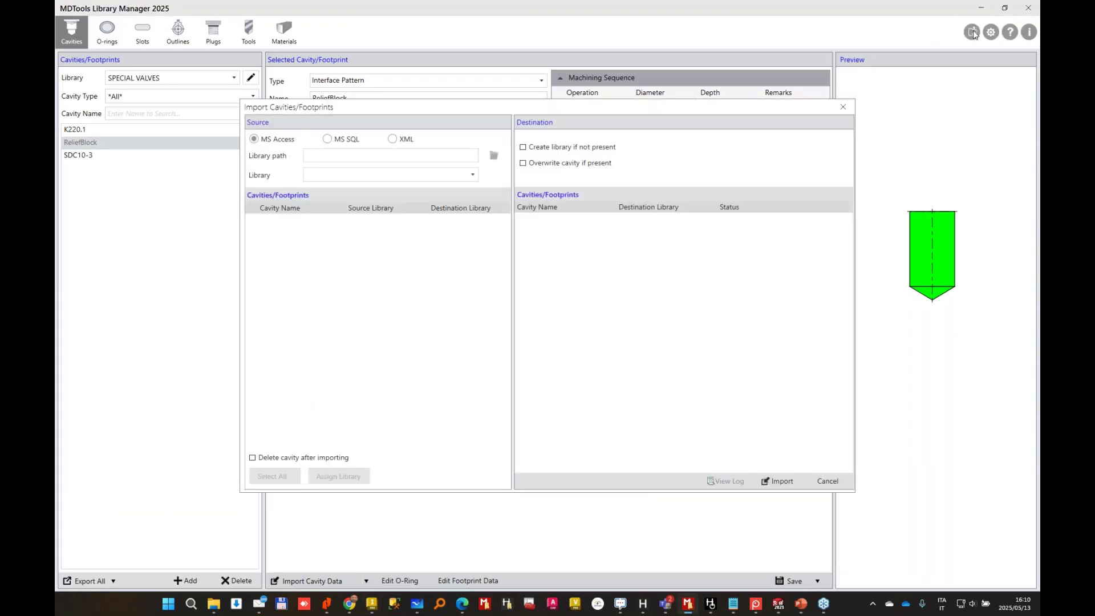
left_click(391, 139)
left_click(492, 156)
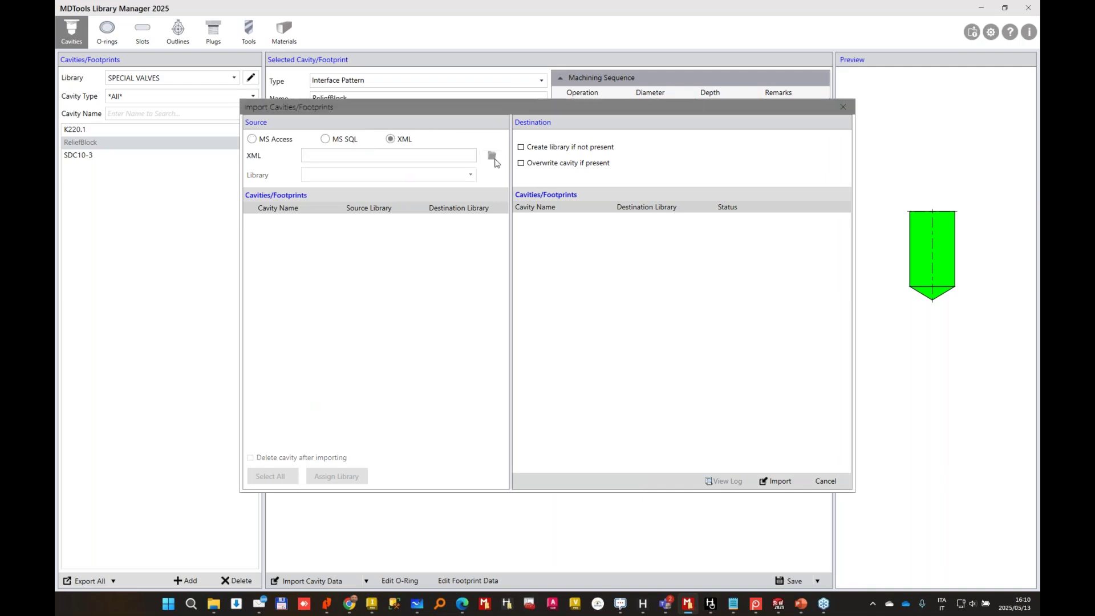
left_click(525, 212)
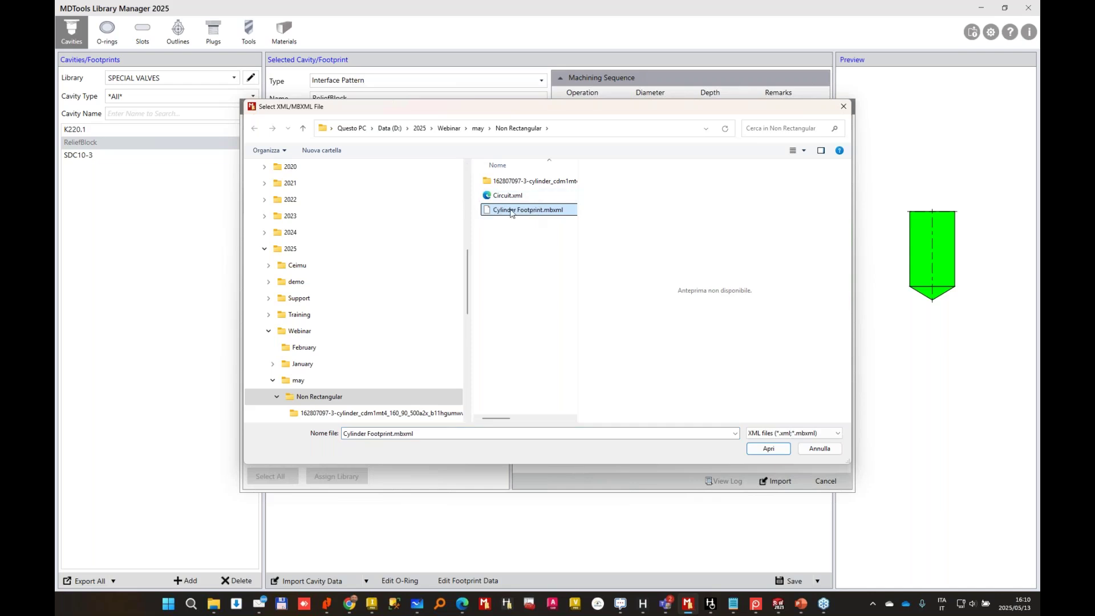
left_click(769, 448)
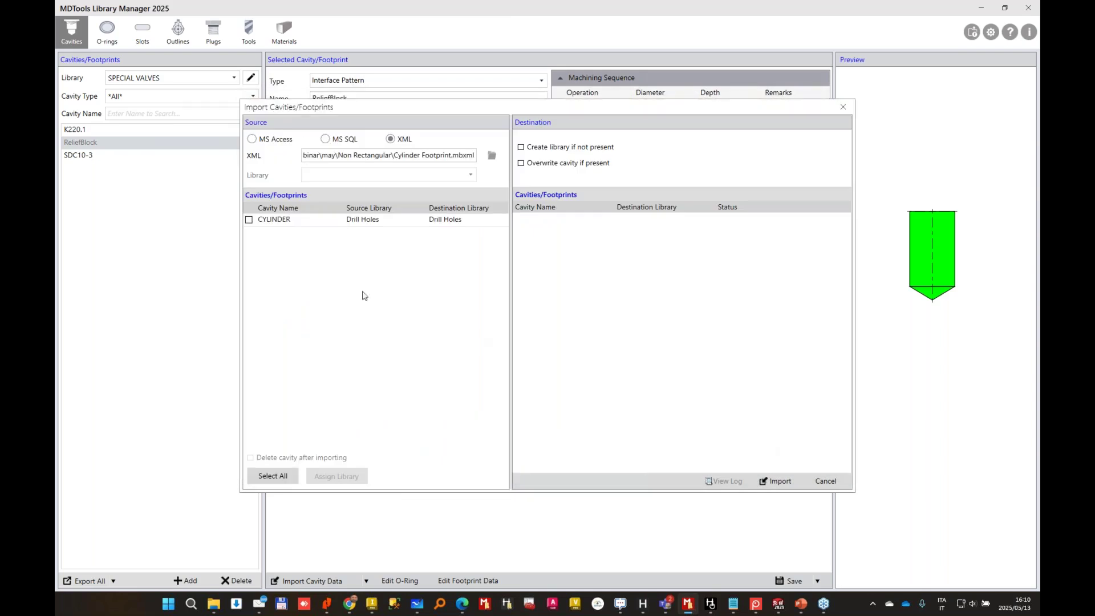
left_click(249, 220)
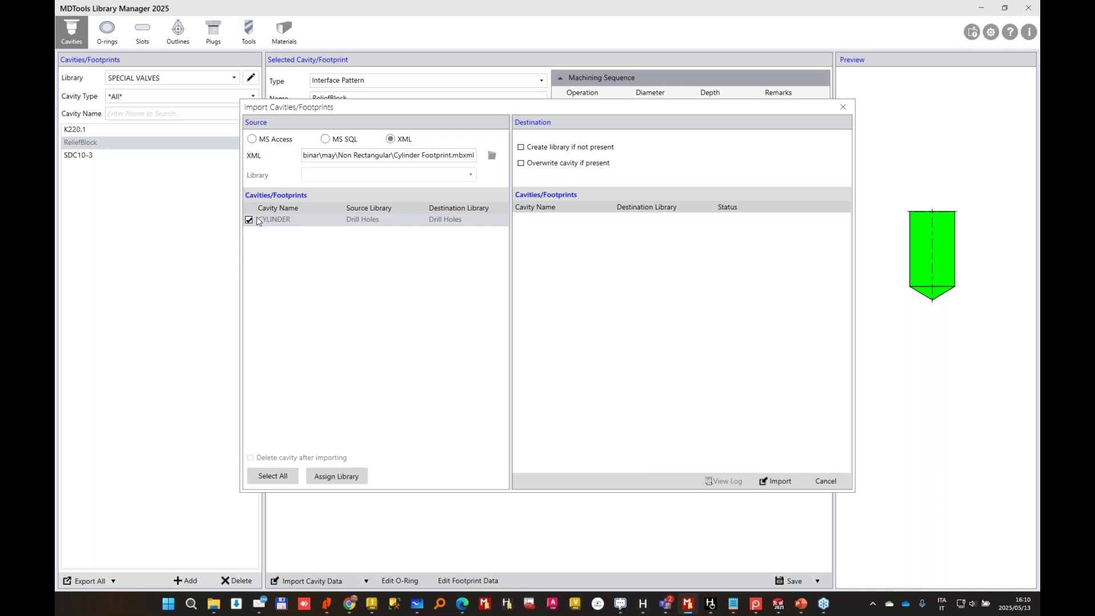
Assign the CYLINDER cavity to the SPECIAL VALVES library and import it.
left_click(349, 484)
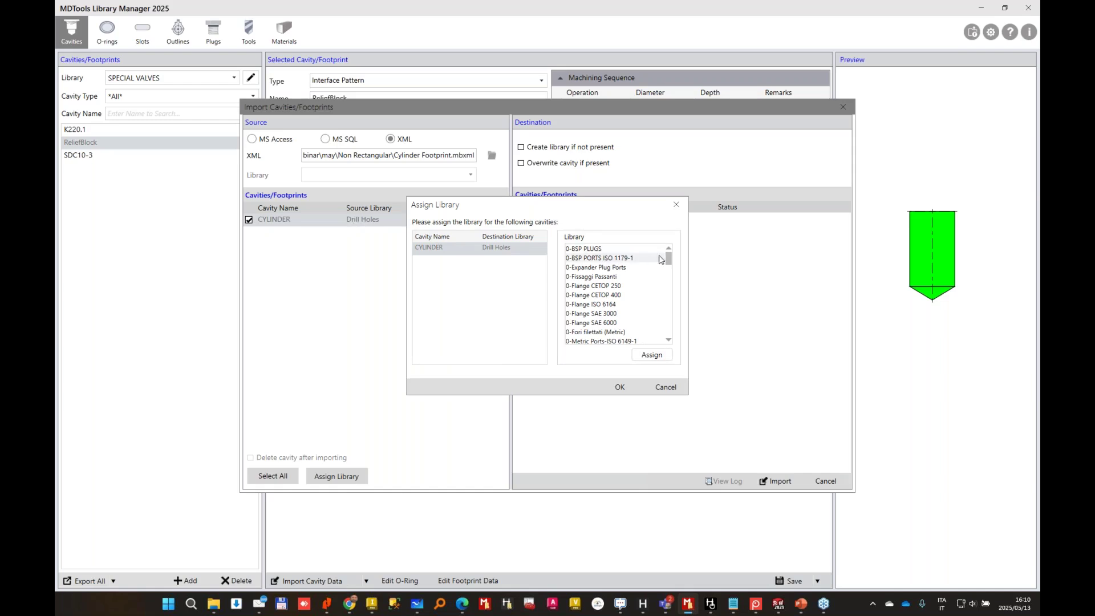
left_click_drag(668, 260, 668, 294)
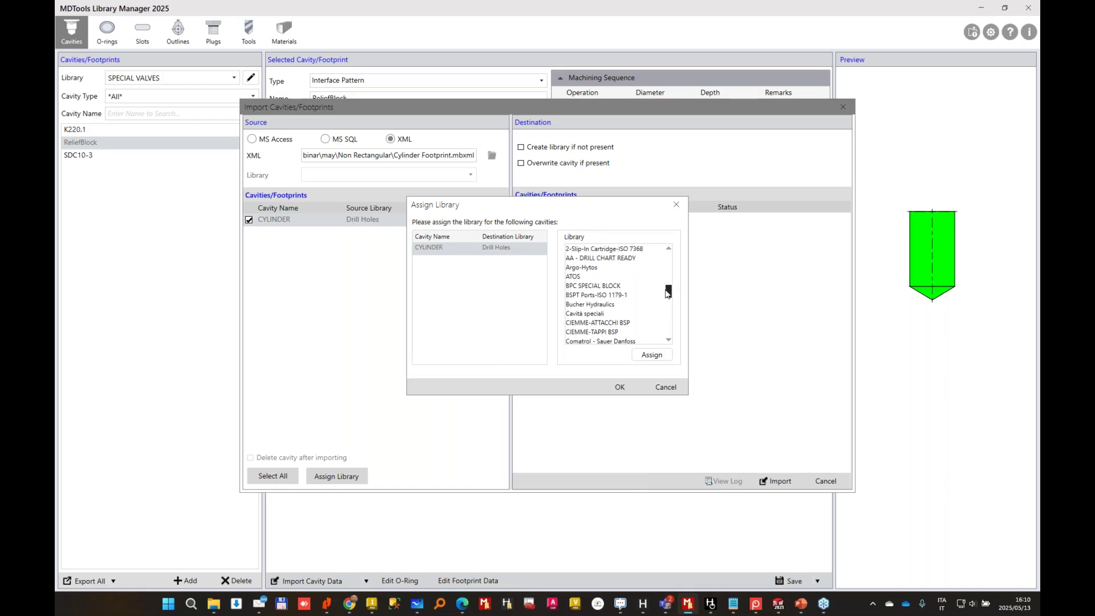
scroll(656, 295, "down", 6)
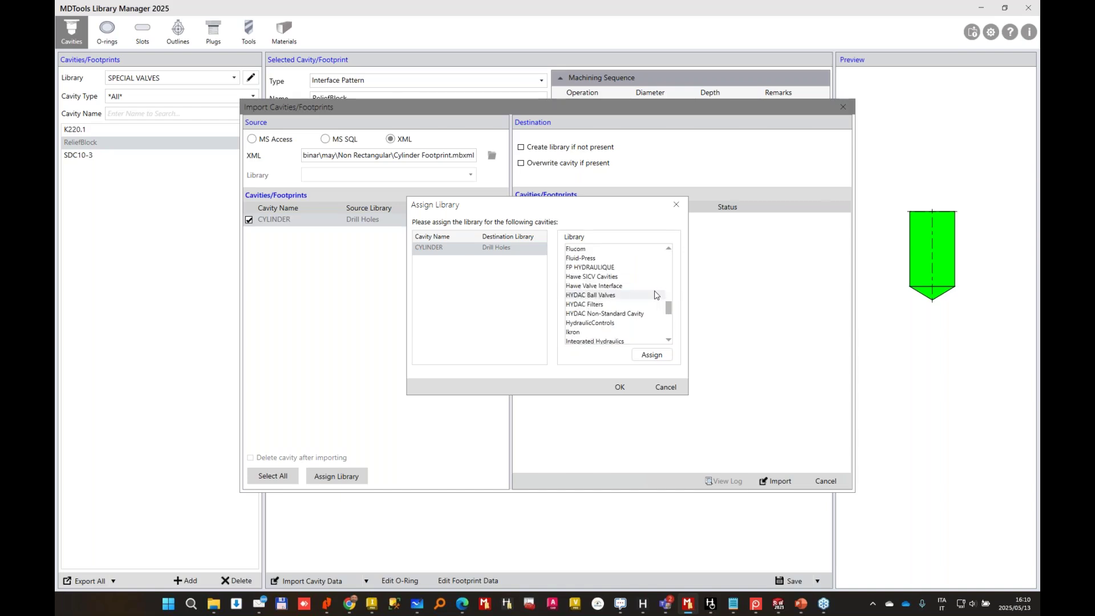
scroll(656, 295, "down", 7)
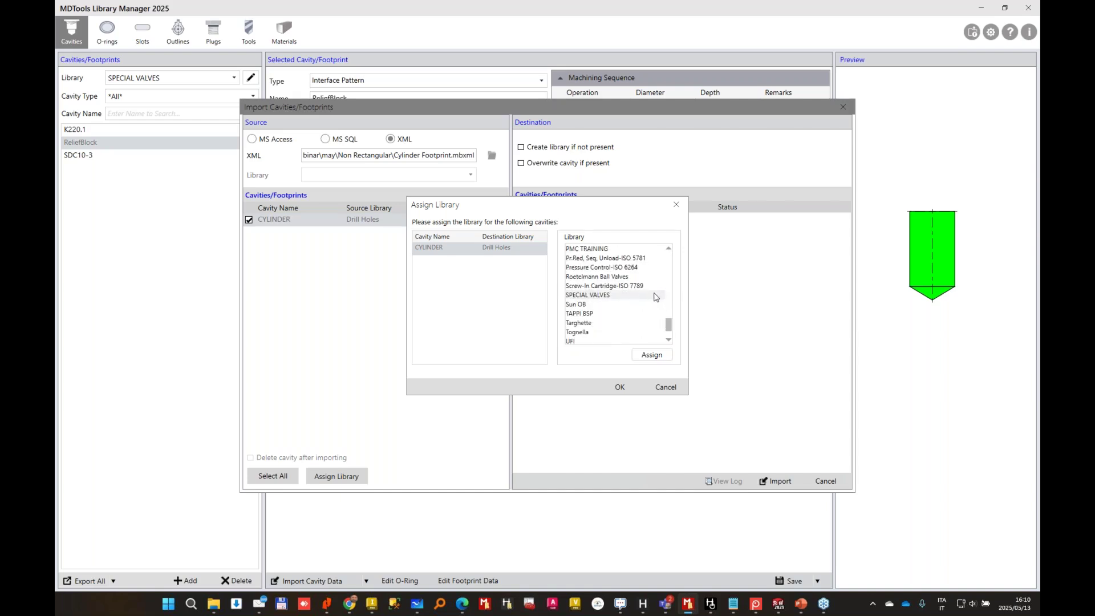
left_click(612, 295)
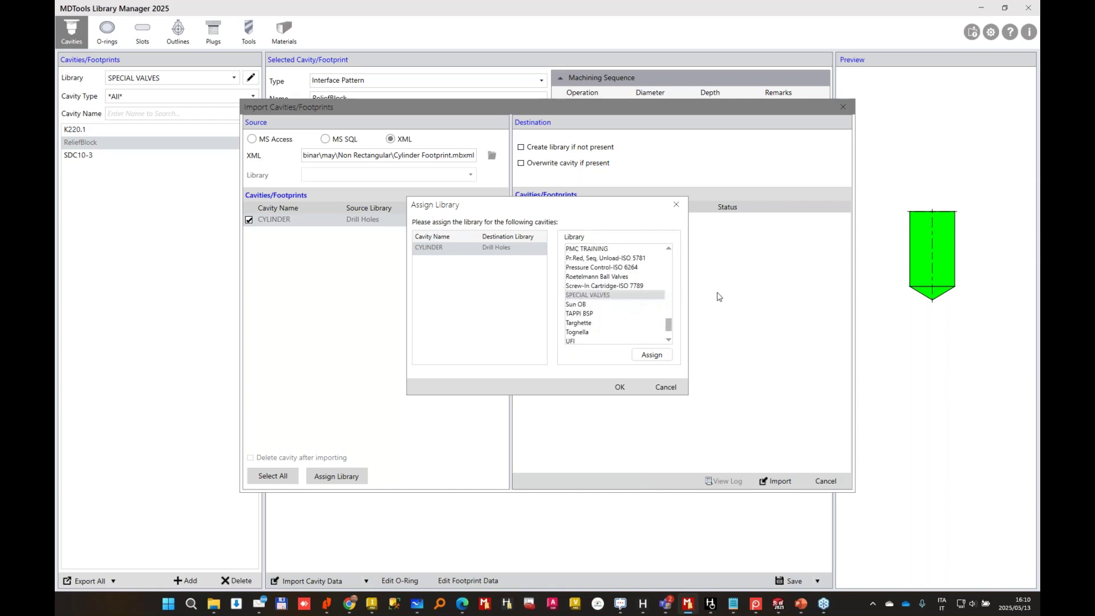
left_click(657, 358)
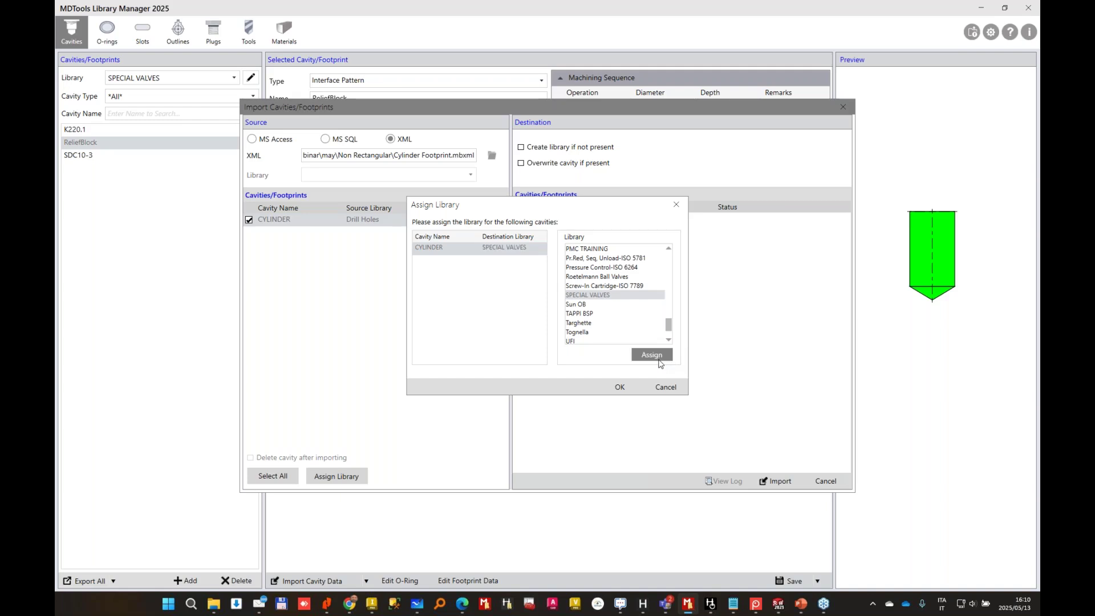
left_click(626, 388)
left_click(774, 482)
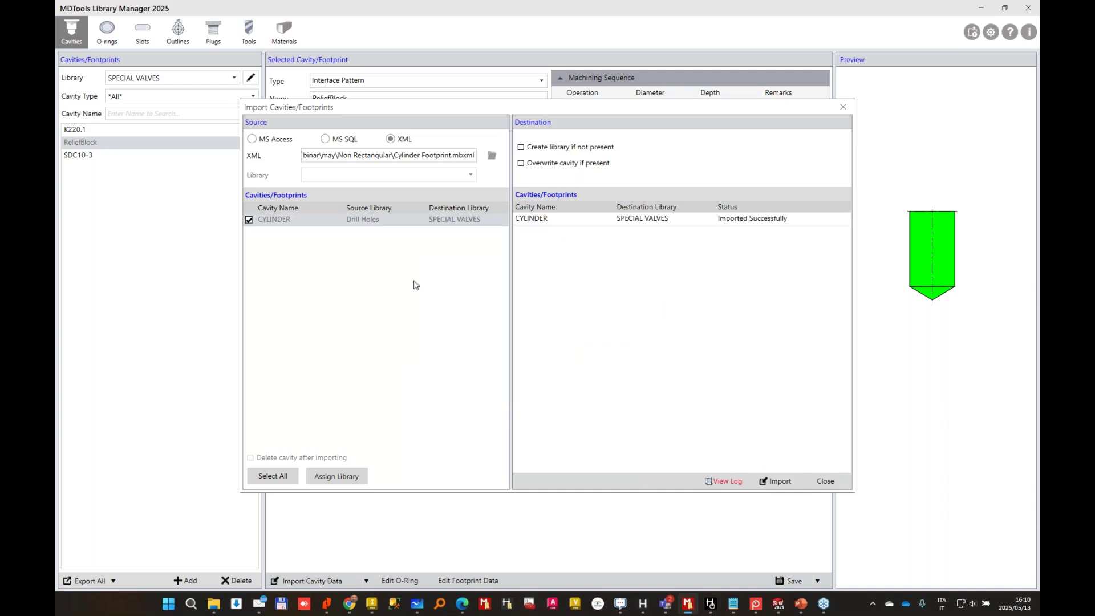
left_click(825, 482)
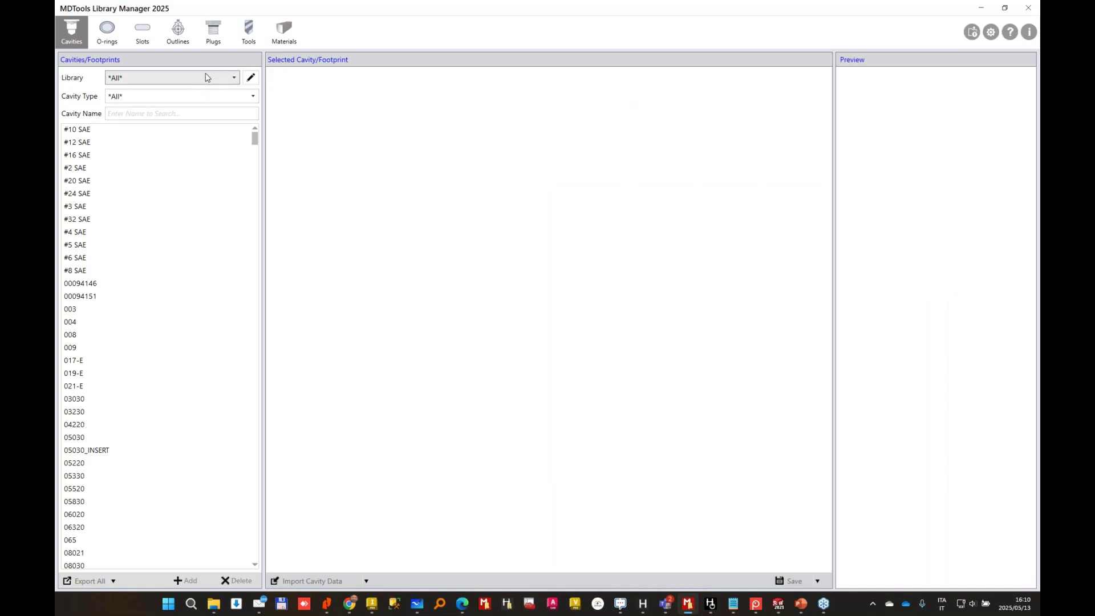
Open the imported CYLINDER flange from the SPECIAL VALVES library.
left_click(209, 75)
left_click_drag(241, 112, 241, 263)
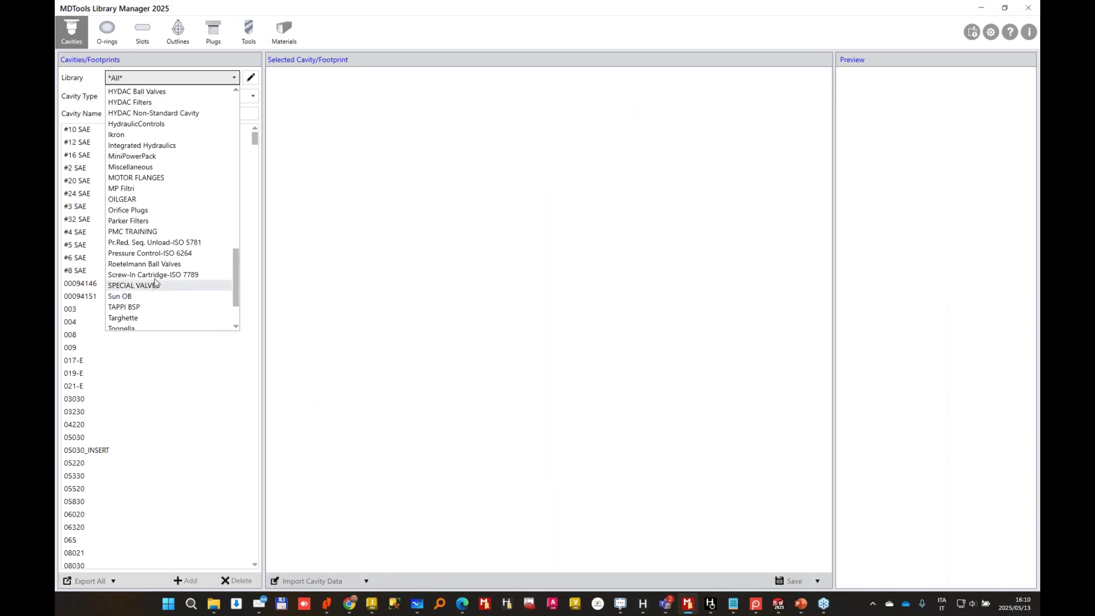
left_click(133, 285)
left_click(119, 135)
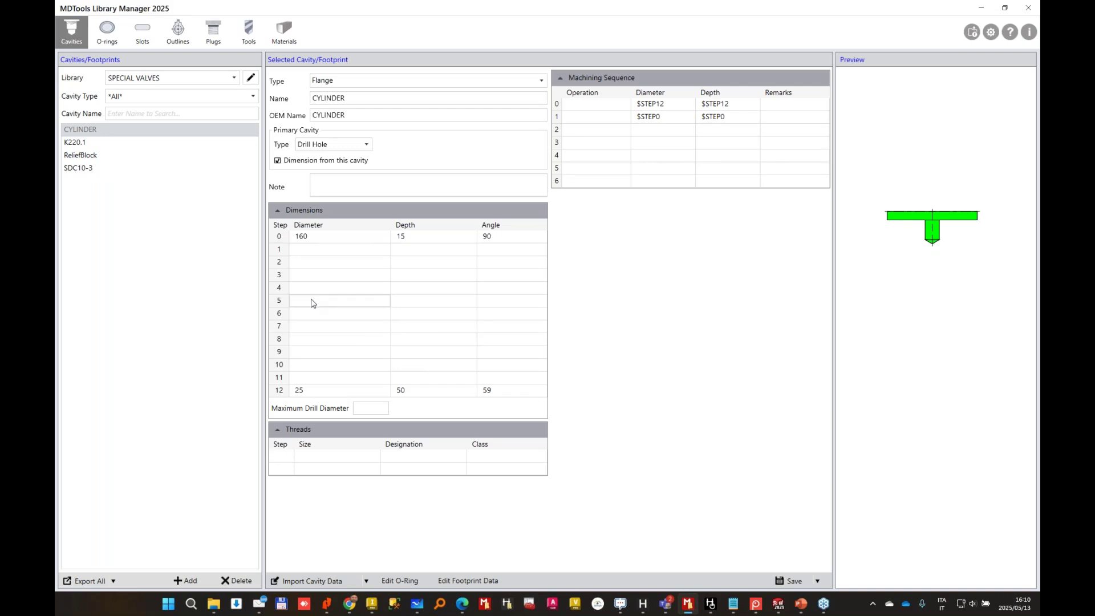
Examine the positions, dimensions and thread details of several bolt holes in the CYLINDER footprint data.
left_click(468, 581)
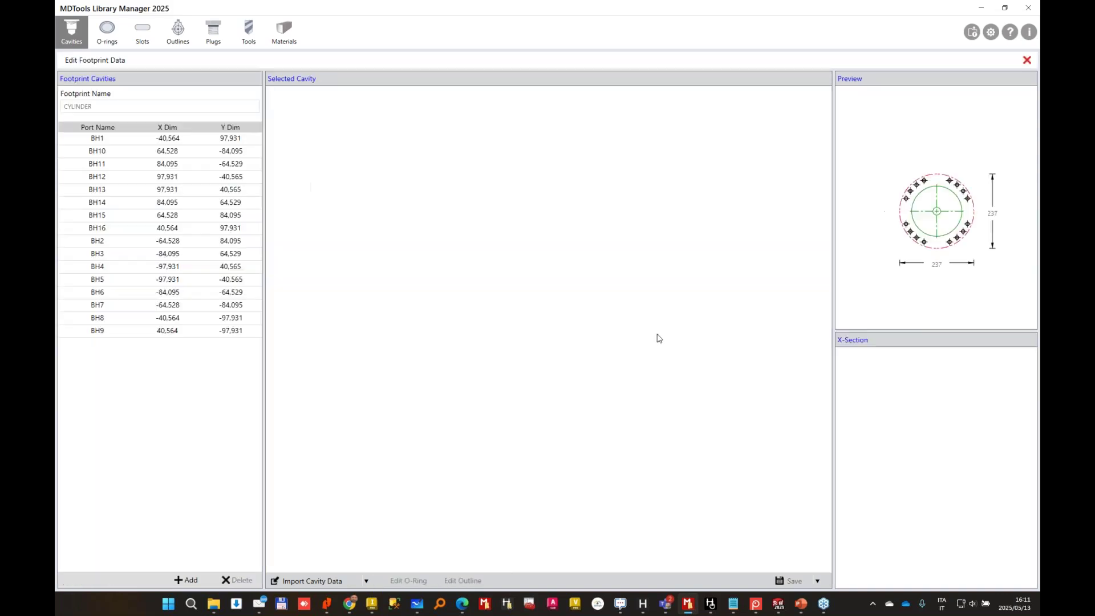
left_click(130, 138)
left_click(122, 168)
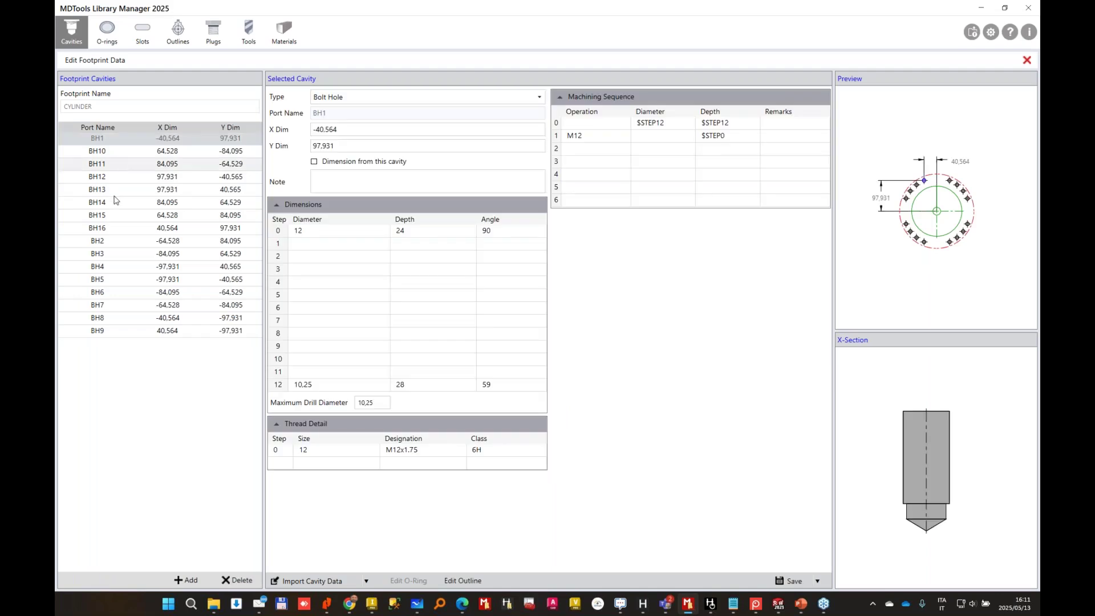
left_click(114, 195)
left_click(114, 215)
left_click(118, 256)
left_click(121, 285)
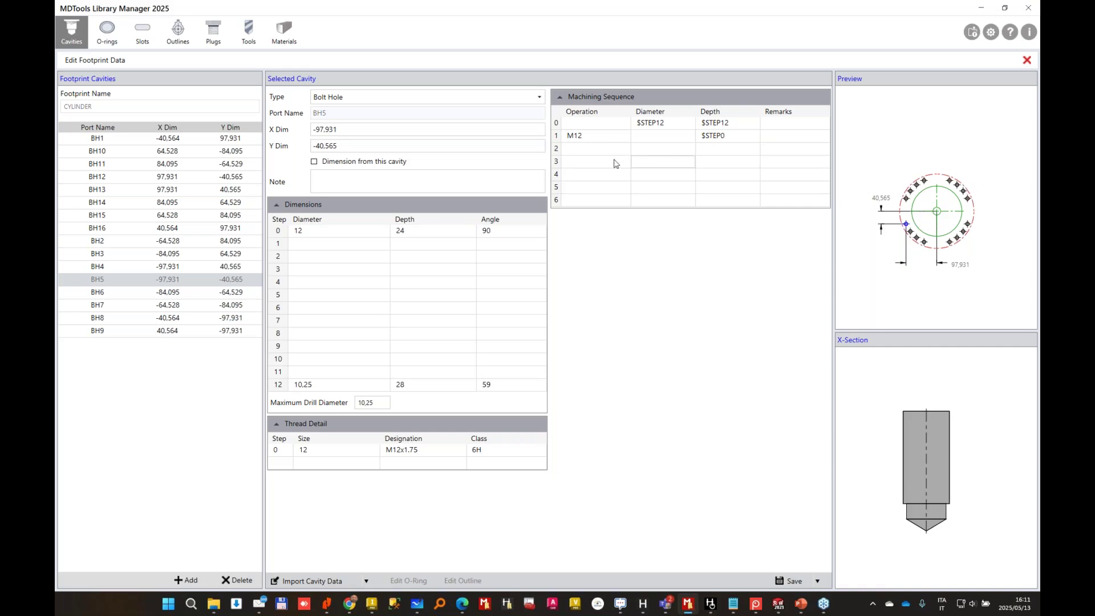
left_click(1027, 60)
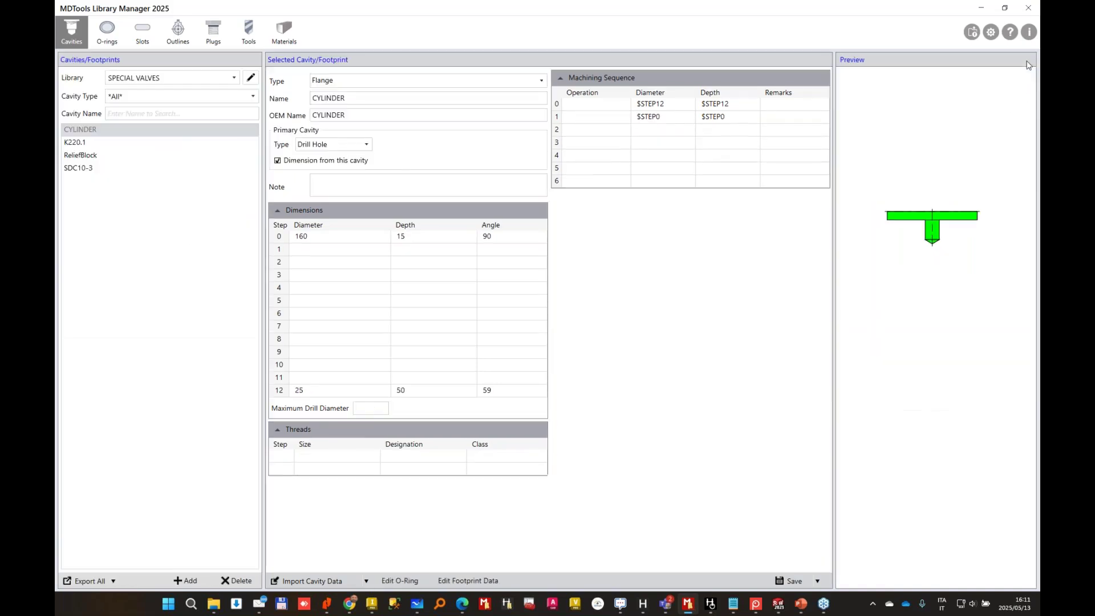
Clear the OR-6690 O-ring selection for the CYLINDER flange.
left_click(407, 582)
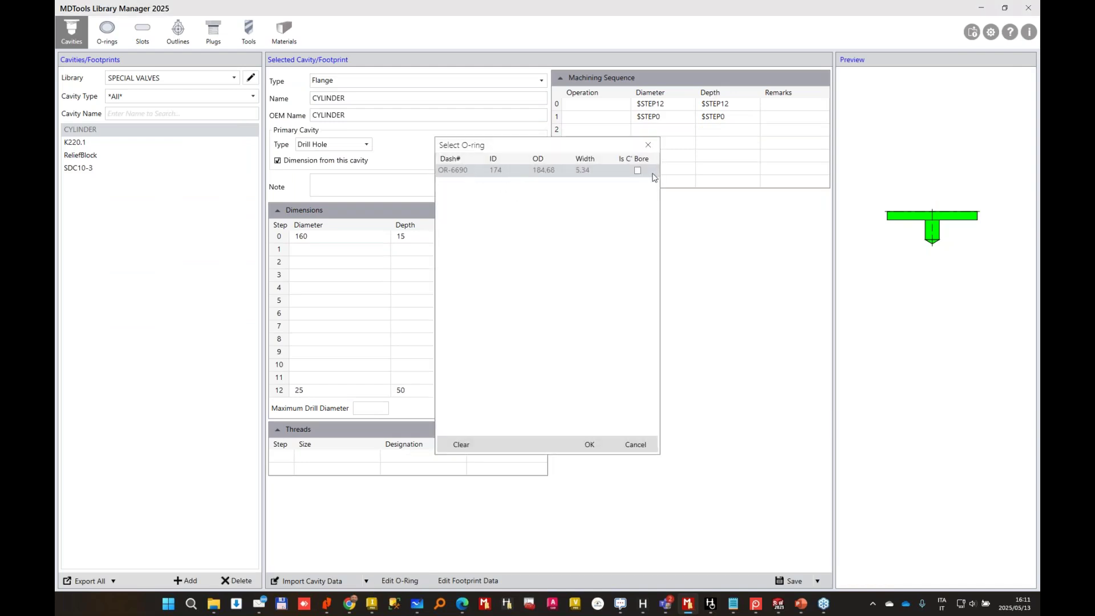
left_click(463, 444)
left_click(591, 323)
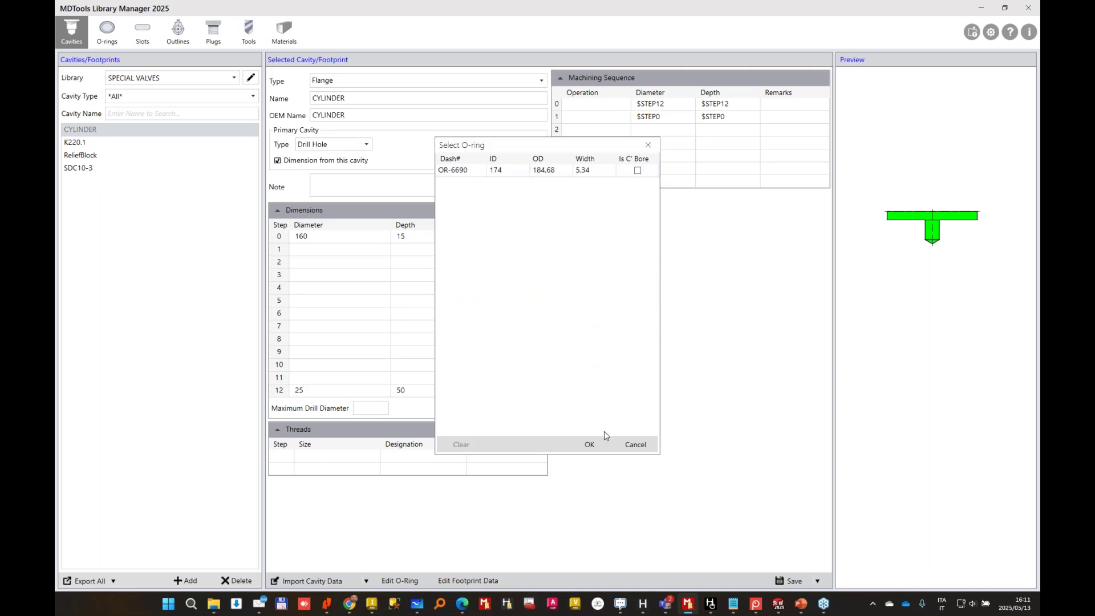
left_click(590, 444)
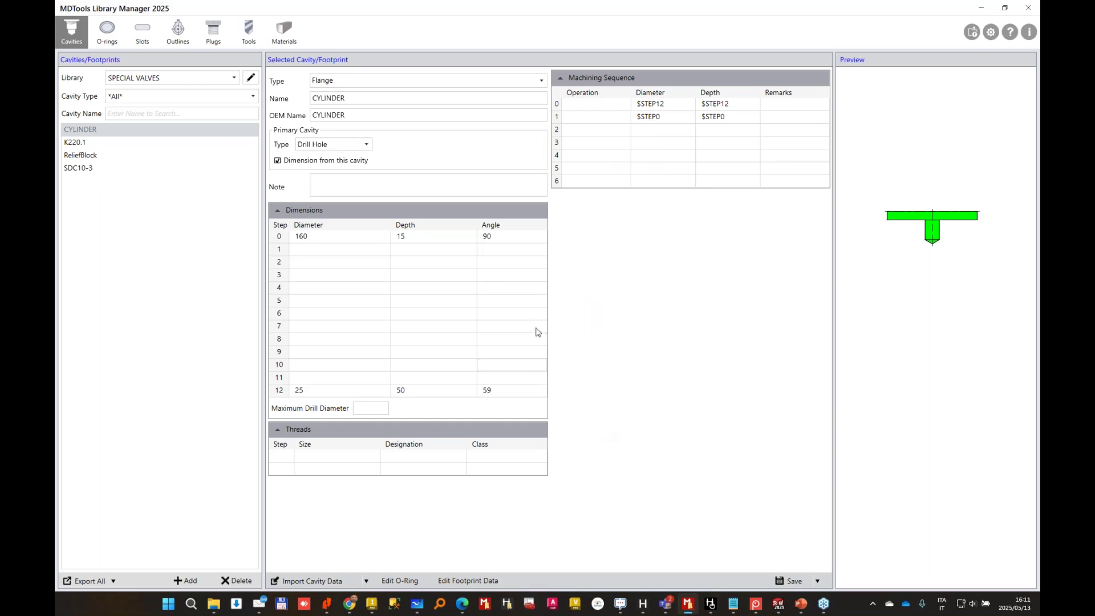
Switch to SOLIDWORKS and create a new part document from the Parte template.
left_click(779, 603)
left_click(152, 10)
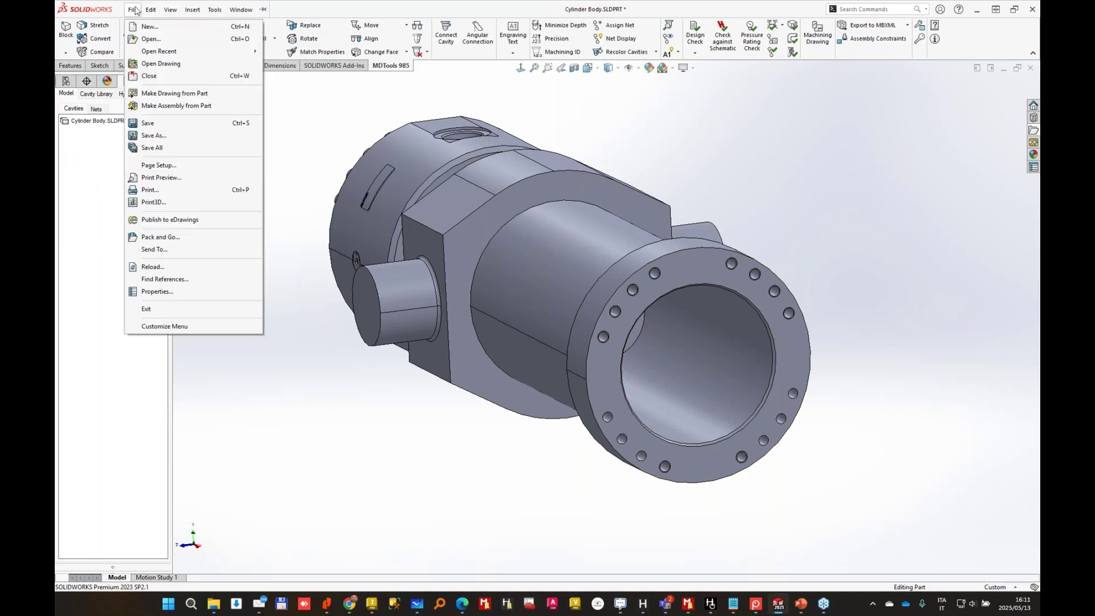
left_click(156, 25)
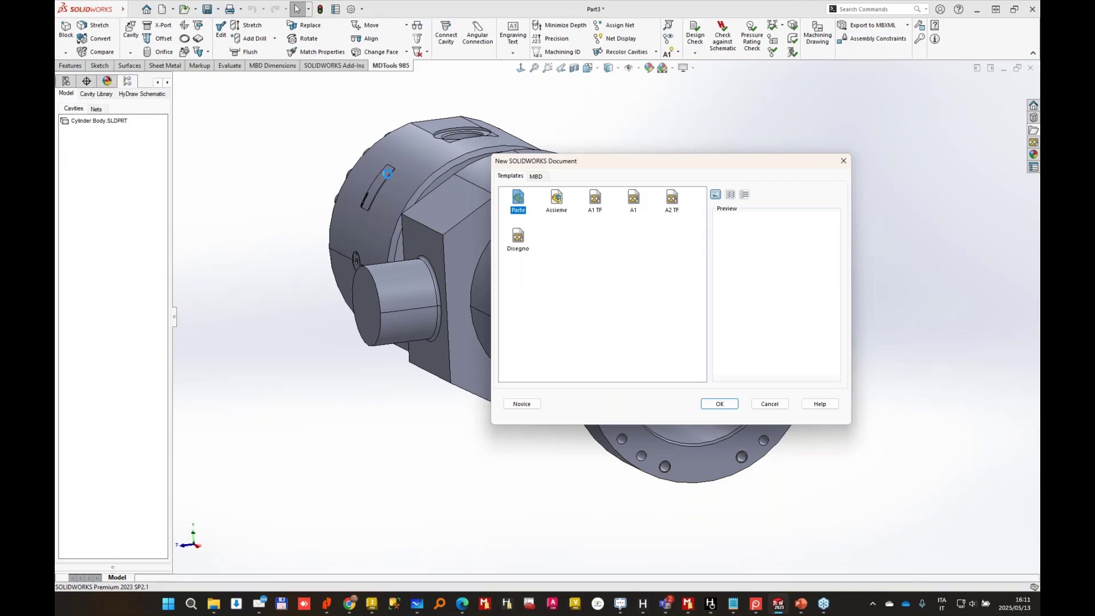
key("Return")
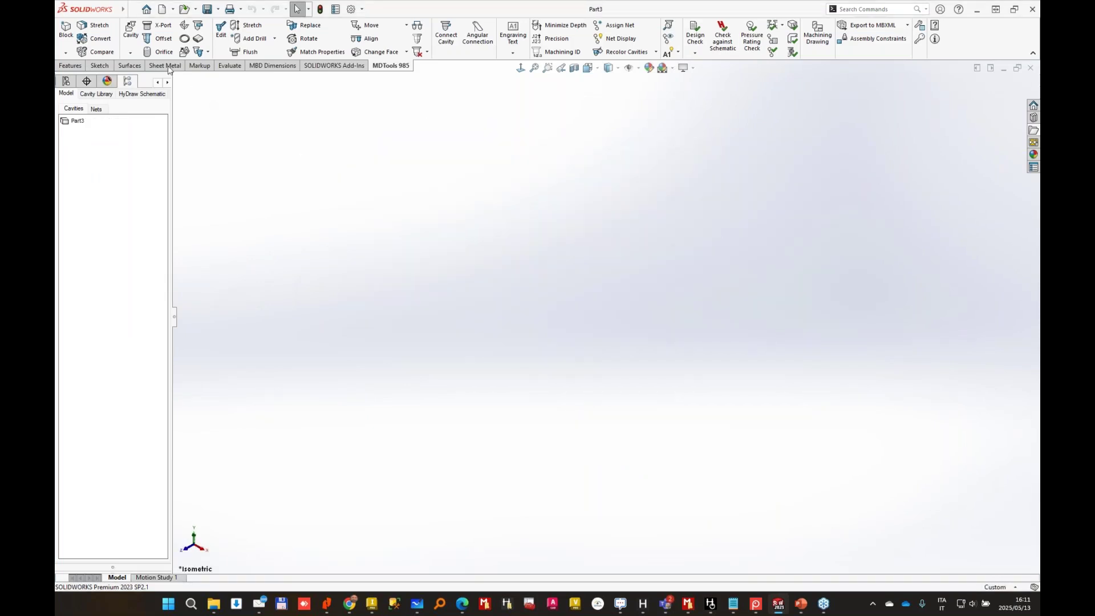
Create an aluminum manifold block measuring 200 x 200 x 200 mm.
left_click(66, 30)
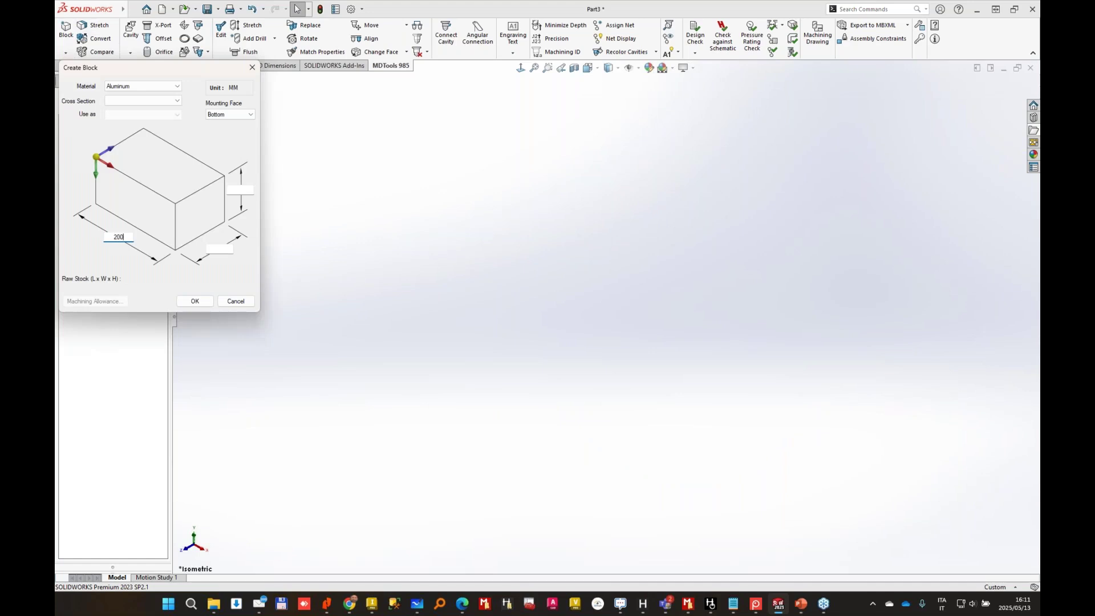
key("Tab")
type("200")
key("Tab")
type("200")
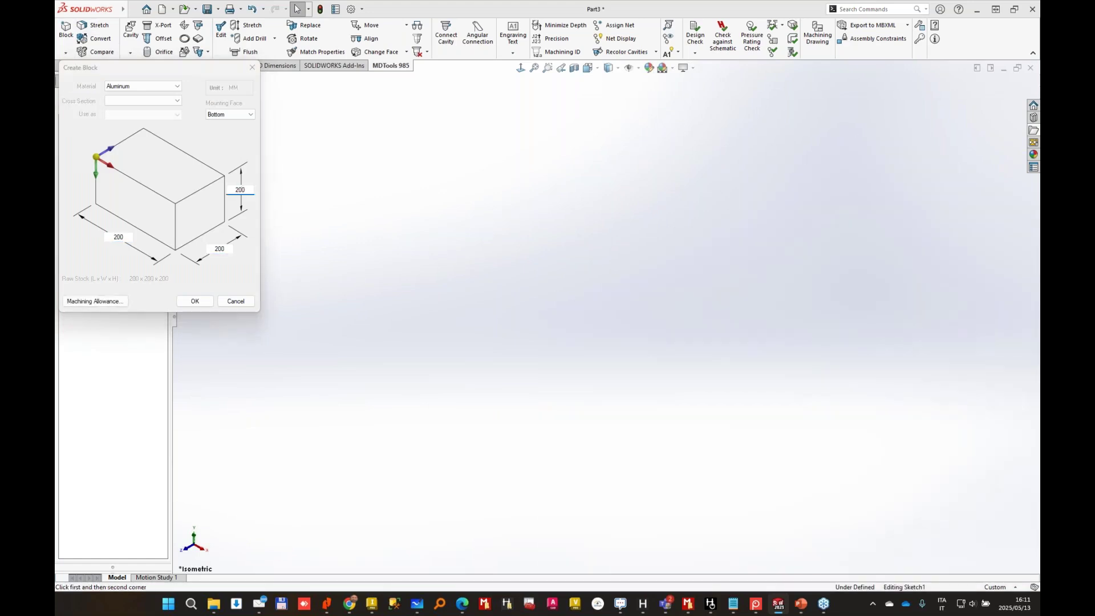
key("Return")
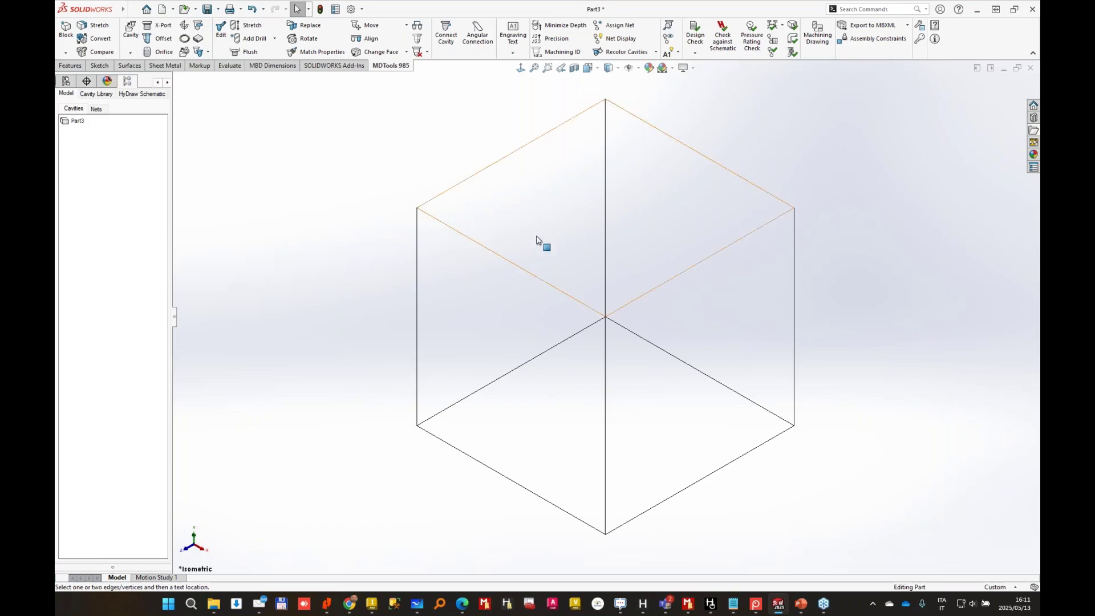
Select the CYLINDER footprint from the SPECIAL VALVES cavity library and set its component ID to cyl.
left_click(99, 94)
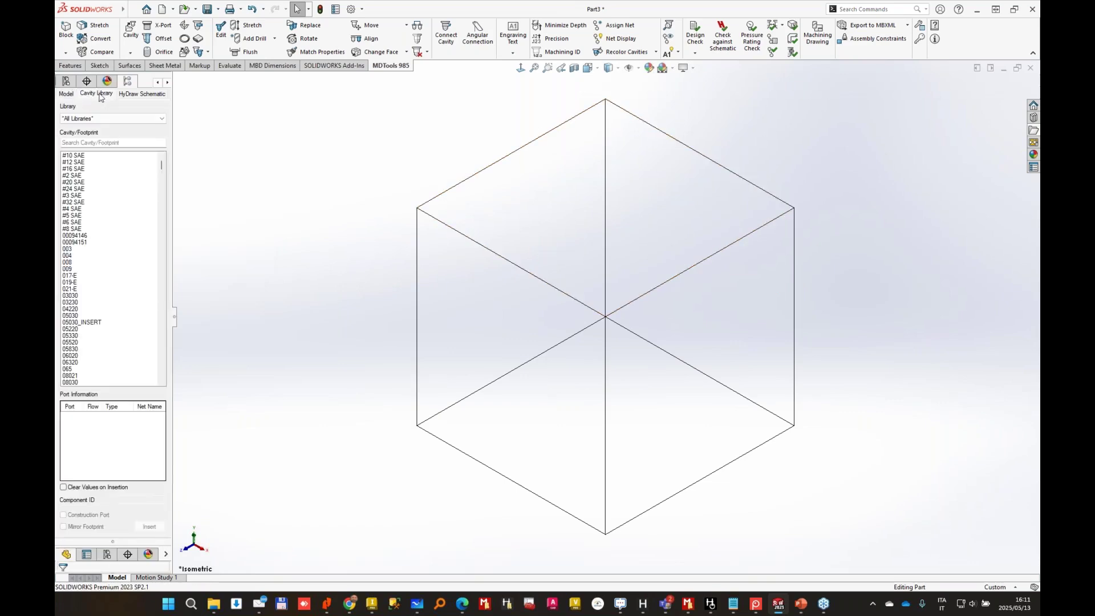
left_click(114, 118)
left_click_drag(162, 150, 160, 254)
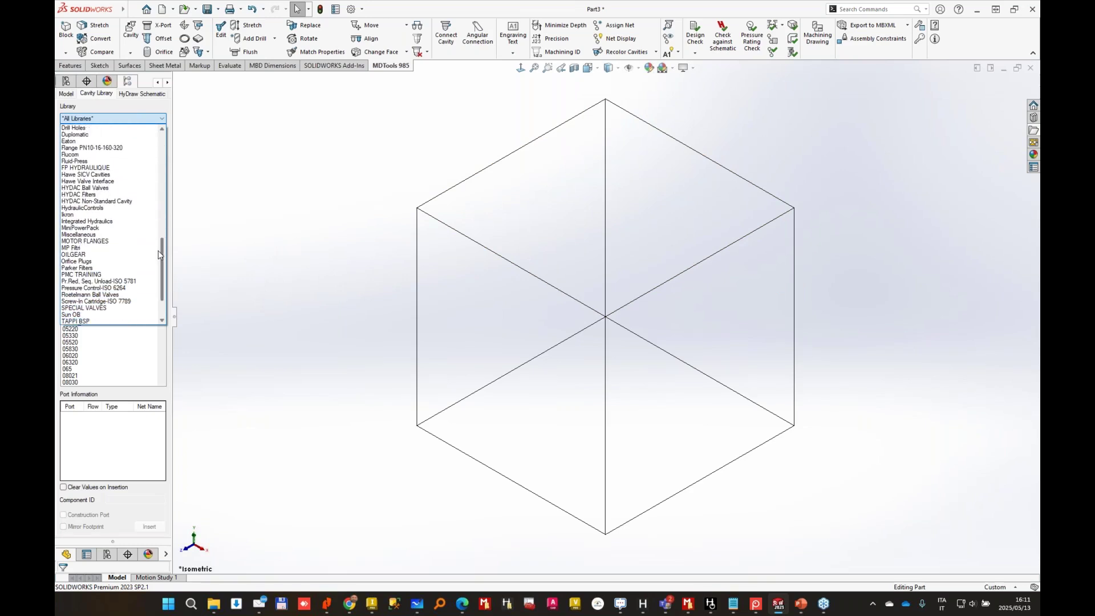
left_click(94, 301)
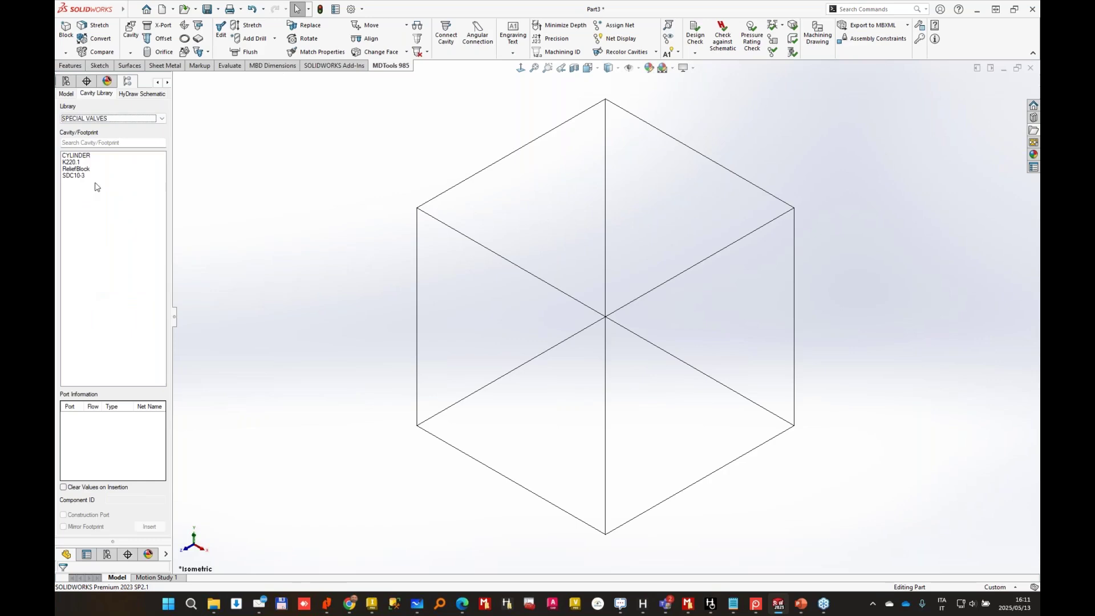
left_click(85, 155)
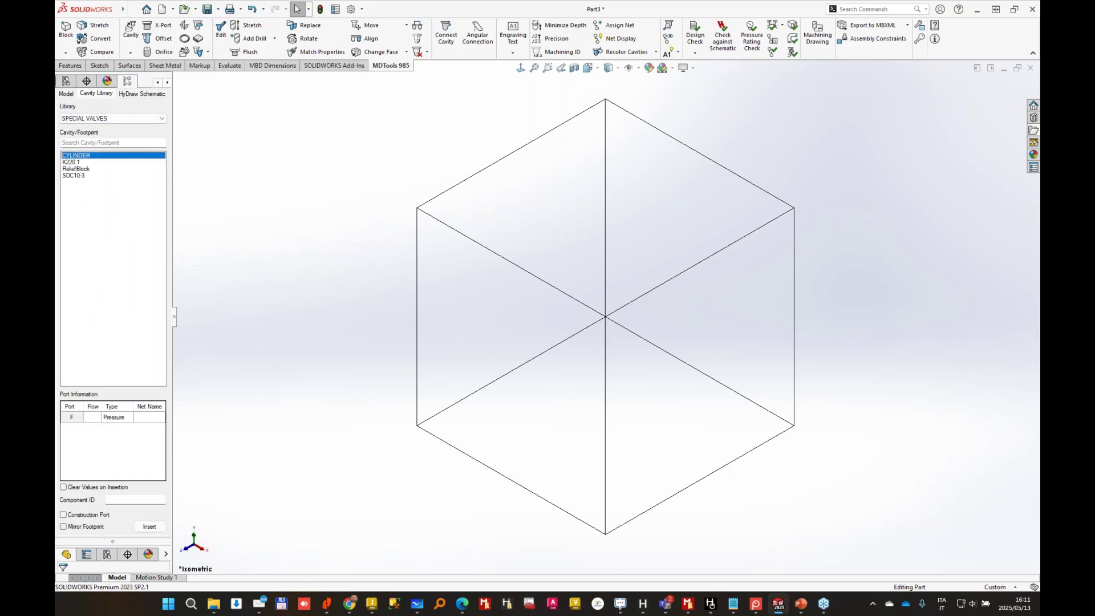
left_click(120, 501)
type("cyl")
Try to insert the CYLINDER footprint near the centre of the block's front face at X 102, Y 103.
left_click(150, 526)
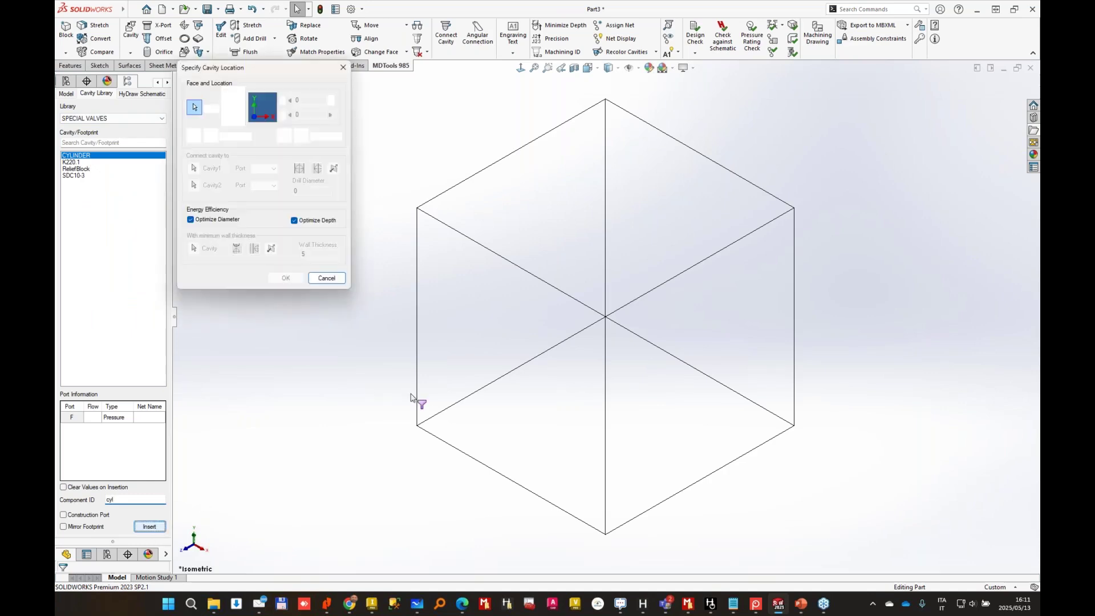
left_click(515, 355)
left_click_drag(516, 356, 513, 378)
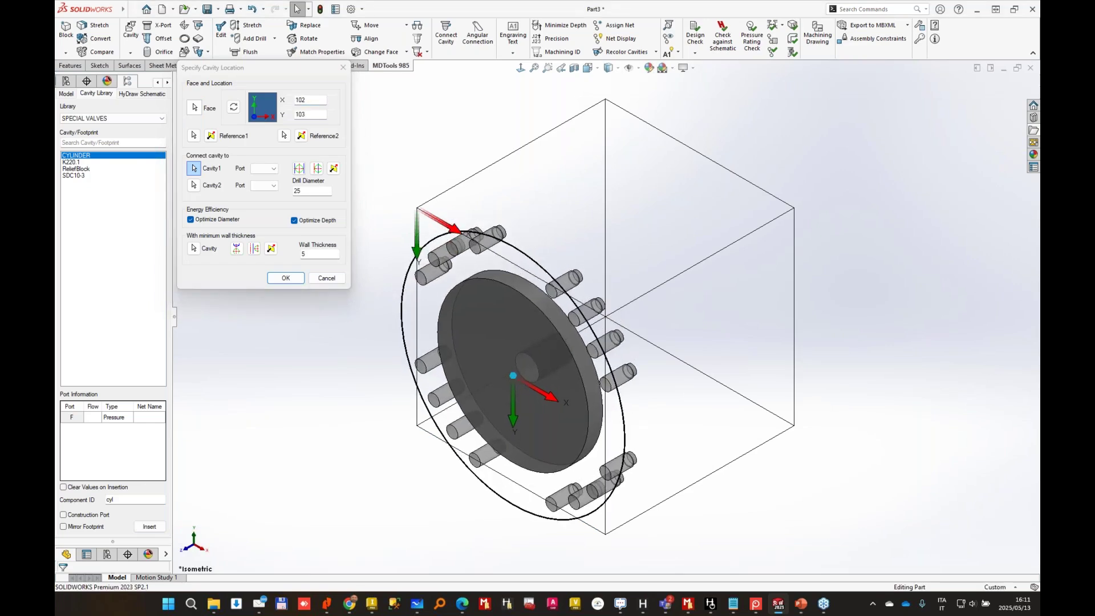
left_click(293, 279)
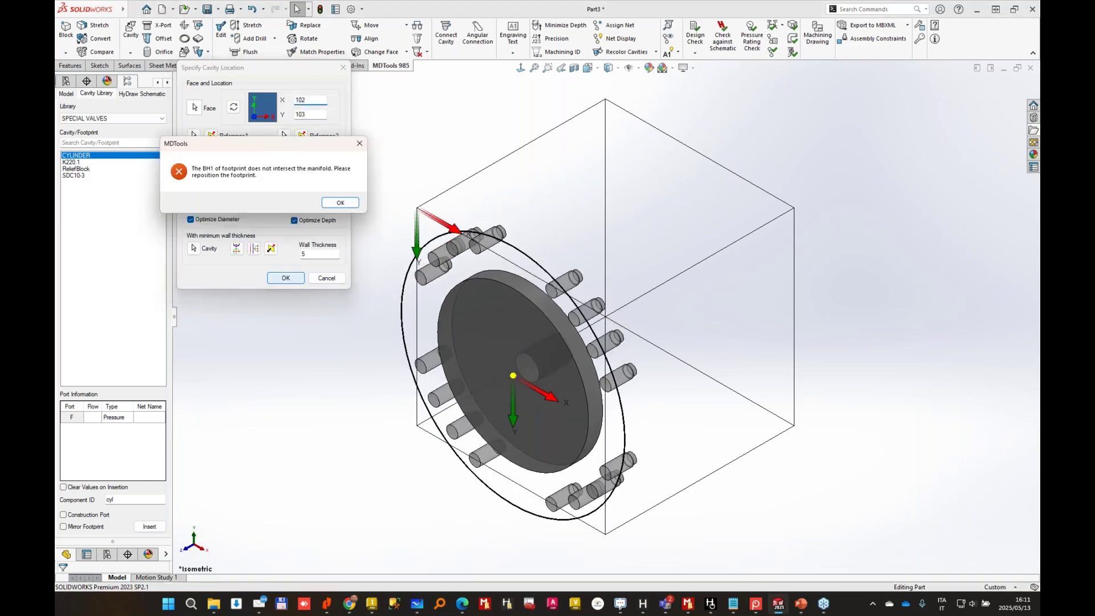
left_click(341, 204)
left_click(327, 278)
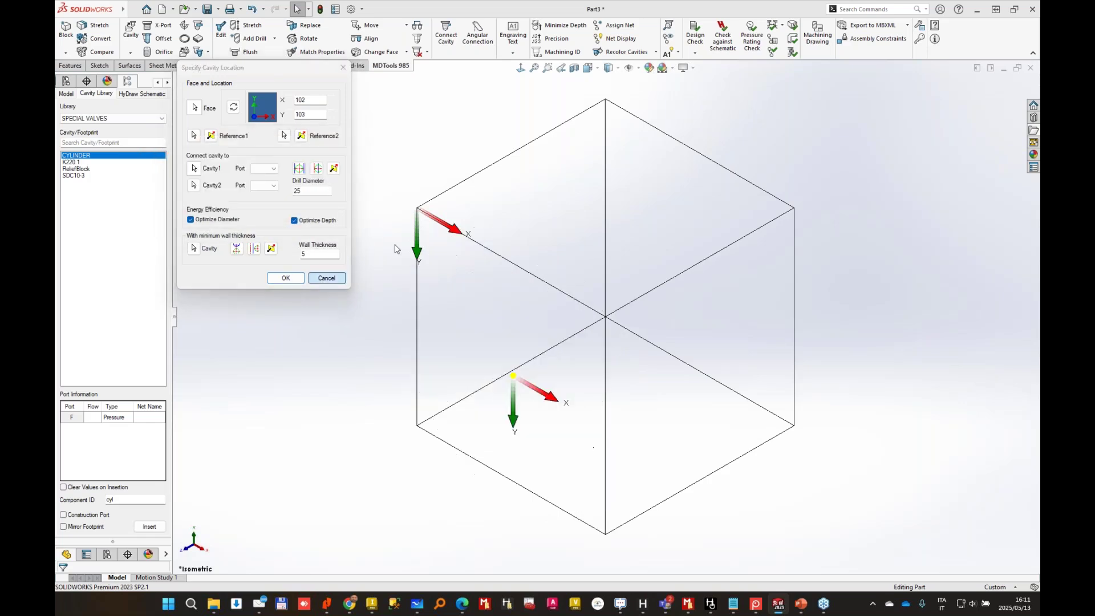
Stretch the block to a height of 230 mm and a length of 230 mm.
left_click(528, 163)
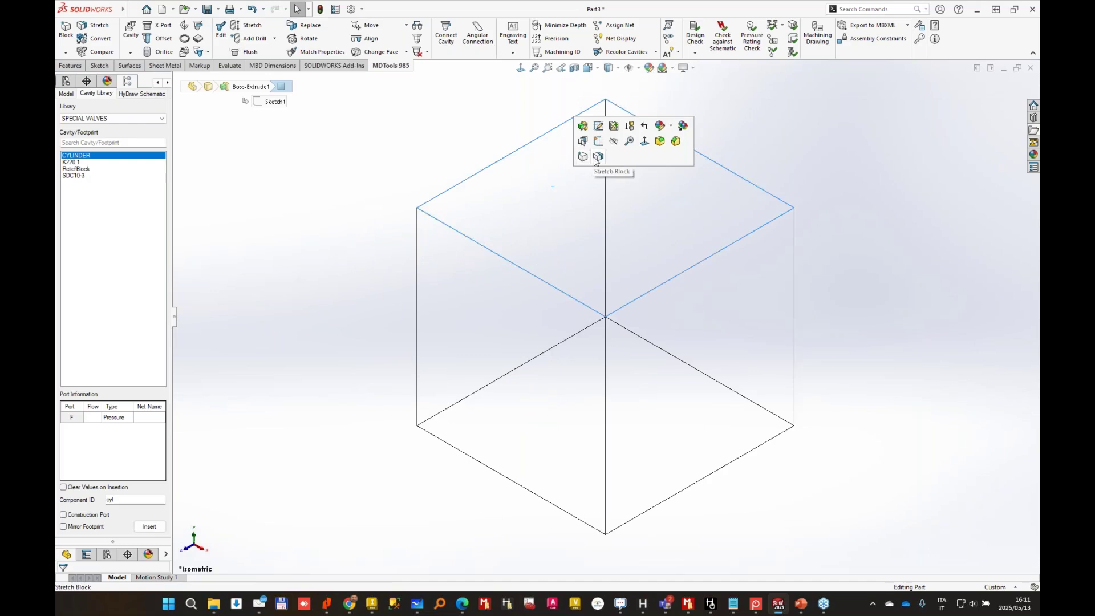
left_click(591, 158)
type("230")
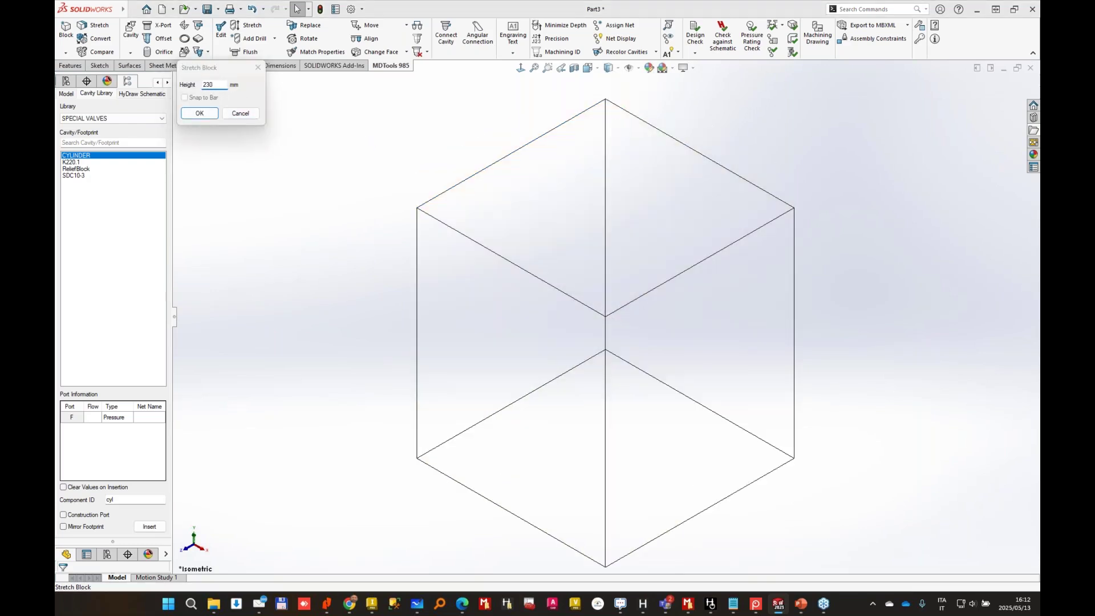
left_click(703, 275)
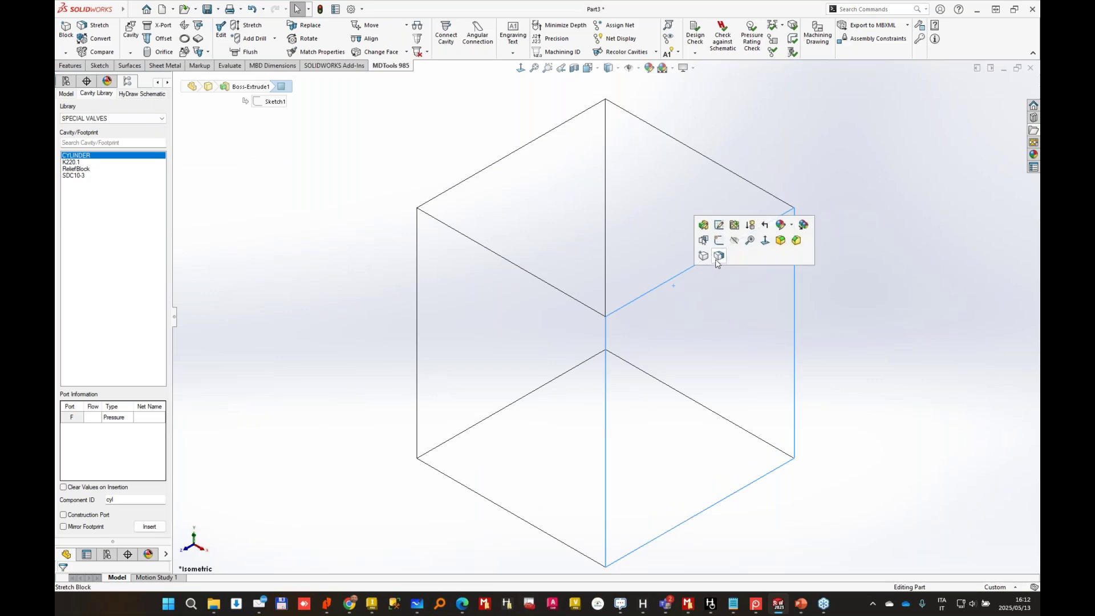
left_click(709, 256)
type("230")
key("Return")
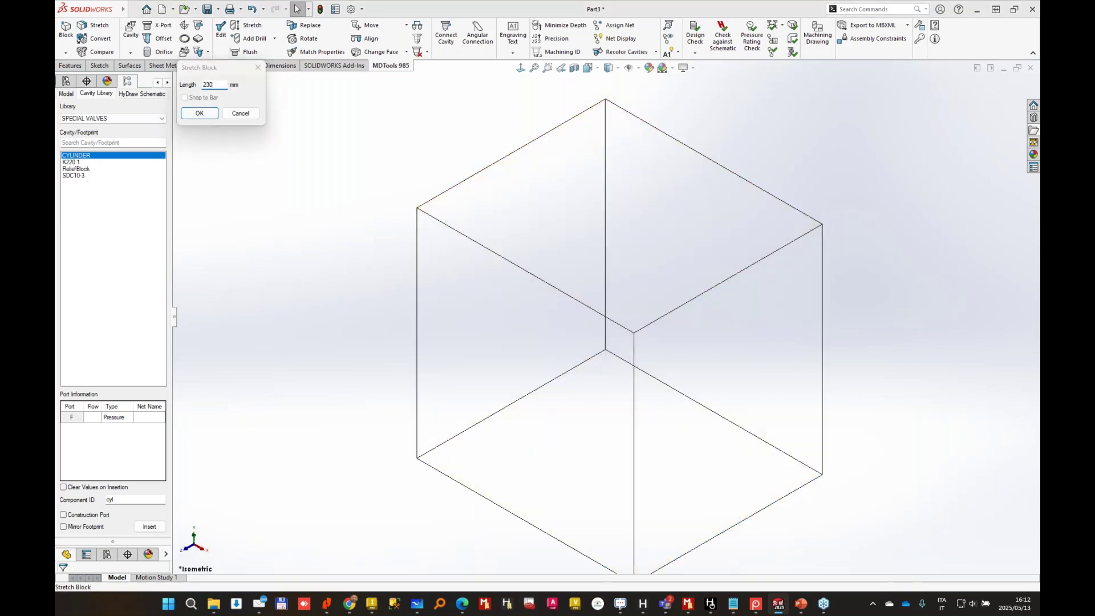
Insert the CYLINDER footprint on the block's front face at X 113, Y 114.
left_click(147, 527)
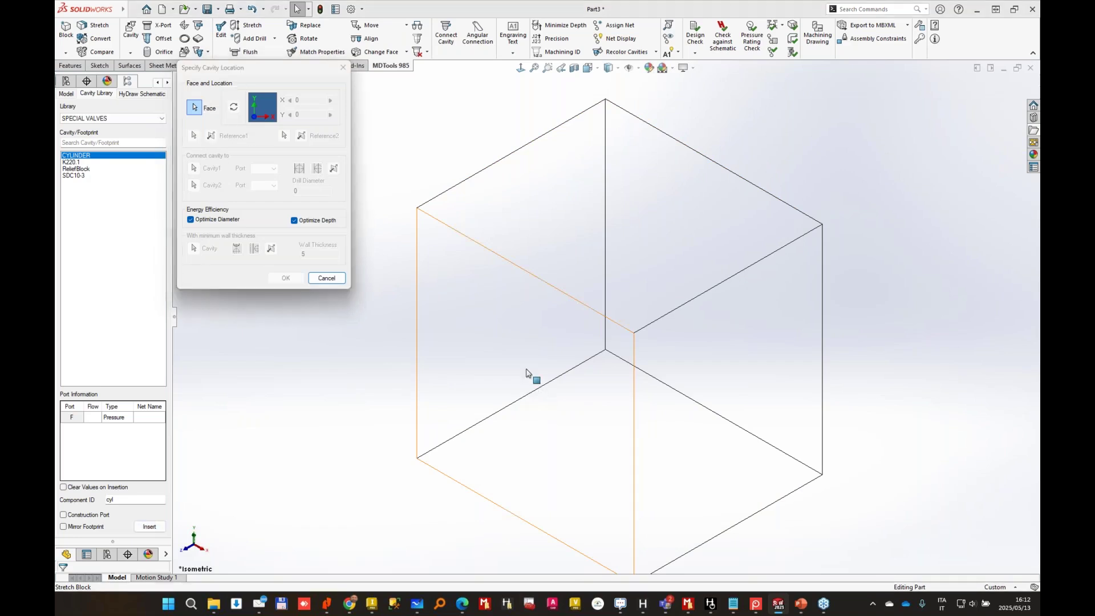
left_click(526, 371)
left_click_drag(526, 369, 524, 394)
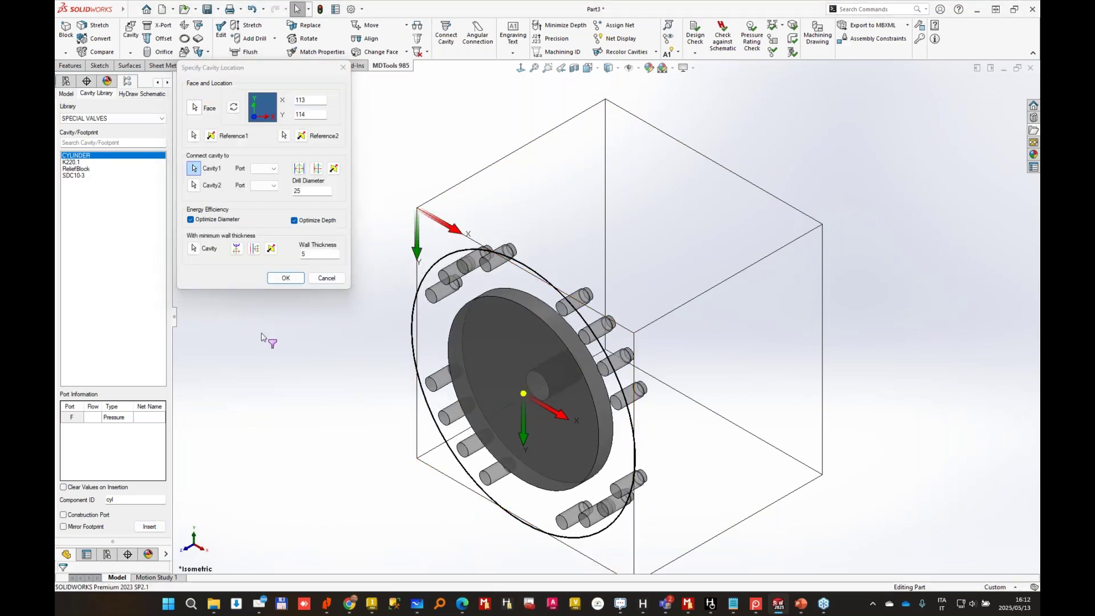
left_click(287, 278)
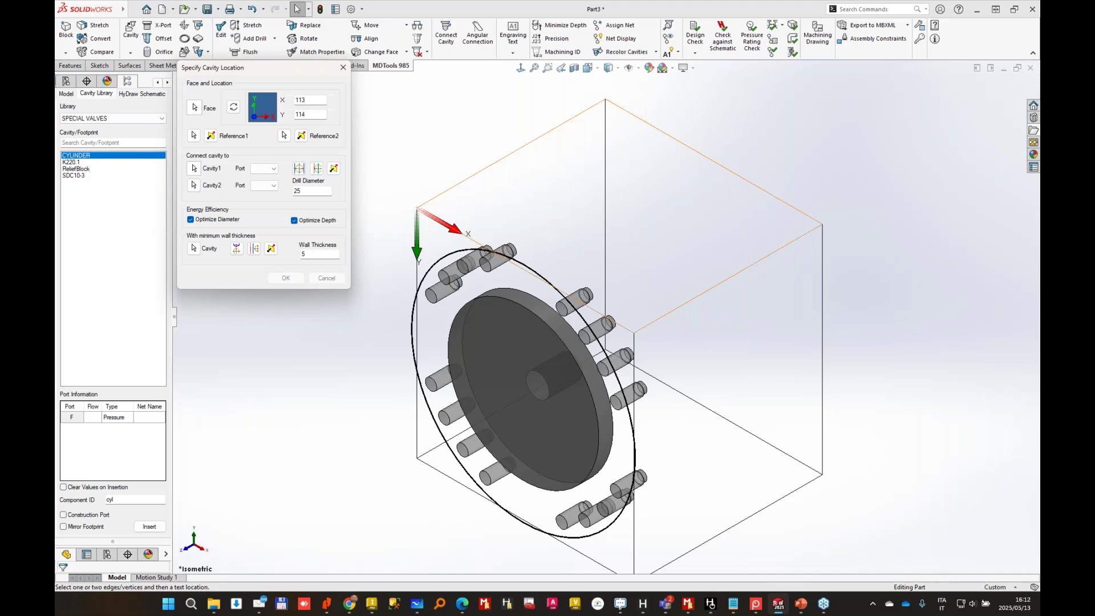
middle_click_drag(477, 378, 569, 350)
key("Right")
key("Right")
key("Right")
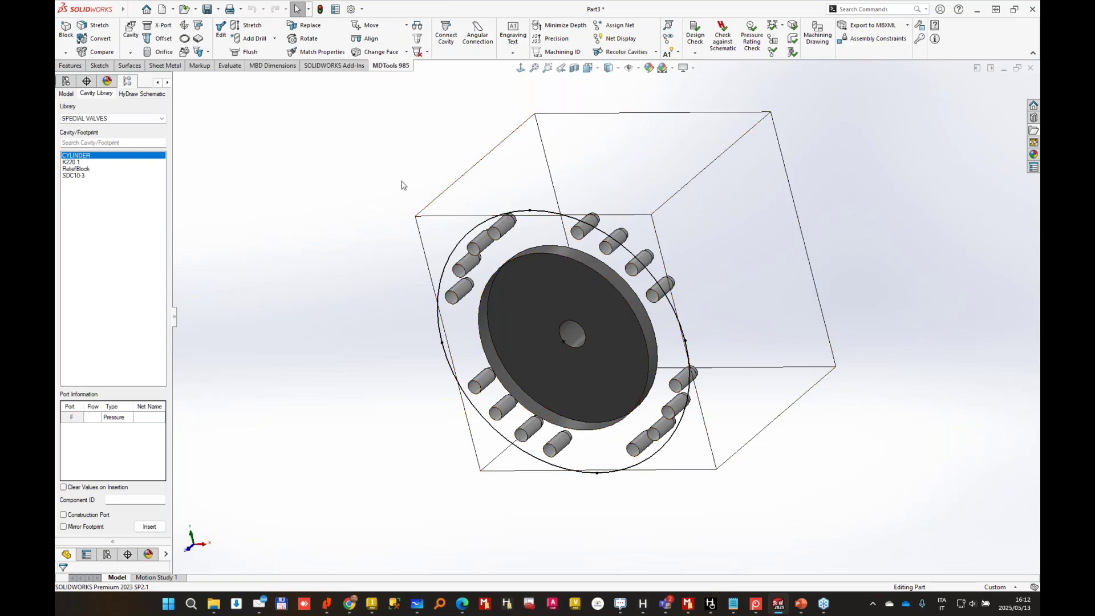
middle_click_drag(892, 335, 895, 358)
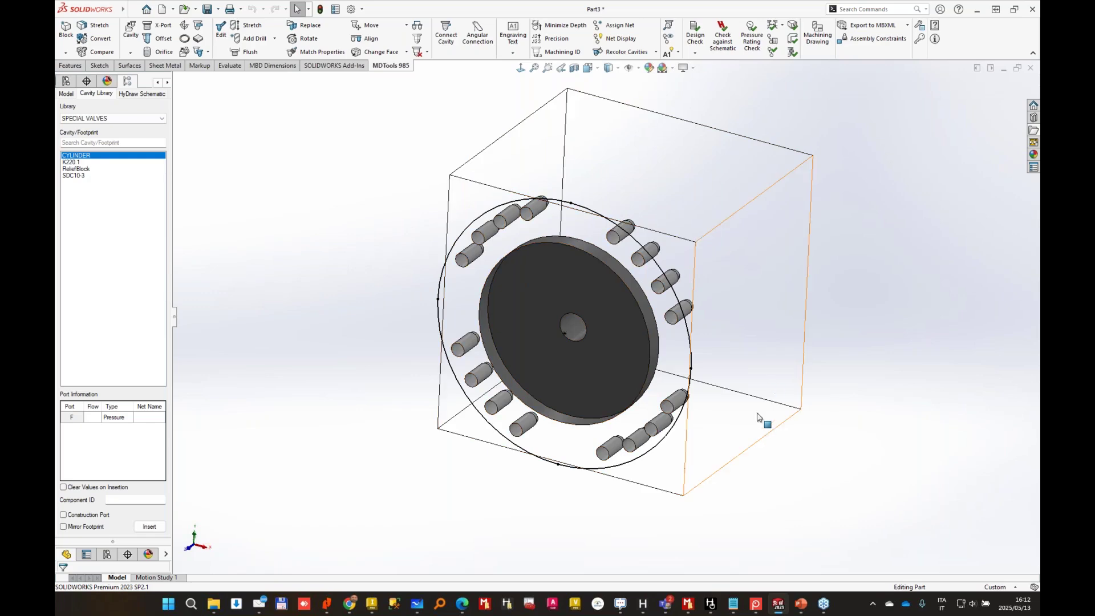
middle_click_drag(758, 418, 743, 395)
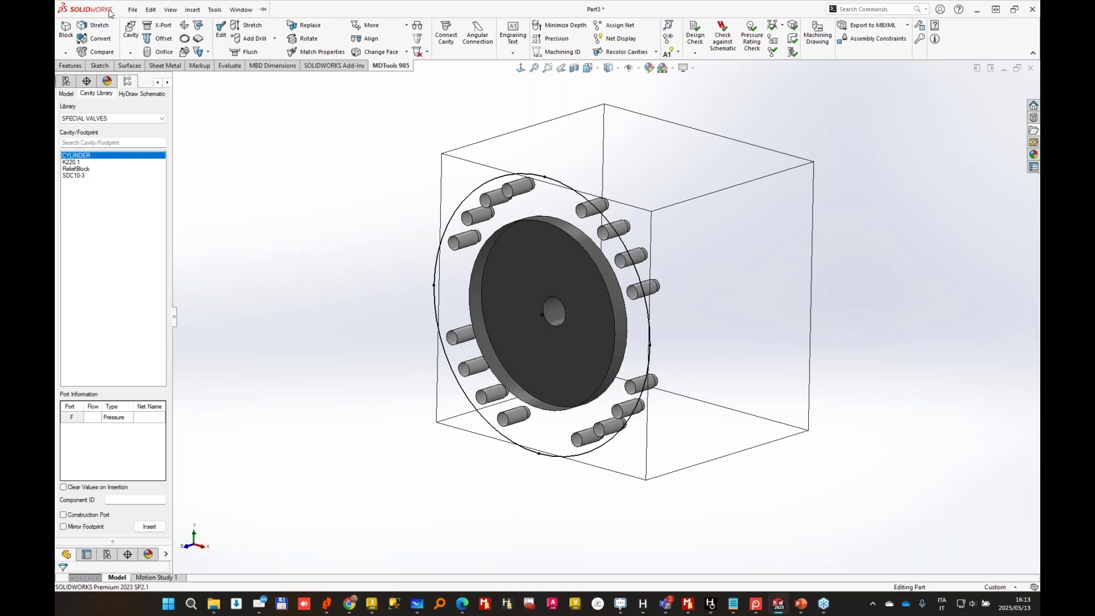
Switch to the Part1 manifold and examine its cavities and the floor face of the slot.
left_click(240, 10)
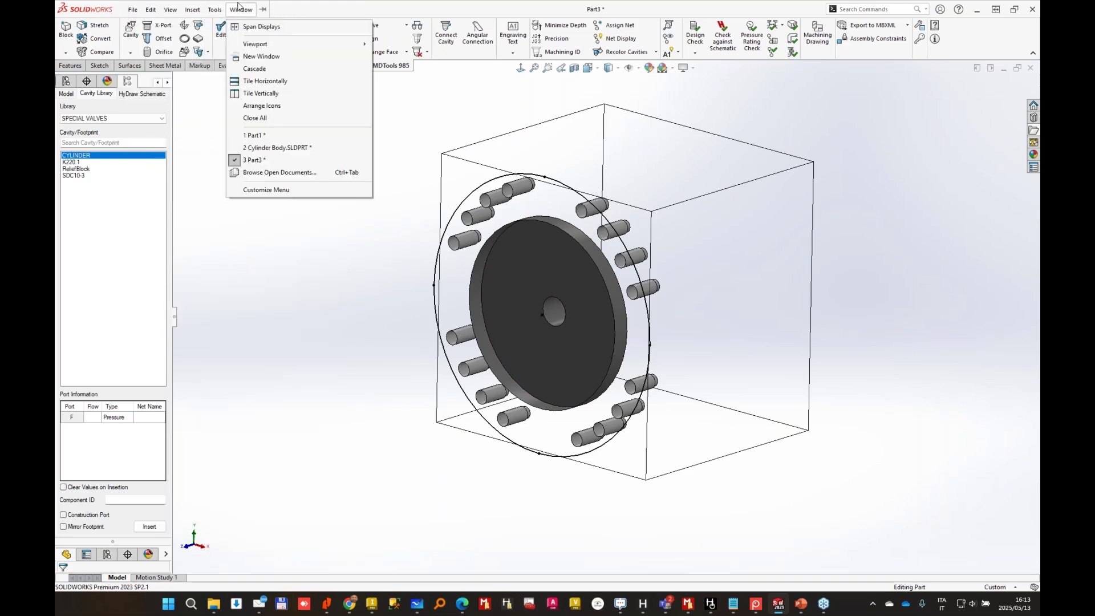
left_click(275, 135)
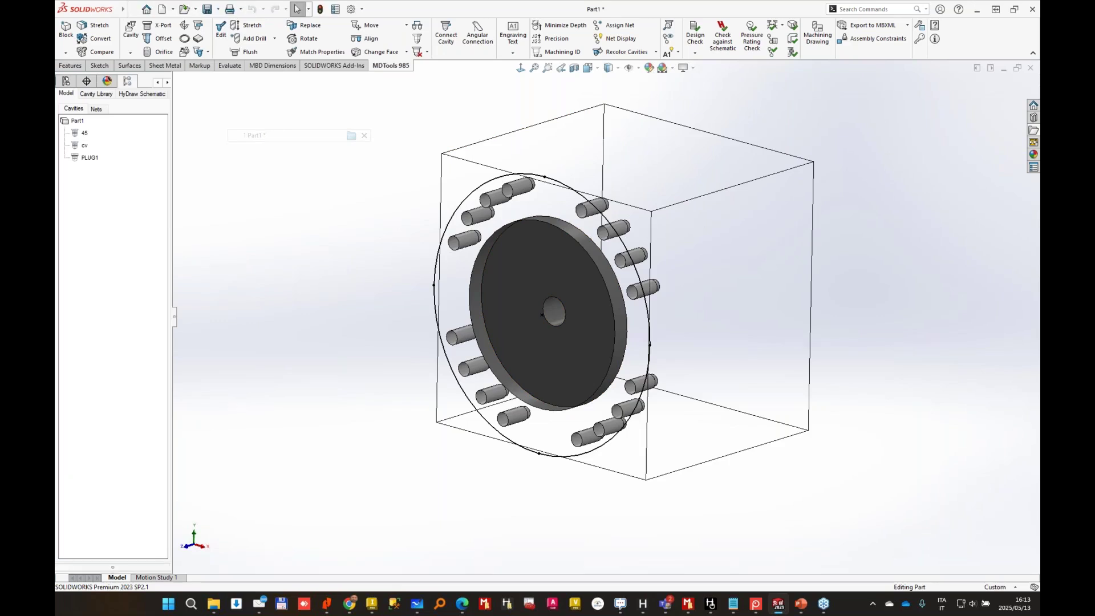
middle_click_drag(440, 400, 573, 278)
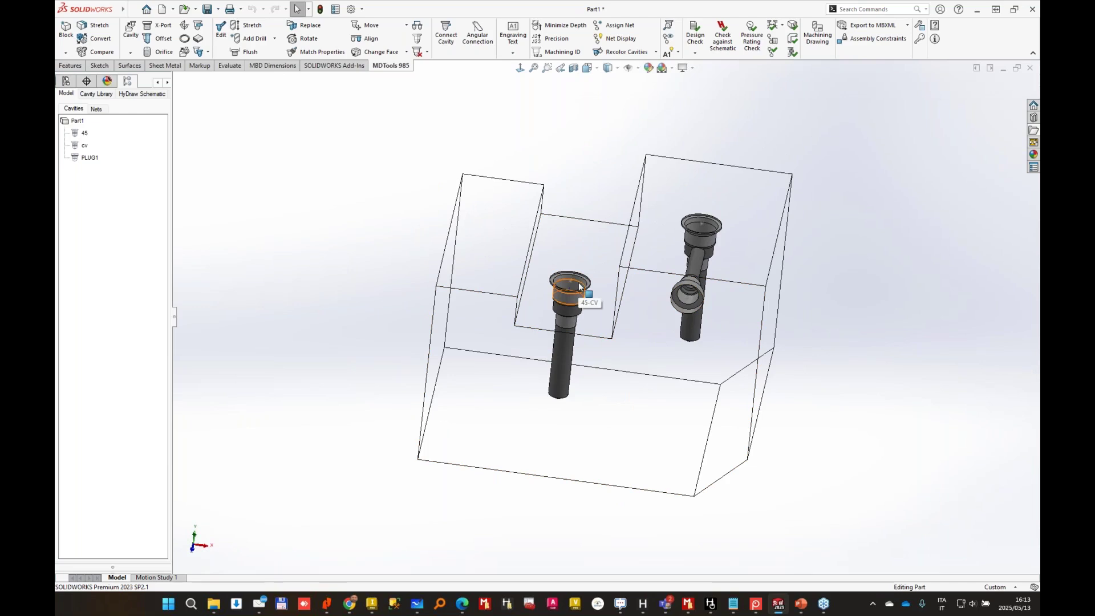
left_click(593, 241)
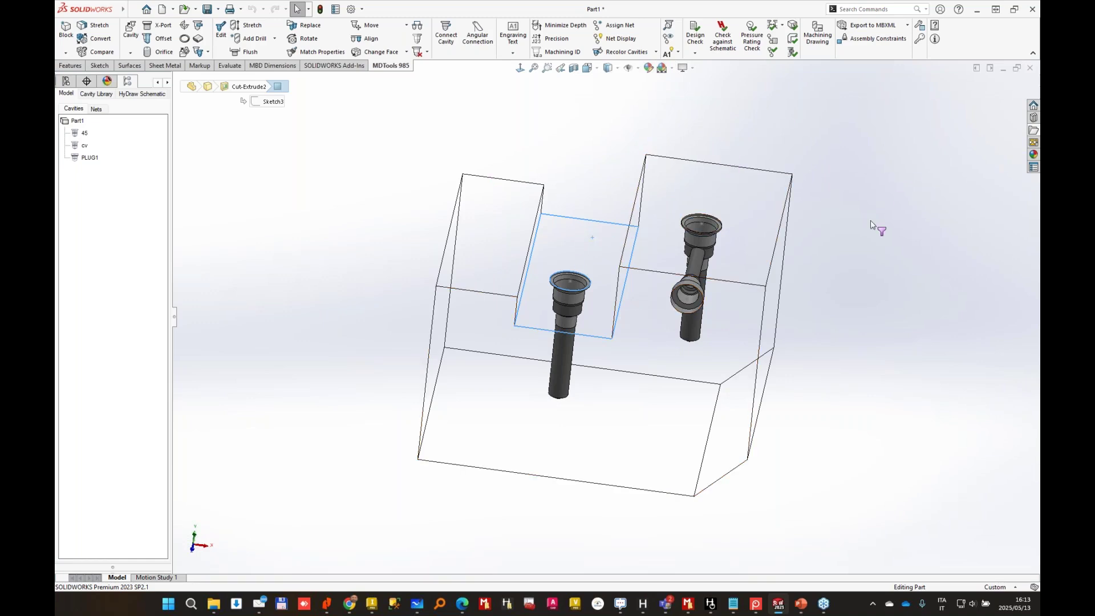
middle_click_drag(844, 386, 679, 225)
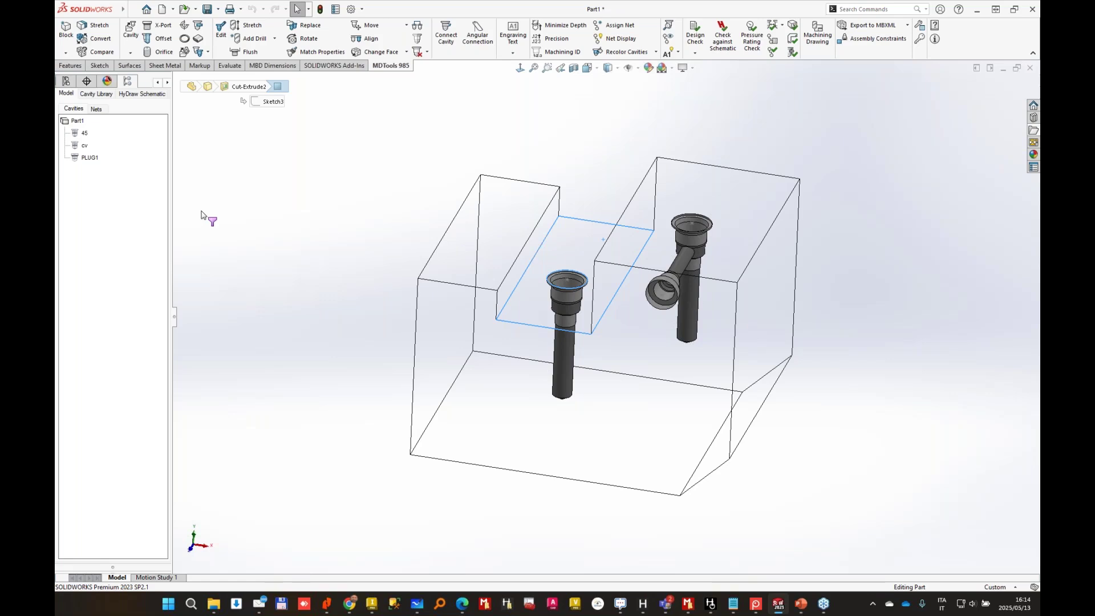
left_click(276, 132)
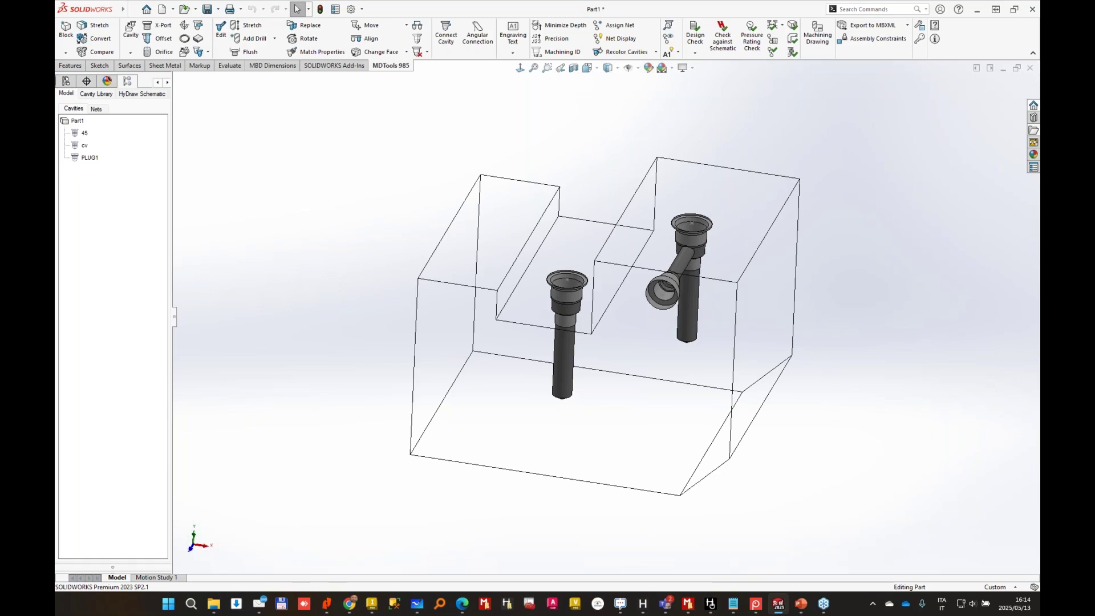
Close the Part1 and Part3 documents without saving their changes.
left_click(1030, 68)
left_click(544, 313)
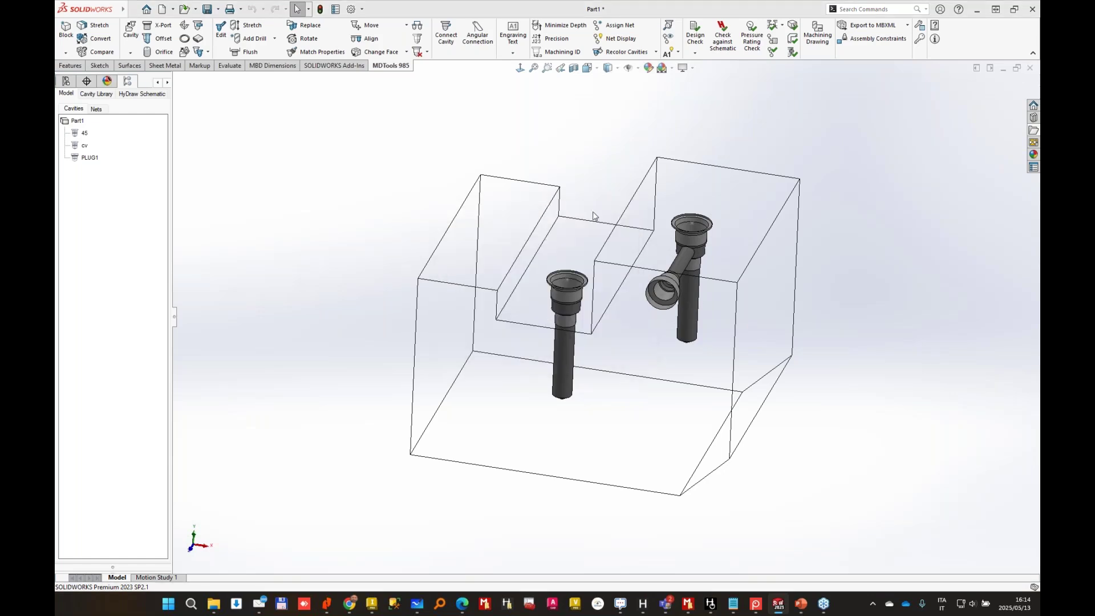
left_click(1030, 68)
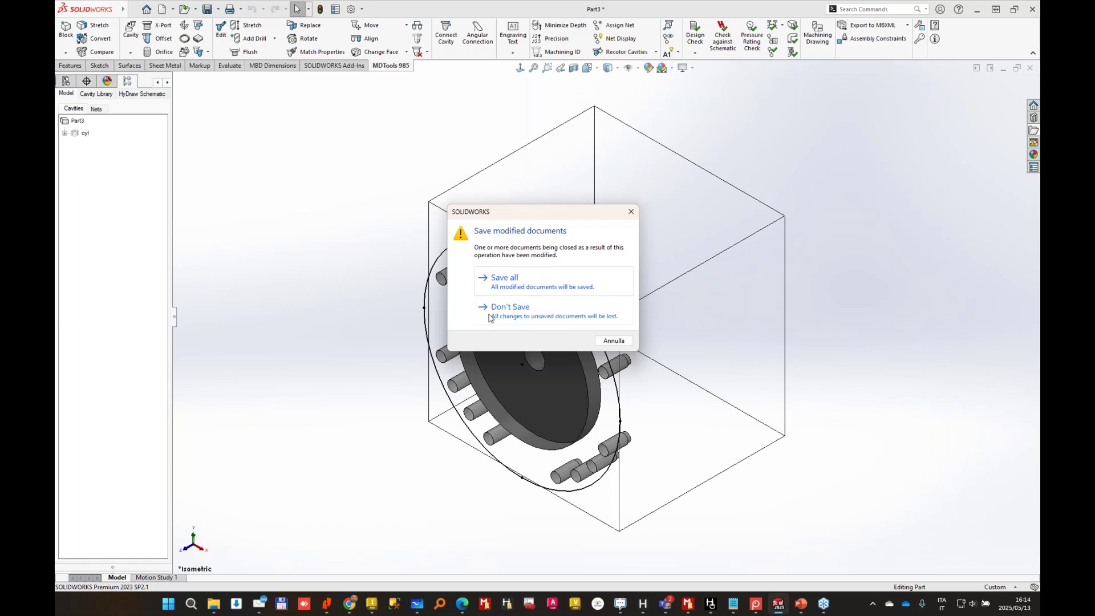
left_click(534, 312)
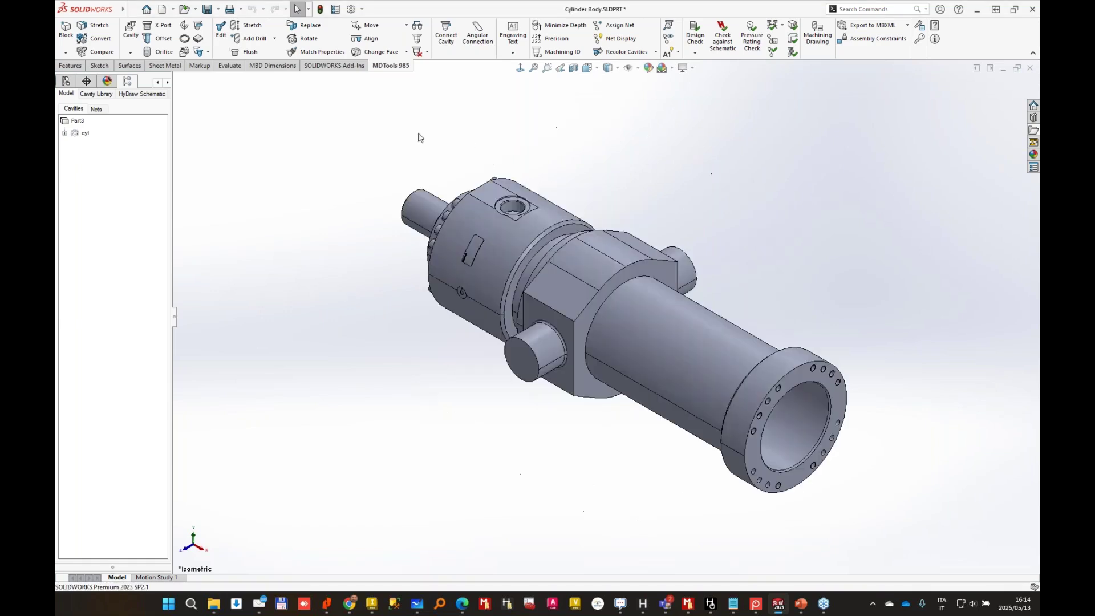
Create a new part and start a sketch on the Front Plane.
left_click(133, 10)
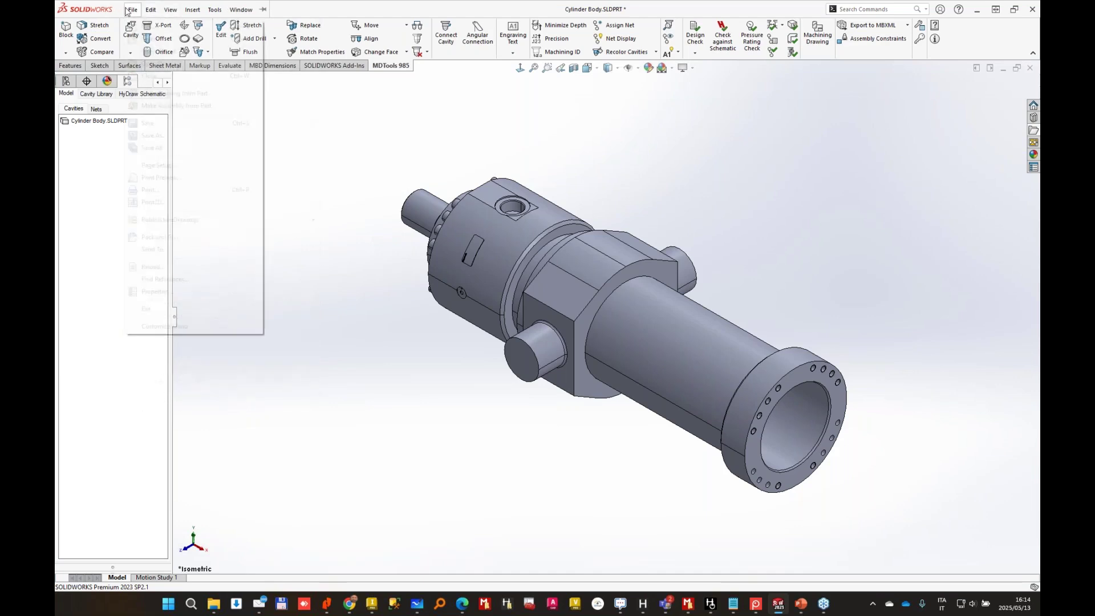
left_click(144, 25)
double_click(517, 200)
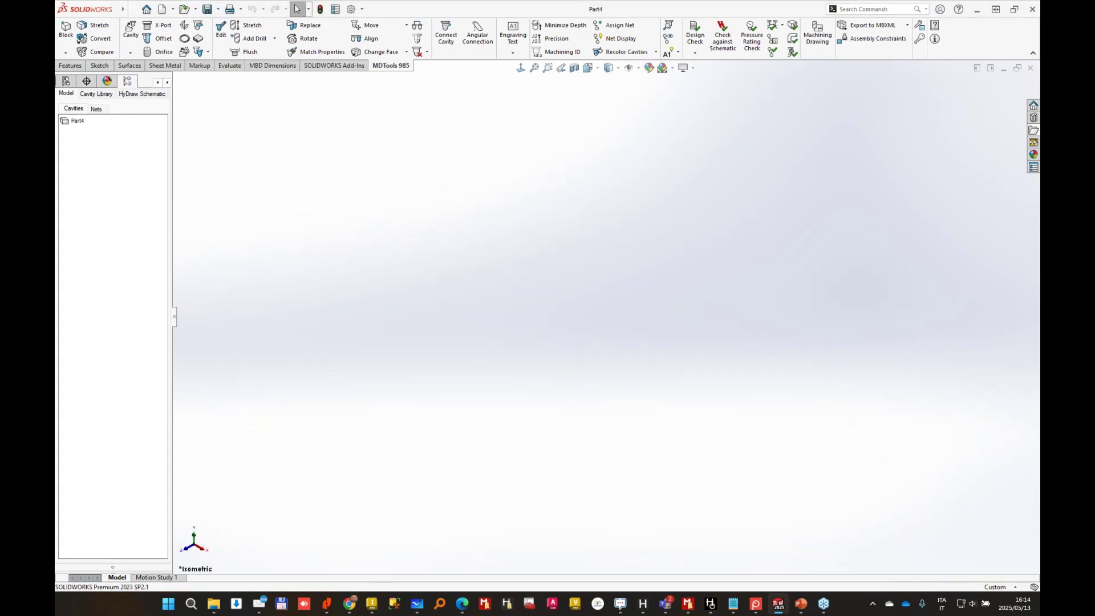
left_click(107, 66)
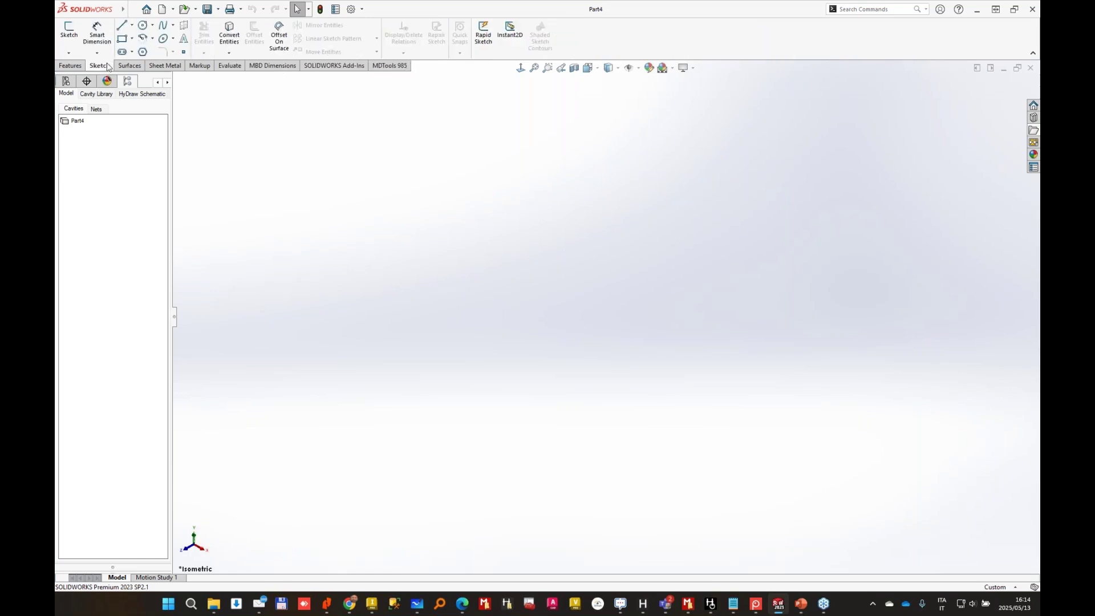
left_click(69, 31)
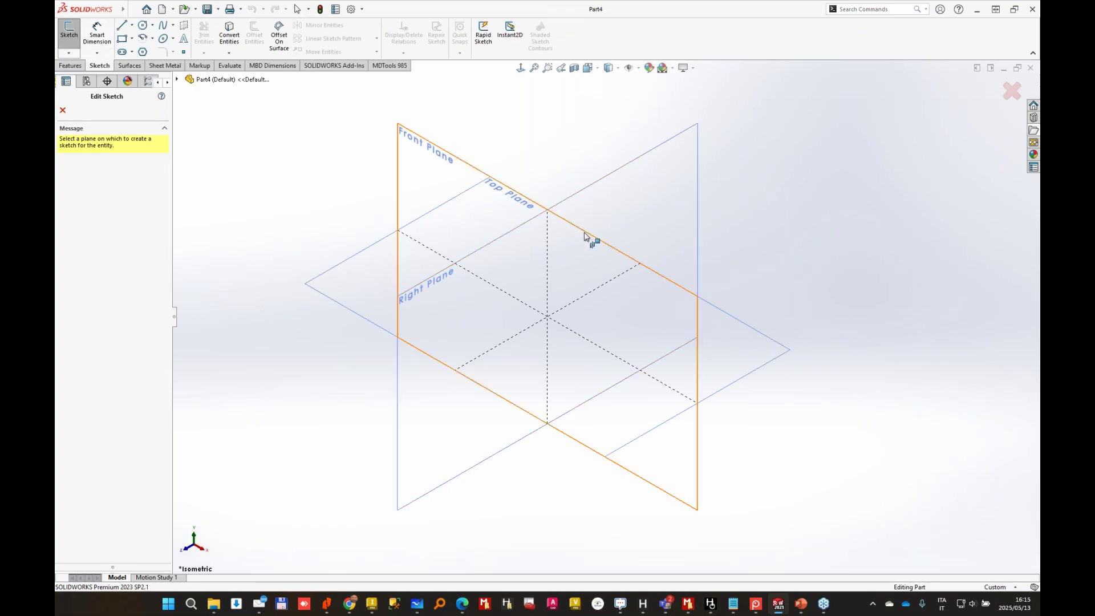
left_click(586, 238)
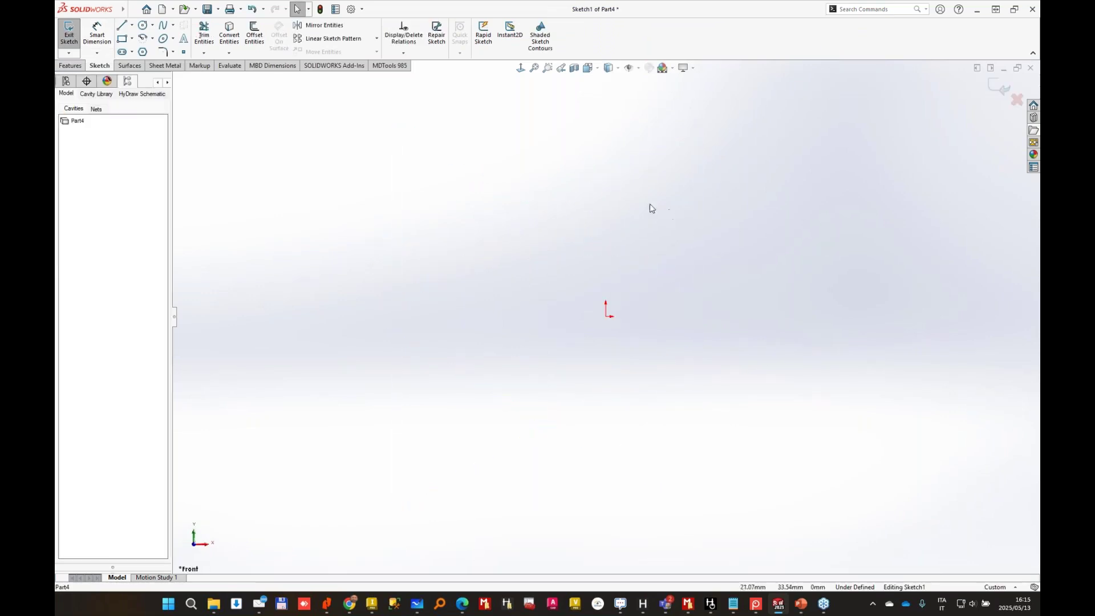
Sketch an eight-sided polygon near the origin, with an inscribed circle about 145 mm in diameter.
left_click(142, 51)
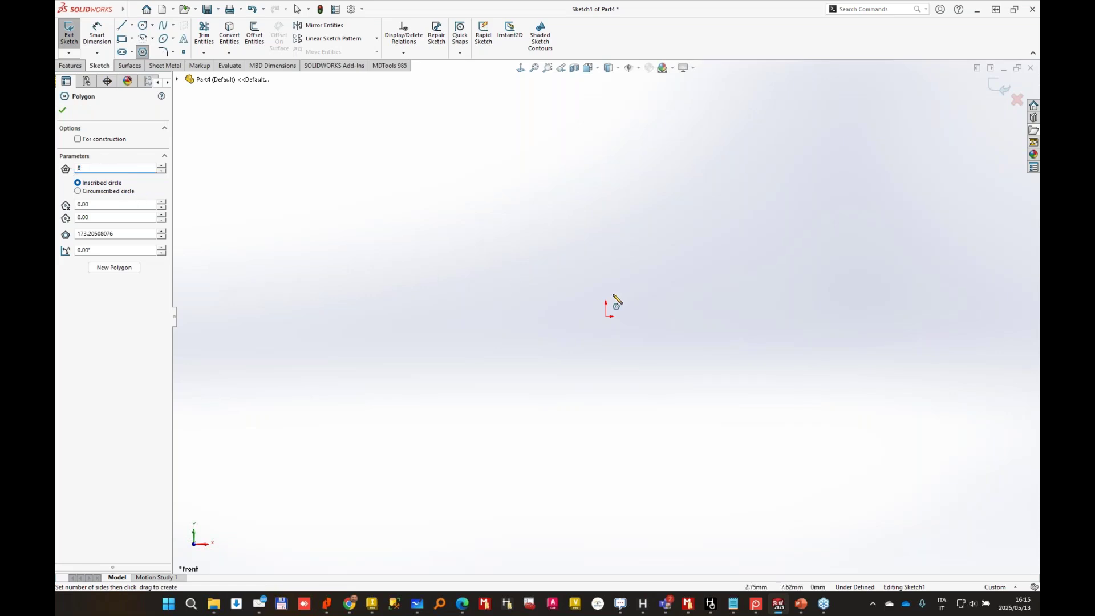
left_click_drag(646, 306, 835, 145)
key("Escape")
key("f")
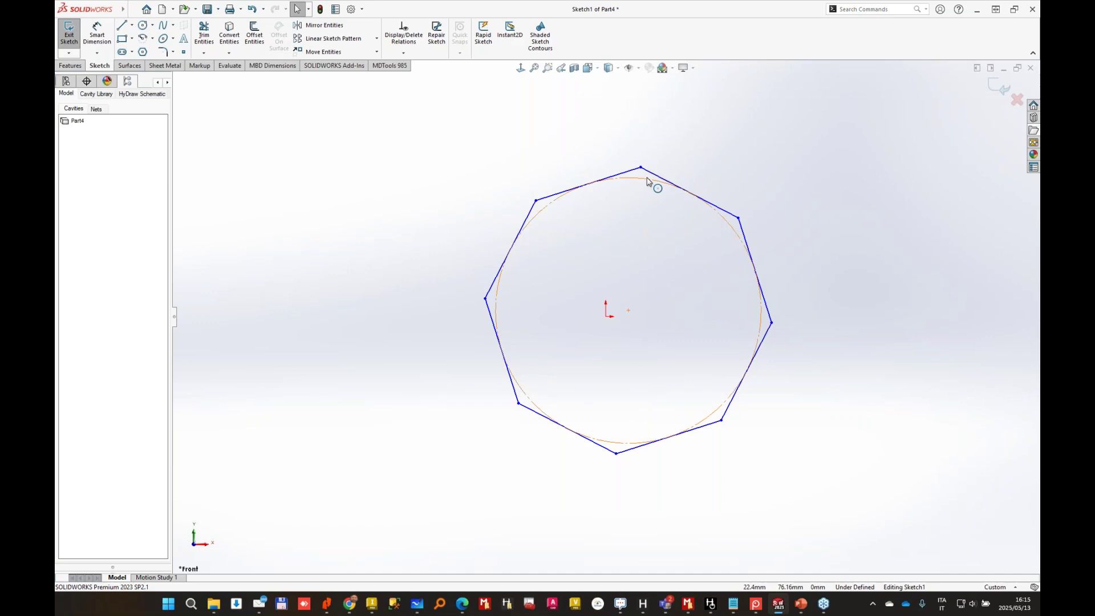
Make the octagon's centre coincident with the origin and constrain its upper-right side edge to be vertical.
left_click(628, 310)
left_click(606, 316, "ctrl")
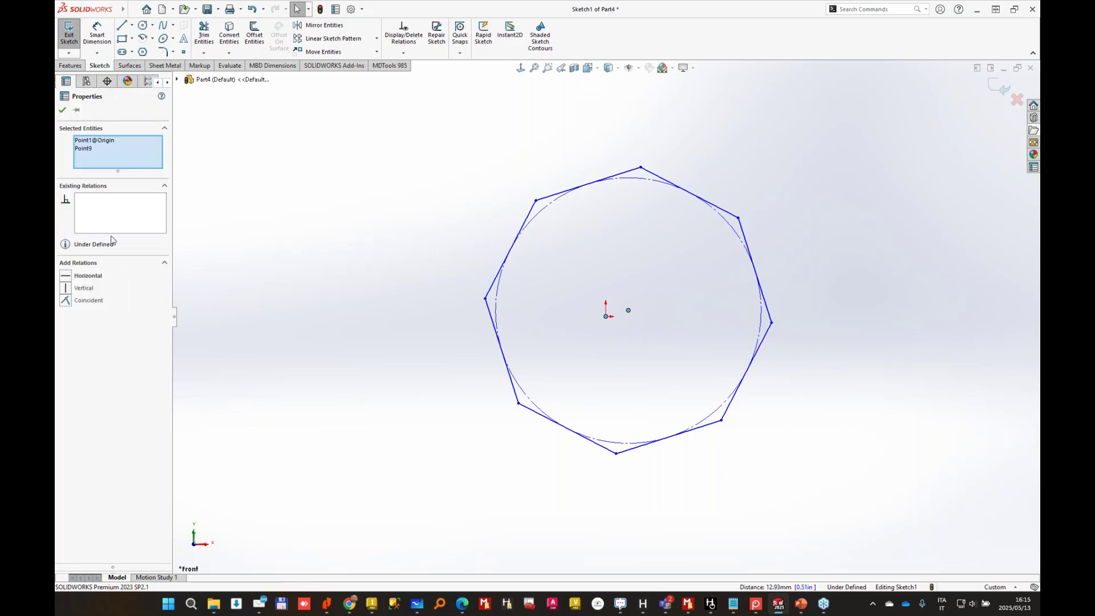
left_click(65, 300)
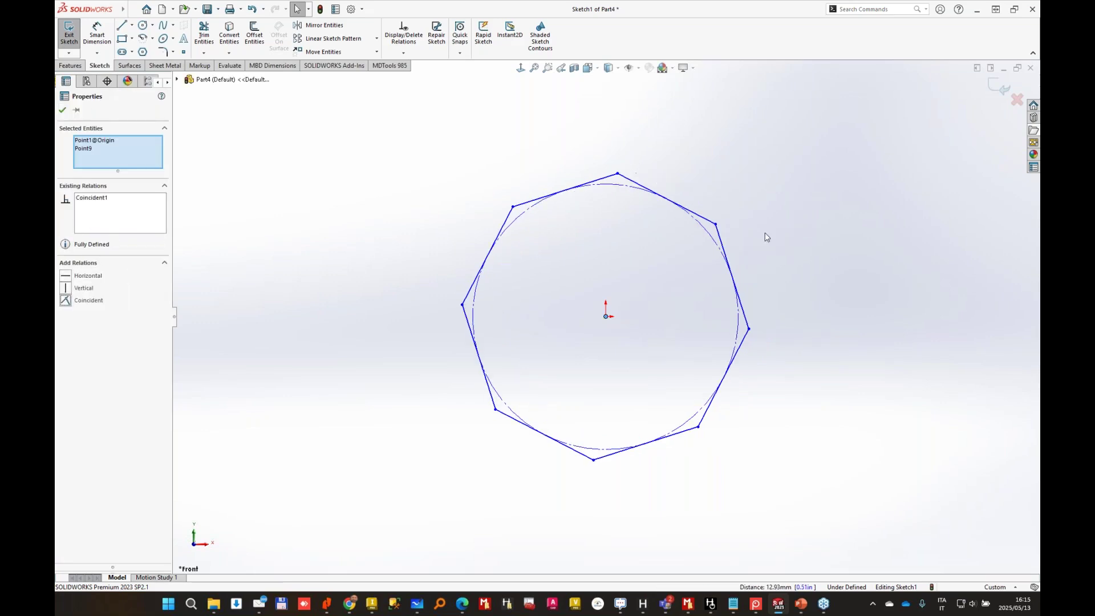
left_click(722, 239)
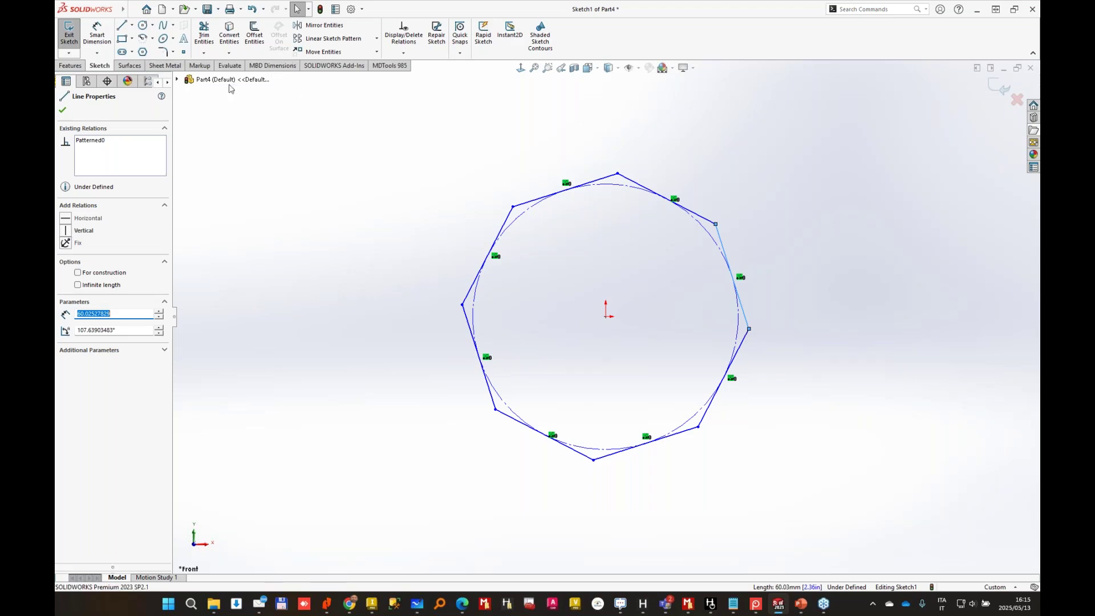
left_click(66, 231)
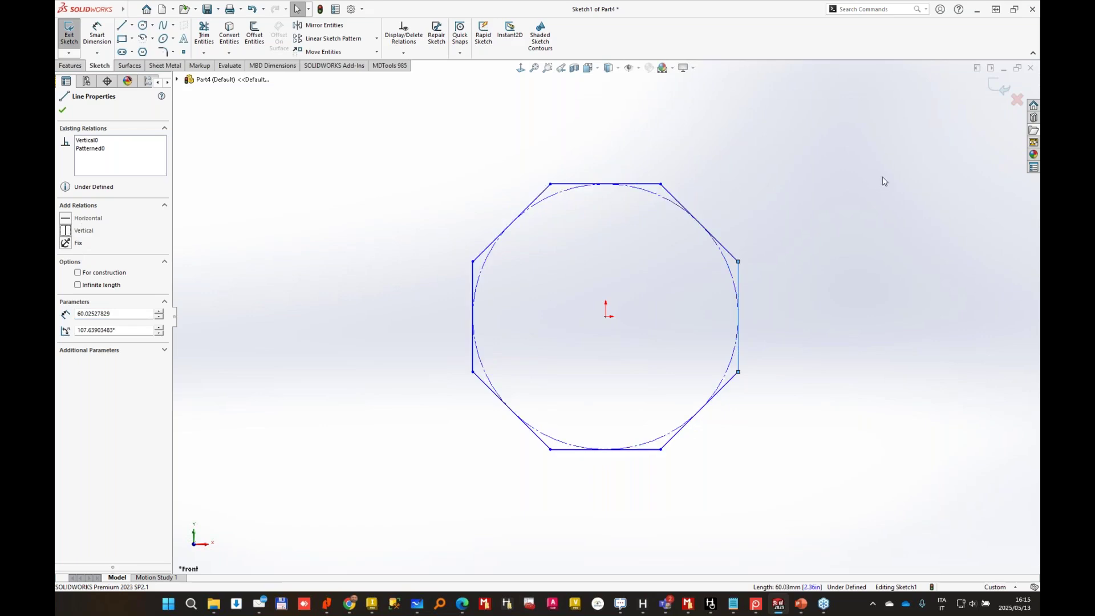
left_click(643, 122)
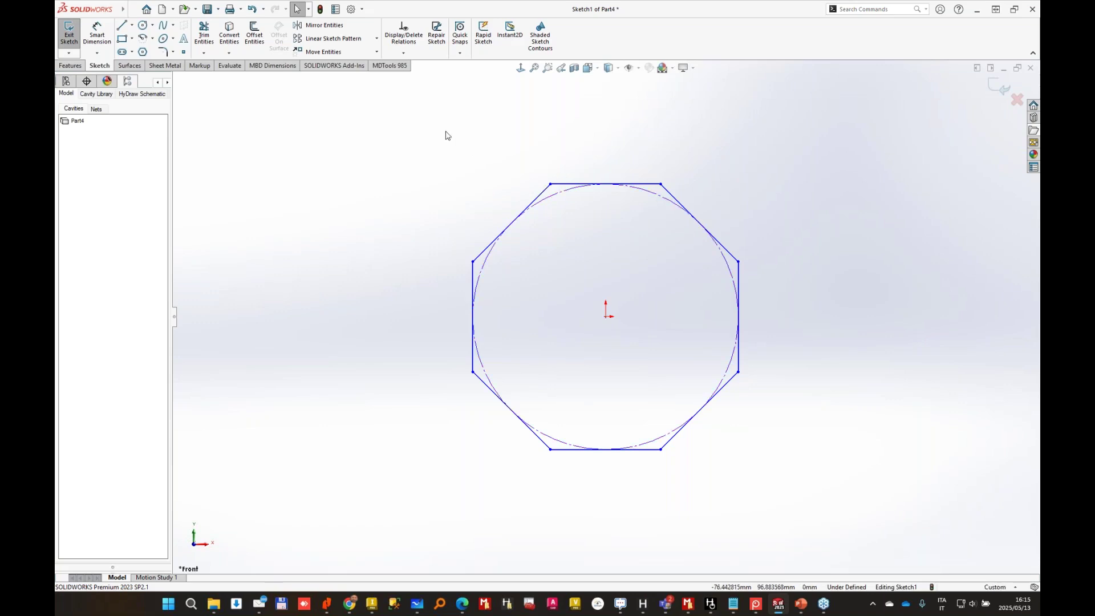
Dimension the diameter of the octagon's inscribed circle.
left_click(98, 26)
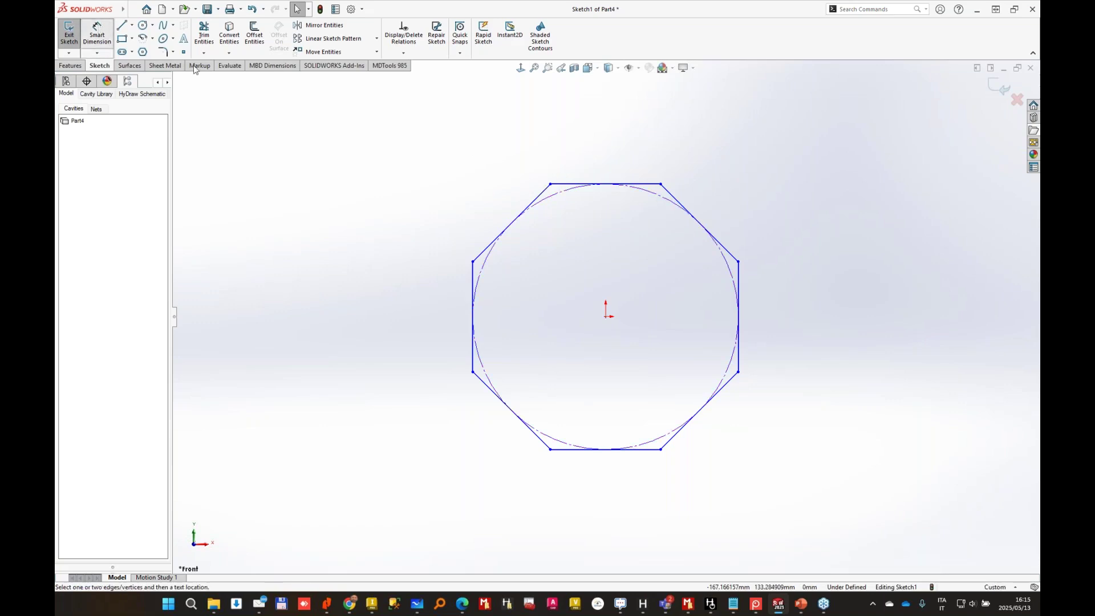
left_click(571, 191)
left_click(447, 153)
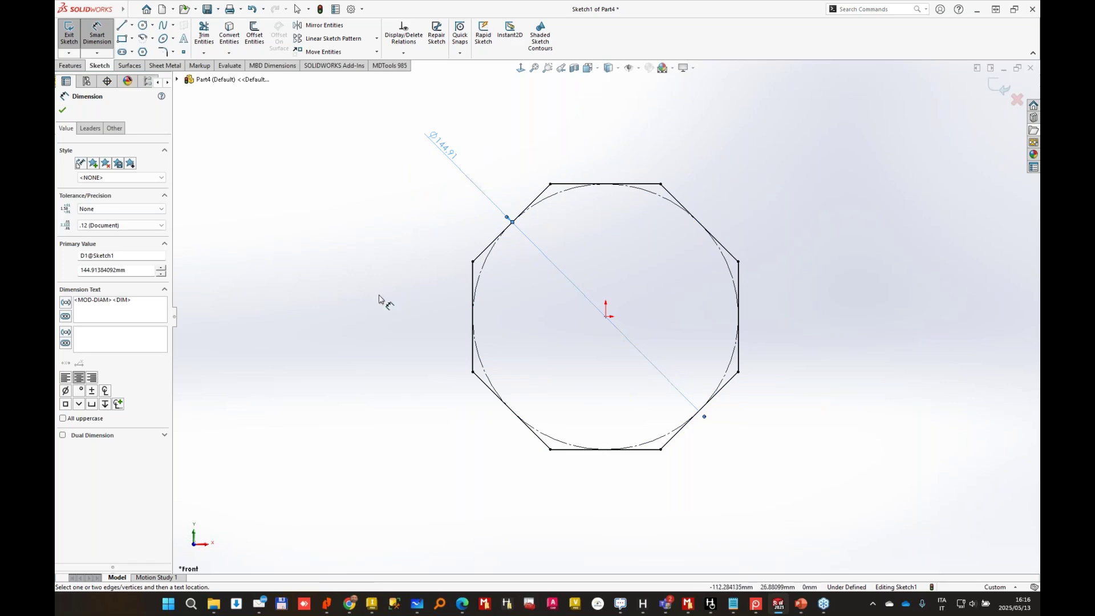
left_click(62, 110)
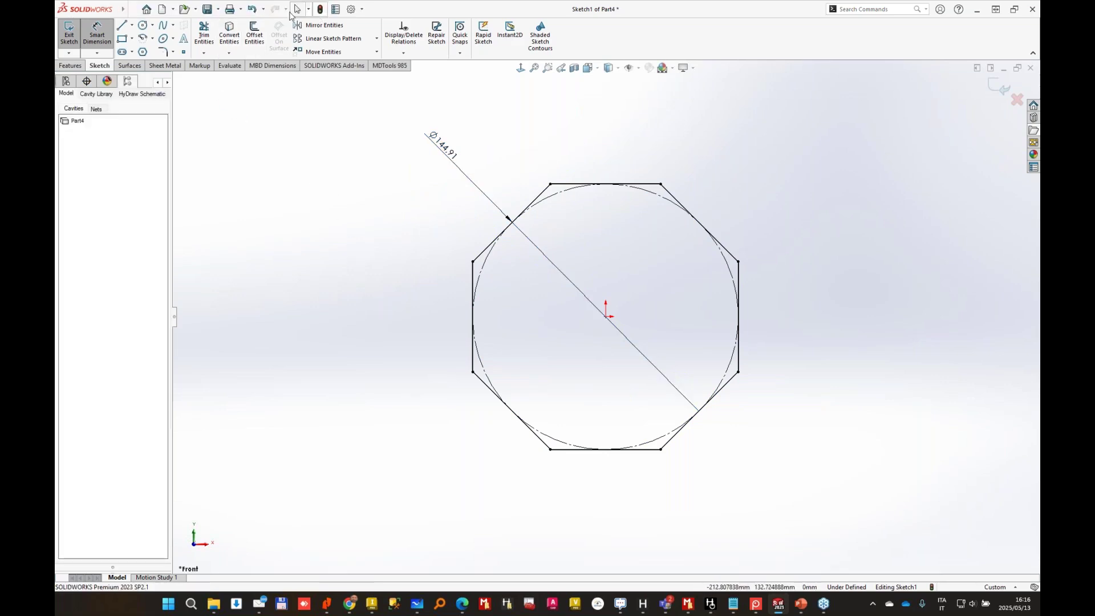
Measure the end flange's outer cylindrical face in the Cylinder Body part, and return to the octagon sketch.
left_click(171, 9)
left_click(260, 11)
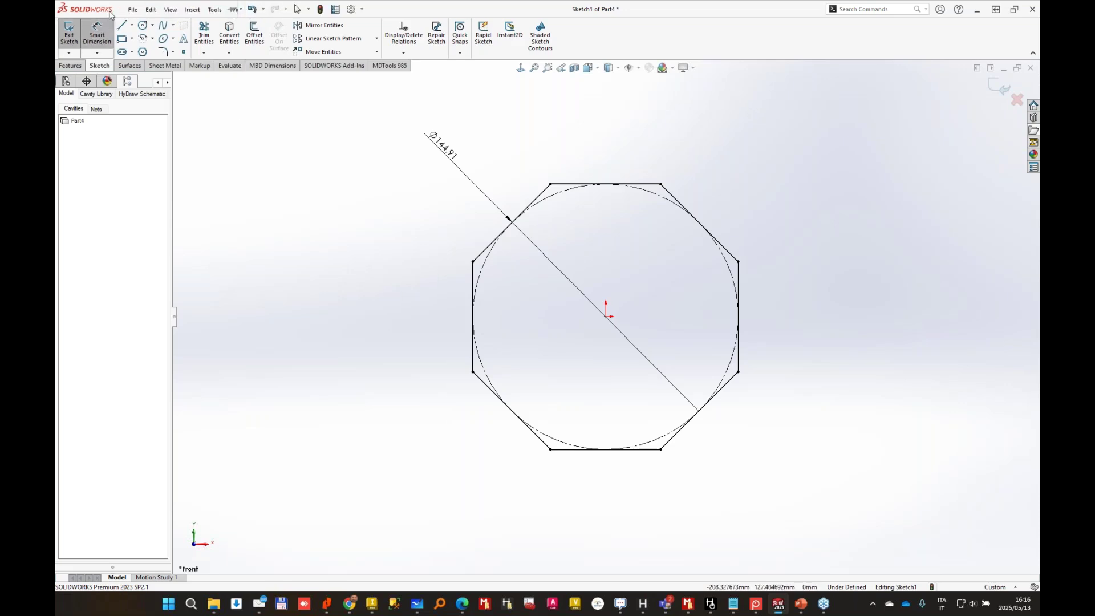
left_click(193, 10)
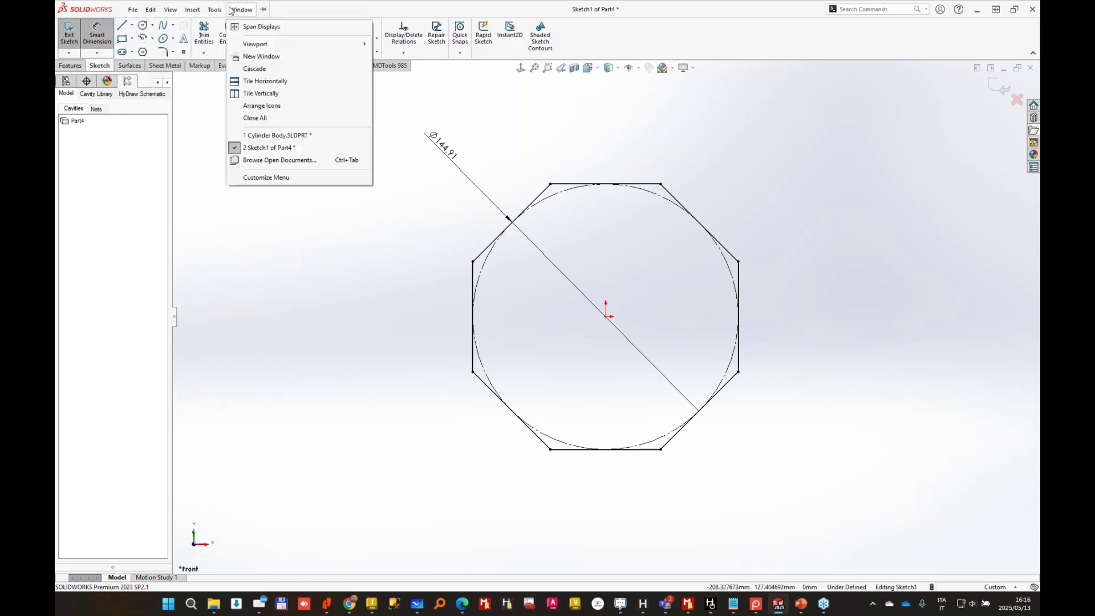
left_click(287, 136)
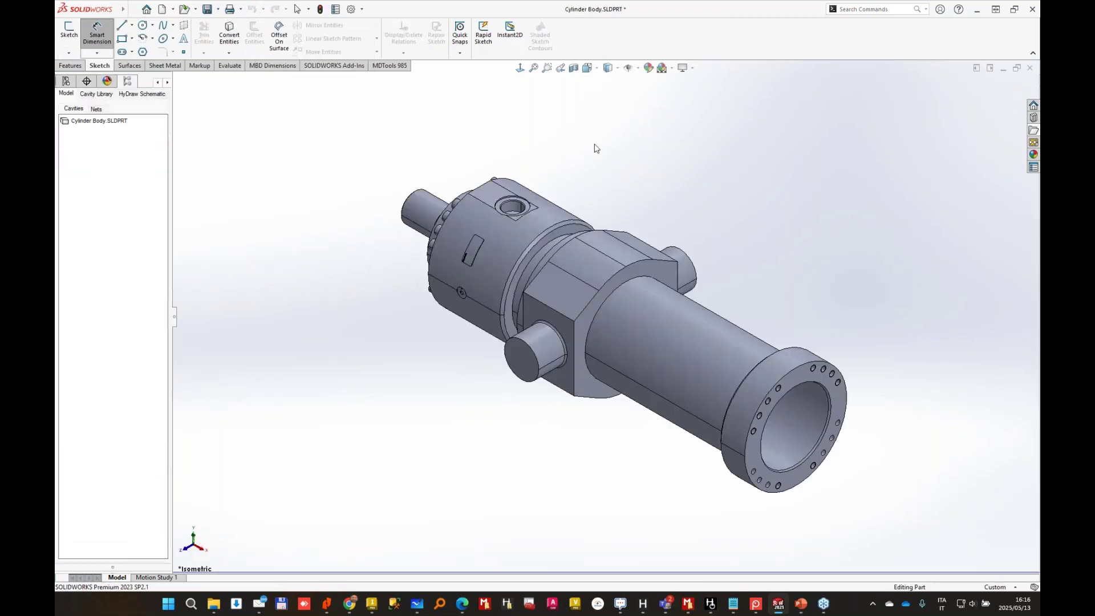
key("m")
left_click(791, 364)
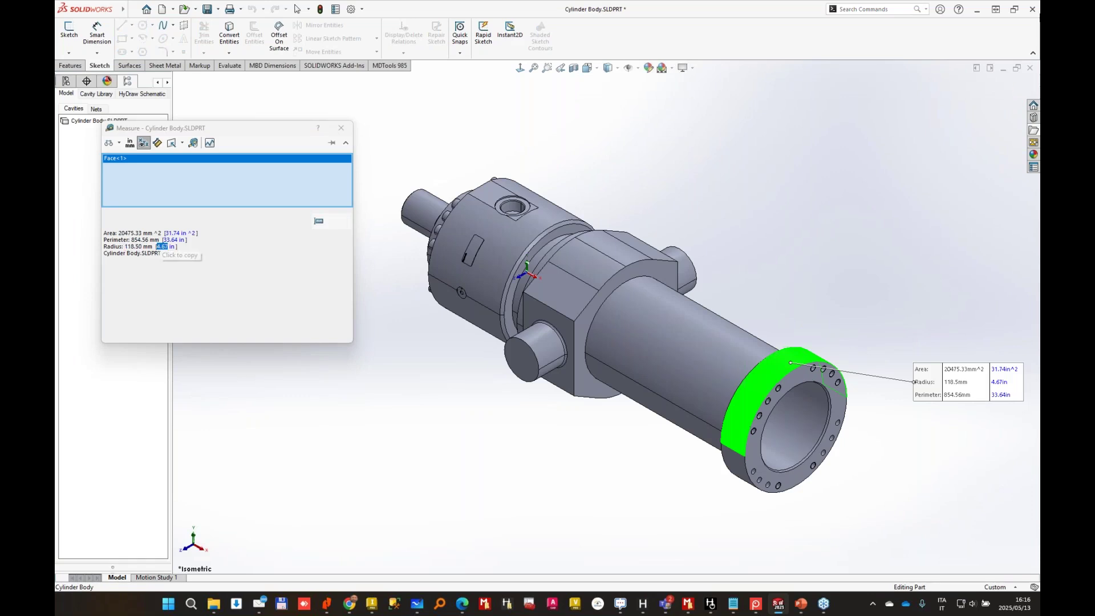
key("Escape")
left_click(1004, 69)
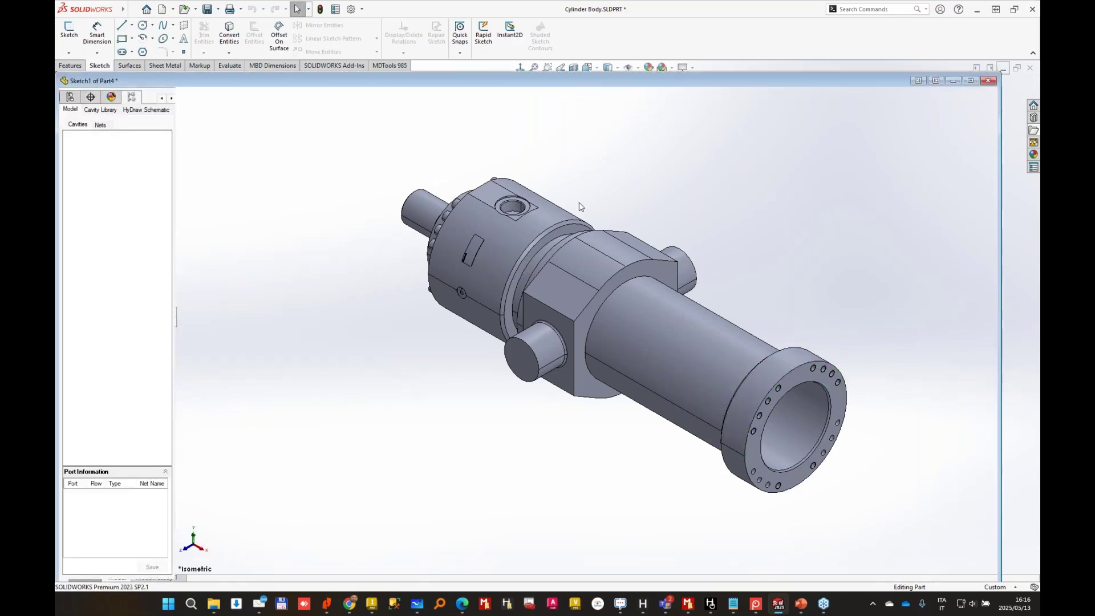
Set the diameter of the octagon's inscribed circle to 118.5*2 (237 mm) and finish the sketch.
left_click(924, 101)
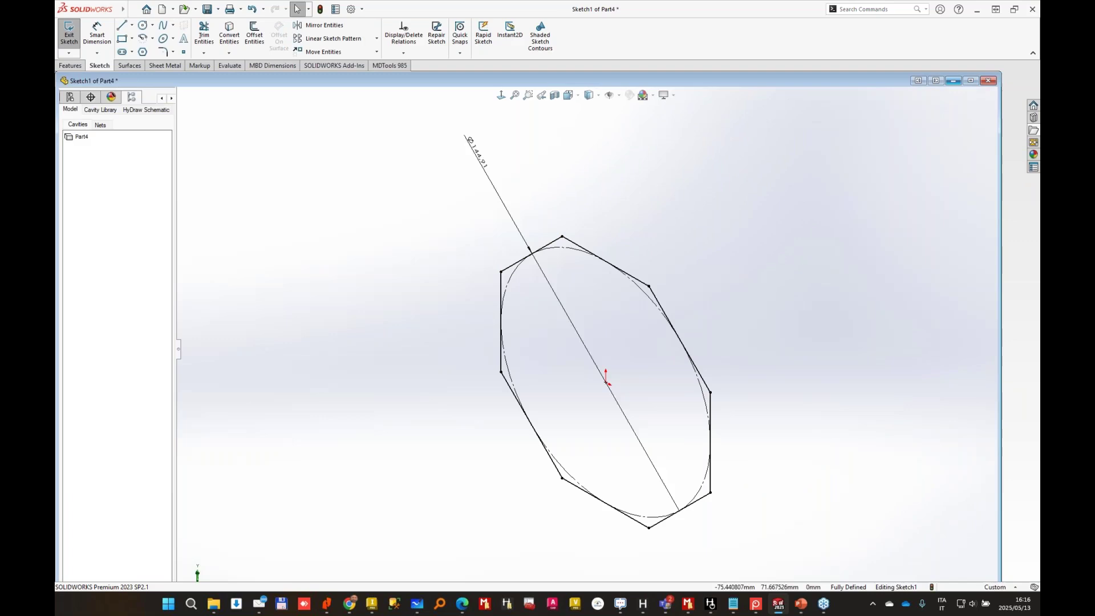
double_click(478, 151)
type("118.5*2")
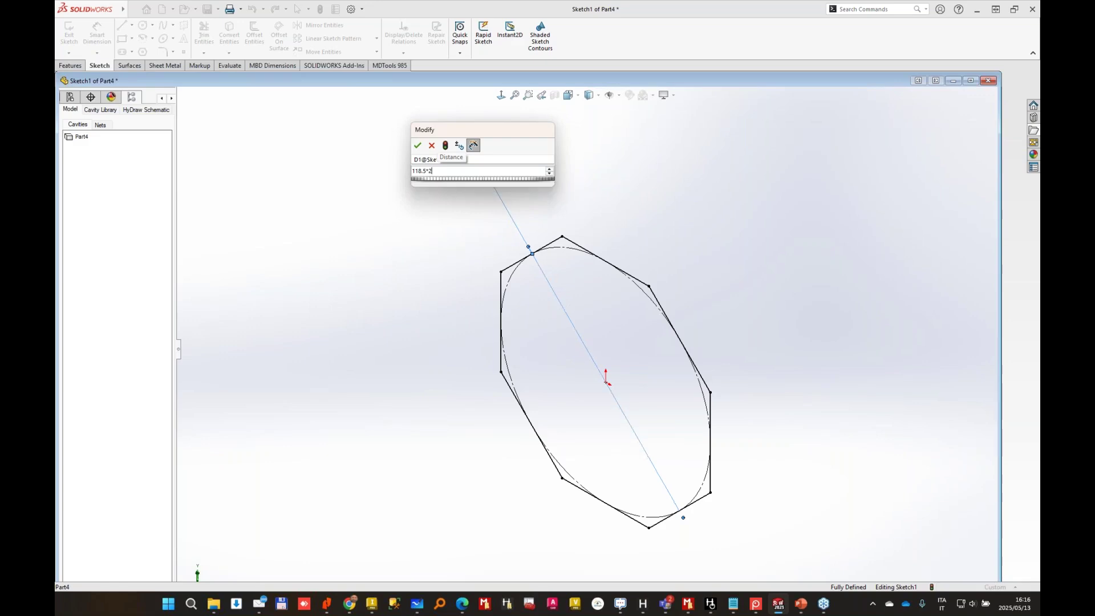
key("Return")
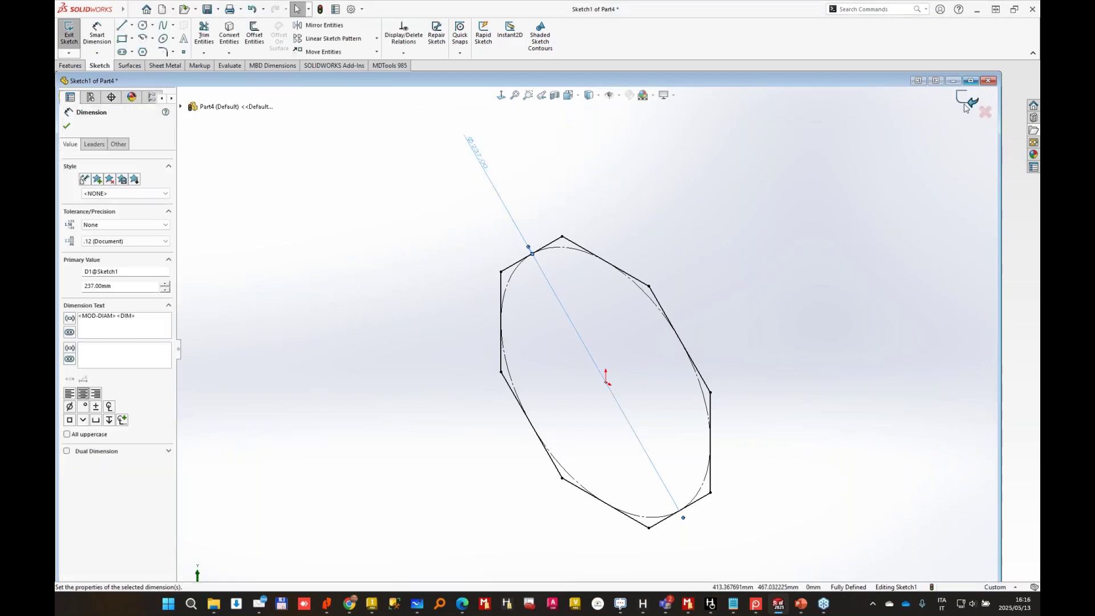
left_click(968, 98)
left_click(971, 81)
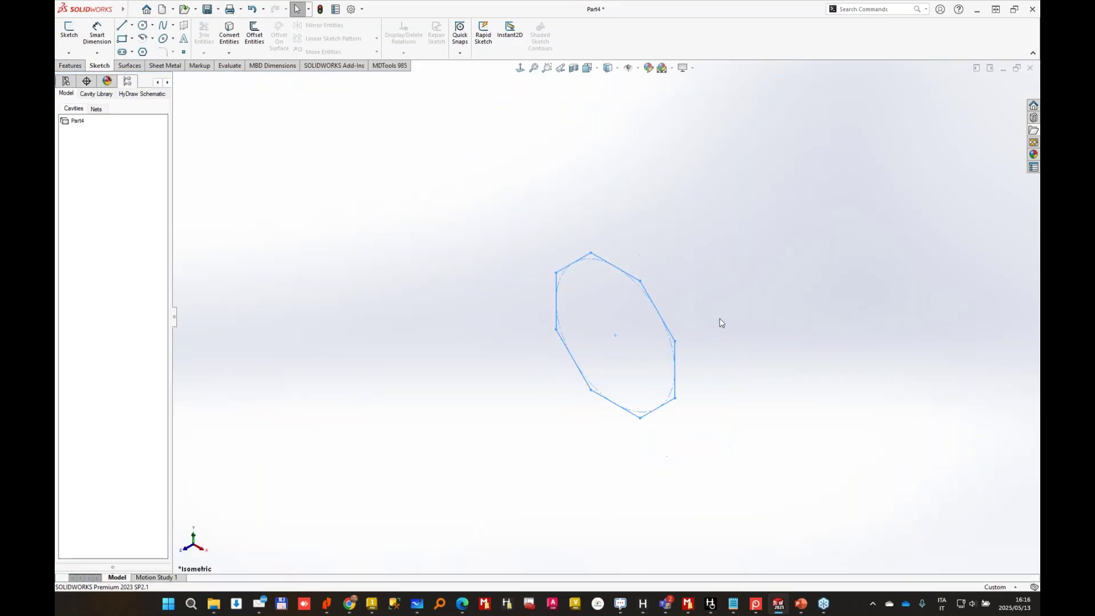
Extrude the octagon sketch as a blind boss 160 mm deep.
mouse_move(530, 285)
middle_mouse_down()
mouse_move(540, 277)
mouse_move(316, 161)
middle_mouse_up()
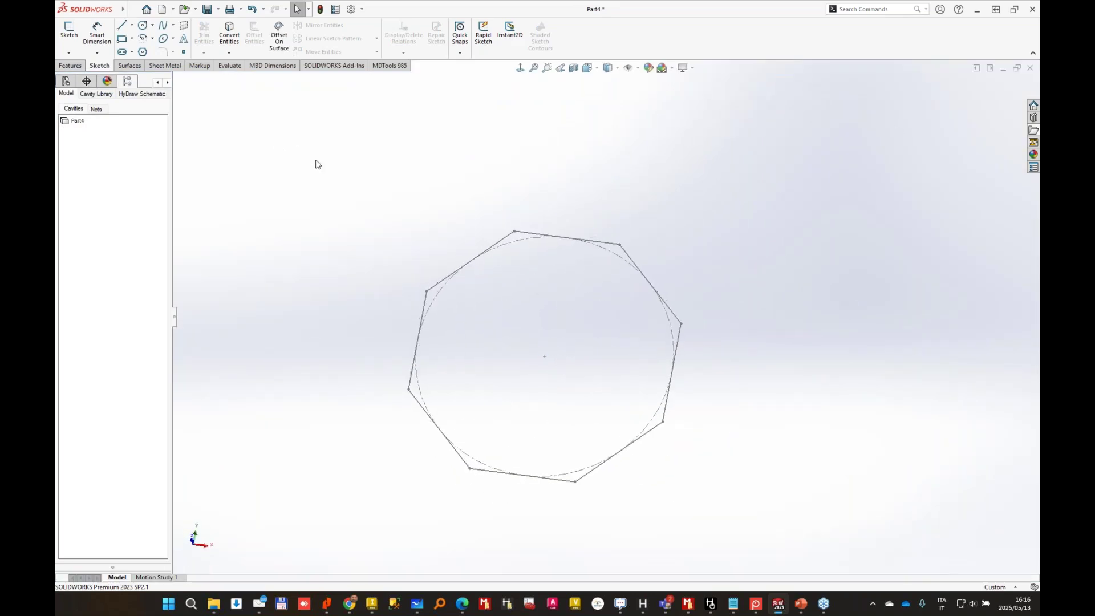
left_click(70, 65)
left_click(73, 31)
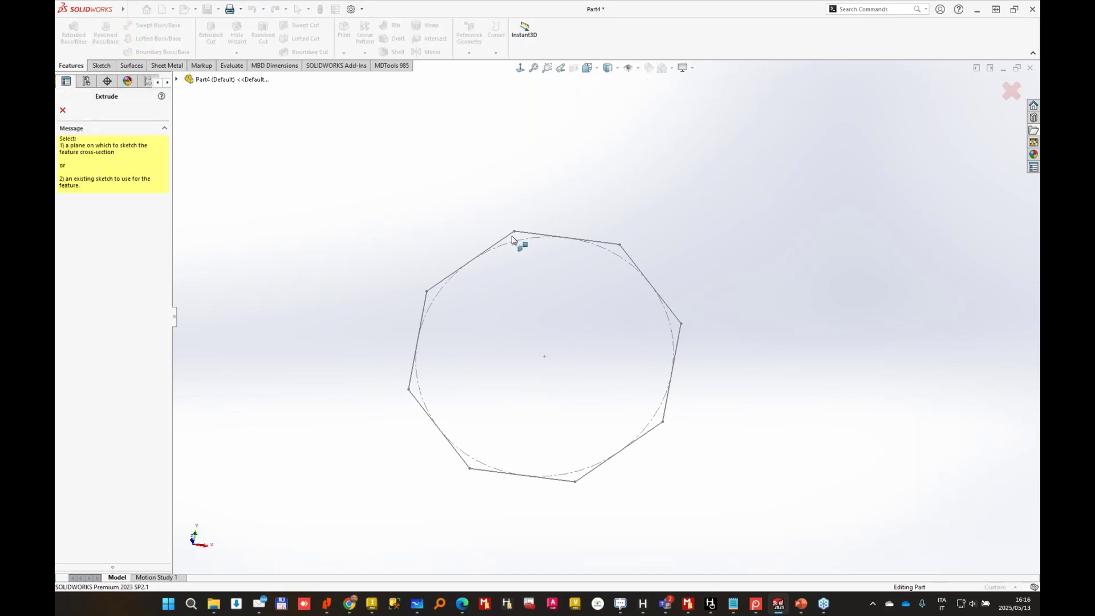
left_click(522, 236)
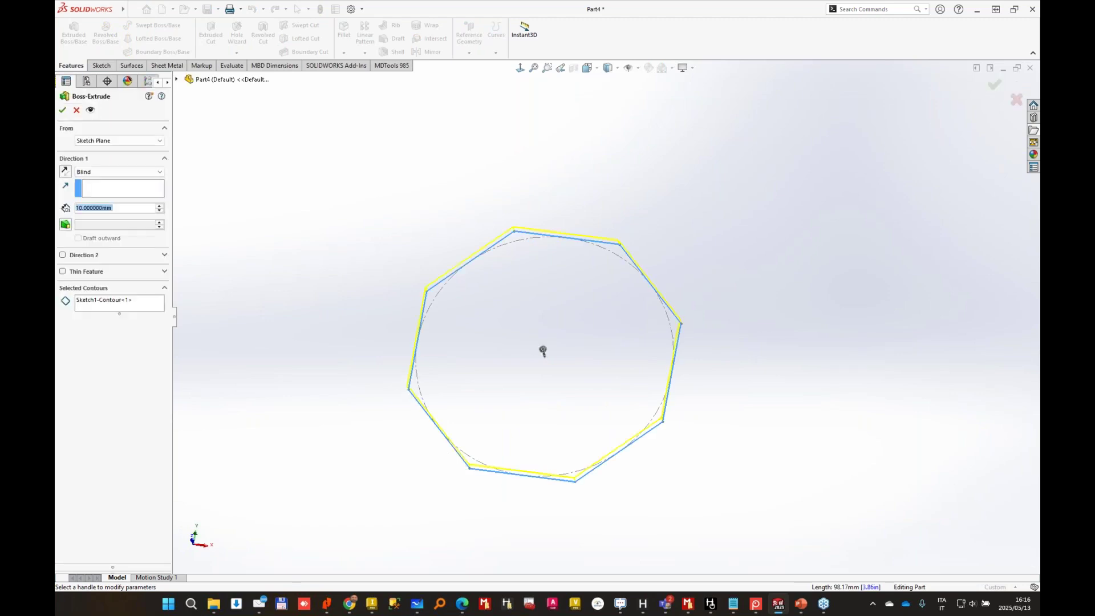
type("160")
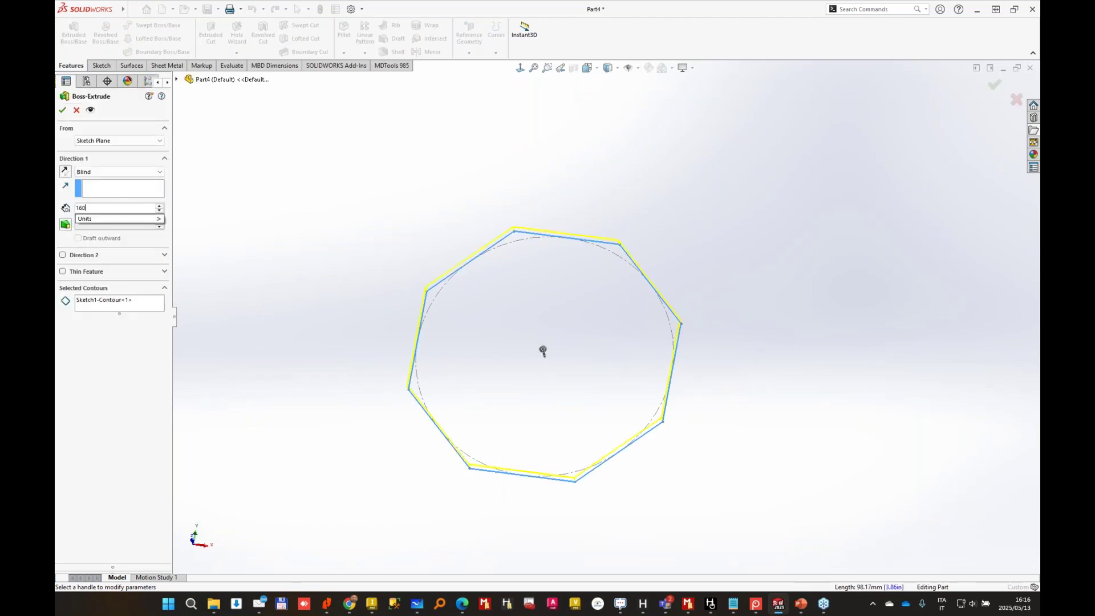
key("Return")
key("Return")
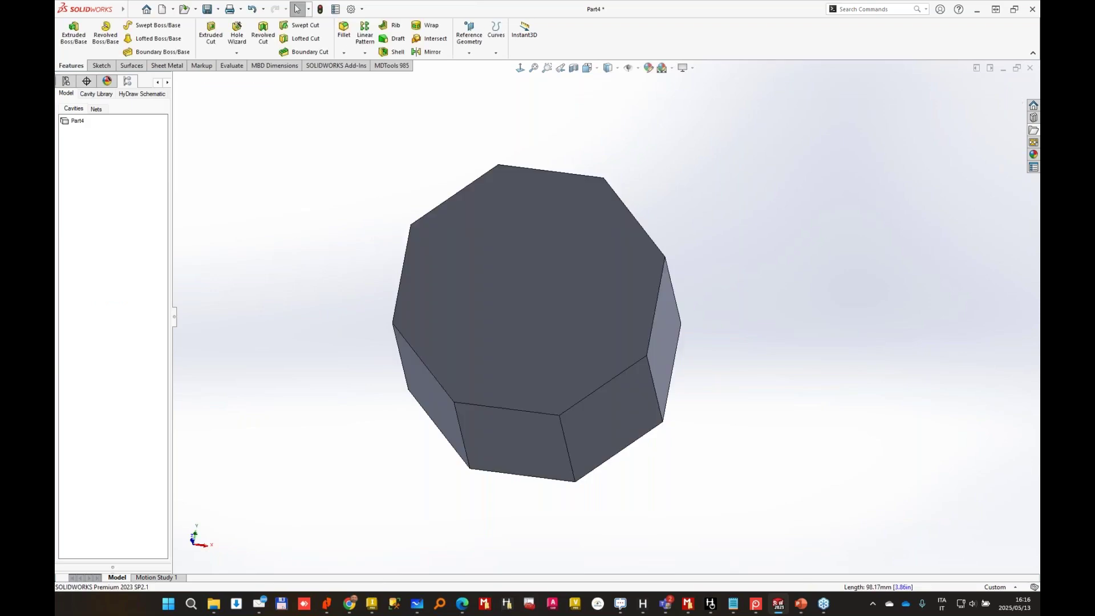
Examine the extruded octagonal body and its side faces from several angles.
key("Left")
key("Left")
key("Left")
key("Left")
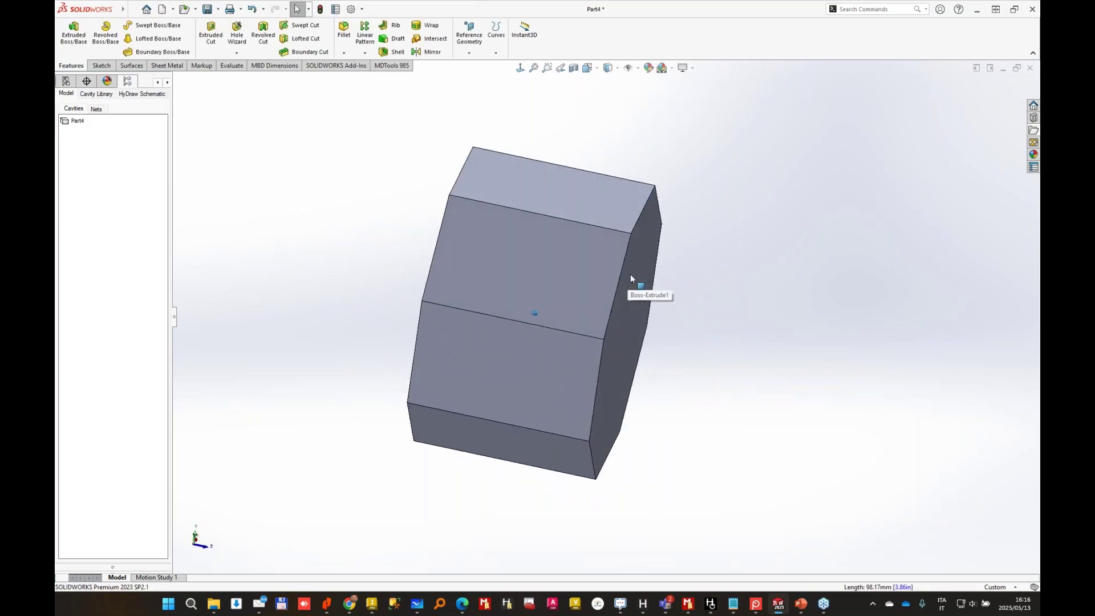
key("Left")
key("Left")
key("Left")
key("Left")
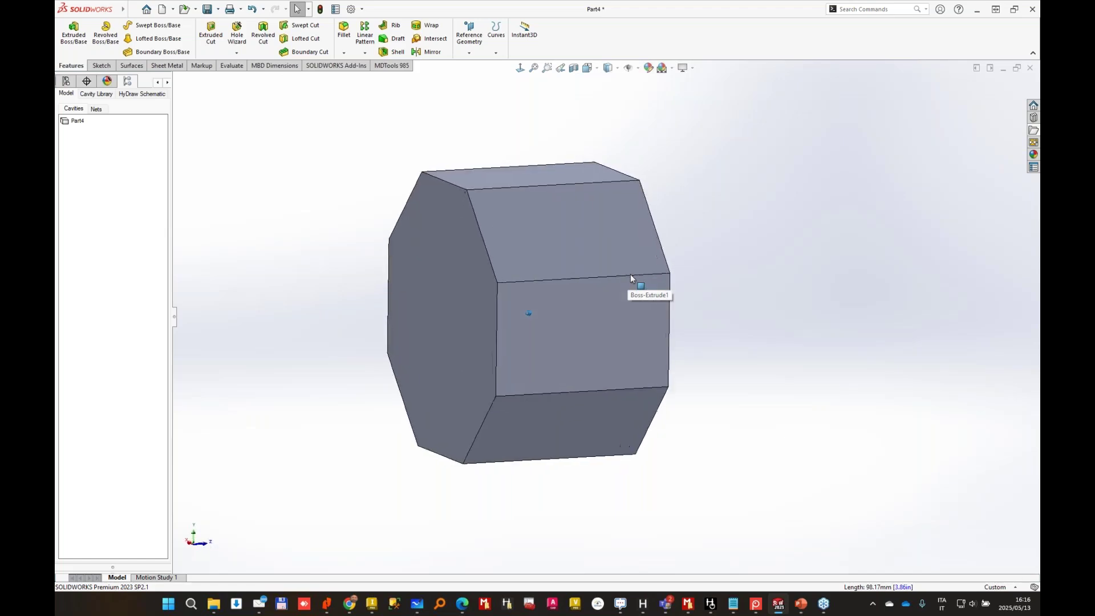
key("Left")
key("Left")
key("Left")
key("Left")
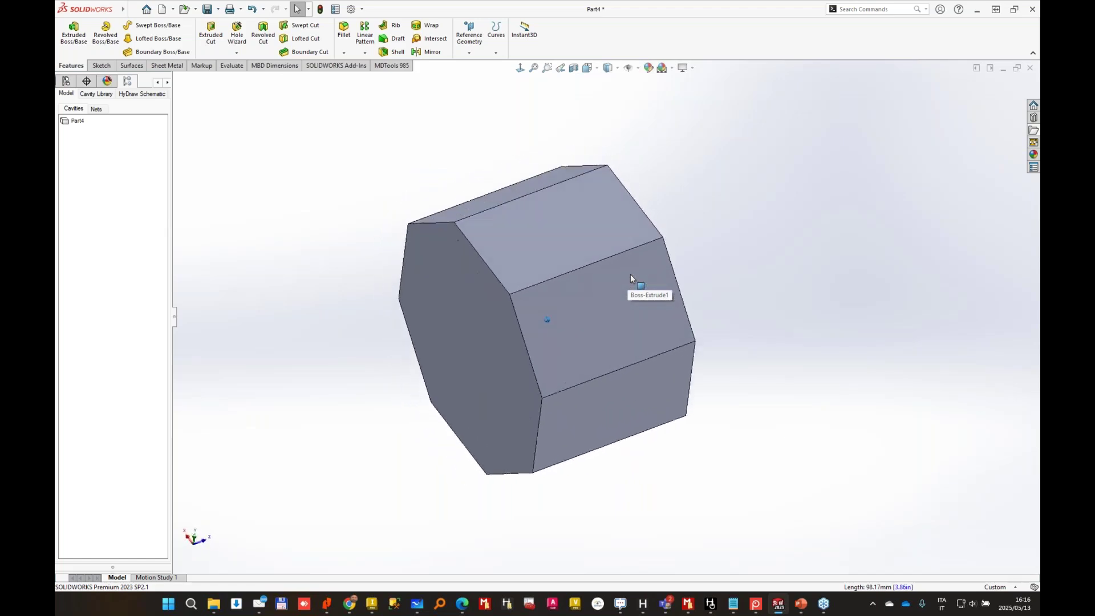
key("Left")
key("Left")
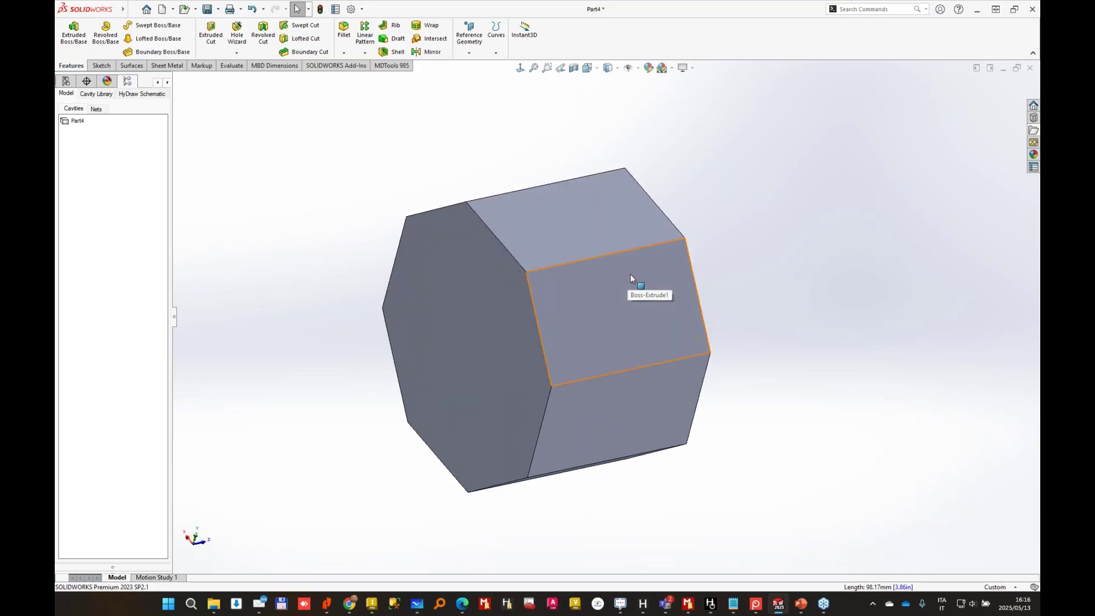
middle_click_drag(342, 160, 763, 156)
key("Left")
key("Left")
key("Left")
key("Left")
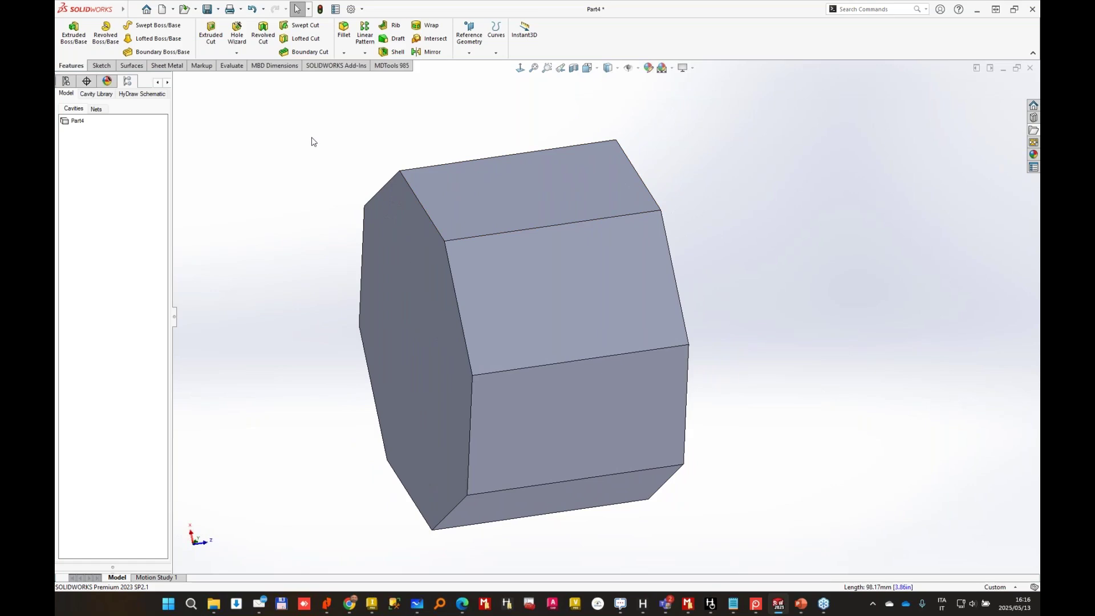
middle_click_drag(312, 138, 303, 141)
Make the extruded octagonal body fully transparent by setting its appearance's transparent amount to 1.00.
left_click(159, 83)
left_click(159, 82)
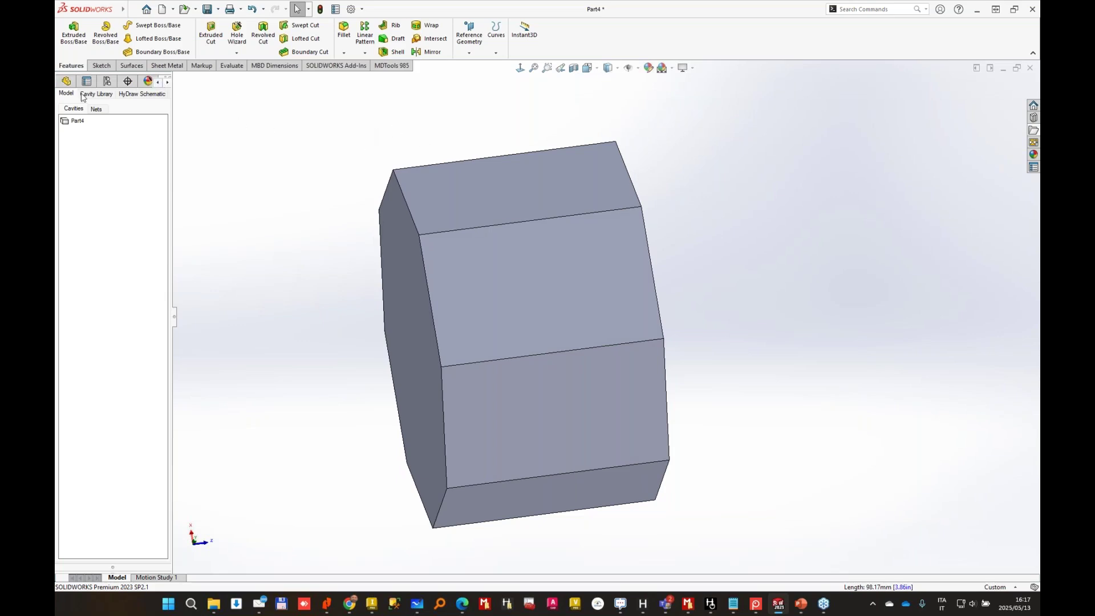
left_click(67, 81)
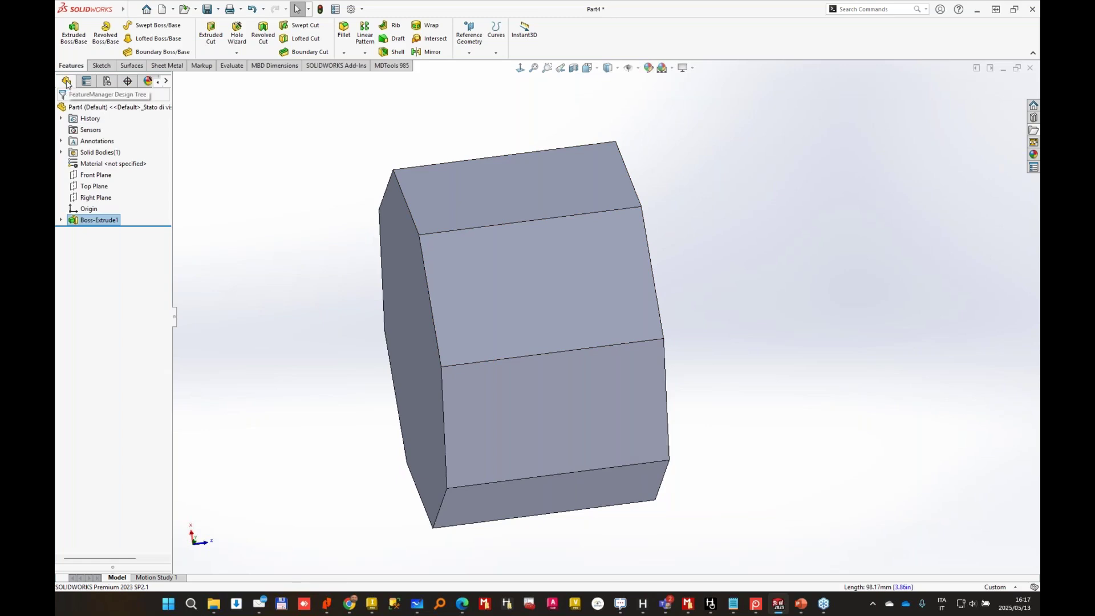
left_click(166, 82)
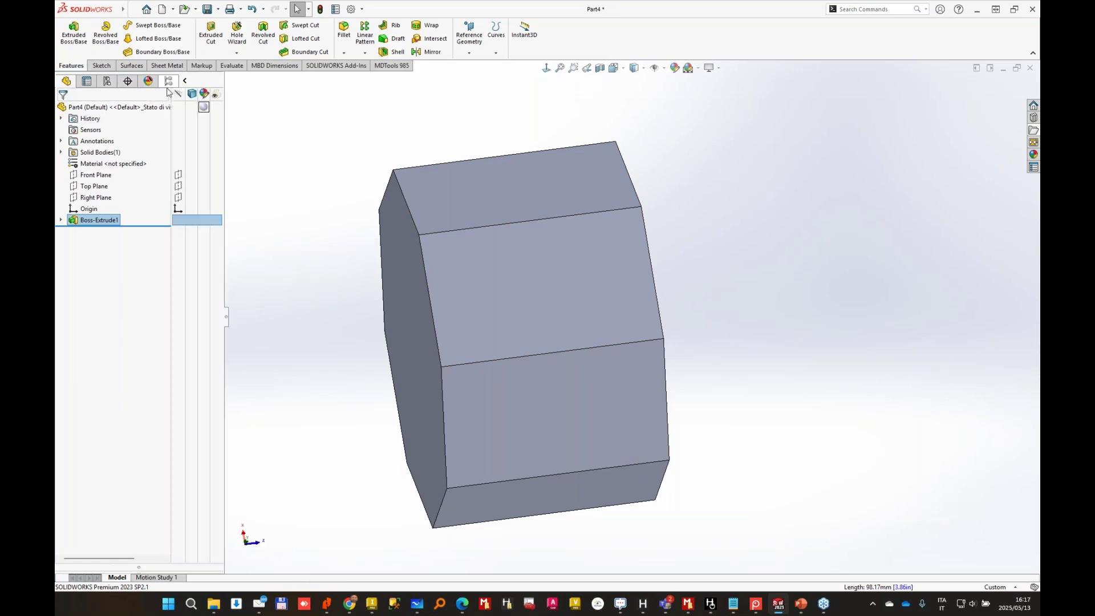
left_click(204, 222)
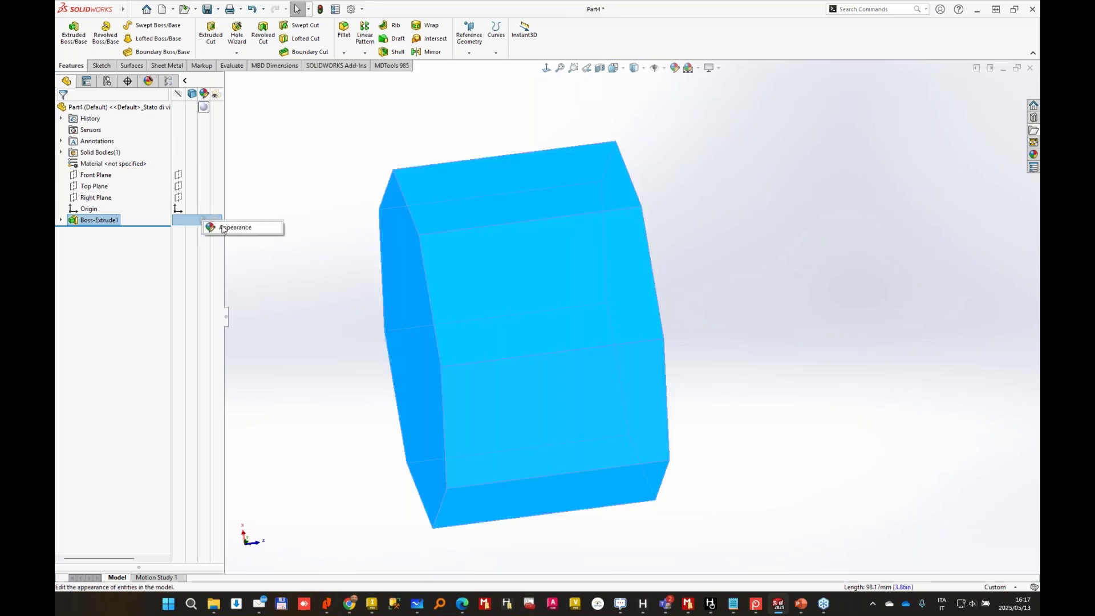
left_click(223, 228)
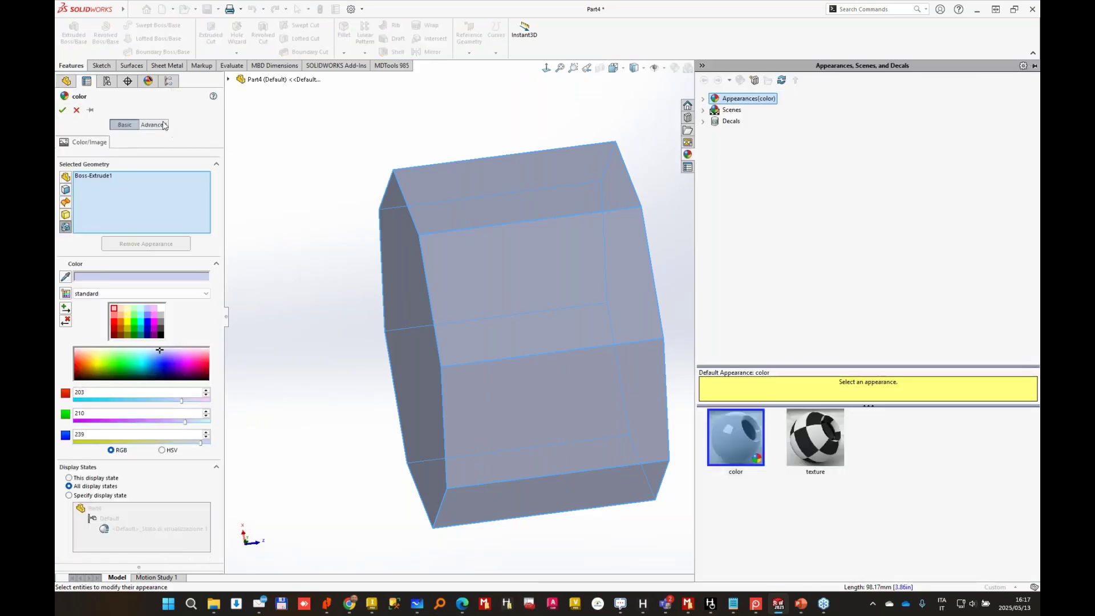
left_click(163, 125)
left_click(89, 156)
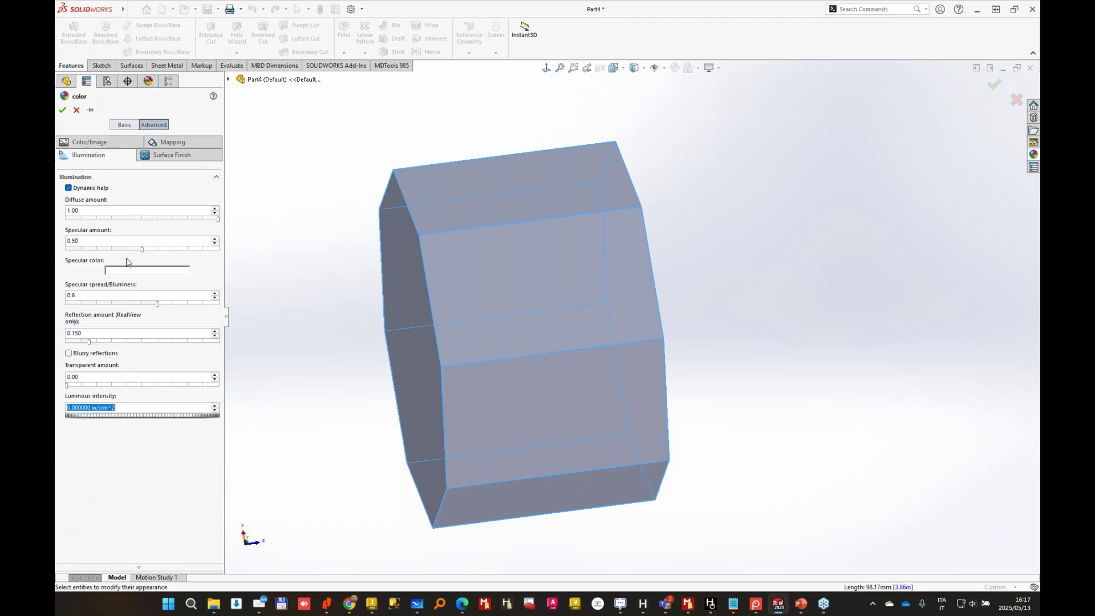
left_click_drag(67, 386, 226, 390)
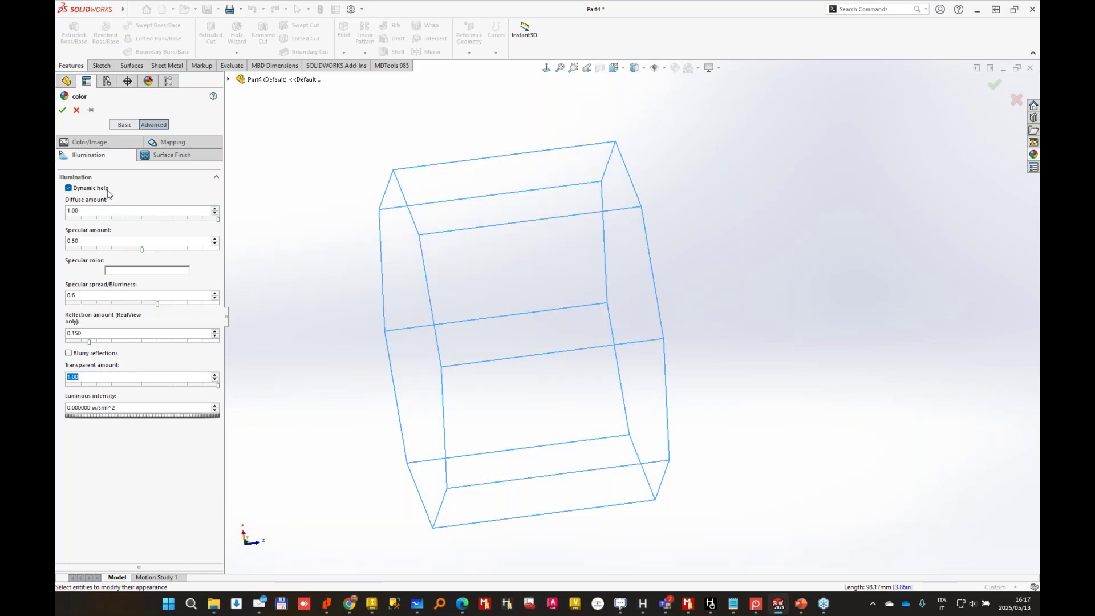
left_click(61, 110)
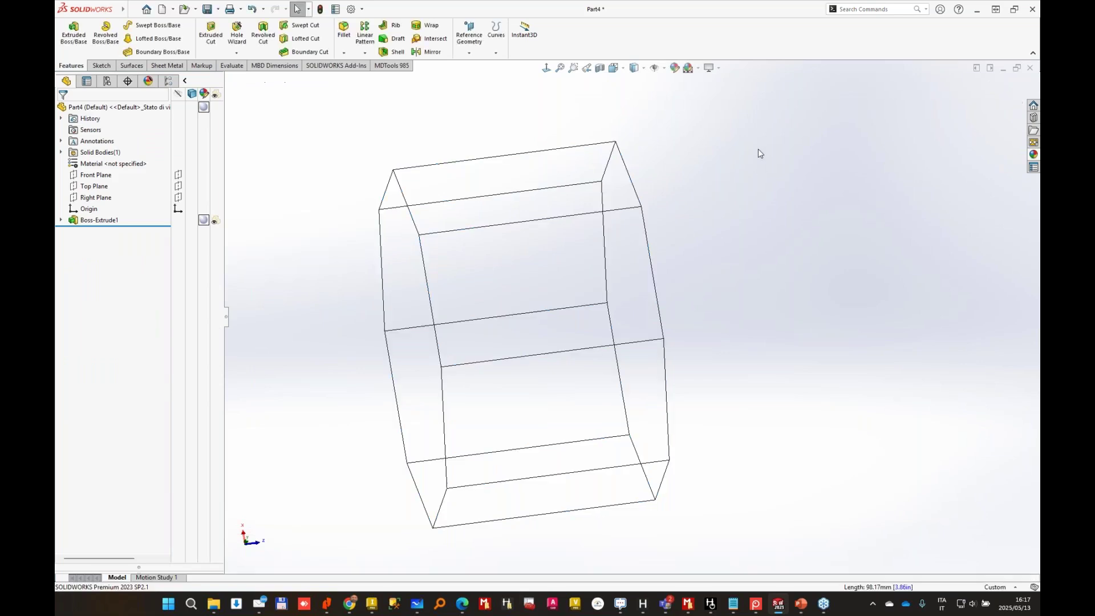
Choose the CYLINDER cavity from the SPECIAL VALVES library in the MDTools cavity library.
middle_click_drag(758, 149, 793, 166)
key("Up")
key("Up")
key("Up")
key("Up")
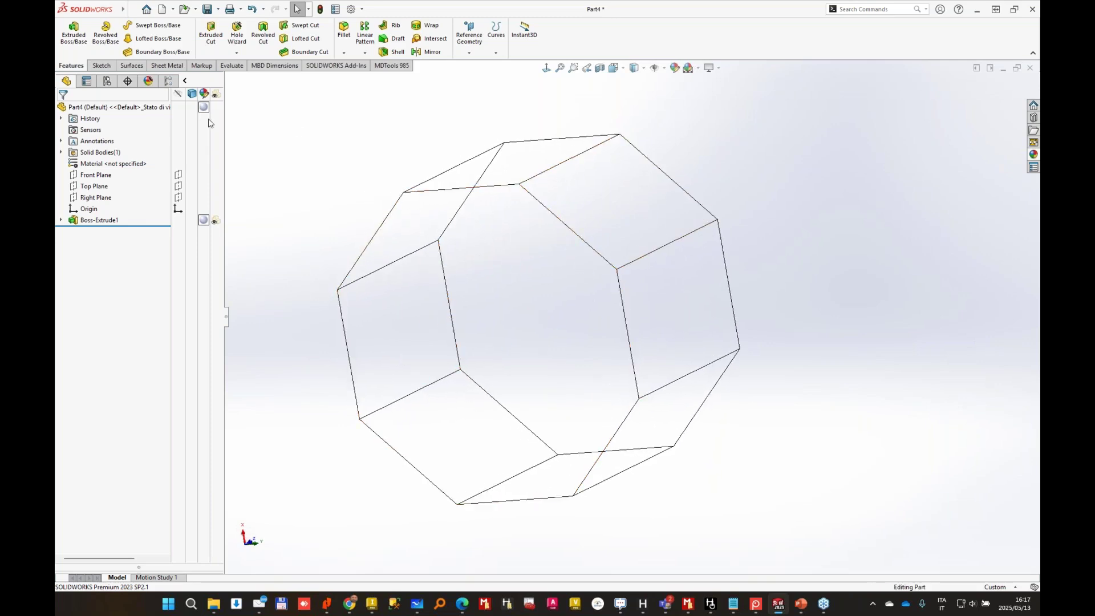
left_click(169, 81)
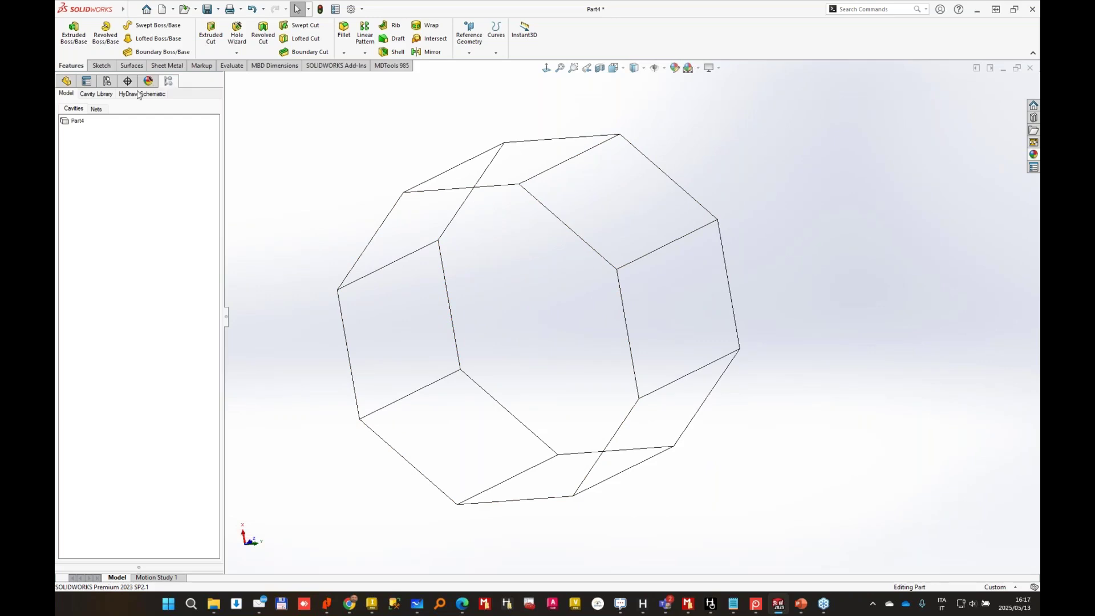
left_click(104, 95)
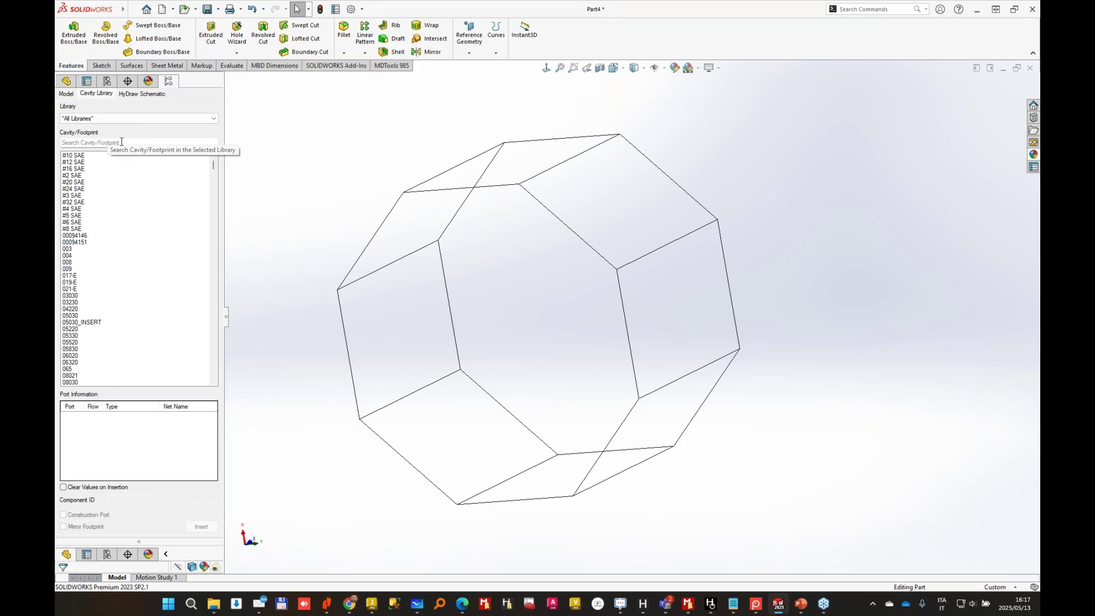
left_click(143, 118)
left_click_drag(213, 148, 209, 245)
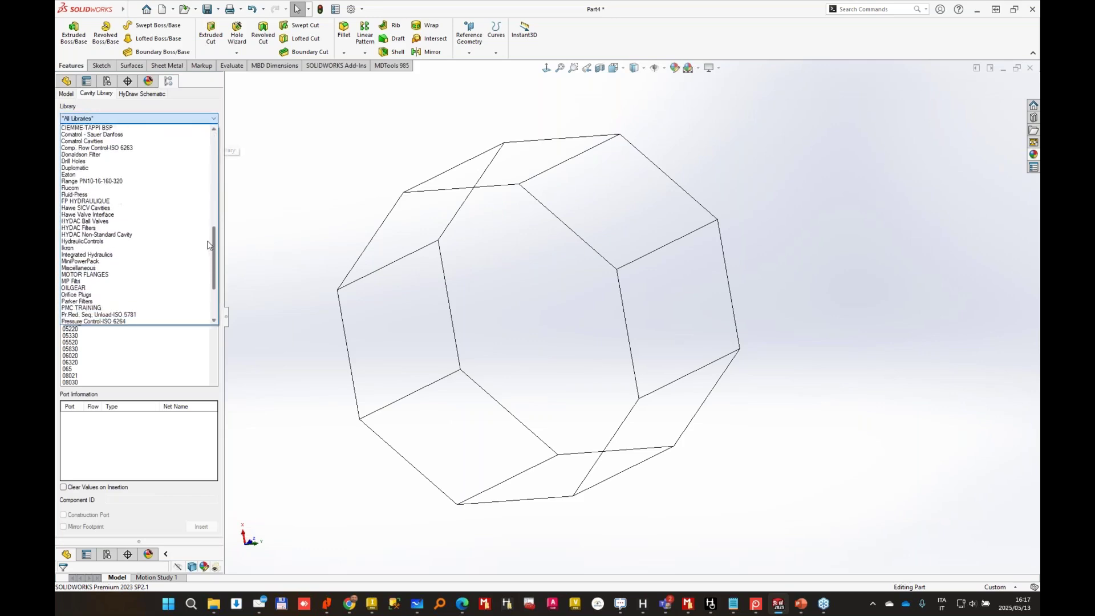
scroll(208, 245, "down", 5)
left_click(105, 261)
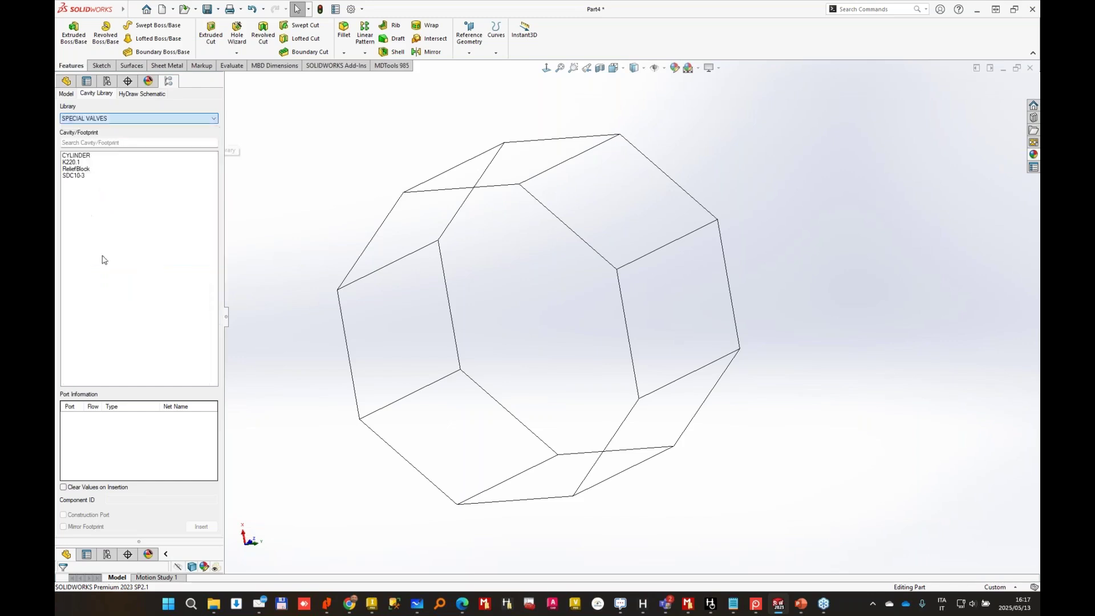
left_click(78, 156)
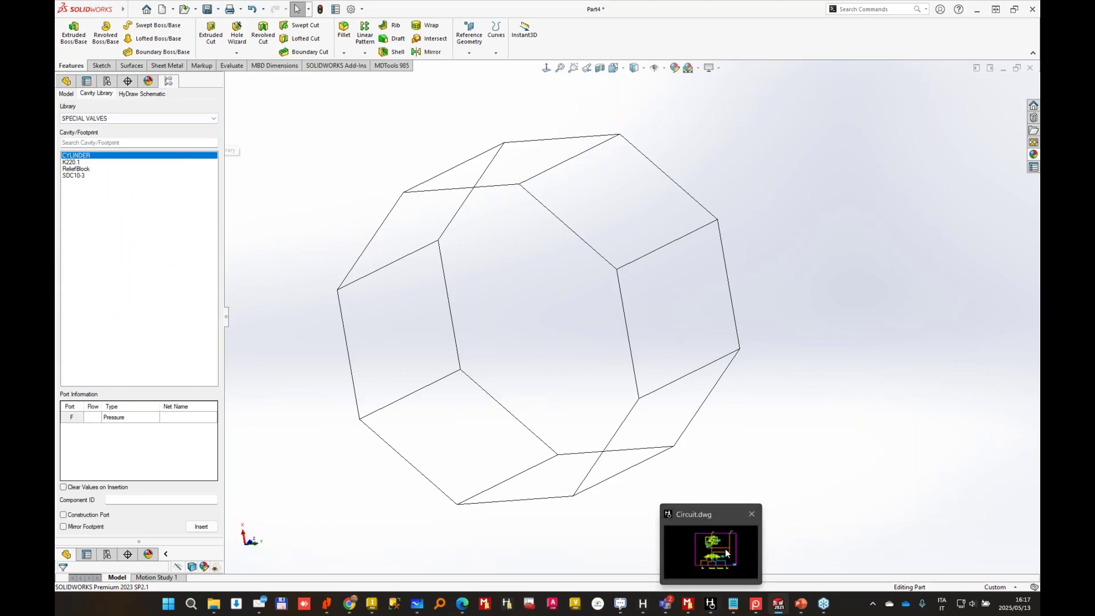
Switch to the HyDraw CAD circuit drawing, check the C1 port's name and cavity data, and return to the SOLIDWORKS part.
left_click(710, 603)
scroll(497, 176, "up", 4)
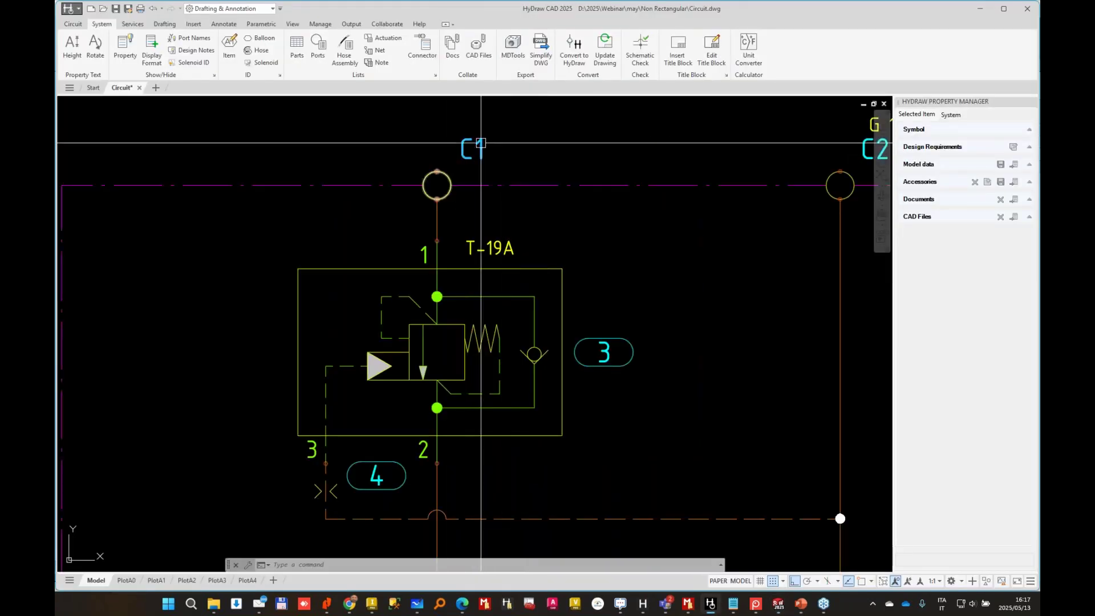
left_click(435, 185)
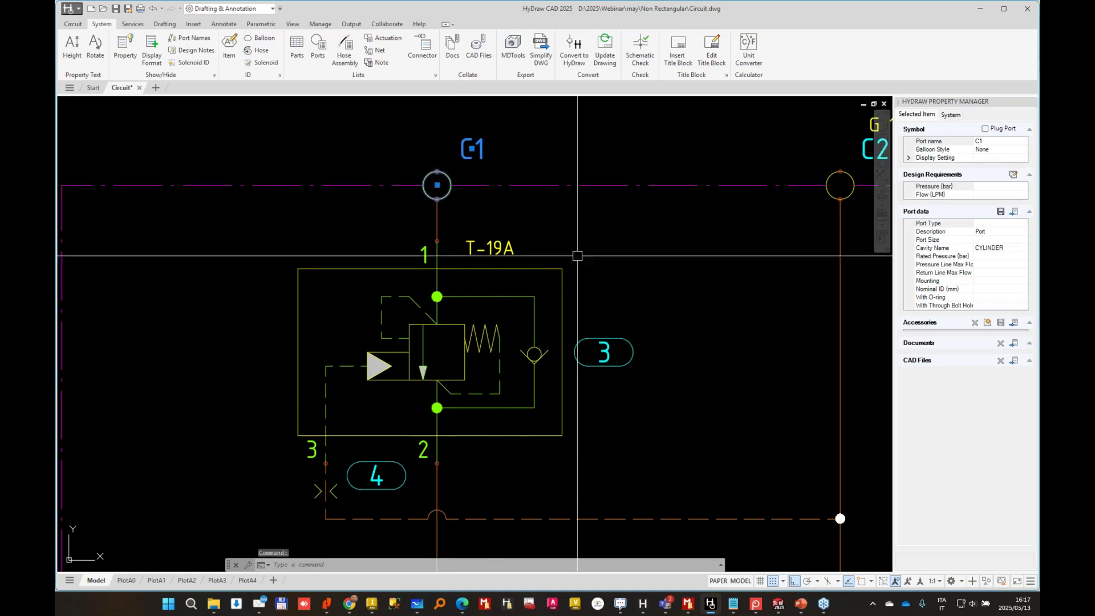
left_click(980, 9)
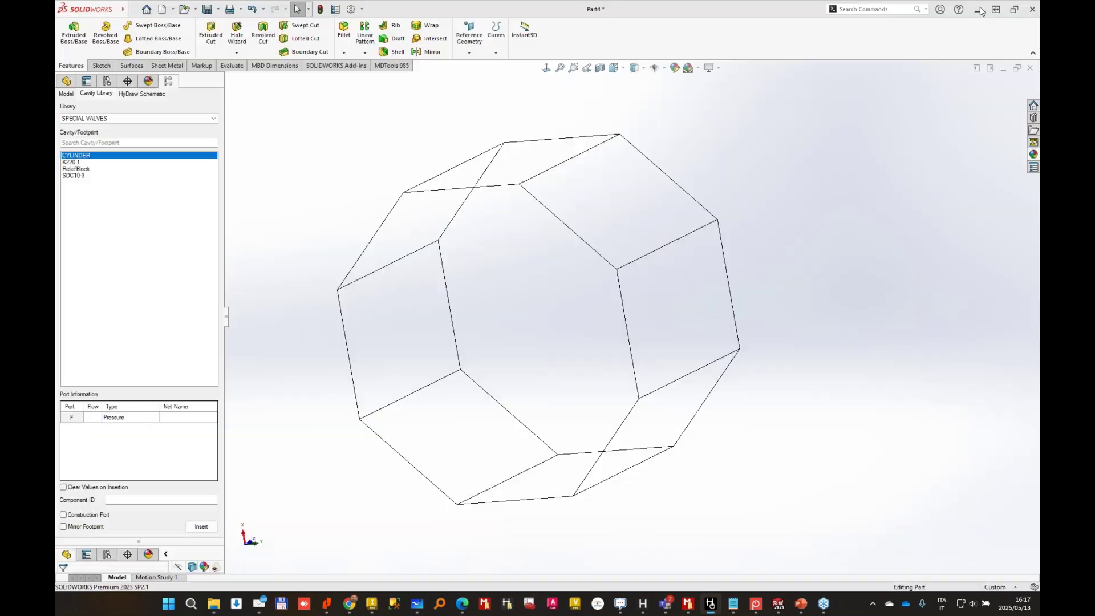
Assign component ID C1 to the CYLINDER cavity and net name C1 to its port F.
double_click(123, 501)
key("Caps_Lock")
left_click(190, 422)
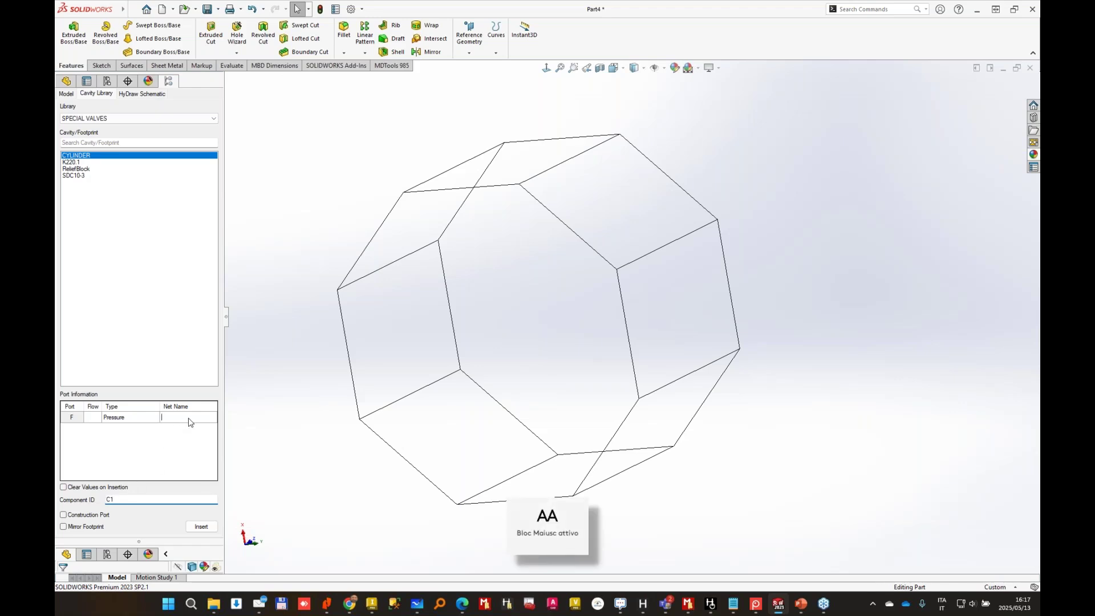
type("C1")
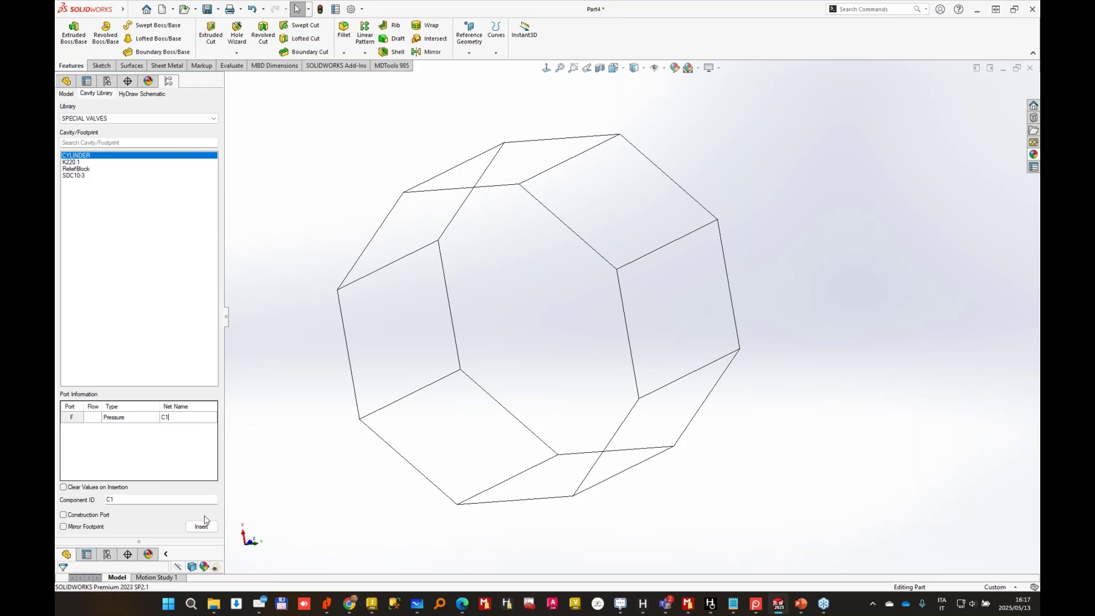
Start inserting the CYLINDER cavity as a mirrored footprint, choosing O-ring OR-6690 from all available sizes for port F's groove.
left_click(74, 529)
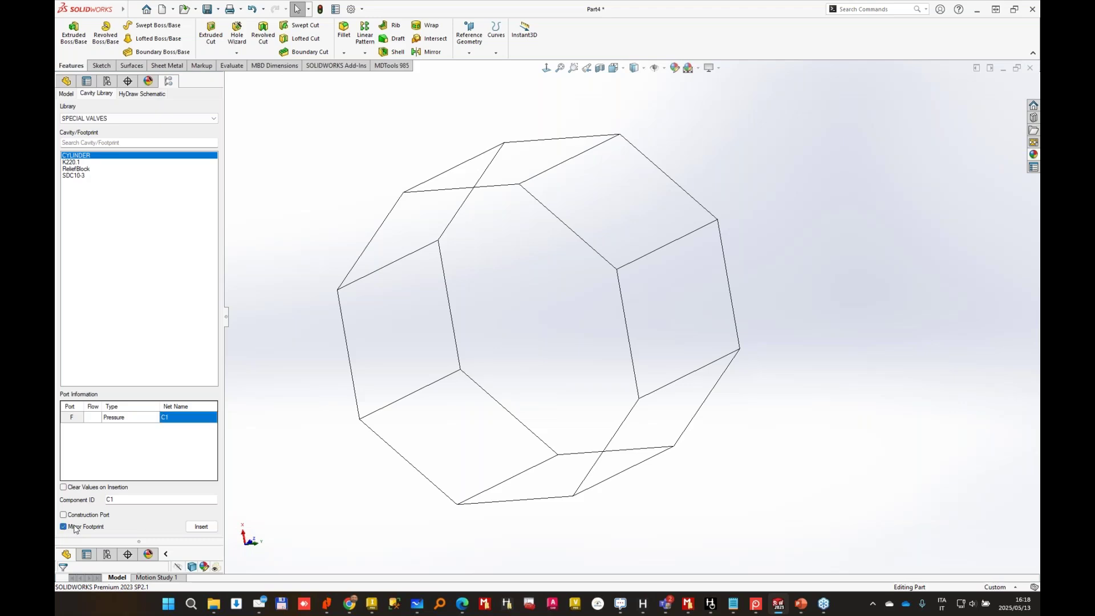
left_click(202, 527)
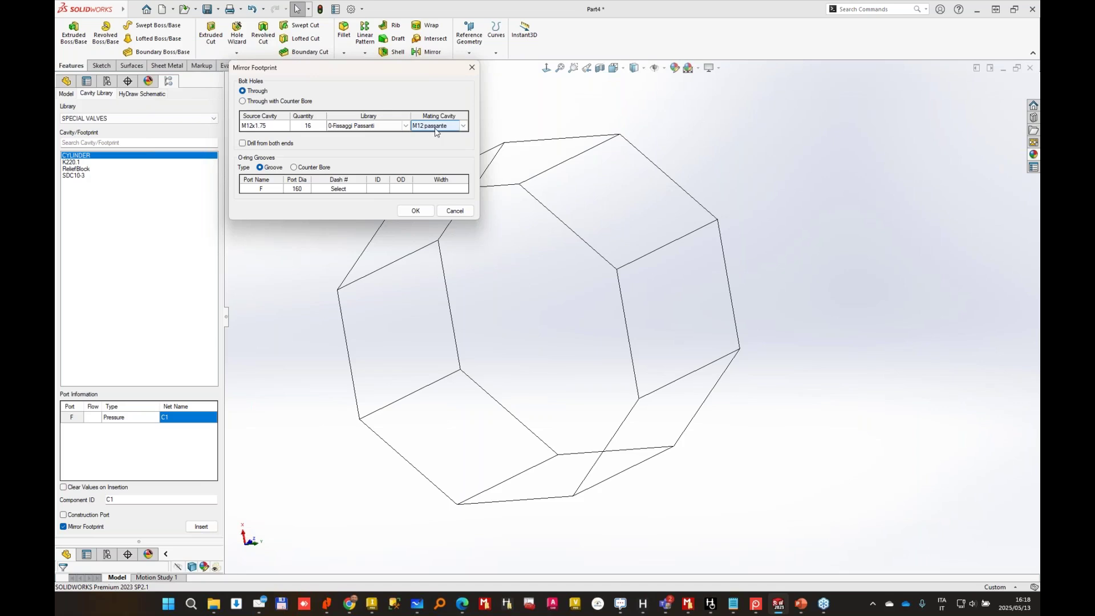
left_click(331, 190)
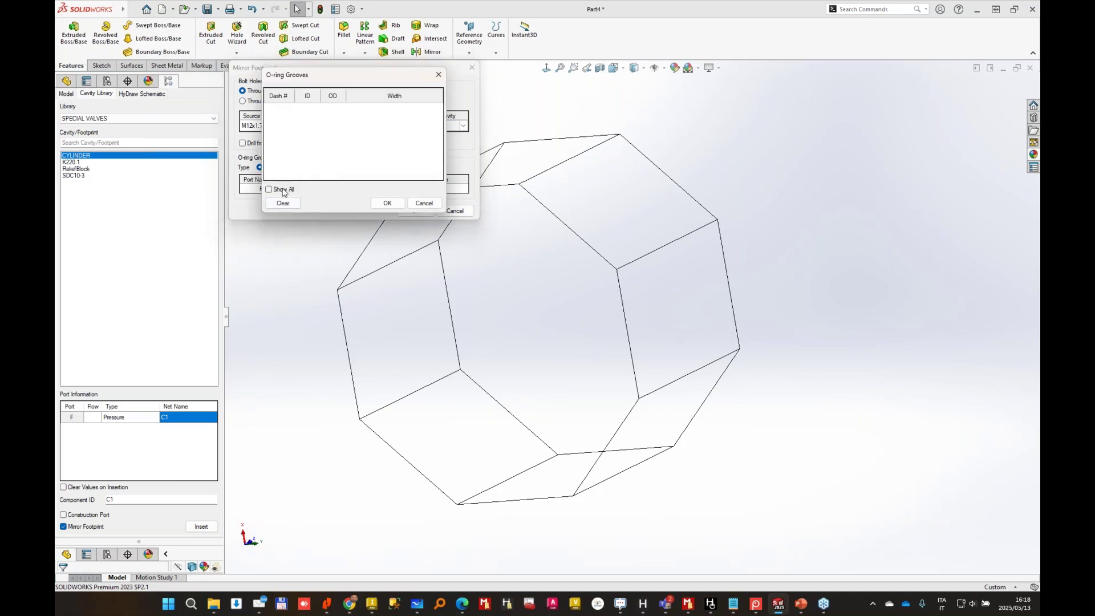
left_click(269, 190)
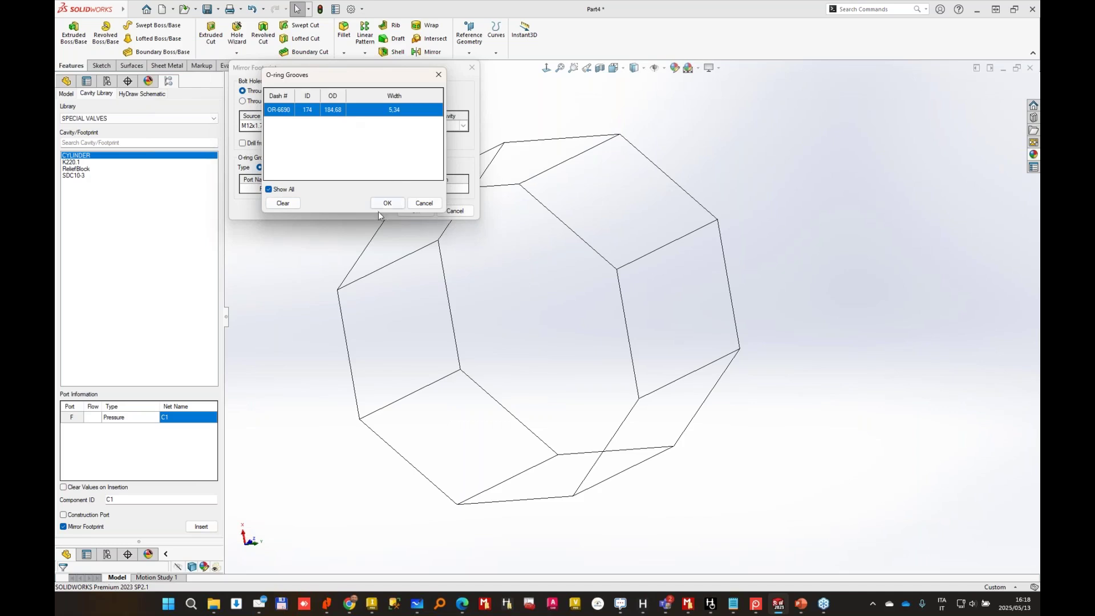
left_click(392, 203)
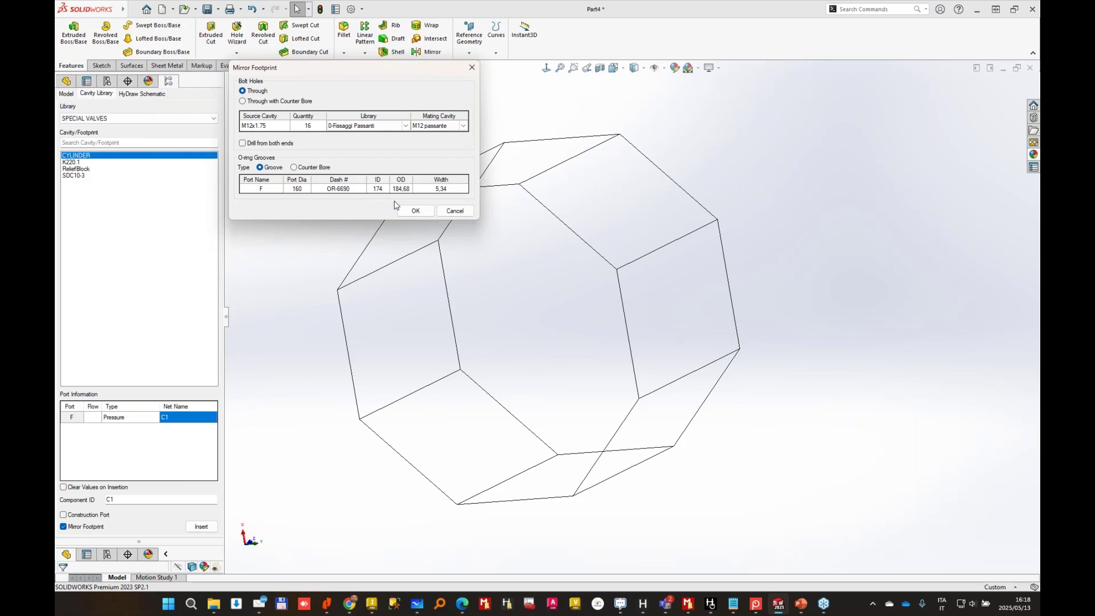
left_click(424, 211)
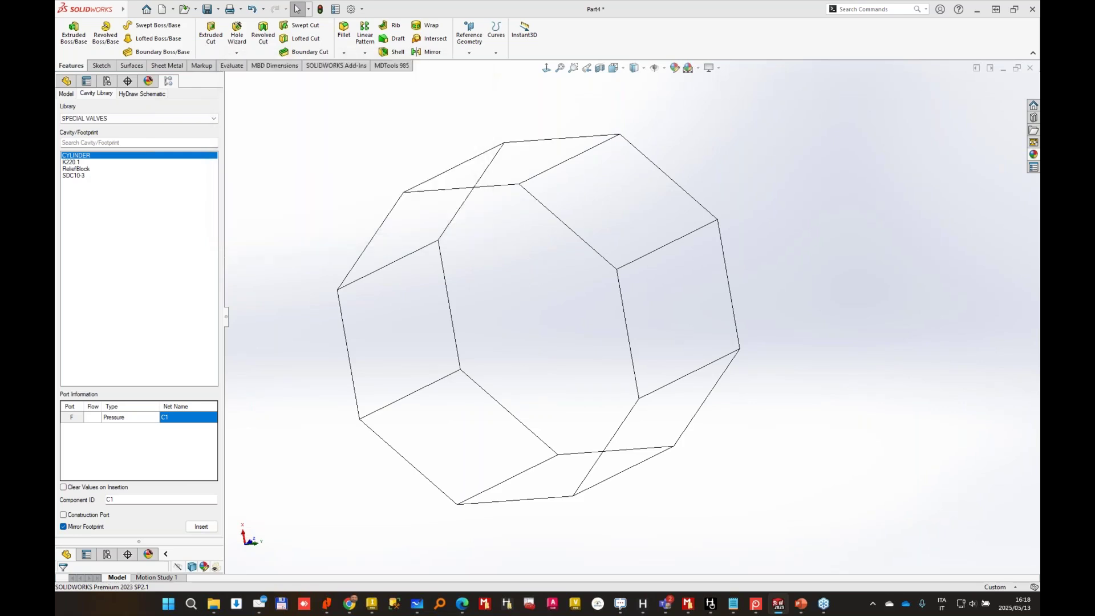
Place the mirrored CYLINDER footprint on the octagonal front face at X 0, Y 0.
left_click(478, 331)
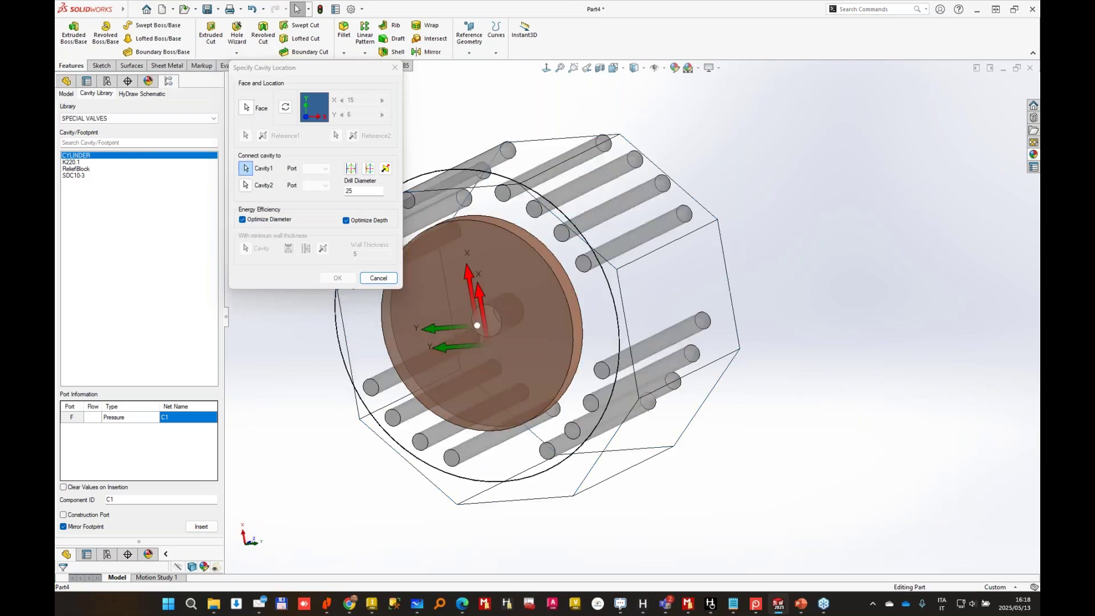
key("Tab")
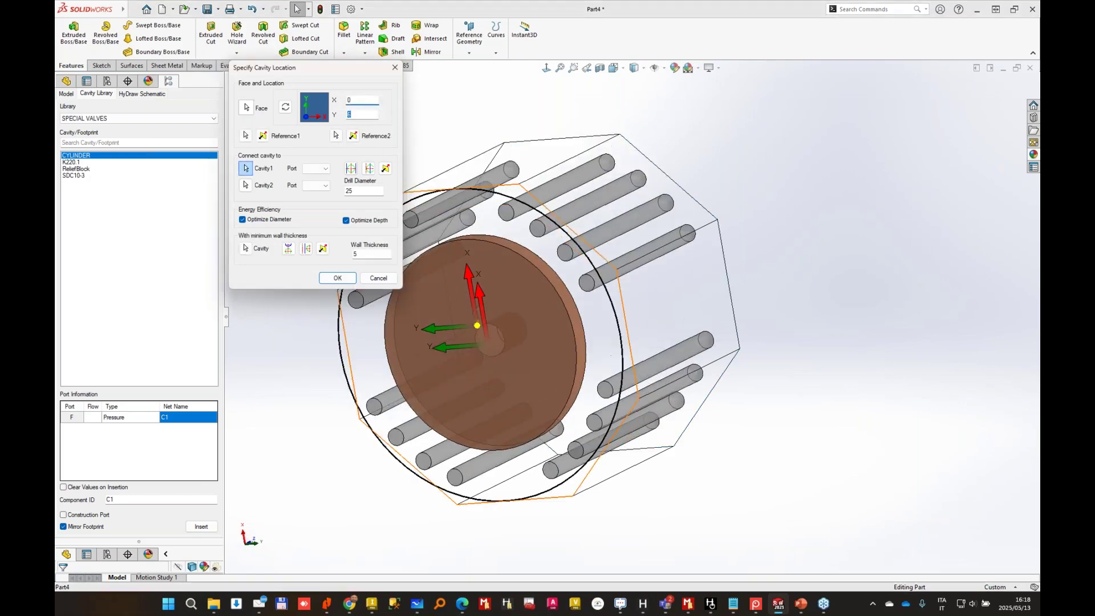
type("0")
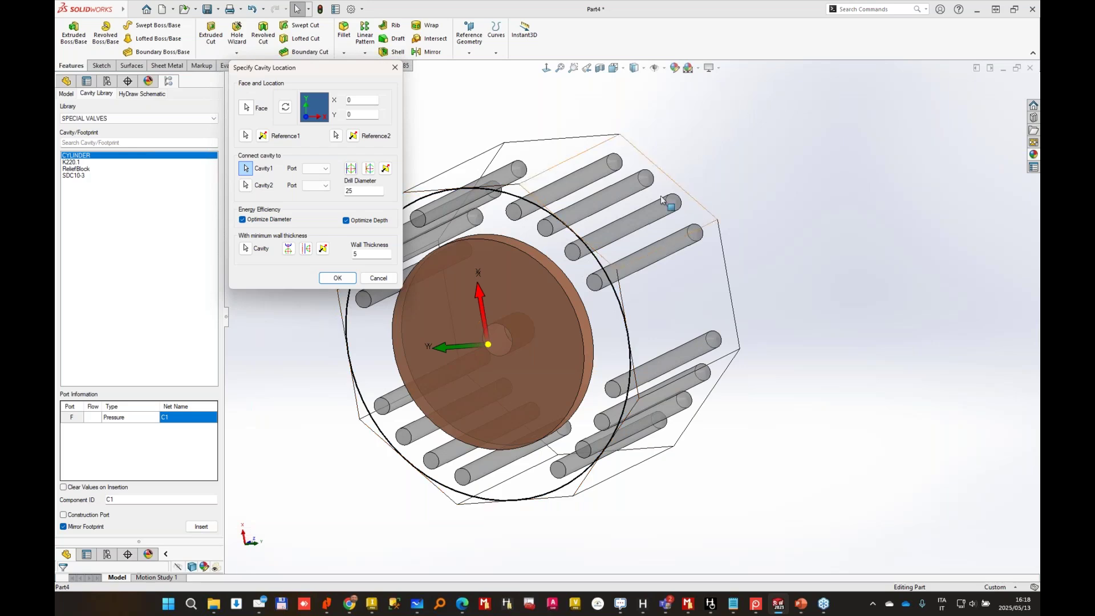
left_click(348, 279)
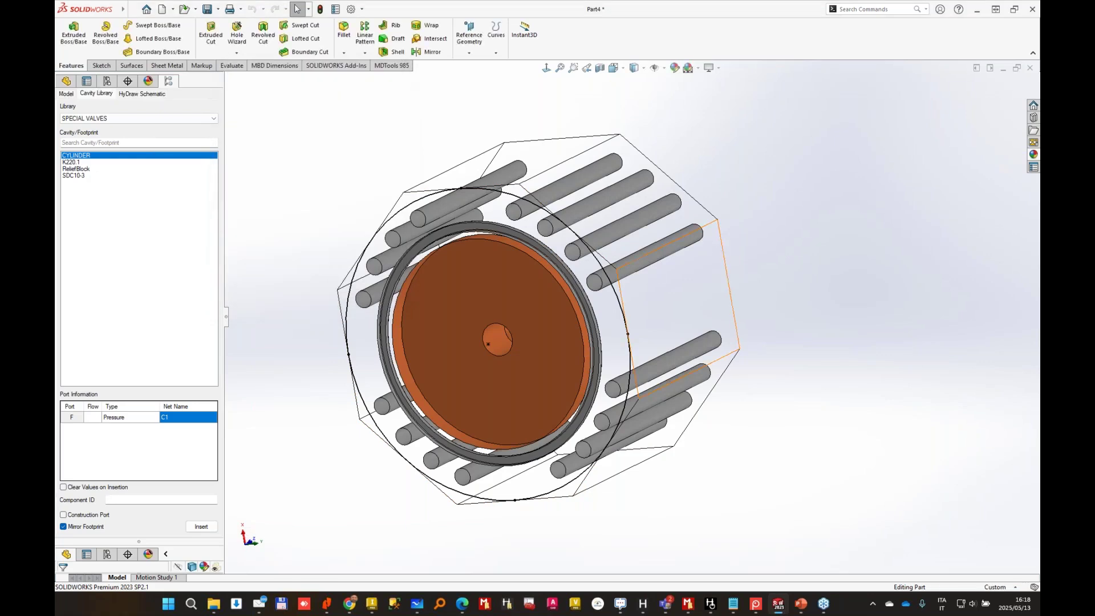
middle_click_drag(809, 275, 895, 235)
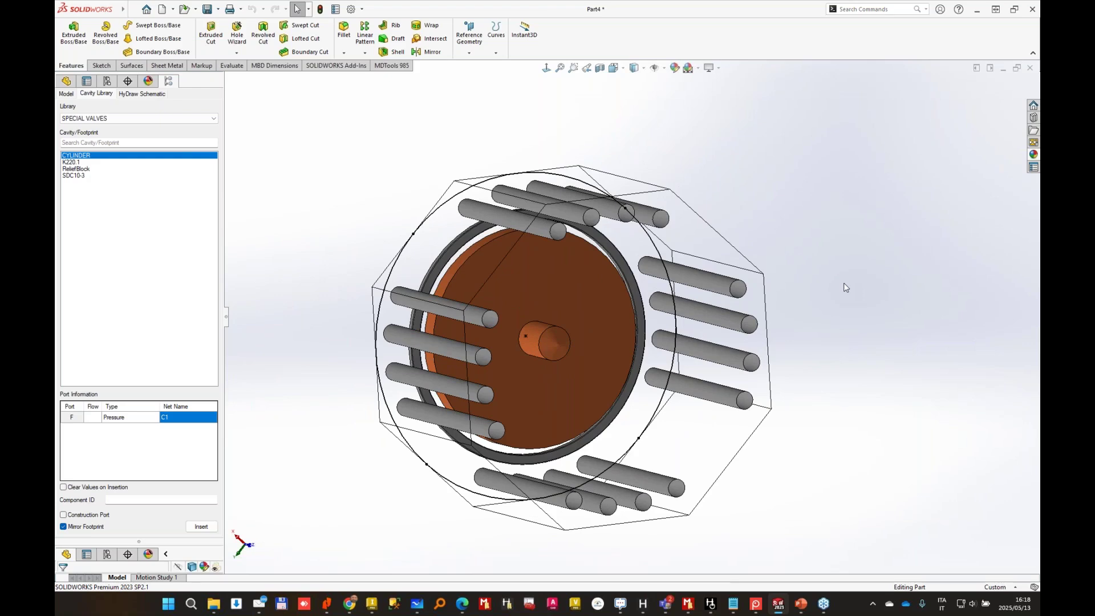
Switch to the HyDraw CAD circuit drawing and create a net list for the manifold.
left_click(714, 605)
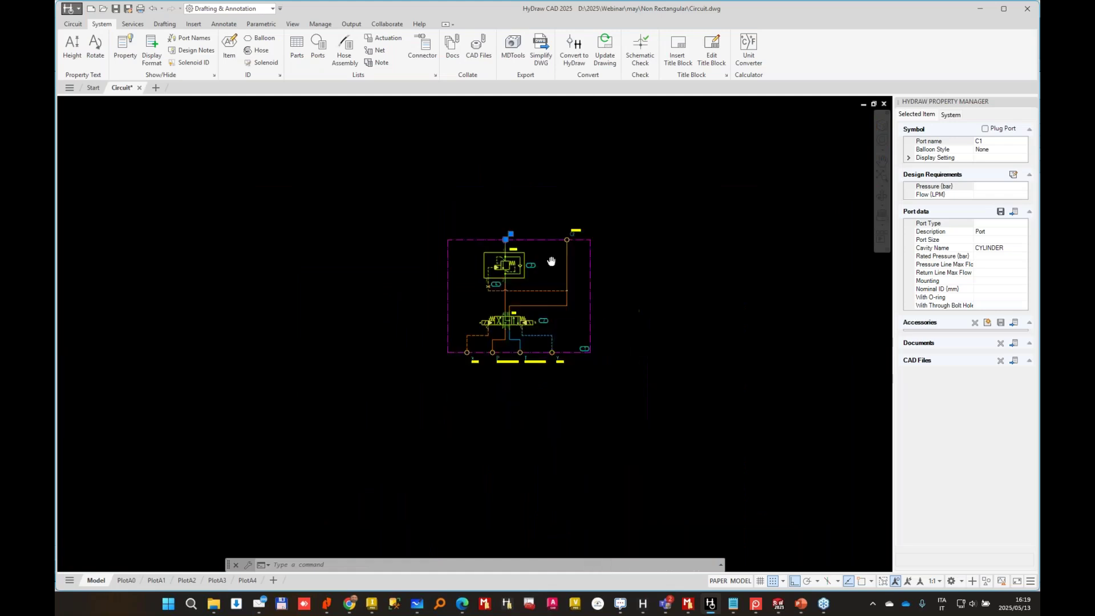
scroll(552, 260, "up", 4)
key("Escape")
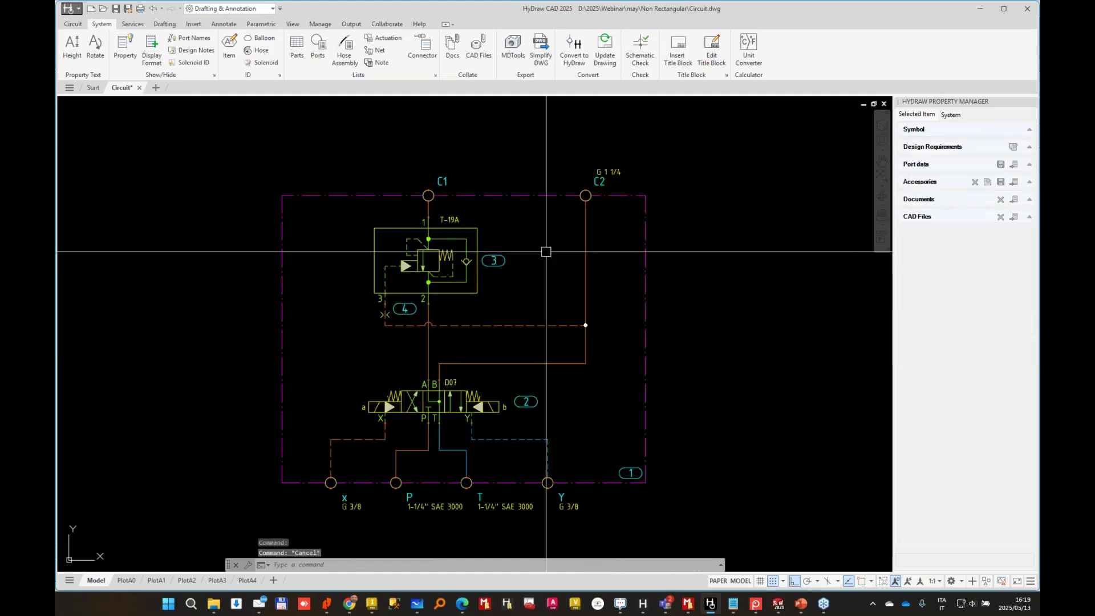
middle_click_drag(581, 273, 584, 242)
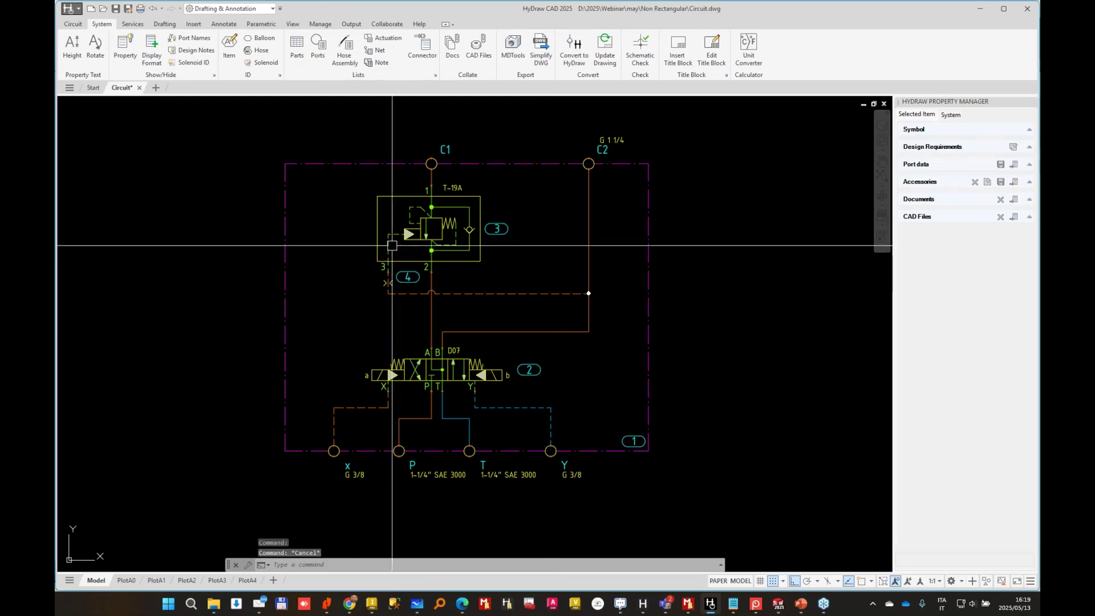
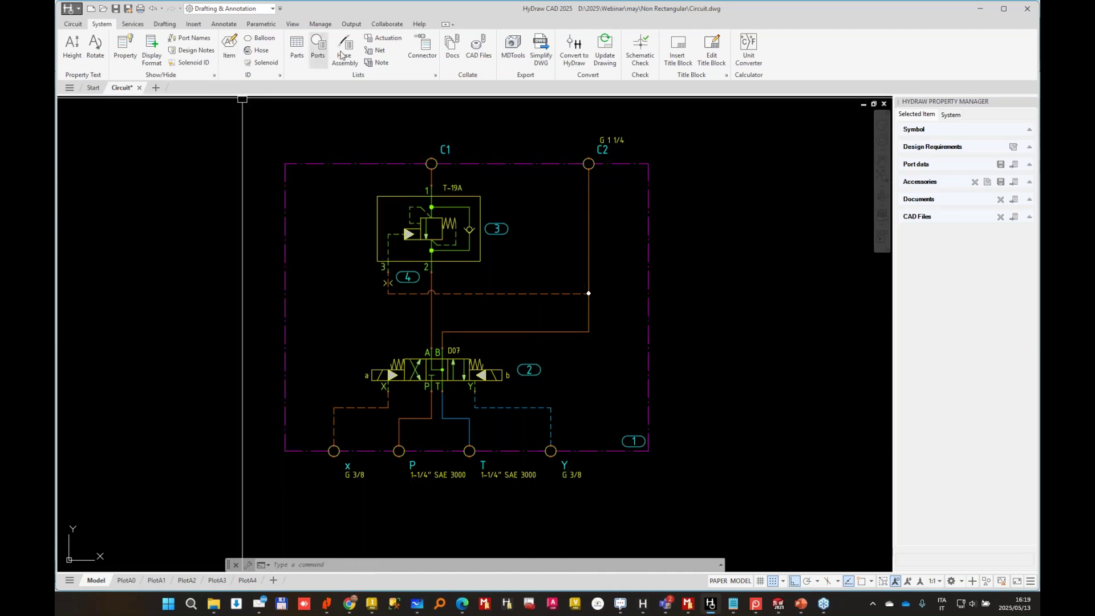
left_click(379, 52)
left_click(541, 163)
key("Return")
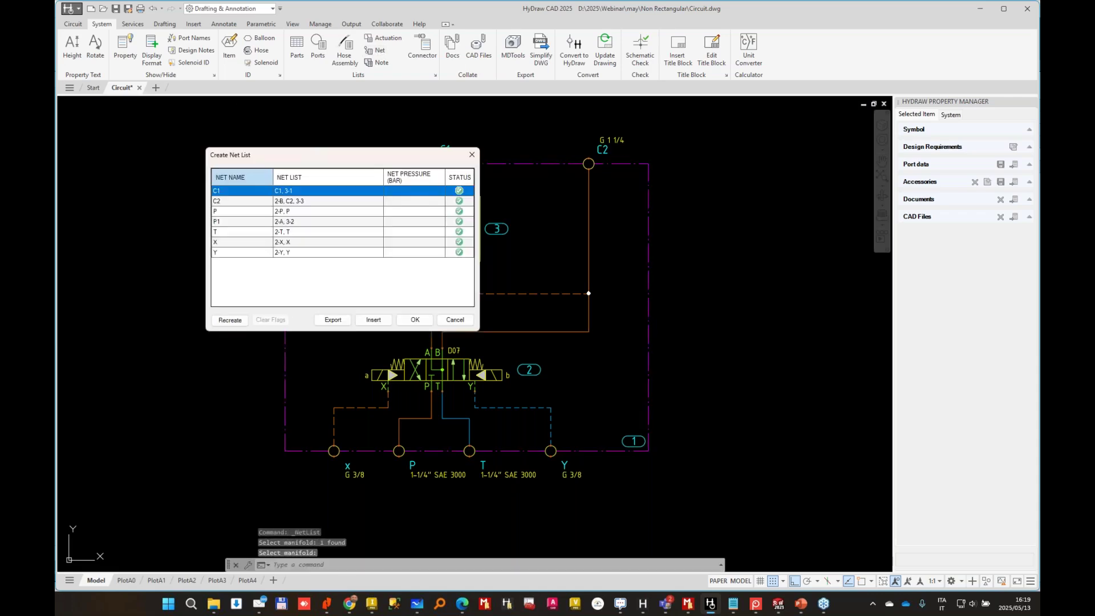
Trace the manifold's nets one by one on the circuit, from C1 and C2 through Y, and accept the net list.
left_click(239, 202)
left_click_drag(331, 155, 857, 214)
left_click(816, 249)
left_click(817, 260)
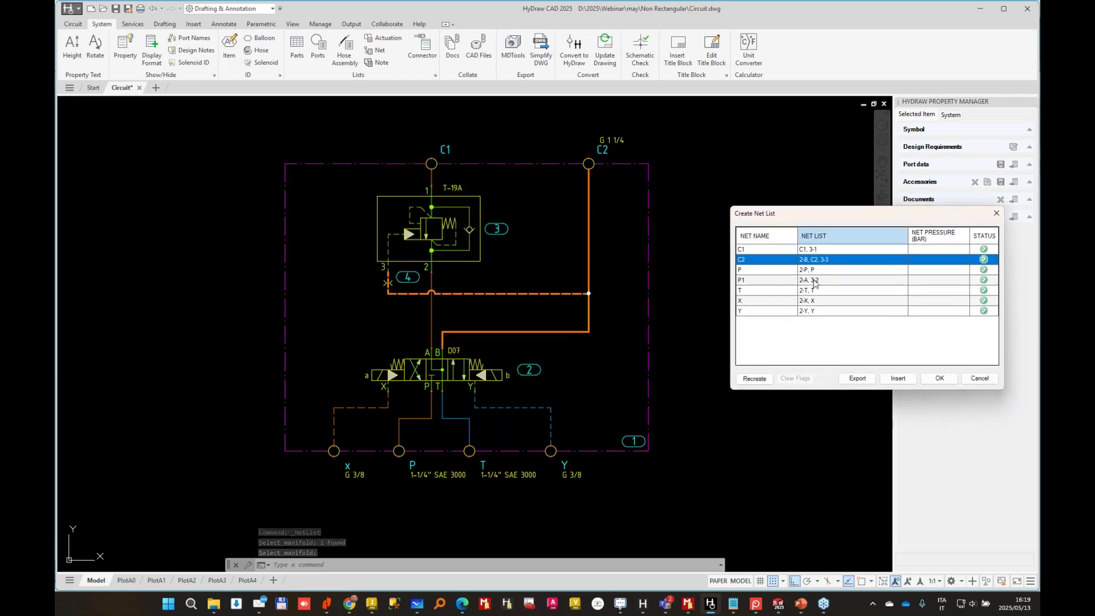
left_click(817, 270)
left_click(816, 281)
left_click(814, 300)
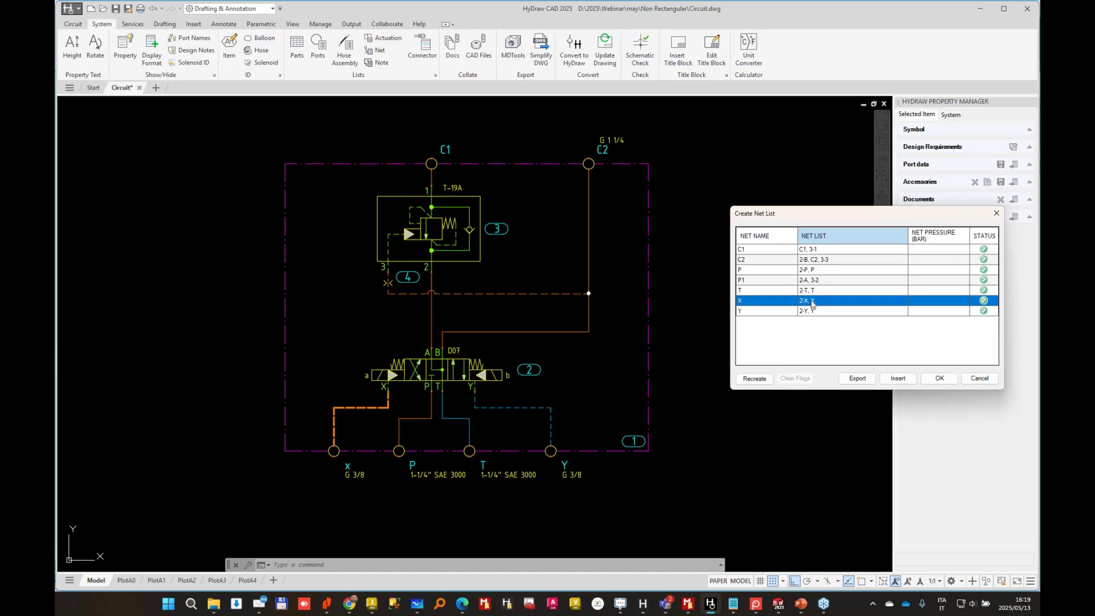
left_click(813, 291)
left_click(808, 311)
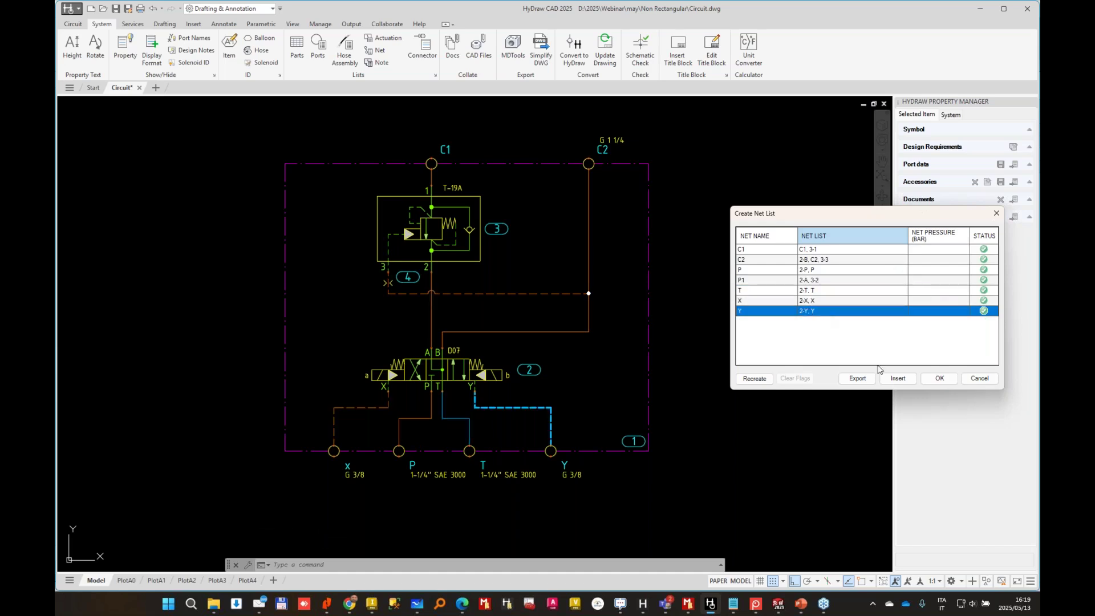
left_click(931, 378)
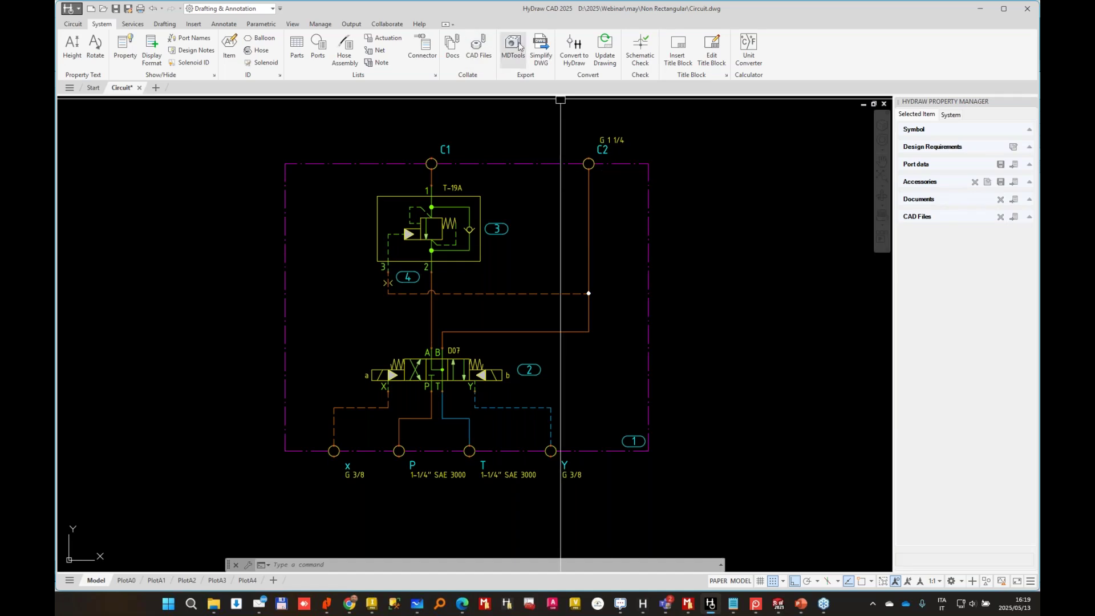
Export the manifold circuit to MDTools as an XML file named "Cylindrical manifold" in the Non Rectangular folder.
left_click(513, 46)
left_click(511, 165)
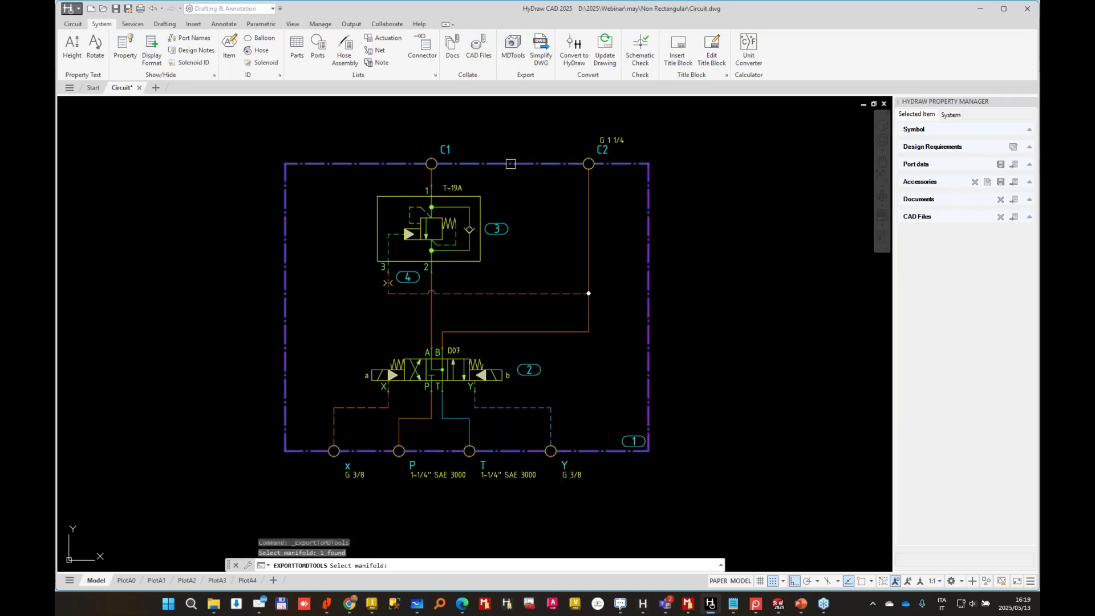
key("Return")
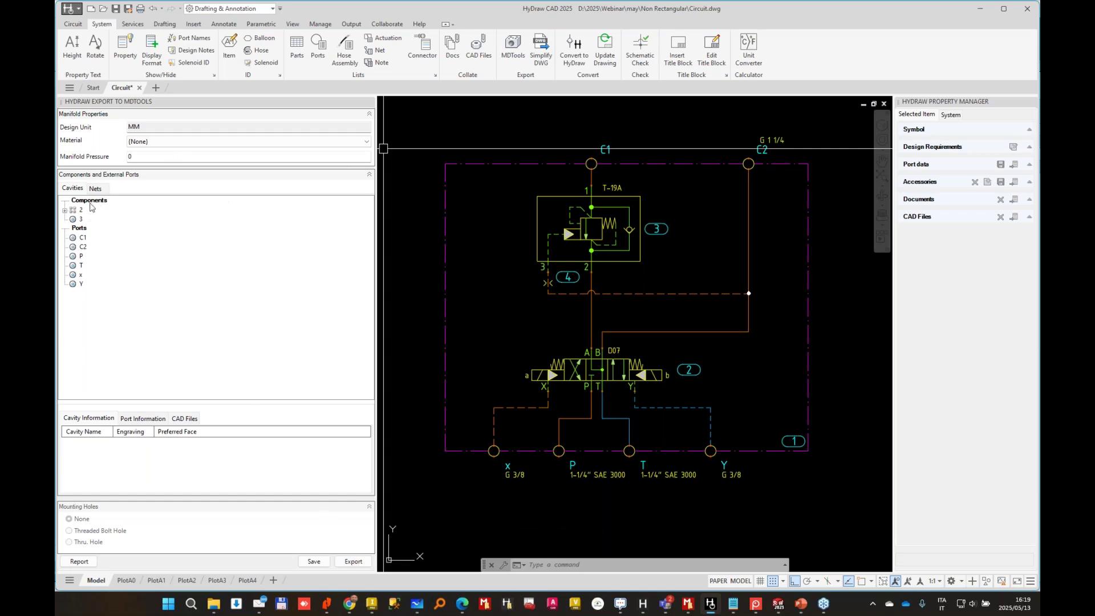
left_click(354, 559)
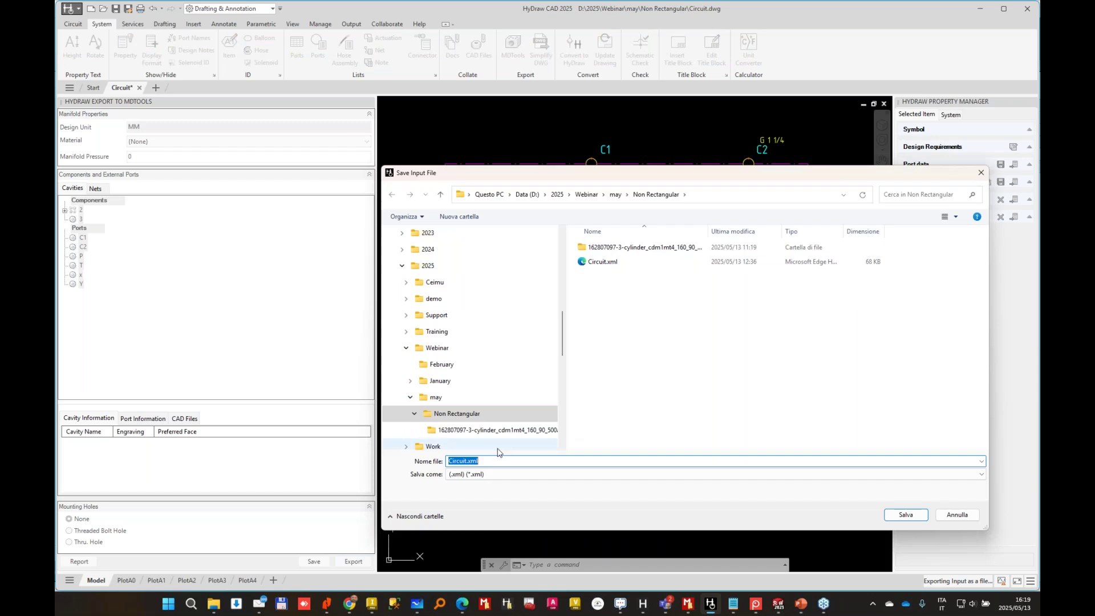
key("Caps_Lock")
type("Cyu")
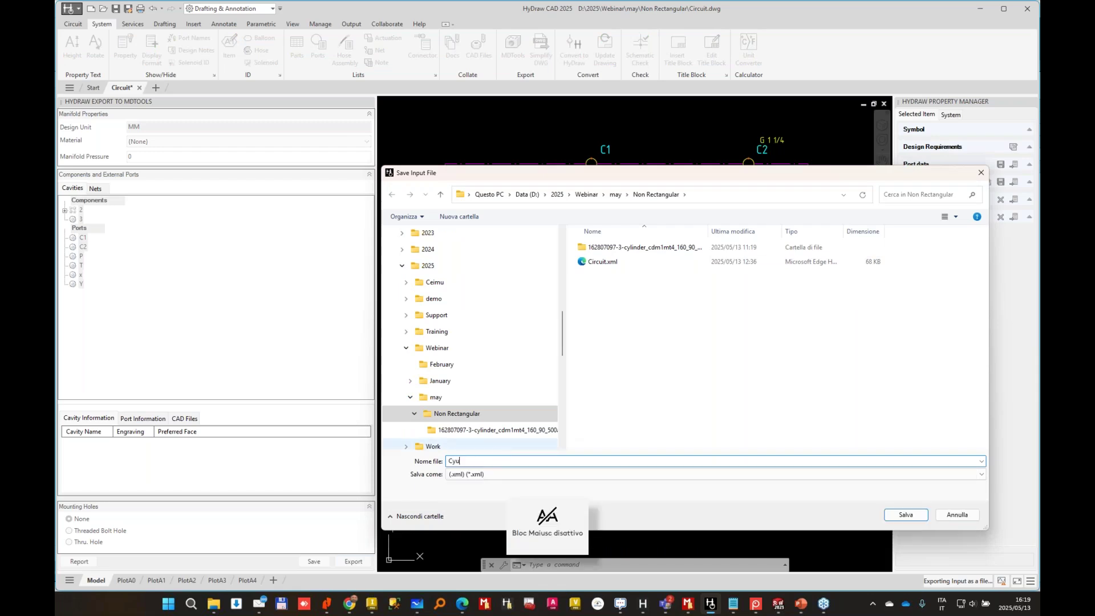
key("BackSpace")
type("lindrical manifold")
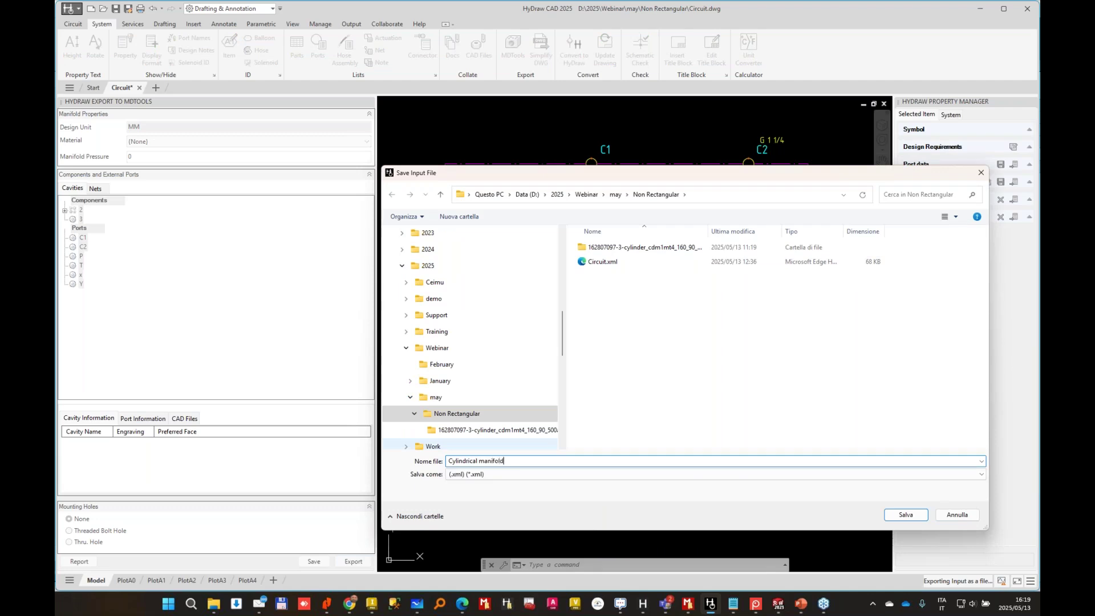
key("Return")
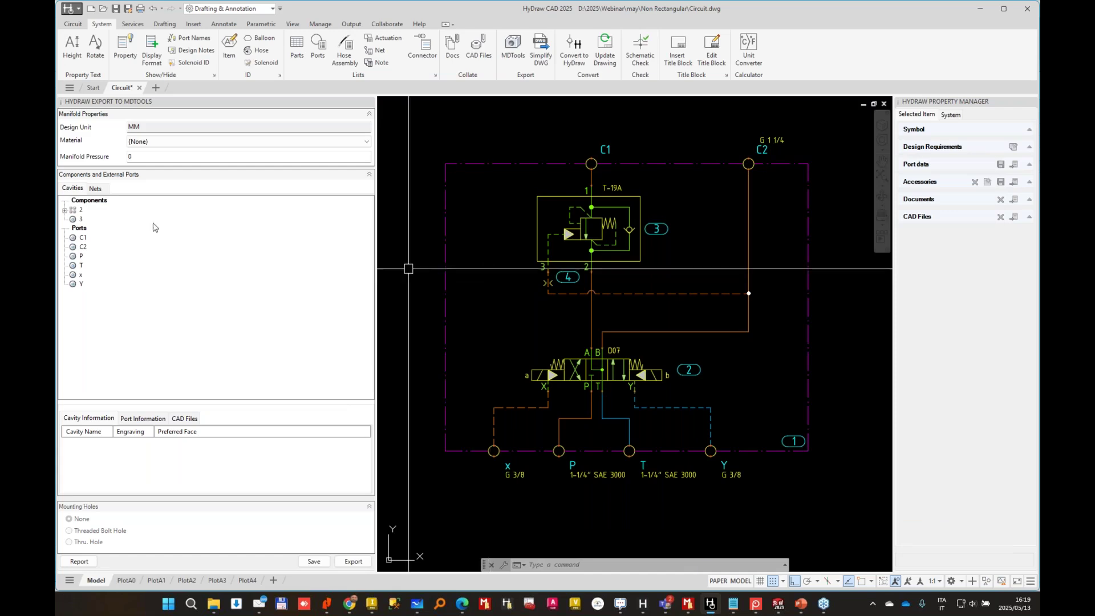
Examine the model data, T-19A cavity and attached CAD file of counterbalance valve 3.
left_click(599, 222)
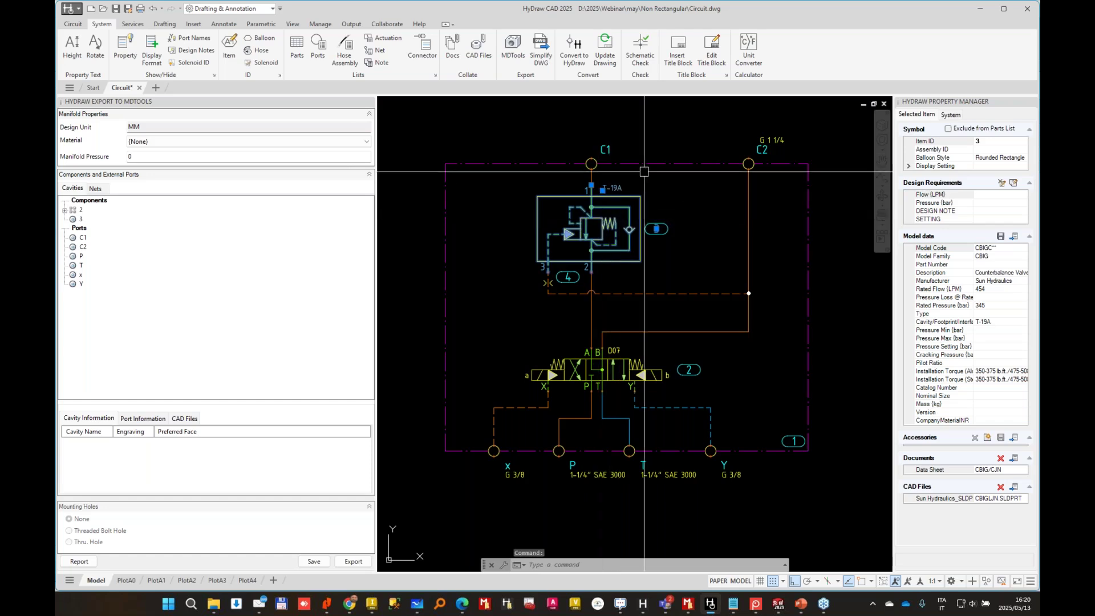
scroll(616, 188, "up", 8)
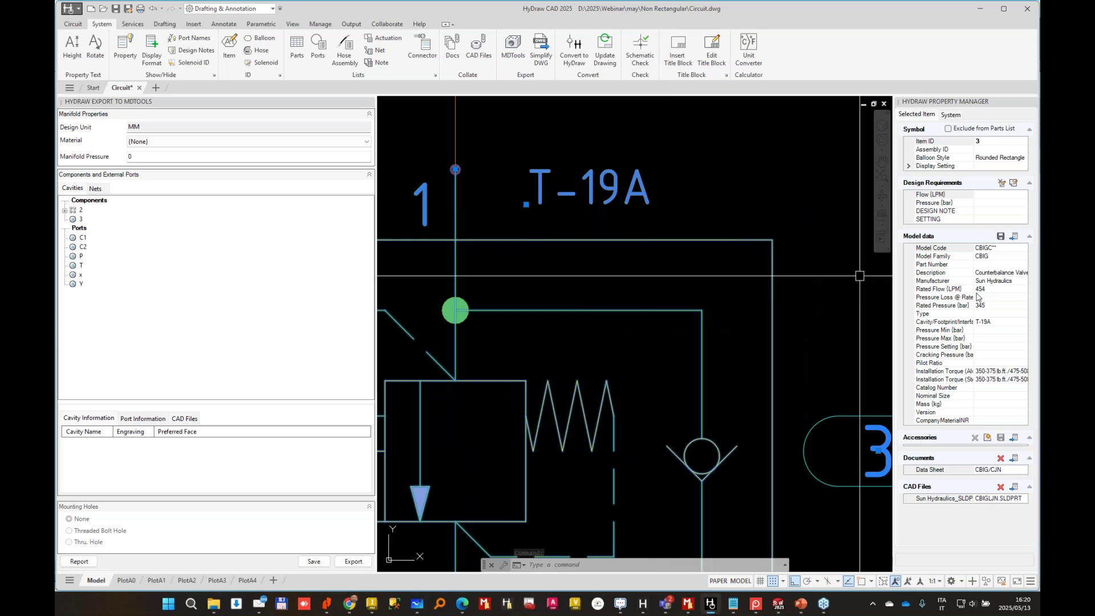
left_click(1026, 499)
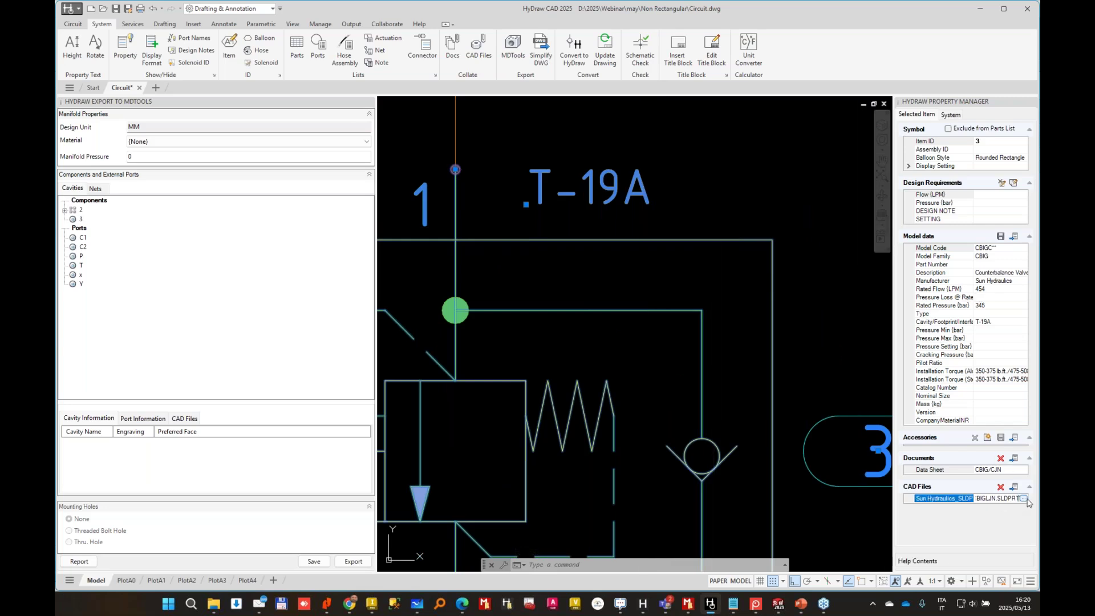
scroll(712, 285, "down", 5)
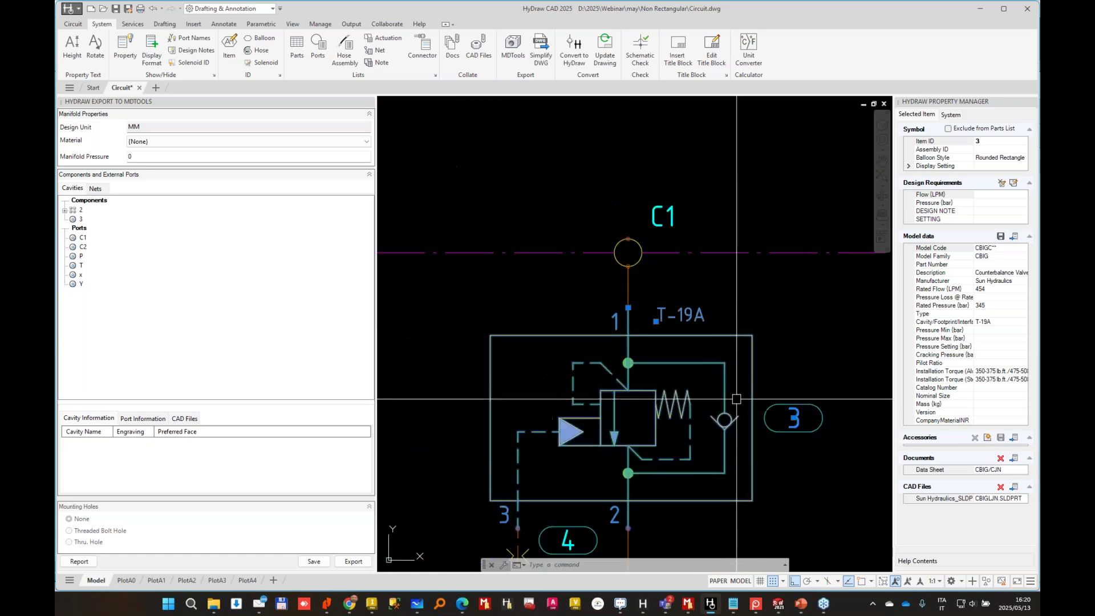
middle_click_drag(712, 285, 701, 185)
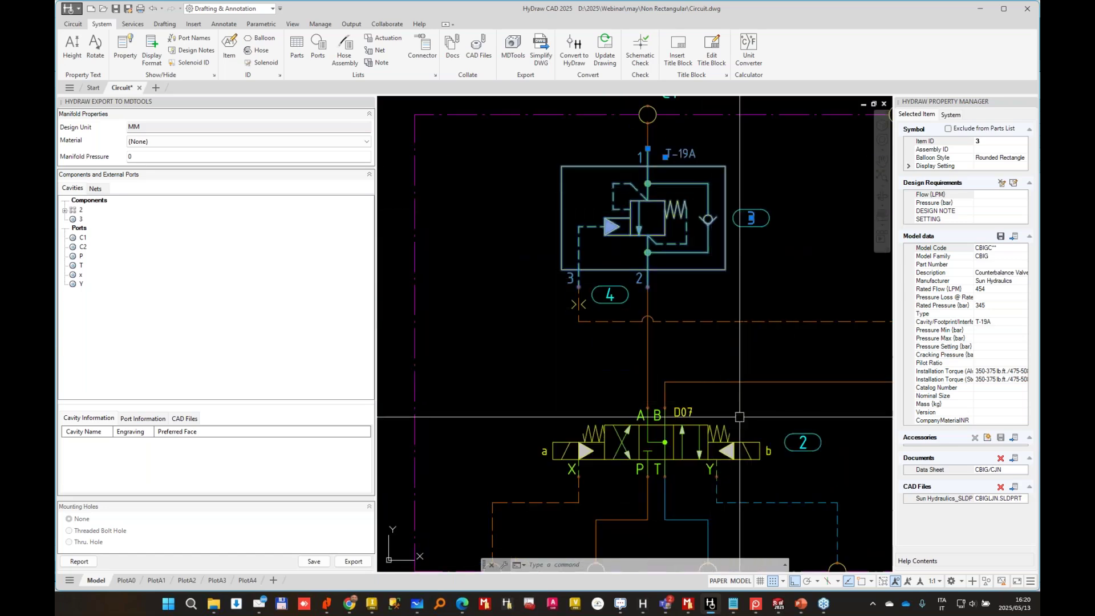
Examine the model data of directional control valve 2, including its D07 footprint and rated flow, and clear the selection.
middle_click_drag(719, 413, 773, 188)
left_click(617, 240)
scroll(677, 194, "up", 2)
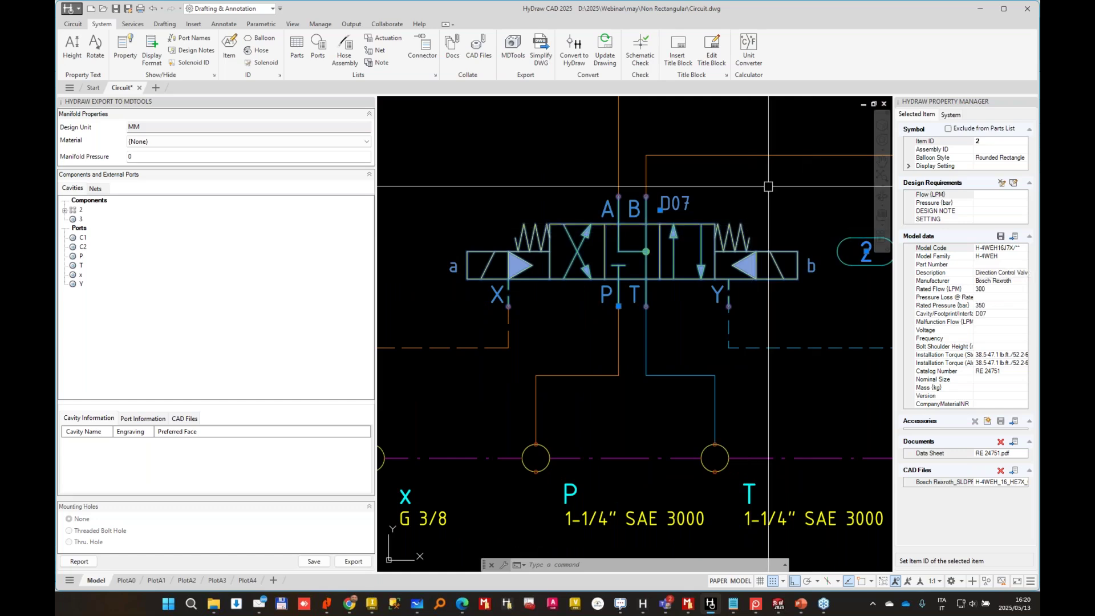
middle_click_drag(720, 227, 692, 221)
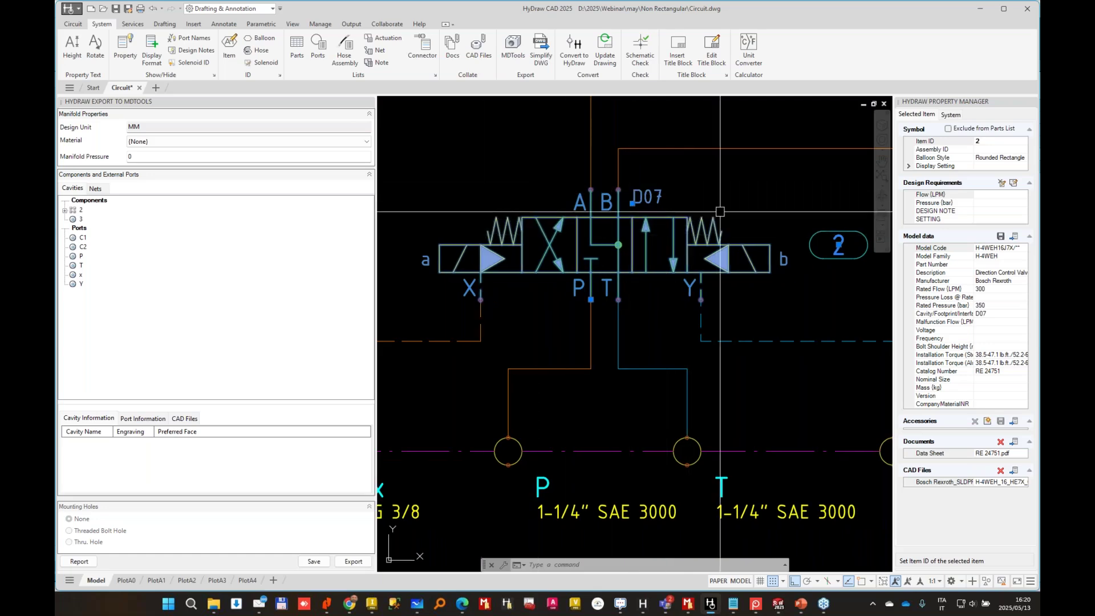
left_click(993, 289)
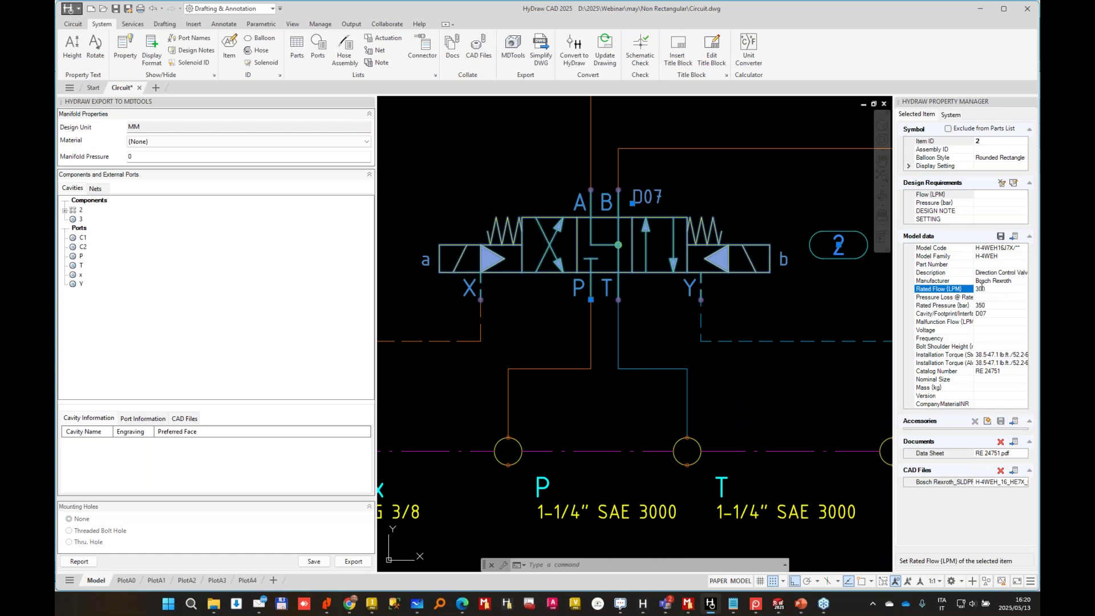
scroll(719, 318, "down", 5)
key("Escape")
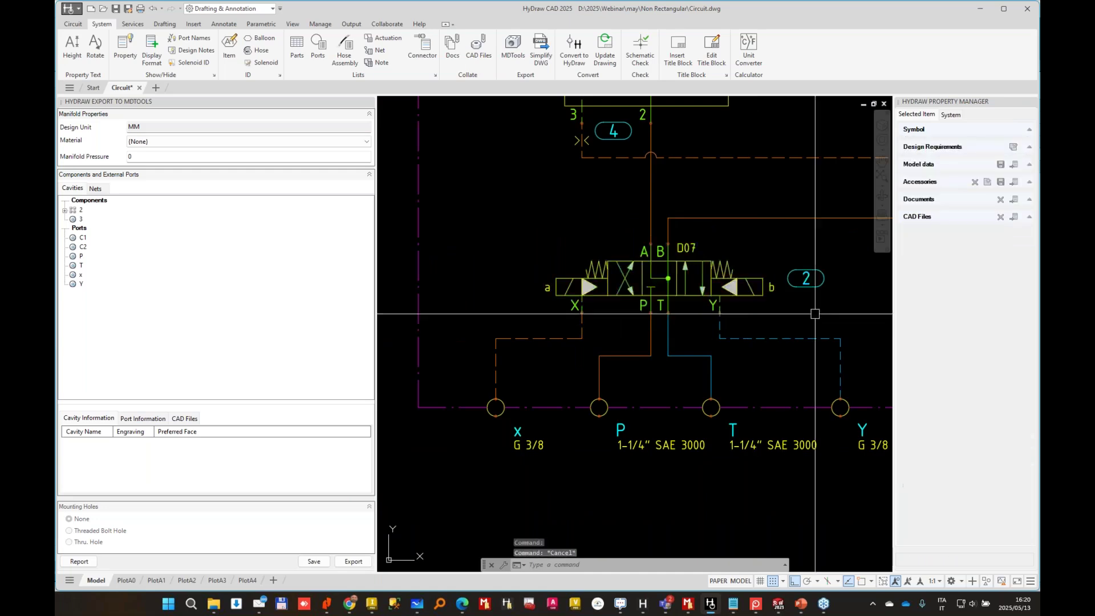
Examine the port sizes and port data of external ports C2, P, T, x and Y on the circuit.
mouse_move(672, 364)
middle_mouse_down()
mouse_move(741, 379)
mouse_move(805, 413)
middle_mouse_up()
scroll(670, 438, "down", 2)
middle_click_drag(781, 273, 580, 328)
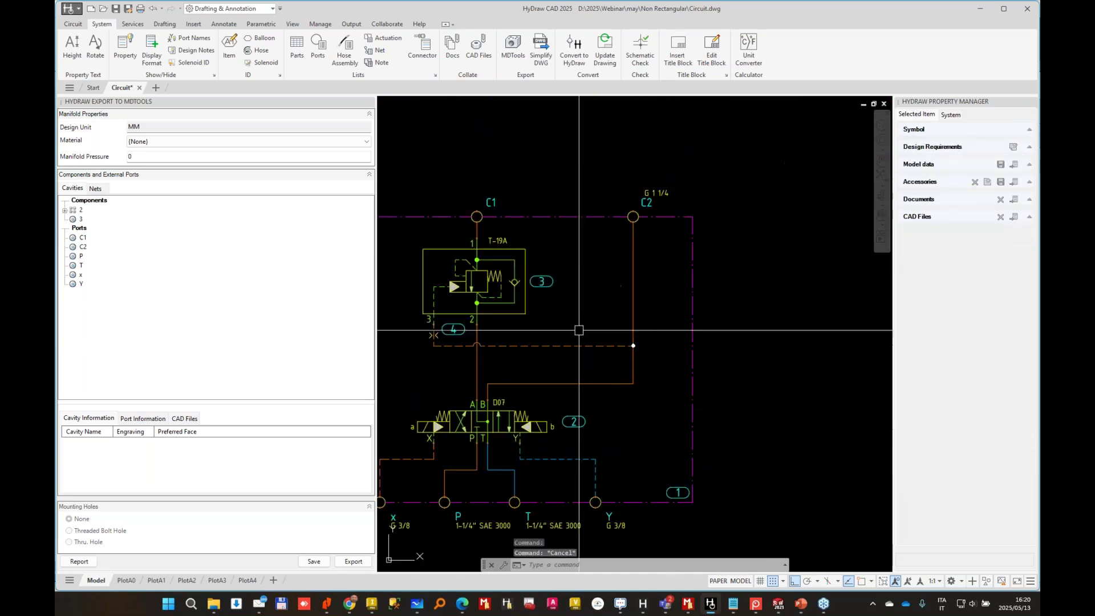
scroll(658, 215, "up", 2)
scroll(658, 216, "up", 2)
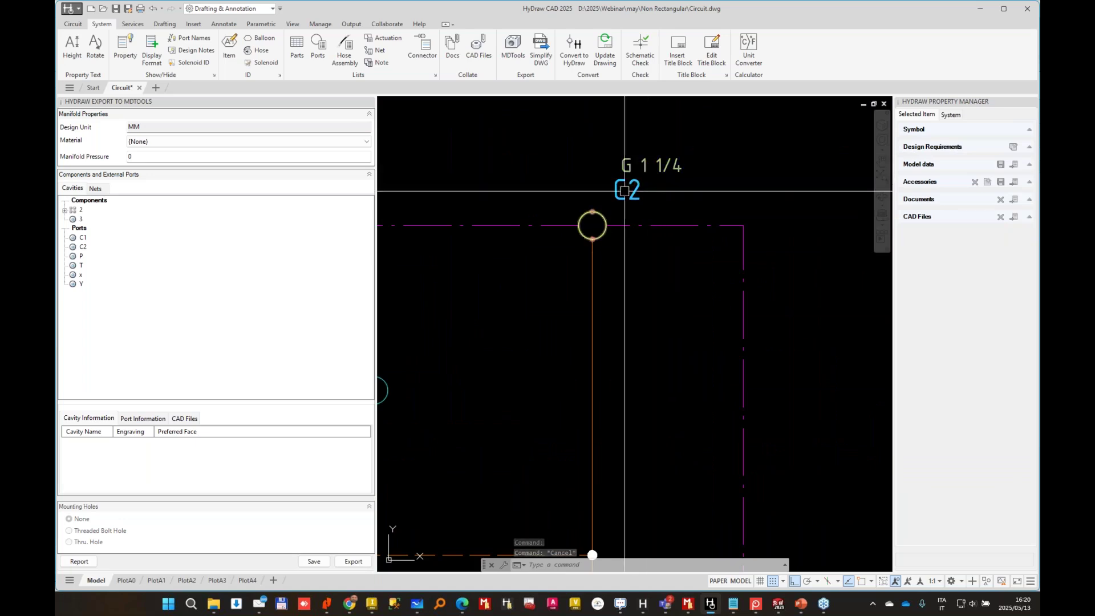
scroll(585, 371, "down", 4)
middle_click_drag(551, 431, 719, 210)
scroll(610, 395, "up", 4)
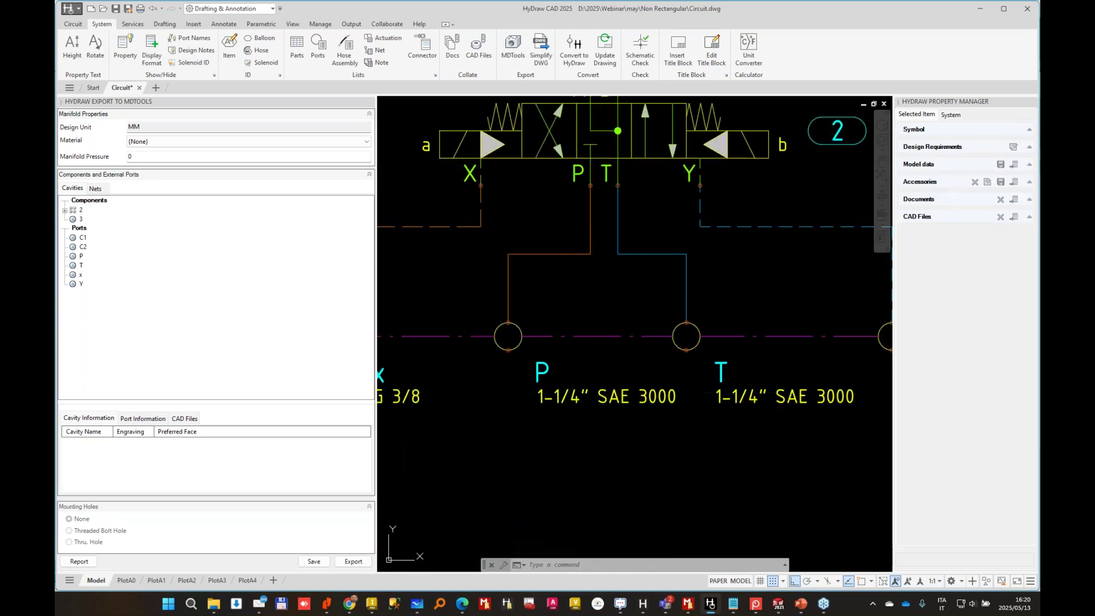
left_click(607, 394)
scroll(738, 392, "down", 3)
left_click(492, 358)
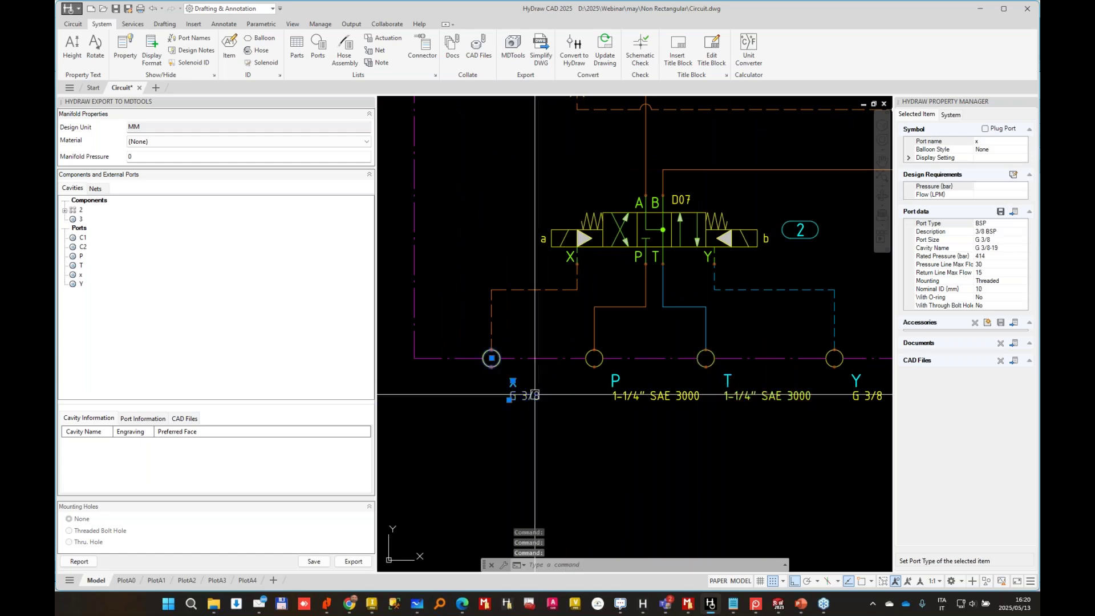
left_click(866, 393)
scroll(765, 266, "down", 2)
middle_click_drag(765, 266, 697, 418)
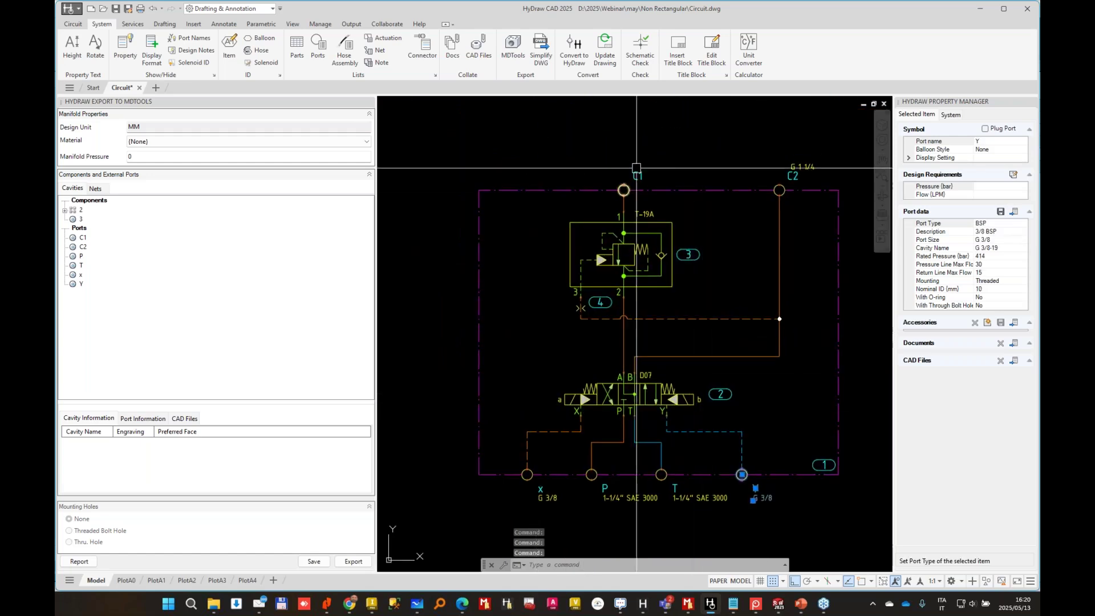
Examine the port data of C1, including its assigned cavity name.
scroll(637, 157, "up", 2)
left_click(637, 190)
left_click(615, 212)
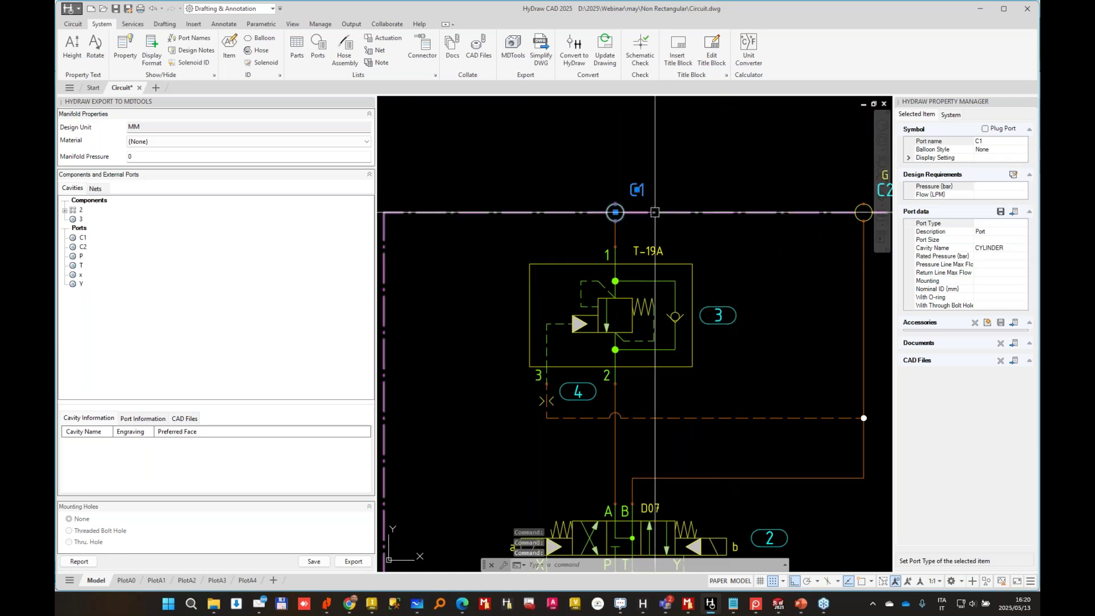
left_click(1004, 251)
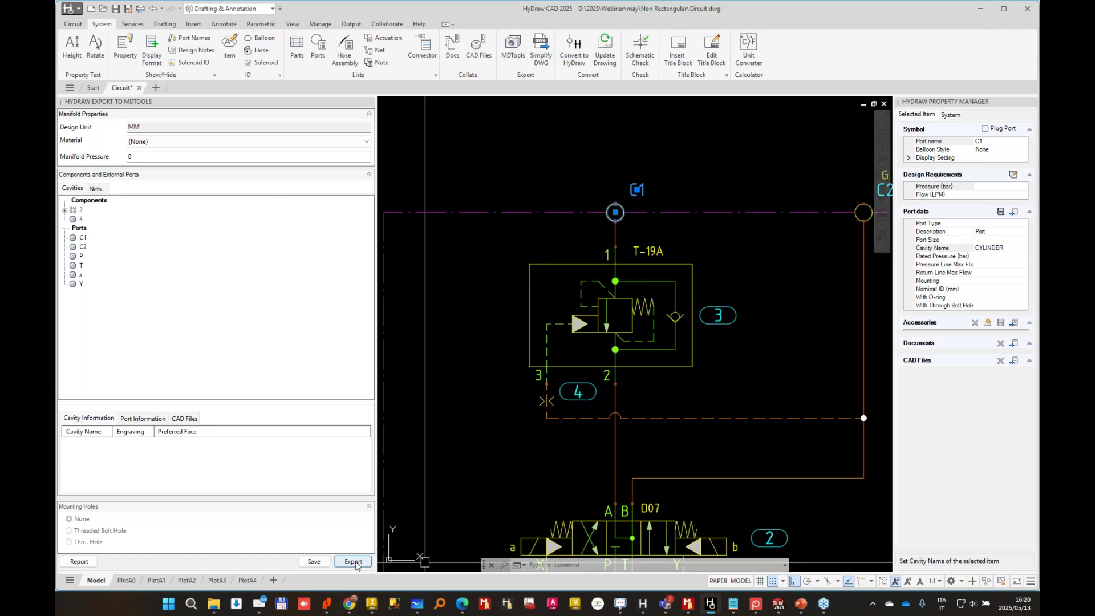
Switch to SOLIDWORKS and load the HyDraw schematic file "Cylindrical manifold.xml" into MDTools.
left_click(983, 8)
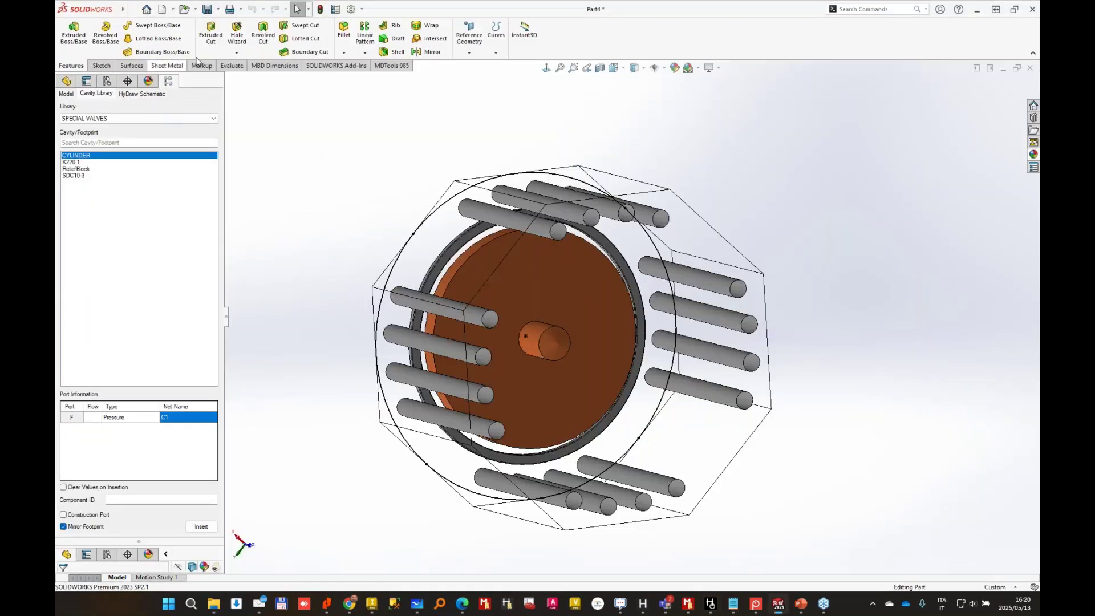
left_click(150, 95)
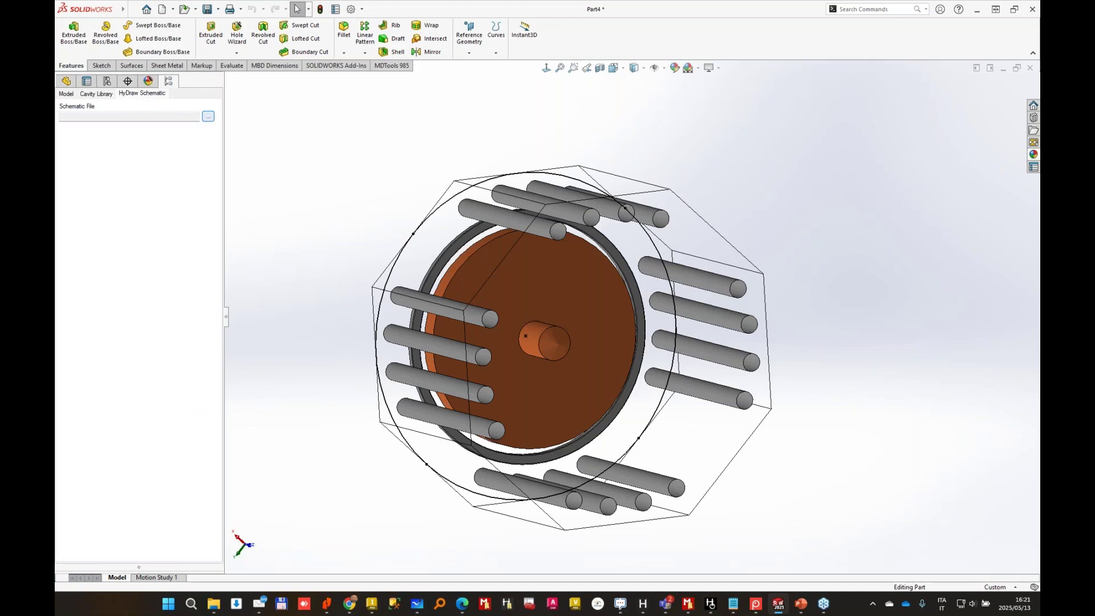
left_click(209, 117)
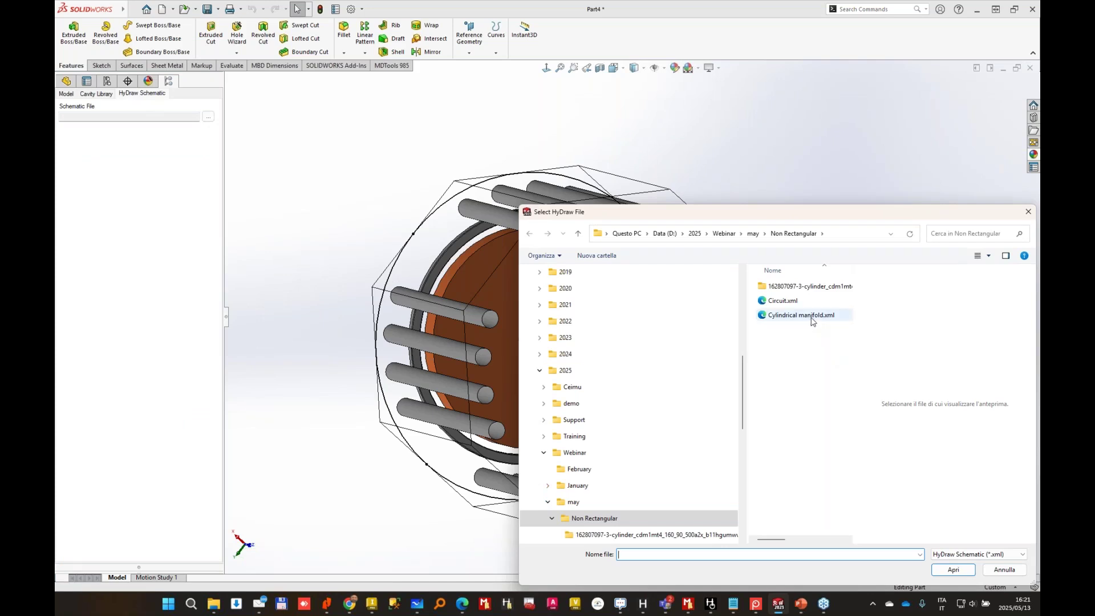
double_click(810, 315)
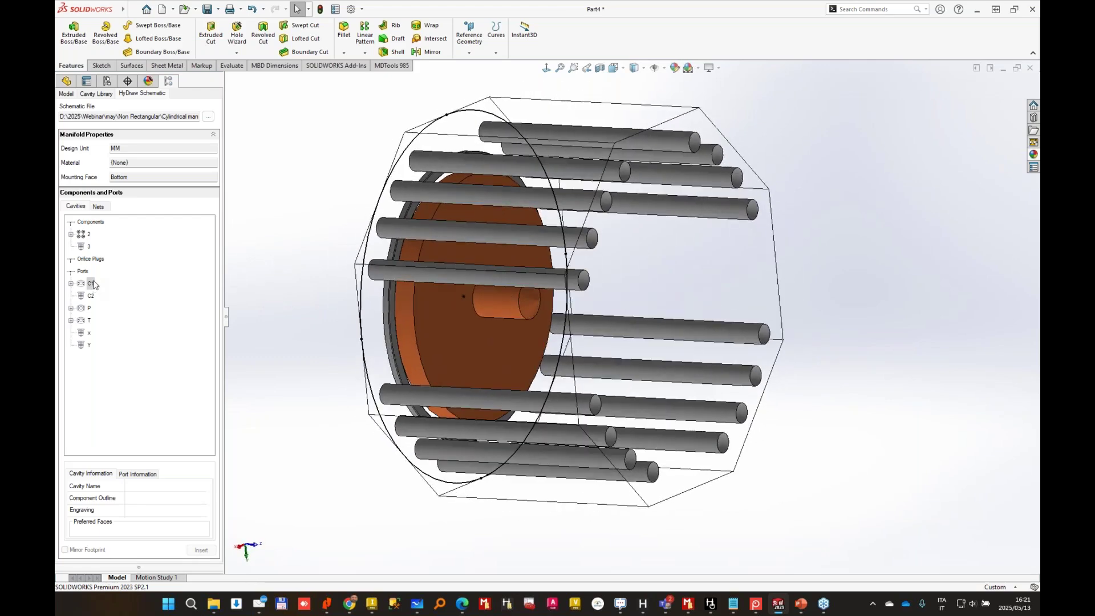
Highlight the inserted C1 footprint in the model's cavity list and return to the loaded HyDraw schematic.
left_click(67, 93)
left_click(84, 133)
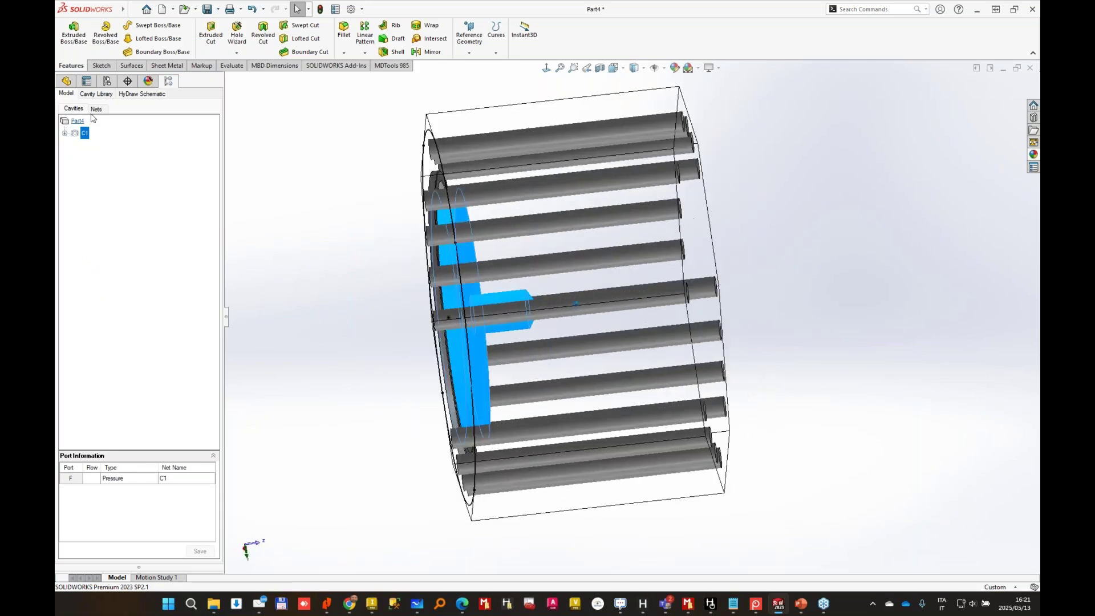
left_click(132, 96)
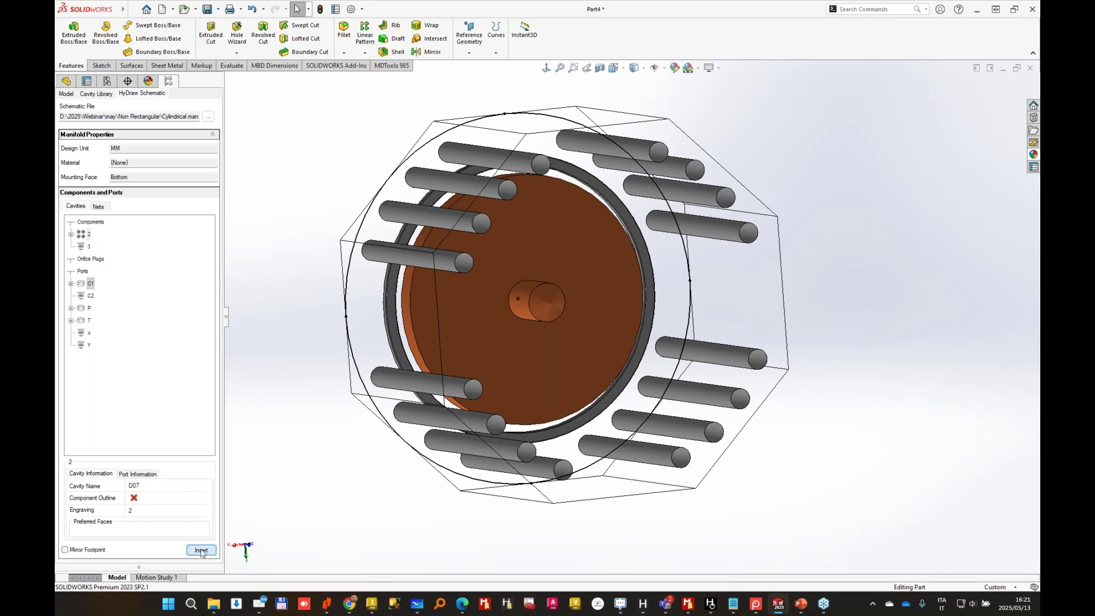
Try to insert component 2's D07 footprint into the octagonal manifold at X -48, Y -34.
left_click(201, 550)
left_click(577, 317)
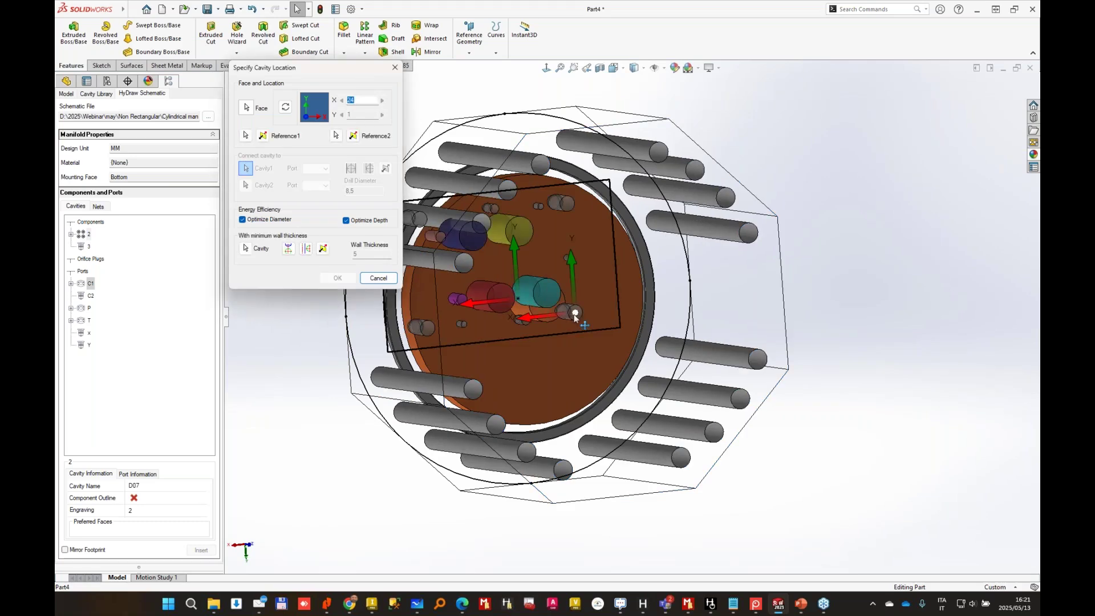
left_click_drag(576, 316, 686, 363)
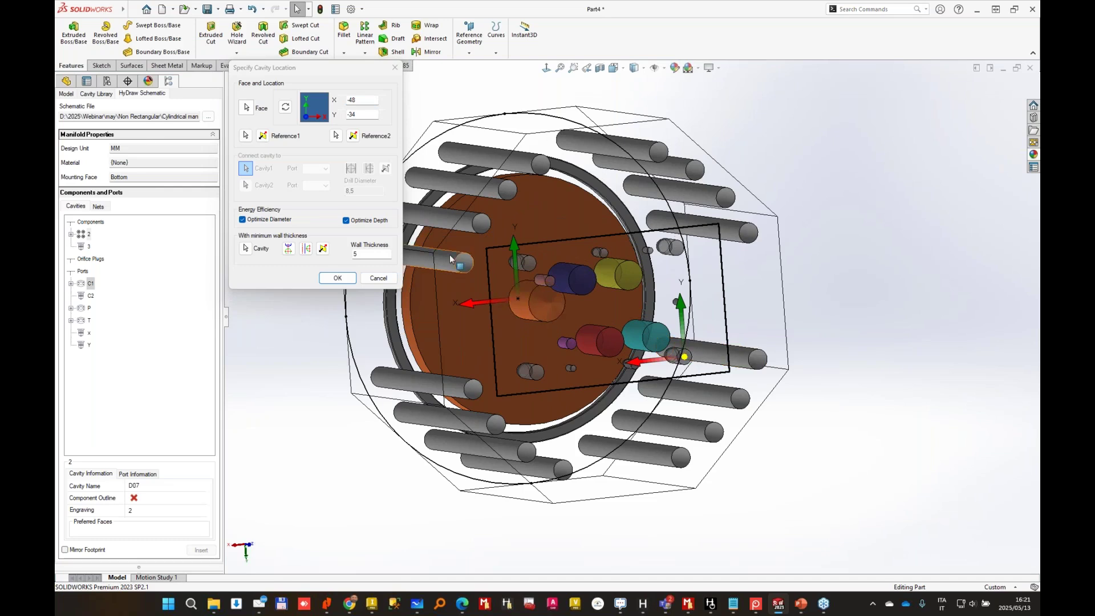
left_click(337, 278)
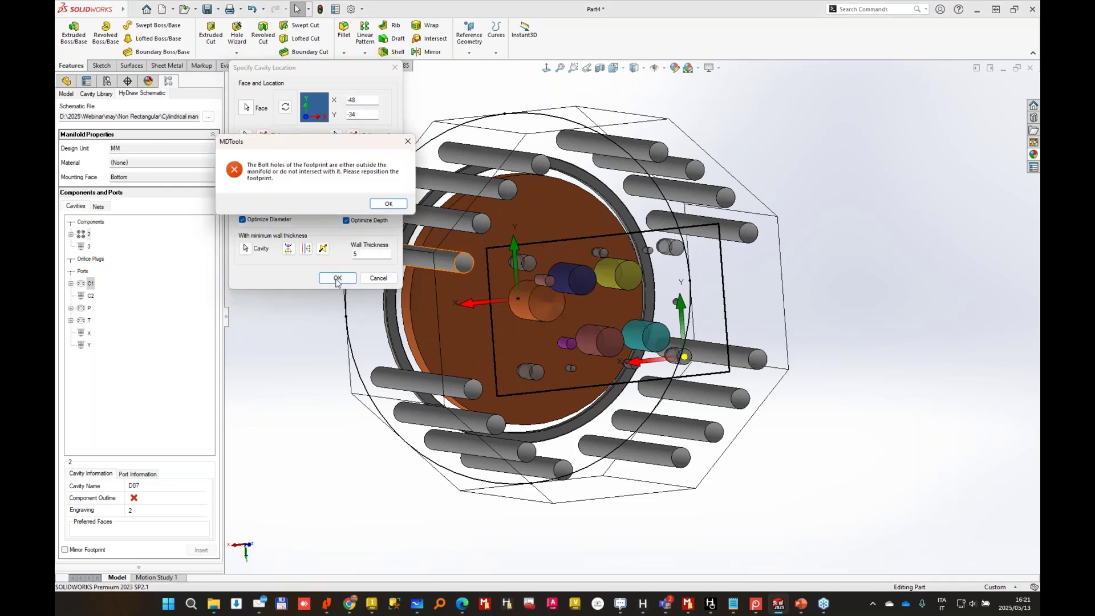
left_click(389, 205)
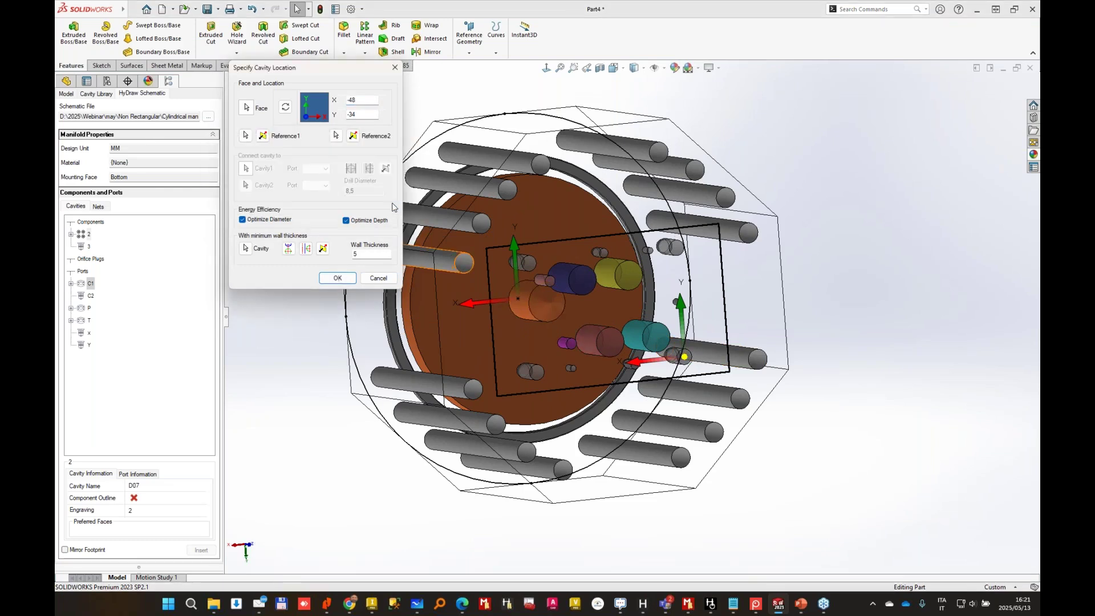
left_click(338, 279)
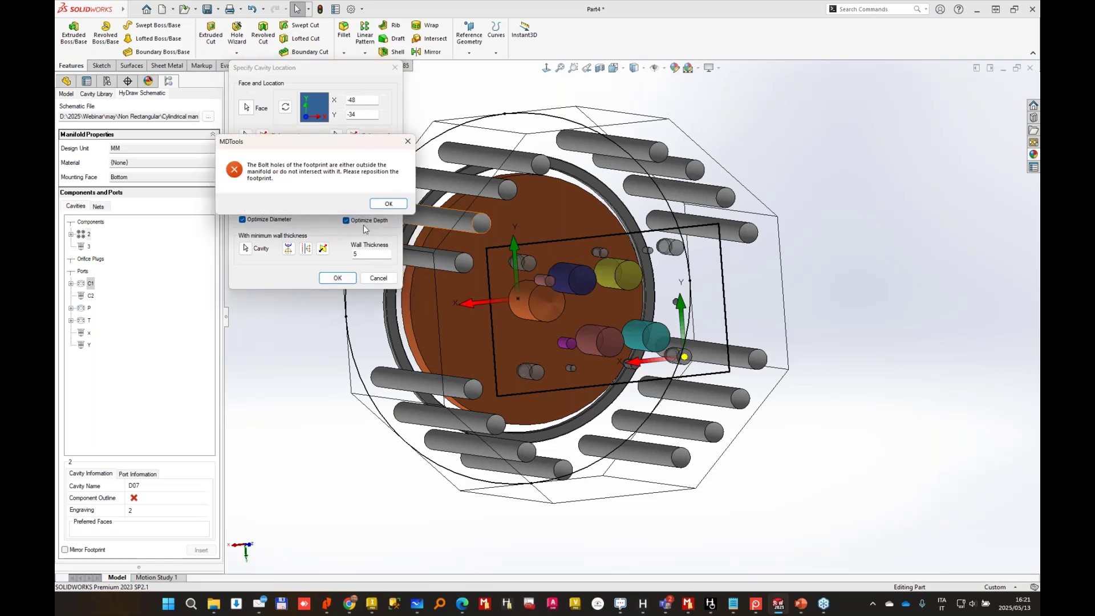
left_click(389, 204)
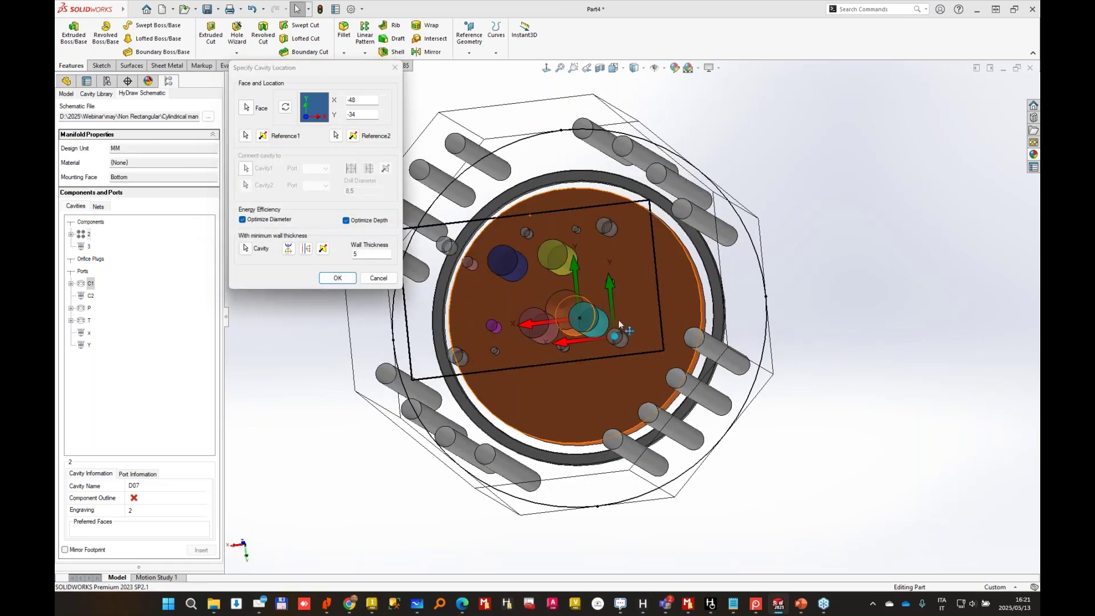
Try to place component 2's D07 footprint at X -45, Y -39 instead, and abandon the insertion.
left_click_drag(619, 324, 622, 311)
left_click(338, 278)
left_click(391, 206)
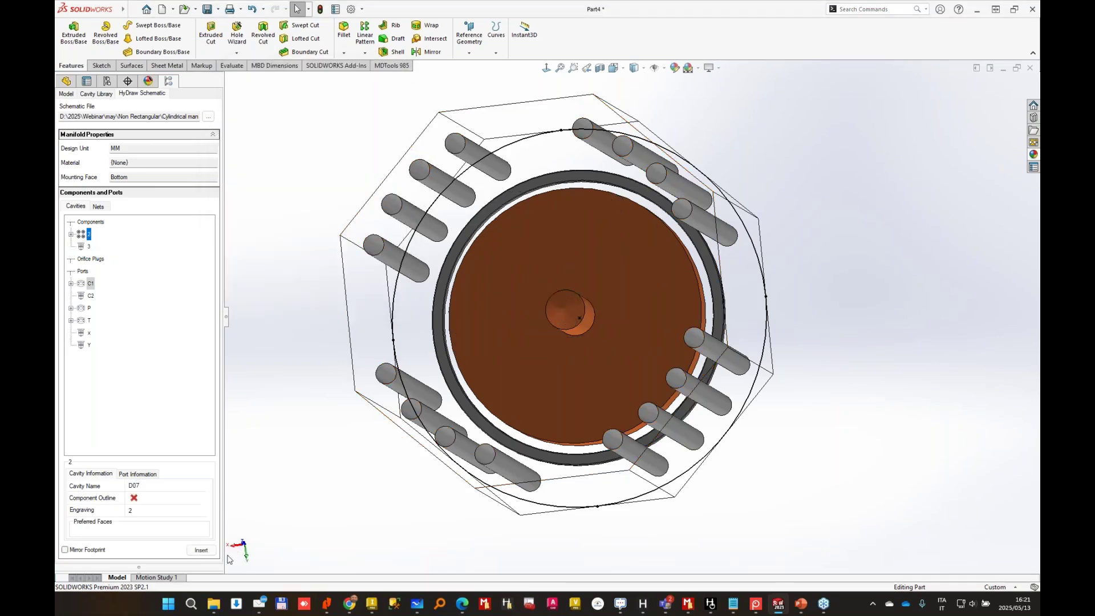
left_click(202, 555)
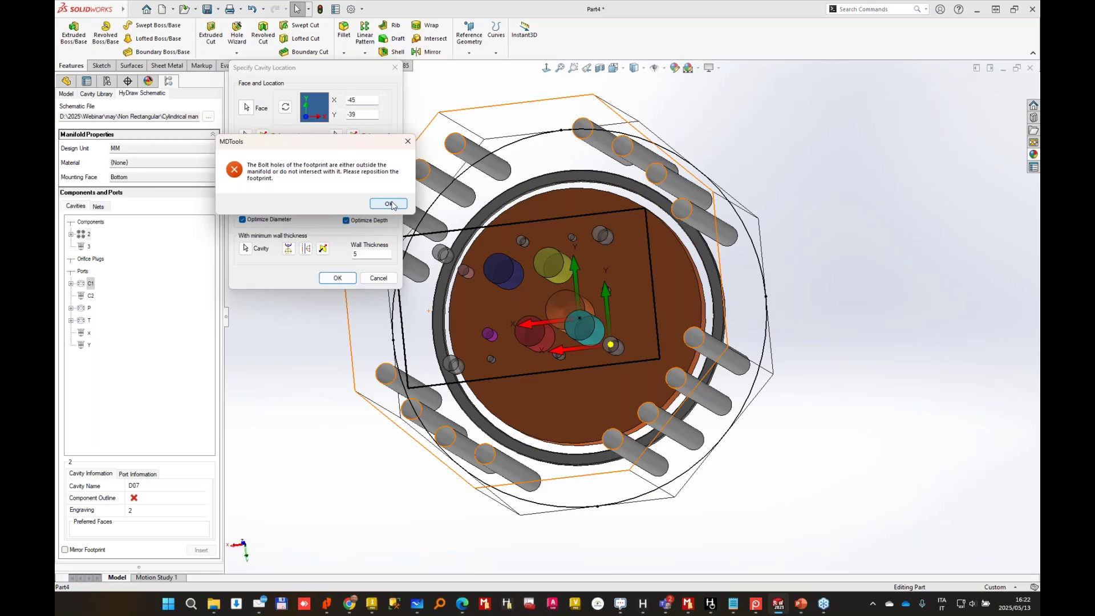
left_click(388, 204)
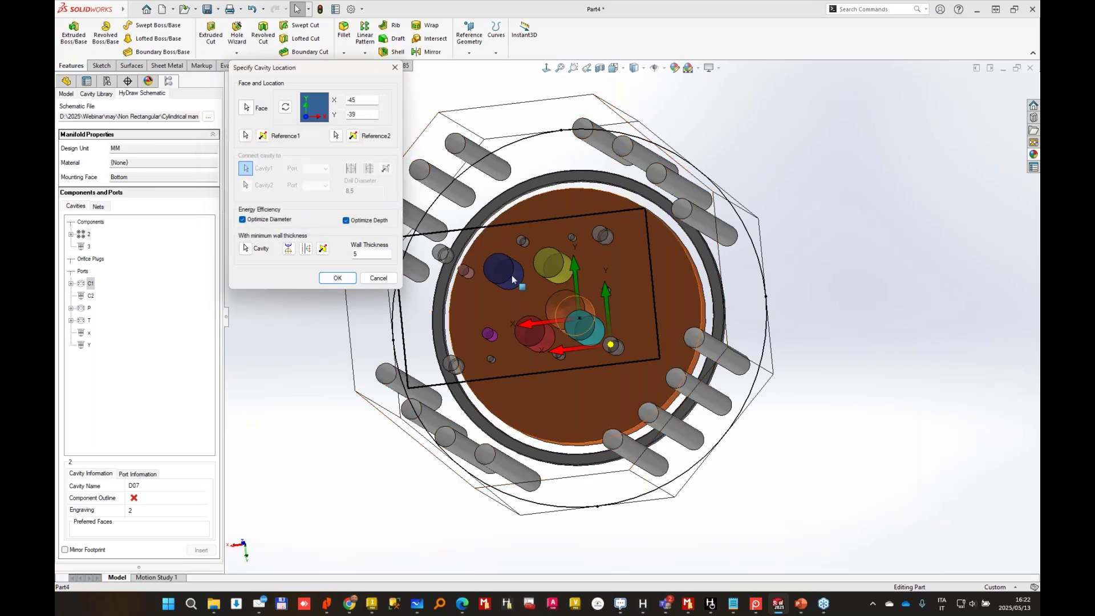
middle_click_drag(773, 261, 339, 227)
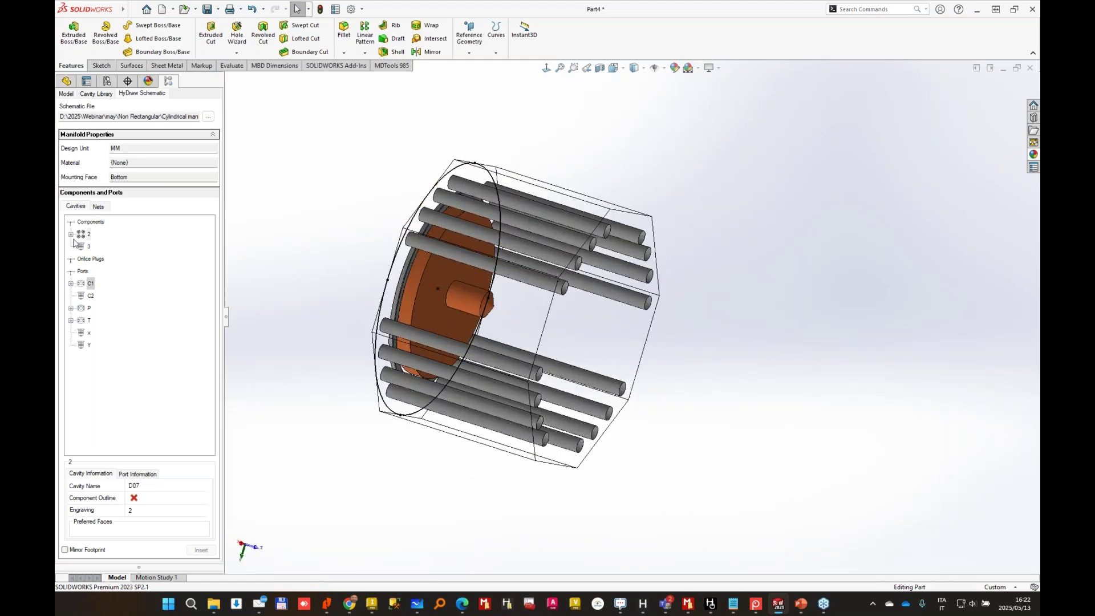
Insert component 3's T-19A cavity on the manifold's free octagonal end face at X 47, Y 2, and start the Change Face command.
left_click(211, 552)
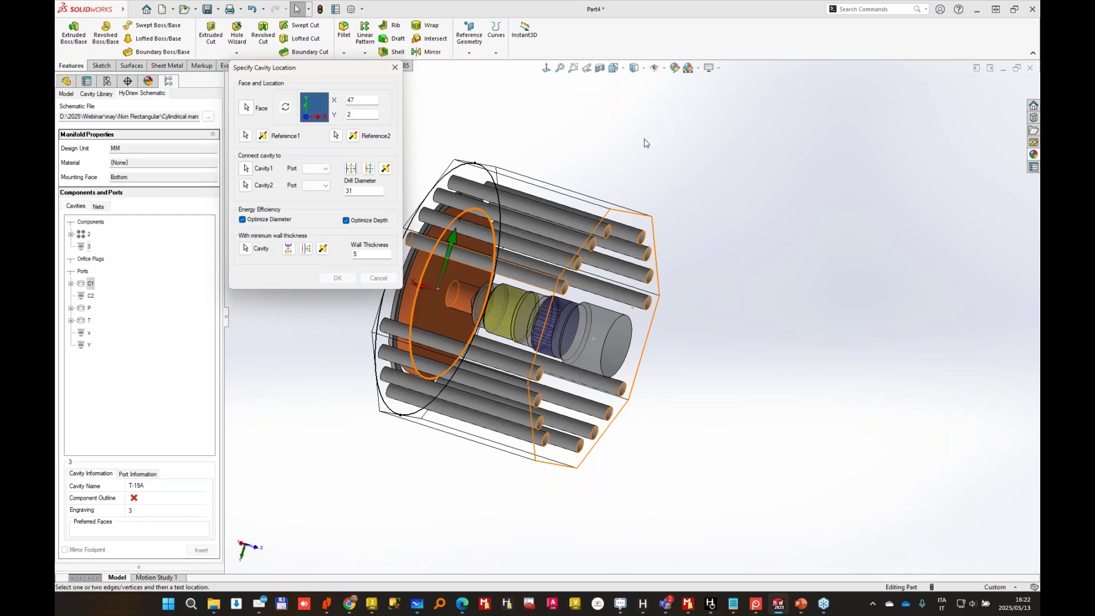
left_click(378, 278)
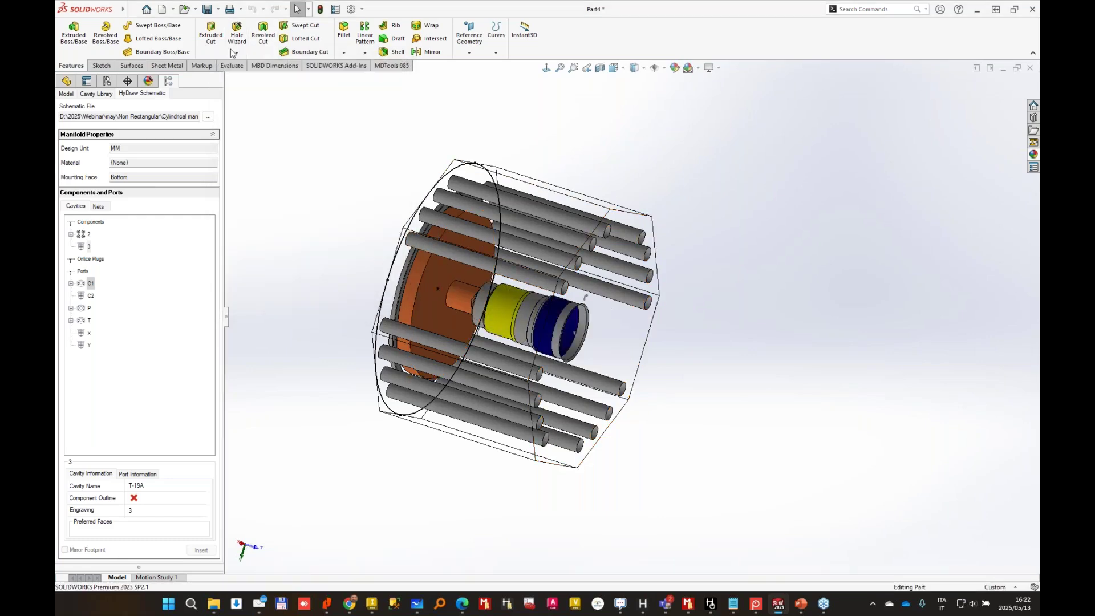
left_click(393, 65)
left_click(379, 52)
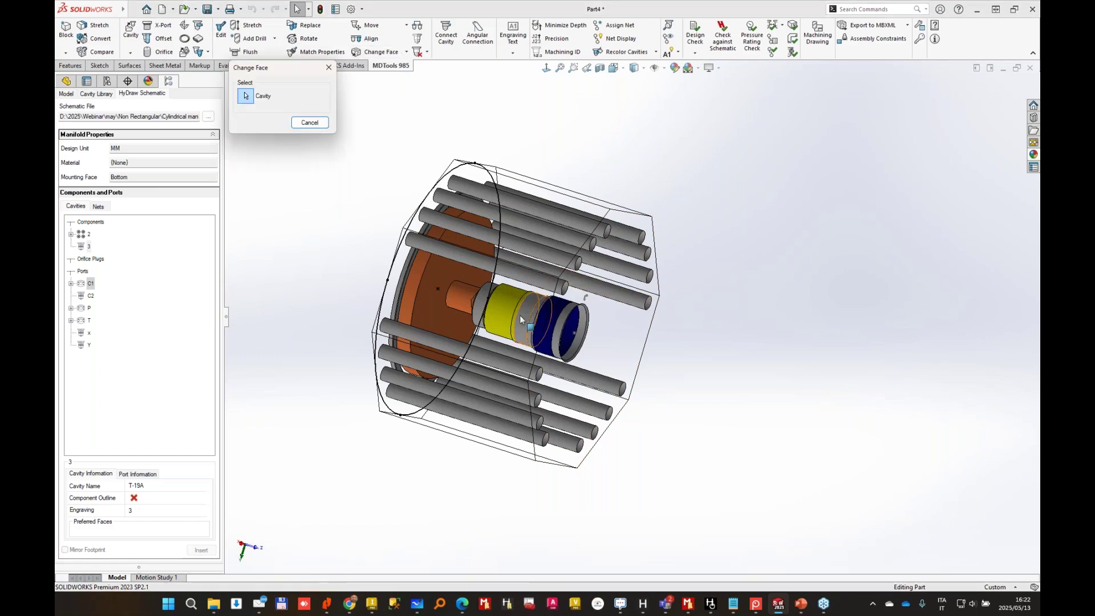
Delete the T-19A cavity from the manifold's end face.
left_click(577, 320)
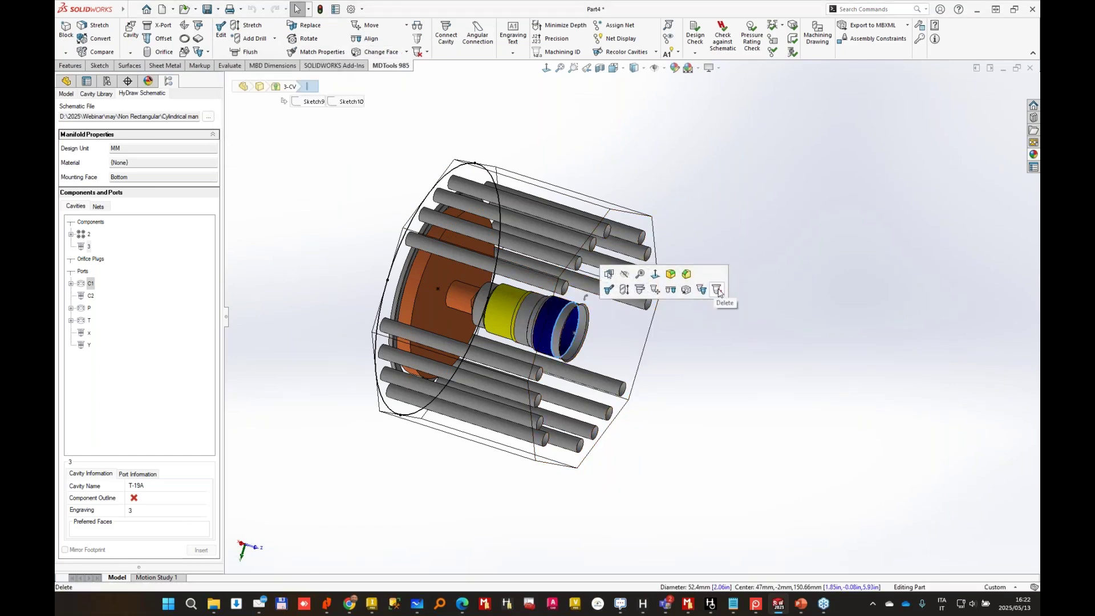
left_click(718, 290)
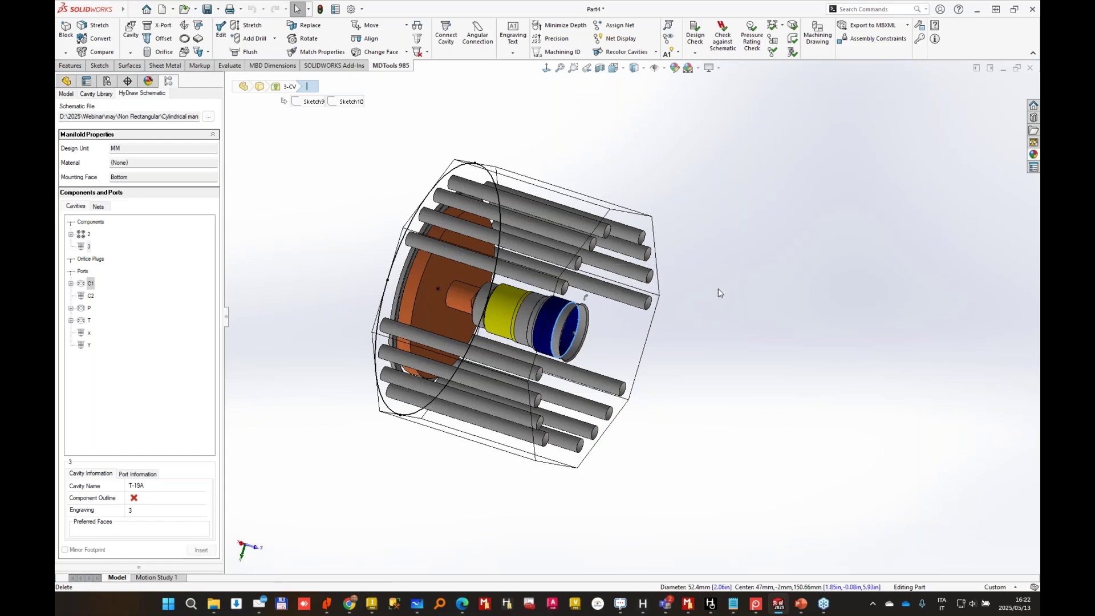
left_click(528, 323)
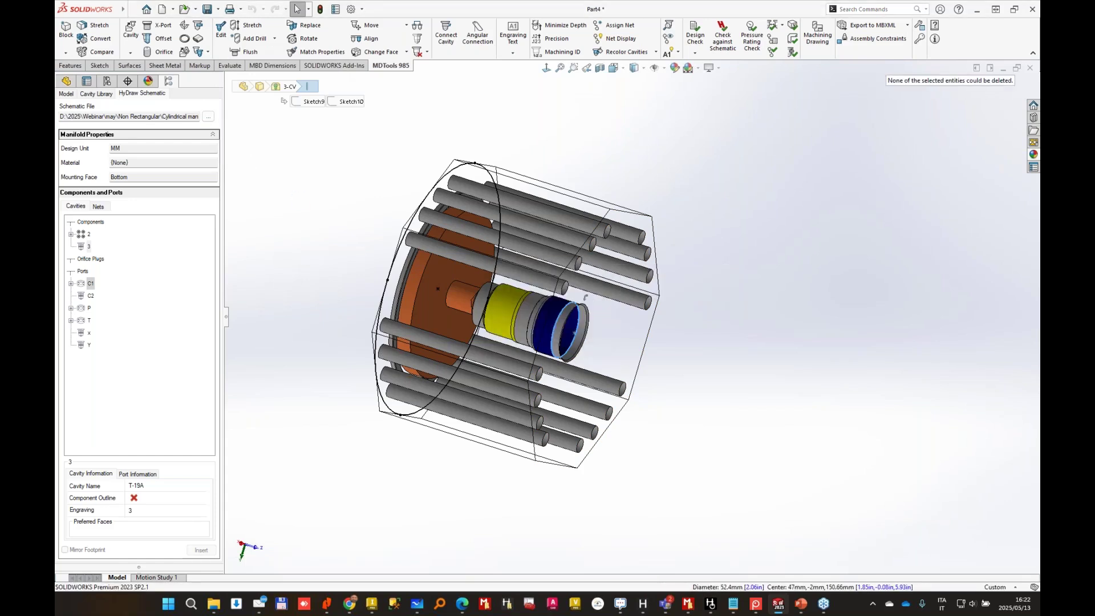
Insert component 2's D07 footprint on a side face of the octagonal manifold at X -136, Y -35.
left_click(89, 236)
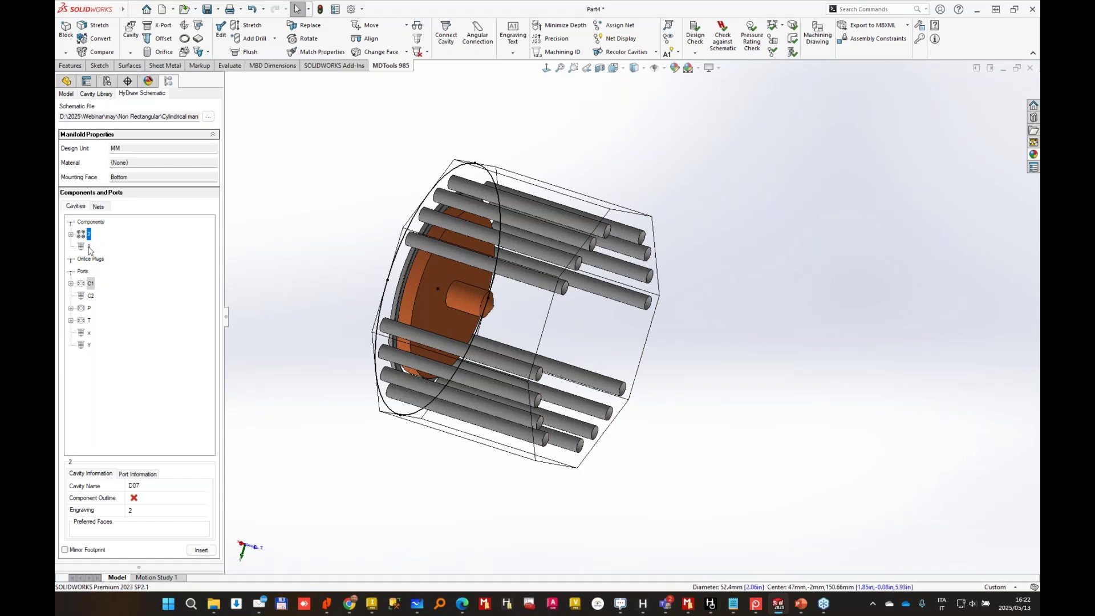
left_click(201, 550)
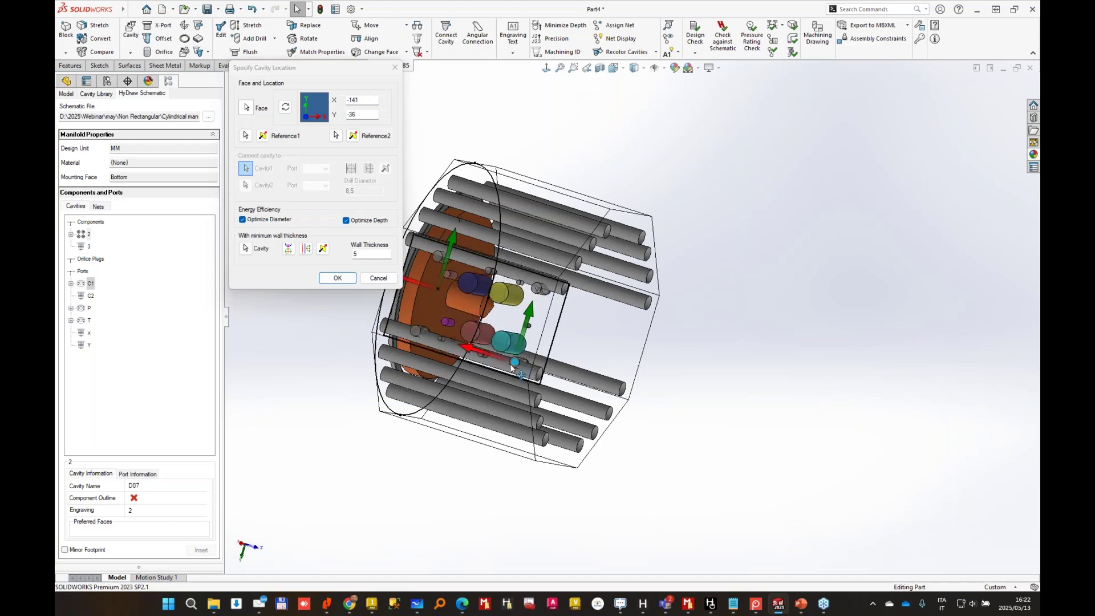
left_click(509, 361)
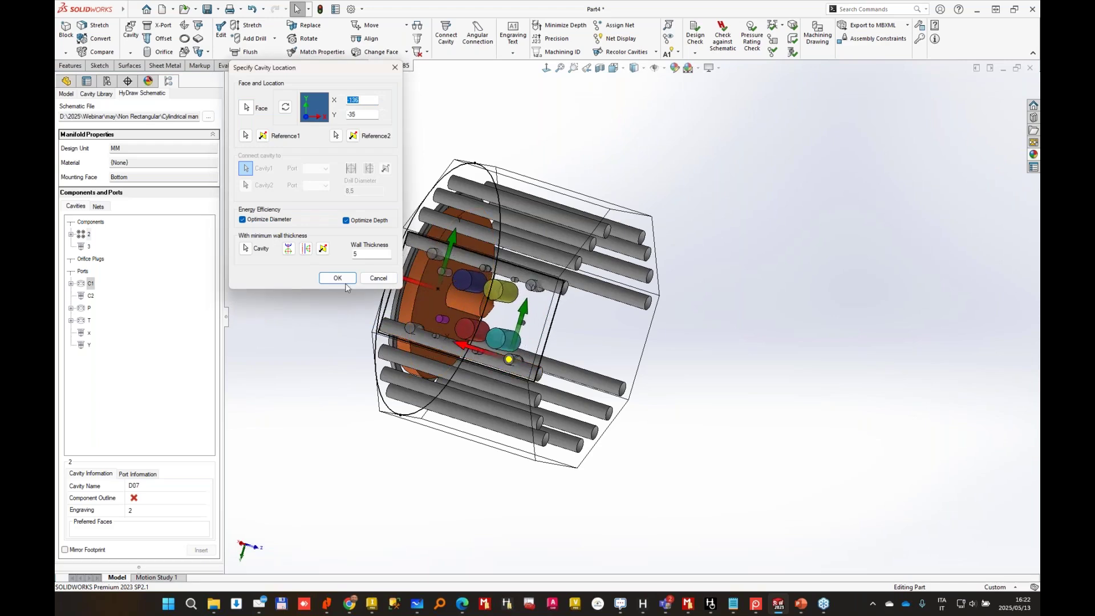
left_click(336, 279)
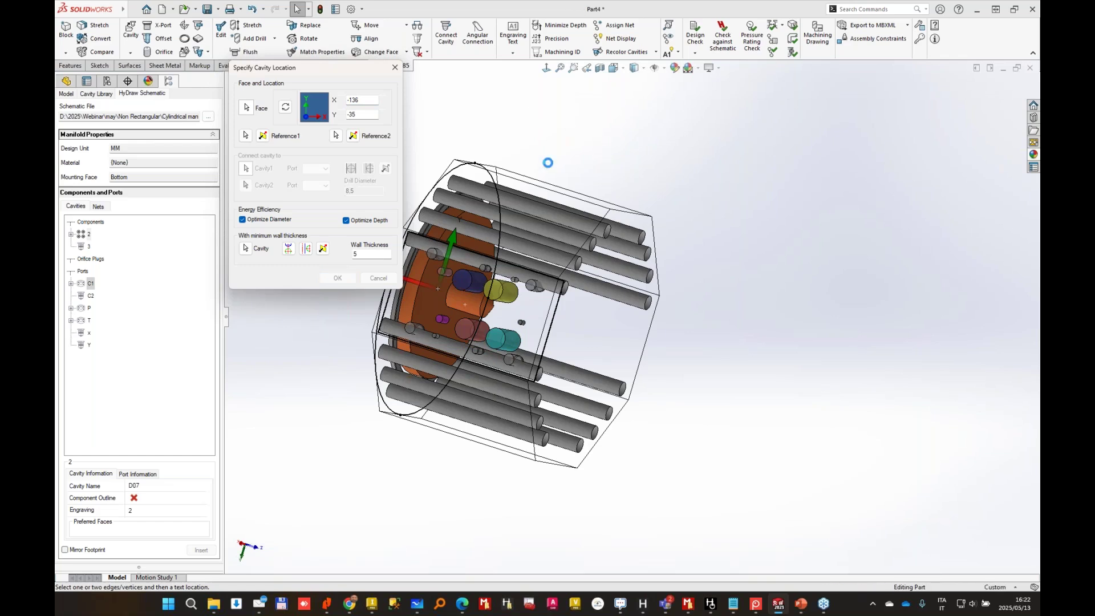
Try to place another D07 footprint at X -61, Y -15, and cancel the placement.
left_click(616, 362)
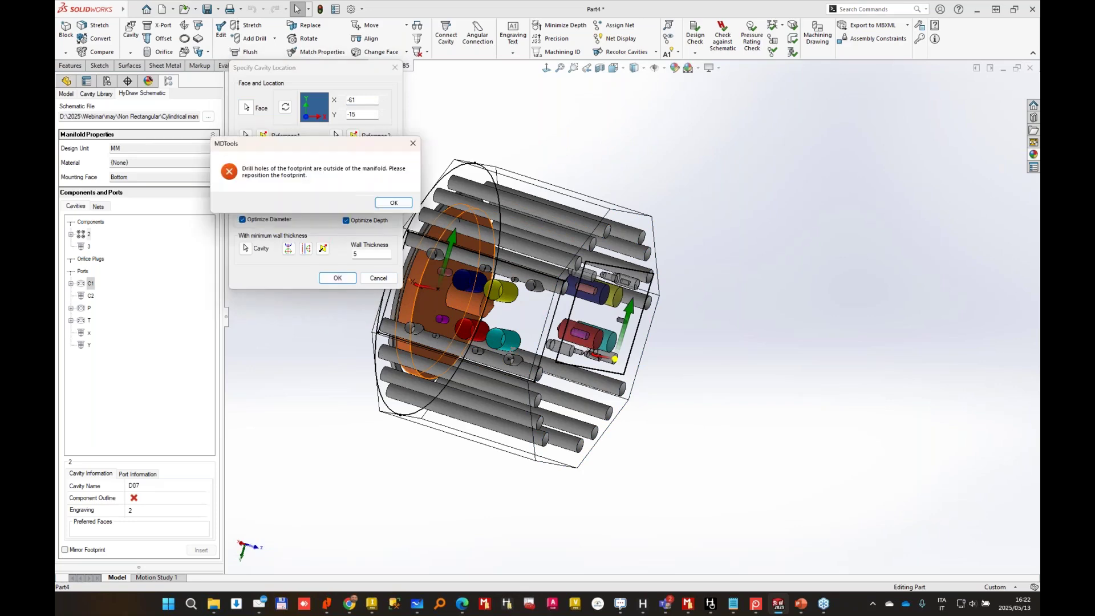
left_click(394, 203)
key("Escape")
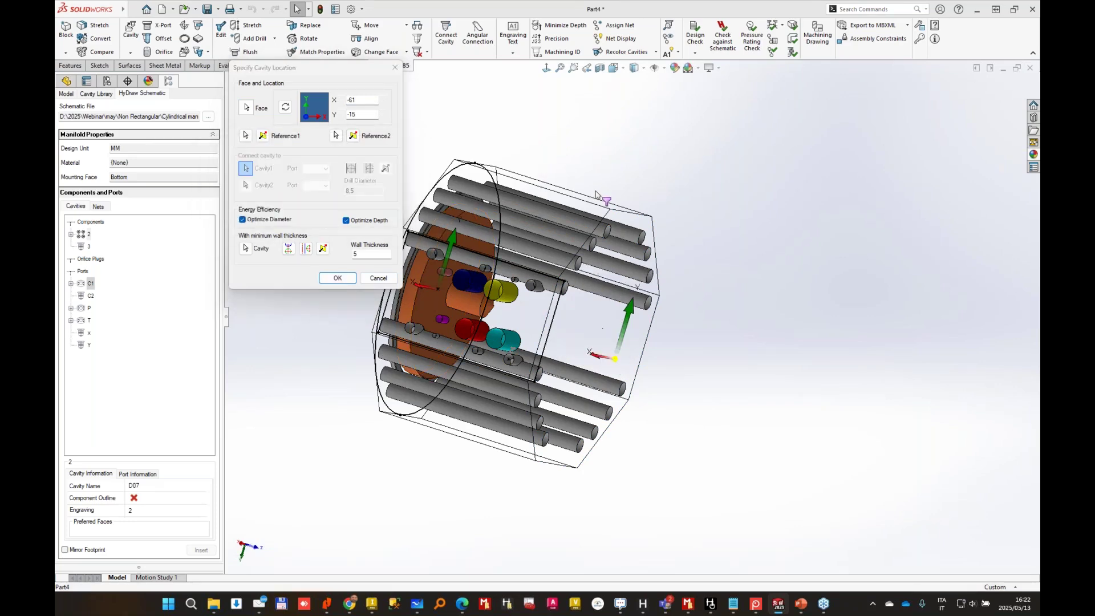
Start the Change Face command on the inserted D07 footprint to choose another manifold face for it.
middle_click_drag(619, 215, 589, 246)
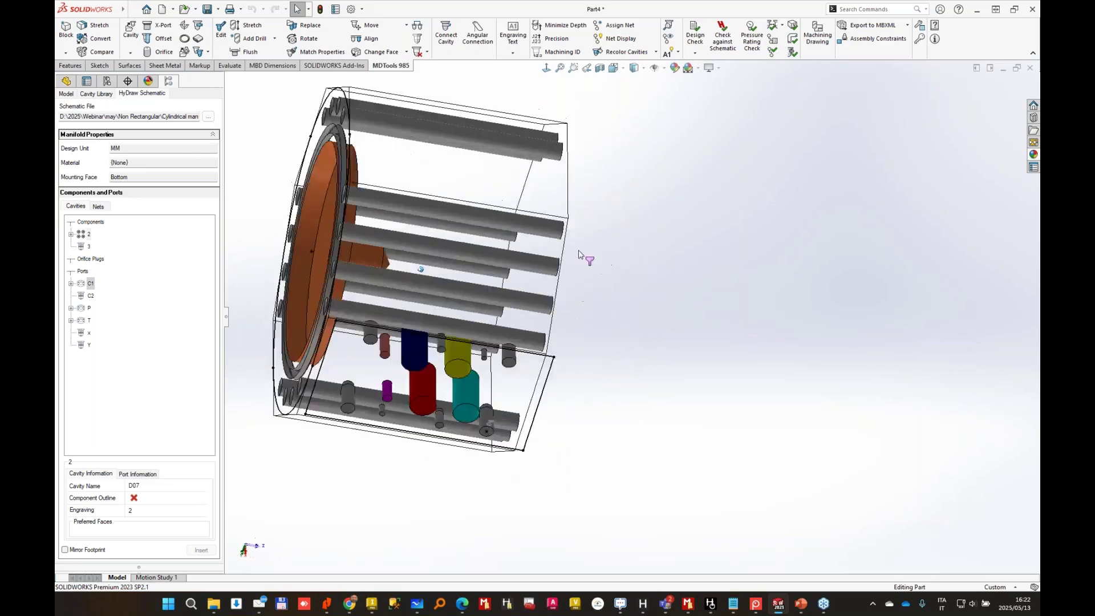
middle_click_drag(415, 213, 514, 215)
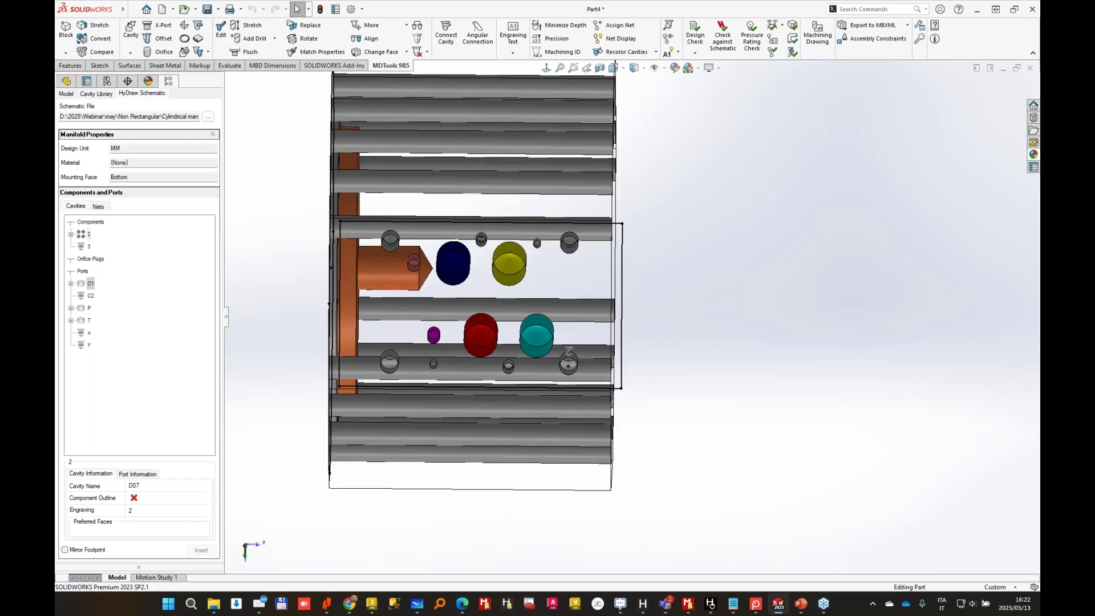
left_click(380, 52)
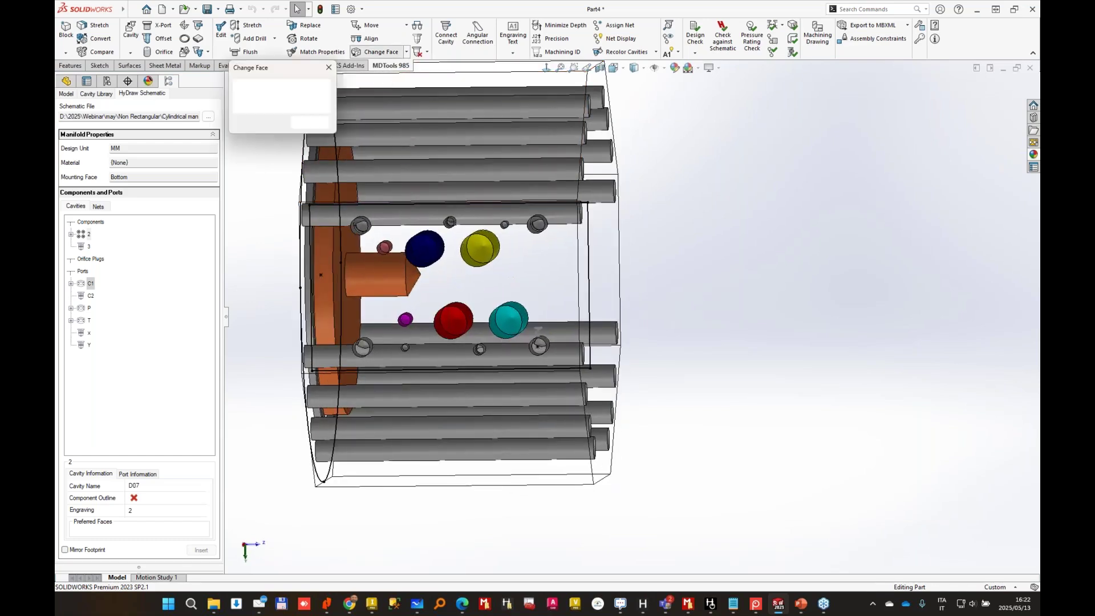
left_click(509, 328)
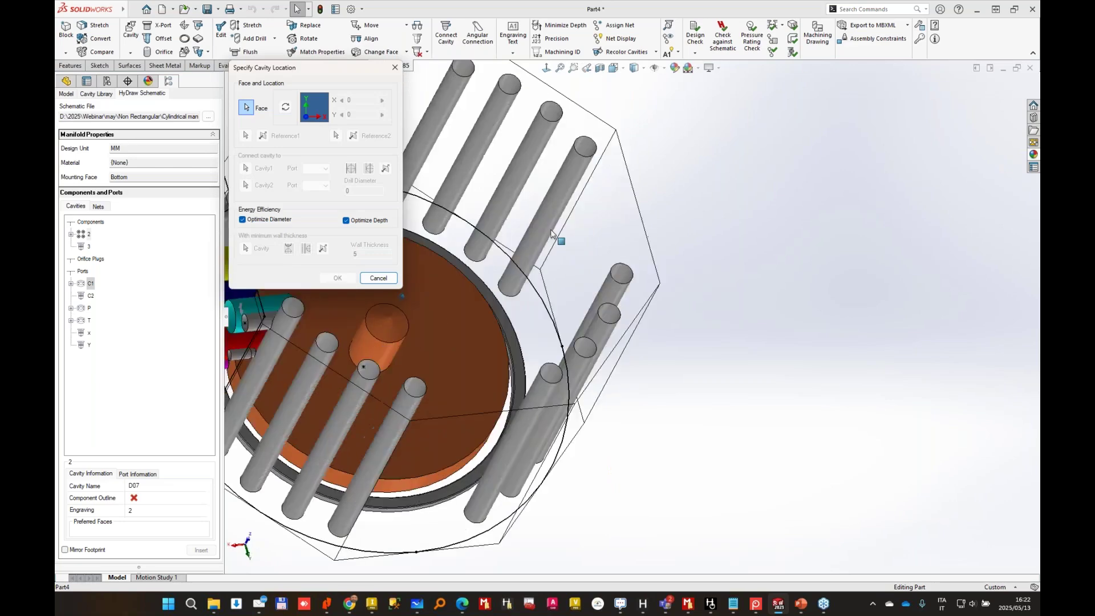
Try to place component 2's footprint on the manifold's octagonal end face at about X -46, Y -25.
left_click(528, 285)
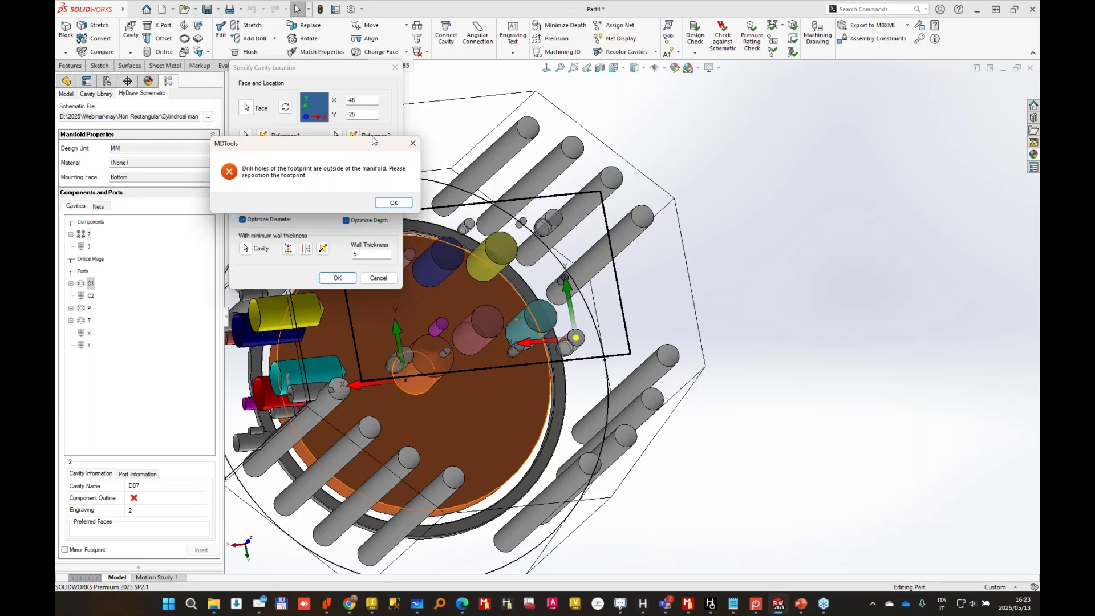
left_click(393, 203)
left_click(395, 67)
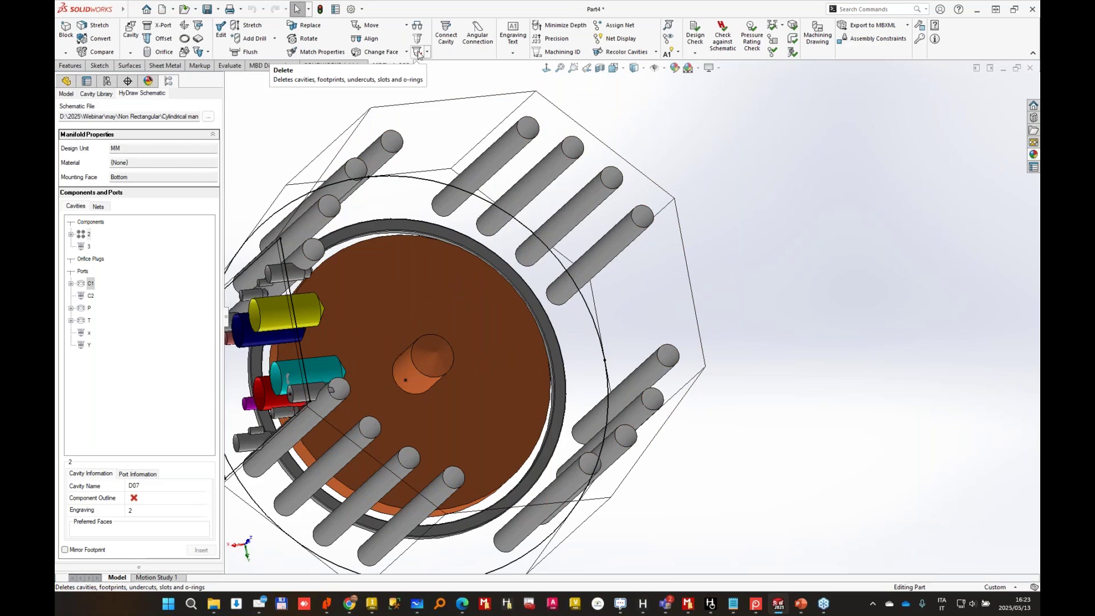
left_click(97, 95)
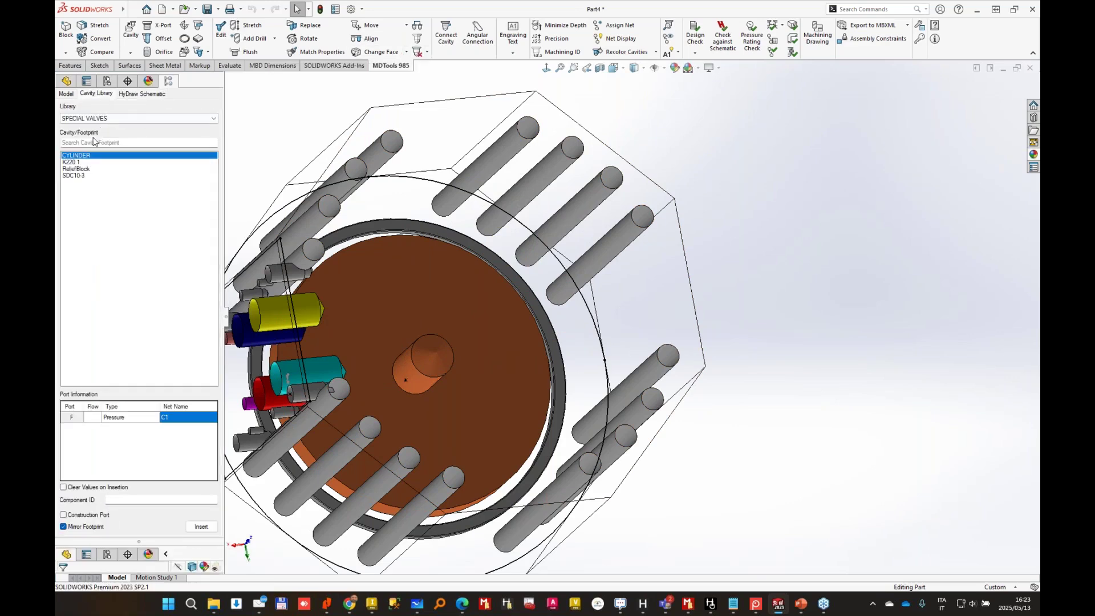
left_click(123, 119)
scroll(131, 172, "up", 12)
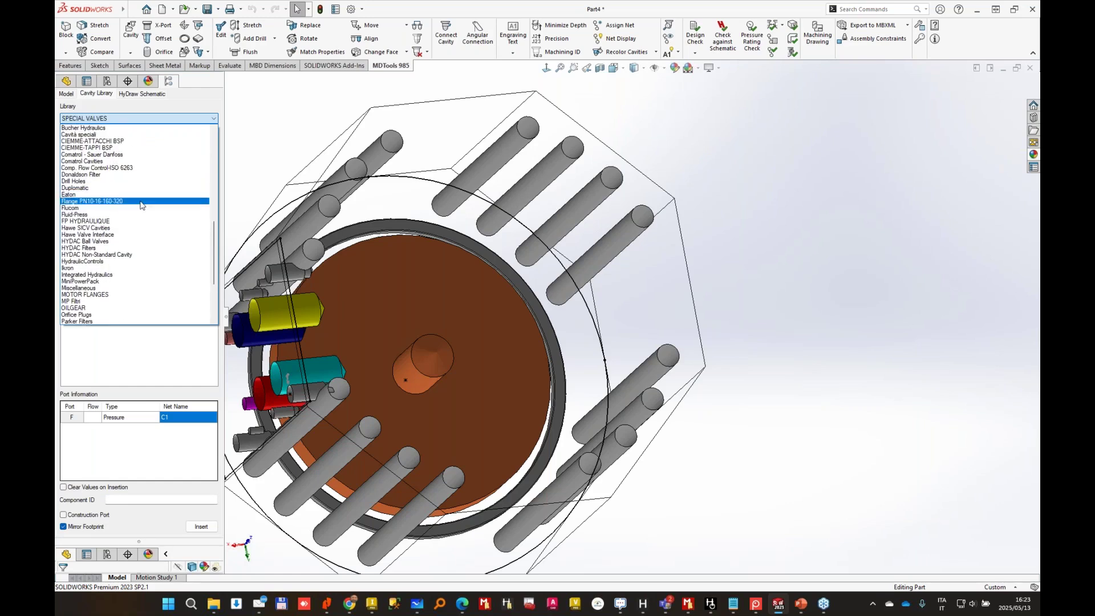
scroll(132, 157, "up", 5)
left_click(92, 159)
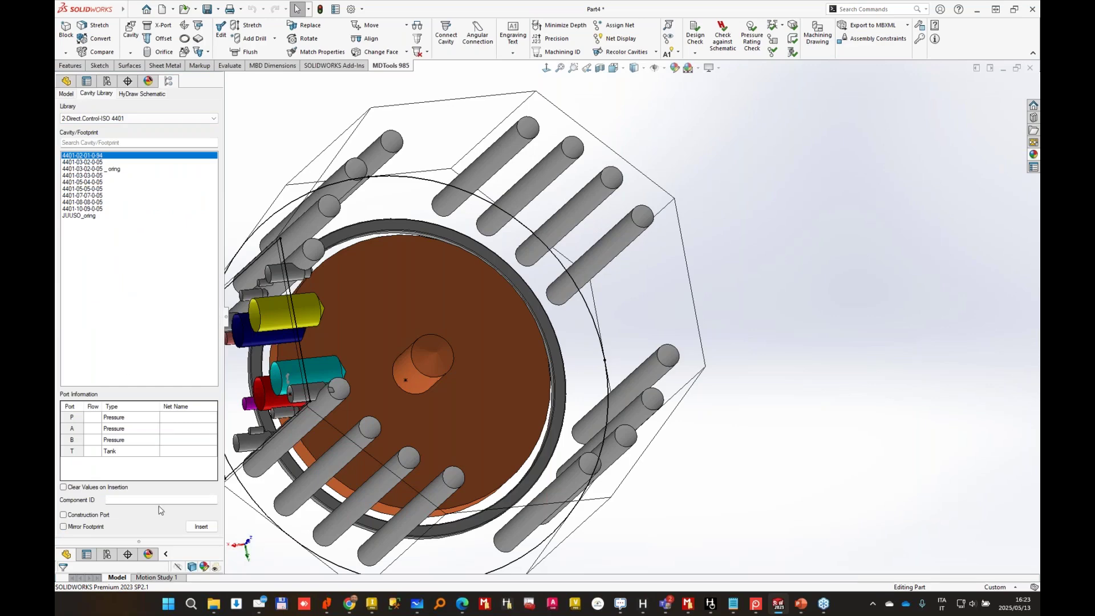
left_click(201, 527)
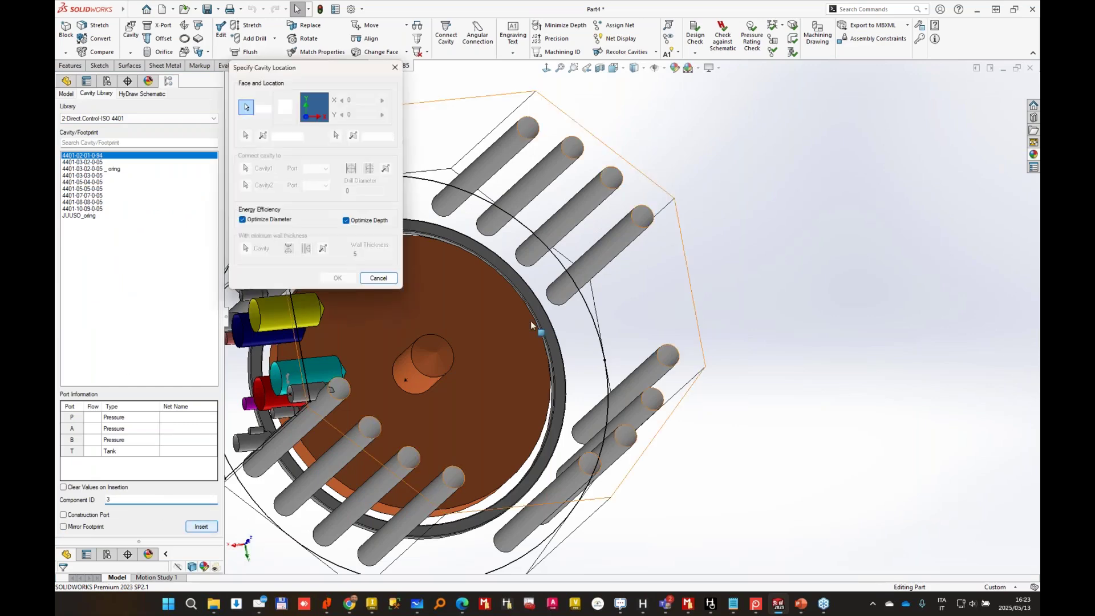
left_click(391, 204)
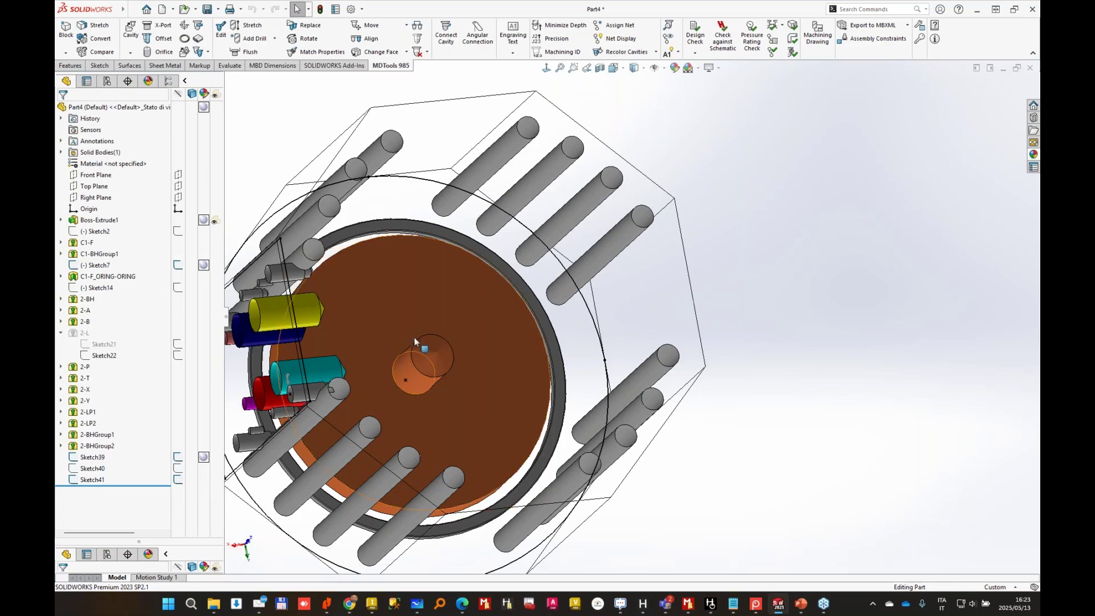
Try to delete footprint 2 by picking one of its bolt holes.
middle_click_drag(415, 337, 514, 355)
scroll(425, 482, "down", 3)
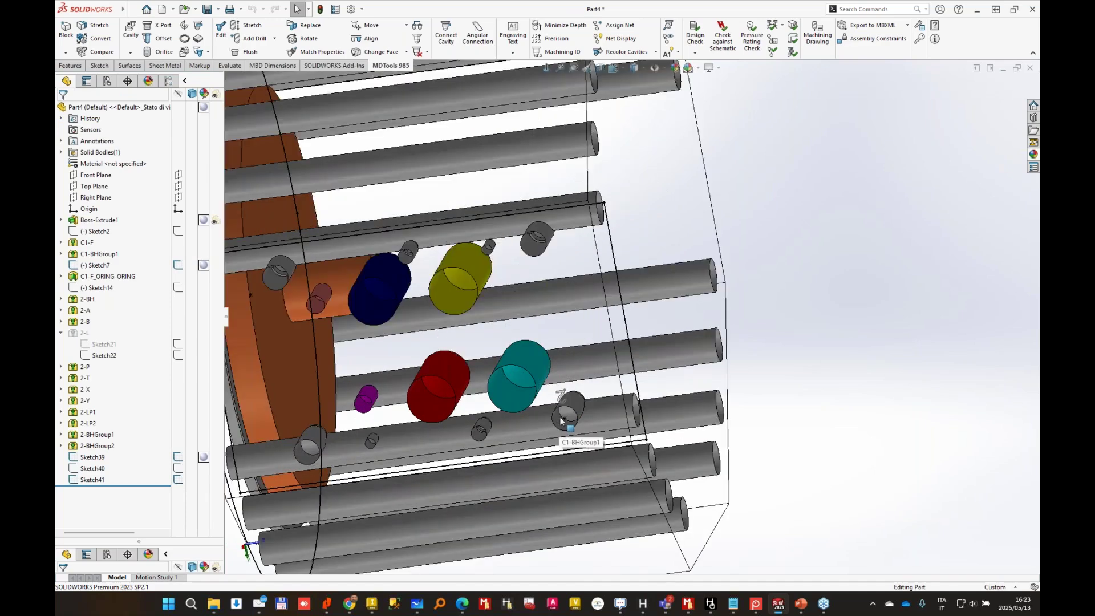
left_click(566, 408)
left_click(715, 388)
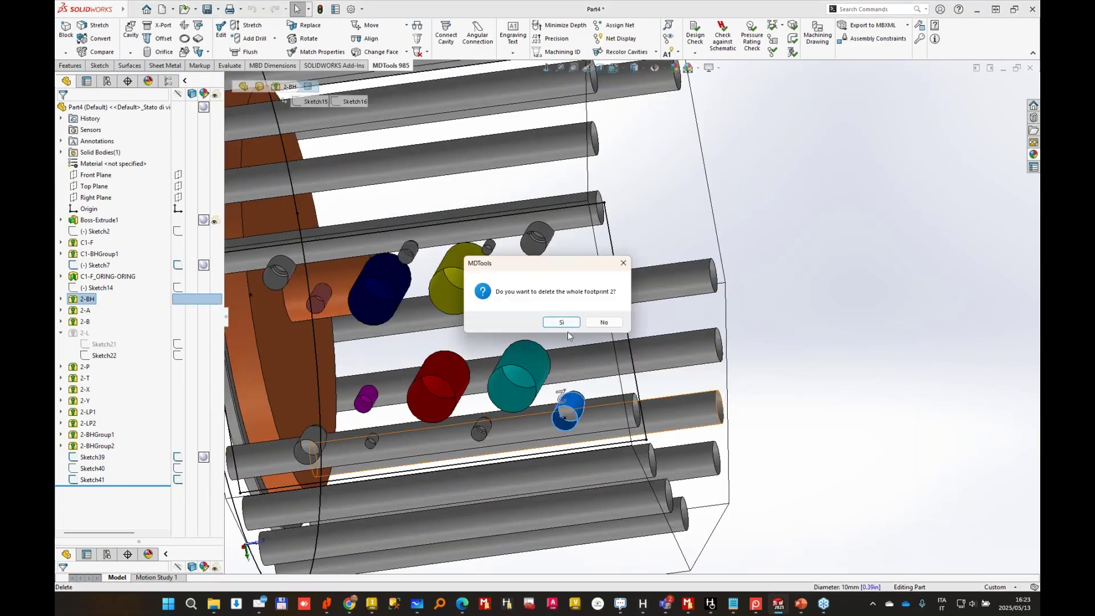
left_click(615, 325)
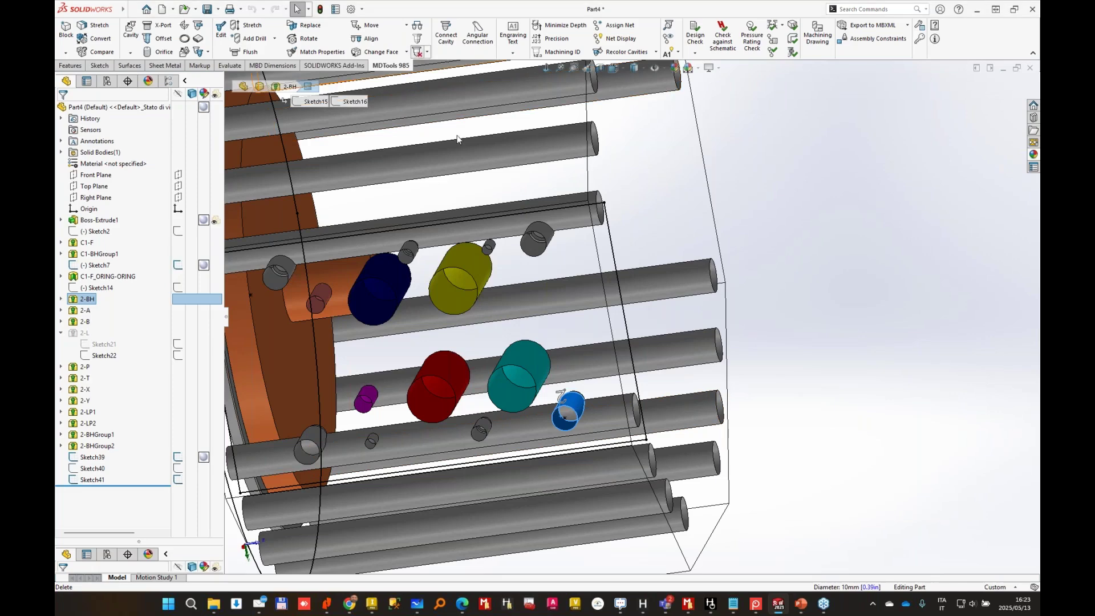
left_click(571, 412)
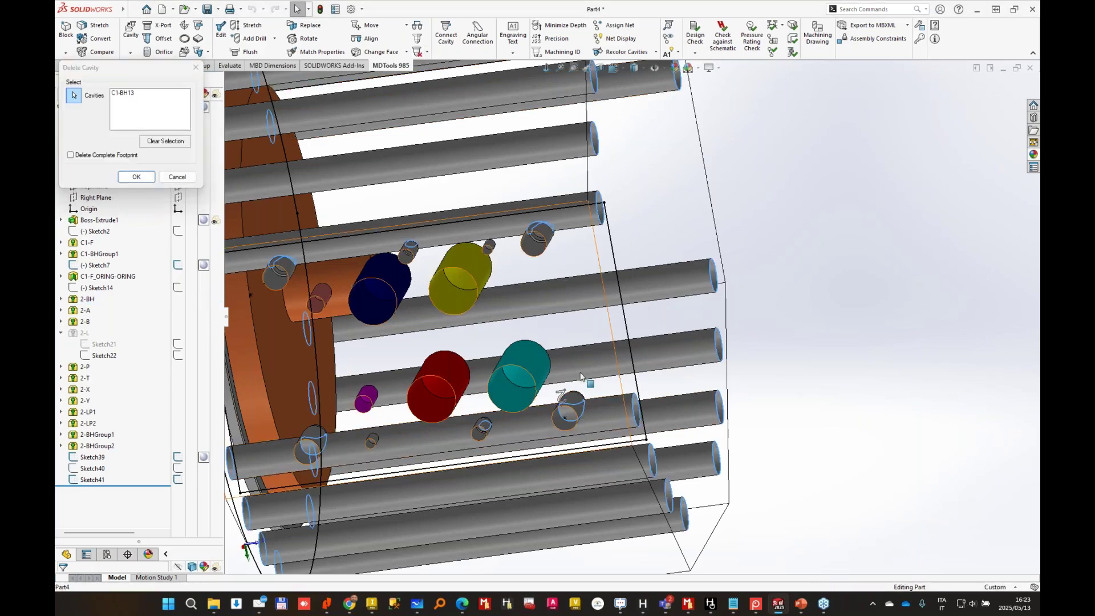
left_click(178, 176)
Delete the complete footprint 2 by selecting its cavity 2-B.
left_click(418, 52)
left_click(385, 291)
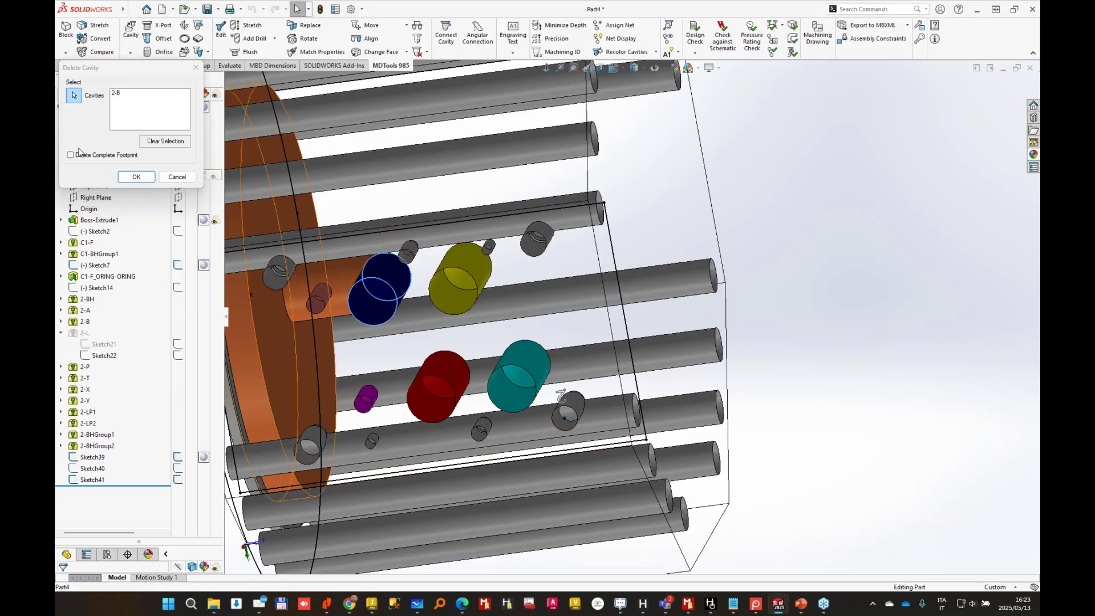
left_click(139, 179)
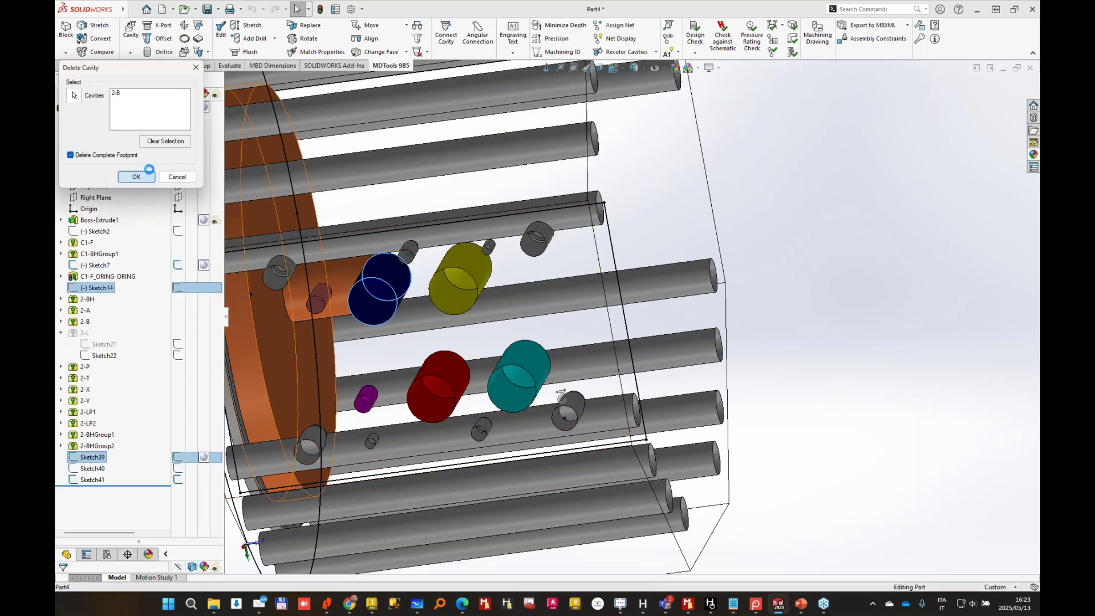
Set the drill depth of the C1 bolt holes to 140 mm.
scroll(899, 311, "up", 3)
middle_click_drag(887, 351, 301, 49)
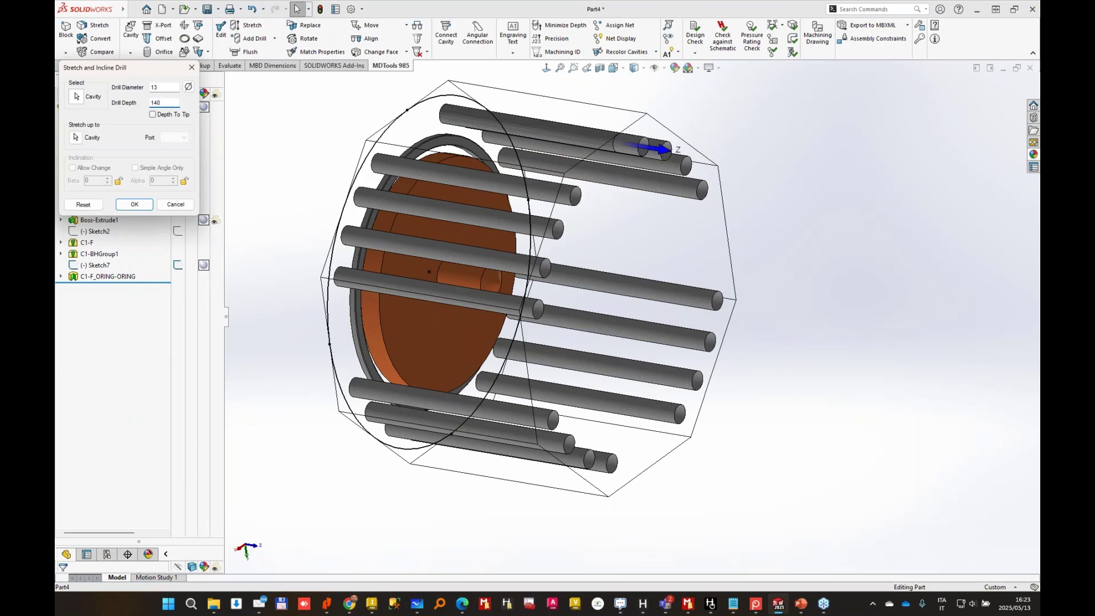
key("Return")
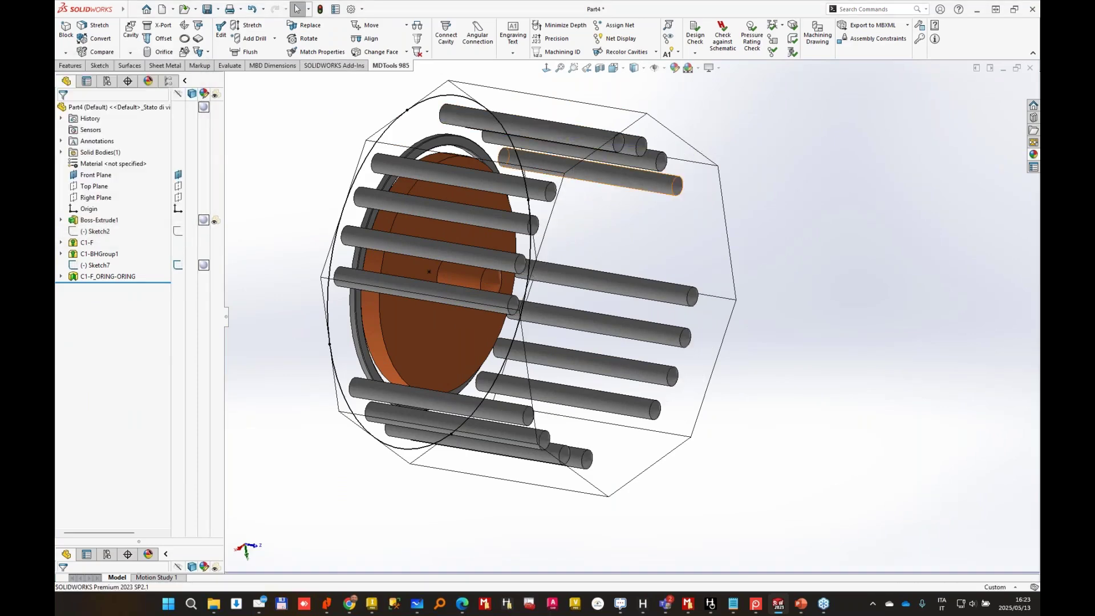
Try to insert component 2's D07 footprint from the schematic on the end face at about X -43, Y -32.
middle_click_drag(858, 274, 342, 240)
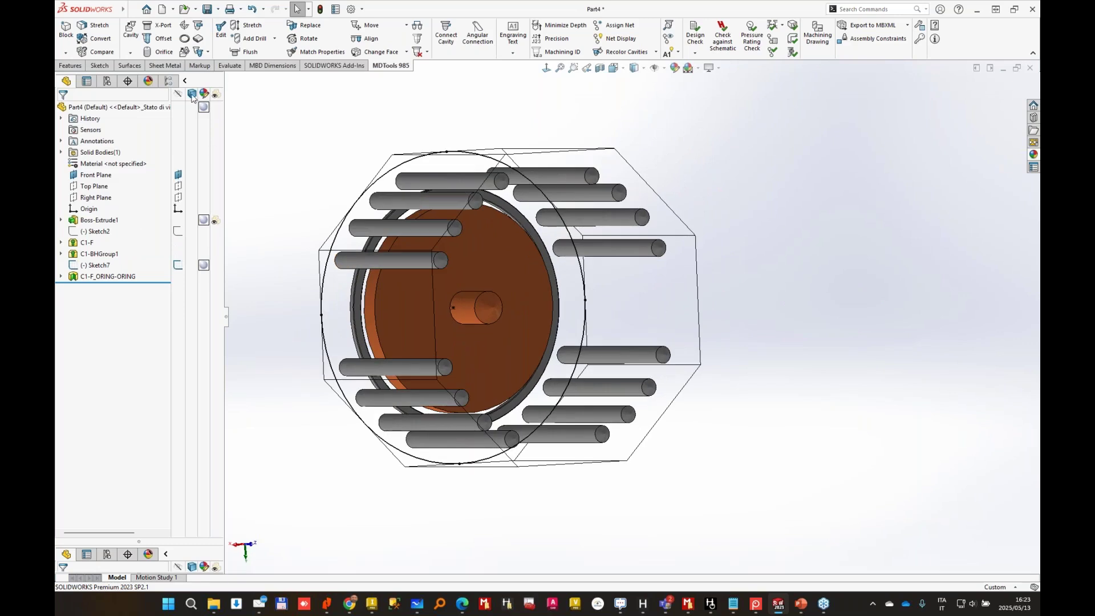
left_click(169, 81)
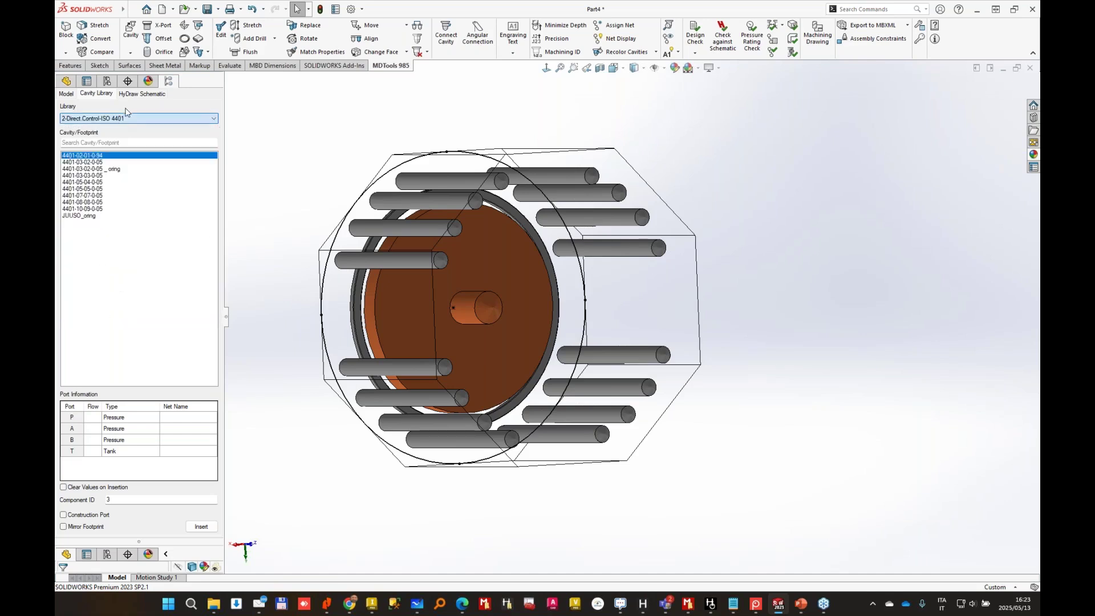
left_click(142, 93)
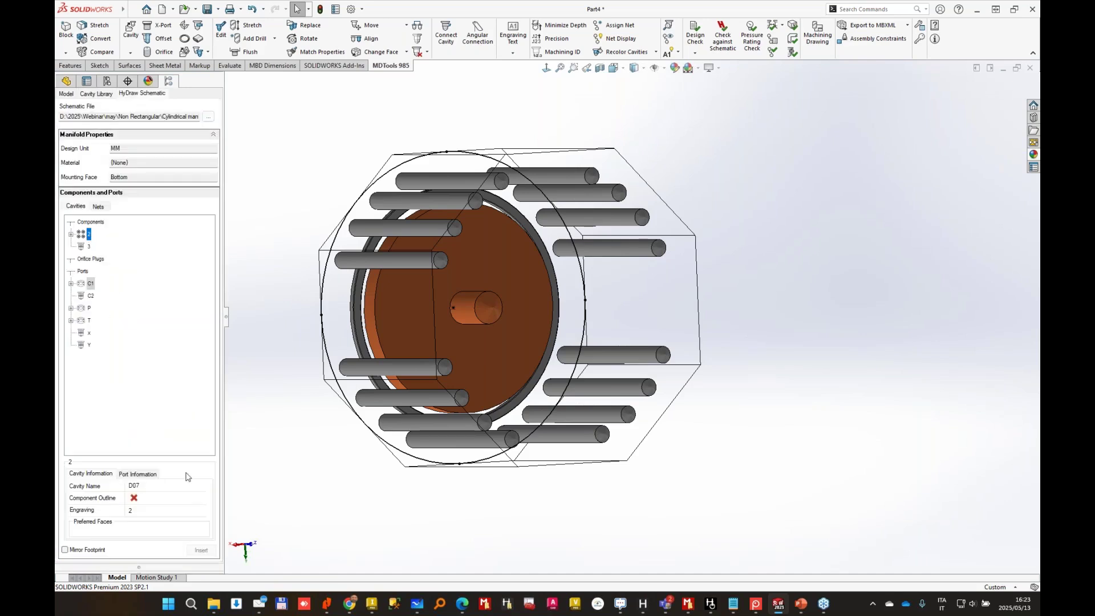
left_click(86, 247)
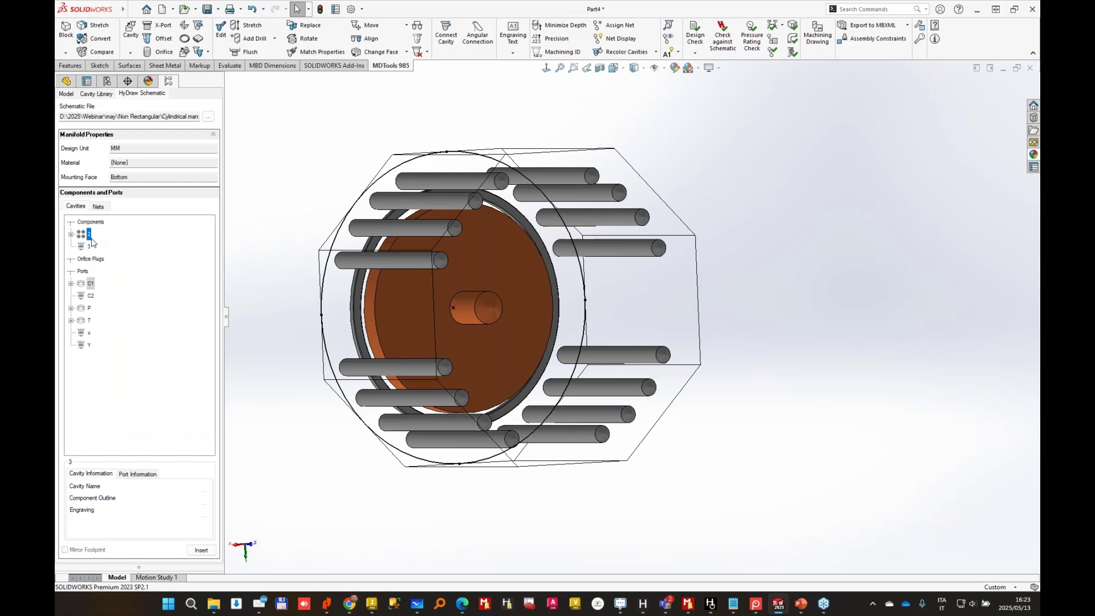
left_click(201, 551)
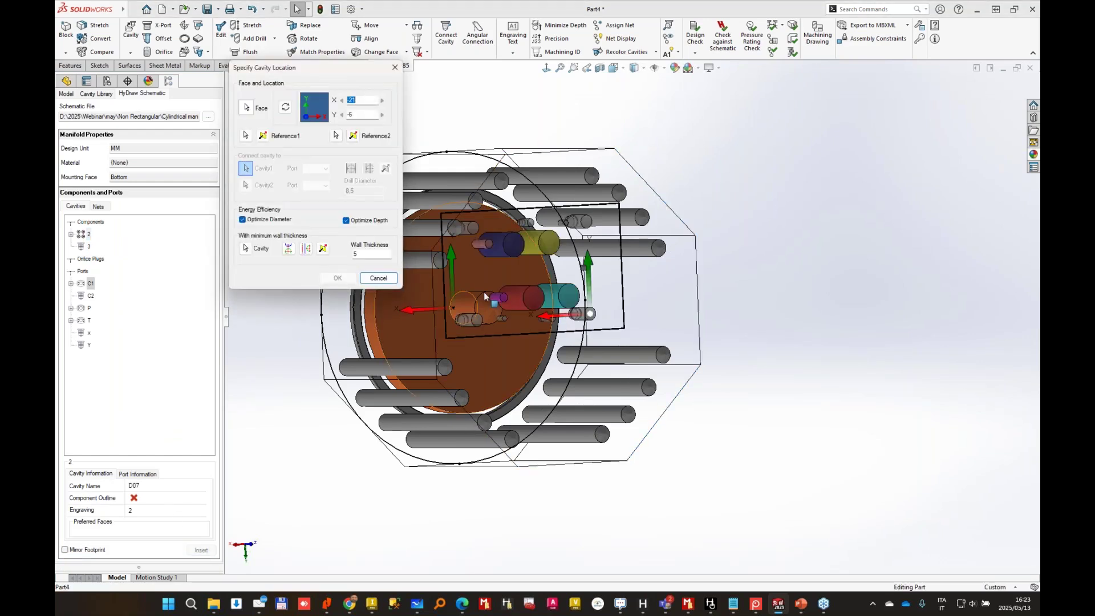
left_click_drag(591, 314, 616, 347)
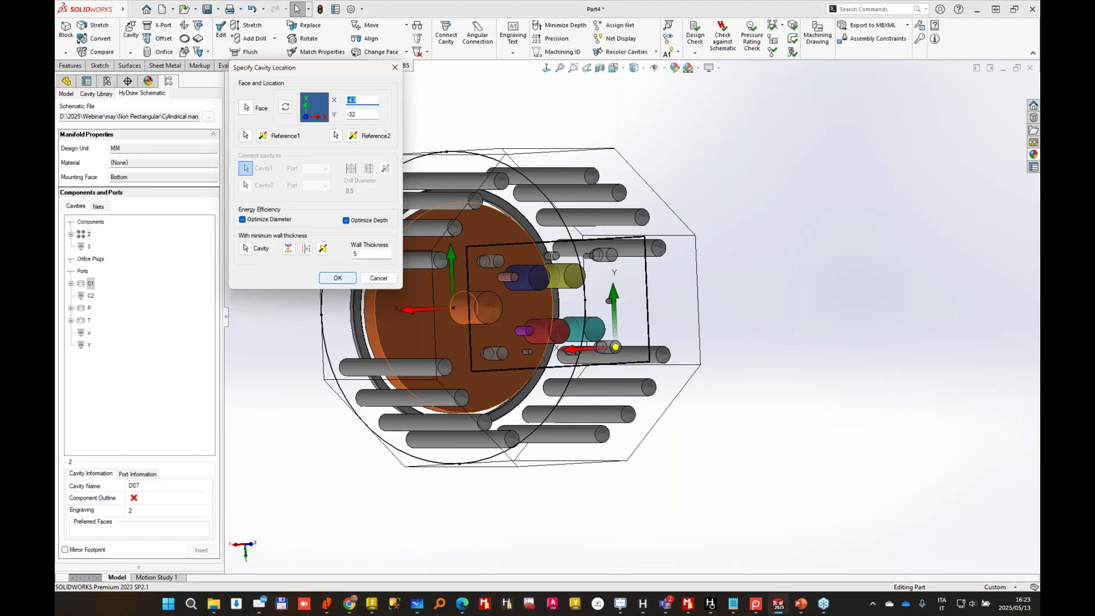
left_click(338, 278)
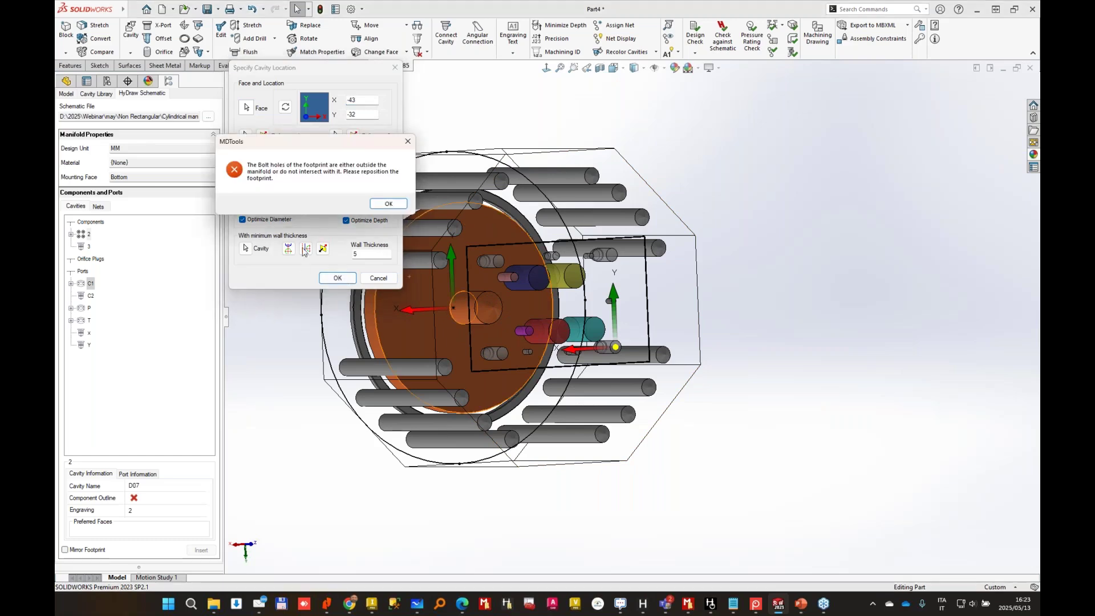
left_click(389, 206)
key("Escape")
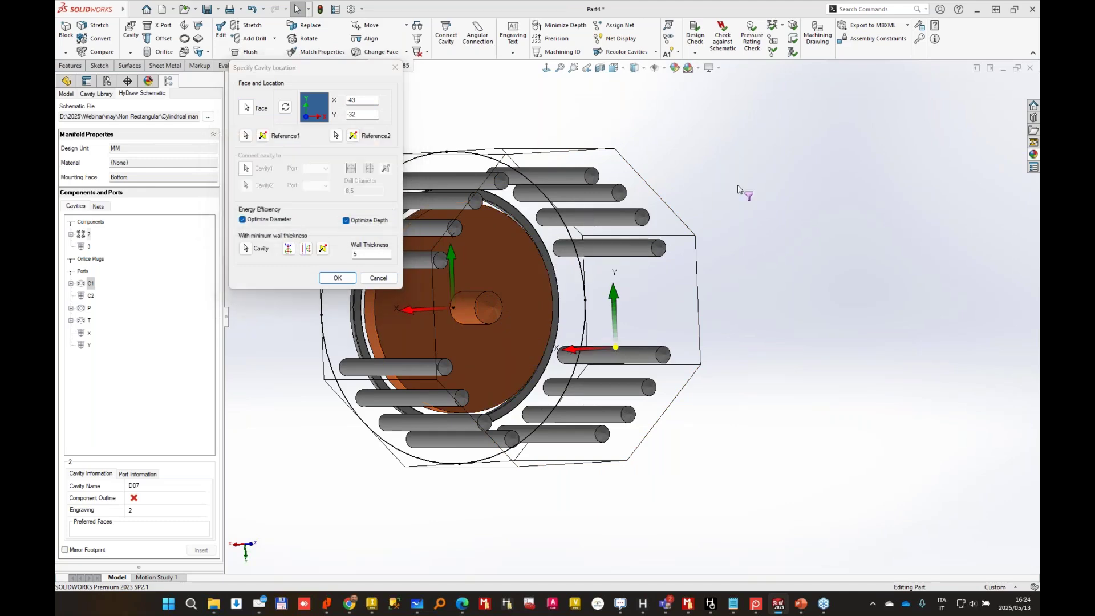
Move the C1 cylinder cavity to the opposite end face, centred at X 0, Y 0.
middle_click_drag(443, 311, 650, 339)
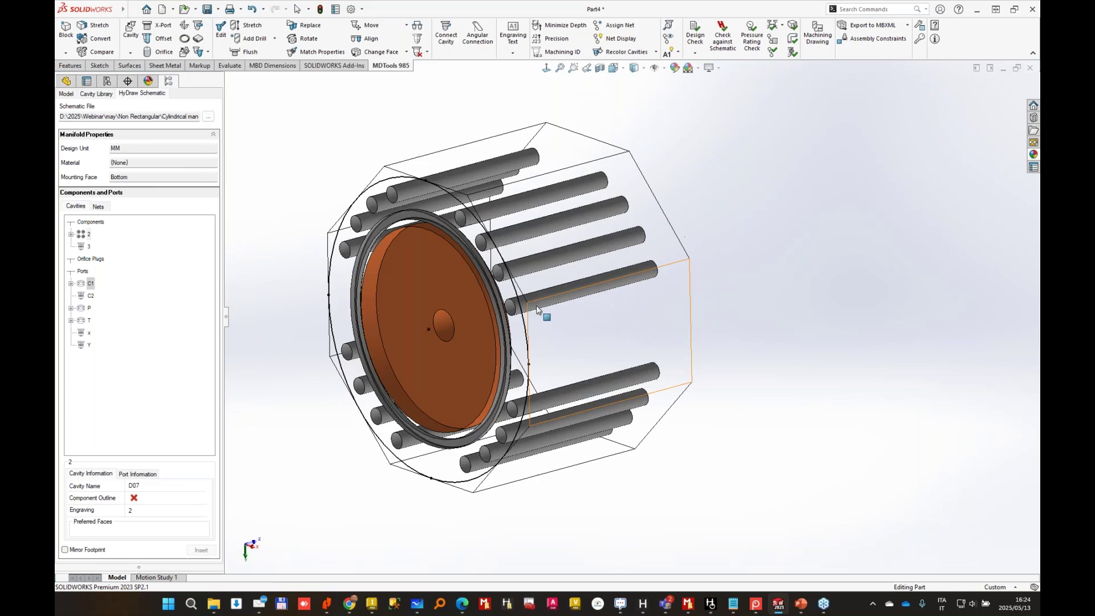
left_click(392, 53)
left_click(419, 256)
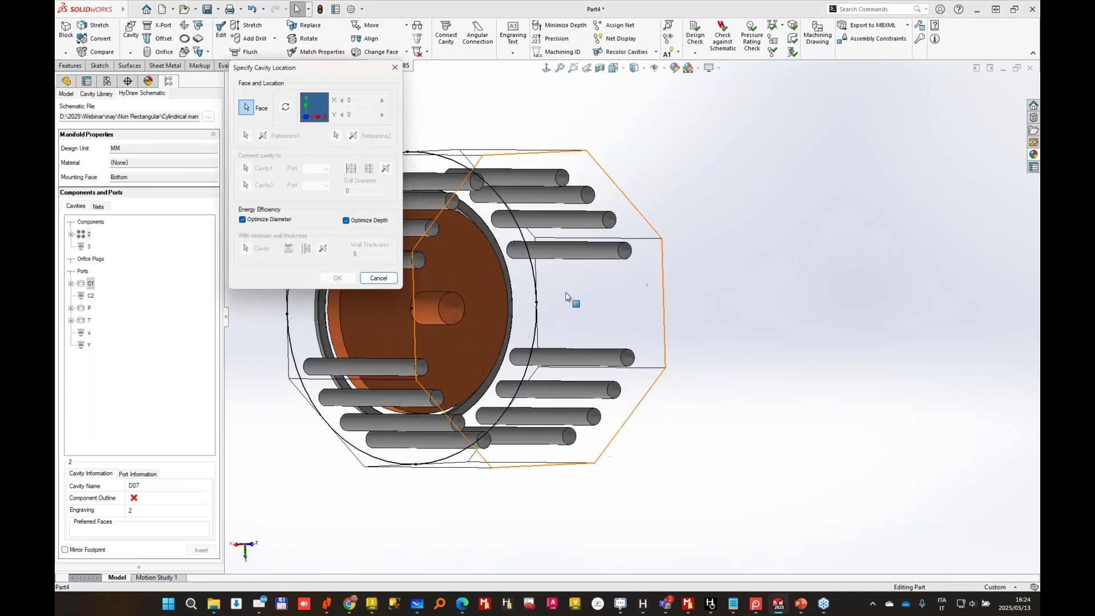
left_click(566, 293)
type("0")
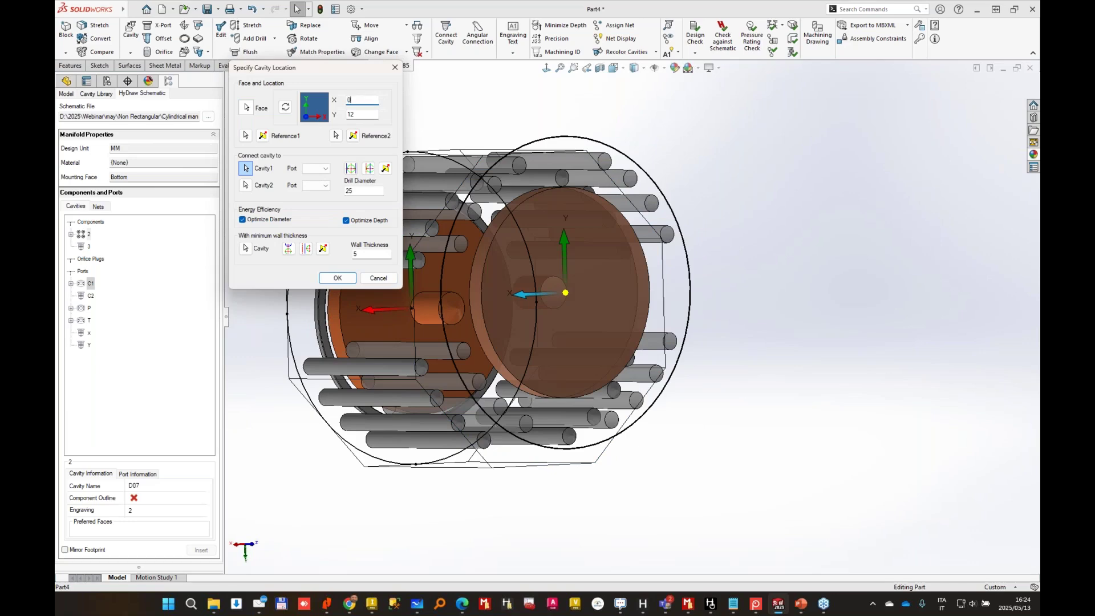
key("Tab")
type("0")
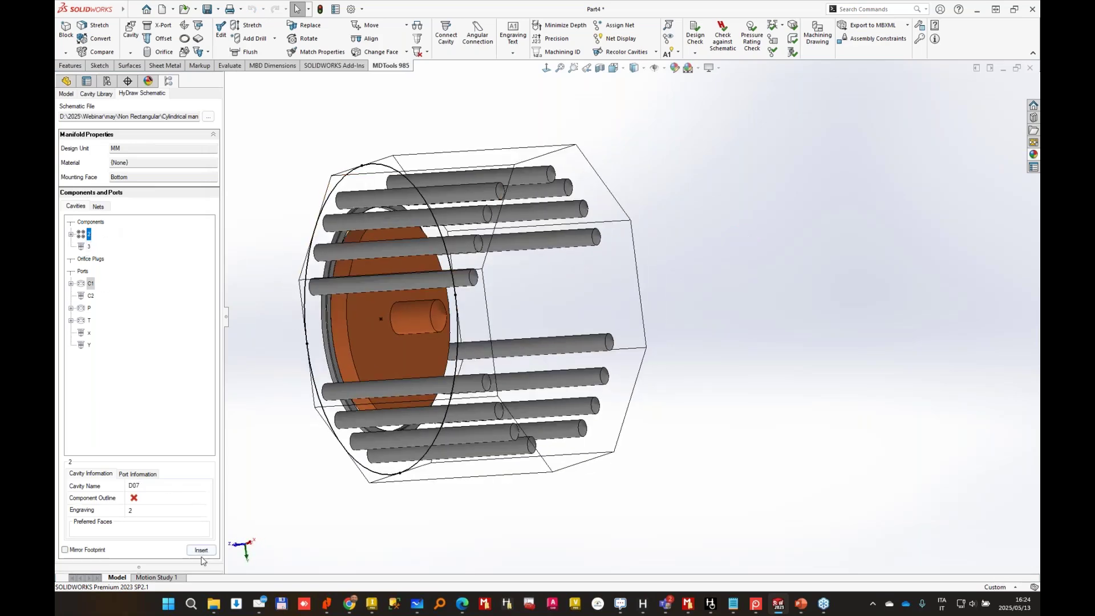
Try to insert component 2's D07 footprint on the free end face at about X -20, Y 21.
left_click(548, 286)
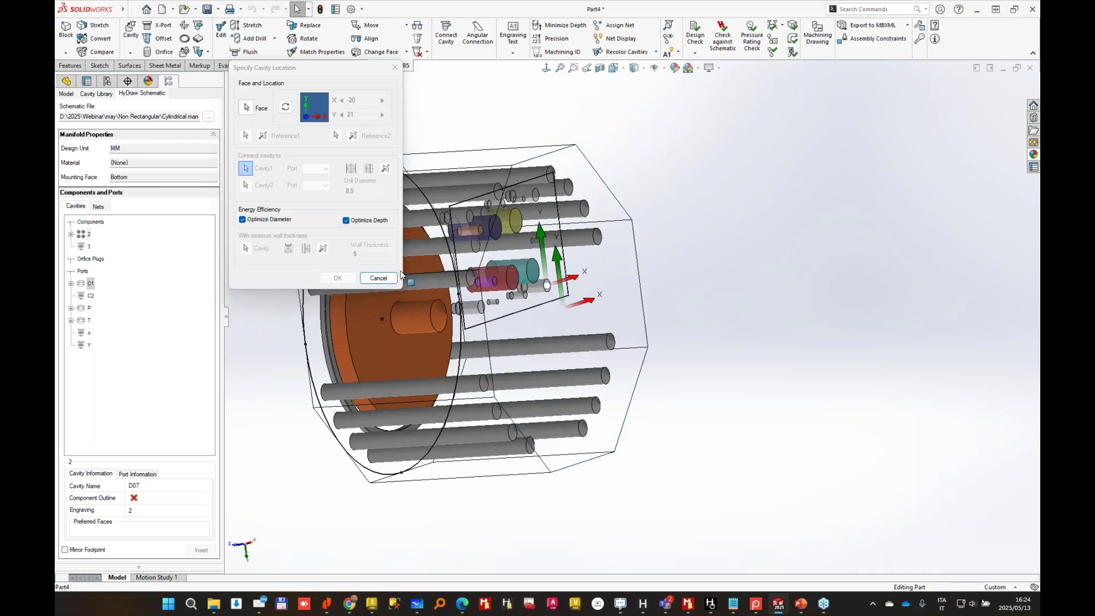
left_click(338, 278)
left_click(406, 205)
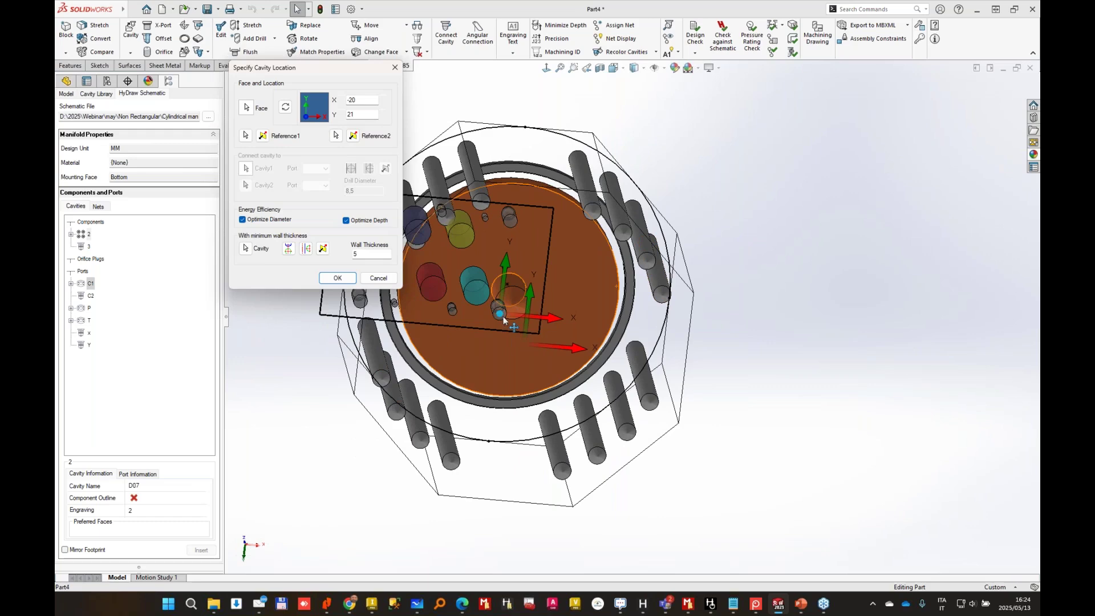
Try to reposition component 2's footprint on the end face at X 0, Y 0.
left_click_drag(504, 321, 586, 375)
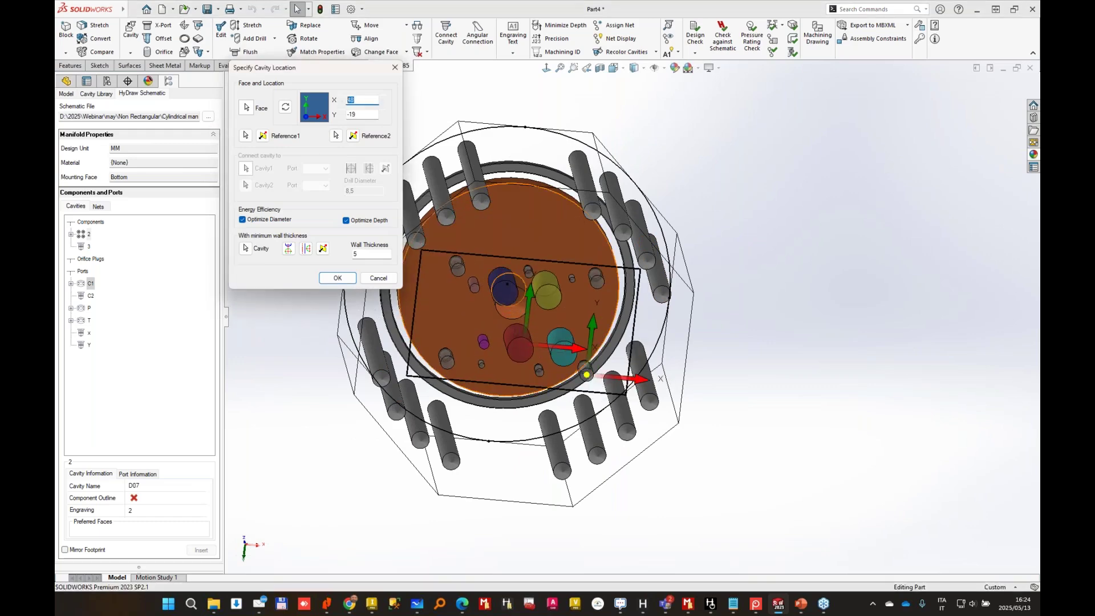
type("0")
left_click(246, 249)
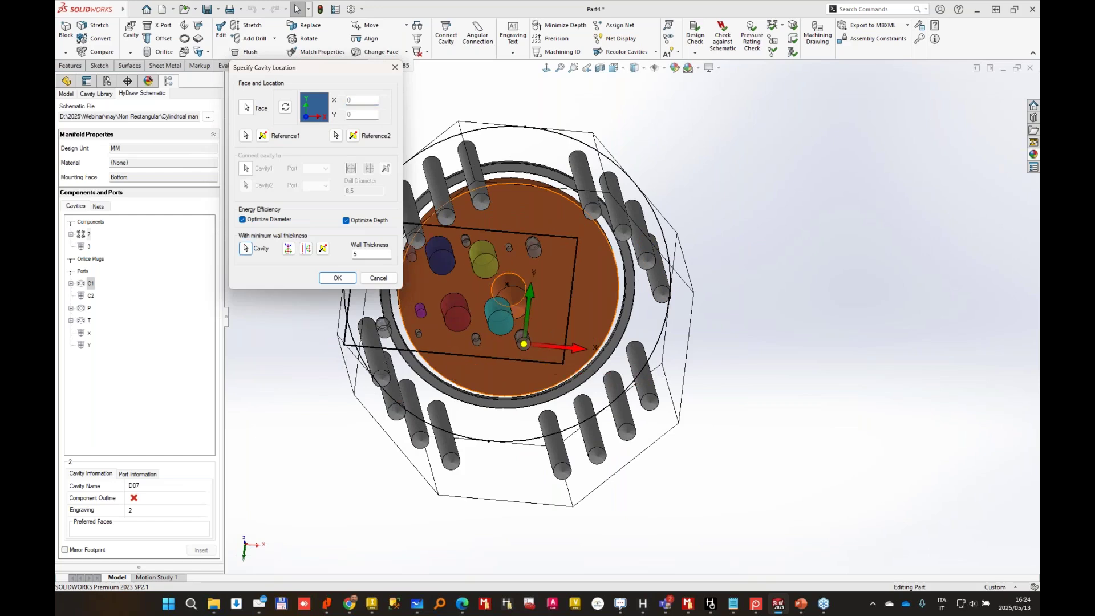
left_click(594, 371)
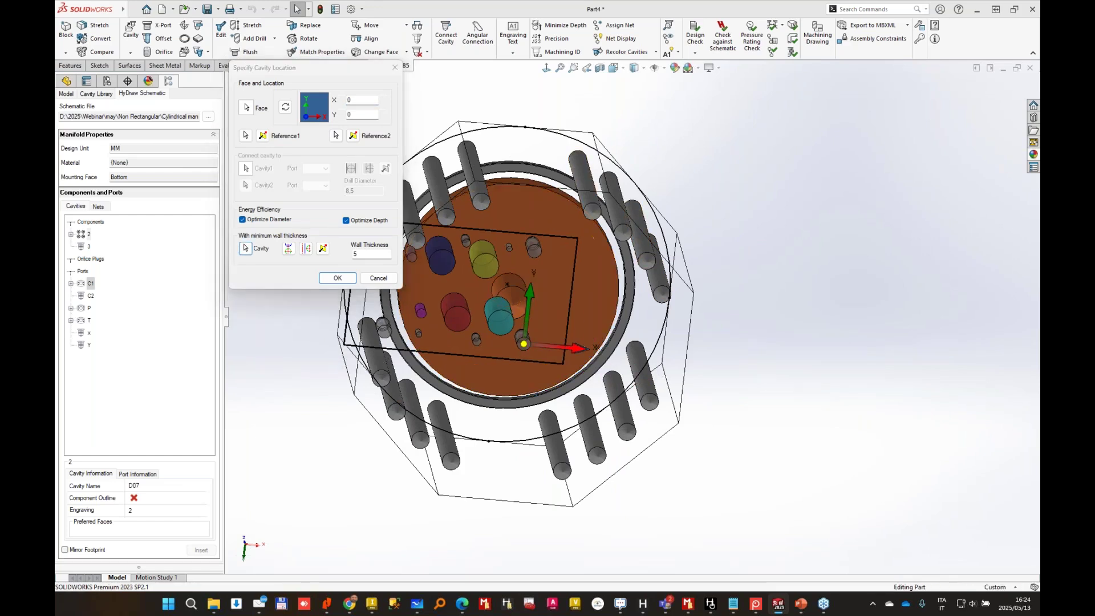
left_click(586, 358)
left_click(379, 278)
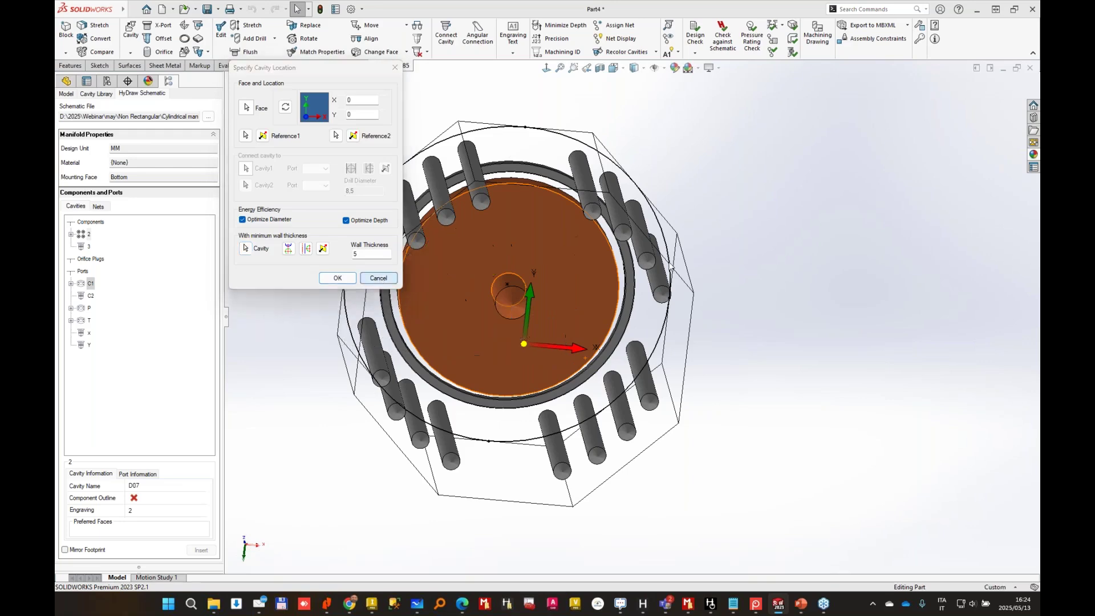
middle_click_drag(731, 249, 599, 254)
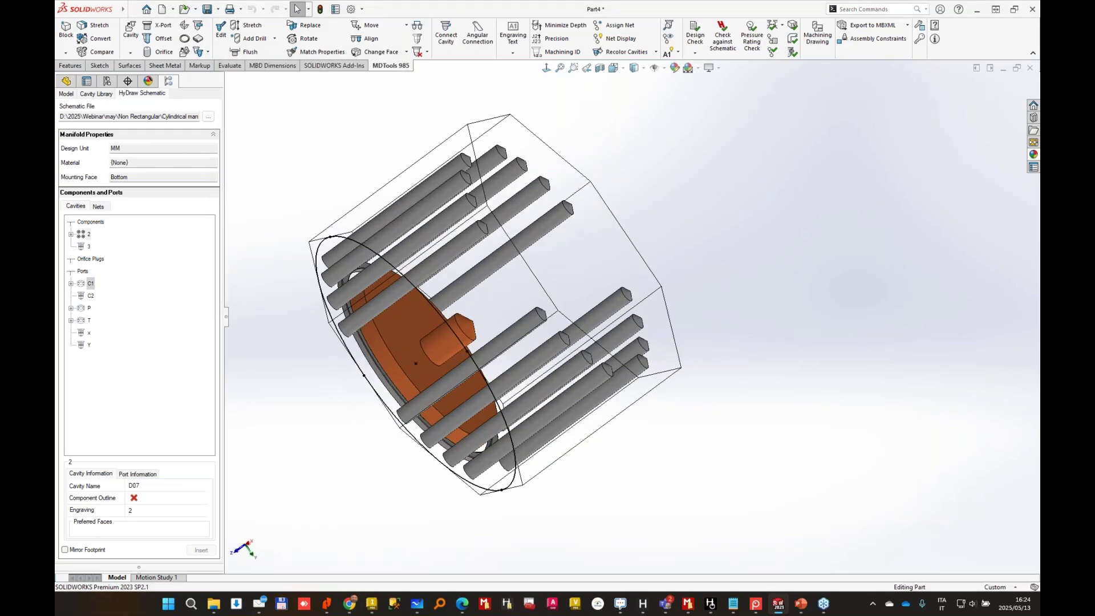
left_click(253, 29)
left_click(456, 169)
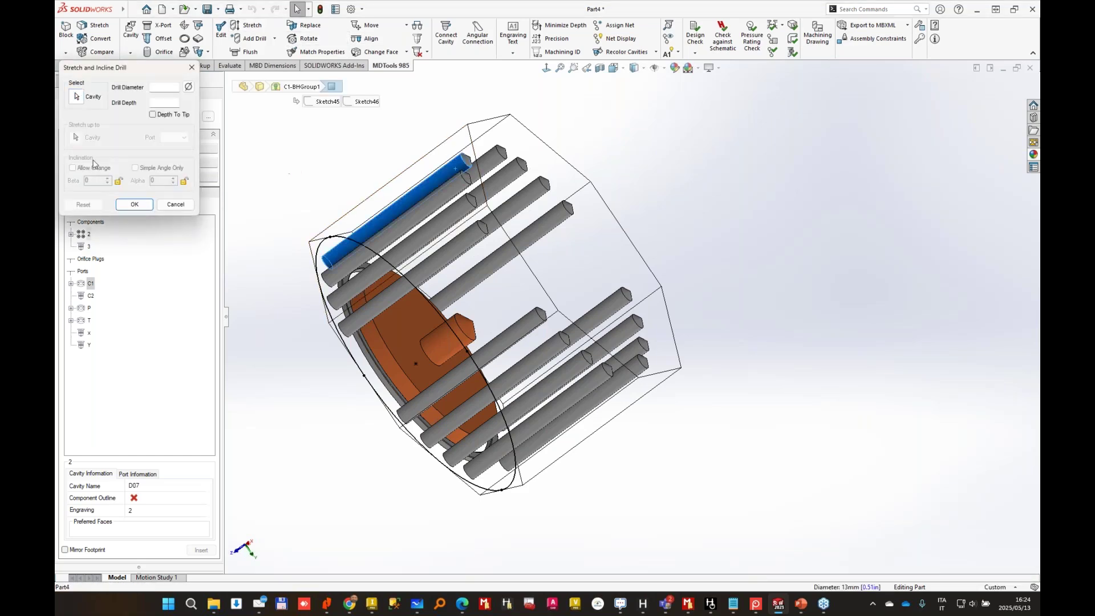
key("Escape")
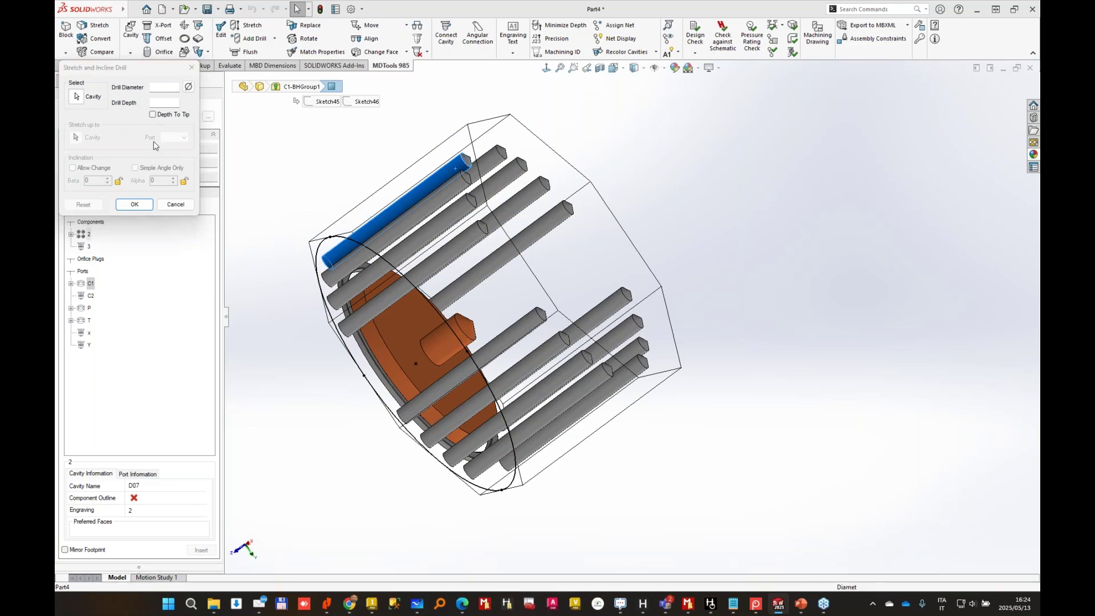
left_click(249, 28)
left_click(461, 167)
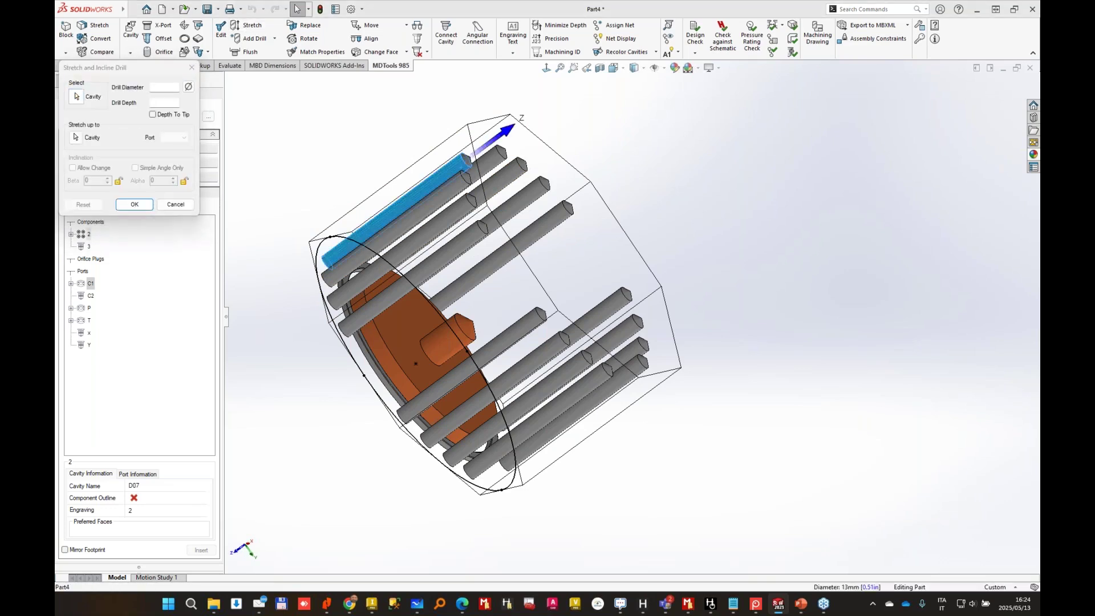
key("Escape")
Close the current octagonal manifold part and open Cover.SLDPRT from the Non Rectangular folder.
left_click(1031, 68)
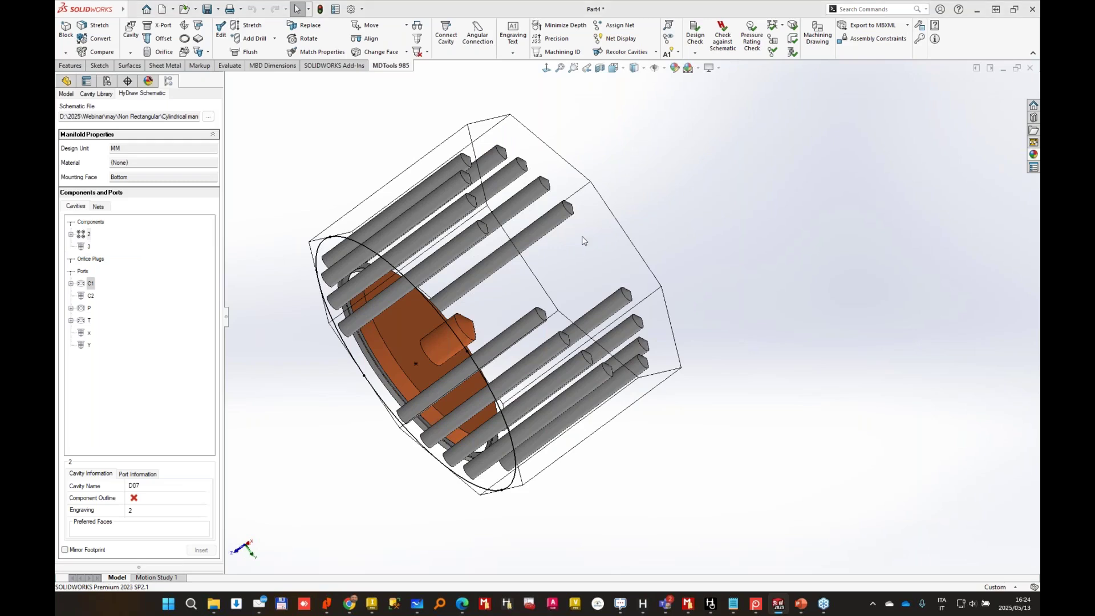
key("Escape")
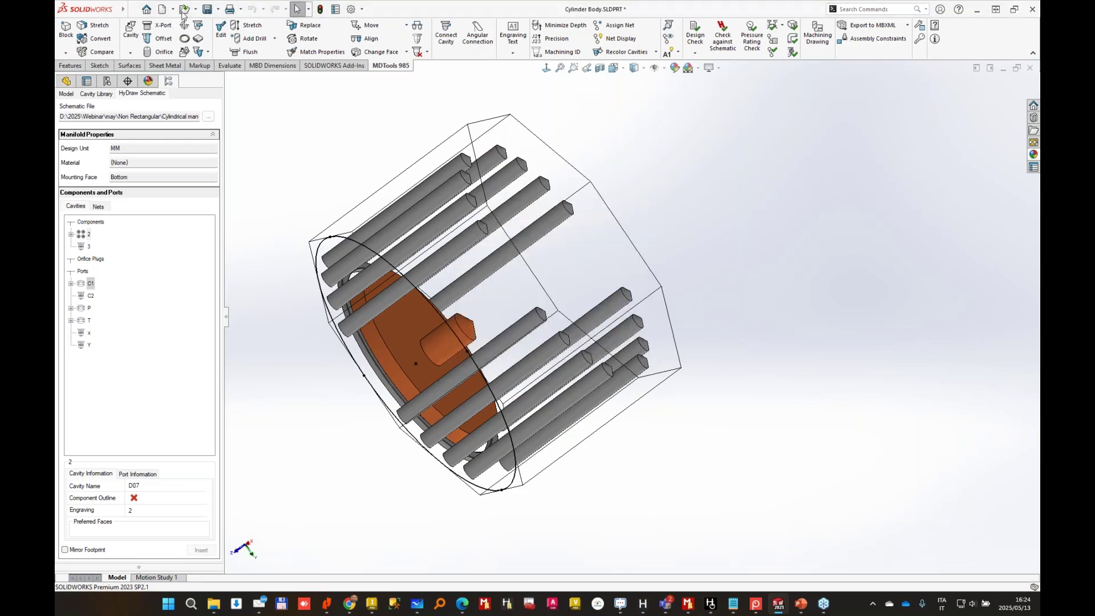
left_click(187, 14)
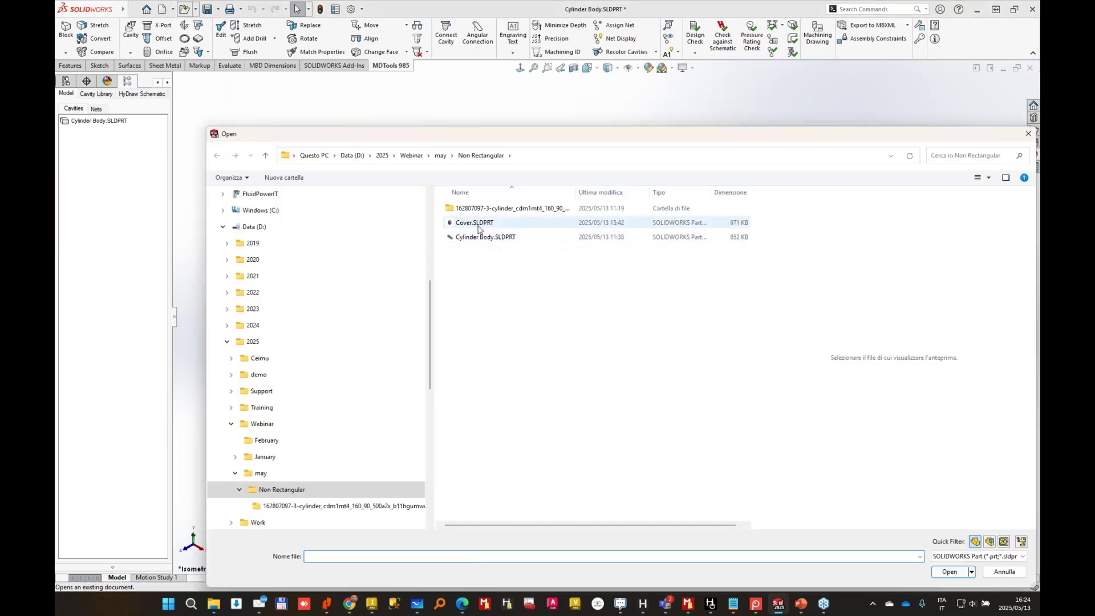
left_click(479, 225)
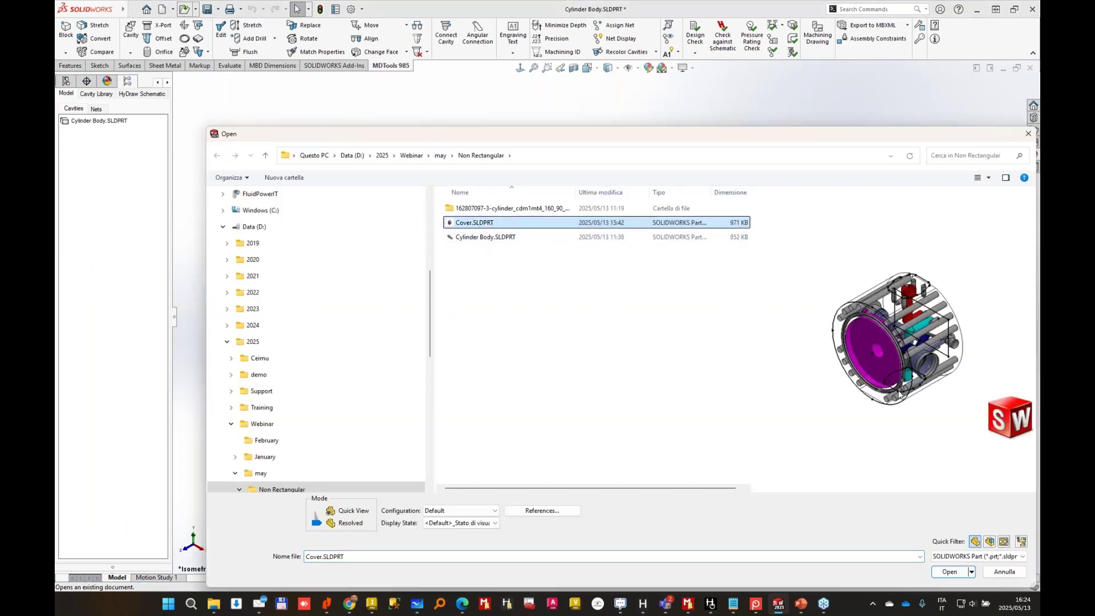
left_click(950, 572)
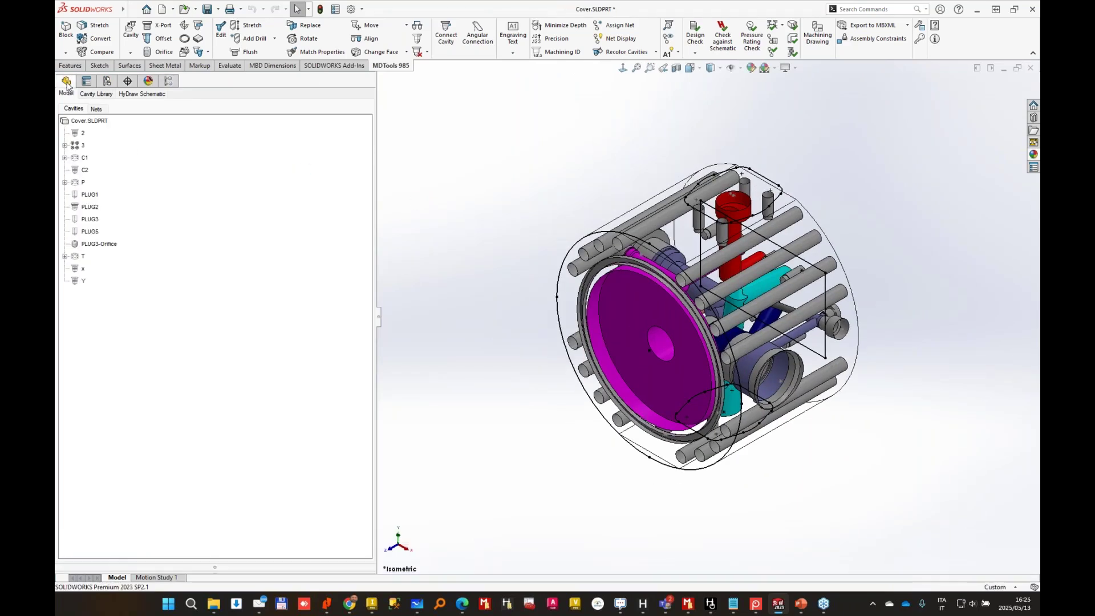
Delete the closing cut features, including Cut-Extrude2, and the circular sketch at the end of the feature history.
left_click(67, 83)
left_click_drag(319, 344, 308, 537)
left_click(98, 547)
left_click(97, 537, "ctrl")
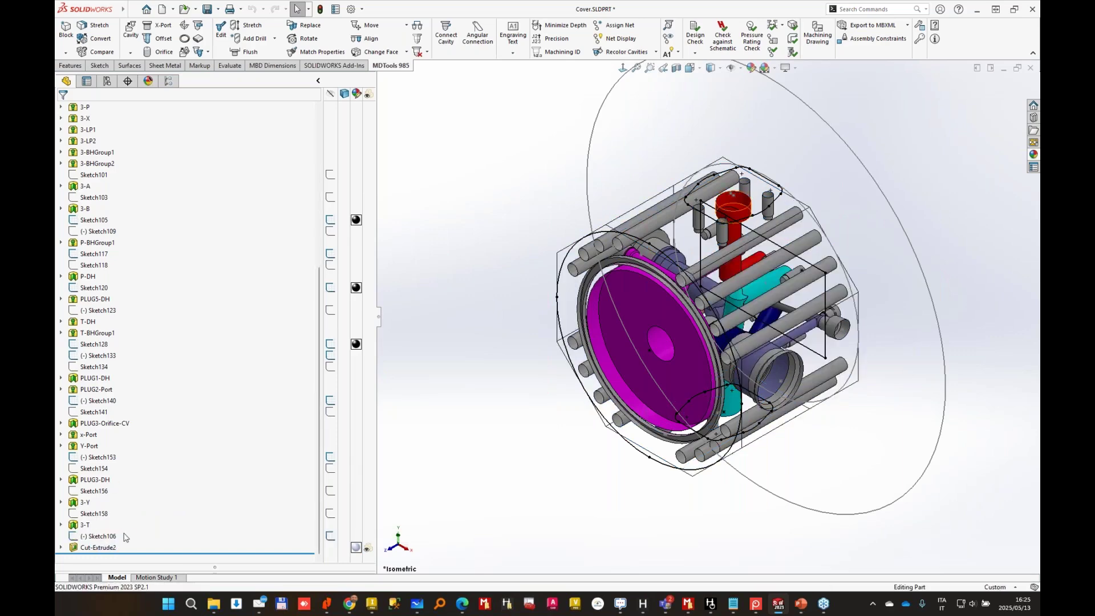
left_click(102, 538)
left_click(98, 539)
left_click(97, 548, "ctrl")
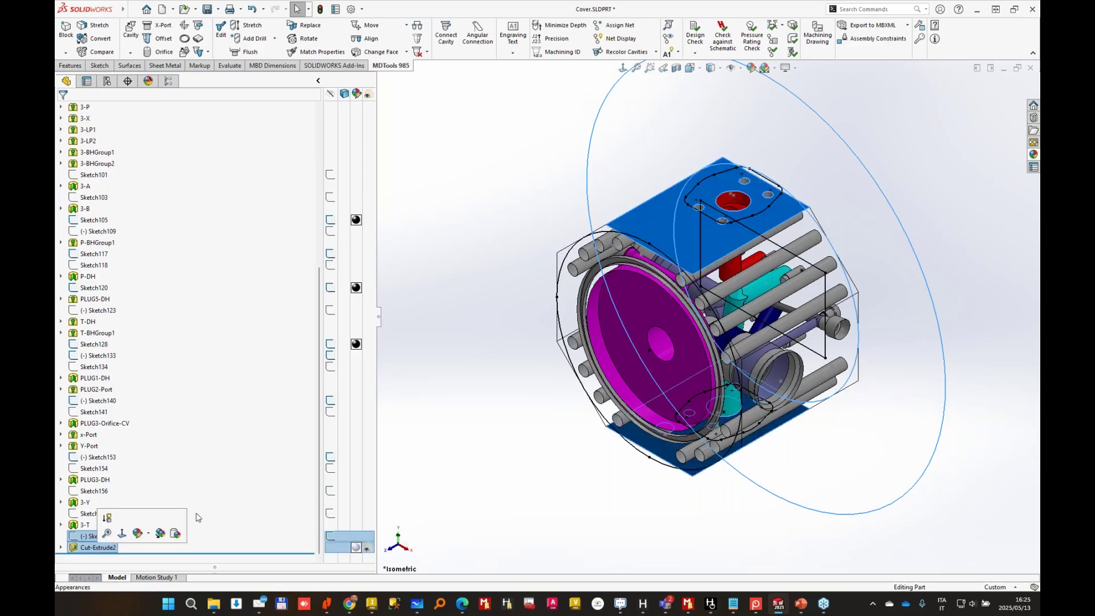
key("Delete")
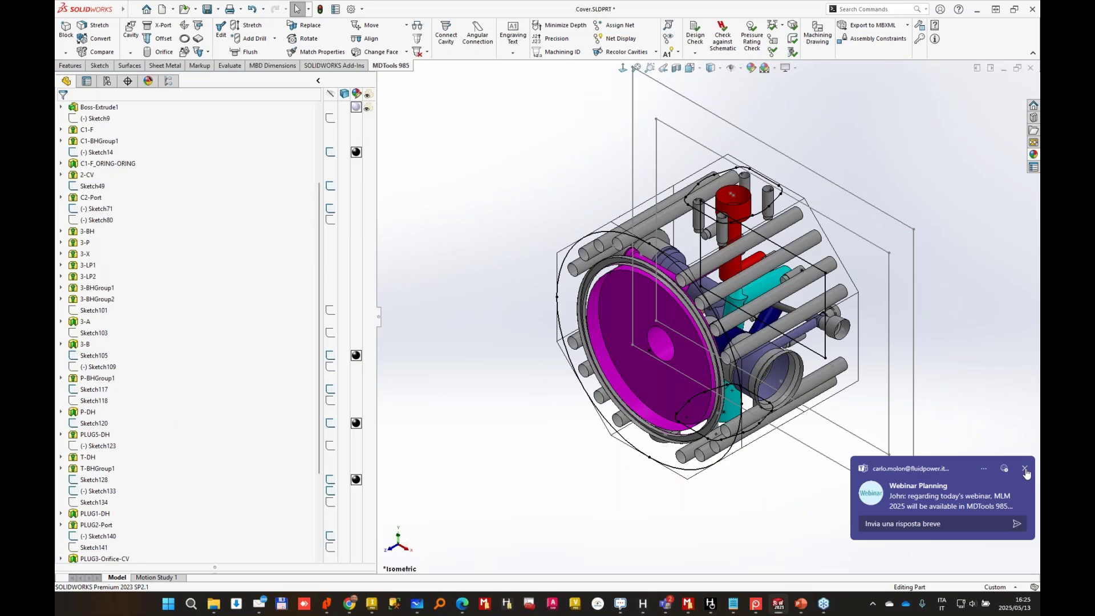
Delete cavities 2, C2, P, PLUG1, PLUG2, PLUG3, PLUG5, T, X and Y together with their complete footprints.
left_click(1025, 469)
left_click(106, 558)
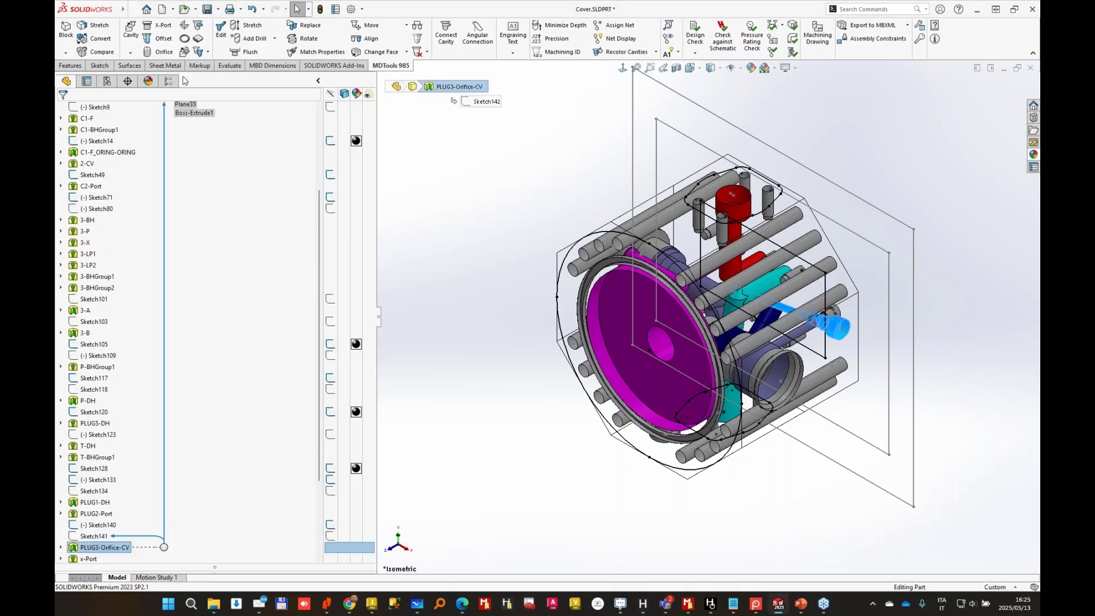
left_click(168, 82)
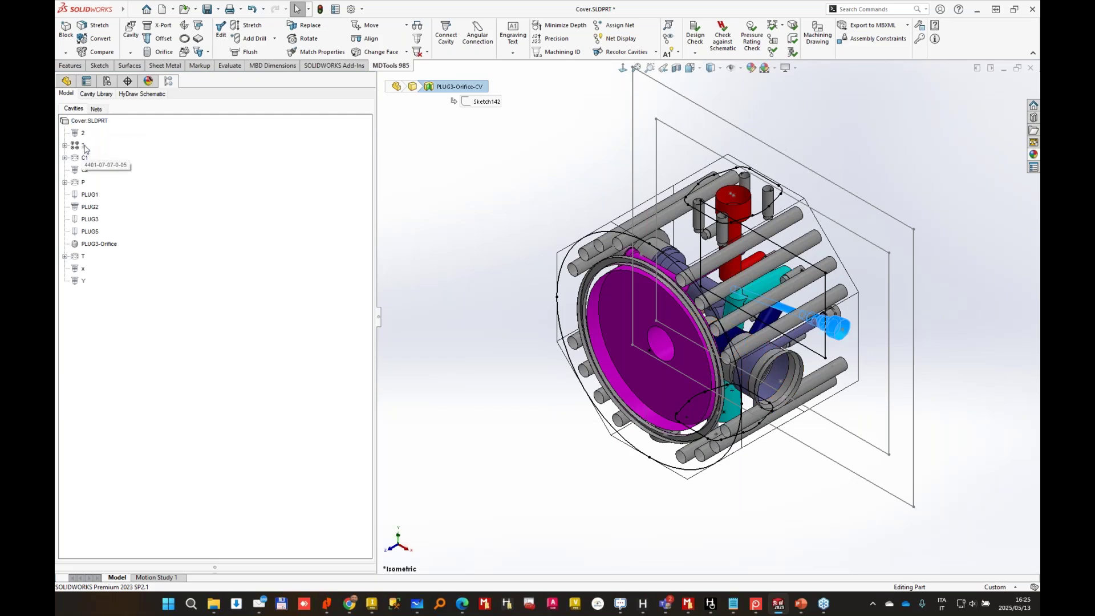
left_click(84, 158)
left_click(83, 133)
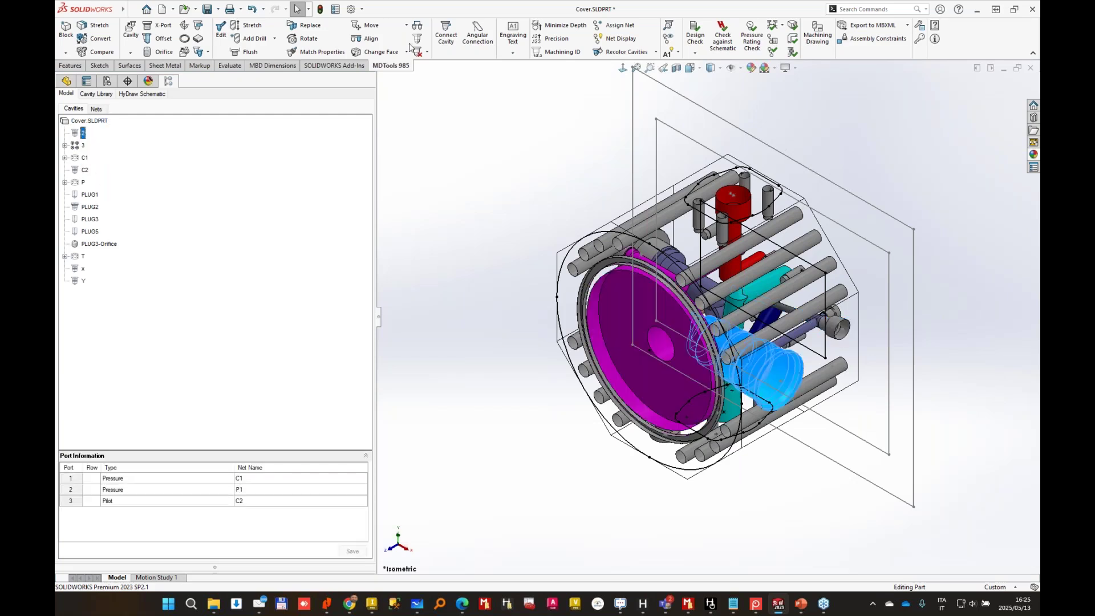
left_click(418, 52)
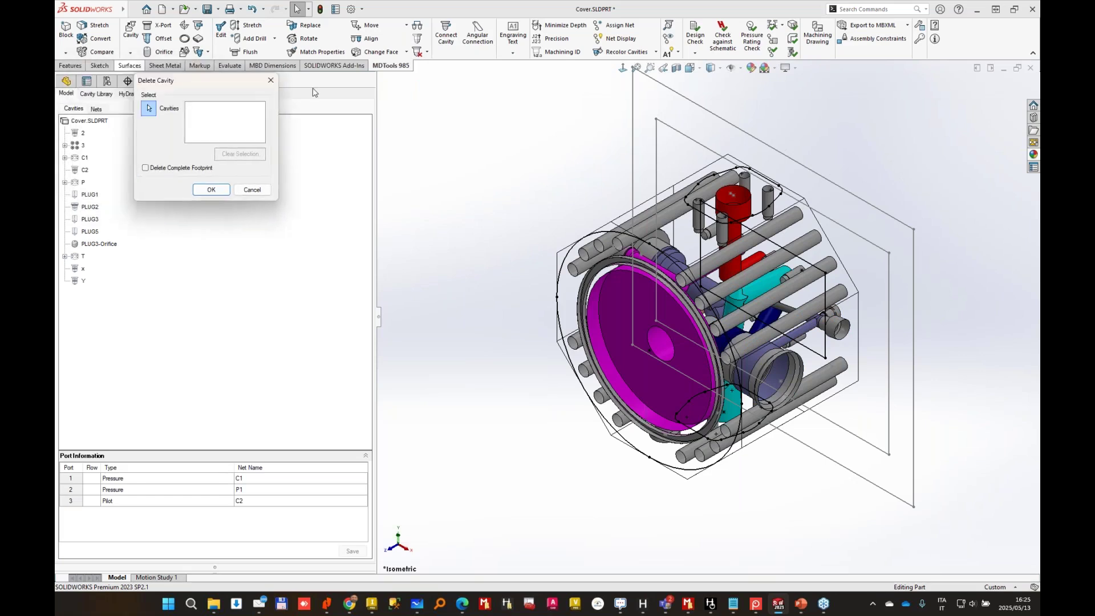
left_click(83, 133)
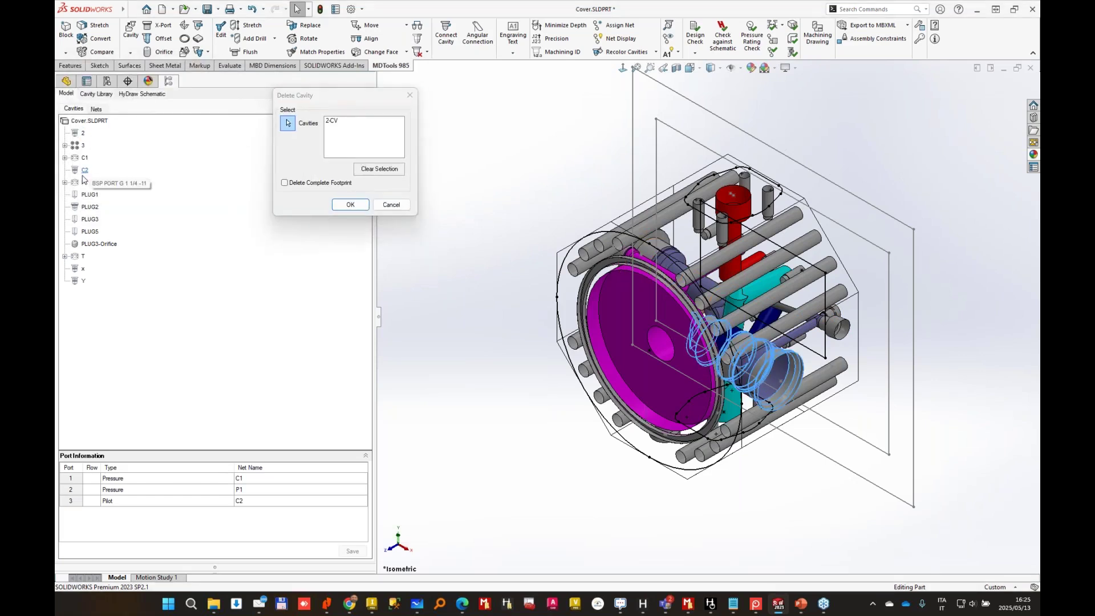
left_click(83, 184)
left_click(84, 195)
left_click(85, 208)
left_click(85, 220)
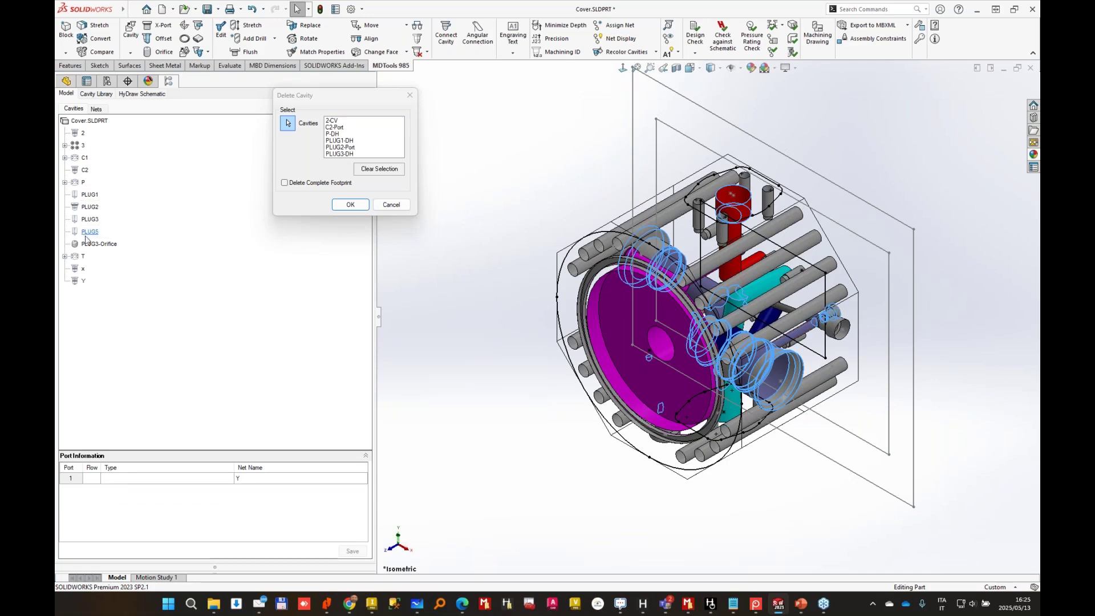
left_click(84, 232)
left_click(84, 256)
left_click(83, 268)
left_click(82, 279)
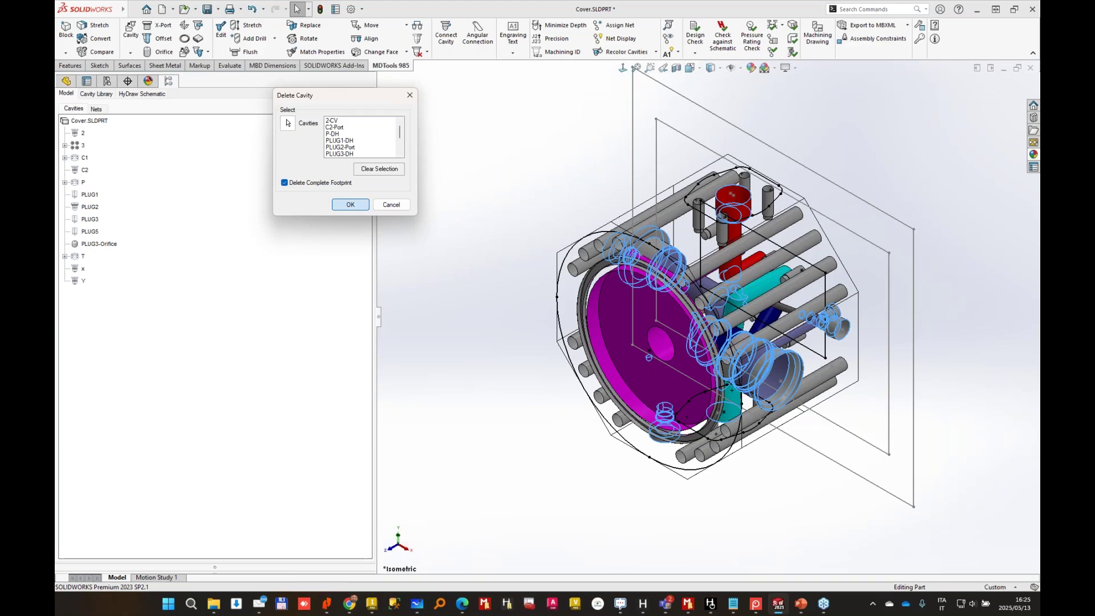
Delete the leftover Sketch160 with the two large rectangles from the end of the feature history.
middle_click_drag(722, 239, 590, 231)
left_click(66, 81)
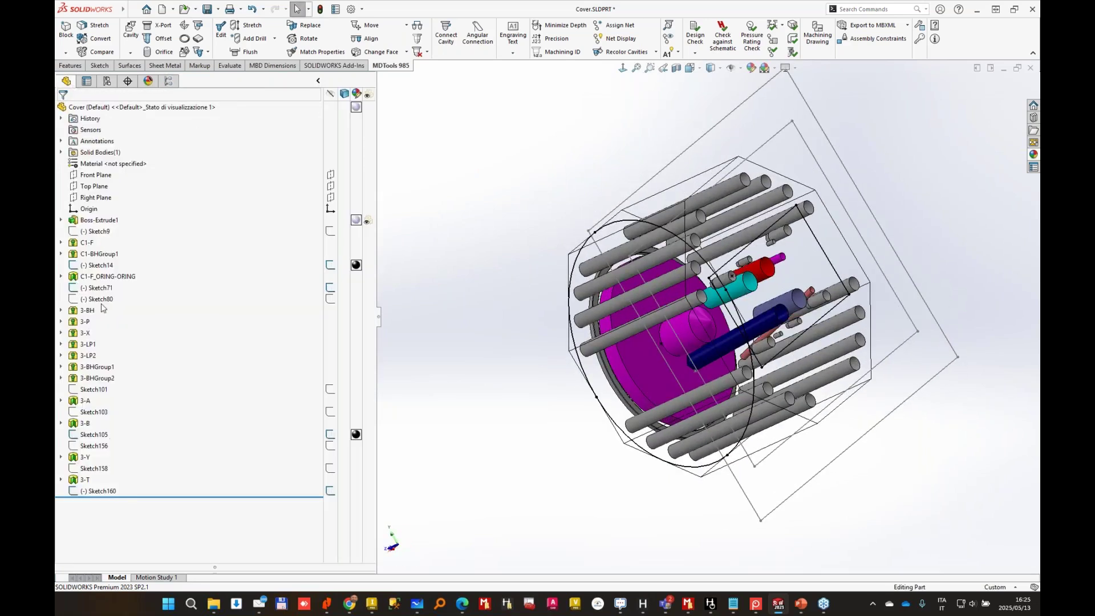
right_click(104, 494)
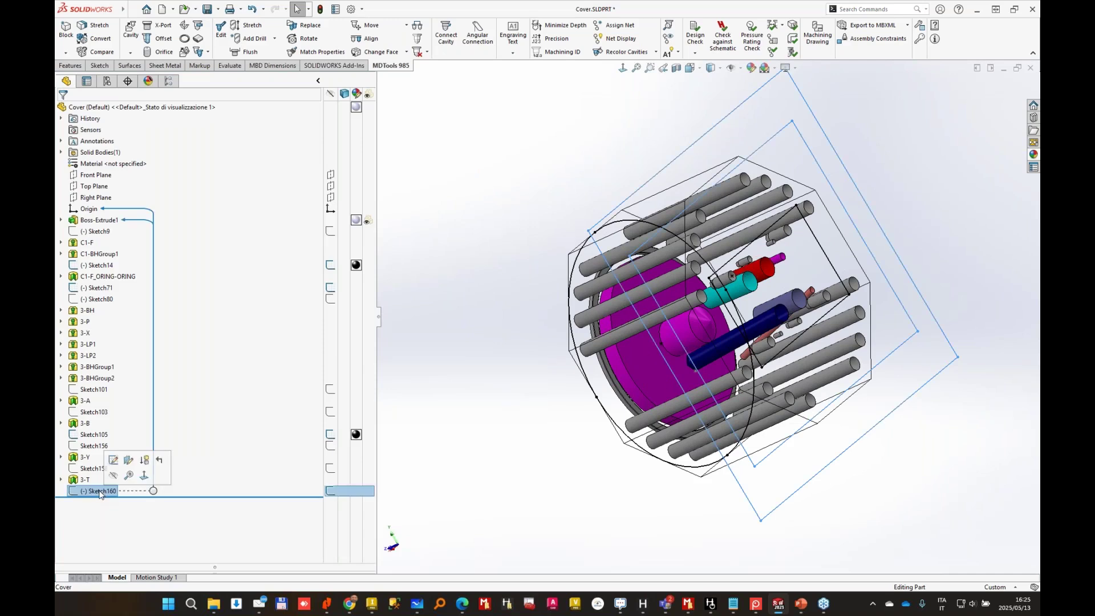
left_click(126, 470)
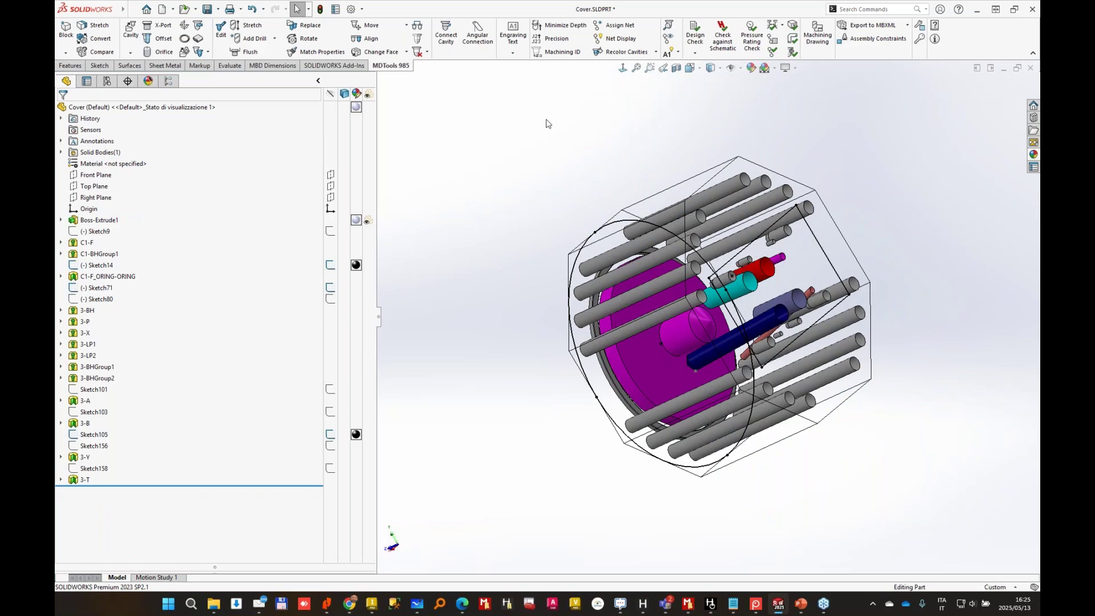
Collapse the display-state columns and narrow the feature tree to give the model more room.
middle_click_drag(546, 119, 380, 158)
middle_click_drag(594, 184, 557, 211)
scroll(748, 262, "down", 3)
middle_click_drag(684, 228, 582, 205)
middle_click_drag(450, 145, 548, 166)
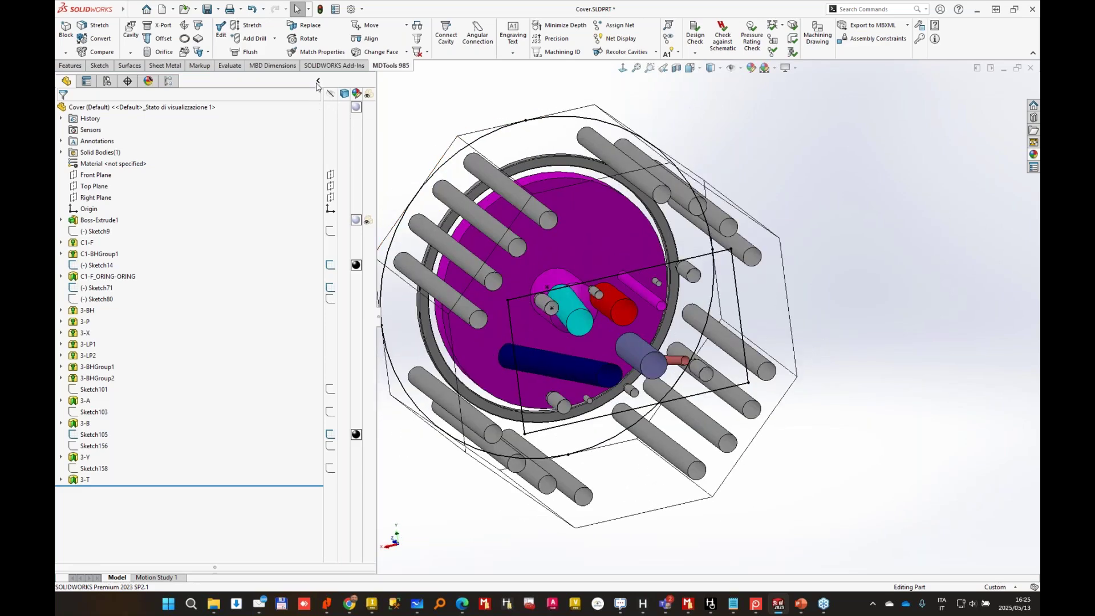
left_click(317, 82)
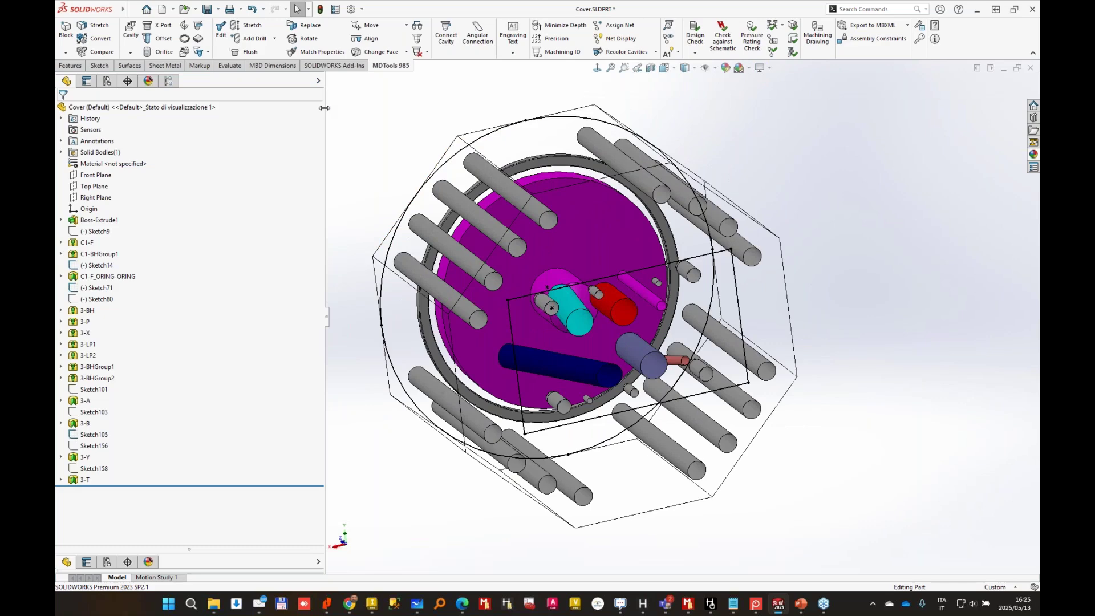
left_click_drag(324, 108, 262, 108)
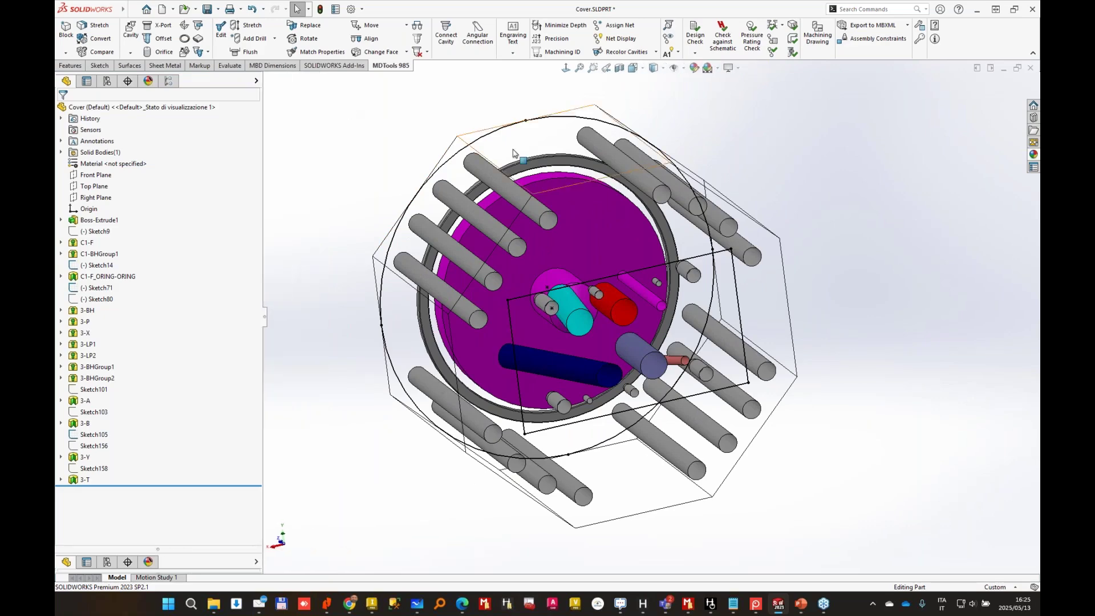
Change the inclination of the slanted dark blue footprint drill so it runs parallel to the neighbouring drills.
middle_click_drag(515, 153, 732, 275)
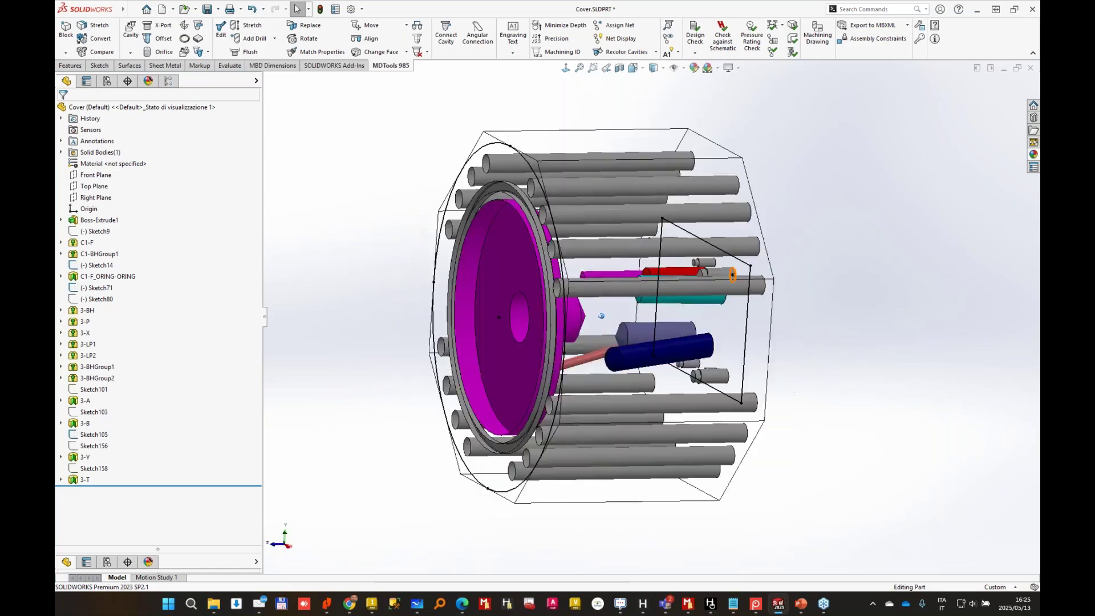
middle_click_drag(602, 316, 526, 278)
middle_click_drag(596, 240, 578, 234)
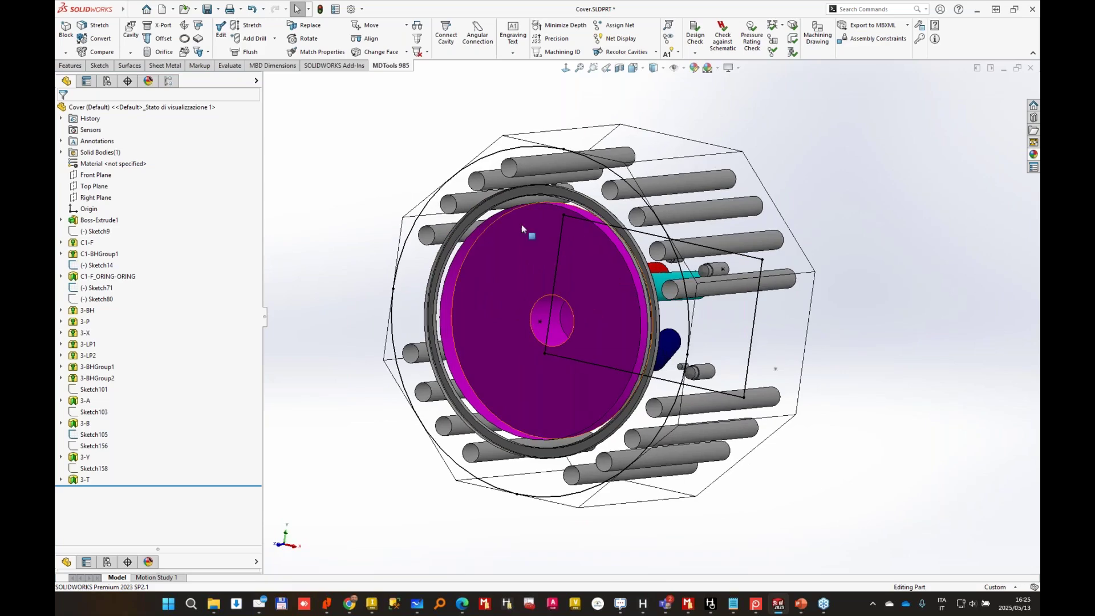
middle_click_drag(639, 287, 616, 302)
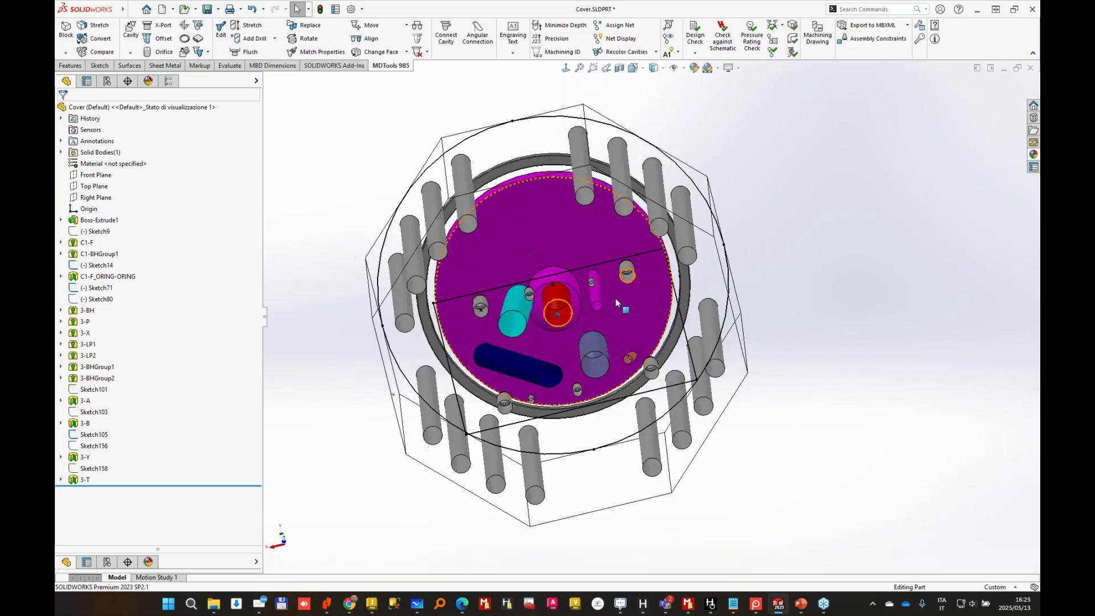
left_click(249, 25)
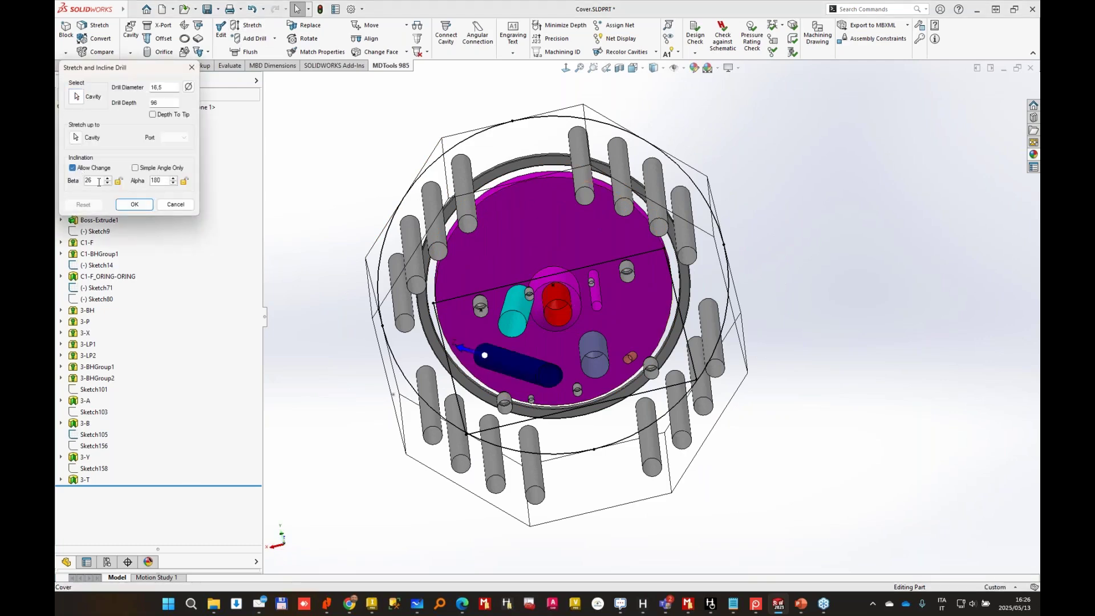
key("Return")
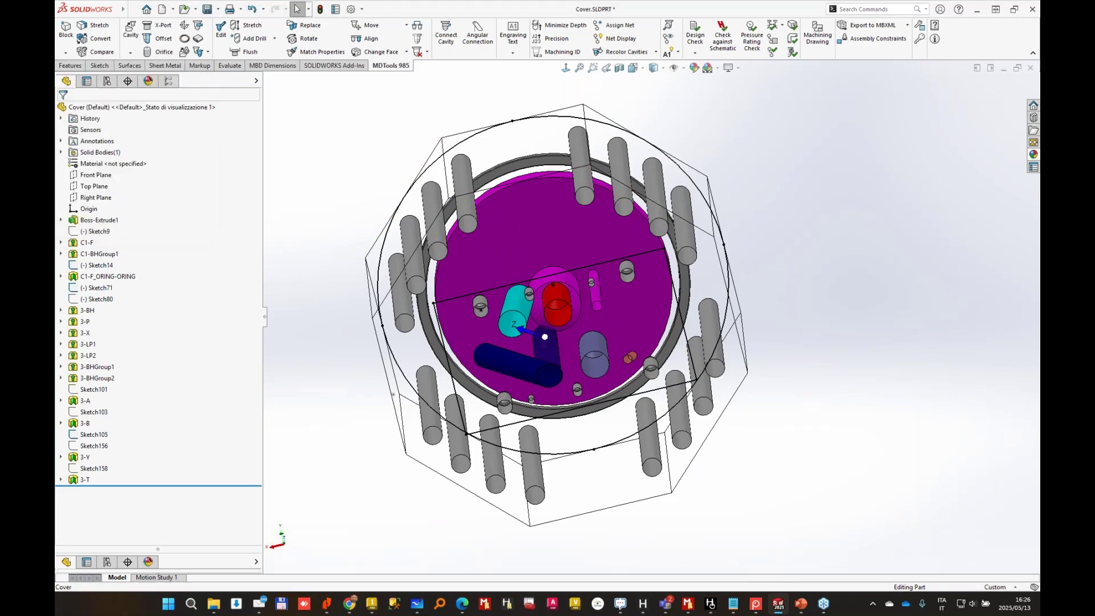
Examine the dark blue drill and the surrounding cavities from the side and from the end face.
key("Right")
key("Right")
key("Right")
key("Right")
key("Right")
key("Right")
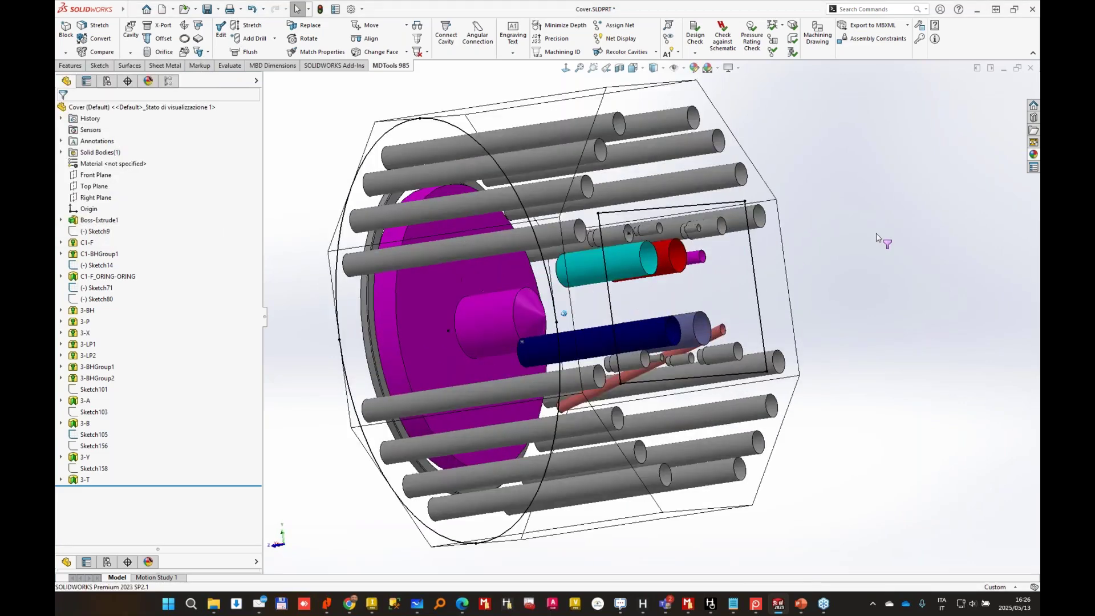
key("Left")
key("Left")
key("Left")
key("Left")
key("Left")
key("Left")
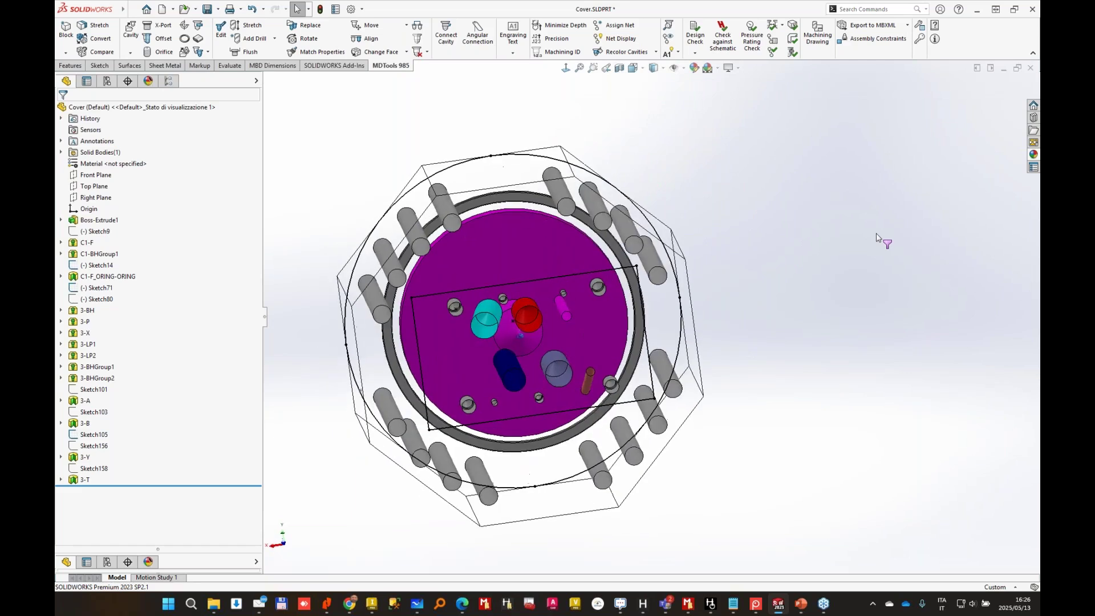
Save the part under the new name Cylindrical Manifold in the Non Rectangular folder.
left_click(219, 10)
left_click(234, 40)
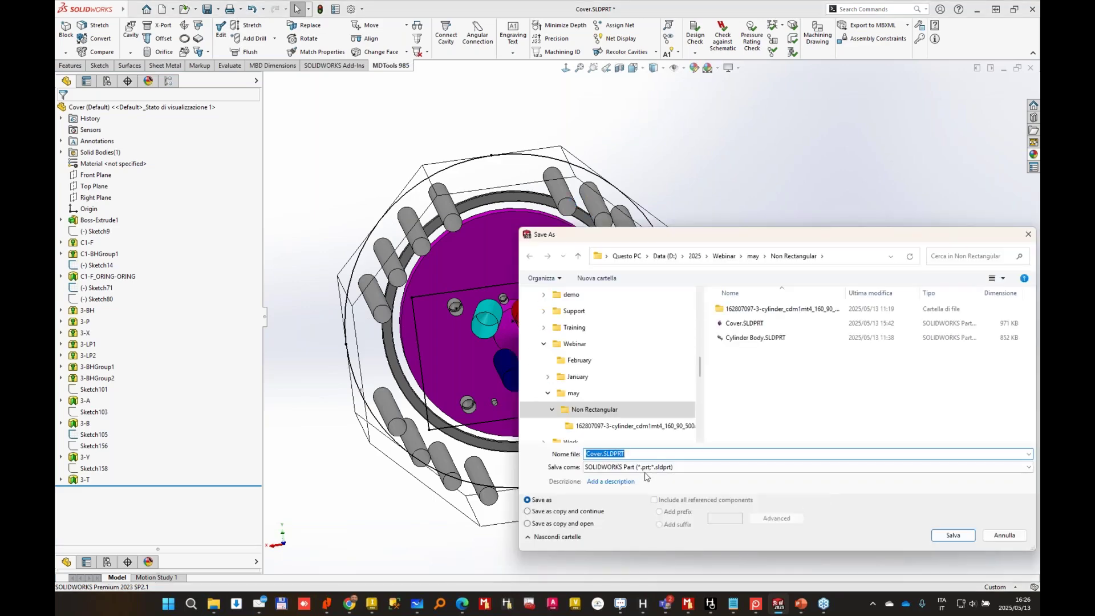
type("Cy")
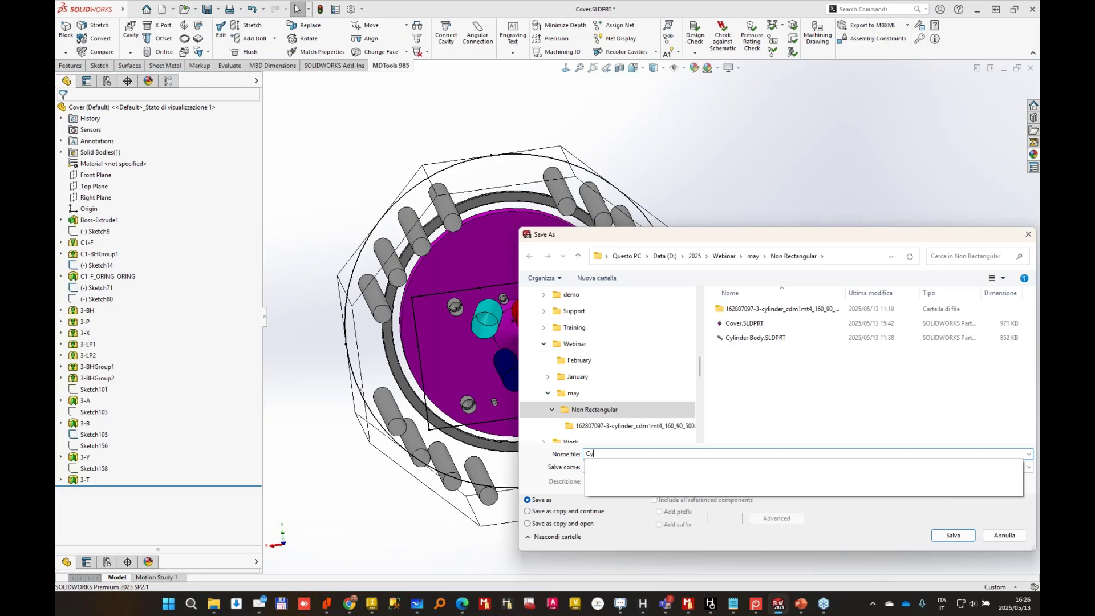
type("lindrical Manifold")
key("Return")
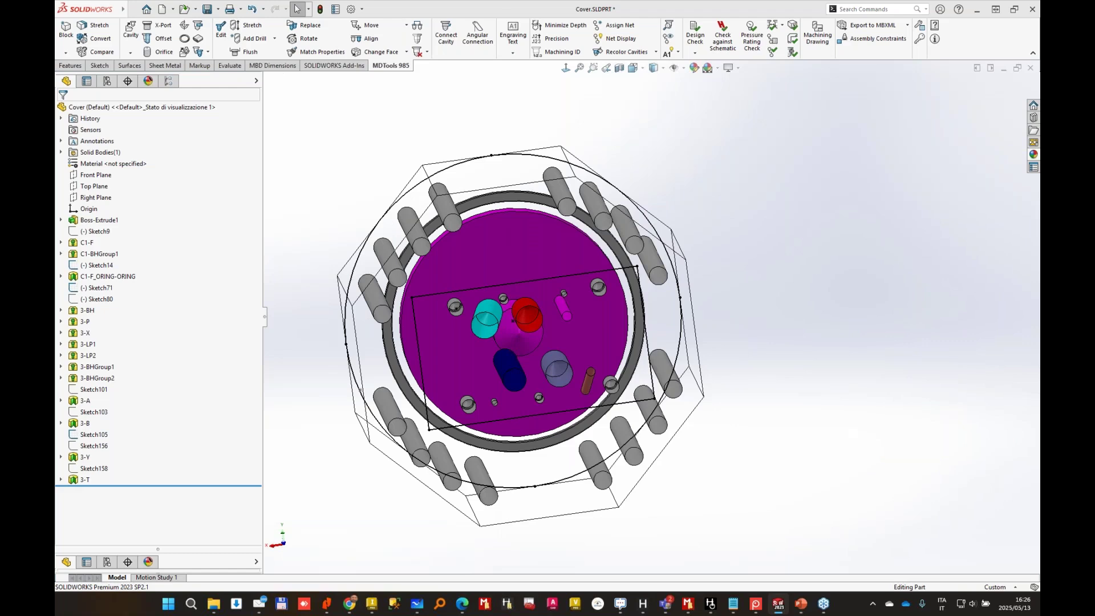
Load the schematic file Cylindrical manifold.xml from the Non Rectangular folder into the HyDraw Schematic.
left_click(169, 81)
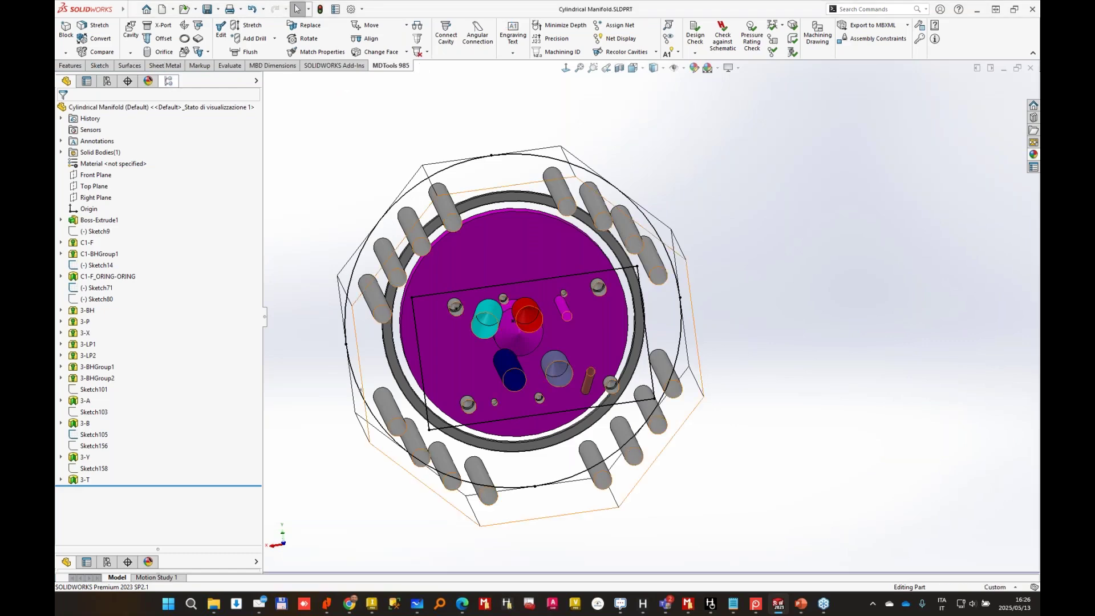
left_click(149, 94)
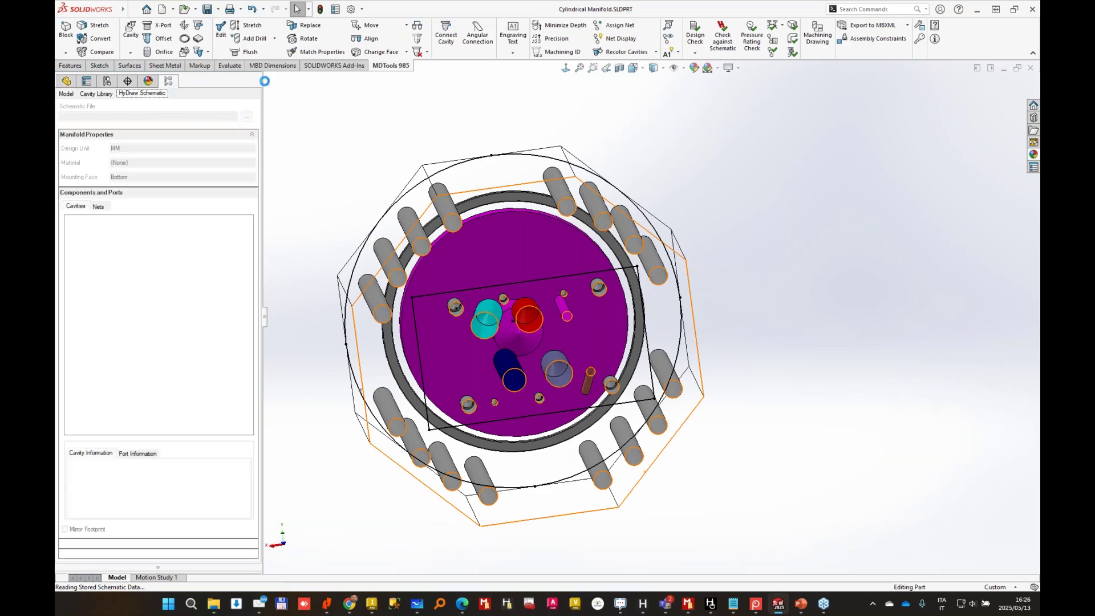
left_click(246, 116)
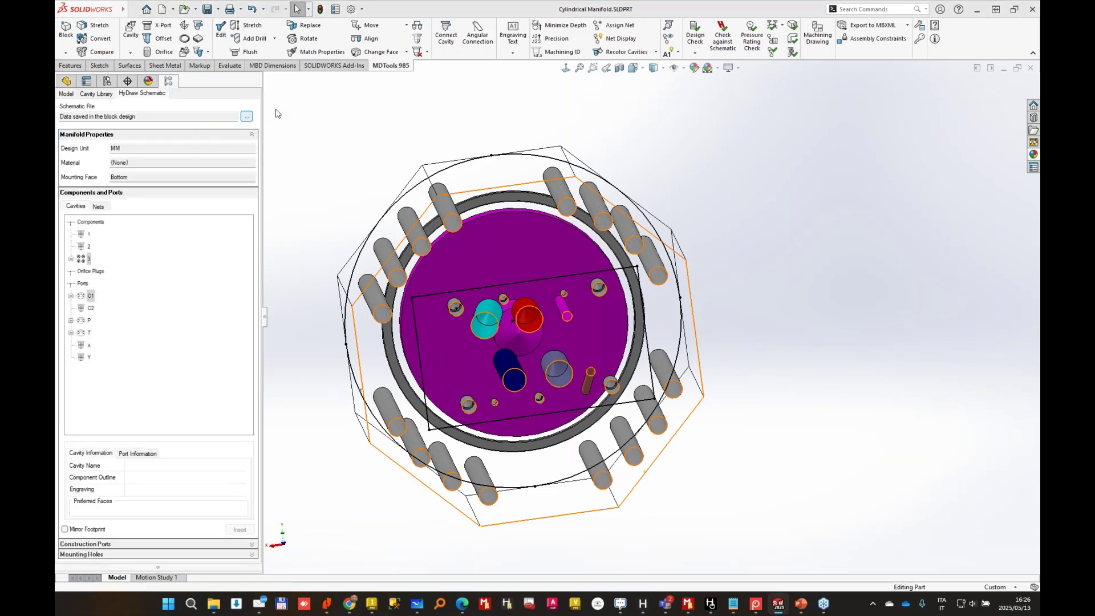
double_click(817, 316)
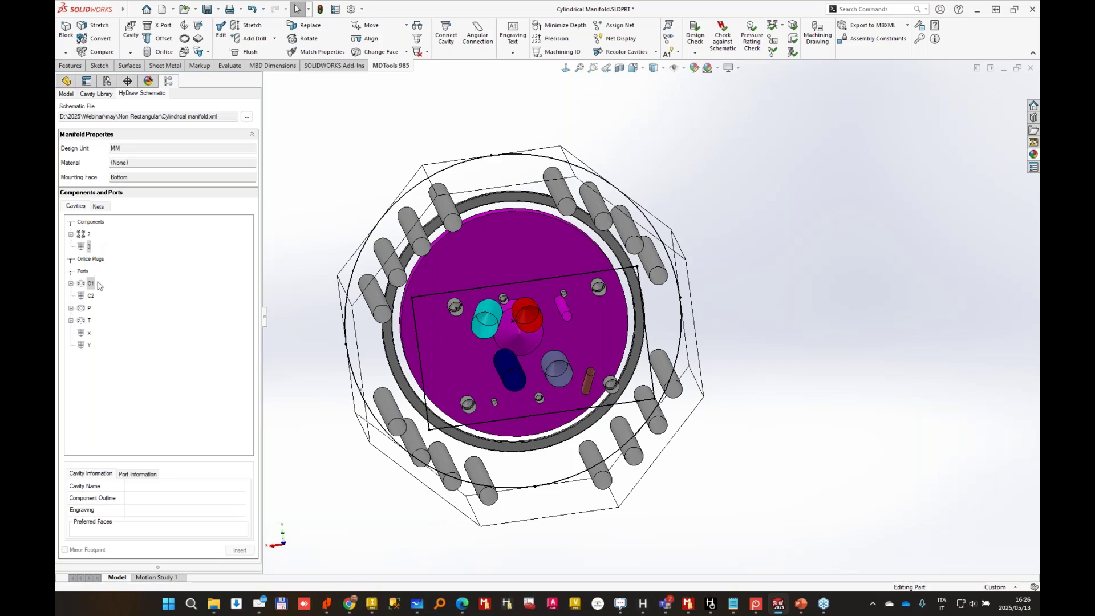
Review the cavity dimensions and port information of the teal T footprint drill.
left_click(92, 258)
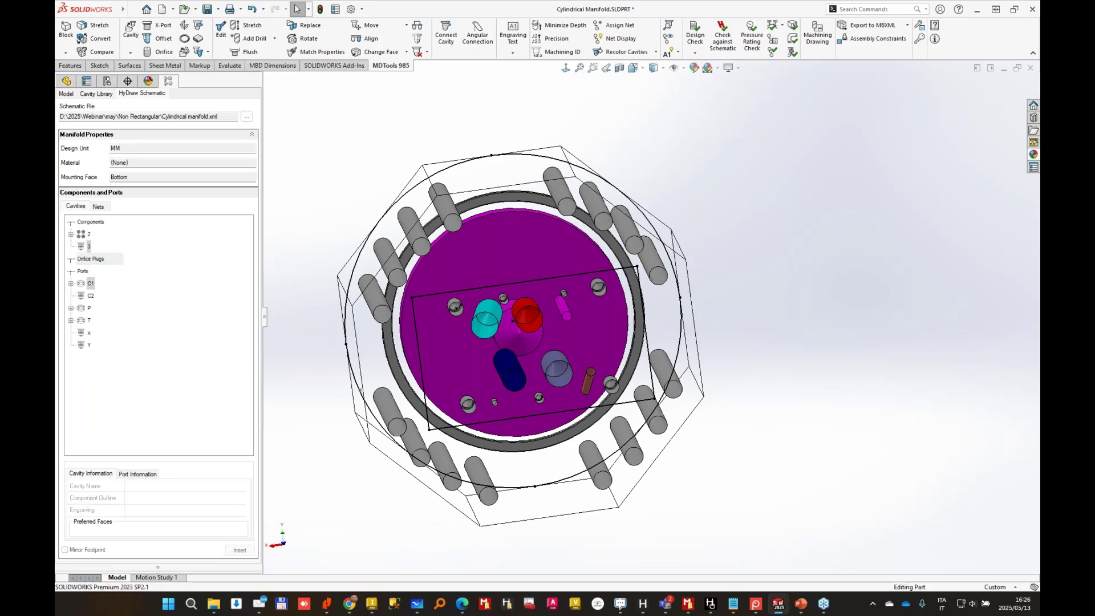
scroll(479, 315, "down", 2)
left_click(480, 315)
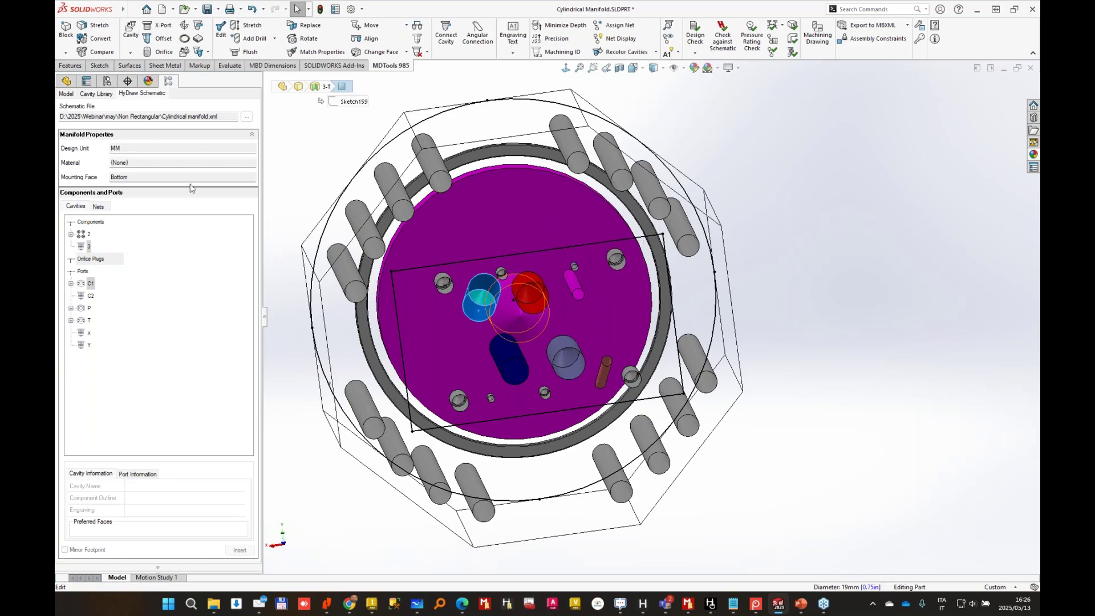
left_click(221, 29)
left_click_drag(165, 70, 357, 93)
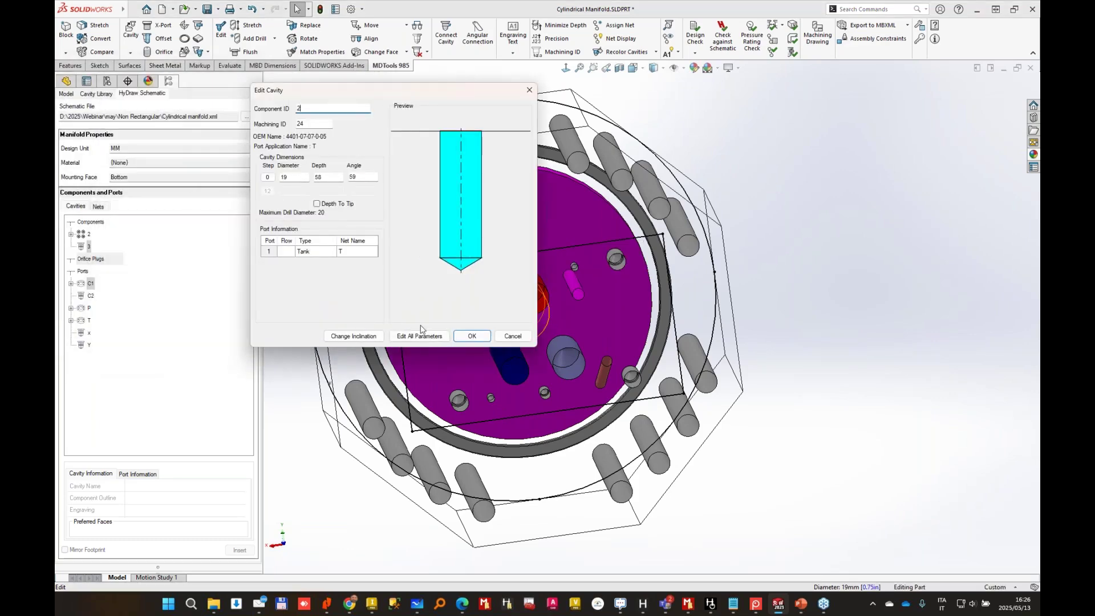
left_click(459, 336)
Start inserting component 3 (cavity T-19A) of net C1 on a flat side face of the octagonal manifold.
left_click(89, 245)
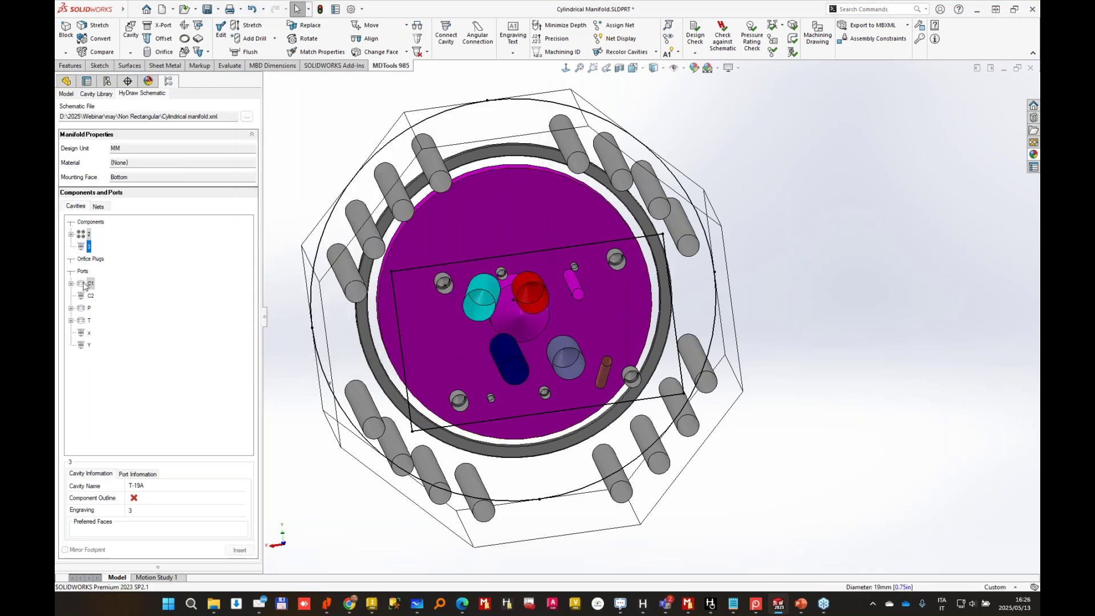
middle_click_drag(888, 286, 485, 382)
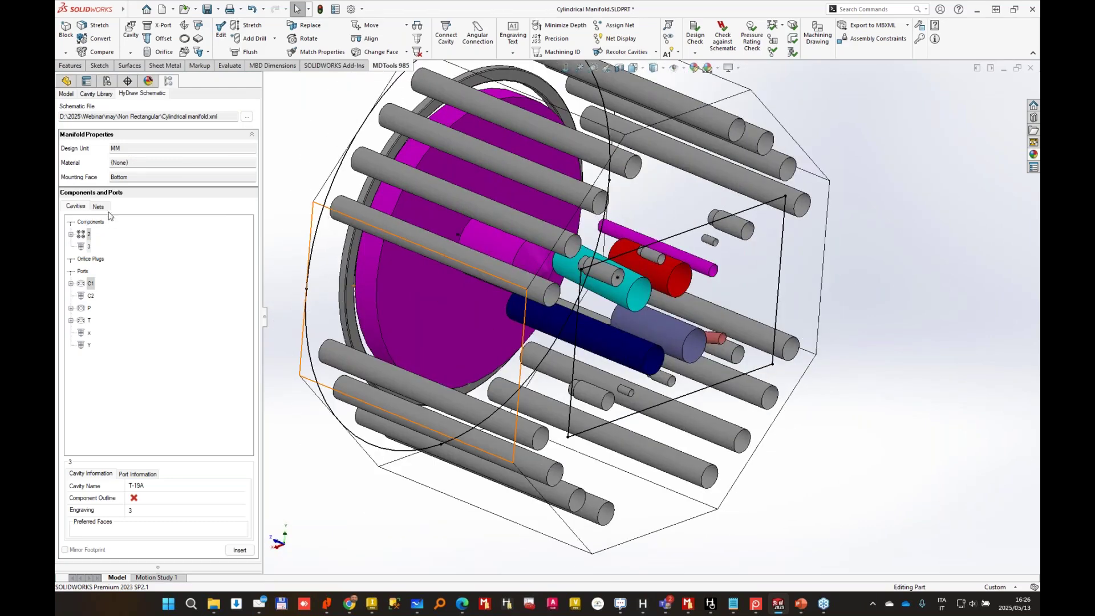
left_click(99, 206)
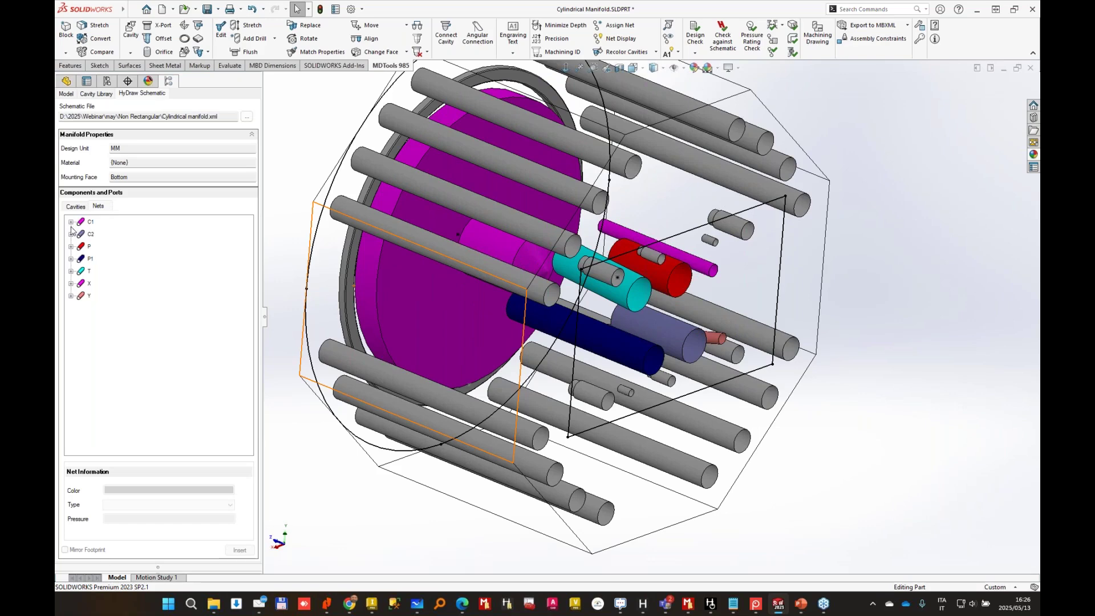
left_click(71, 222)
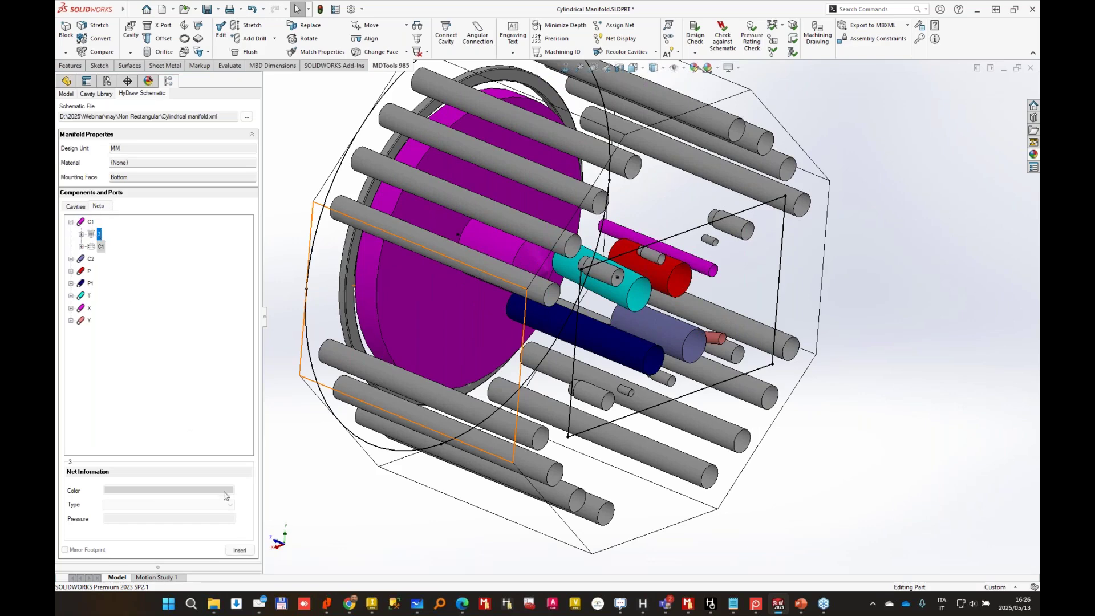
left_click(391, 346)
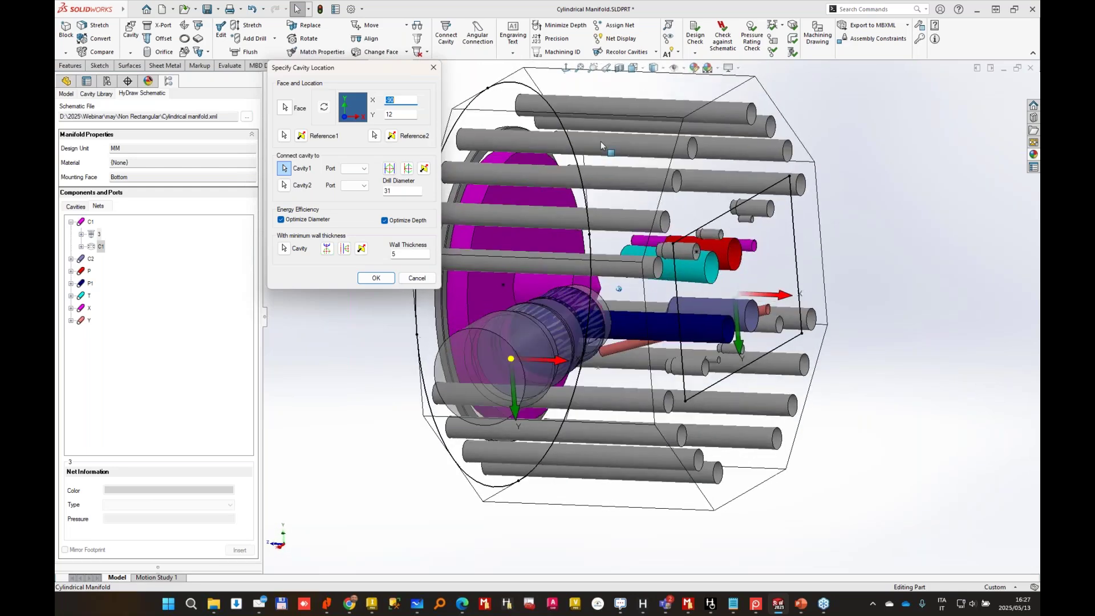
Connect the T-19A cavity to the magenta C1 cylinder cavity at X -97, Y 0 and place it.
scroll(642, 246, "down", 6)
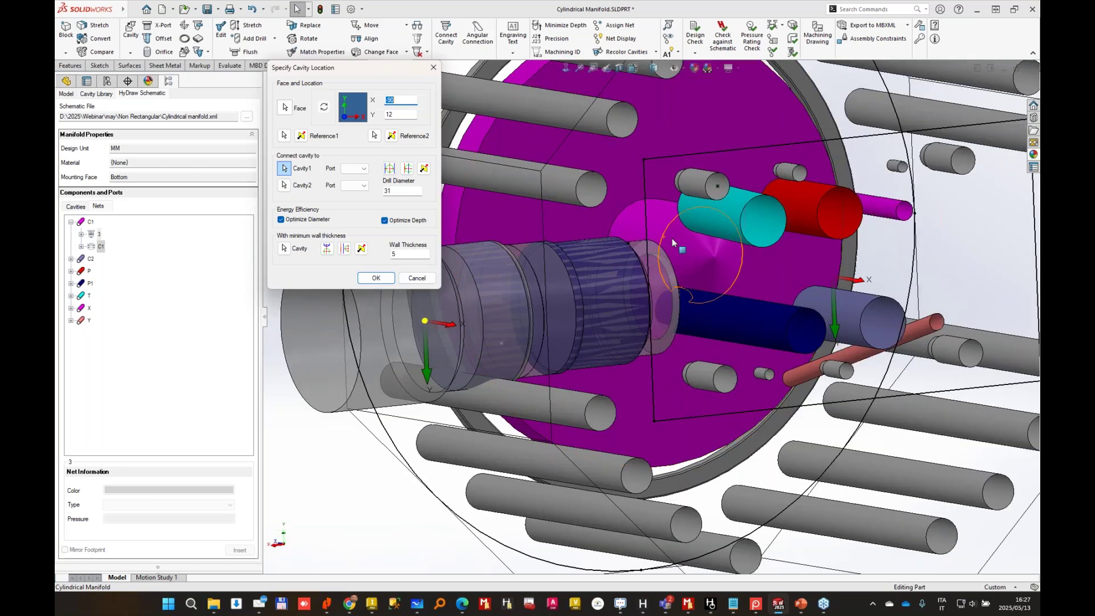
left_click(673, 242)
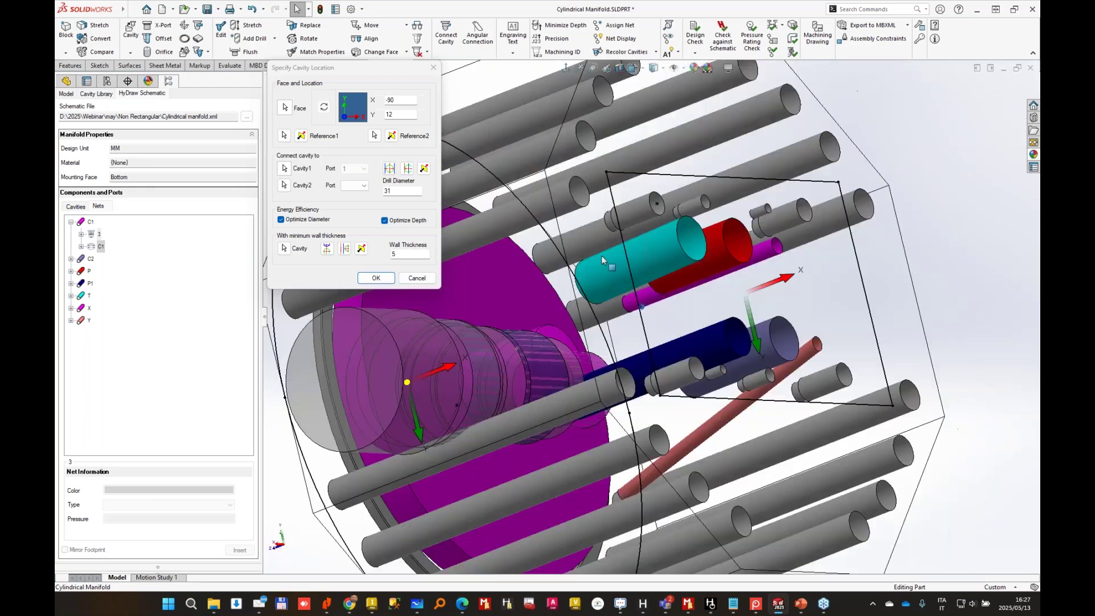
left_click(390, 168)
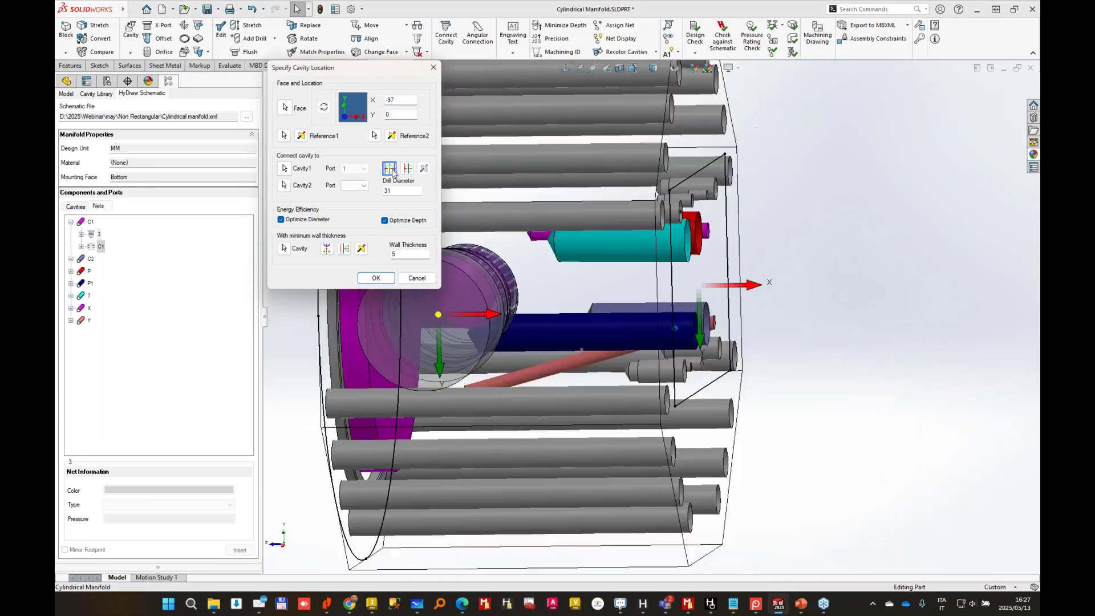
left_click(412, 170)
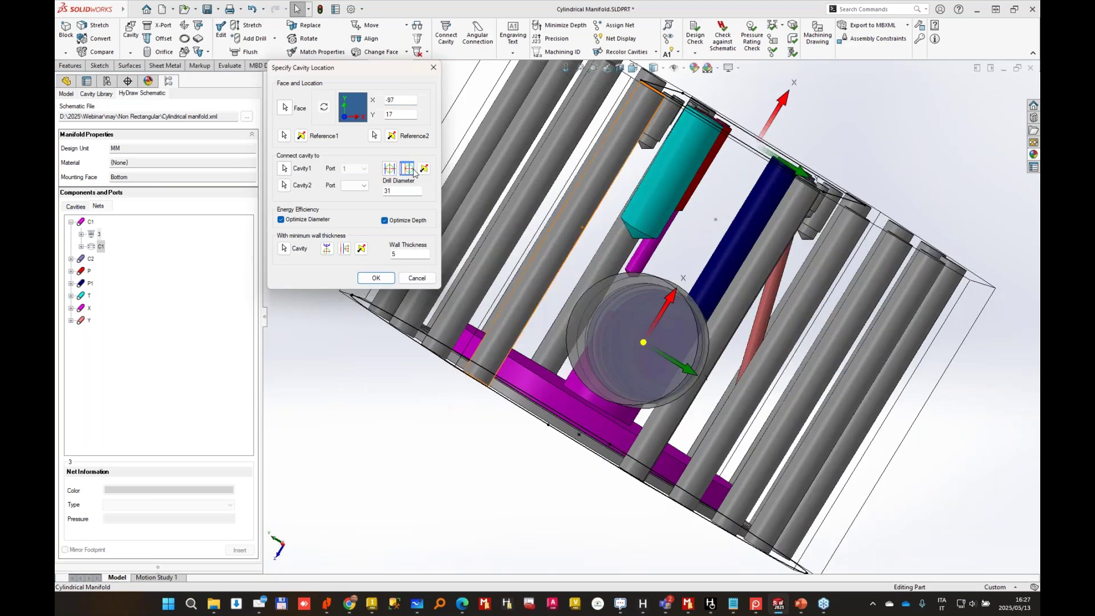
left_click(424, 169)
left_click(390, 169)
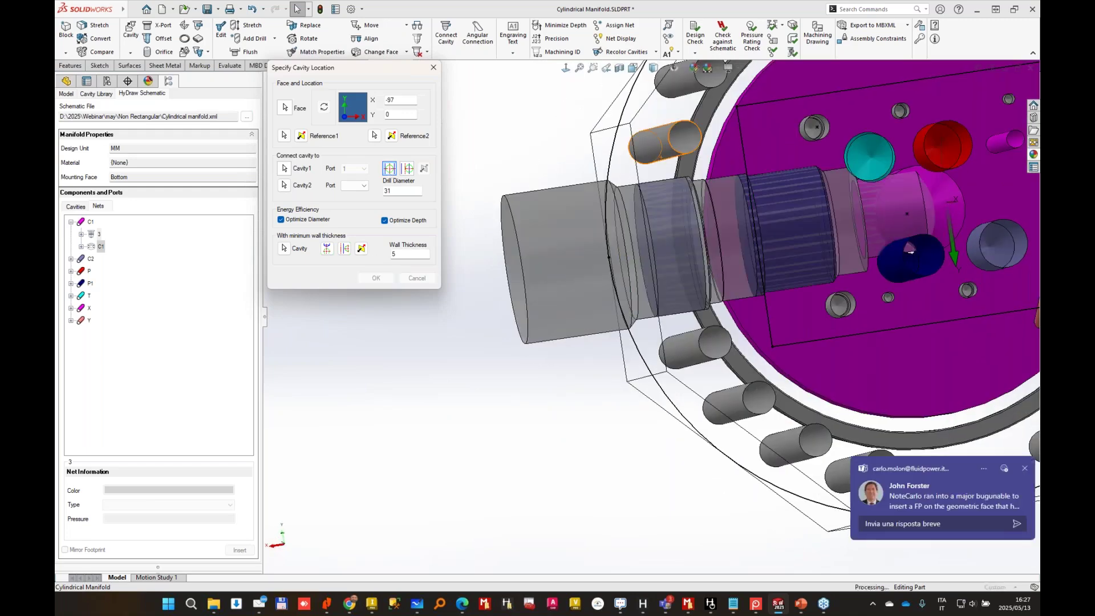
left_click(1025, 468)
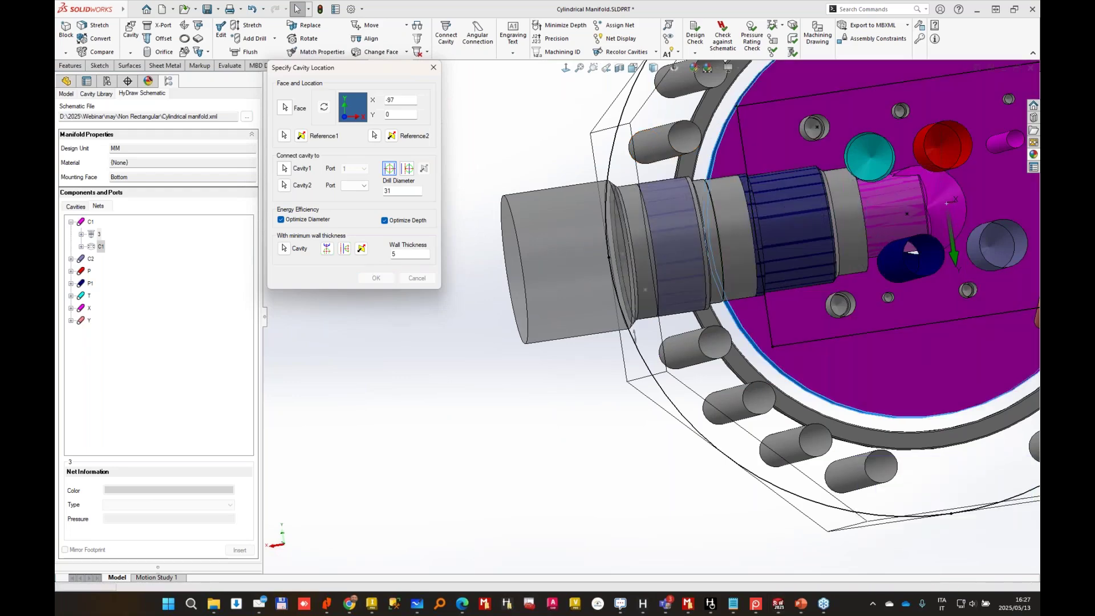
Review the dimensions and port nets of the placed T-19A cavity.
middle_click_drag(626, 235, 751, 241)
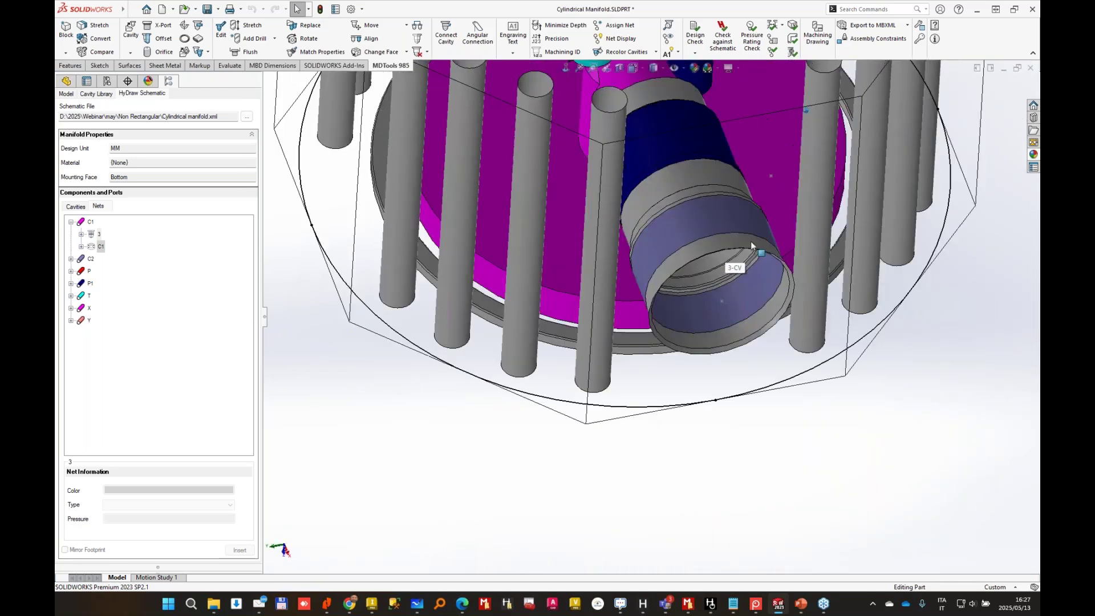
left_click(751, 241)
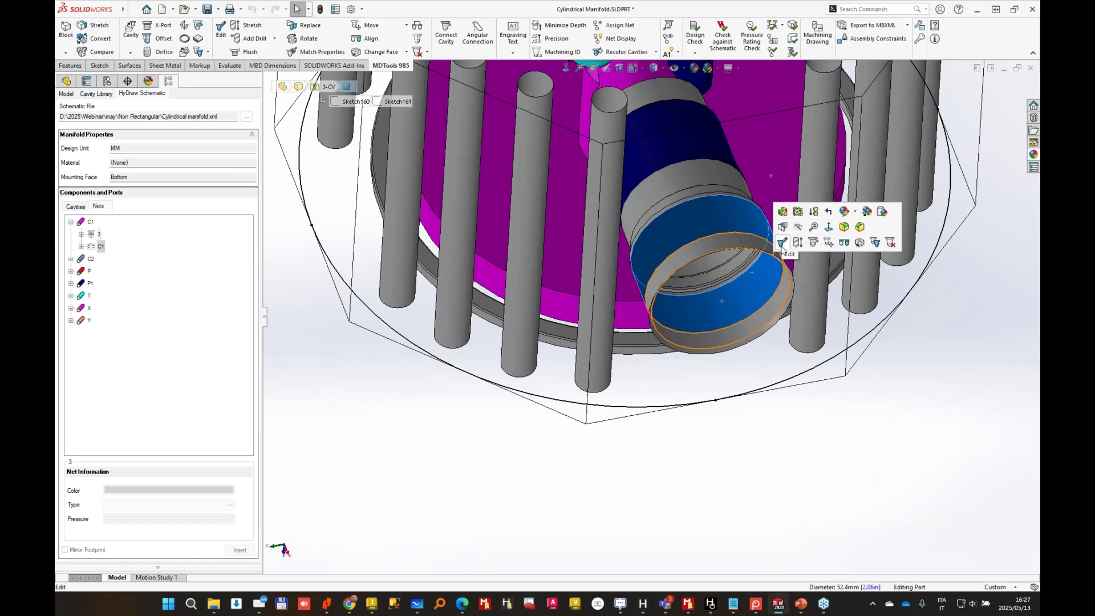
left_click(782, 244)
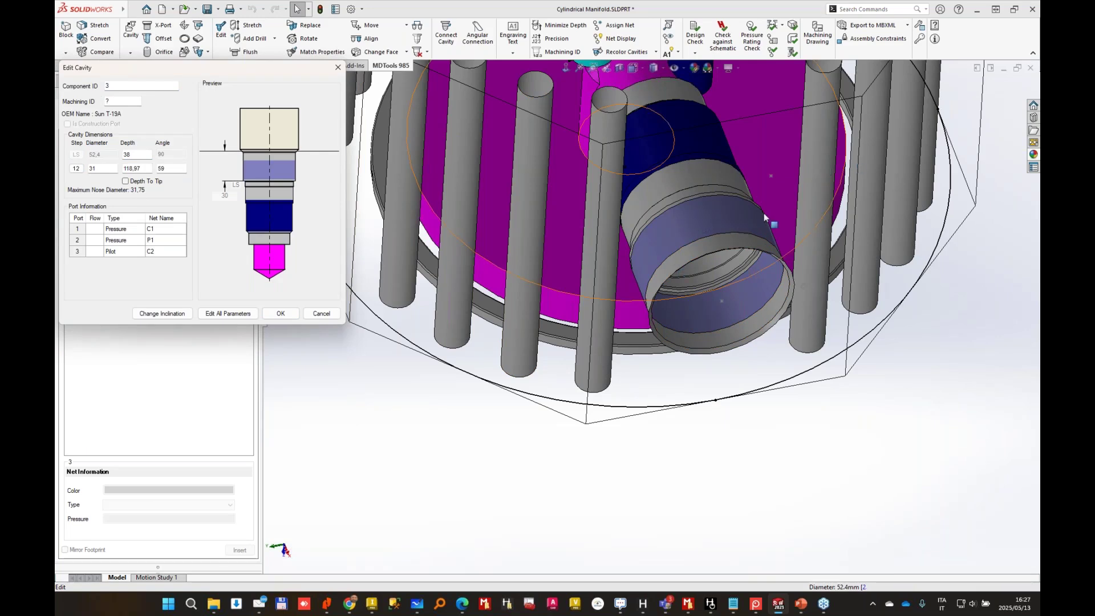
key("Return")
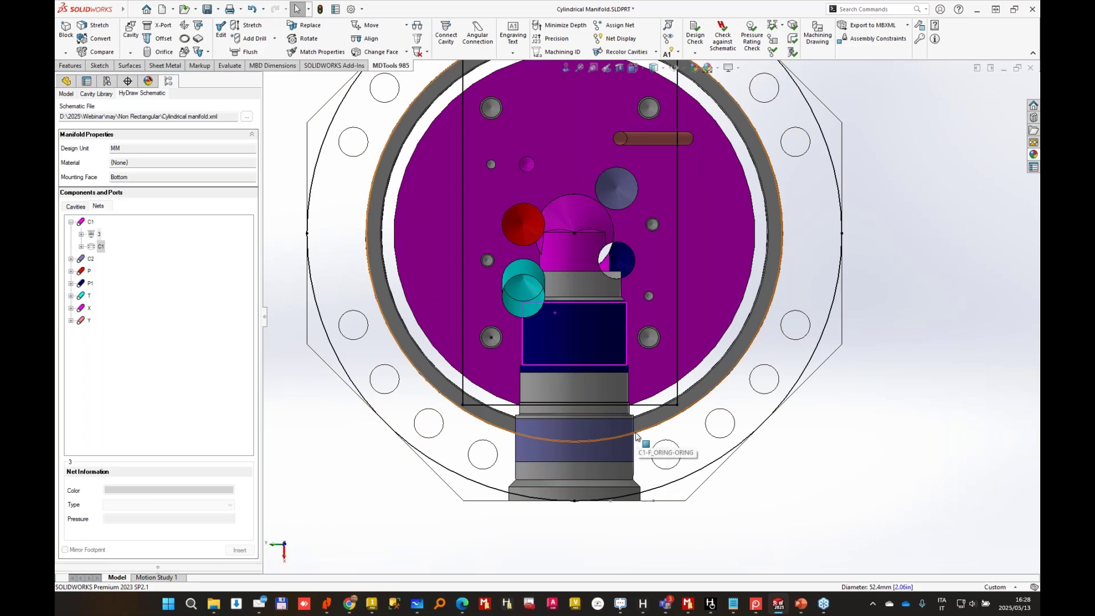
Stretch the dark blue footprint drill 2-A up to the P1 port (port 2) of the T-19A cavity.
middle_click_drag(637, 437, 675, 263)
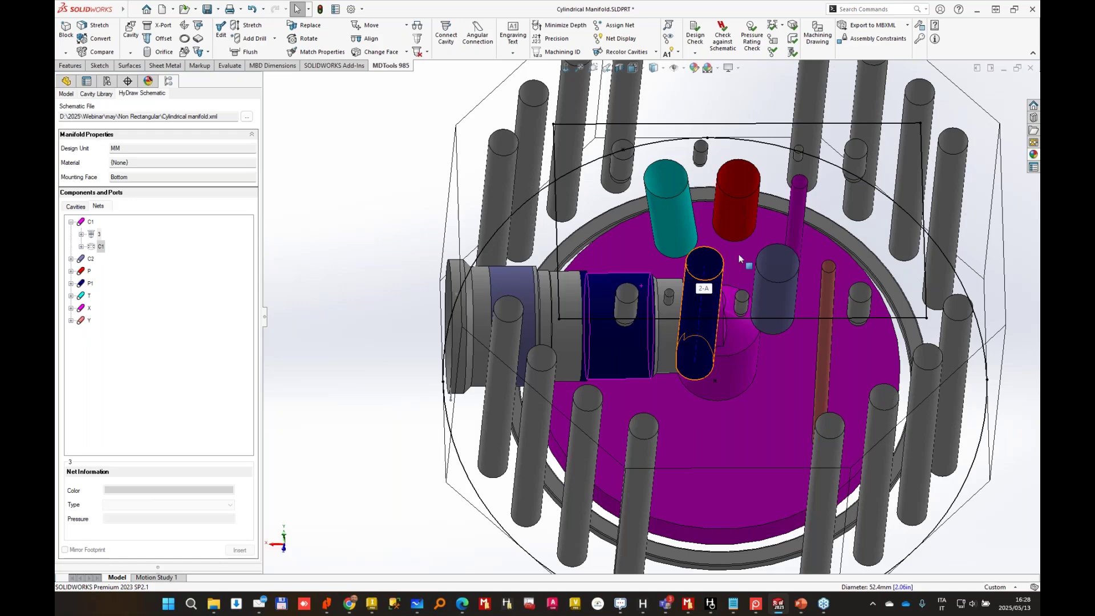
left_click(253, 25)
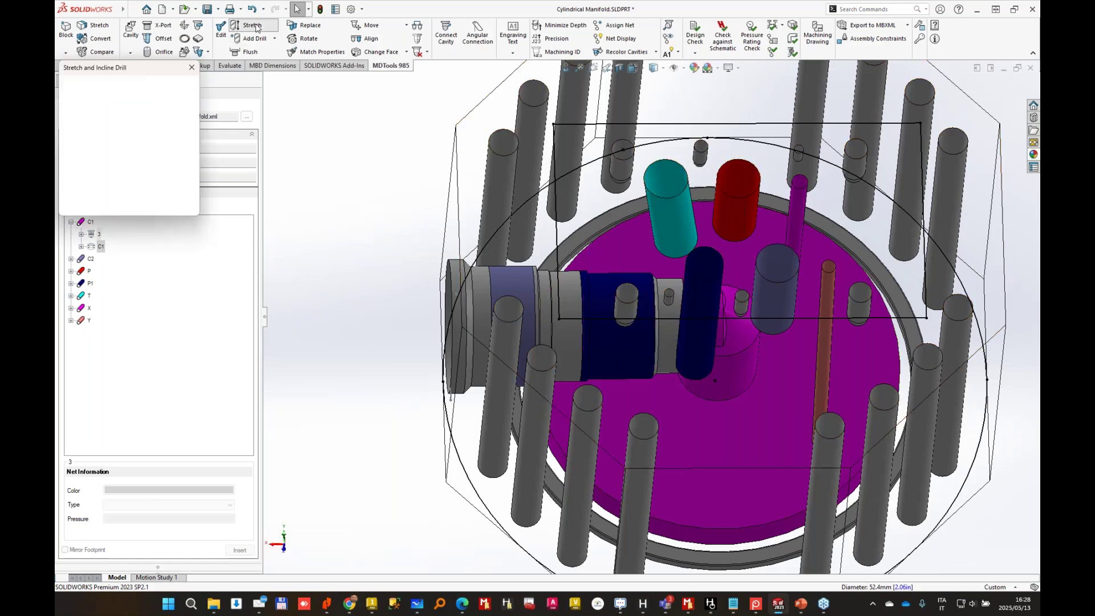
left_click(705, 279)
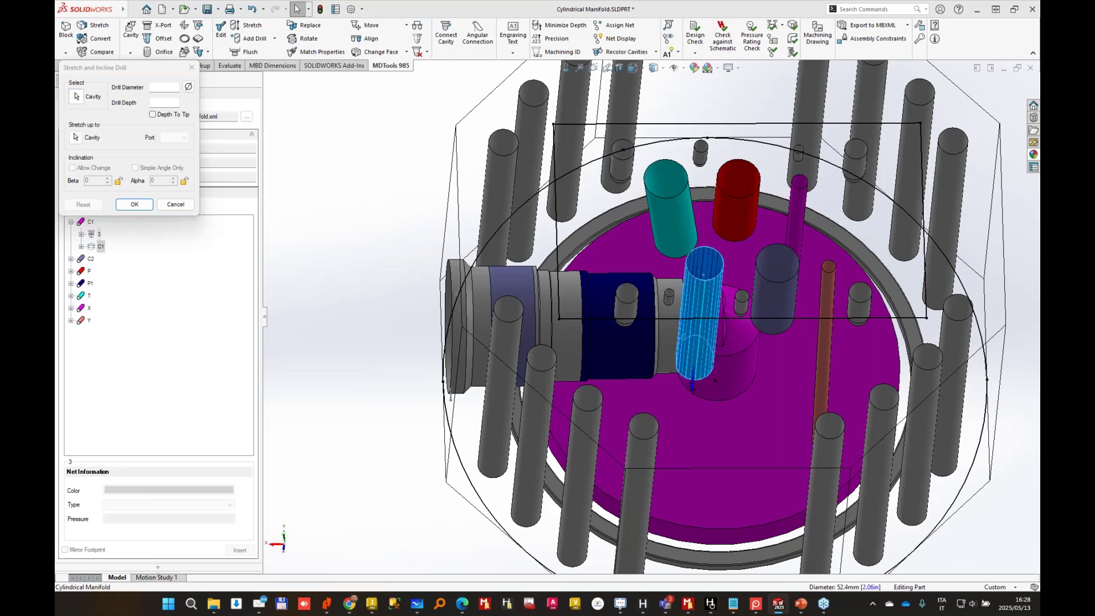
left_click(595, 278)
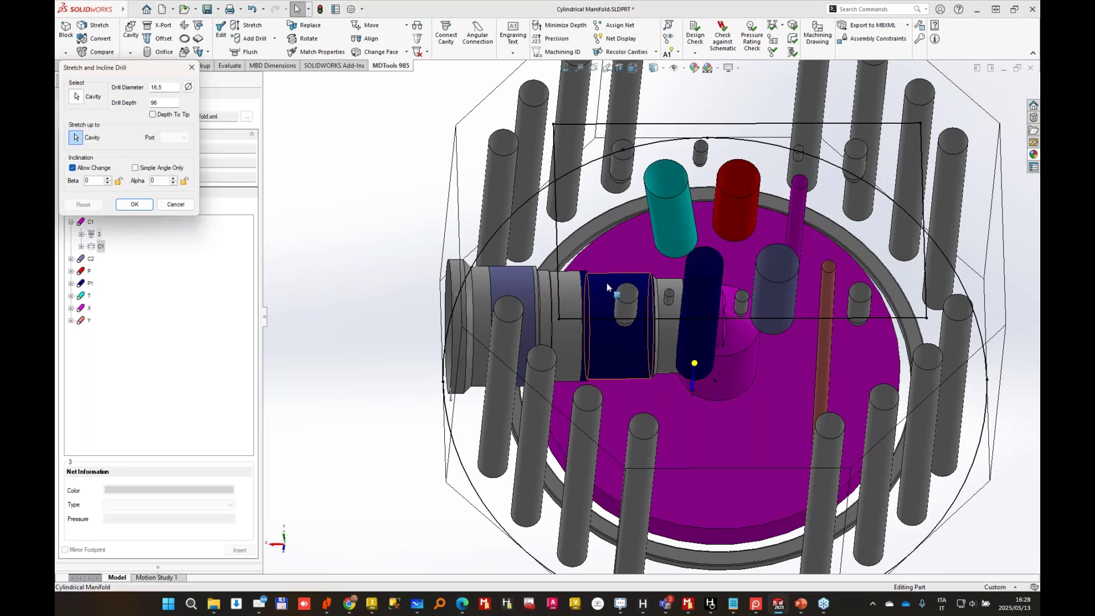
Set the Alpha inclination of the stretched dark blue drill to 180.
middle_click_drag(747, 237, 695, 250)
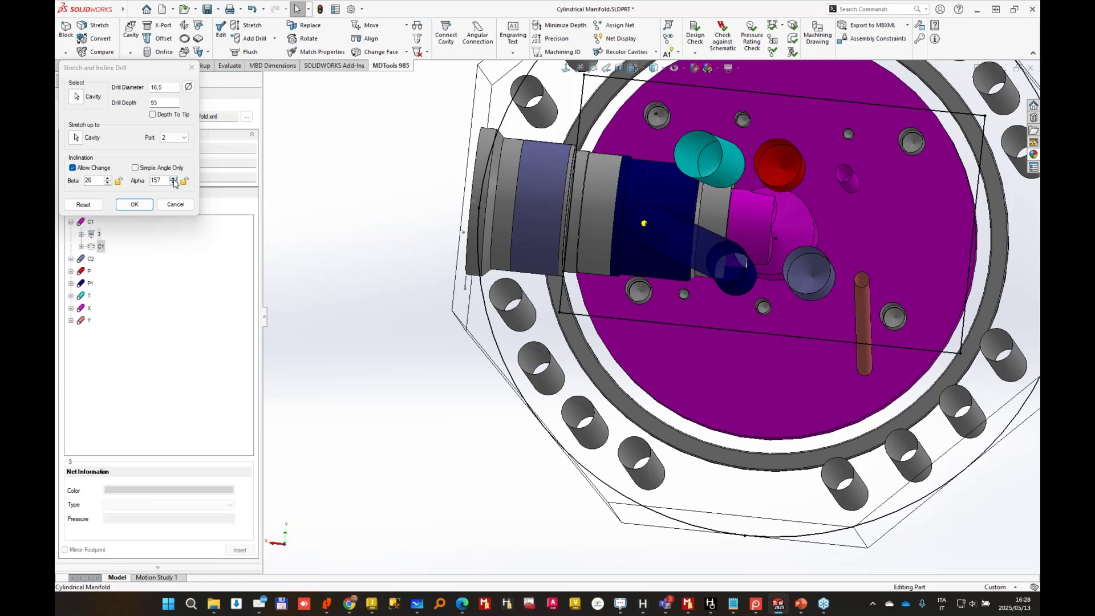
left_click(173, 178)
left_click(173, 179)
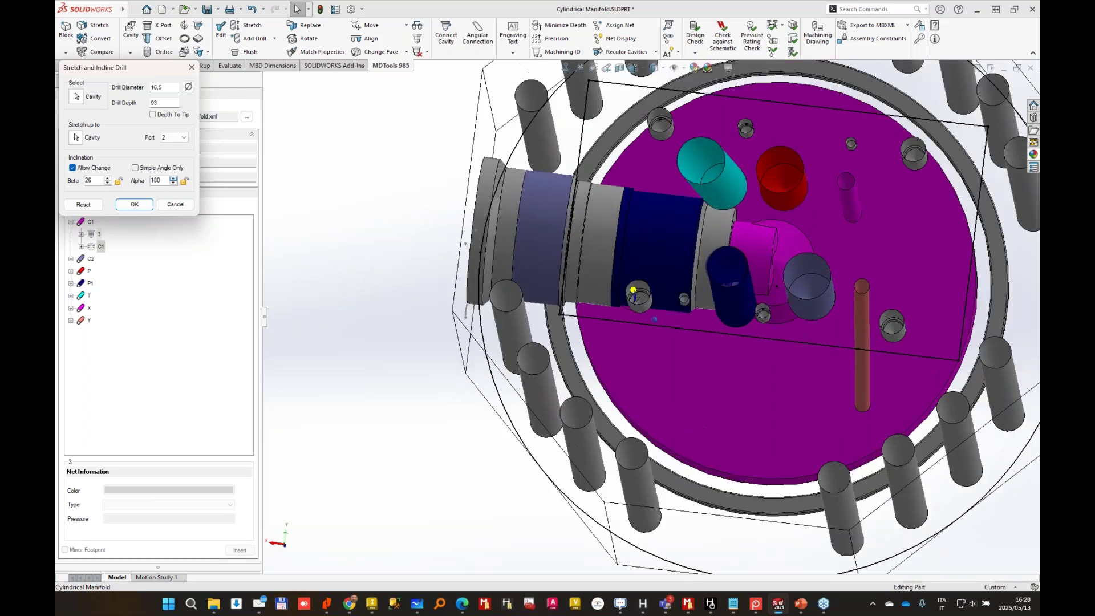
key("Tab")
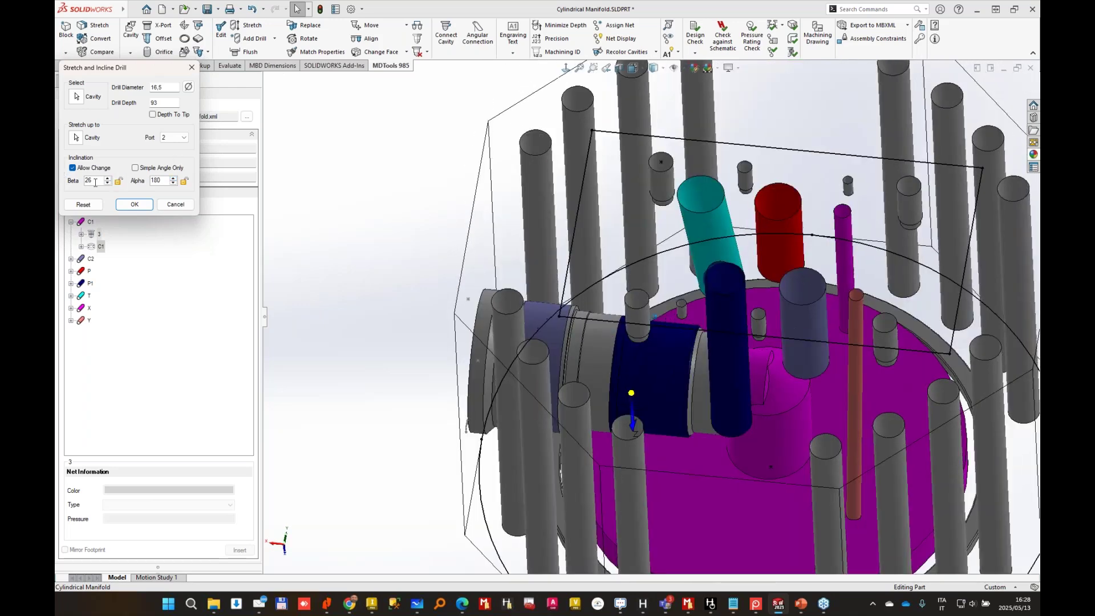
Set the dark blue drill's Beta inclination to 20 with a drill depth of 100 and apply the stretch.
middle_click_drag(744, 230, 677, 211)
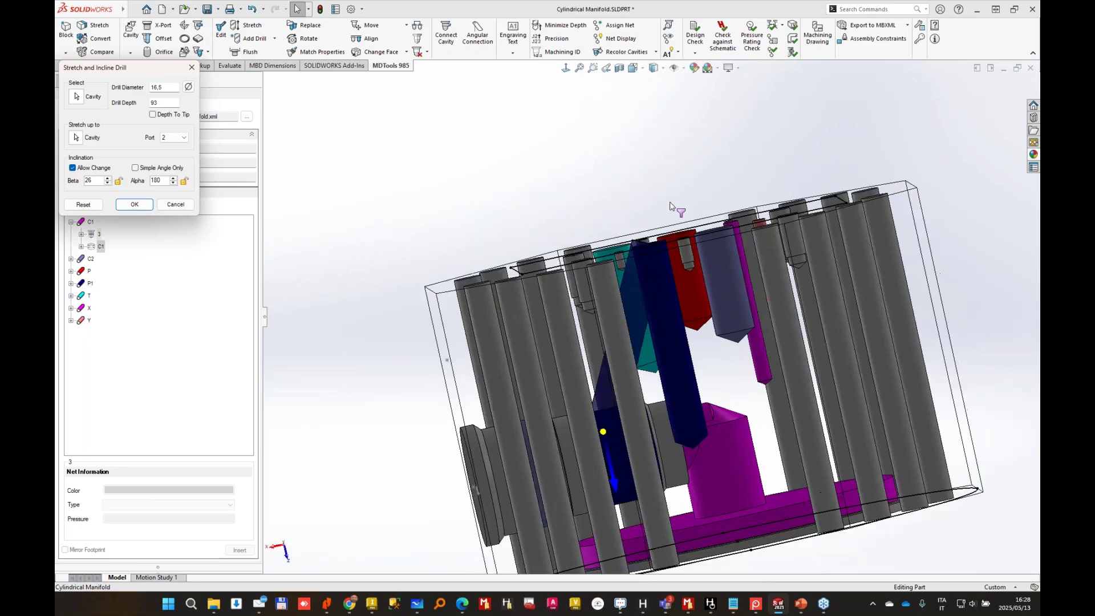
middle_click_drag(651, 337, 708, 169)
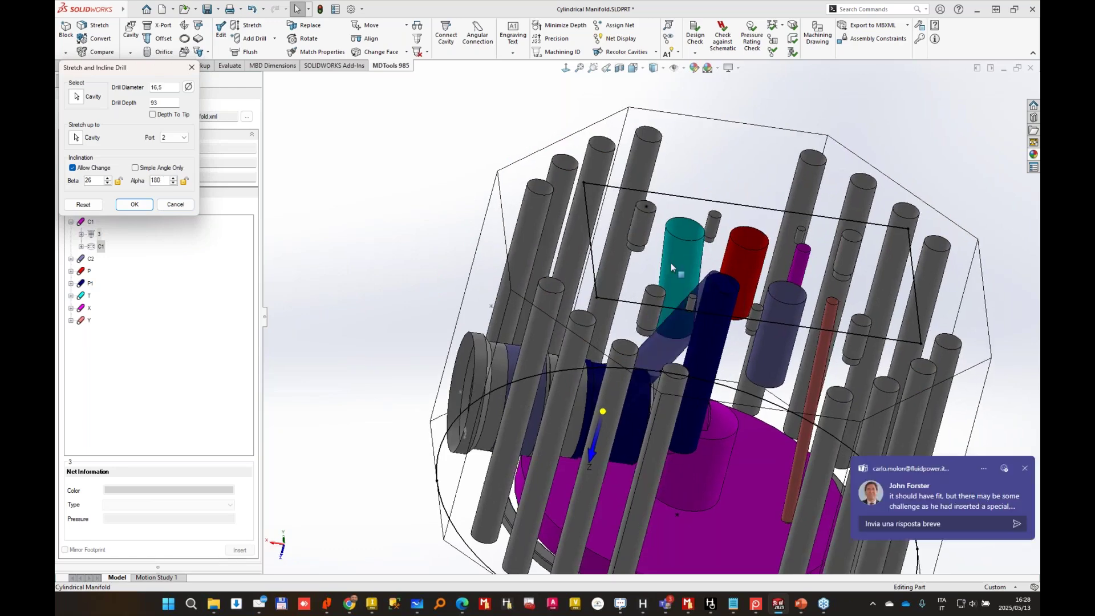
middle_click_drag(742, 302, 986, 394)
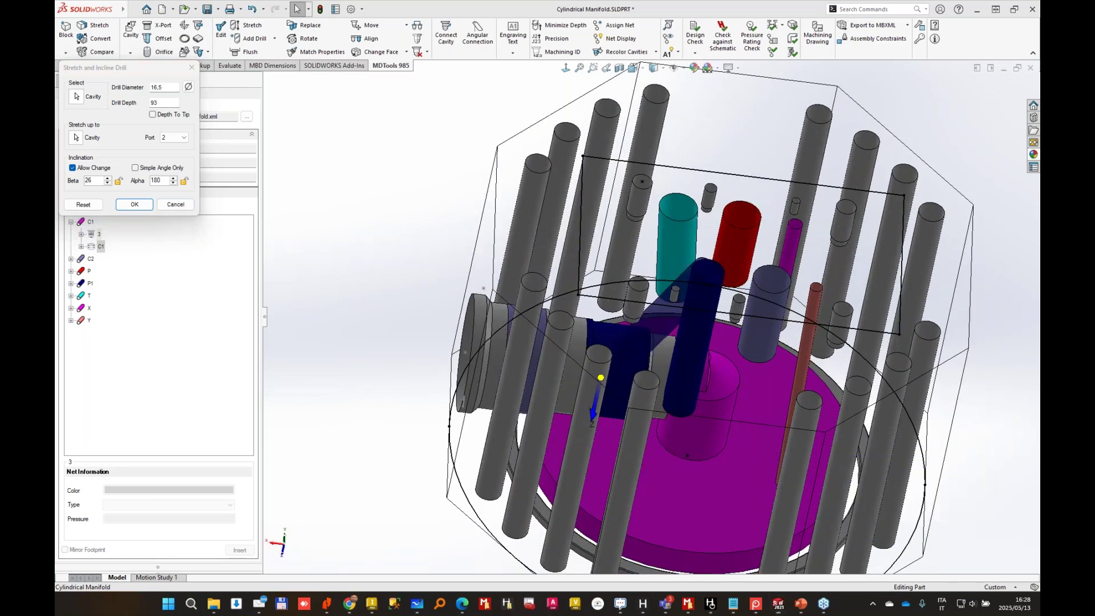
left_click(107, 182)
left_click(108, 182)
left_click(108, 183)
left_click(107, 183)
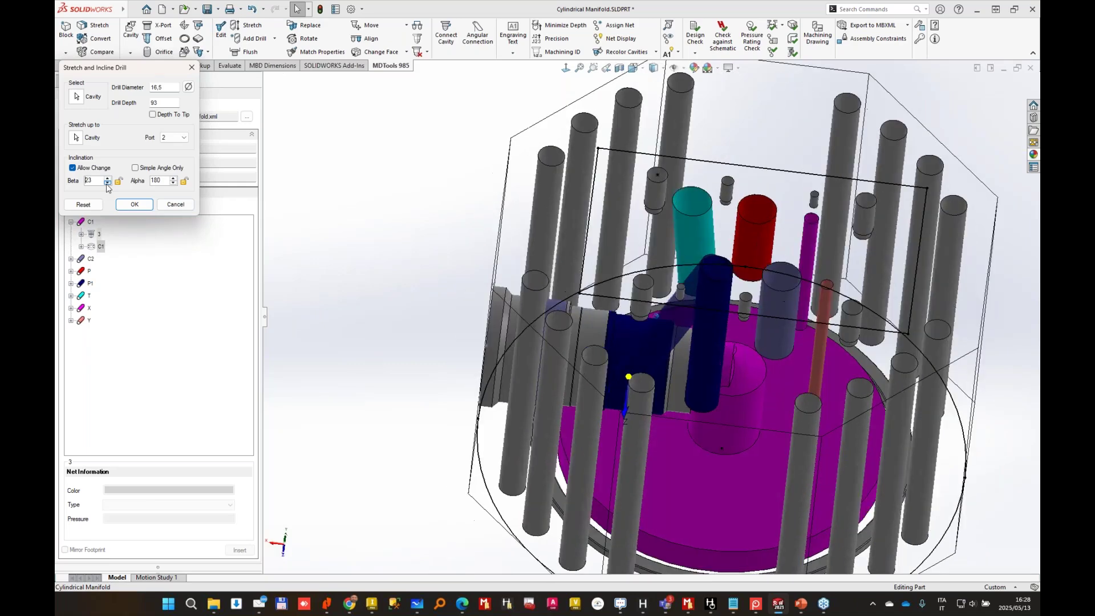
left_click(107, 183)
left_click(107, 182)
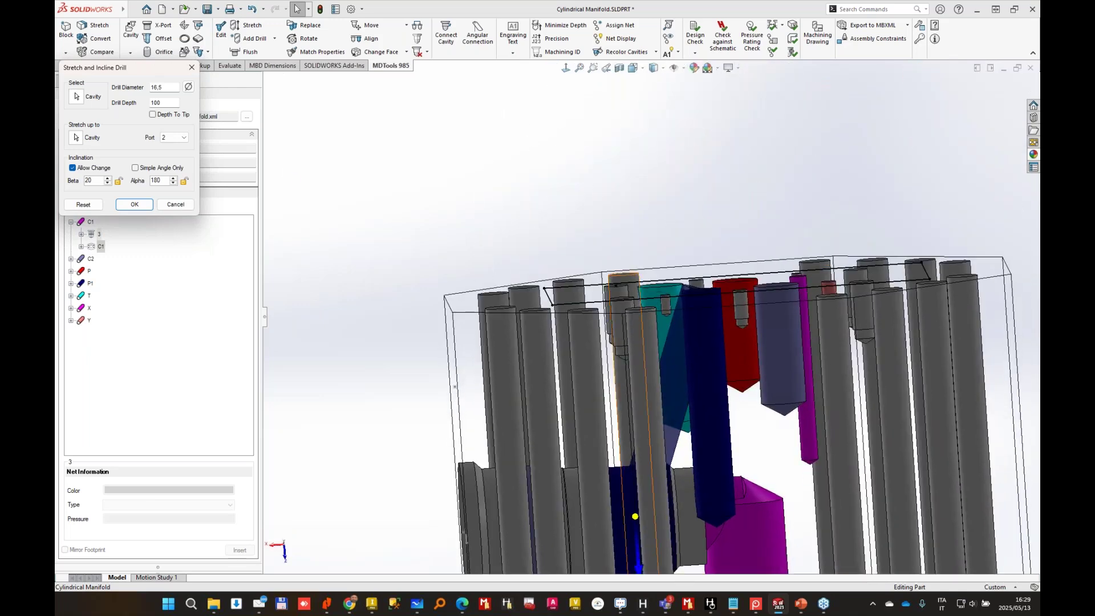
left_click(134, 204)
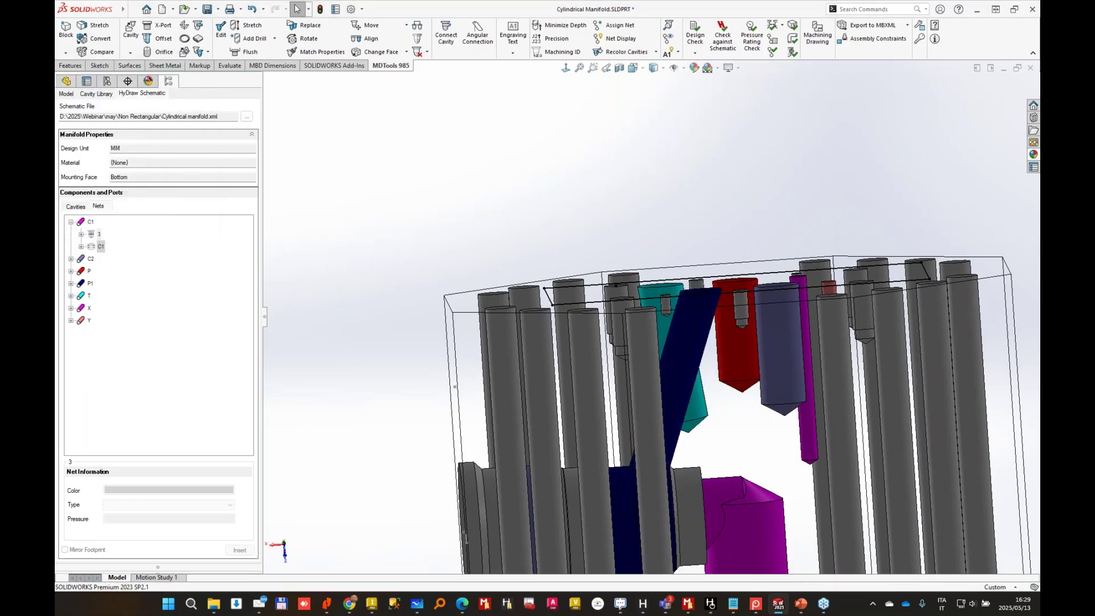
Run the connection check and examine the unconnected cavity 2-T and the broken net P in the report.
mouse_move(662, 257)
middle_mouse_down()
mouse_move(652, 269)
mouse_move(673, 266)
middle_mouse_up()
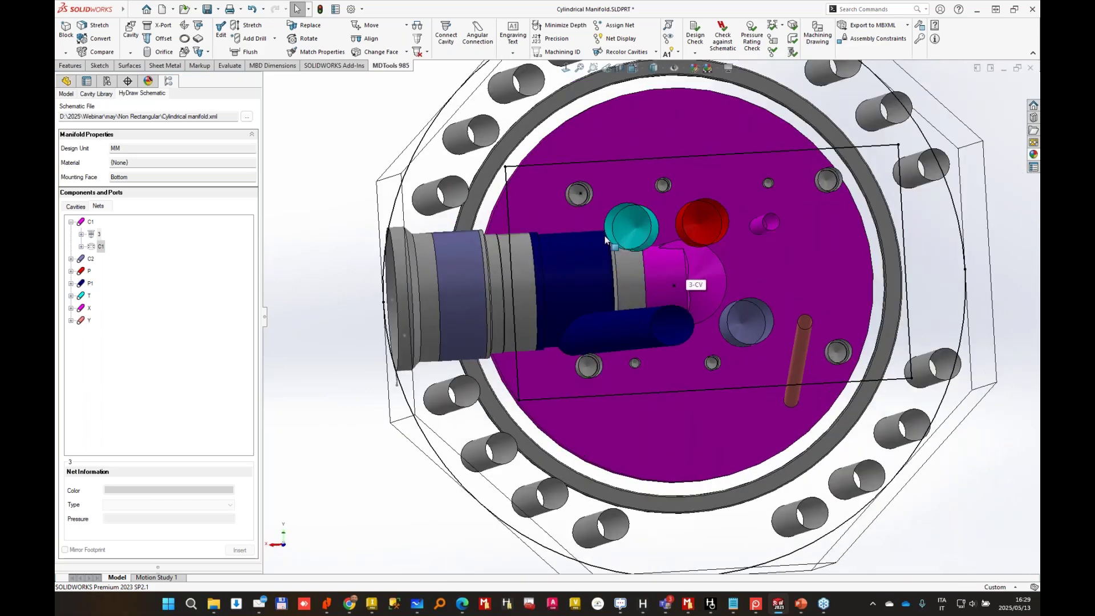
left_click(773, 40)
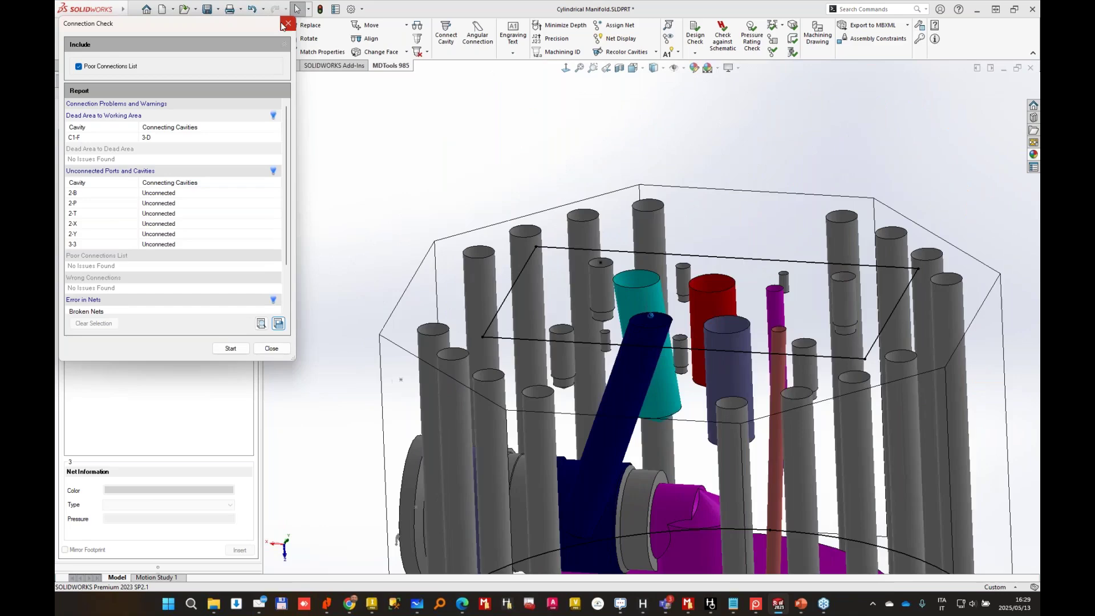
left_click(289, 23)
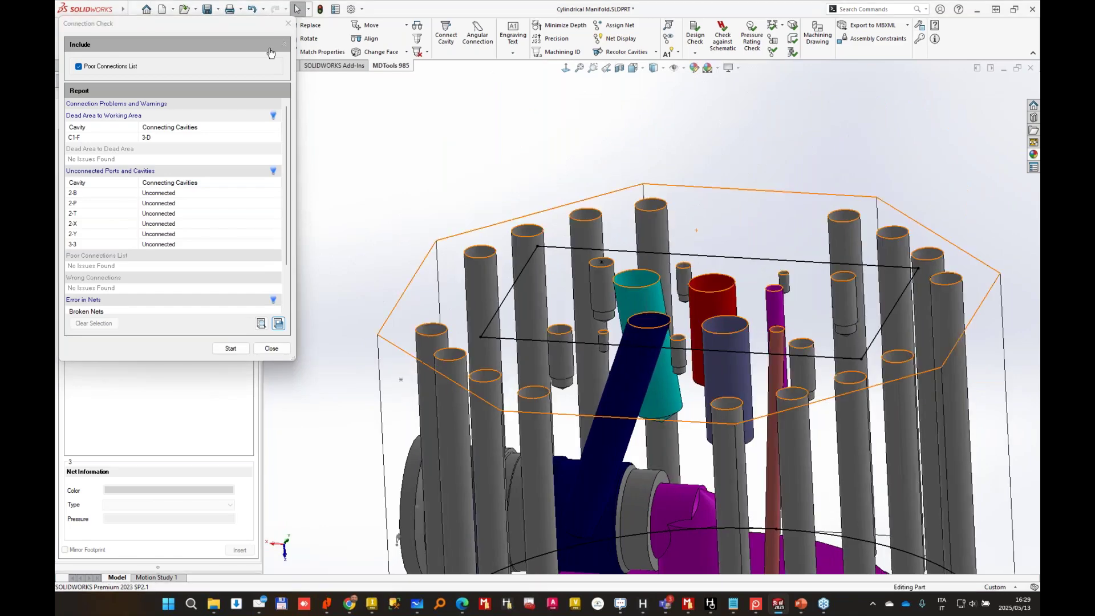
middle_click_drag(654, 316, 663, 337)
left_click(152, 214)
scroll(153, 214, "down", 2)
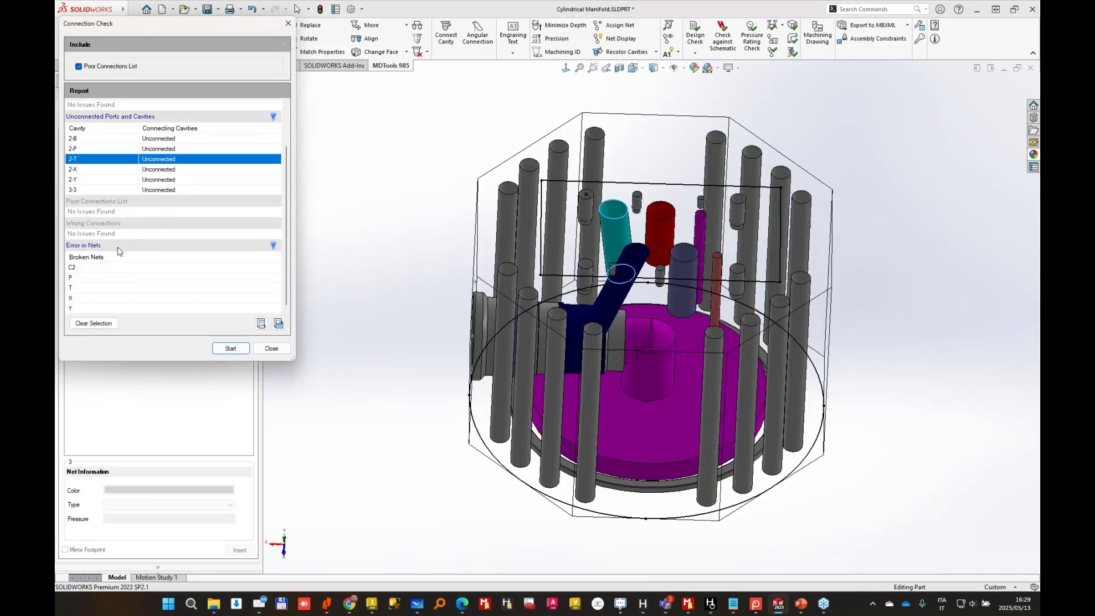
left_click(86, 275)
scroll(638, 186, "down", 2)
middle_click_drag(638, 159, 644, 212)
scroll(645, 212, "up", 2)
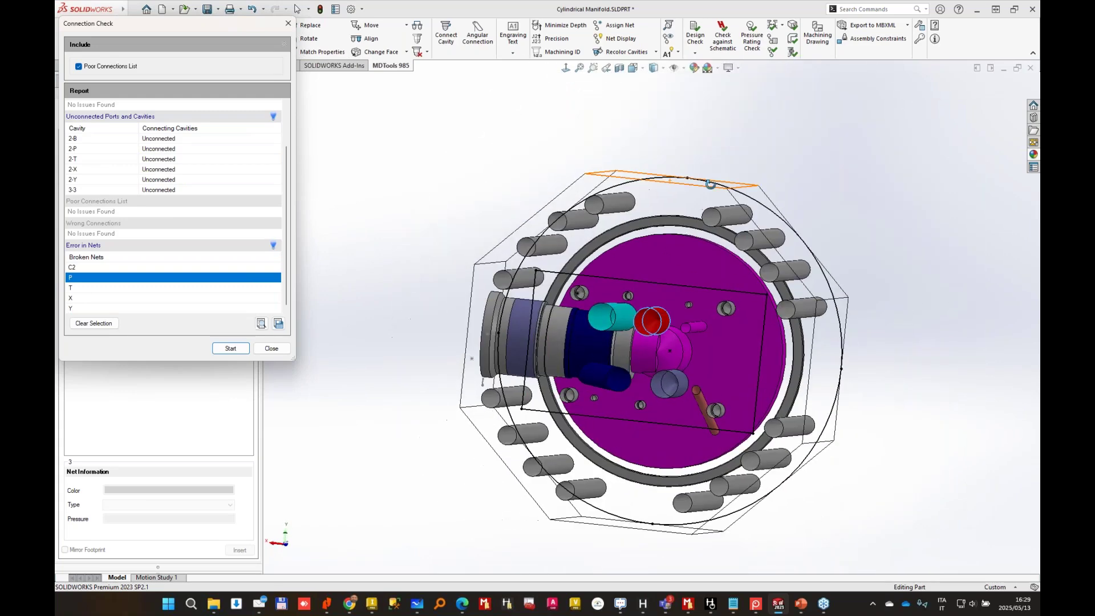
left_click(272, 348)
key("ctrl+7")
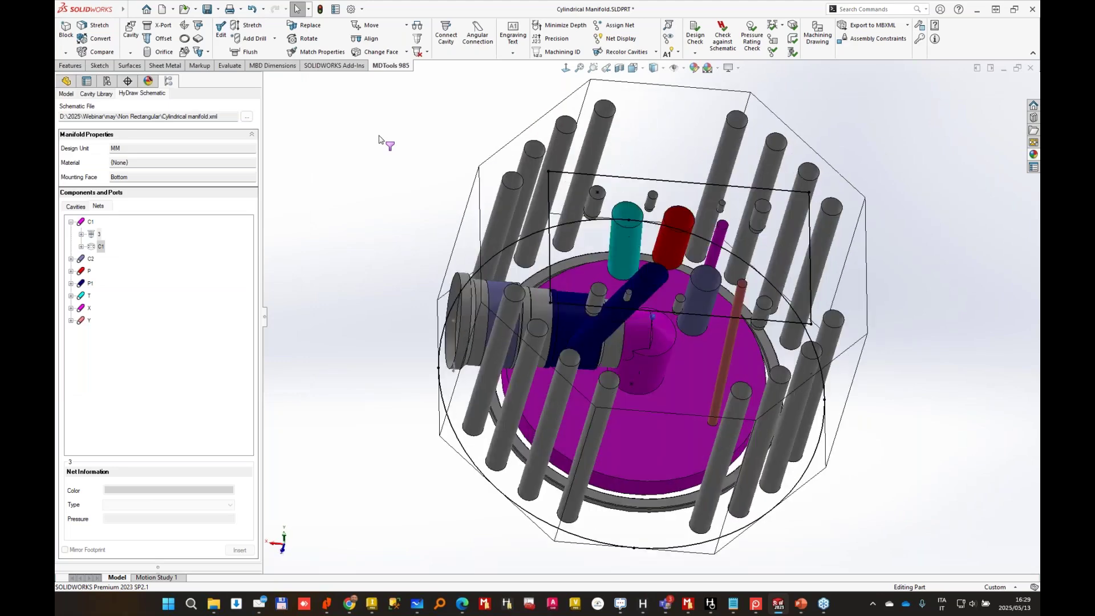
Begin inserting port P from the P net and place it on the octagonal block's flat side face nearest the red drill.
scroll(379, 140, "down", 2)
middle_click_drag(379, 139, 448, 134)
scroll(448, 134, "up", 2)
middle_click_drag(605, 188, 878, 212)
middle_click_drag(567, 115, 524, 110)
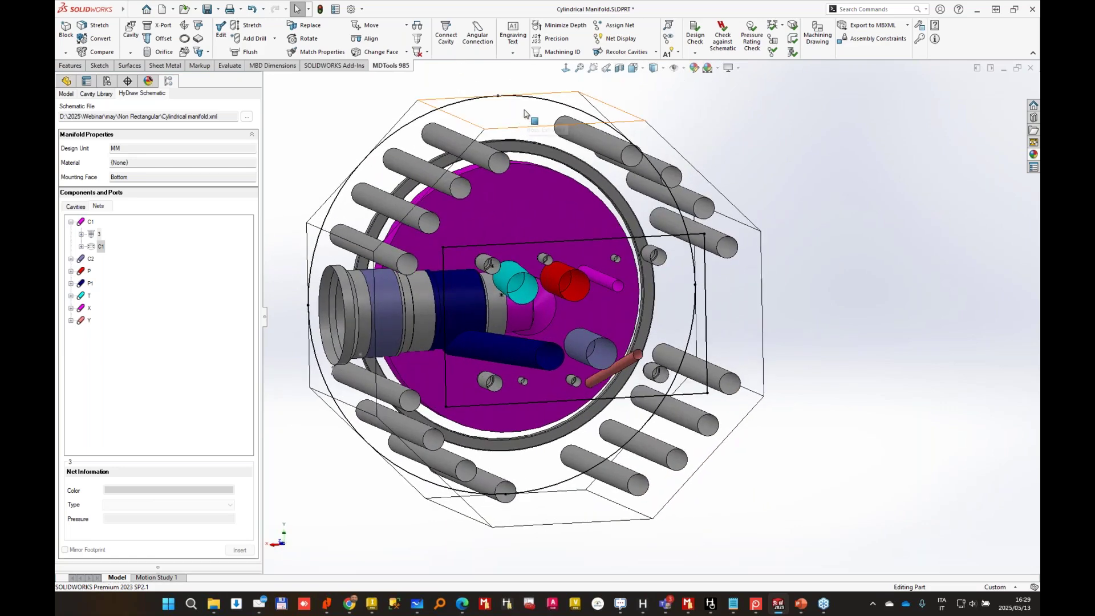
left_click(524, 111)
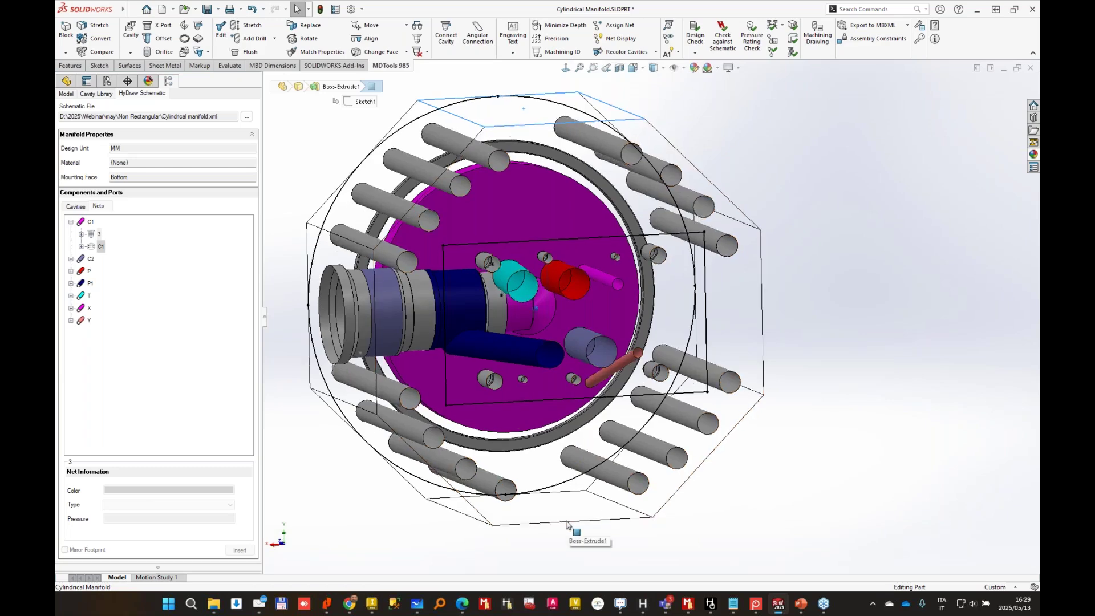
mouse_move(567, 523)
middle_mouse_down()
mouse_move(573, 512)
mouse_move(562, 535)
middle_mouse_up()
middle_click_drag(552, 66, 510, 118)
left_click(89, 272)
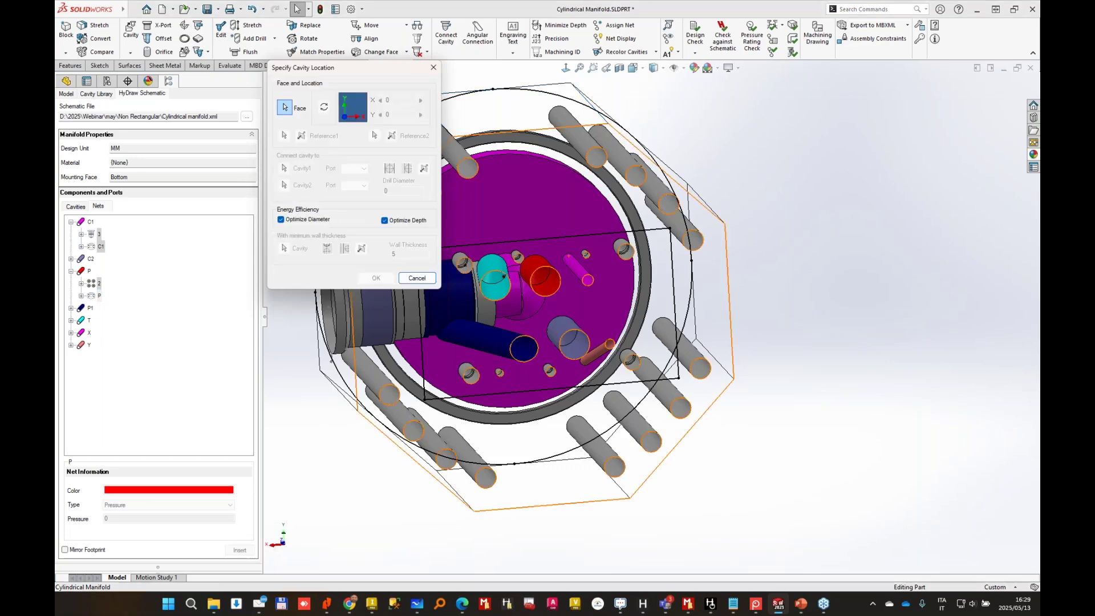
middle_click_drag(525, 124, 523, 173)
left_click(522, 173)
left_click(523, 173)
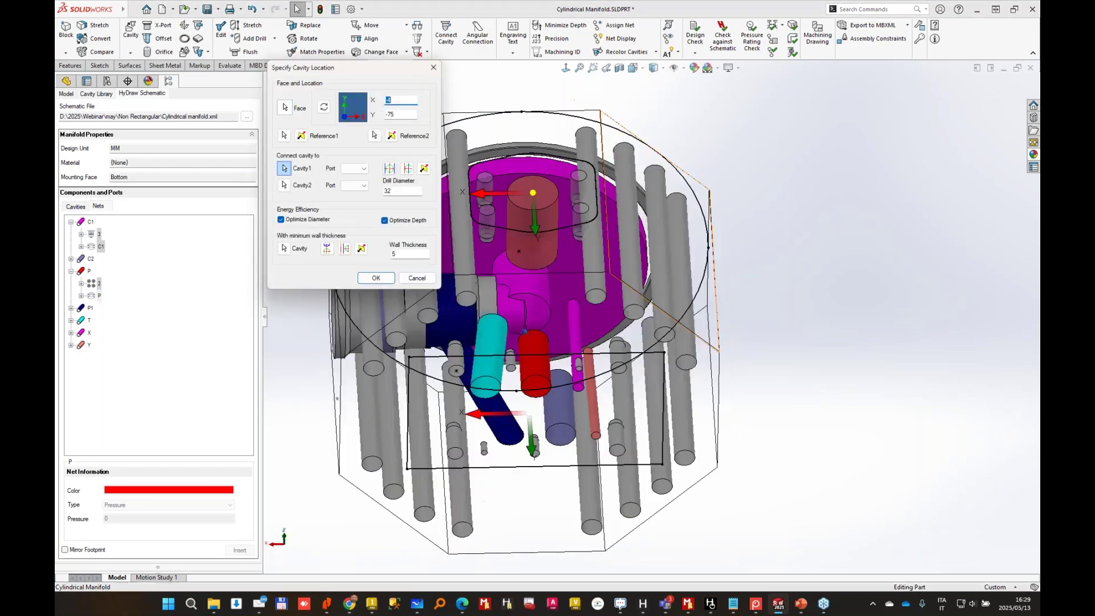
Set port P's X position to 0 and rotate its flange bolt pattern a quarter turn on the face.
key("Tab")
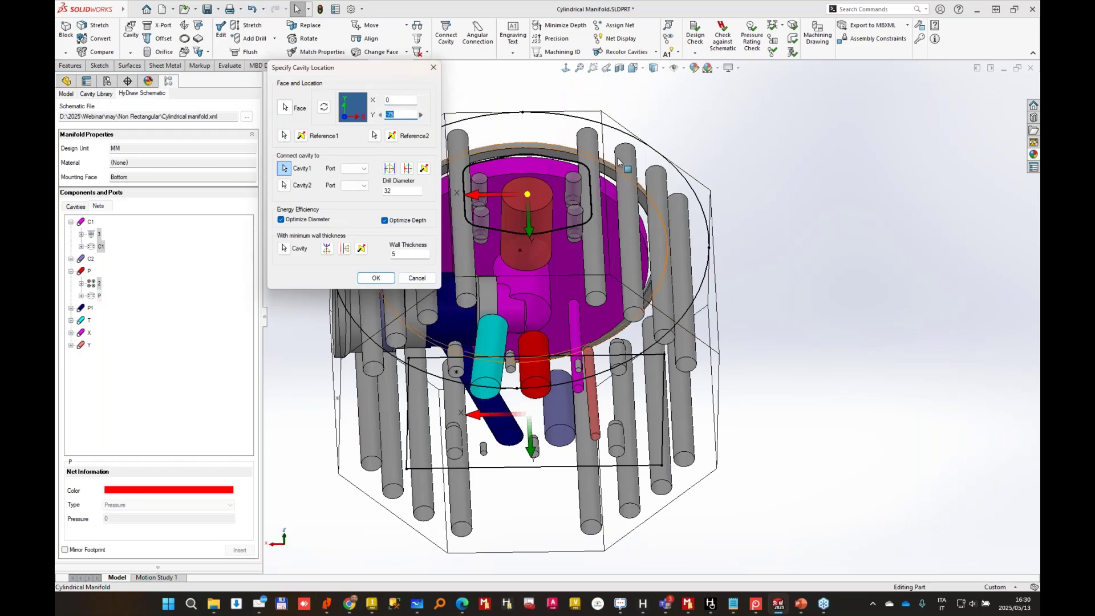
middle_click_drag(669, 167, 673, 208)
middle_click_drag(582, 190, 579, 180)
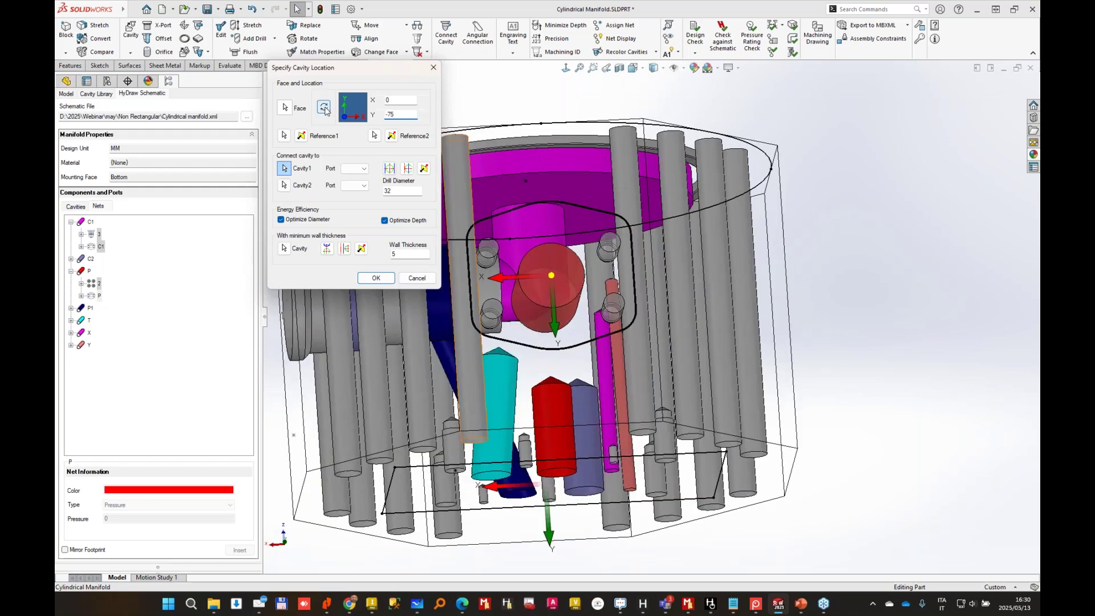
left_click(324, 108)
key("Down")
key("Down")
key("Down")
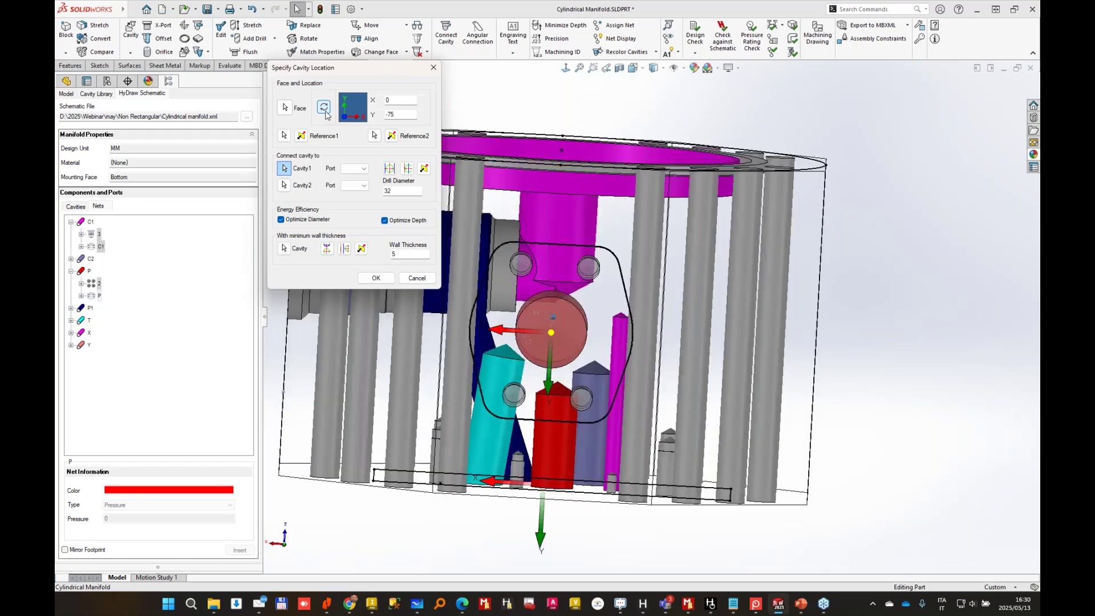
key("Down")
Shift port P along the side face to a Y position of -57.
left_click(421, 115)
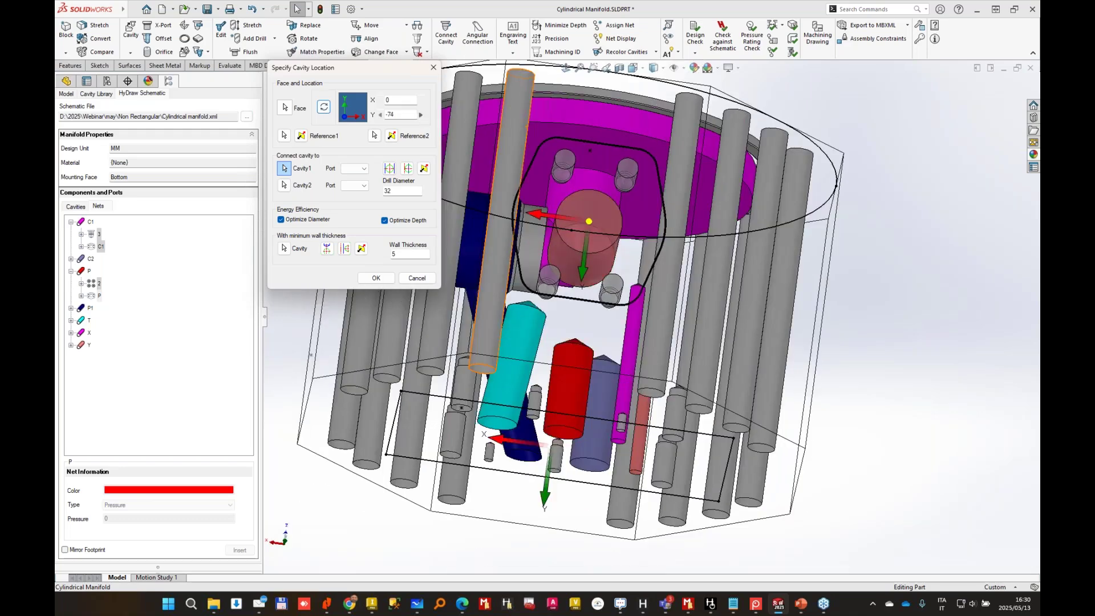
left_click(421, 114)
left_click(421, 115)
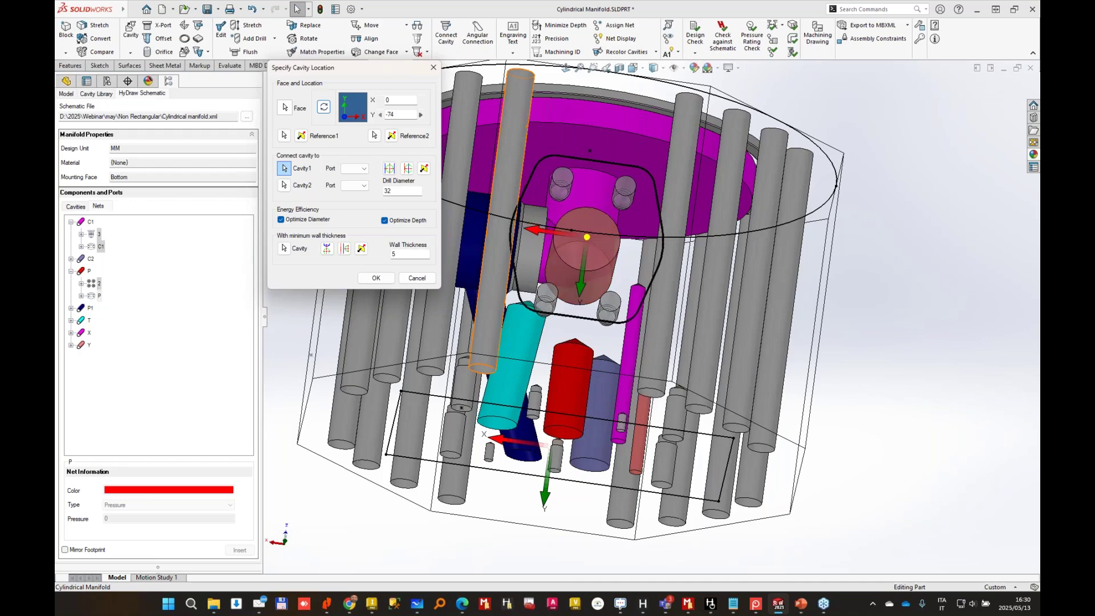
left_click(421, 115)
left_click(421, 115)
left_click(421, 114)
left_click(421, 115)
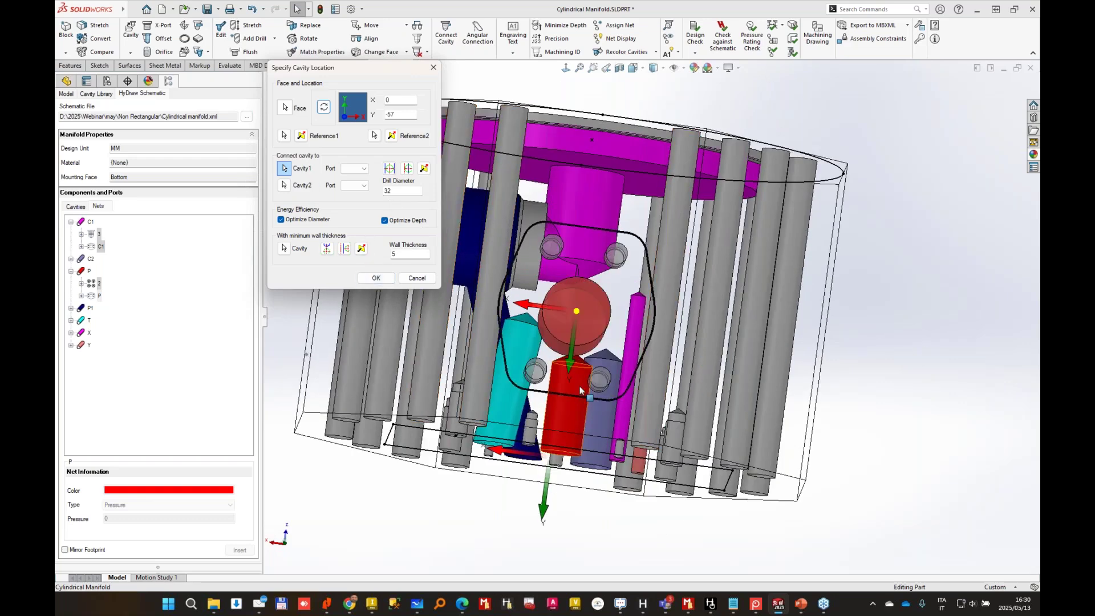
Connect port P to port 1 of the red footprint drill and apply the insertion.
left_click(581, 390)
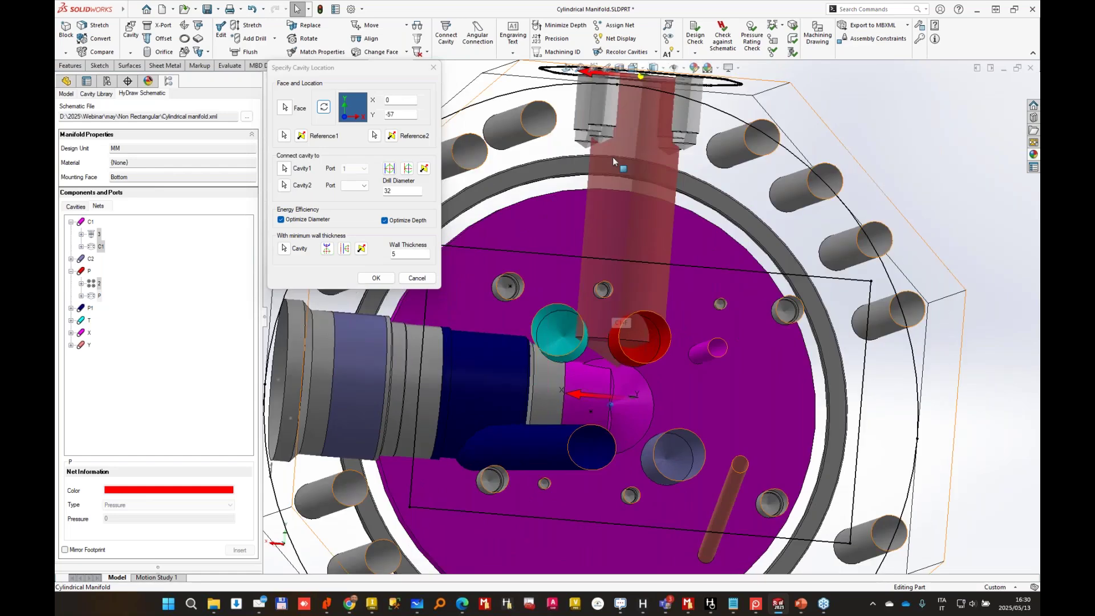
left_click(398, 248)
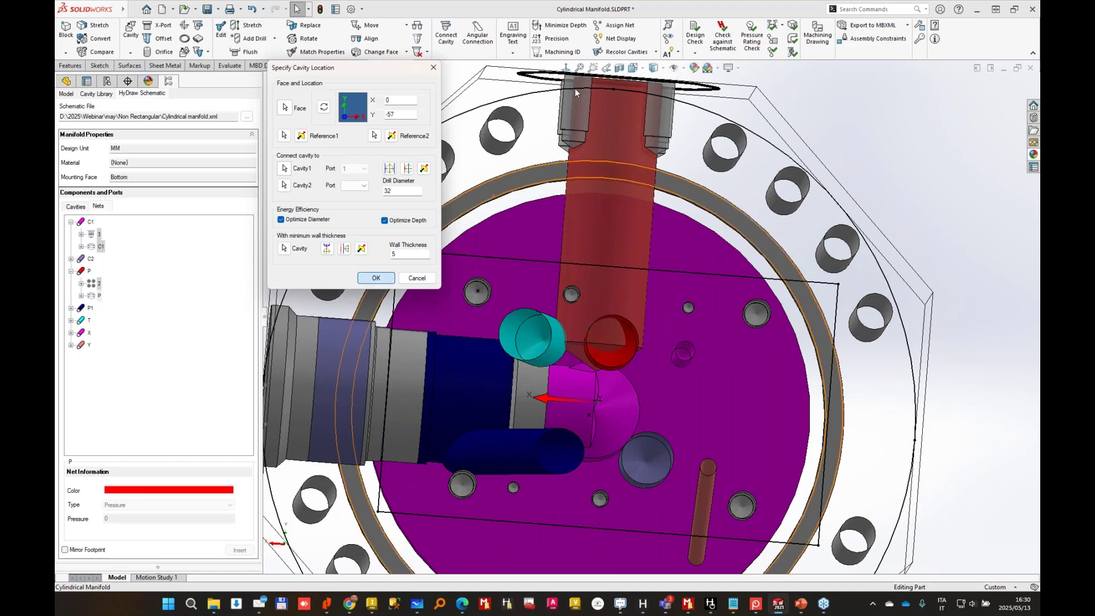
left_click(376, 278)
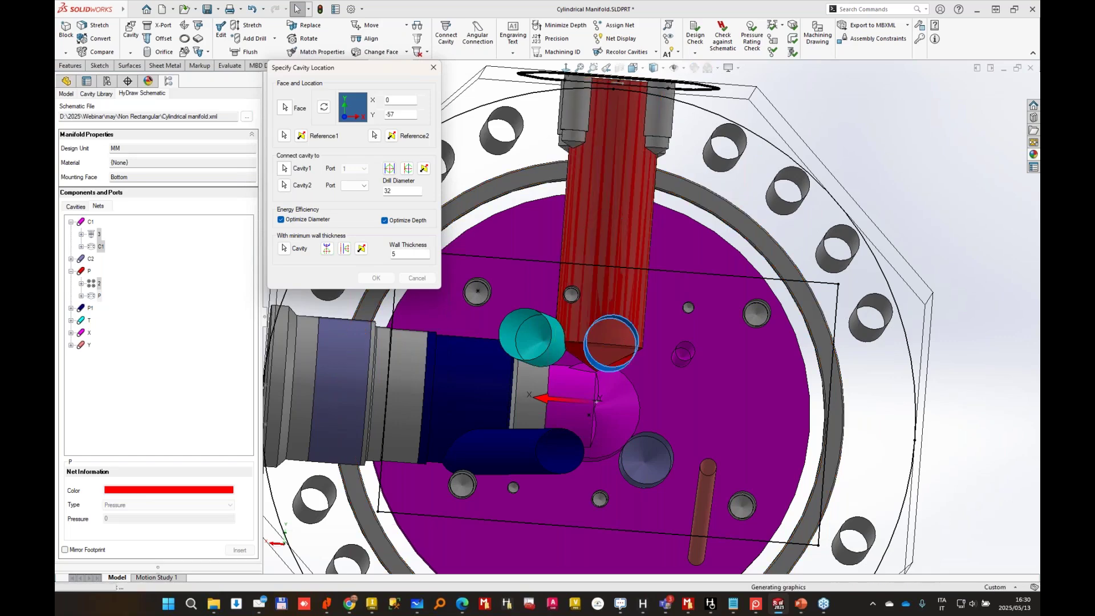
mouse_move(615, 279)
middle_mouse_down()
mouse_move(628, 285)
mouse_move(632, 187)
mouse_move(608, 75)
mouse_move(604, 191)
mouse_move(550, 262)
mouse_move(553, 292)
mouse_move(624, 276)
middle_mouse_up()
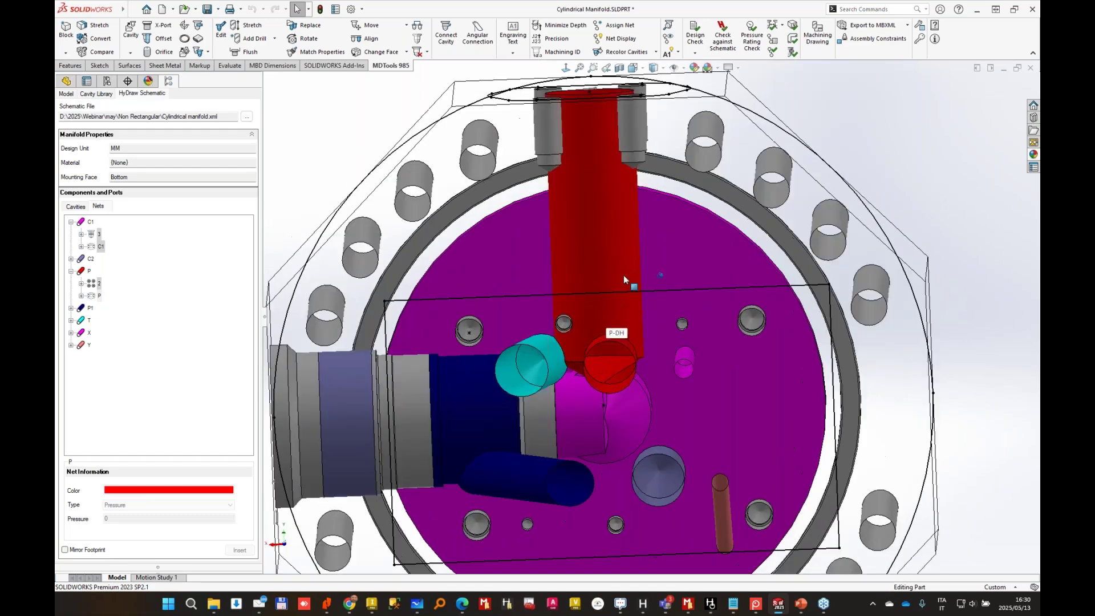
Shorten the 32 mm drill of port P to a drill depth of 50.
left_click(254, 27)
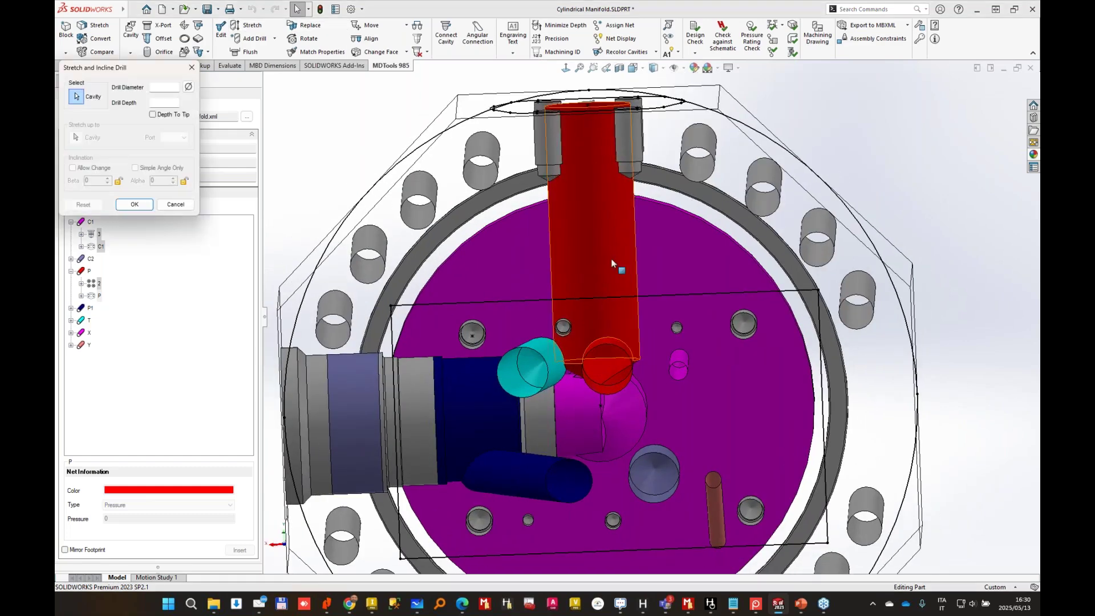
left_click(126, 137)
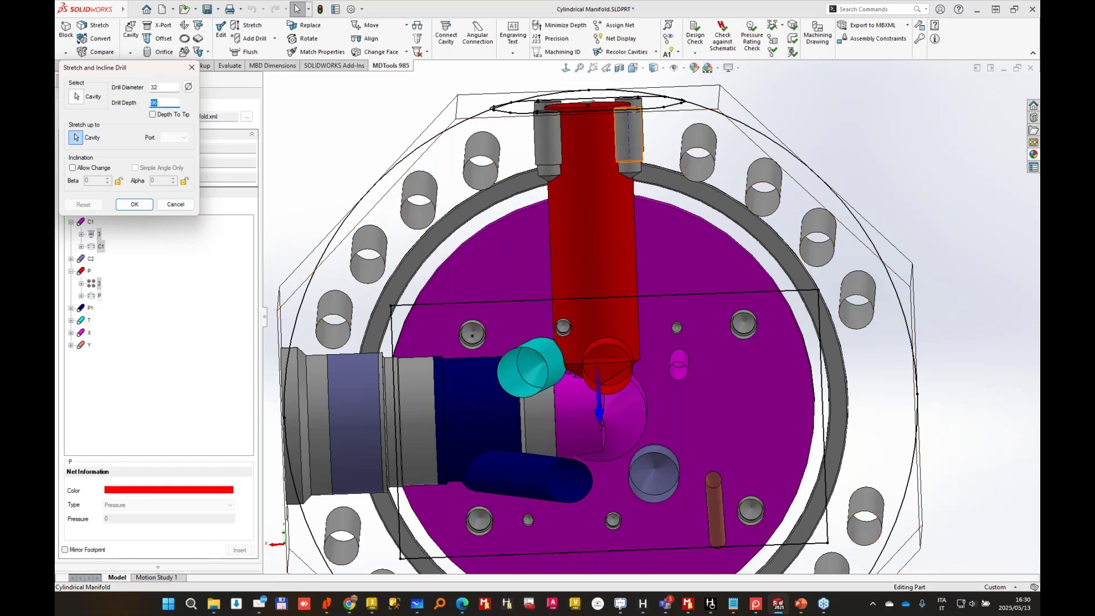
type("50")
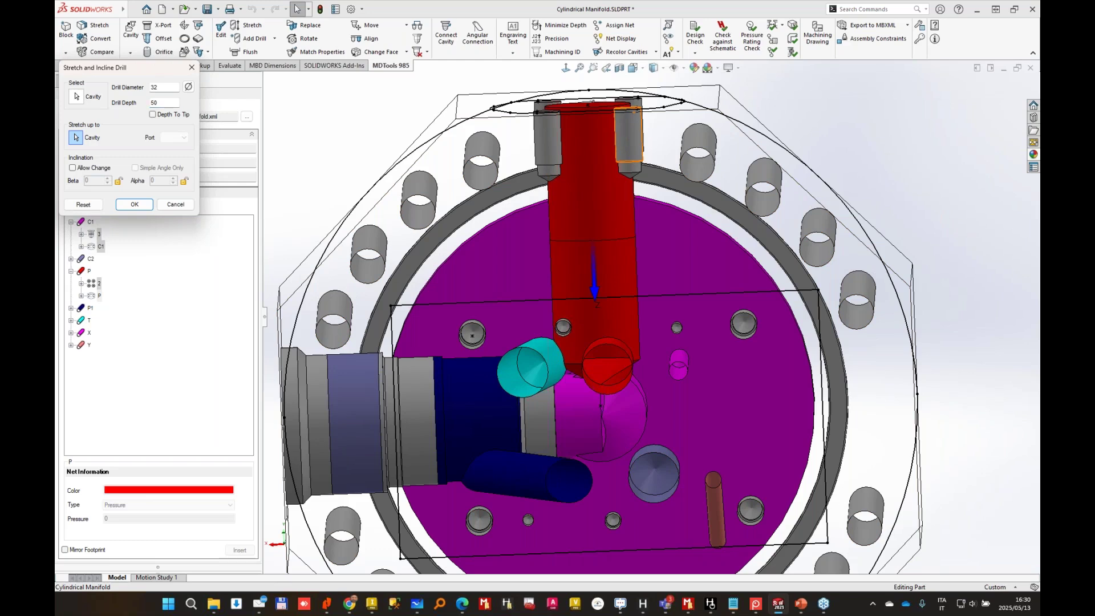
key("Return")
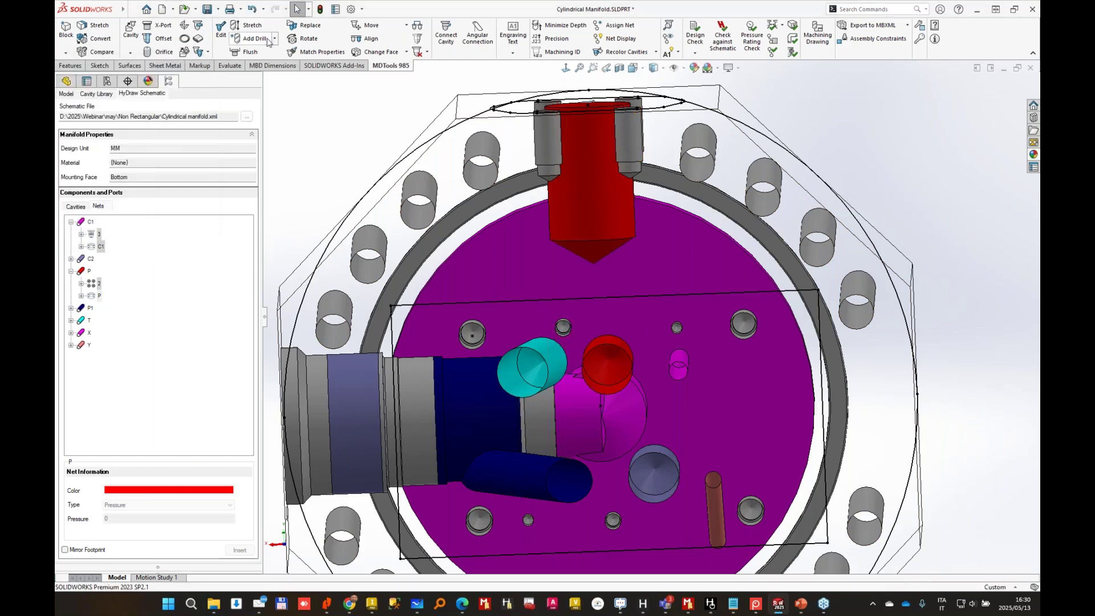
Insert a size 20 offset hole from the Drill Holes library into port P.
left_click(163, 40)
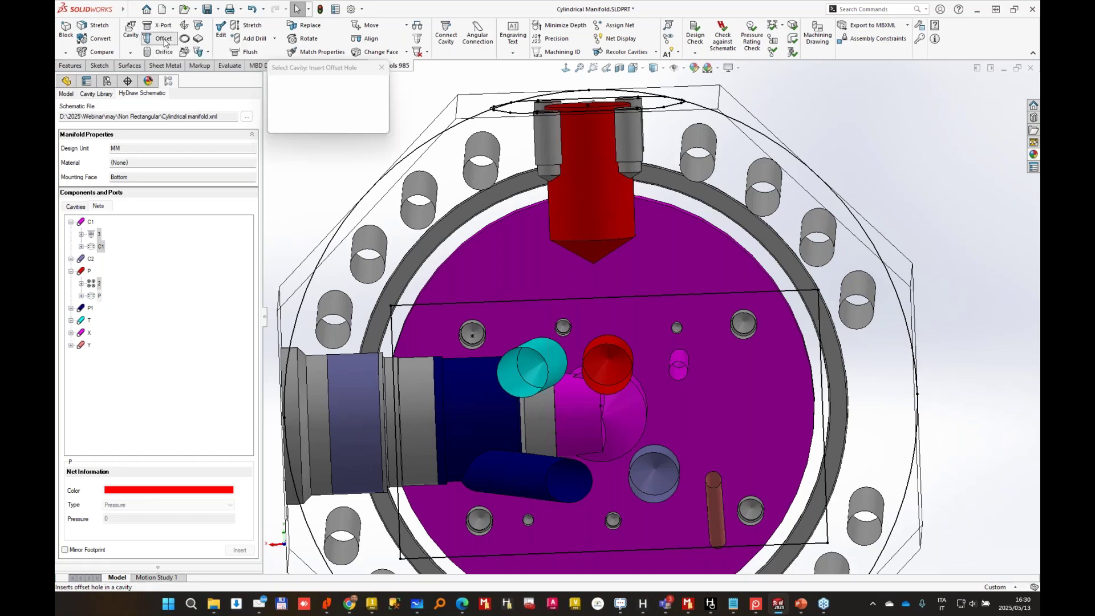
left_click(616, 211)
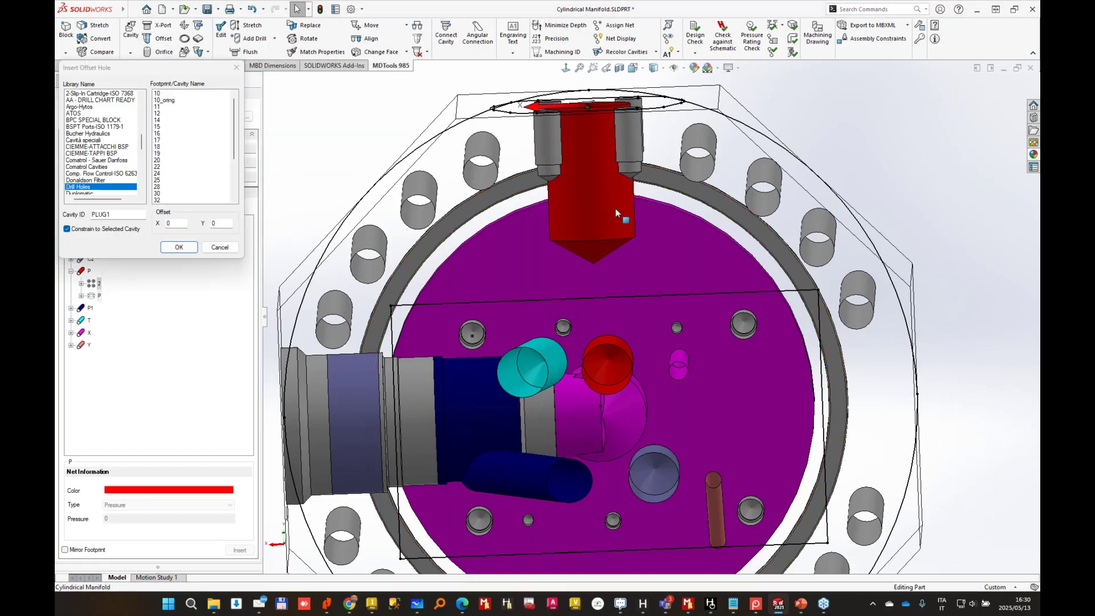
left_click(166, 160)
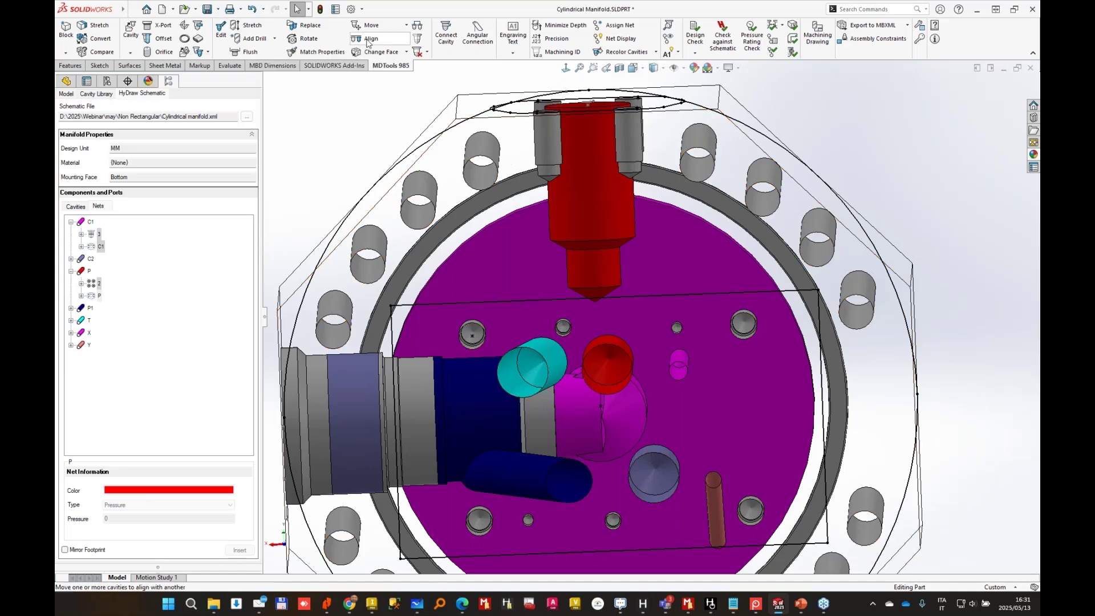
Align the offset hole in port P with the red footprint drill.
left_click(366, 40)
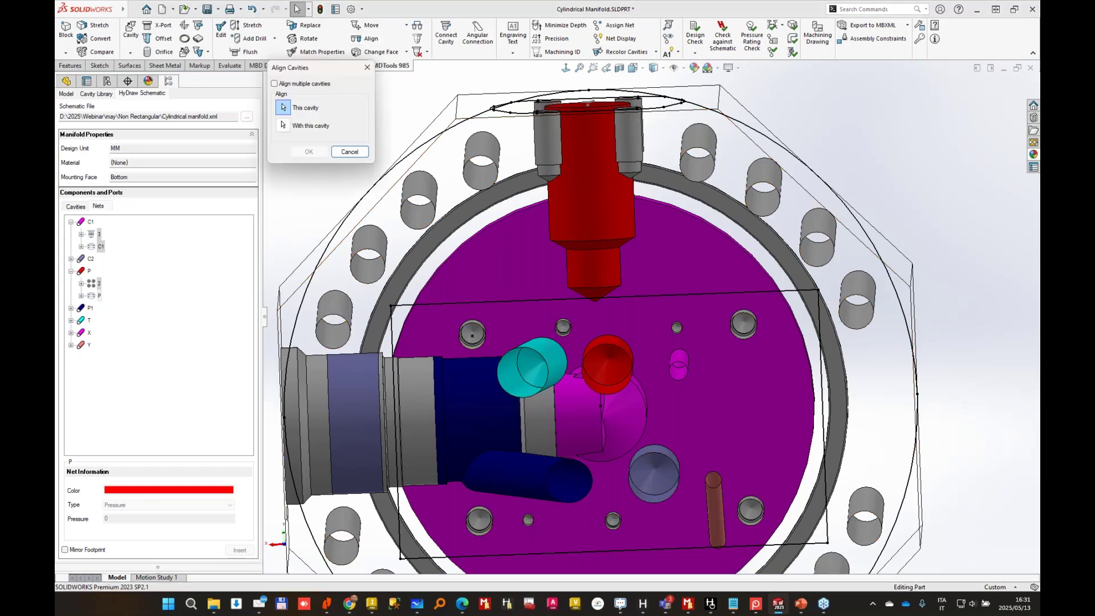
left_click(594, 272)
left_click(606, 365)
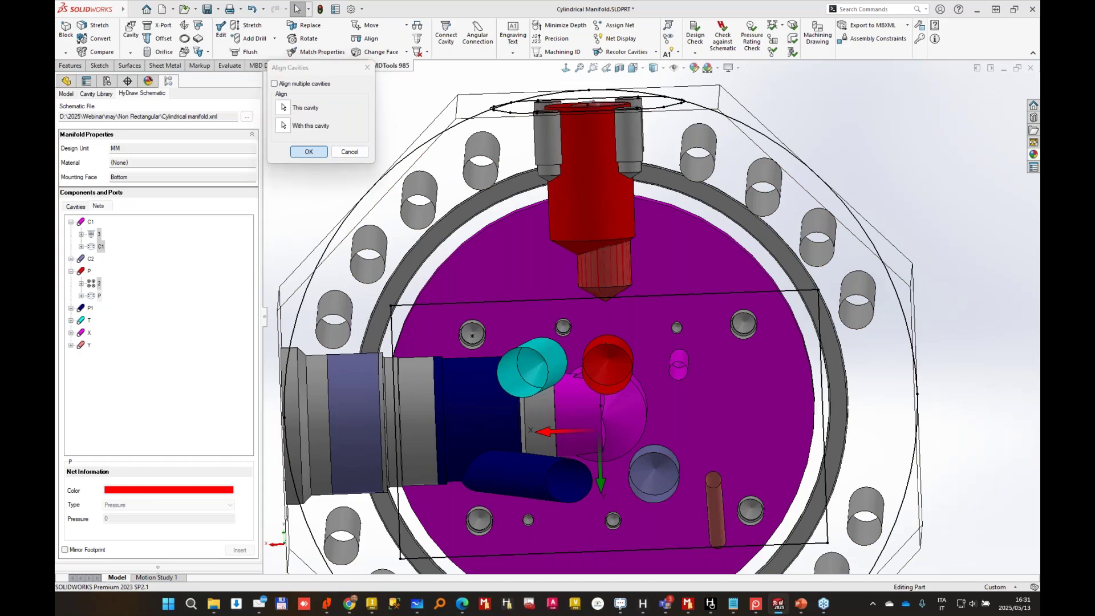
left_click(308, 151)
Stretch the 20 mm offset drill up to the red footprint drill with a drill depth of 98.
left_click(249, 25)
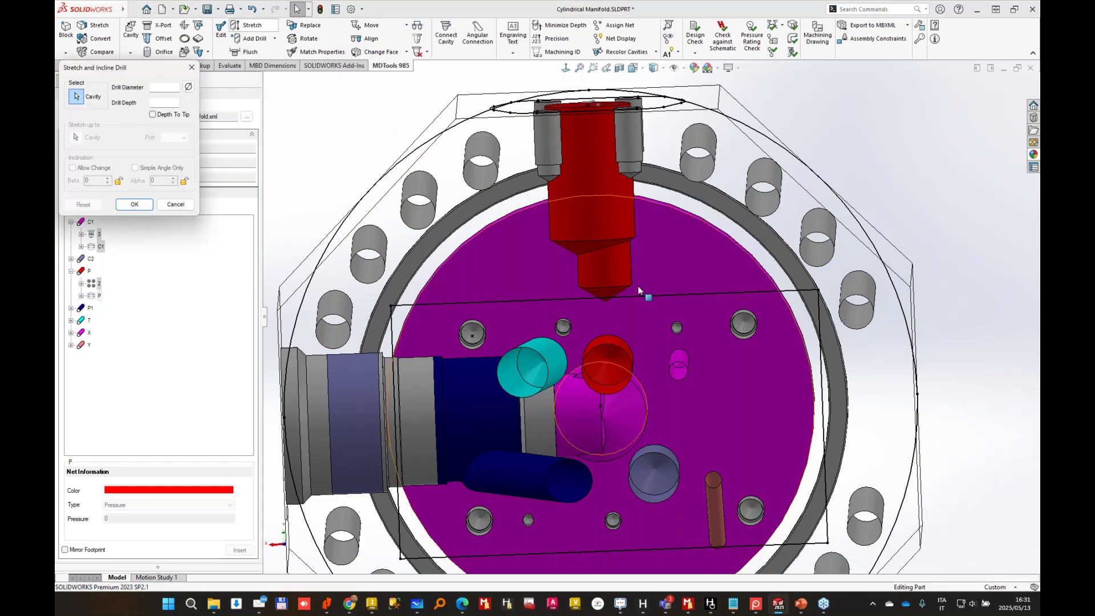
left_click(601, 277)
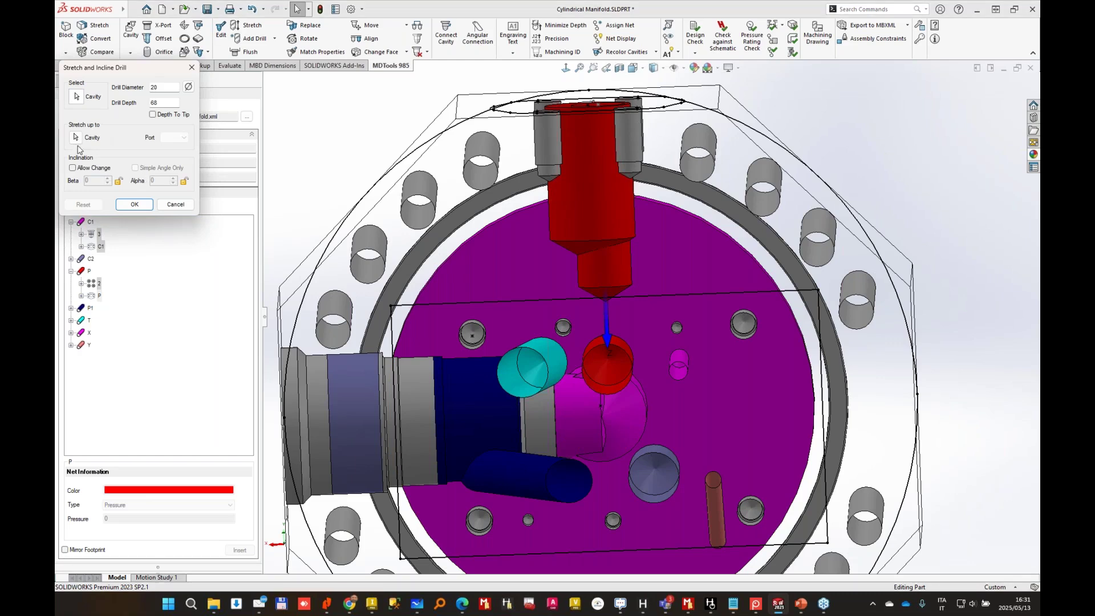
left_click(614, 369)
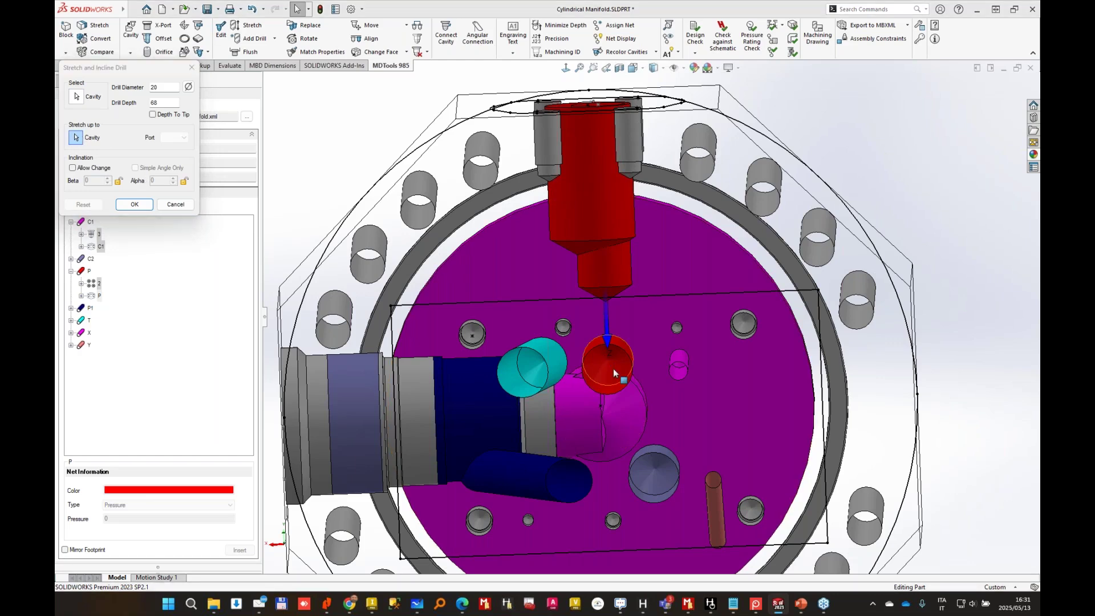
double_click(165, 104)
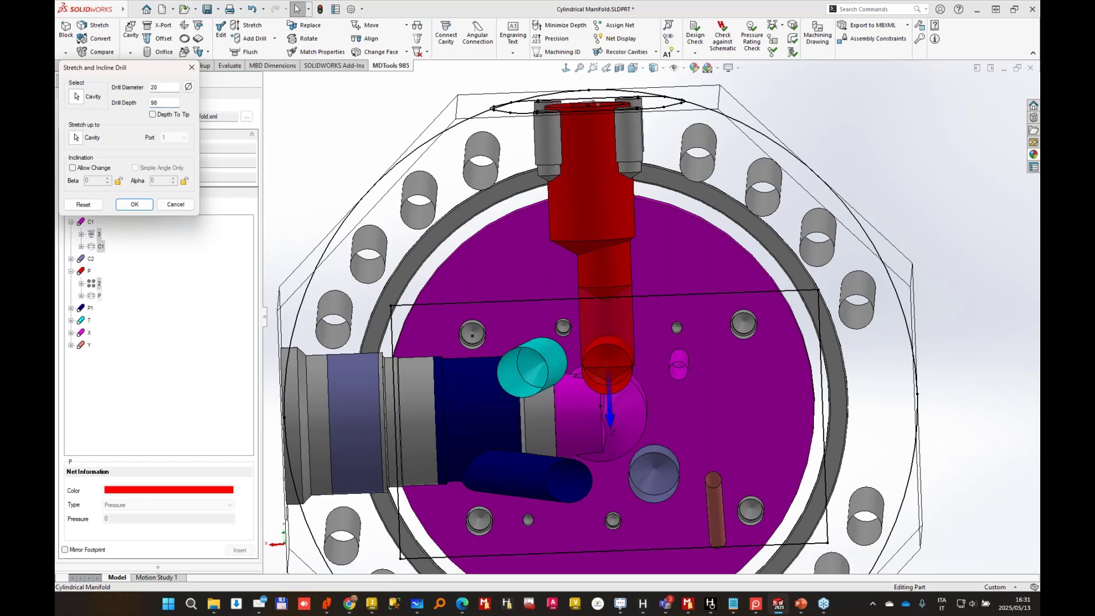
key("Return")
middle_click_drag(654, 388, 584, 112)
middle_click_drag(601, 296, 506, 374)
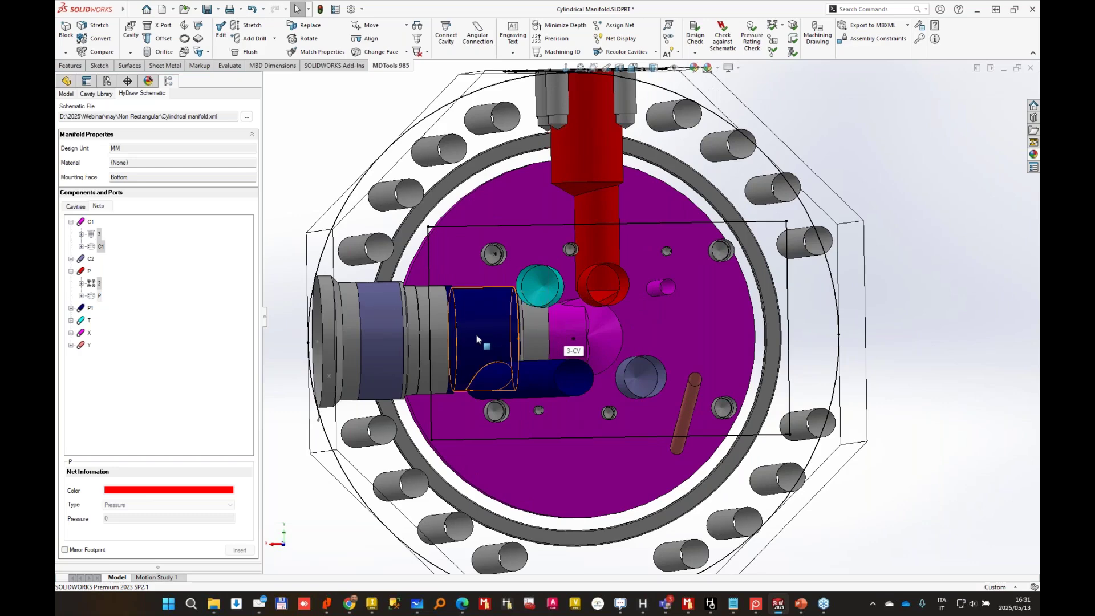
middle_click_drag(476, 339, 644, 381)
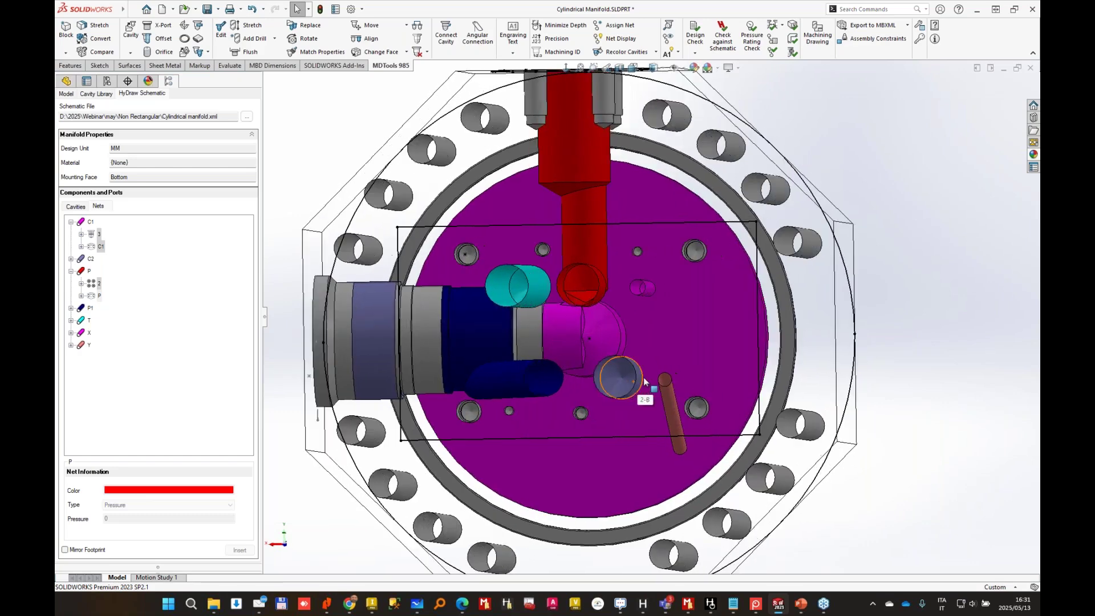
Insert port C2 from the schematic nets on the side face opposite the cartridge cavity, located at X -50, Y 0.
scroll(967, 272, "up", 2)
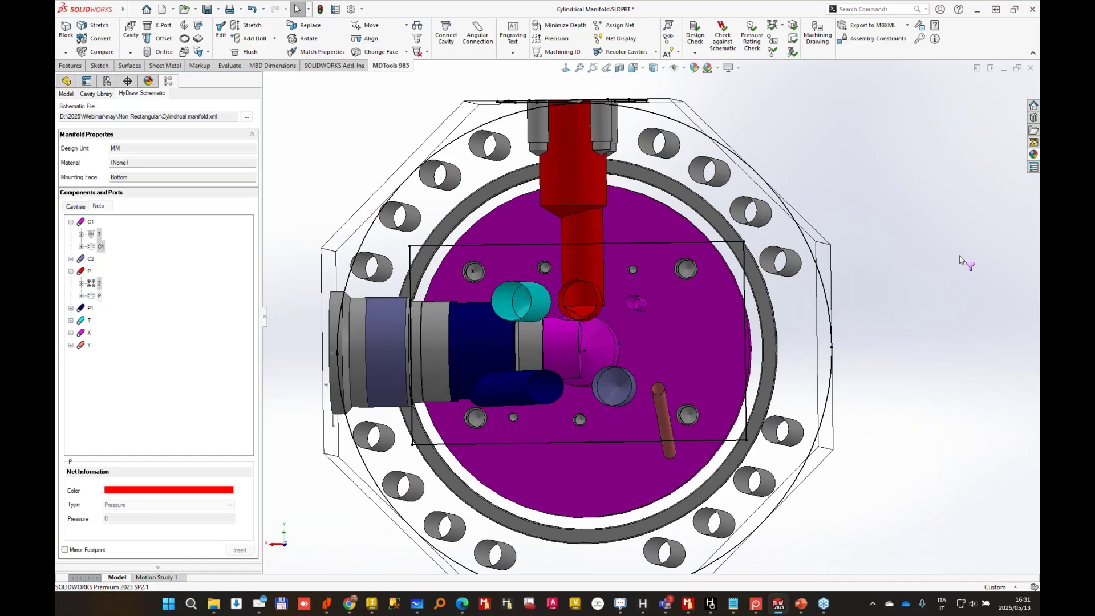
middle_click_drag(959, 256, 962, 252)
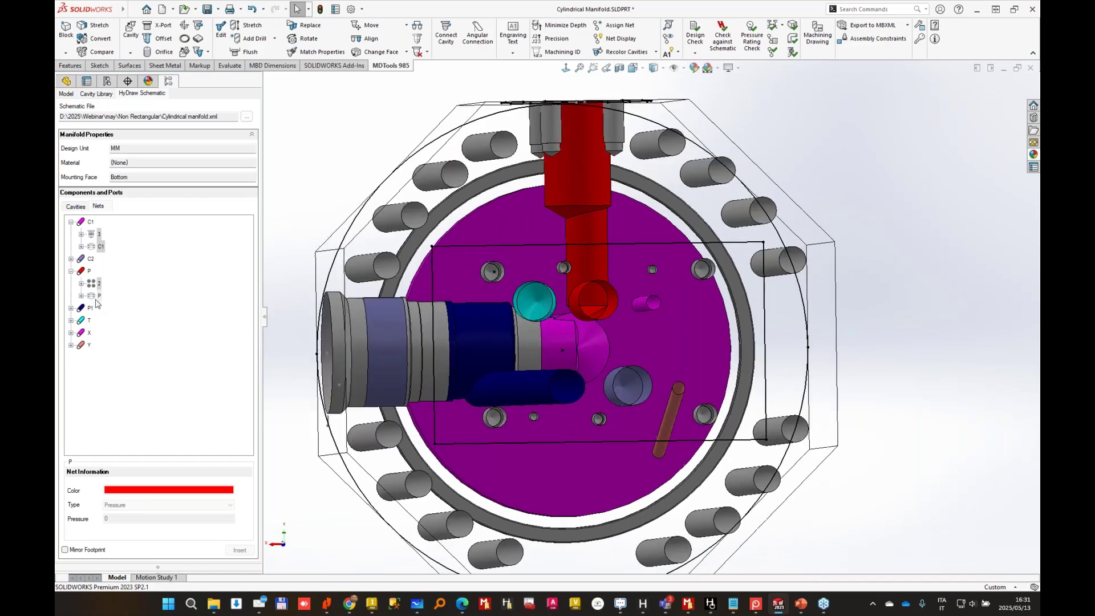
left_click(71, 259)
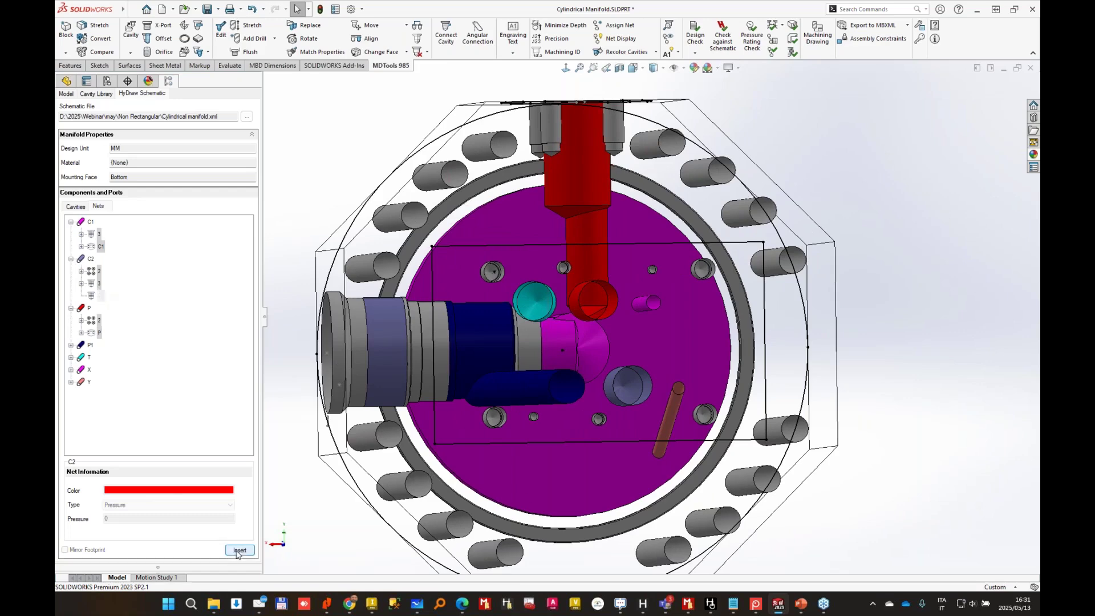
left_click(239, 551)
middle_click_drag(656, 365, 515, 356)
left_click(531, 352)
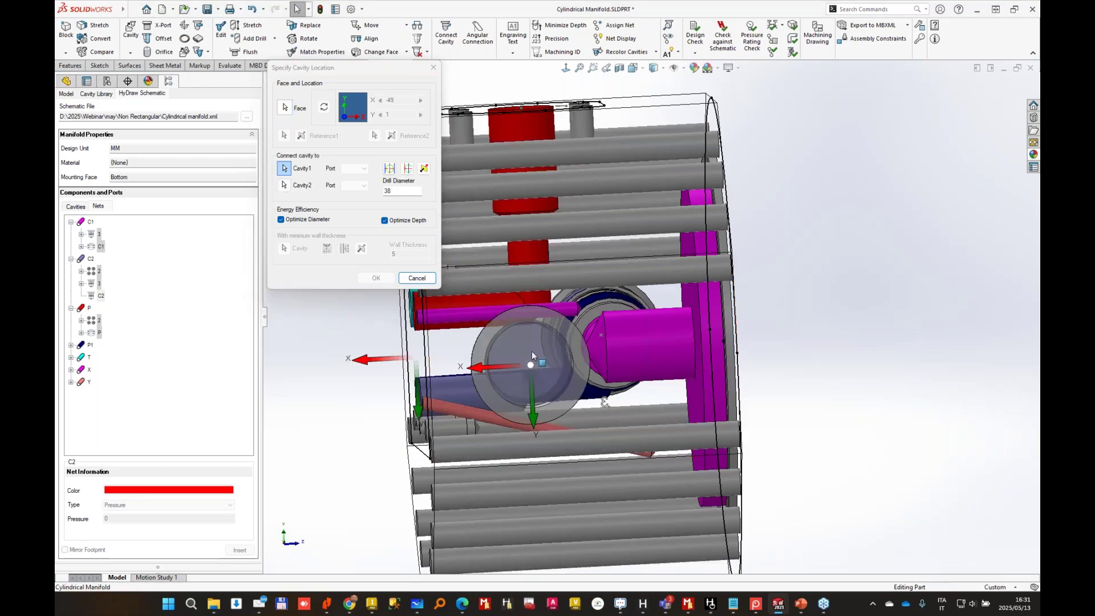
key("Tab")
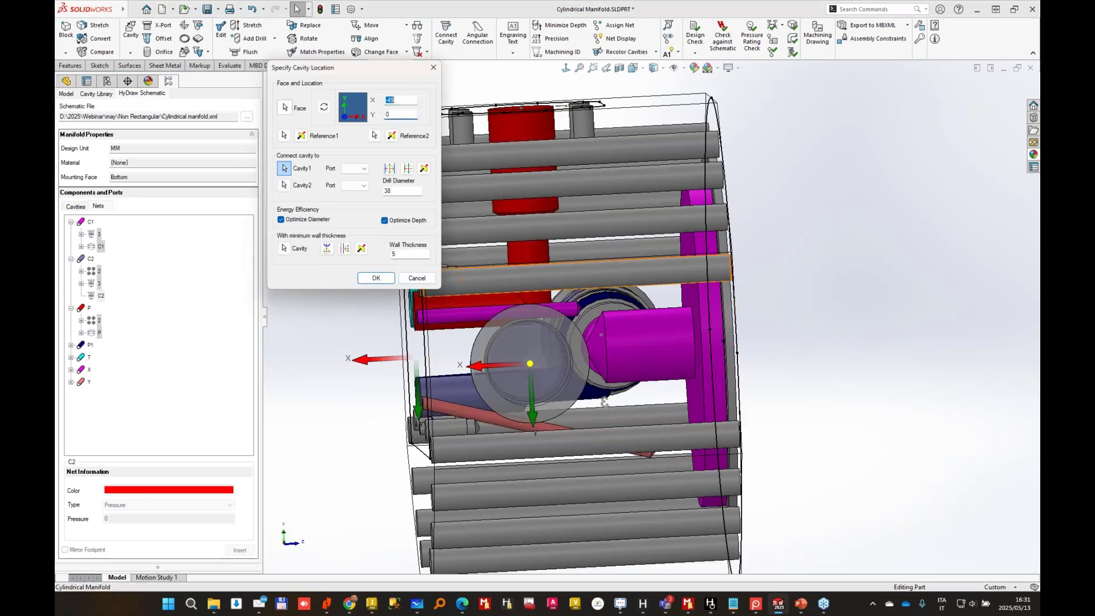
type("-50")
key("Tab")
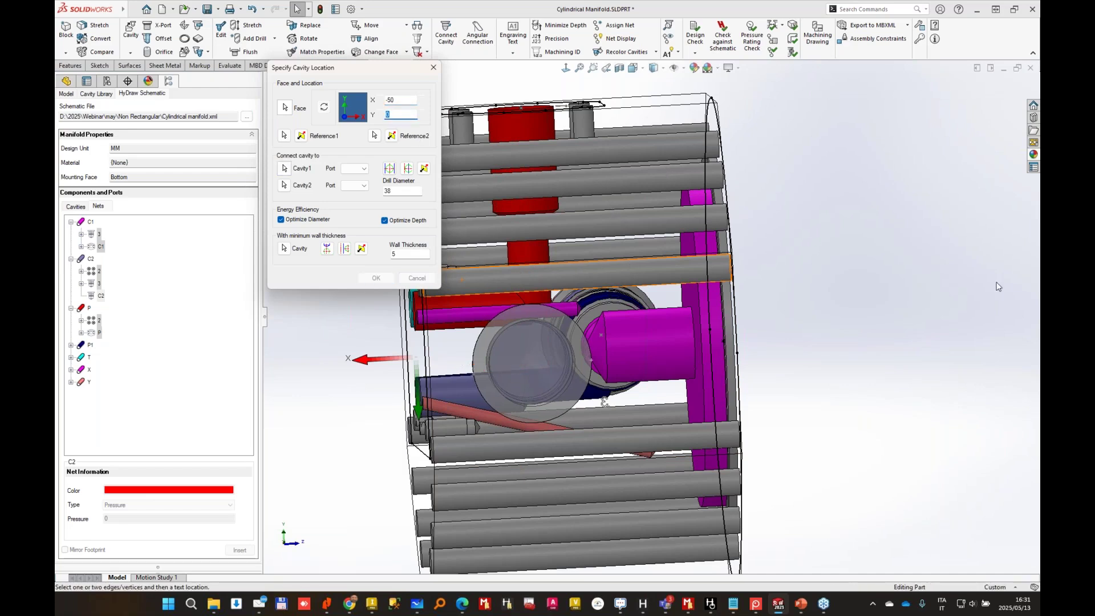
Insert a size 20 offset hole from the Drill Holes library into port C2, not constrained to the selected cavity.
middle_click_drag(547, 94, 724, 204)
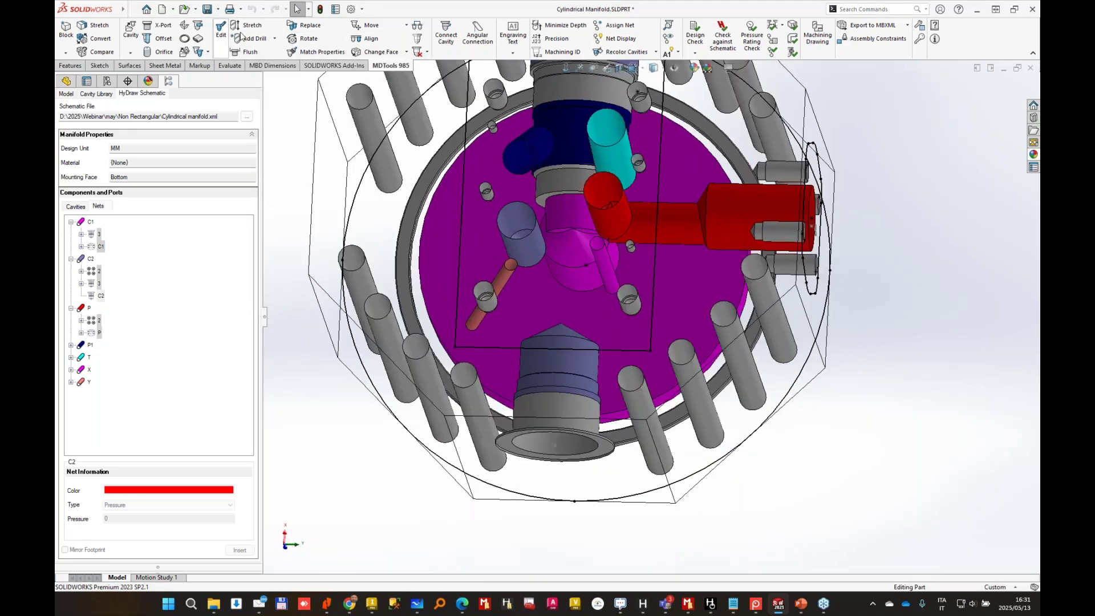
left_click(161, 38)
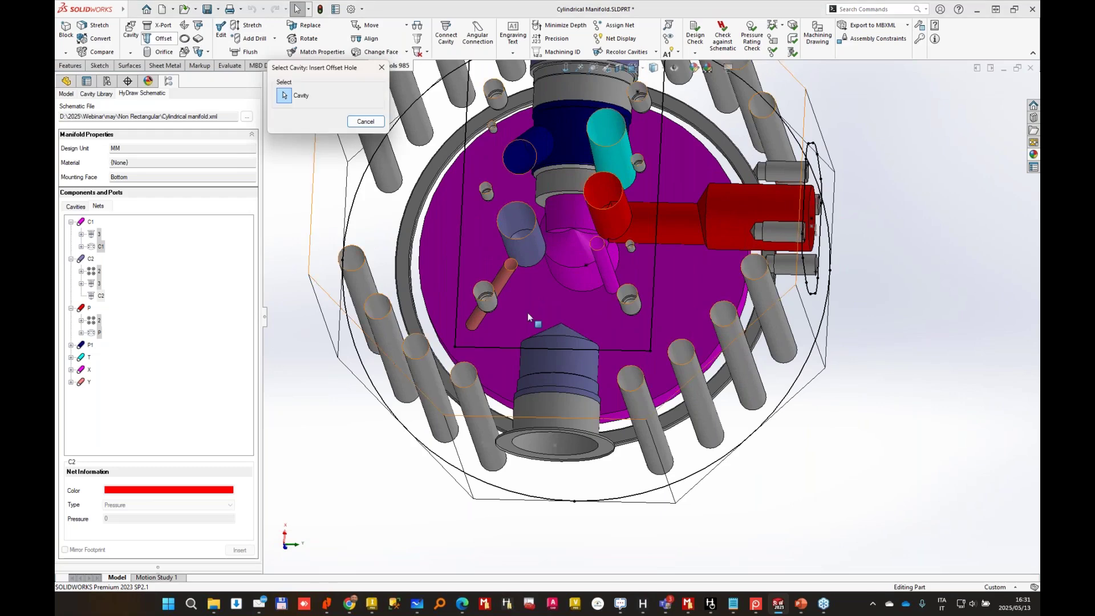
left_click(571, 354)
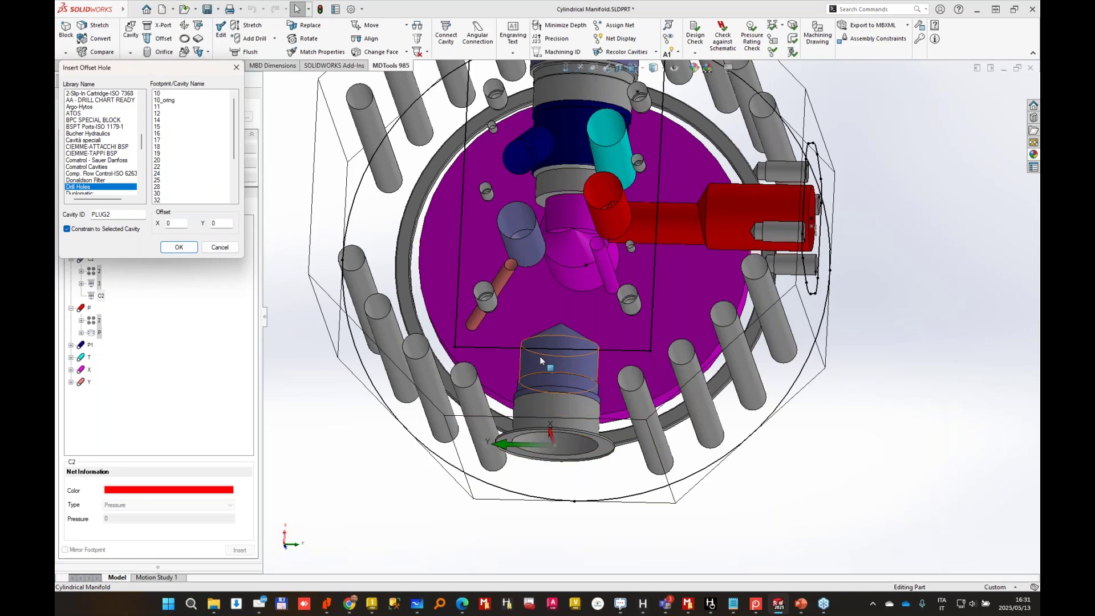
middle_click_drag(540, 357, 541, 357)
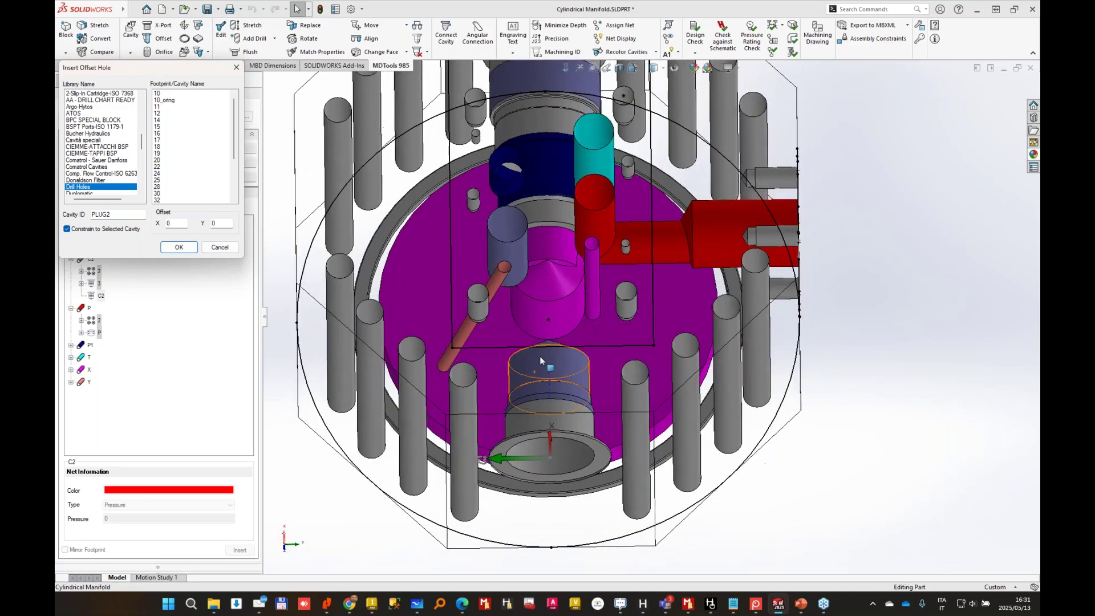
left_click(158, 160)
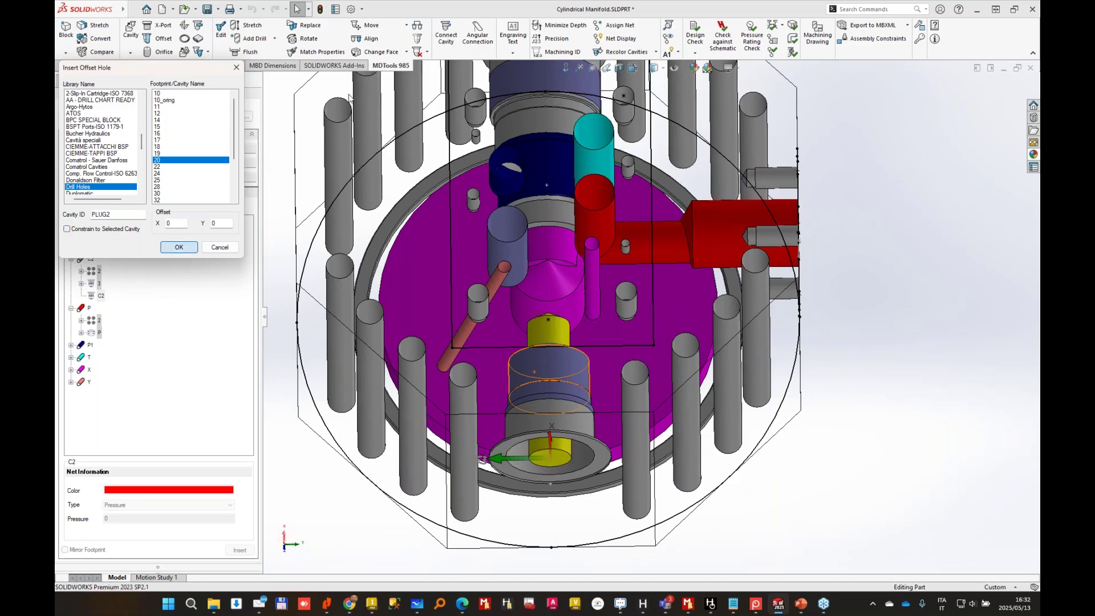
key("Return")
Stretch and incline the 20 mm offset drill up to the blue-grey footprint drill, with drill depth 100, Beta 11 and Alpha 270.
left_click(253, 27)
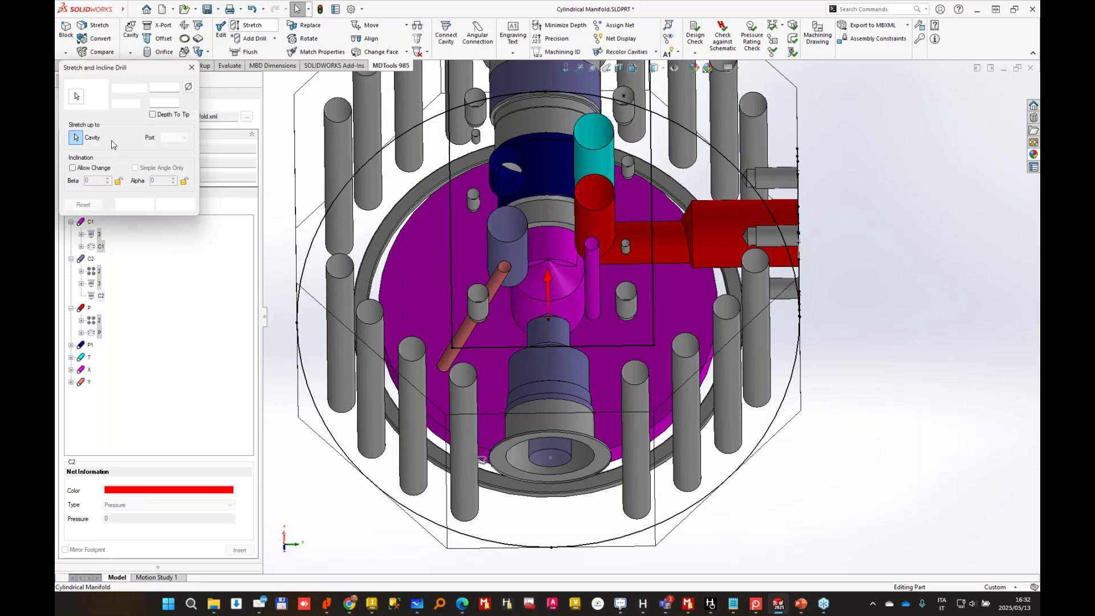
left_click(527, 256)
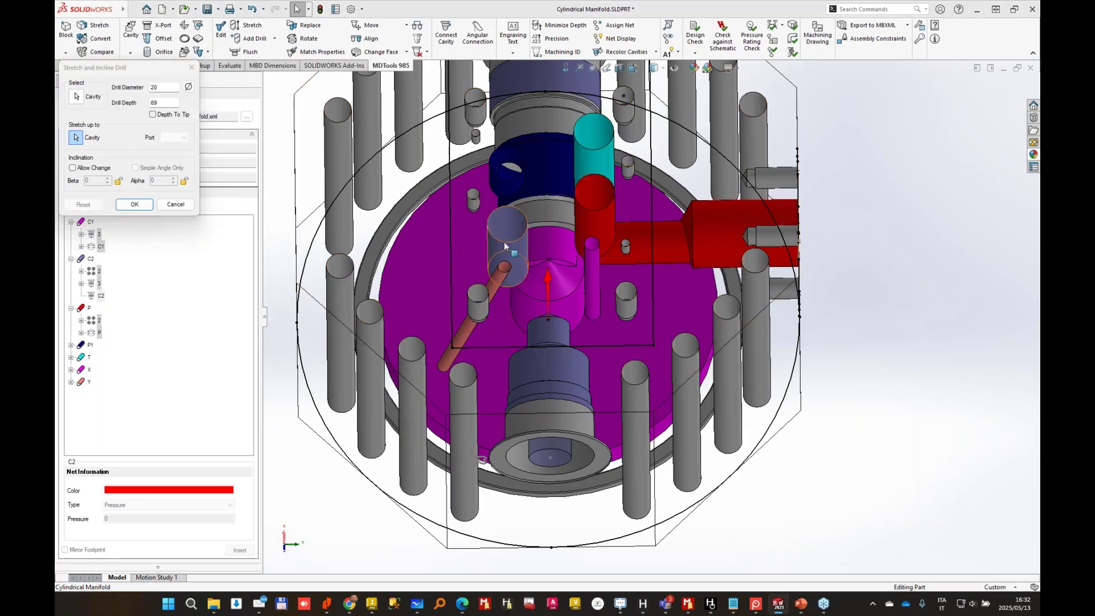
left_click(73, 168)
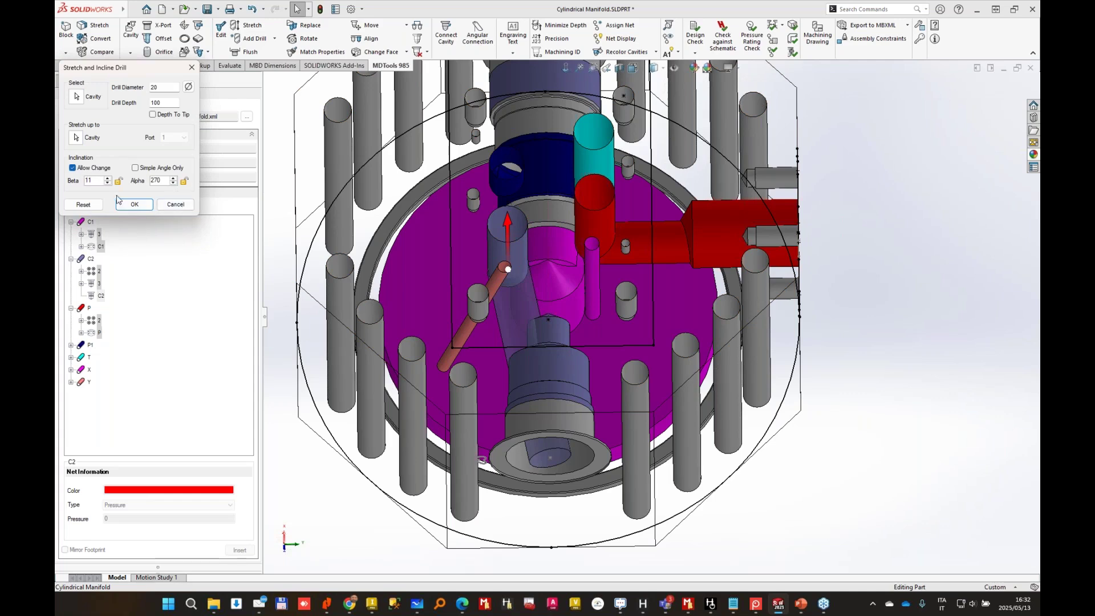
left_click(135, 204)
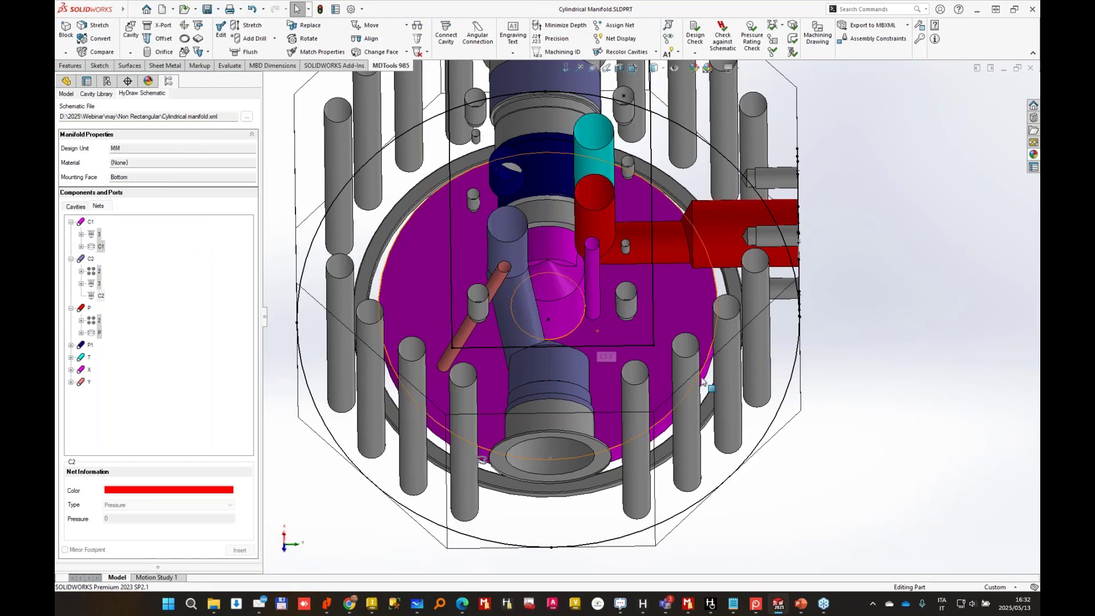
Set the depth of port C2's 58 mm spotface step to 8.
scroll(707, 399, "down", 3)
scroll(708, 399, "down", 5)
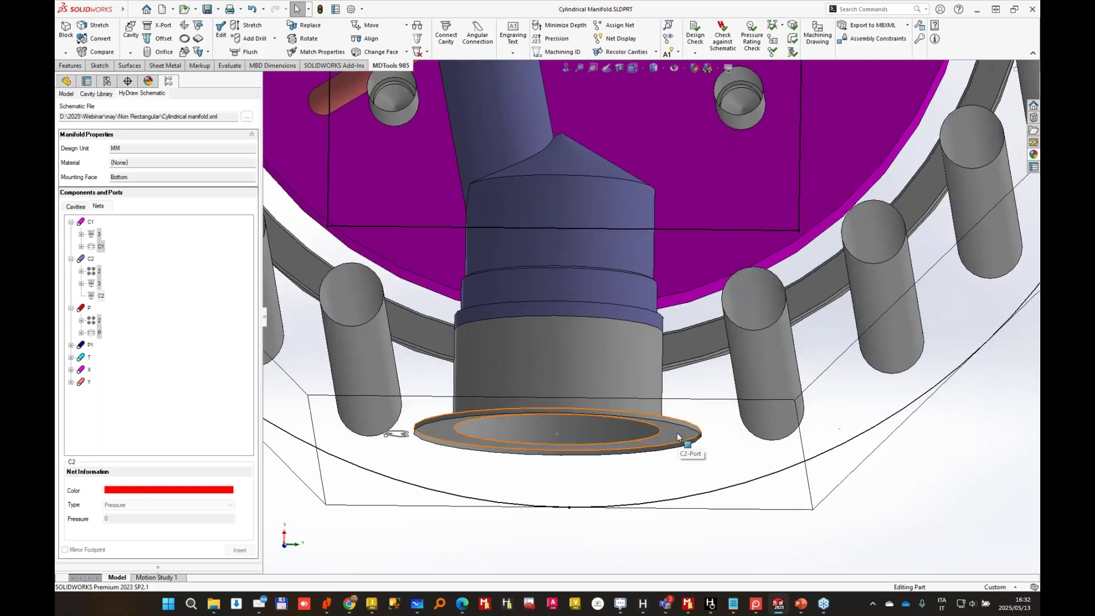
left_click(677, 434)
middle_click_drag(702, 379, 900, 220)
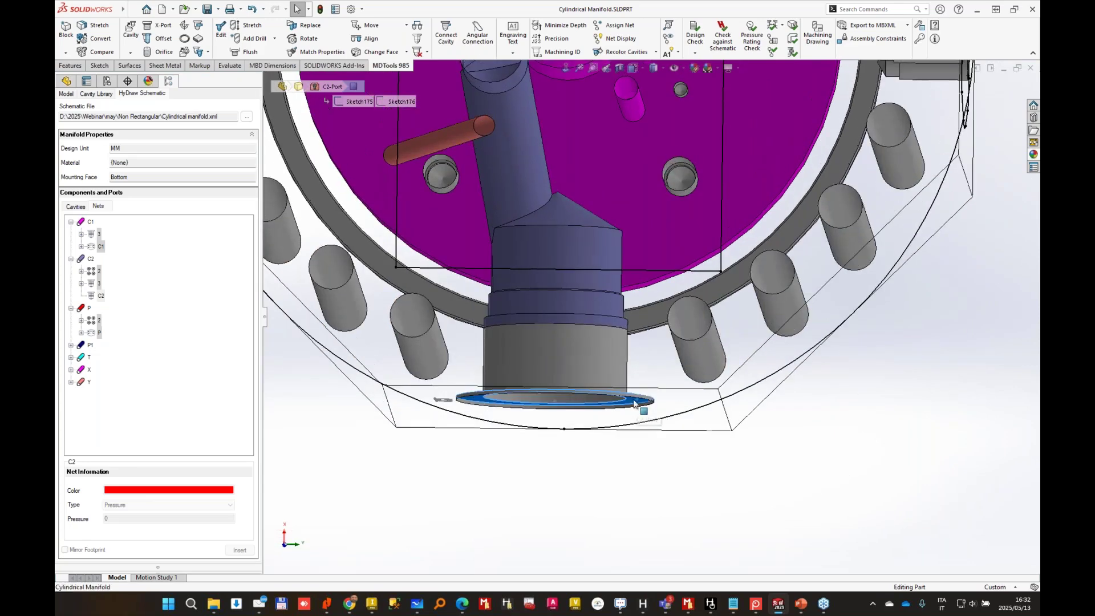
left_click(633, 400)
left_click(664, 372)
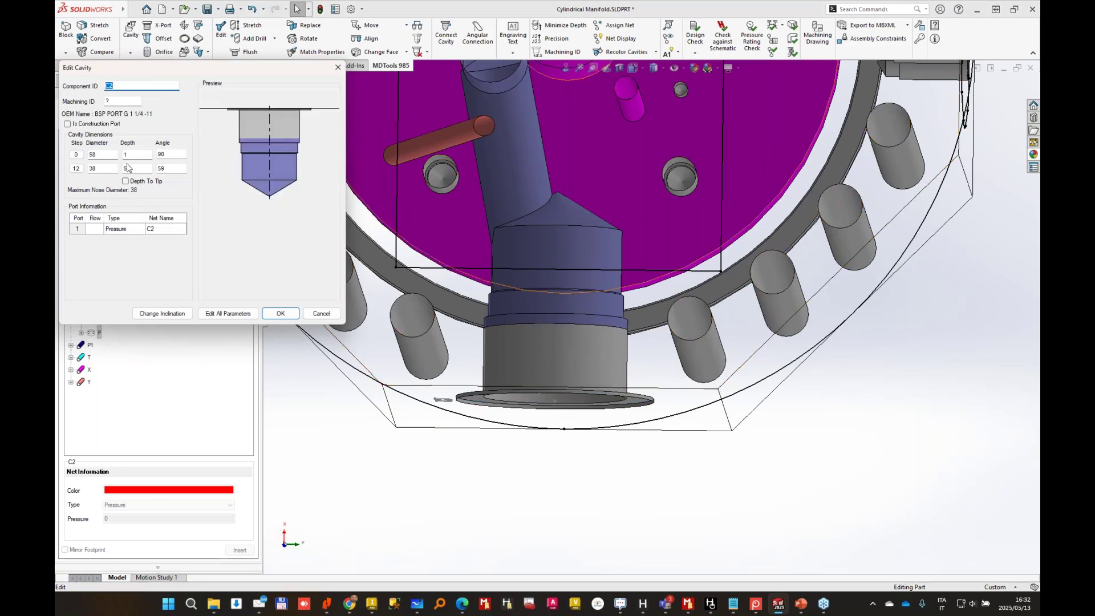
type("8")
key("Tab")
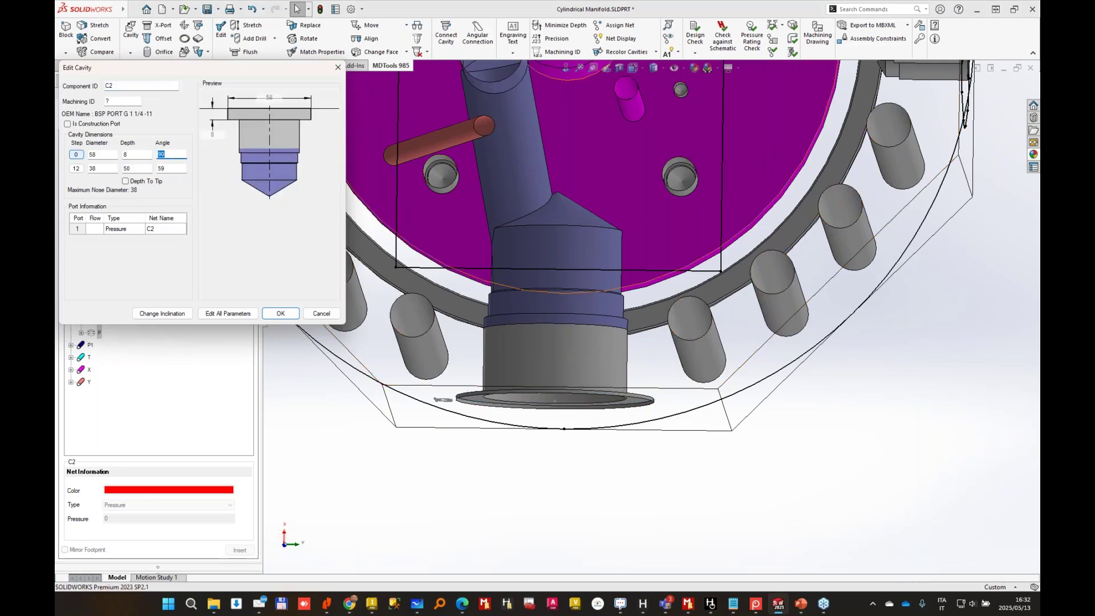
key("Return")
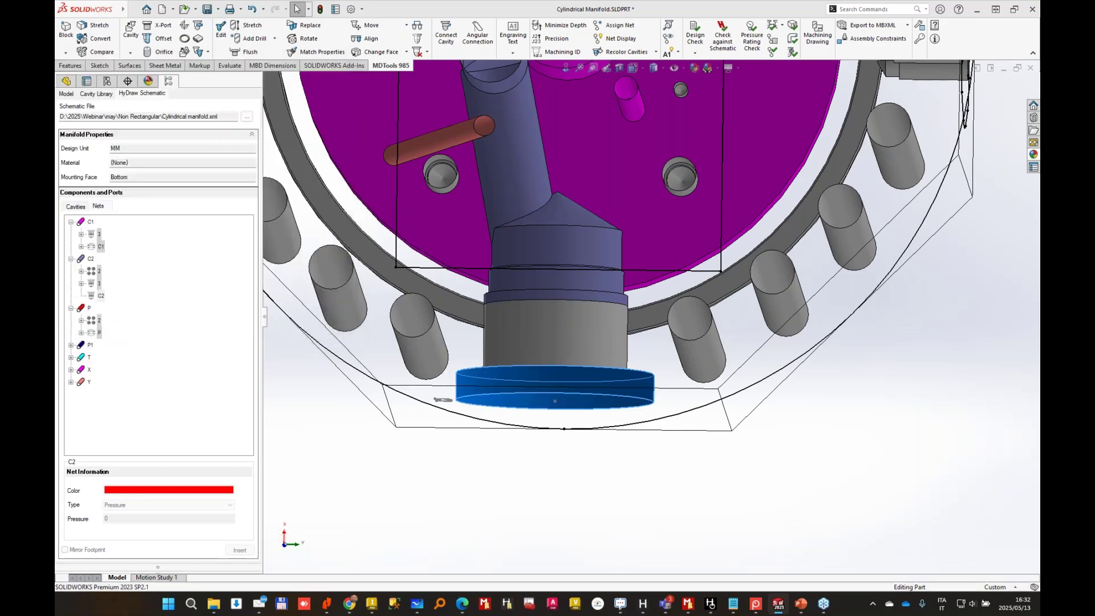
Place port X from the schematic nets on the same side face as C2, connecting it to the small magenta footprint drill.
middle_click_drag(564, 346, 677, 372)
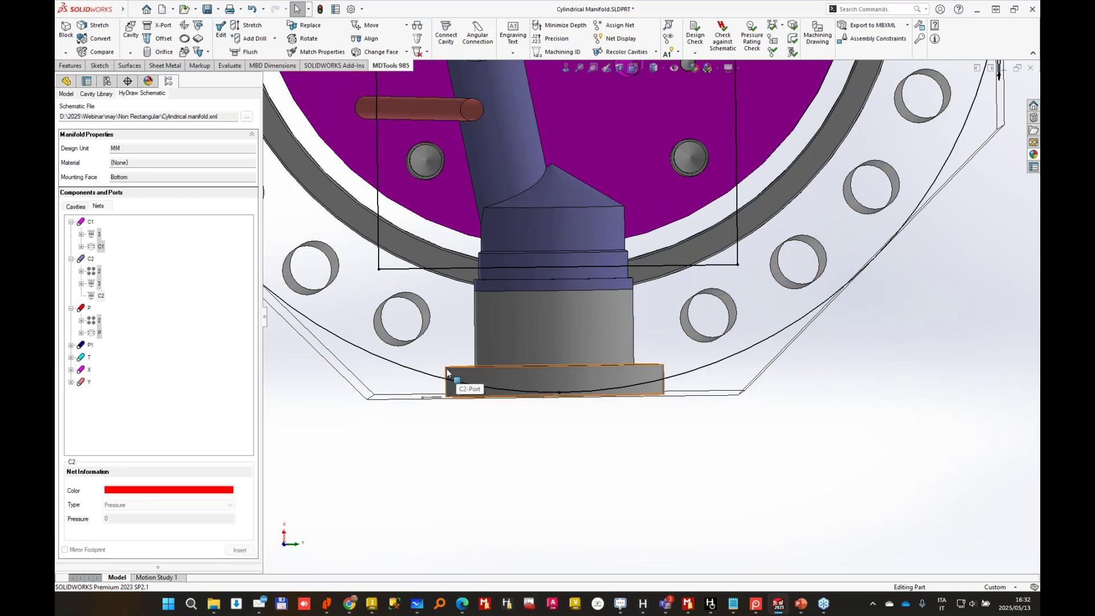
middle_click_drag(680, 363, 710, 268)
scroll(731, 431, "up", 4)
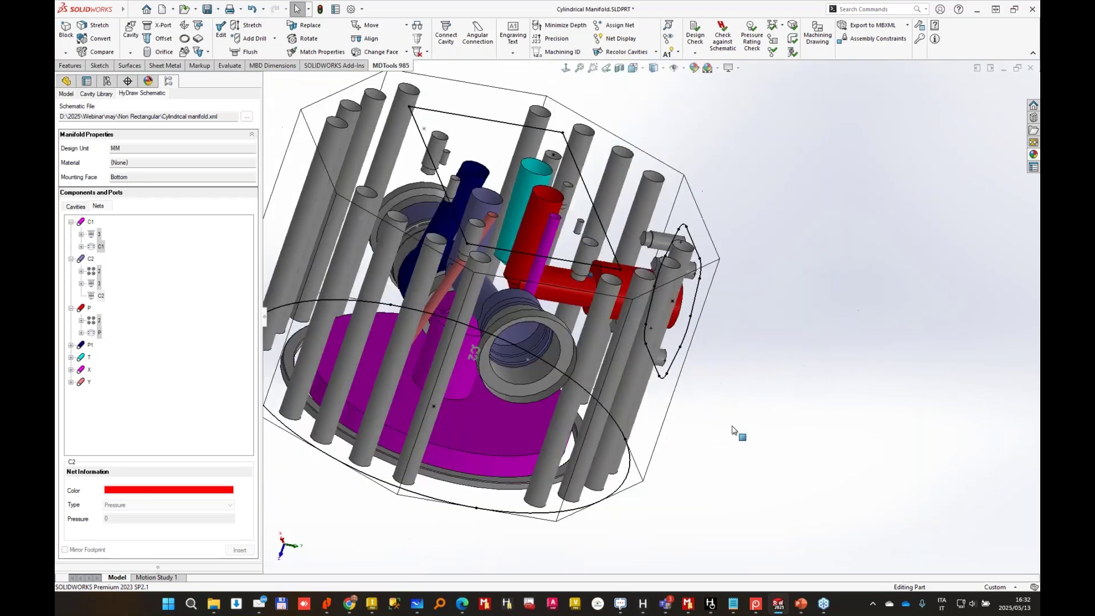
scroll(733, 427, "down", 2)
middle_click_drag(733, 426, 816, 365)
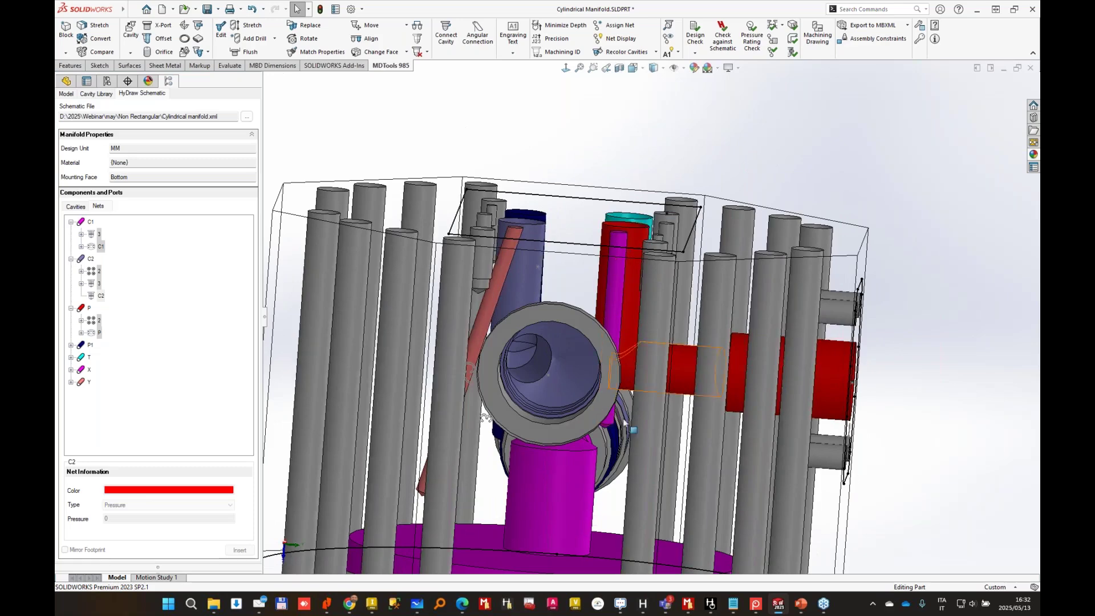
middle_click_drag(625, 422, 596, 428)
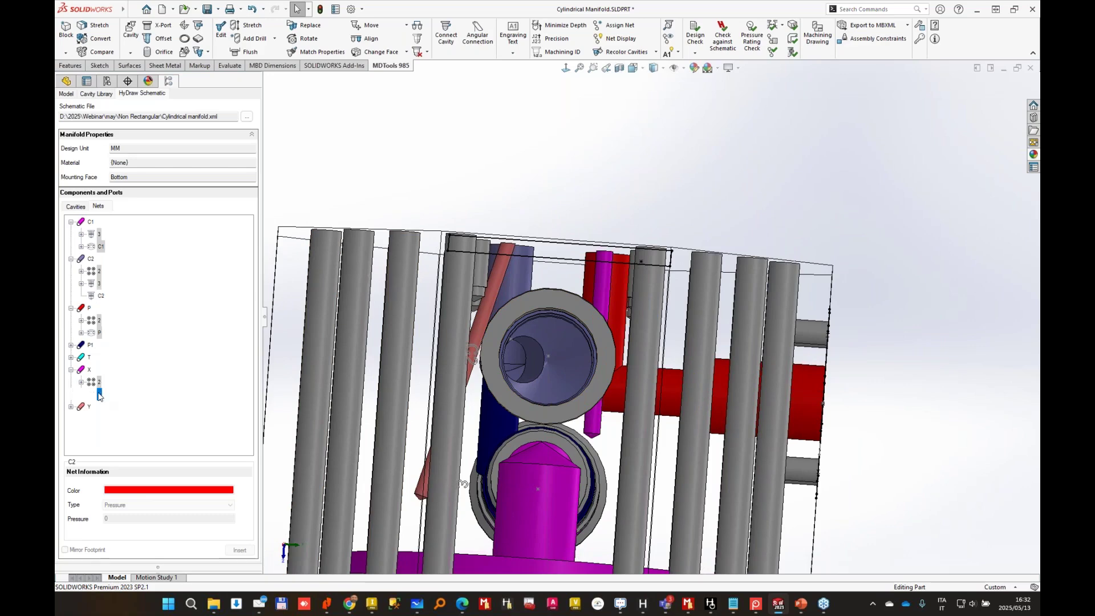
left_click(244, 552)
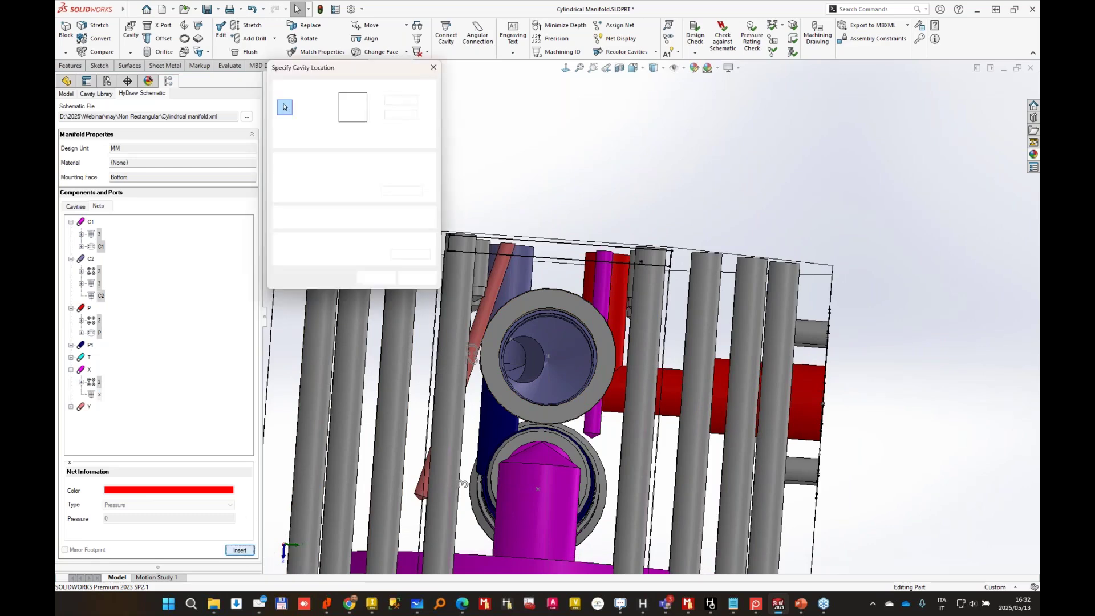
left_click(593, 429)
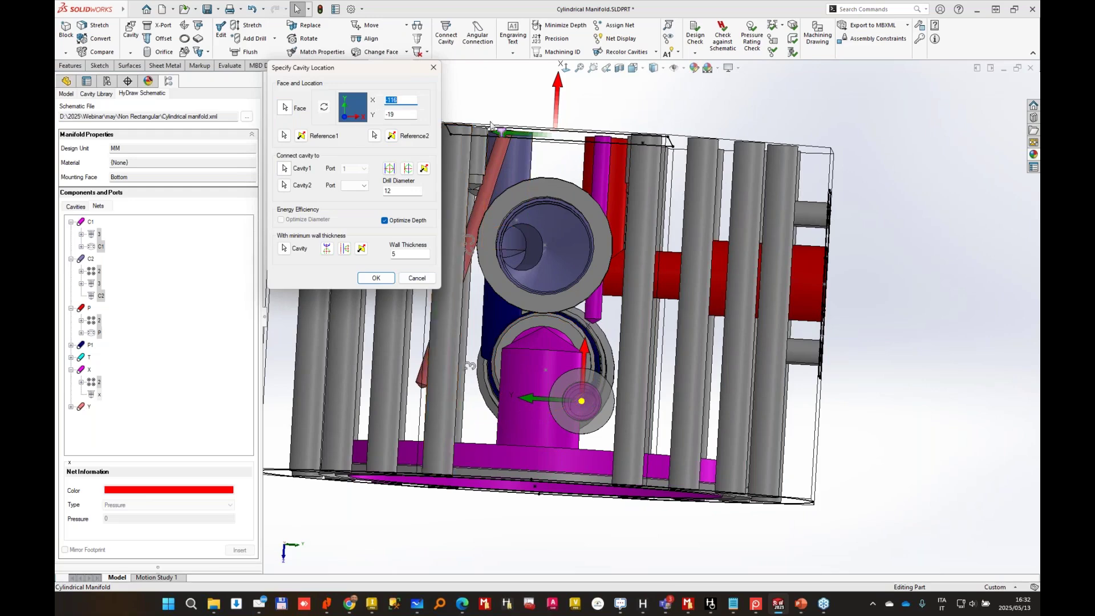
Locate port X relative to port C2 at X 65, Y 20 and finish its insertion.
left_click(284, 135)
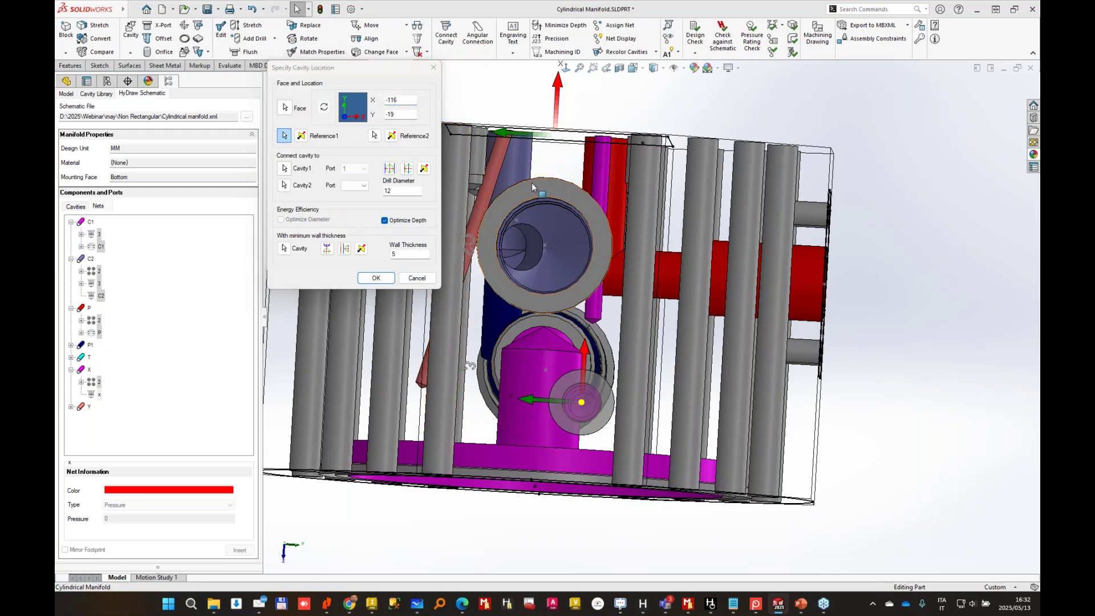
left_click(531, 183)
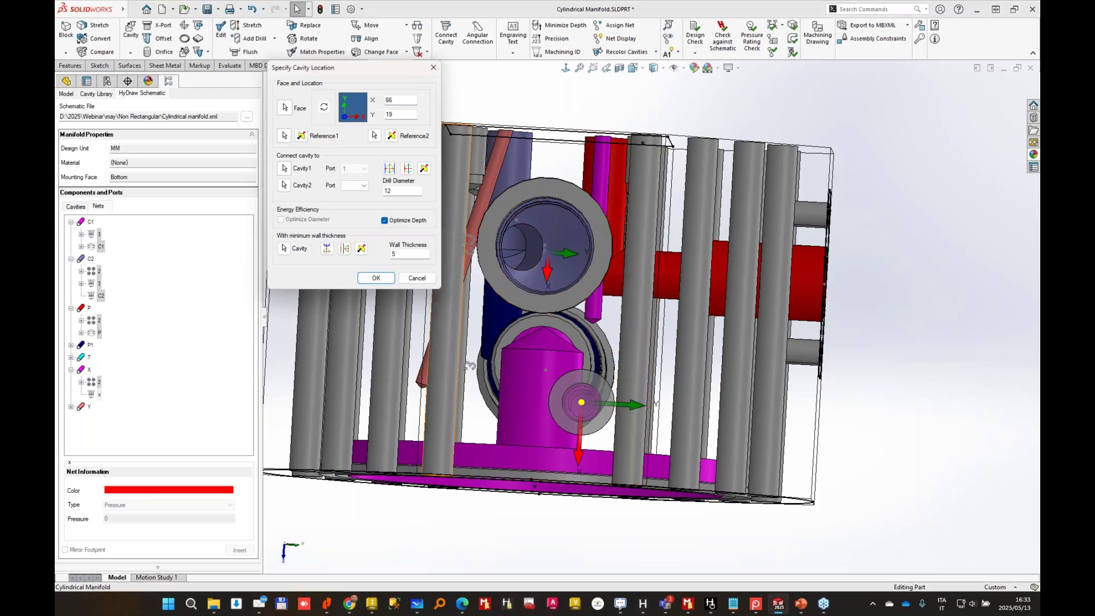
key("Tab")
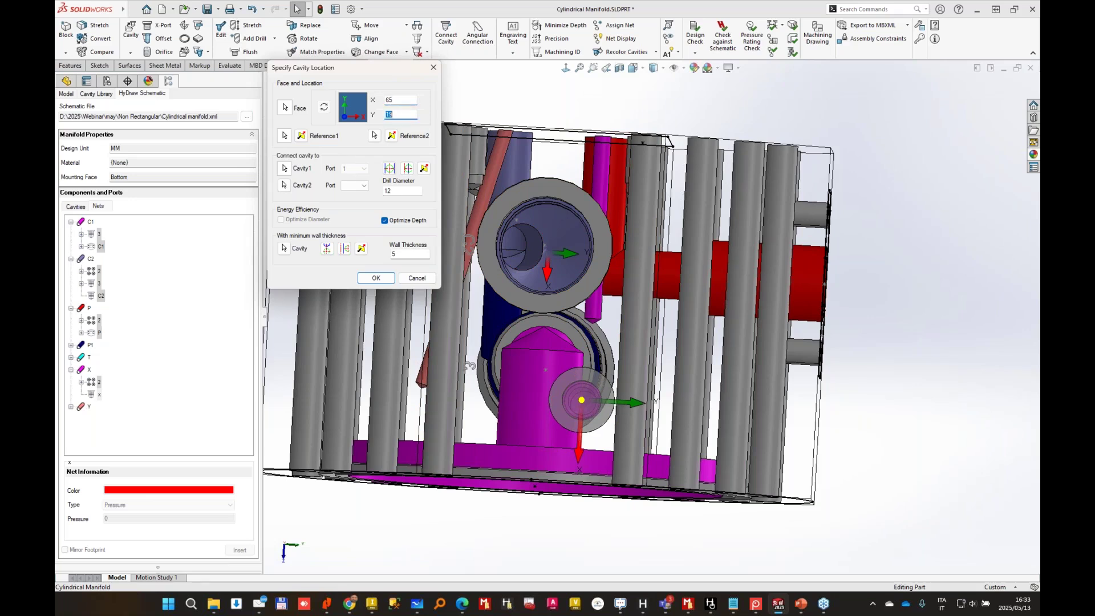
key("Tab")
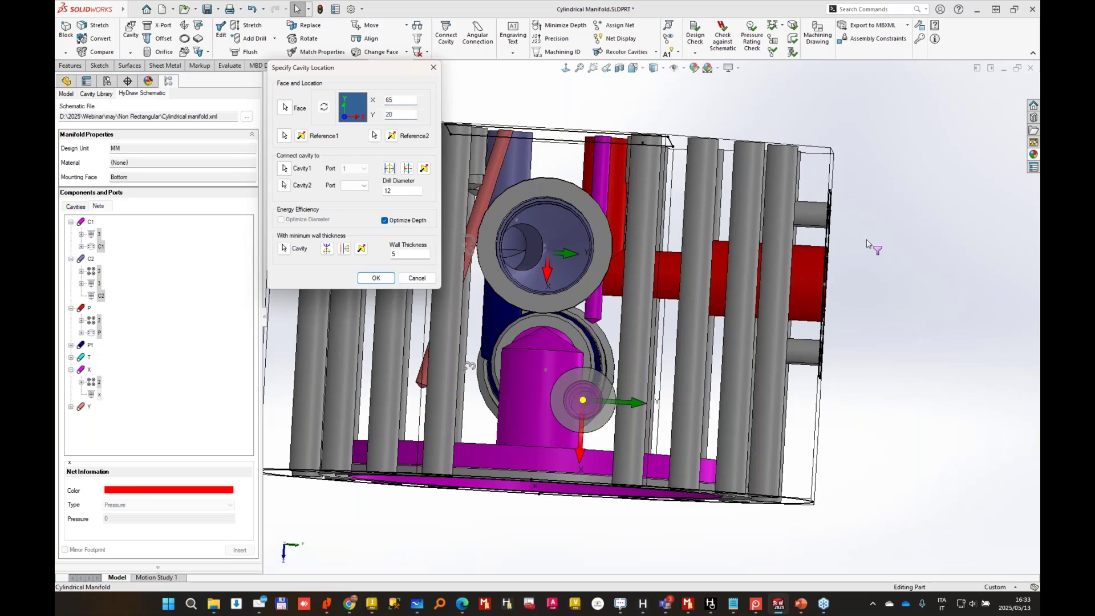
left_click(376, 278)
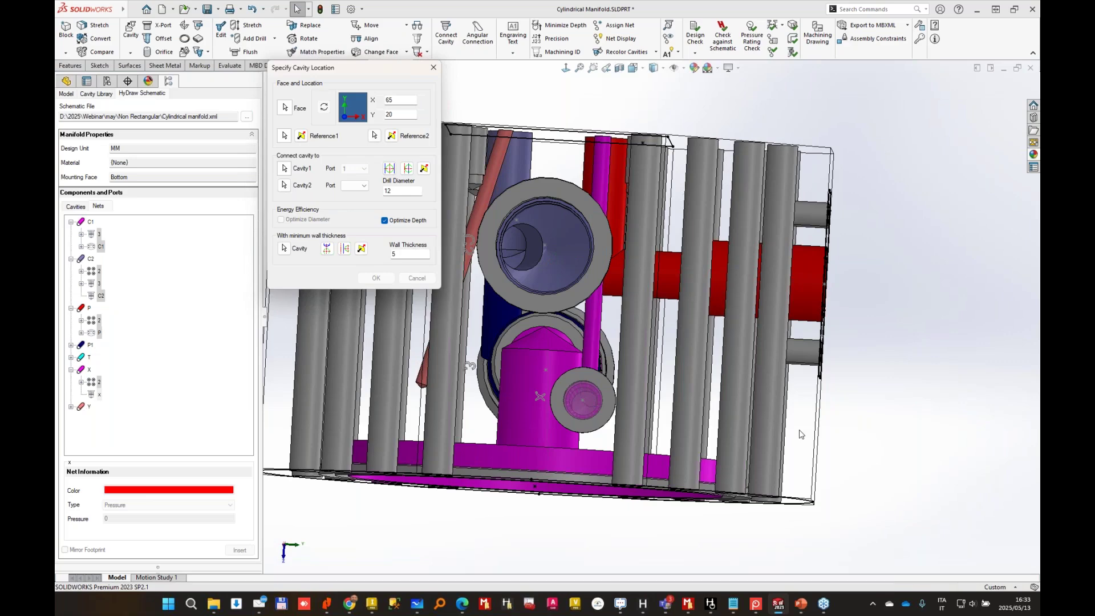
Turn off the Cosmetic option for all engraving texts, keeping their existing text height.
scroll(562, 320, "down", 1)
middle_click_drag(562, 320, 587, 252)
scroll(619, 380, "up", 1)
scroll(619, 379, "down", 1)
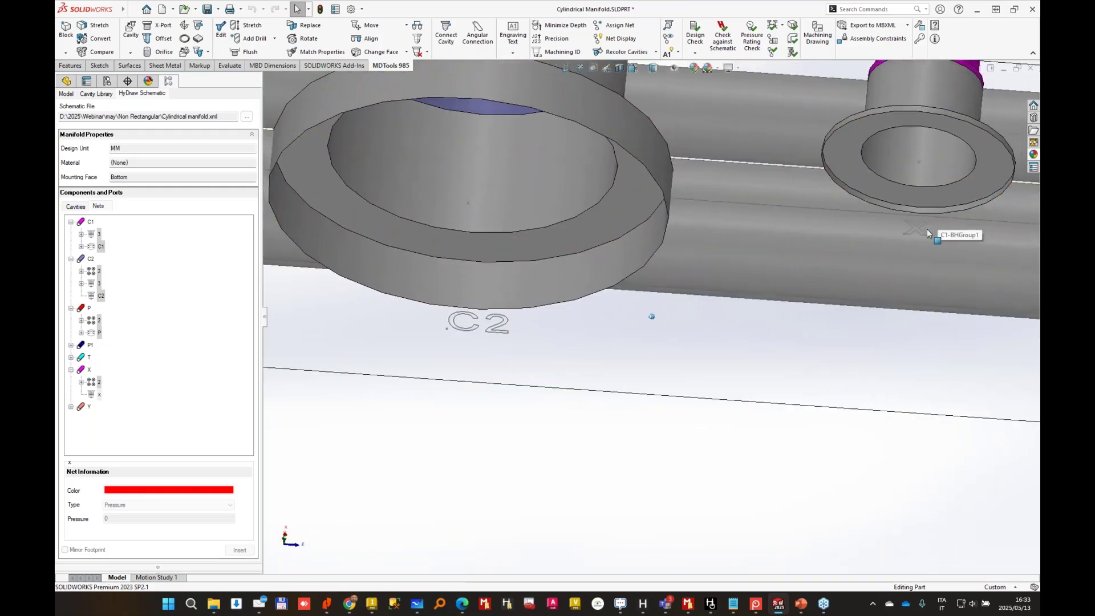
left_click(513, 33)
left_click(94, 87)
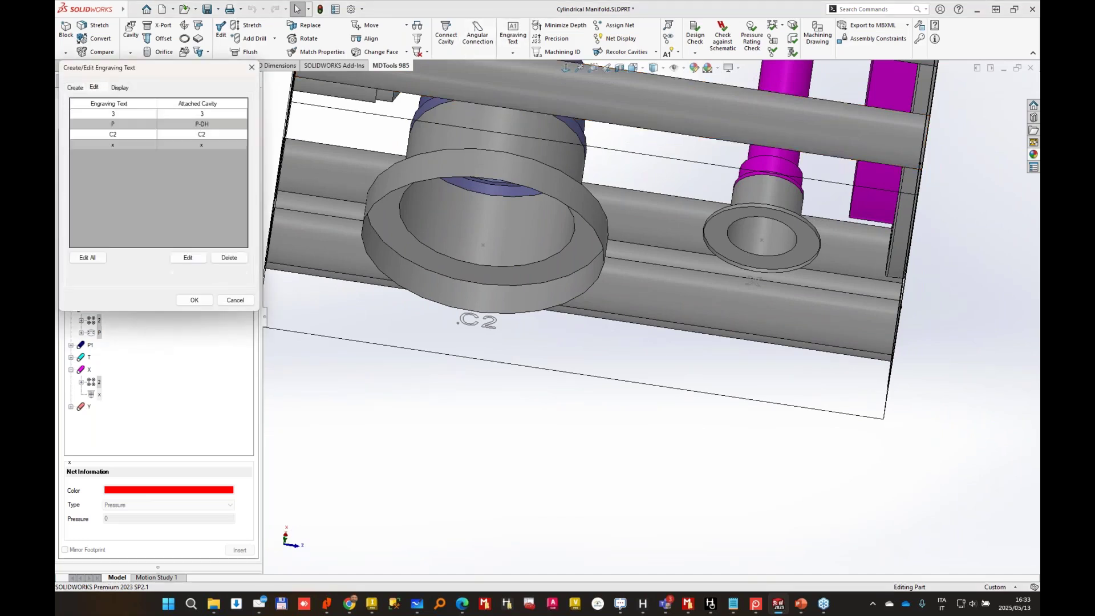
left_click(88, 258)
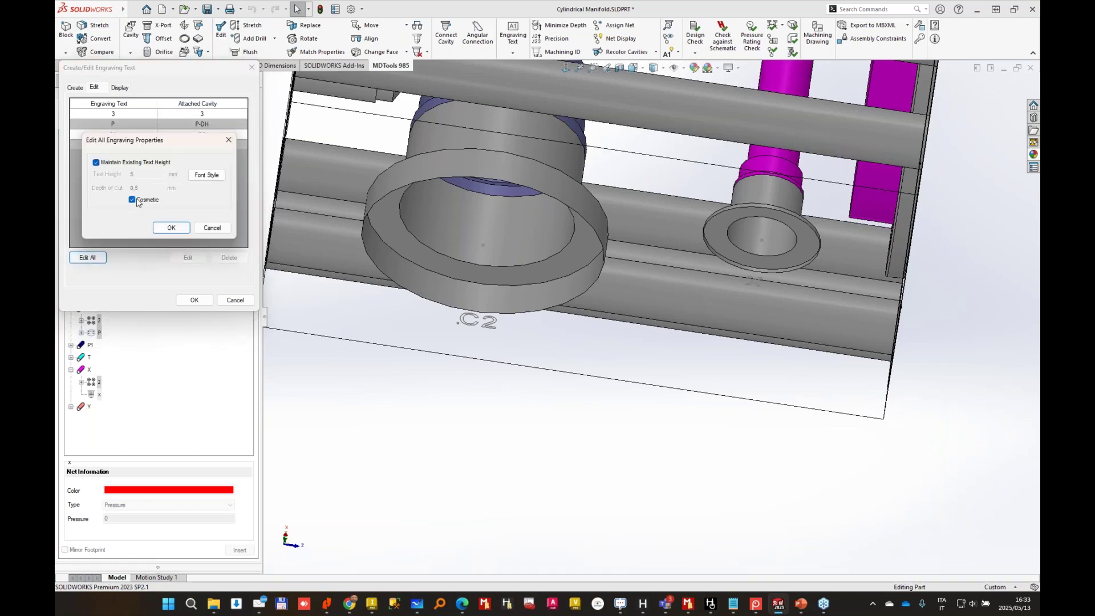
left_click(171, 229)
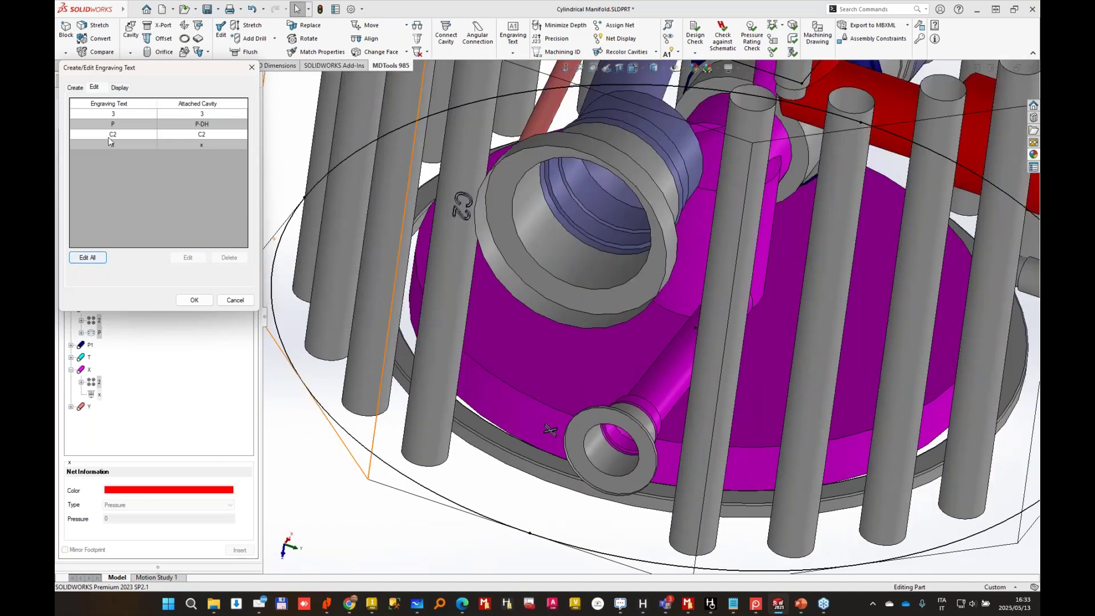
Delete the engraving texts 3, P, C2 and X all together.
left_click(145, 116)
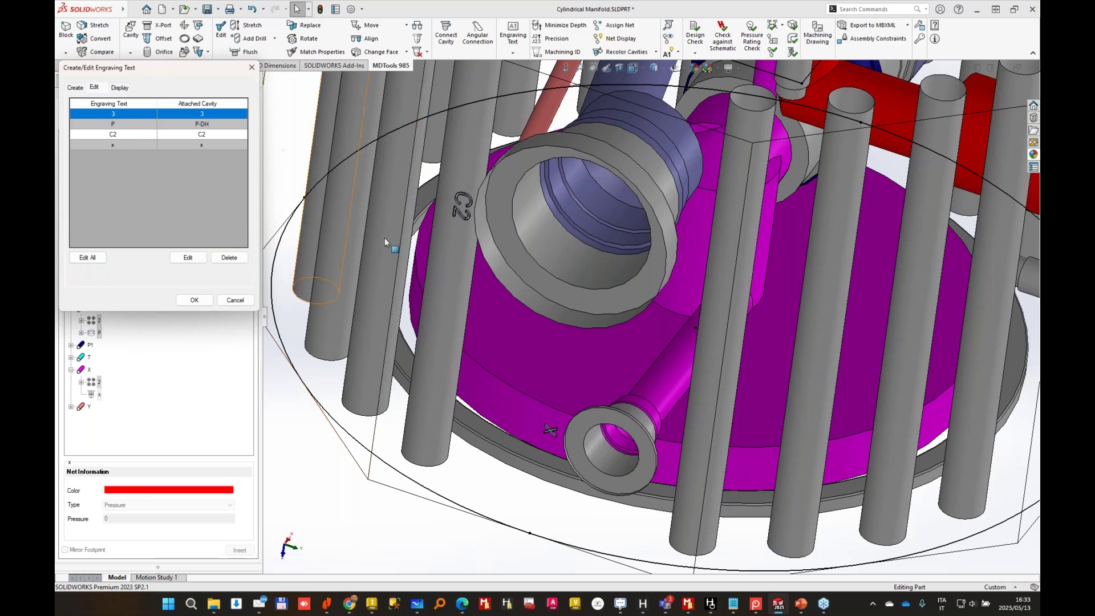
left_click(118, 144, "shift")
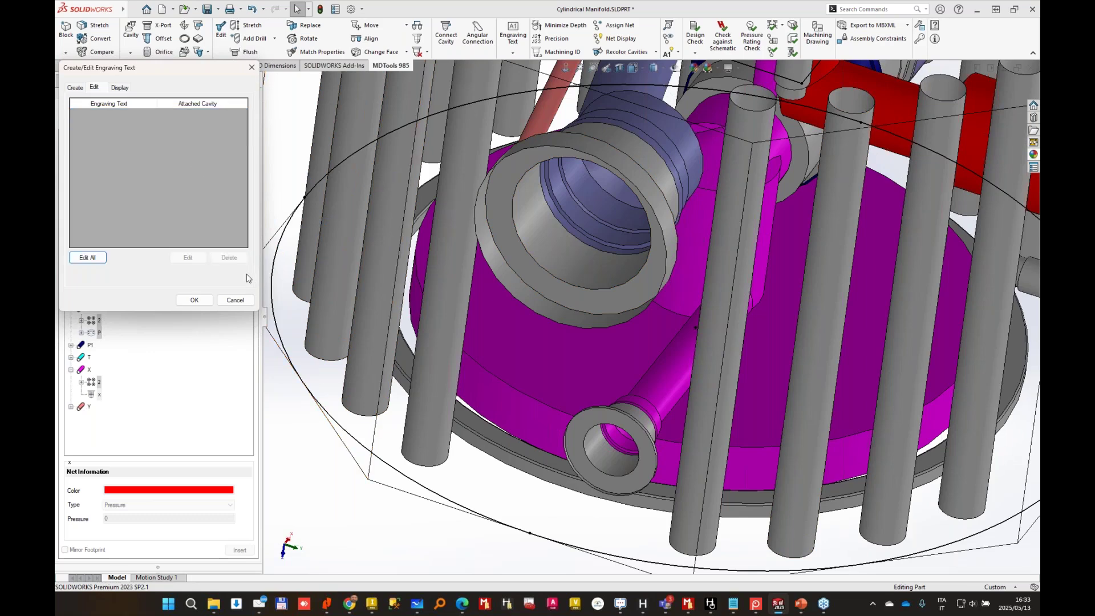
left_click(194, 300)
Place port T from the schematic nets on the manifold side face opposite port P.
scroll(539, 325, "up", 4)
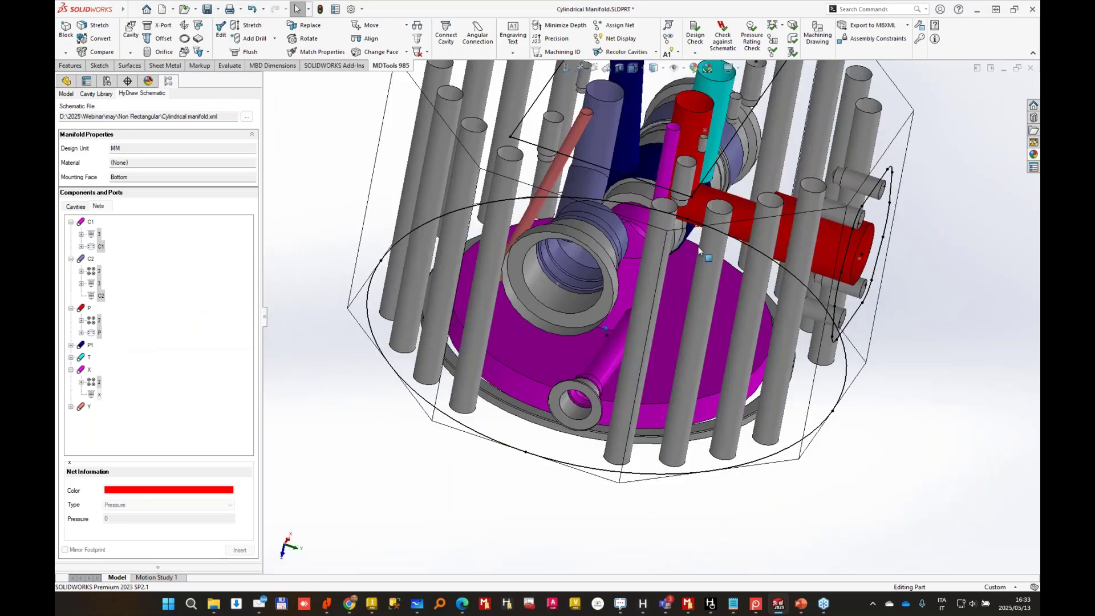
middle_click_drag(645, 273, 639, 211)
middle_click_drag(584, 165, 591, 194)
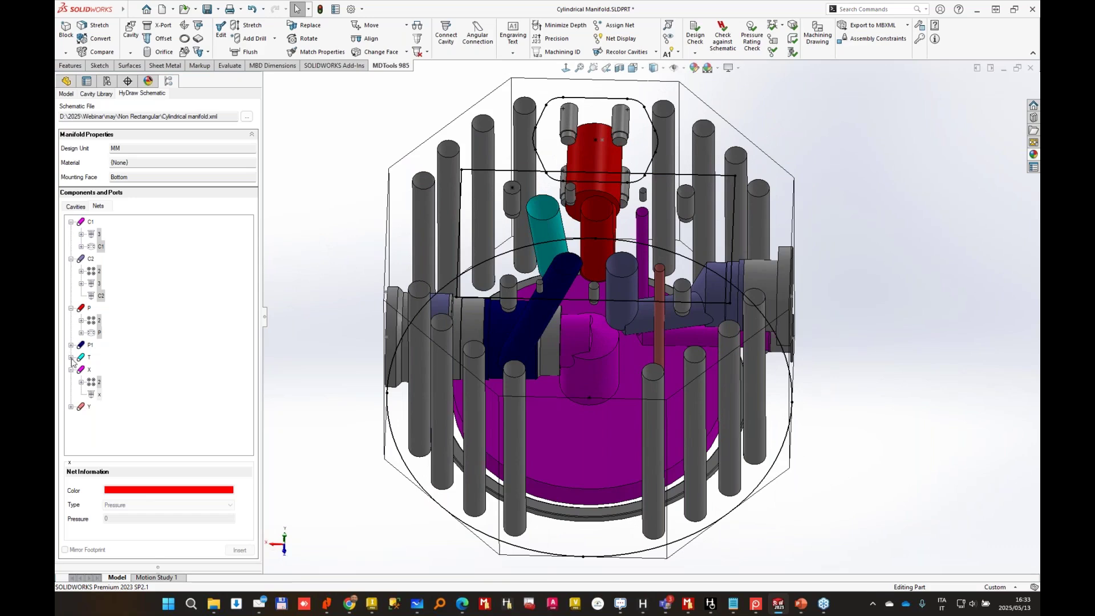
left_click(71, 359)
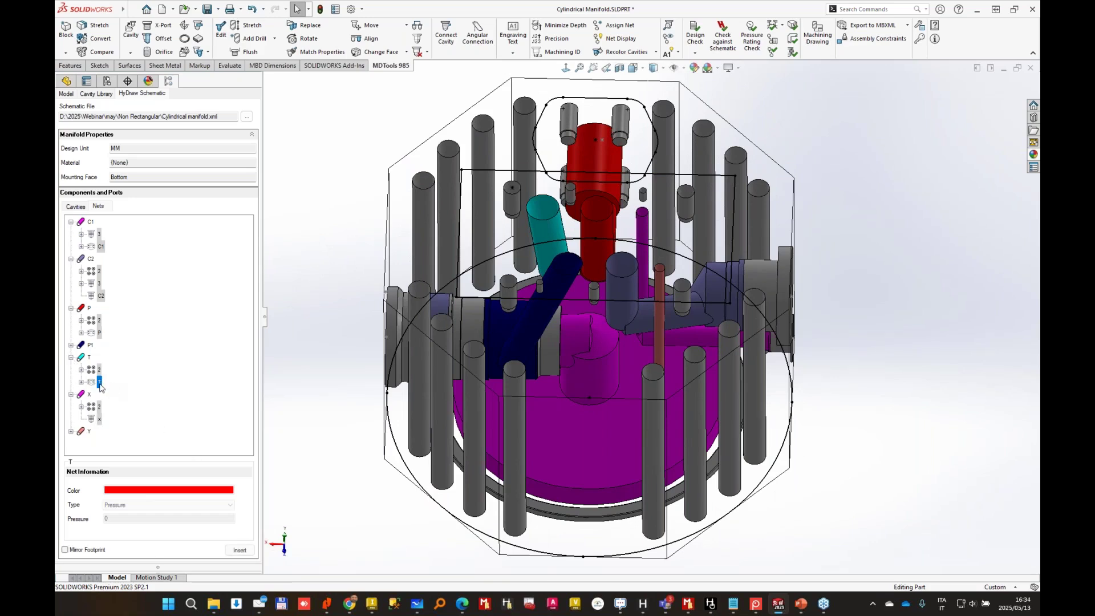
left_click(598, 455)
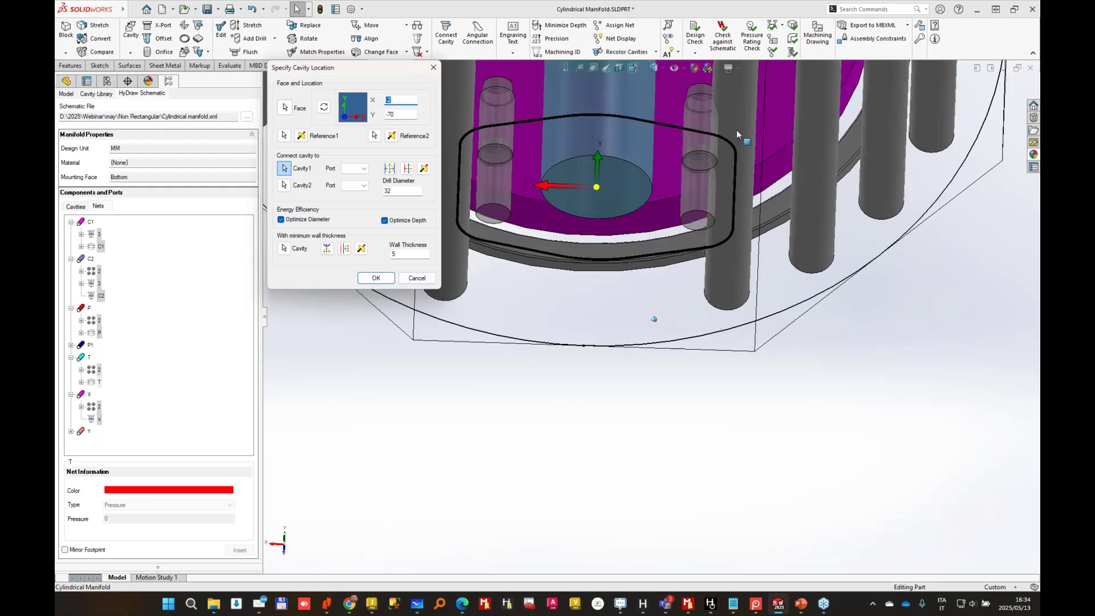
Change port T's coordinate origin, locate it at X 0, Y 0 from the reference, and finish its insertion.
middle_click_drag(654, 317, 729, 212)
scroll(737, 241, "up", 1)
left_click(324, 107)
left_click_drag(399, 101, 363, 105)
type("0")
key("Tab")
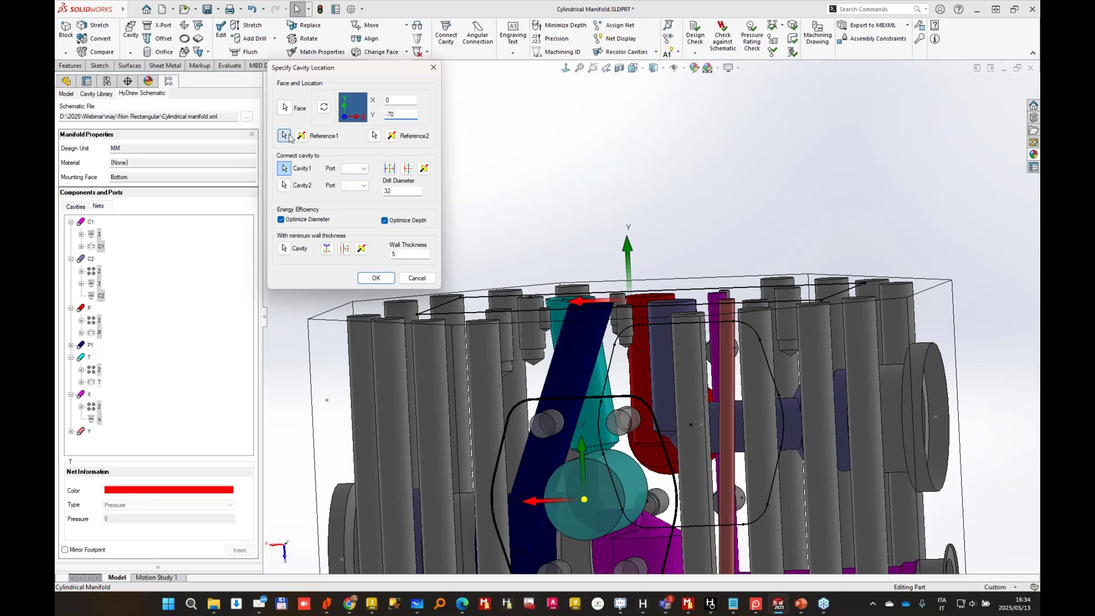
type("13")
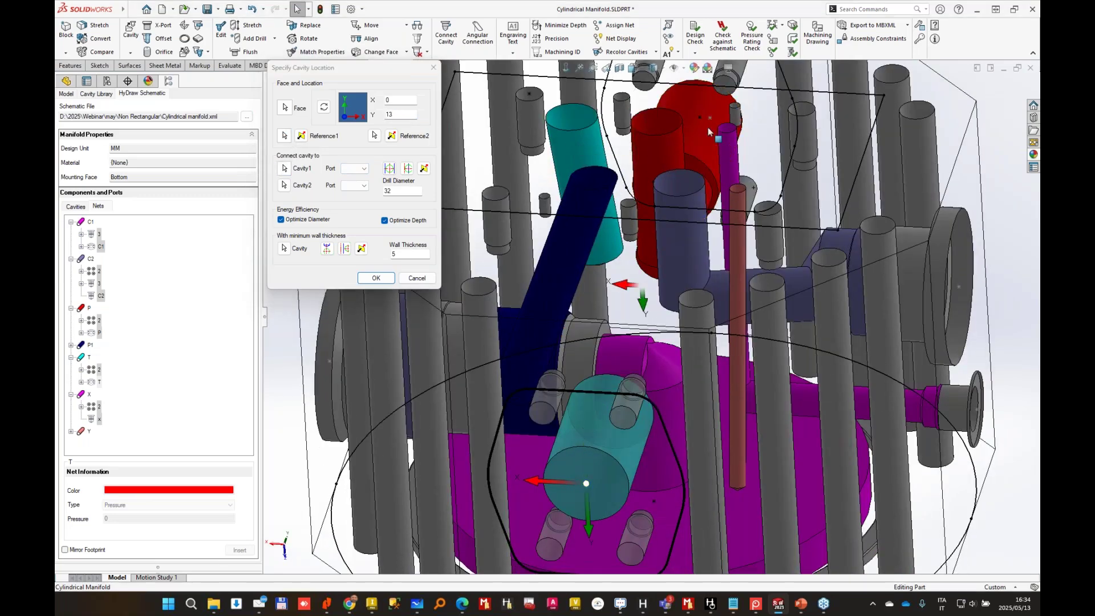
double_click(393, 115)
type("0")
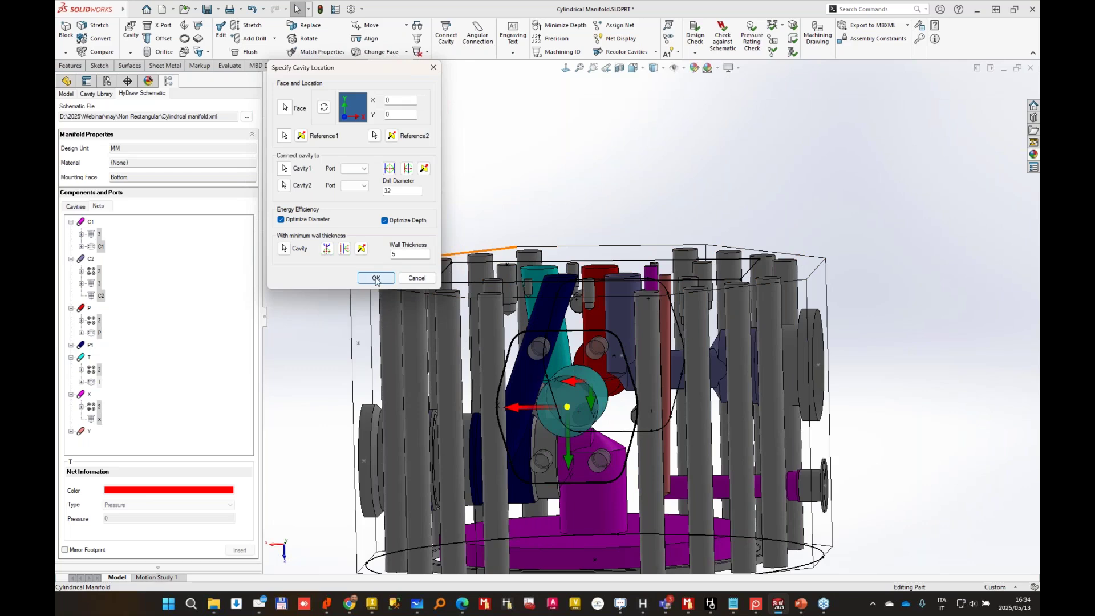
key("Return")
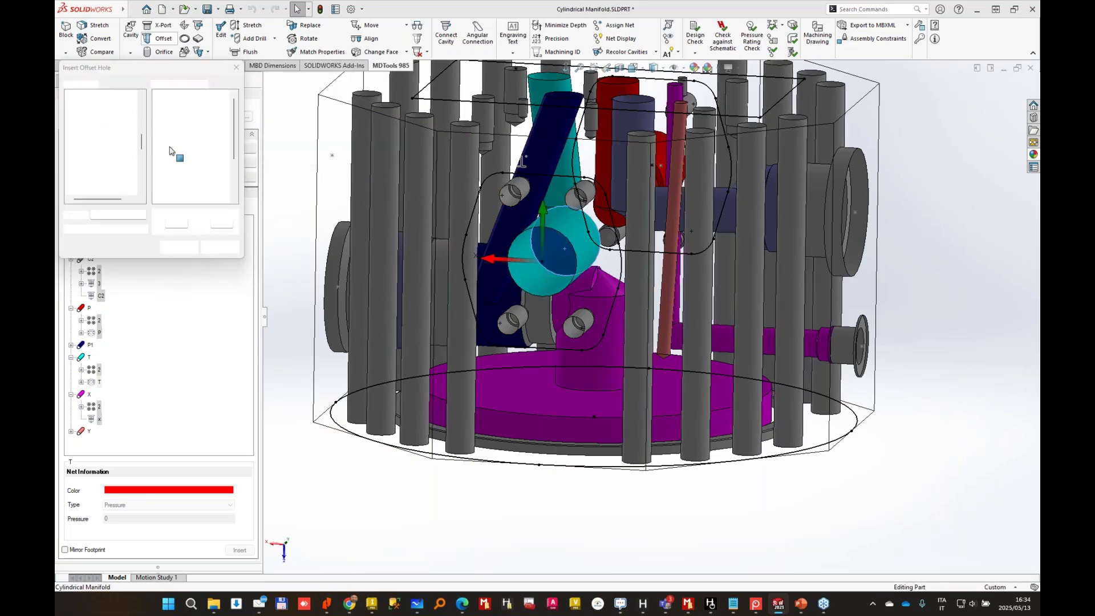
Add an 18 mm offset drill hole from the Drill Holes library inside port T, with an X offset of -5.
left_click(159, 147)
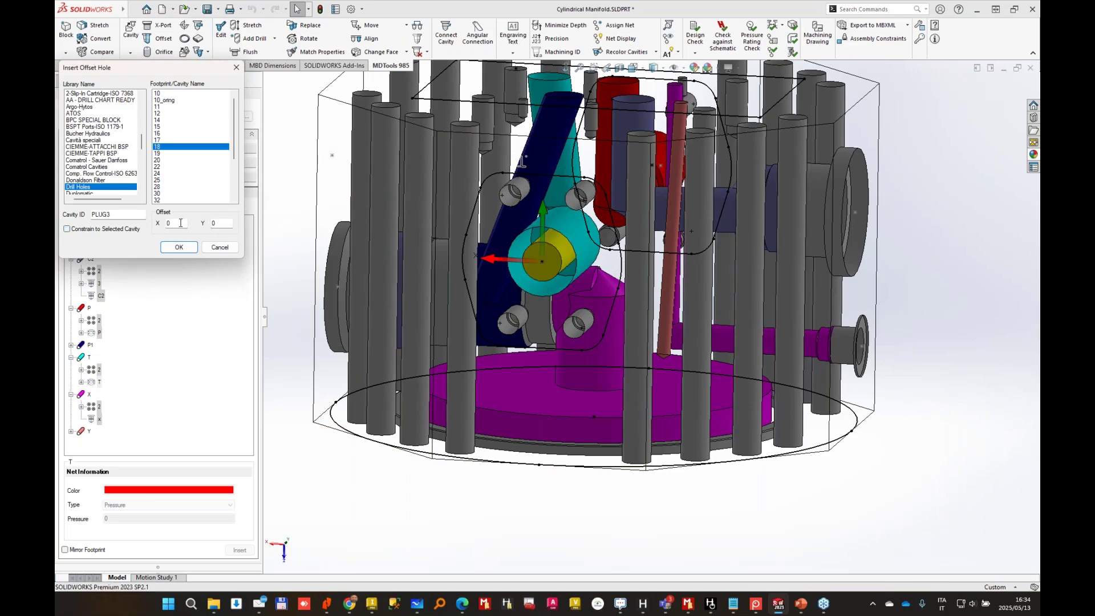
type("-5")
key("Tab")
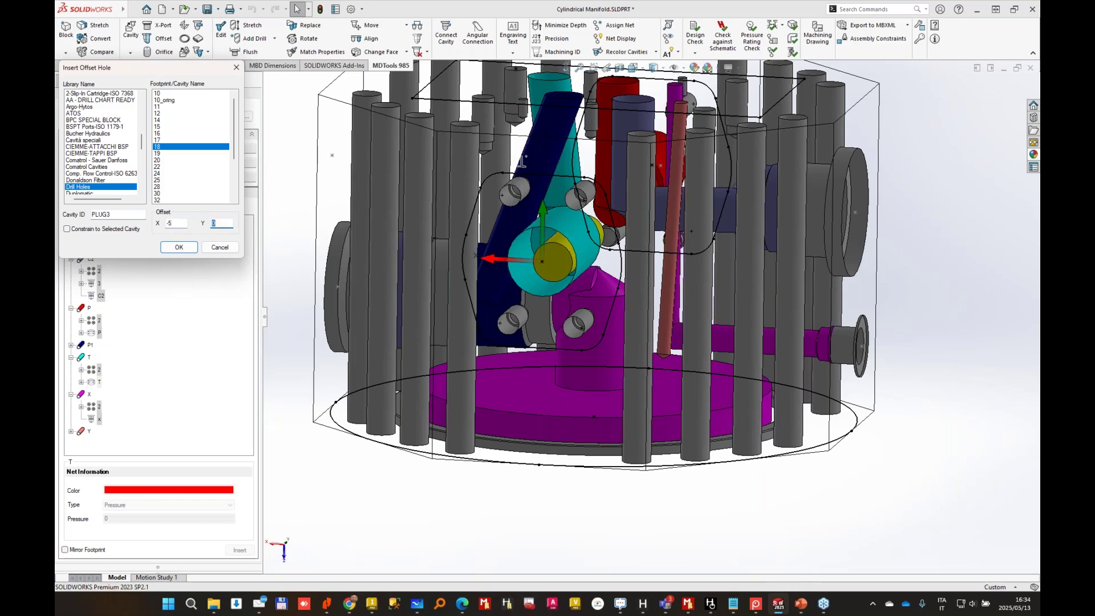
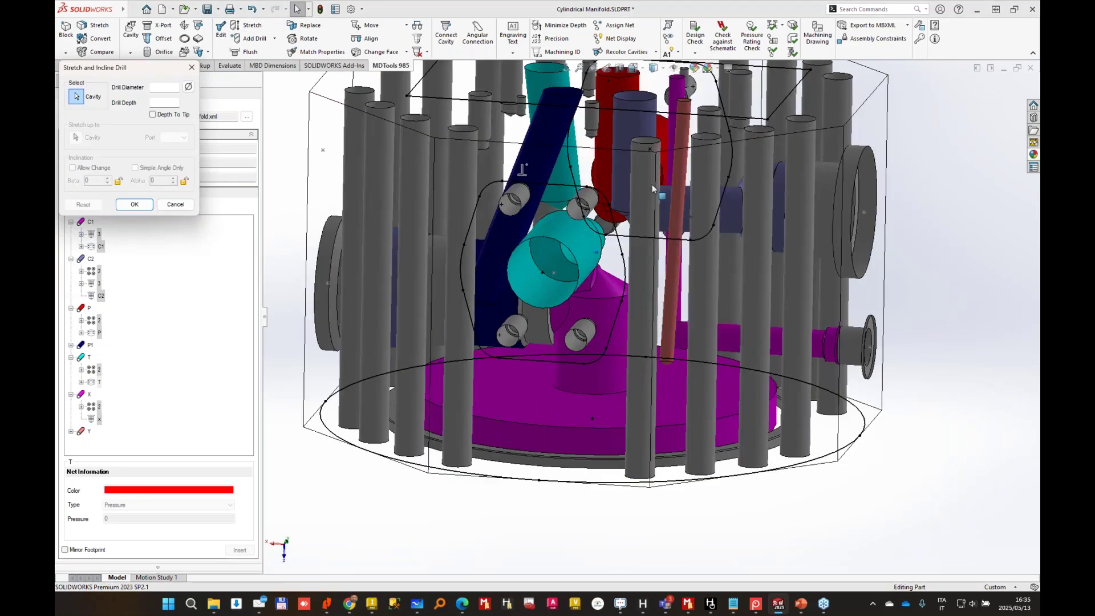
Stretch and incline the 18 mm drill up to the teal footprint drill, with Beta 10 and Alpha 0.
left_click(653, 181)
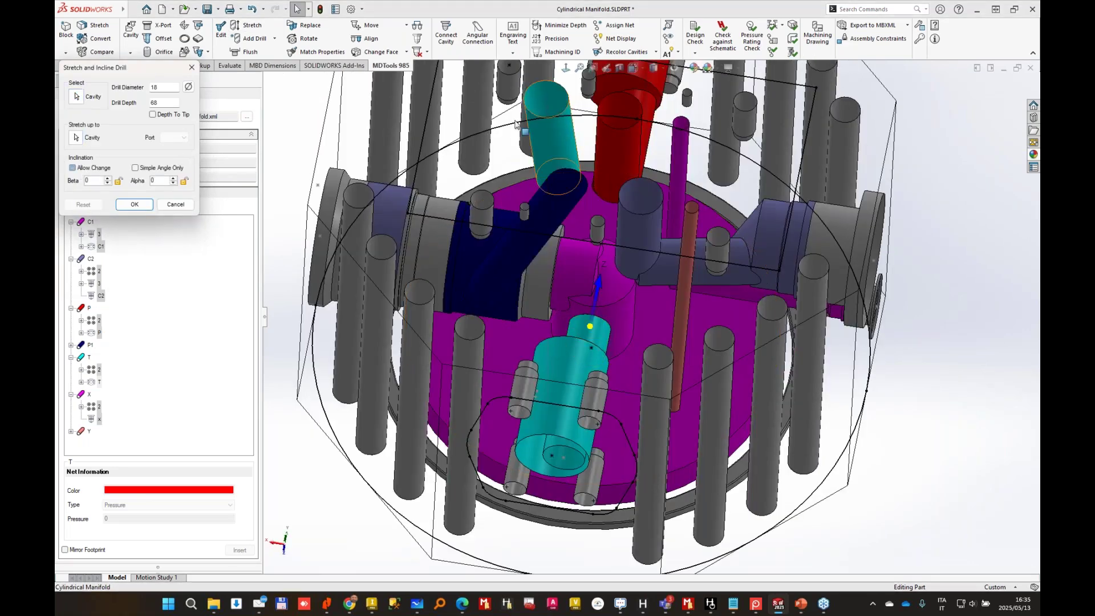
left_click(73, 168)
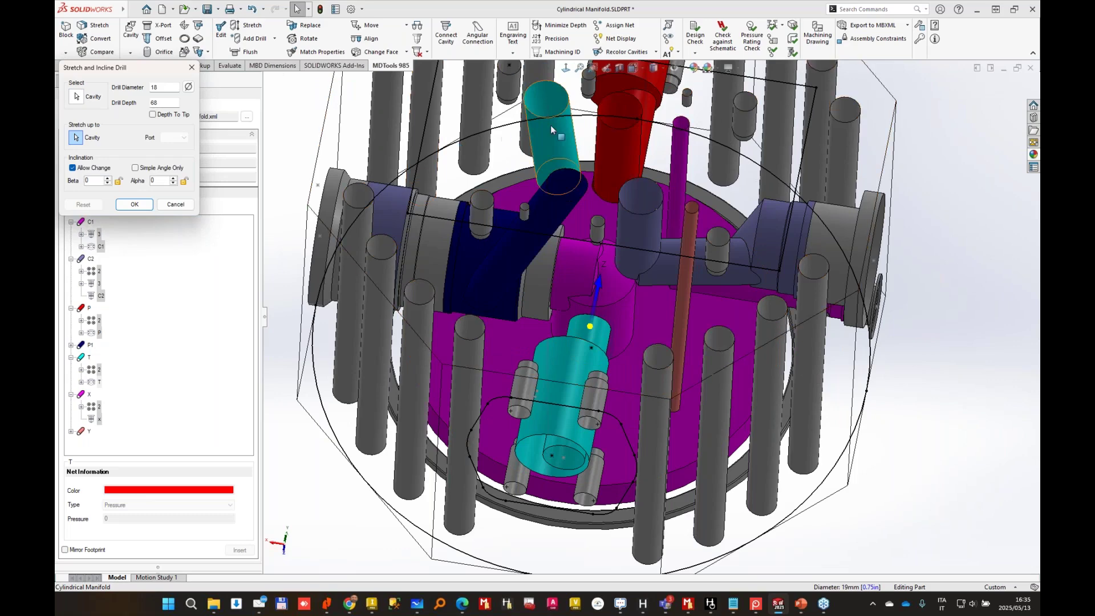
left_click(550, 125)
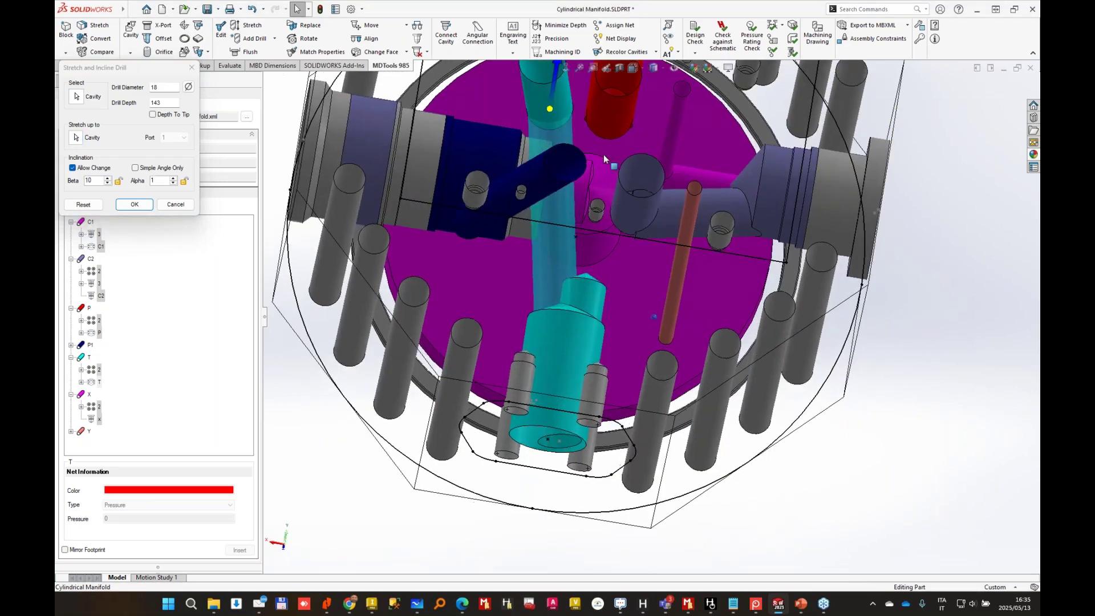
left_click(157, 182)
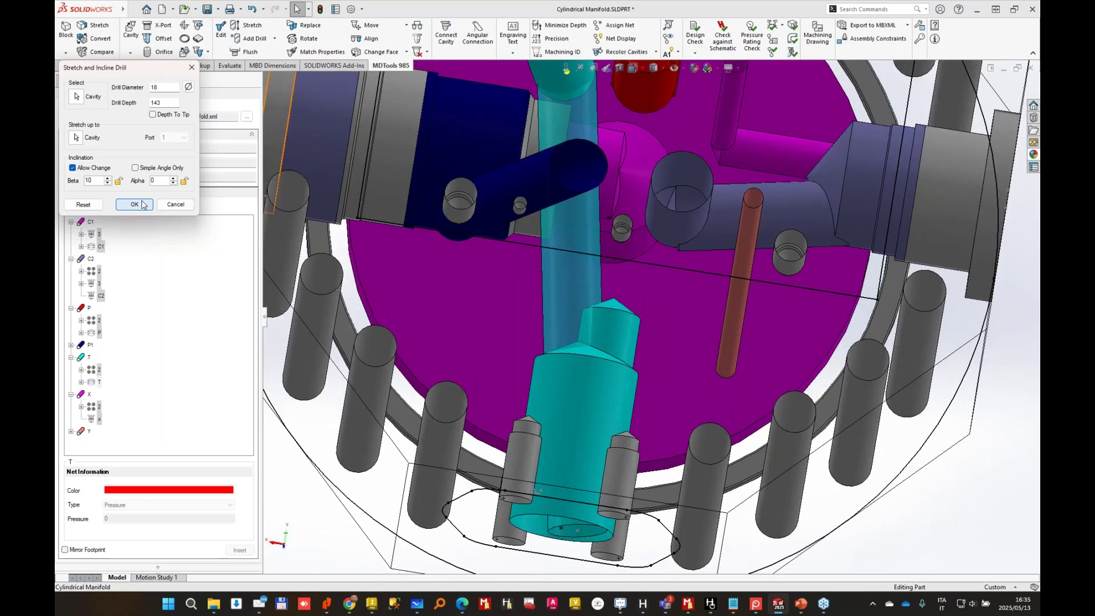
left_click(143, 205)
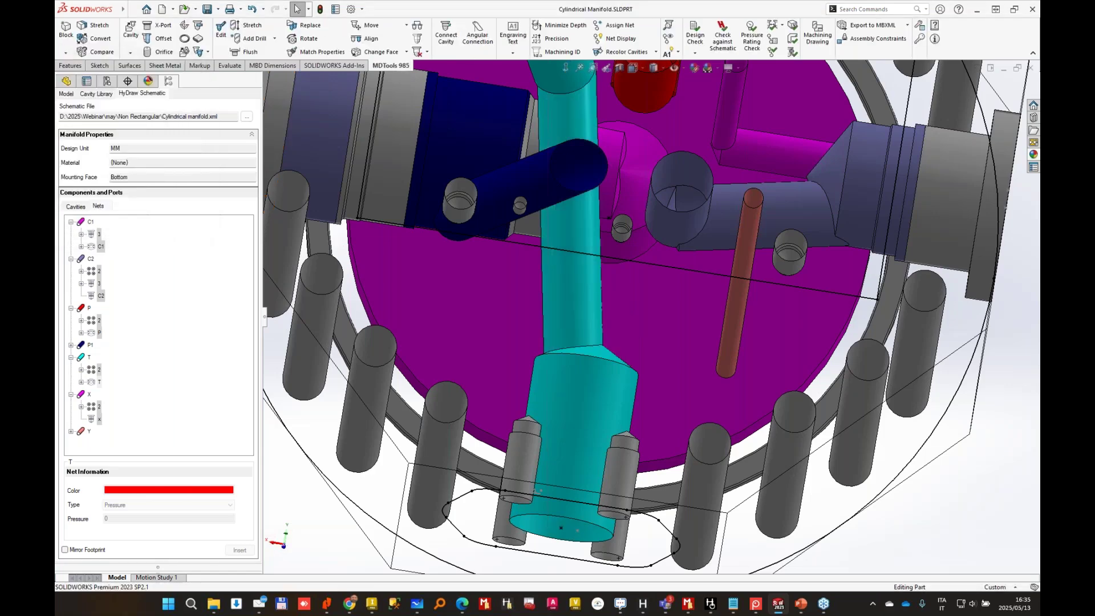
Measure the wall thickness between the inclined navy drill and port T's teal drill.
left_click(783, 25)
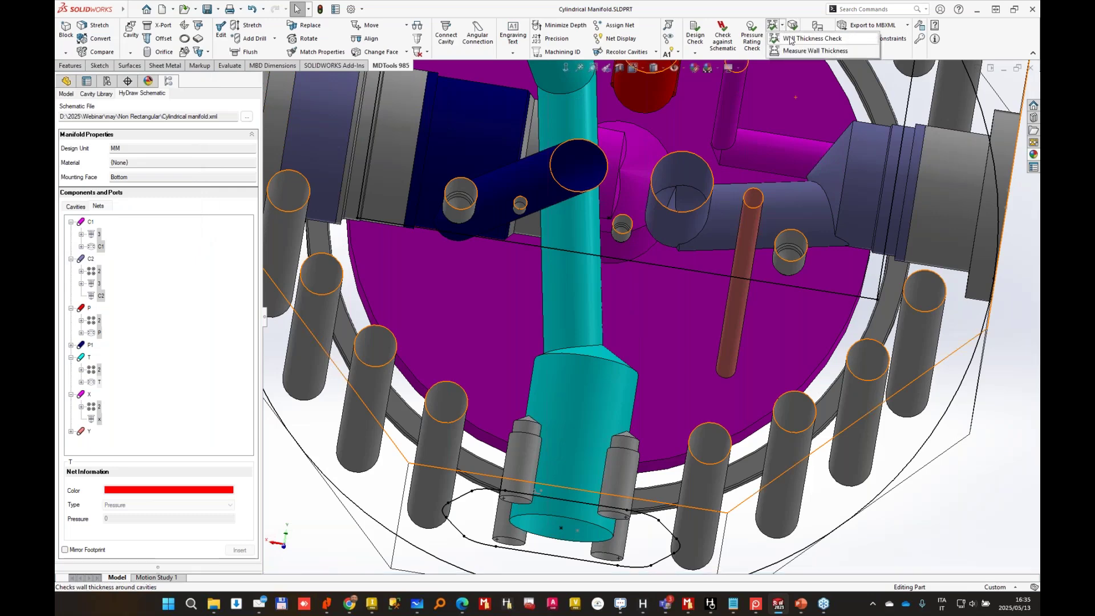
left_click(806, 51)
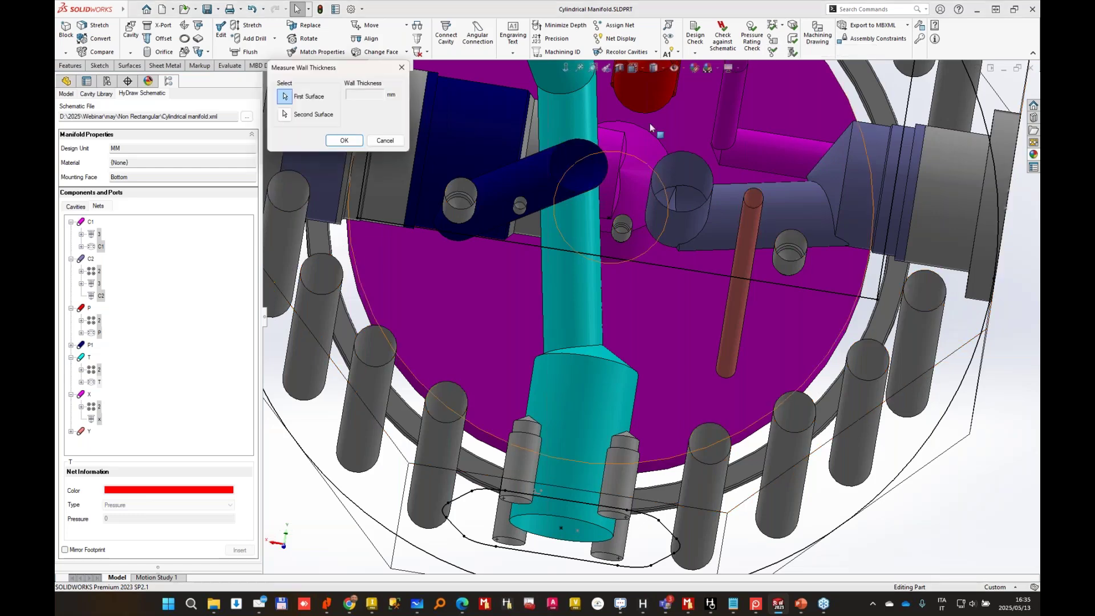
middle_click_drag(655, 328, 389, 158)
scroll(608, 277, "down", 3)
scroll(392, 113, "up", 4)
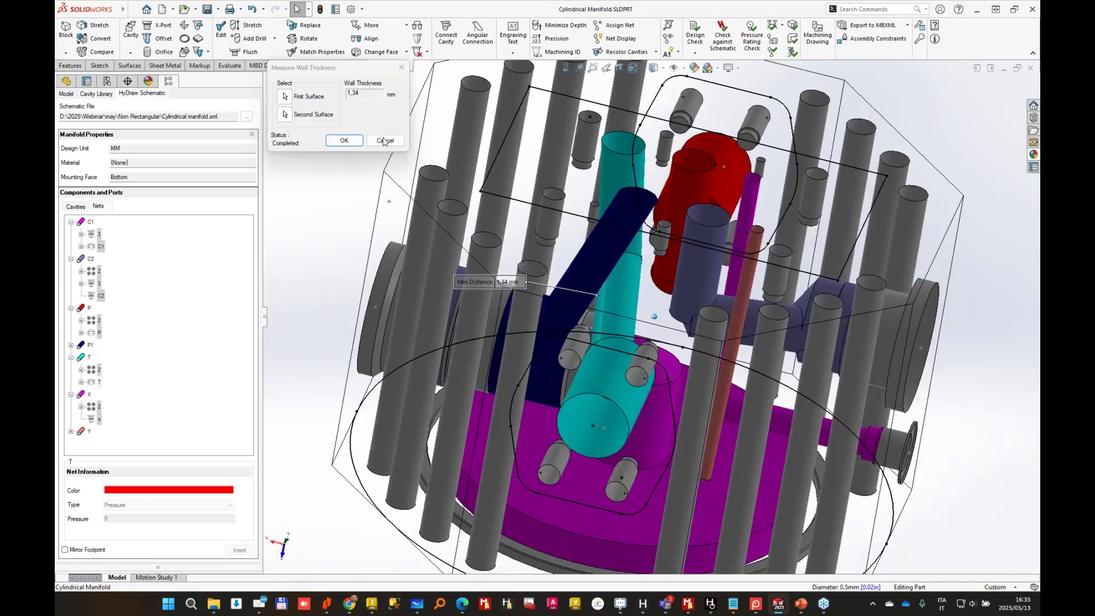
left_click(385, 141)
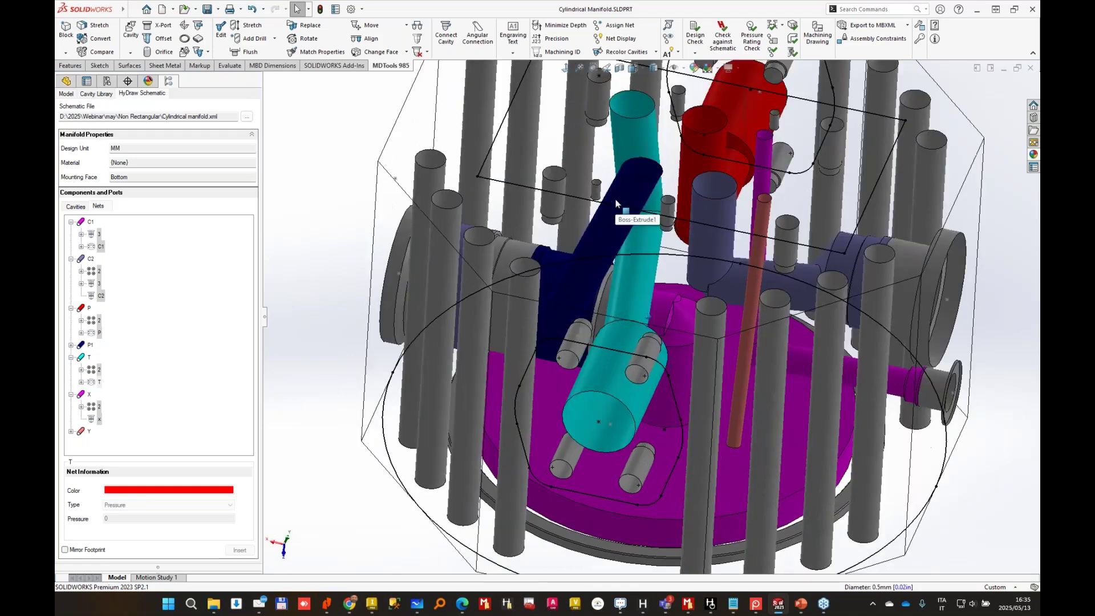
Move port T's 18 mm offset drill away from the navy drill to X -7.
left_click(370, 26)
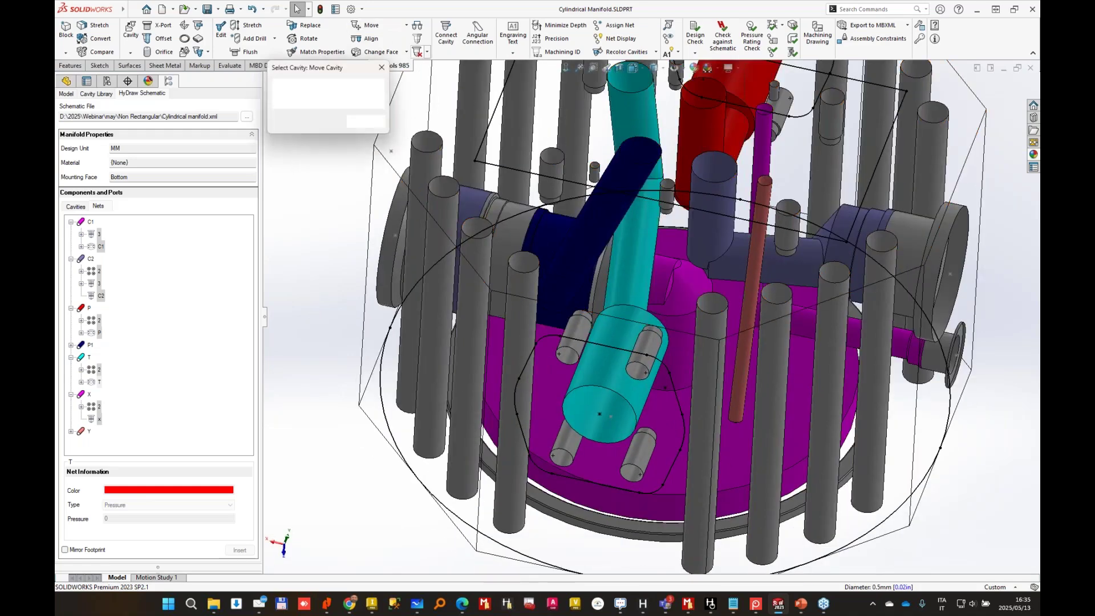
left_click(635, 258)
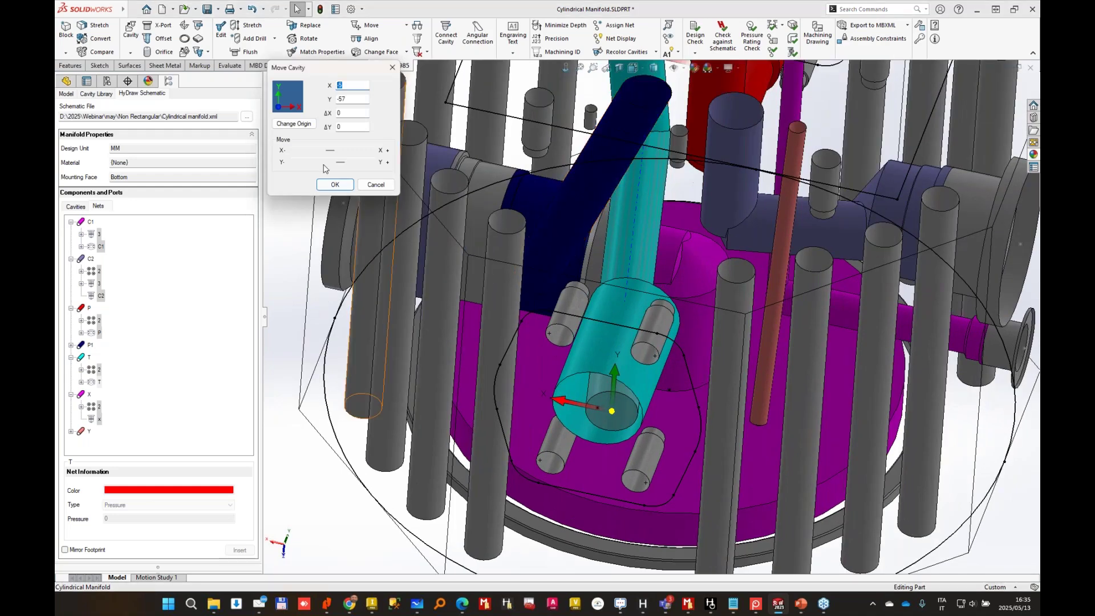
left_click(295, 151)
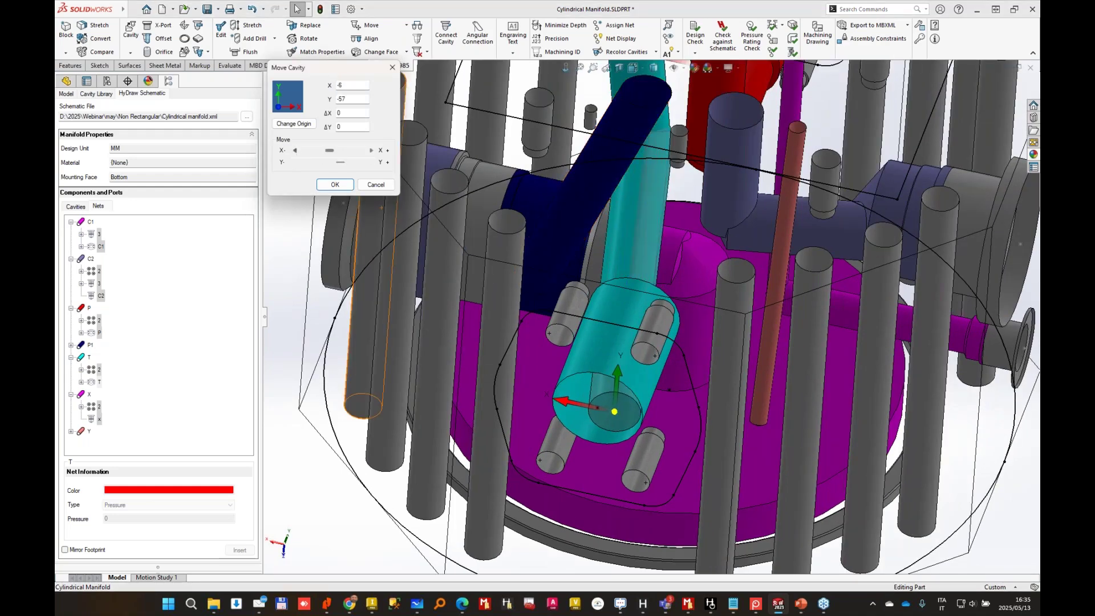
left_click(295, 151)
scroll(606, 419, "down", 8)
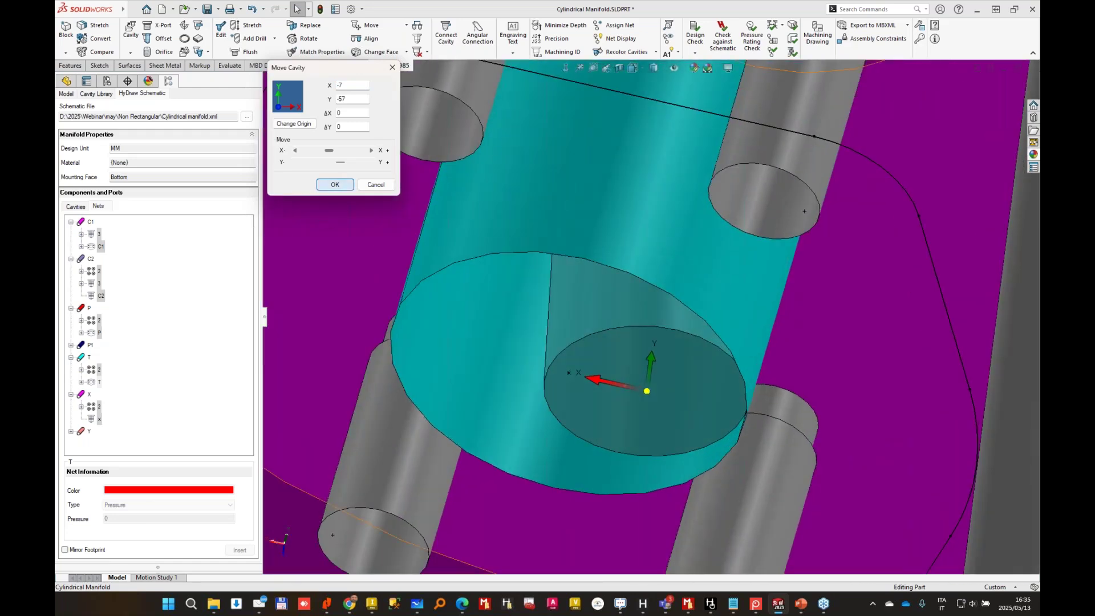
key("Return")
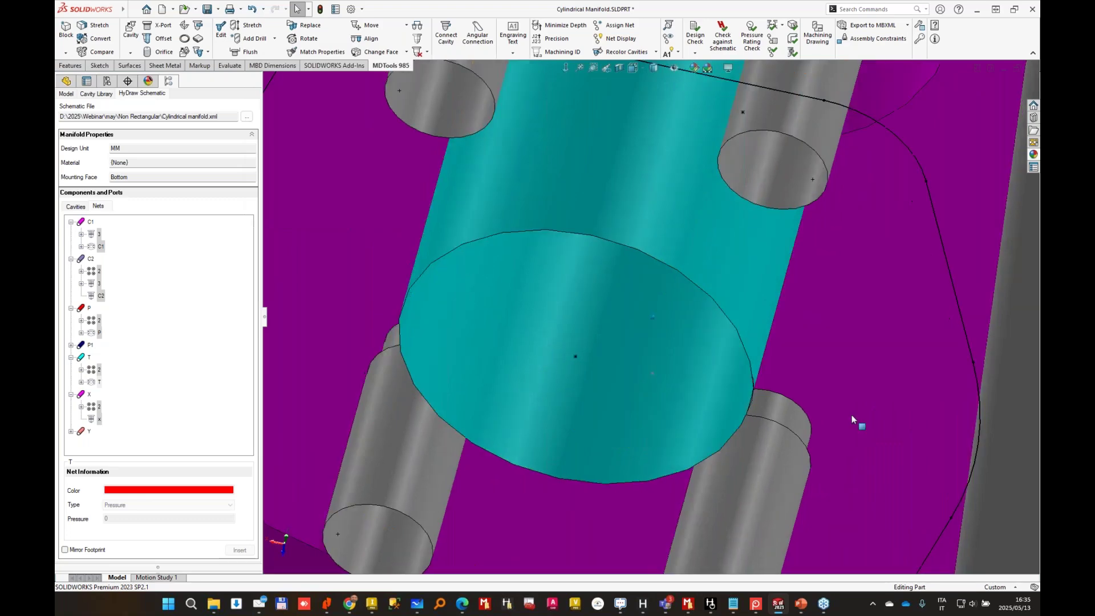
Check the moved drill against port T's edge and set the navy 16.5 mm drill's Beta inclination to 23.
scroll(851, 416, "up", 2)
middle_click_drag(851, 416, 557, 255)
scroll(746, 294, "down", 2)
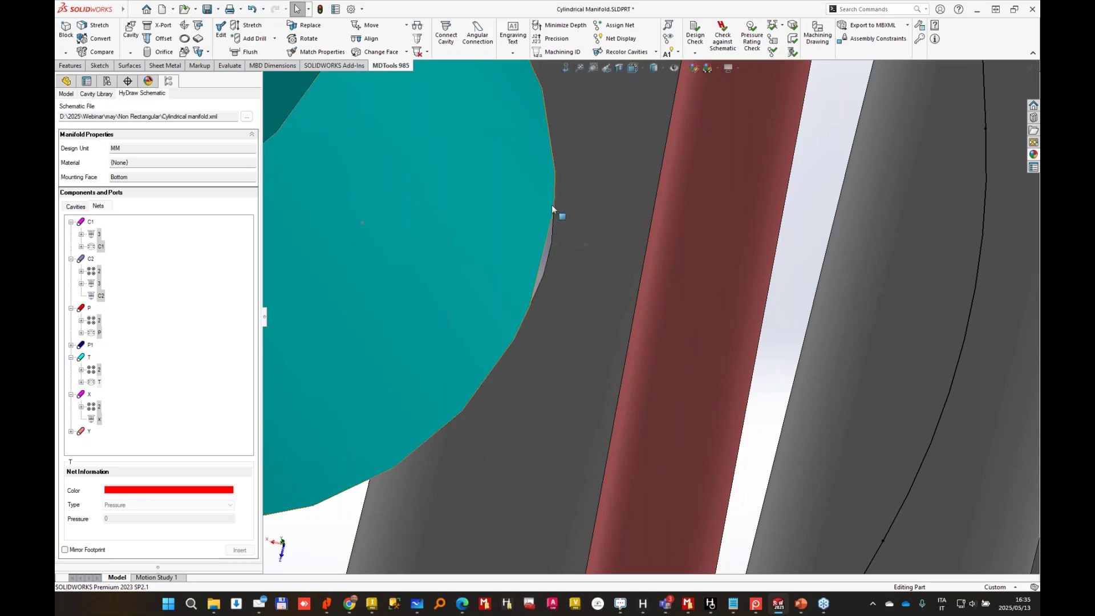
middle_click_drag(552, 209, 685, 199)
scroll(564, 219, "up", 6)
left_click(684, 200)
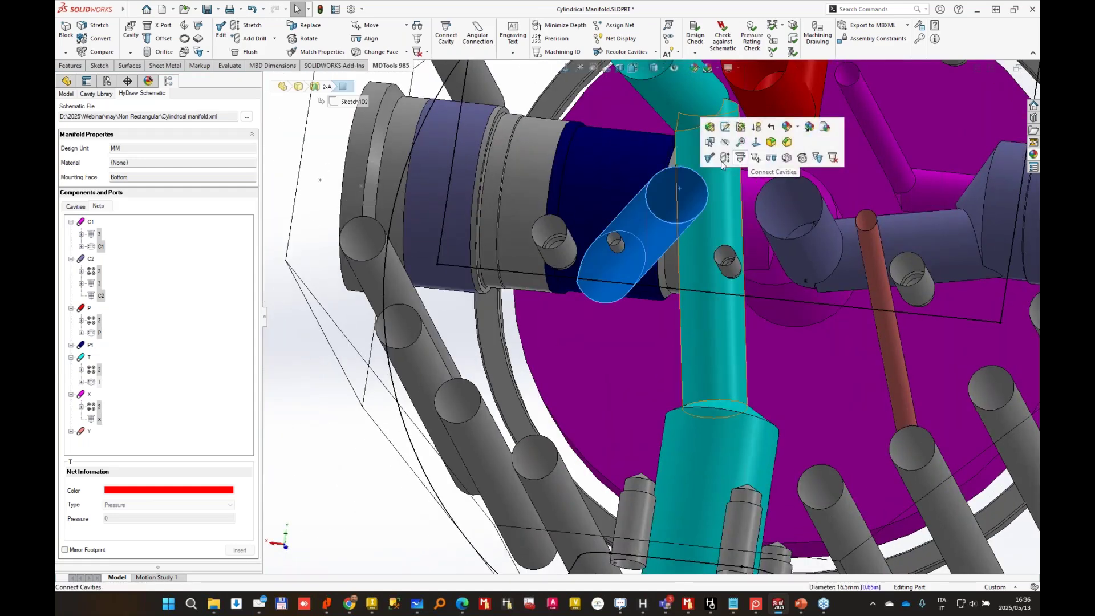
left_click(723, 158)
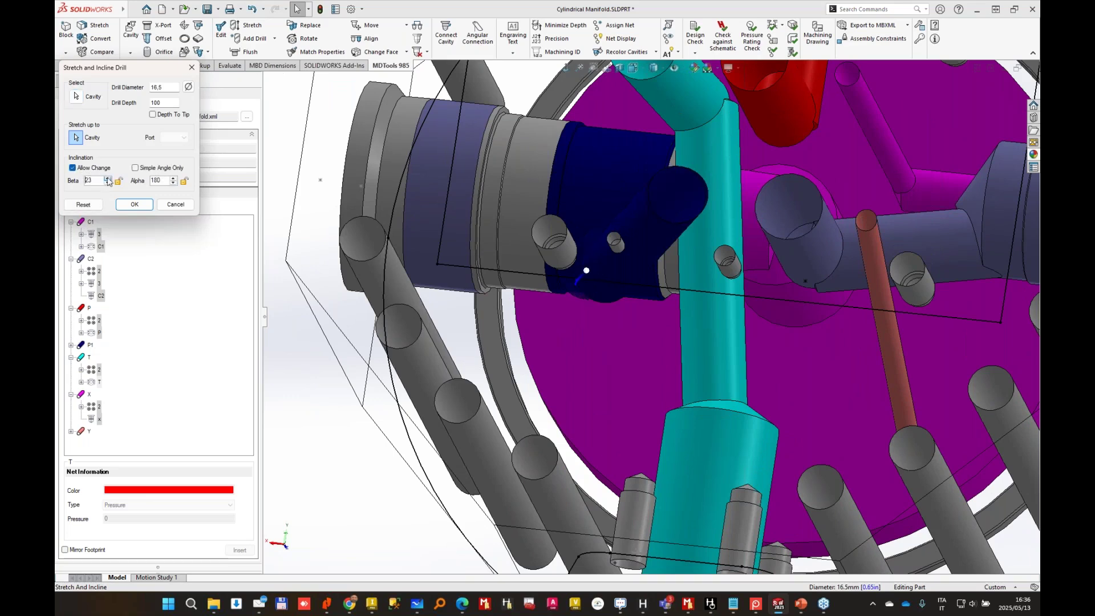
left_click(135, 205)
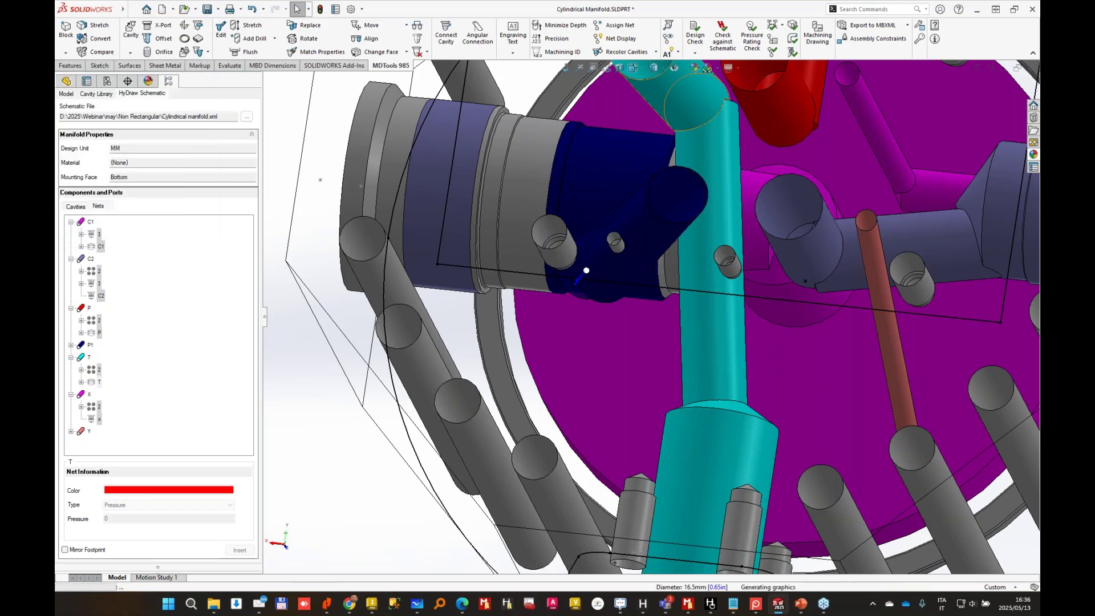
Measure the wall thickness between the re-inclined navy drill and the neighbouring teal drill again.
left_click(783, 26)
left_click(813, 51)
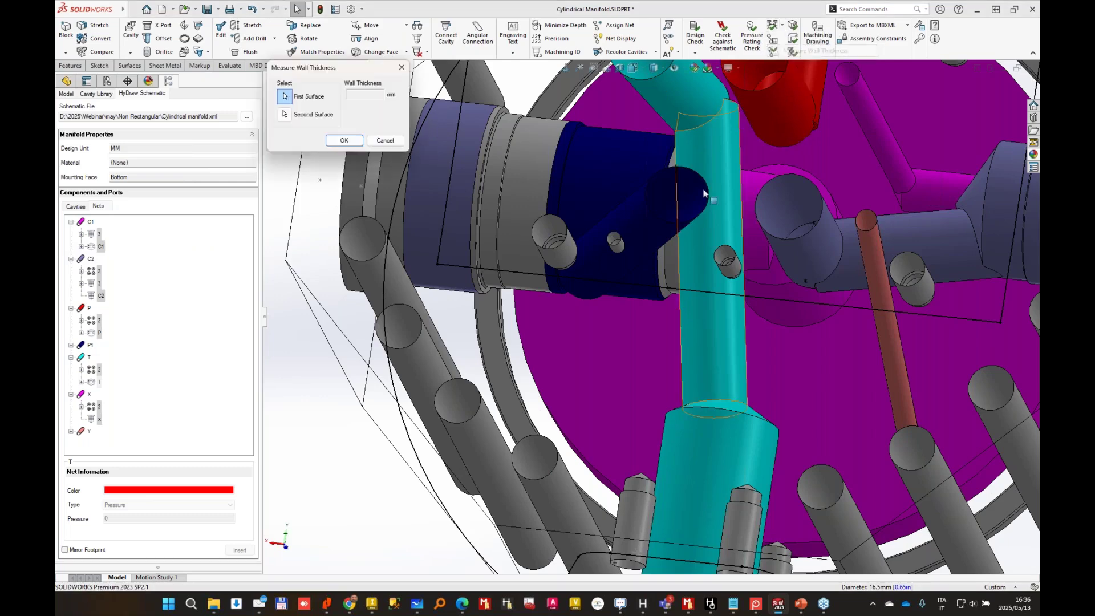
left_click(705, 194)
left_click(505, 230)
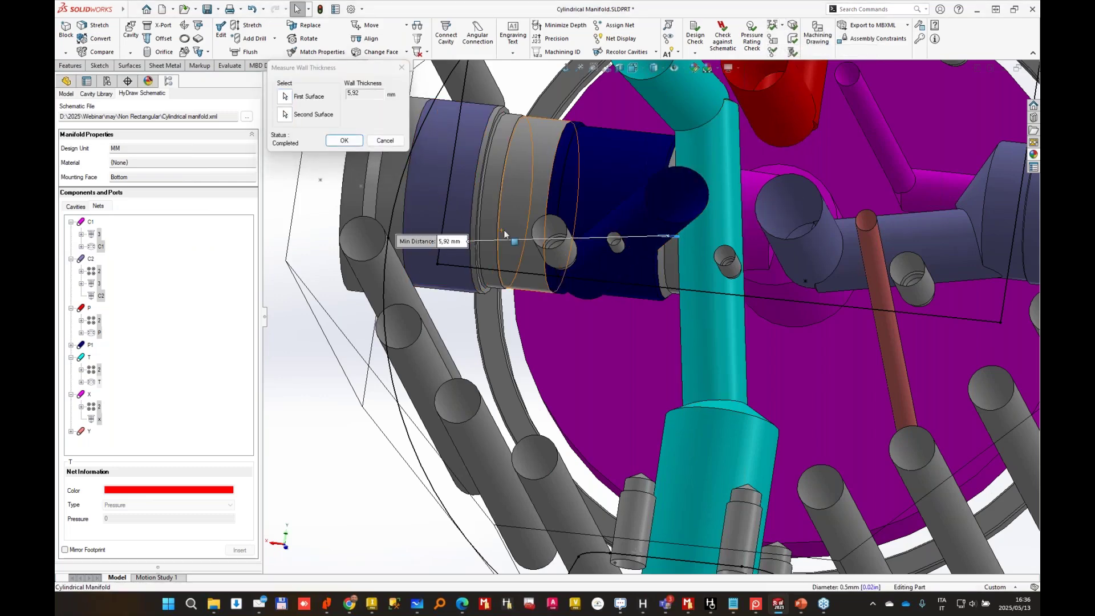
left_click(383, 140)
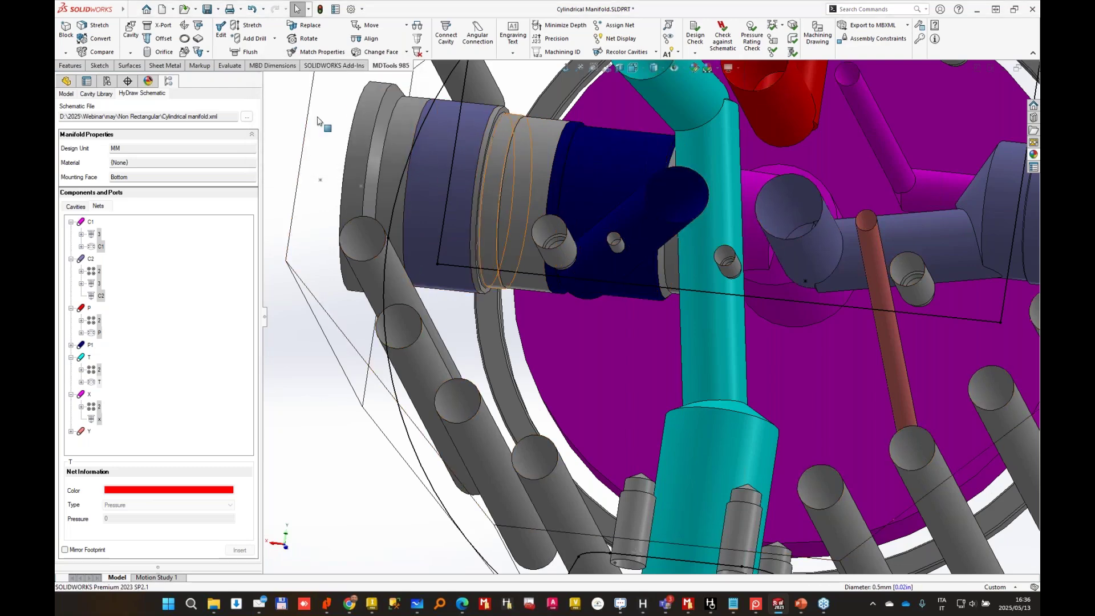
Run a wall thickness check around all cavities with a 5 mm minimum and examine the reported clearance at the red P drill.
scroll(629, 215, "up", 2)
middle_click_drag(635, 216, 671, 194)
left_click(773, 25)
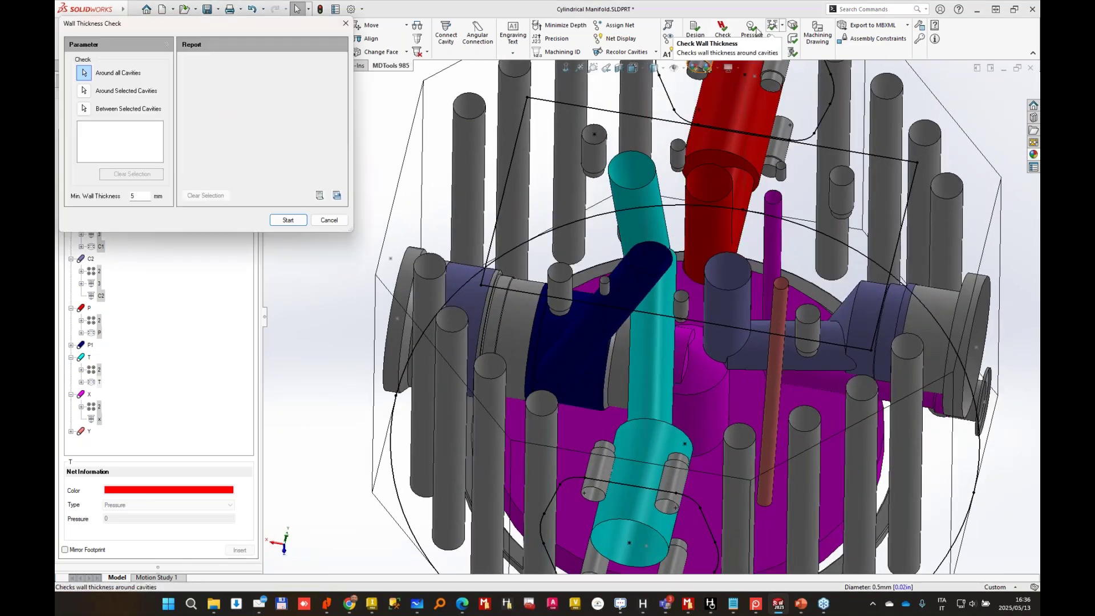
left_click(288, 220)
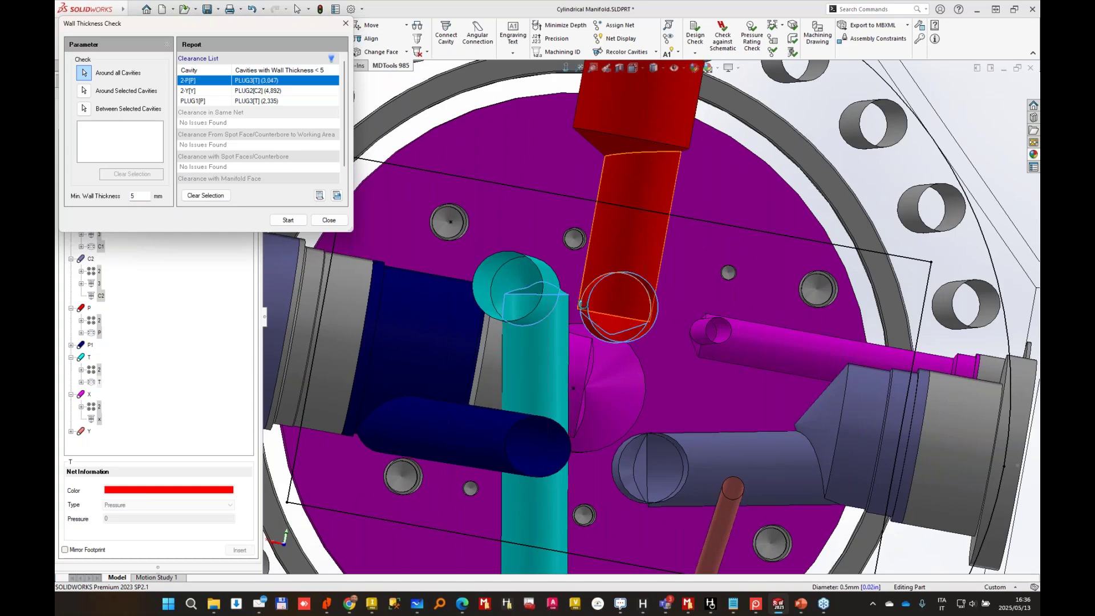
middle_click_drag(612, 309, 637, 321)
scroll(642, 331, "up", 1)
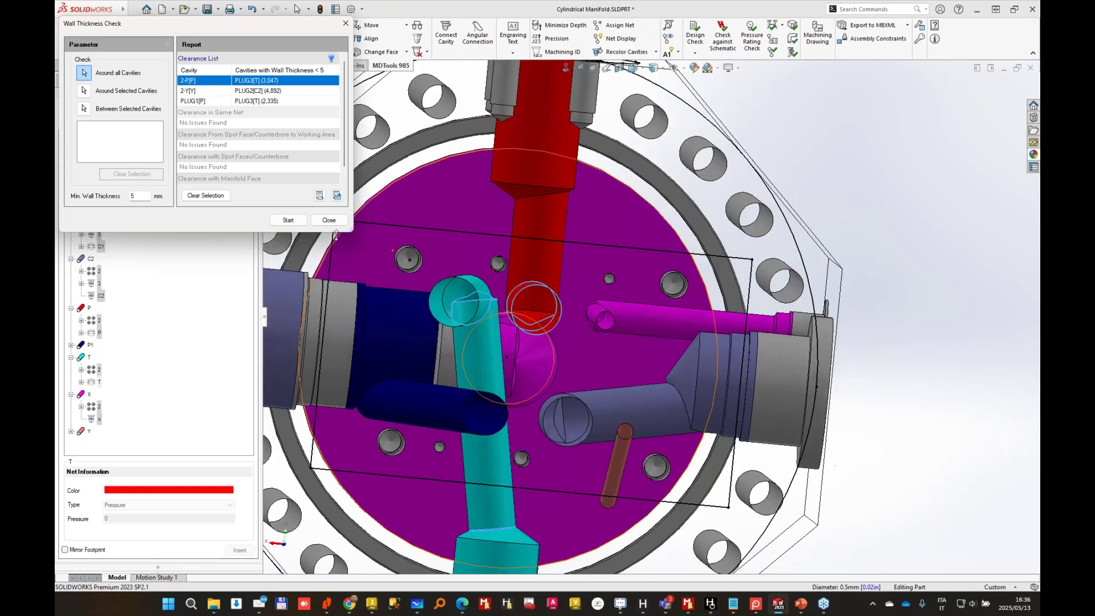
left_click(330, 220)
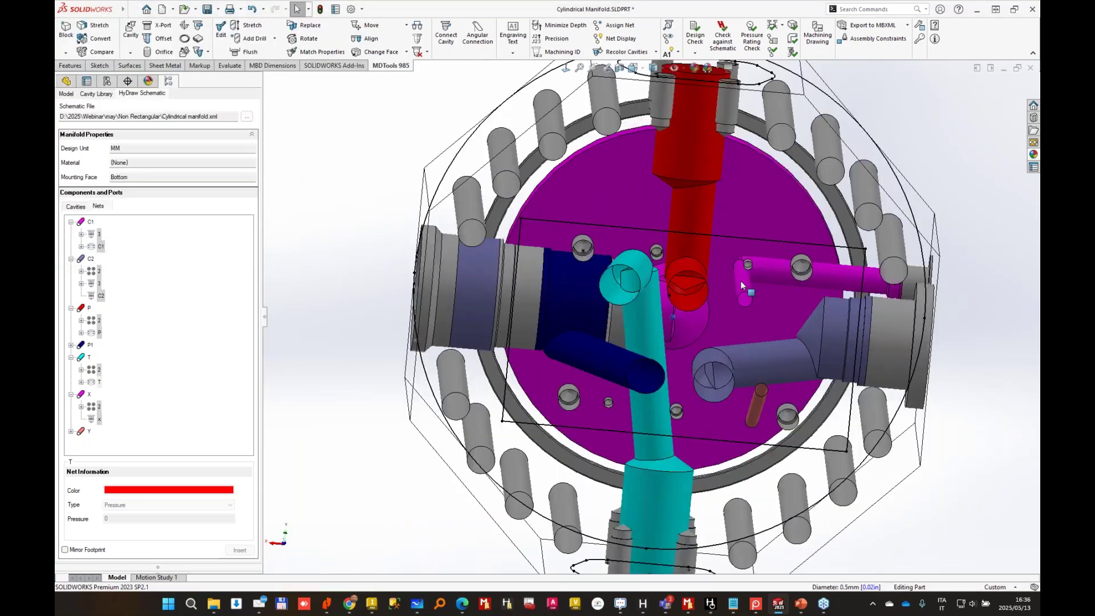
Incline the red 19 mm footprint drill toward port P with Beta 20 and Alpha 90, accepting the oversized drill diameter.
left_click(703, 309)
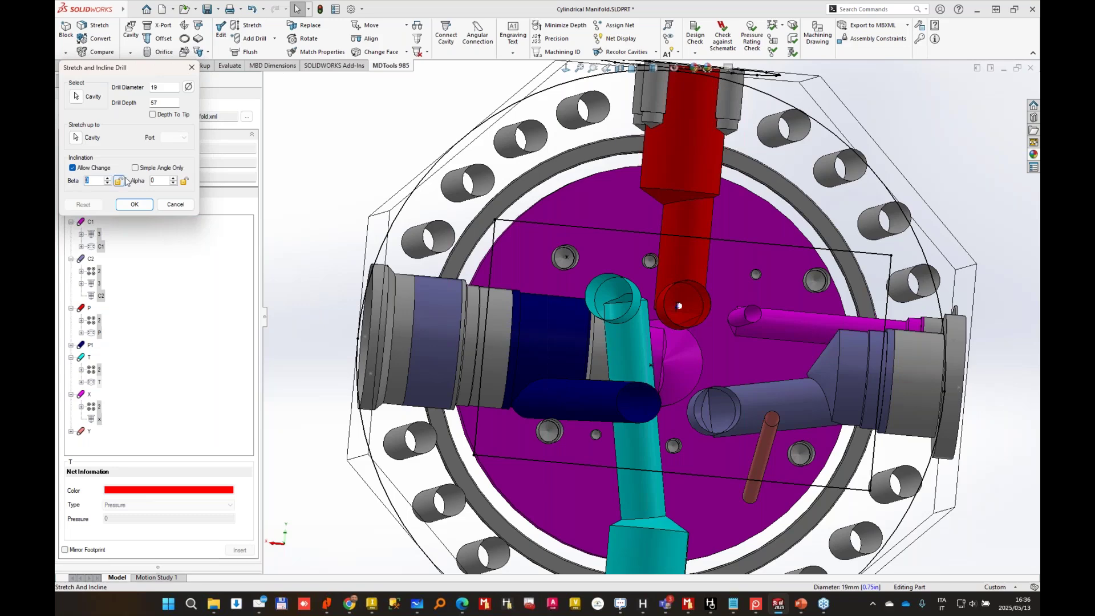
left_click_drag(679, 307, 684, 257)
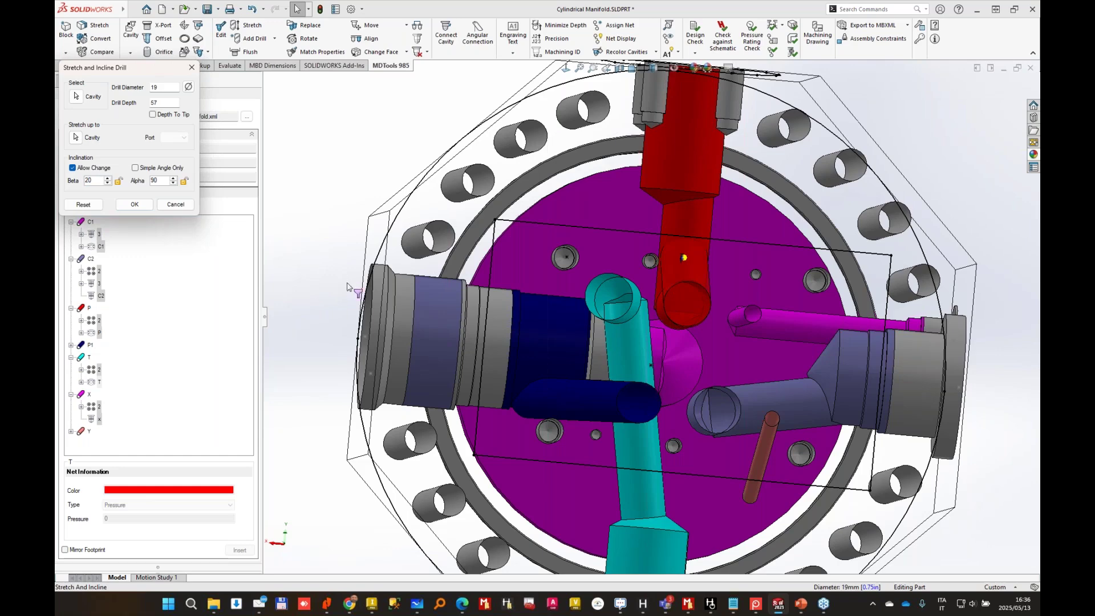
left_click(132, 206)
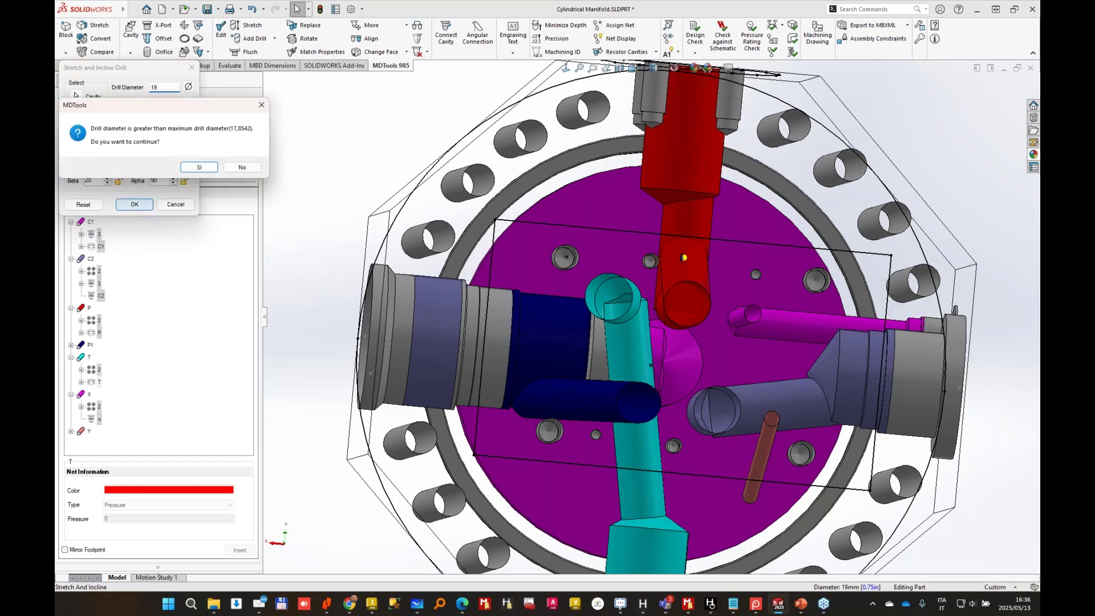
left_click(199, 168)
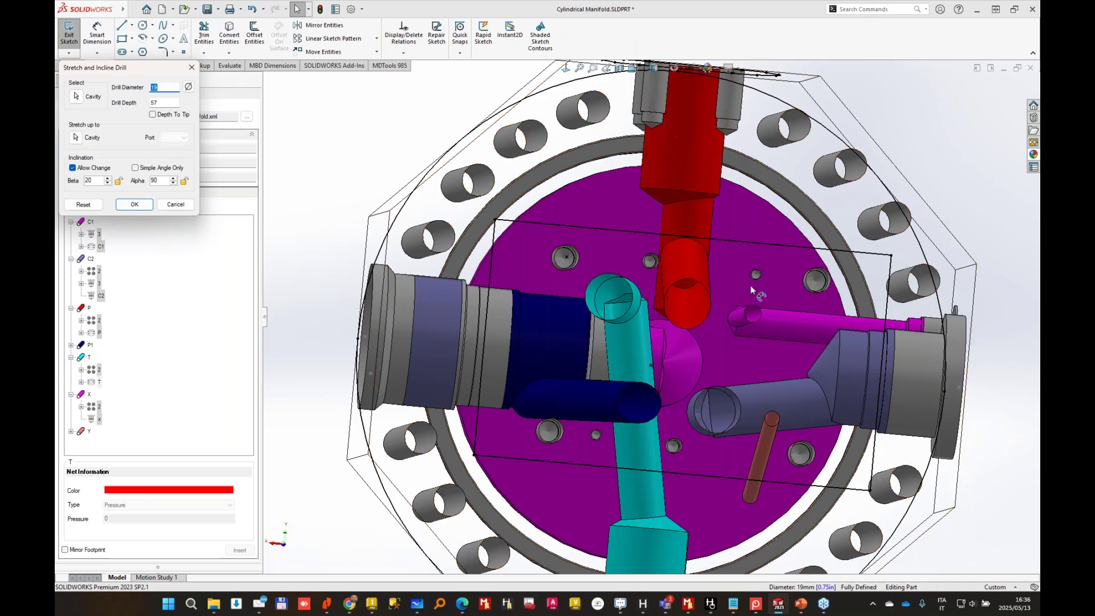
Set the depth of port P's 20 mm drill to 80 mm.
middle_click_drag(744, 248, 571, 153)
left_click(252, 26)
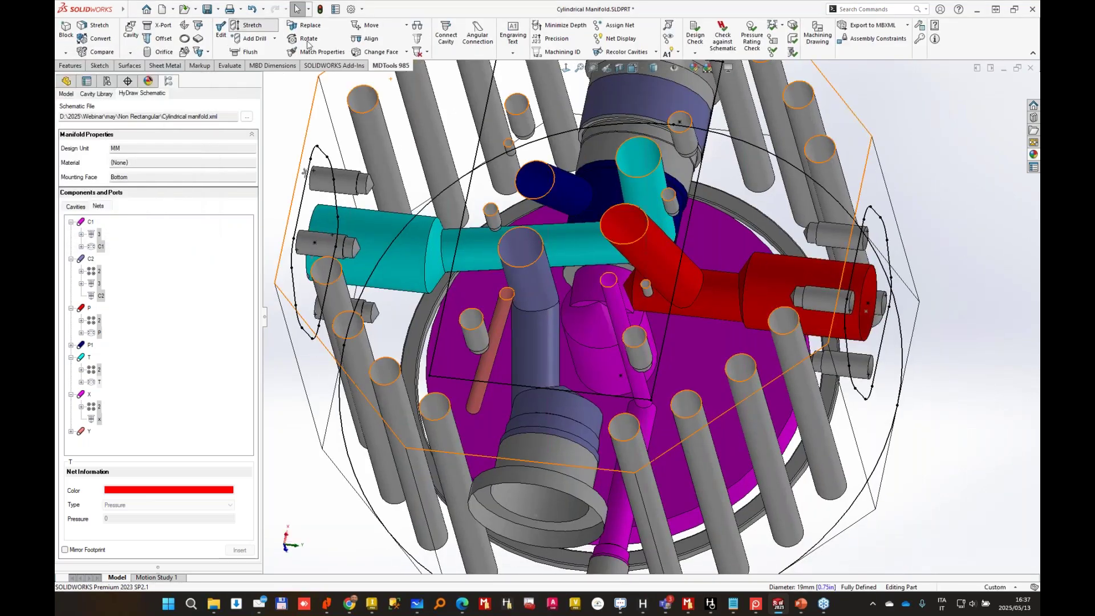
left_click(736, 302)
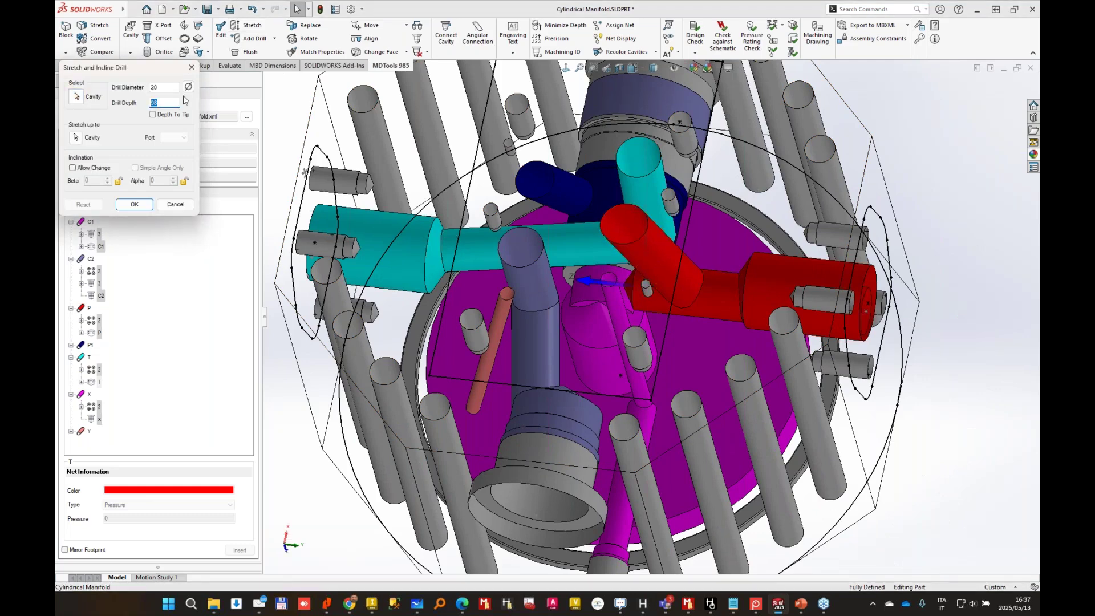
key("Return")
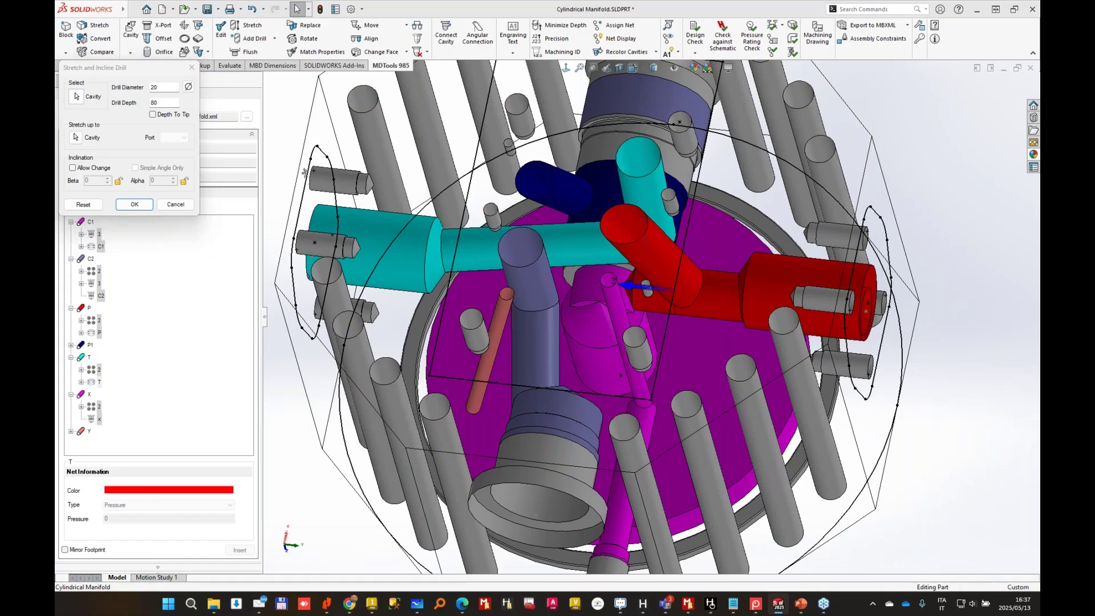
Examine the clearances between the inclined red drill, the navy 16.5 mm drill and port T's teal drills.
middle_click_drag(655, 322, 655, 316)
middle_click_drag(305, 175, 625, 228)
middle_click_drag(827, 177, 601, 231)
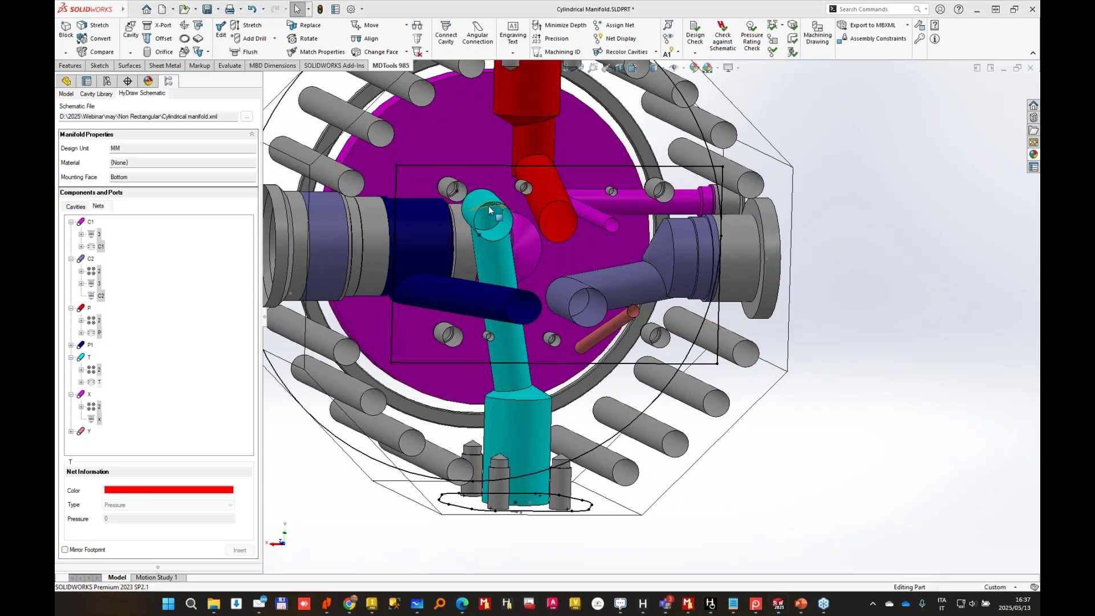
middle_click_drag(488, 204, 631, 308)
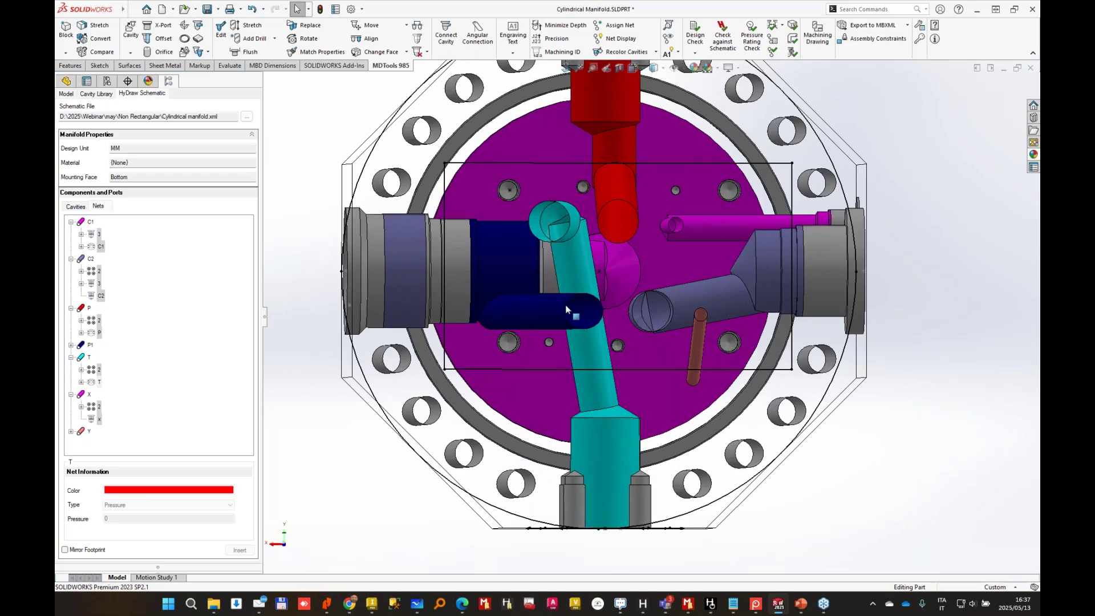
mouse_move(559, 307)
middle_mouse_down()
mouse_move(594, 297)
mouse_move(571, 311)
middle_mouse_up()
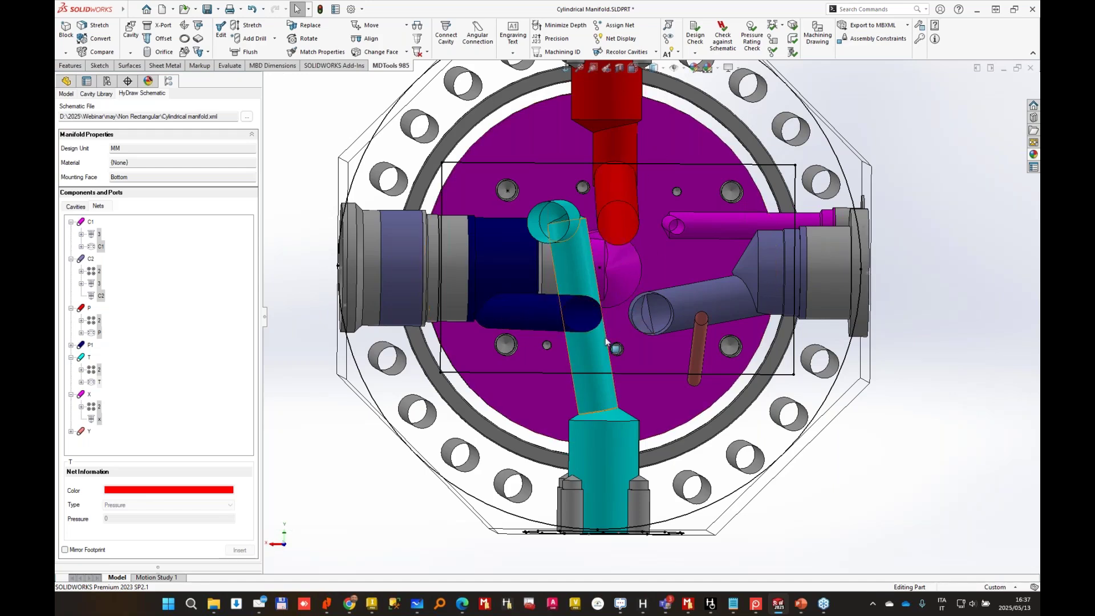
left_click(583, 307)
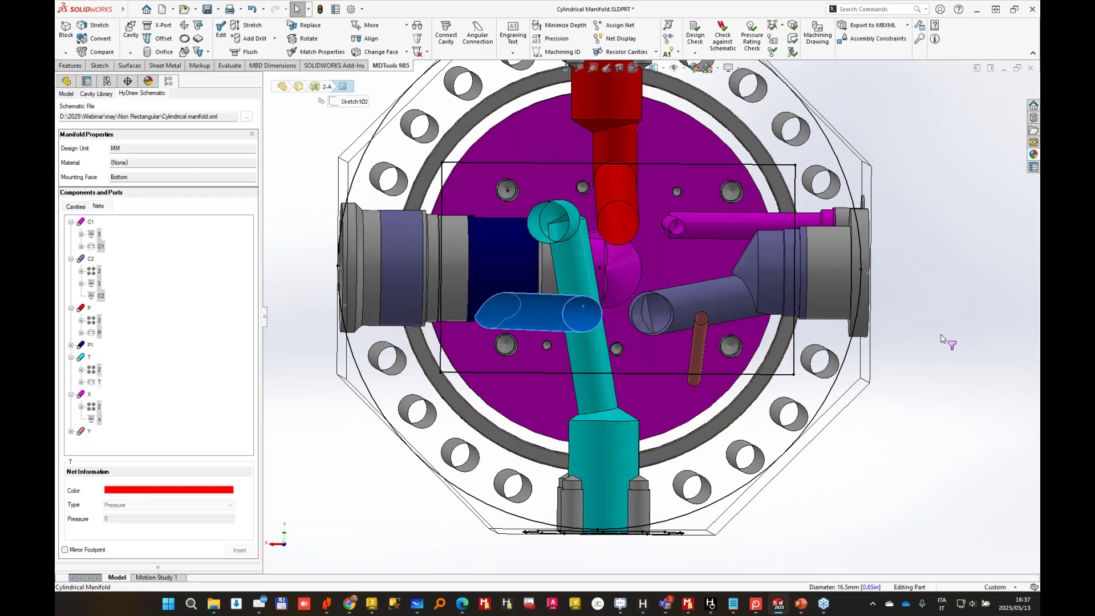
middle_click_drag(654, 316, 606, 324)
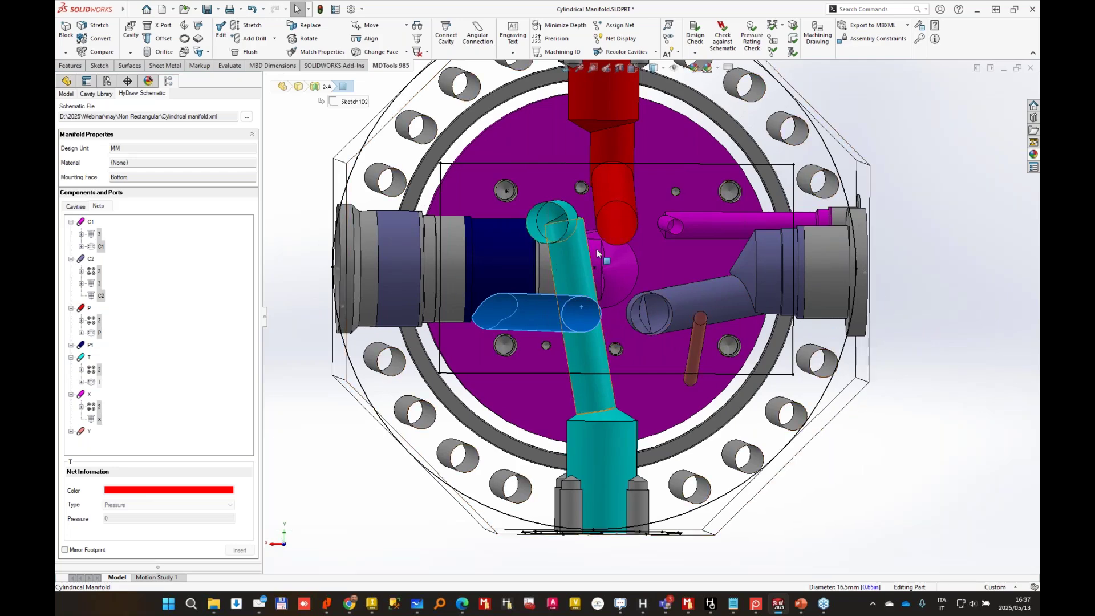
left_click(621, 245)
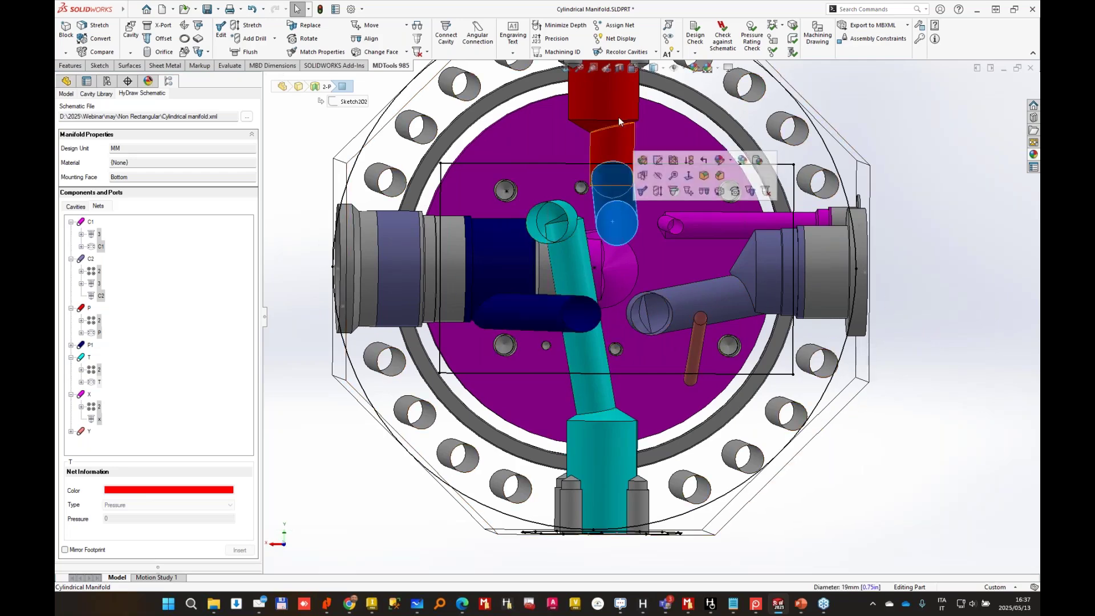
left_click(580, 314)
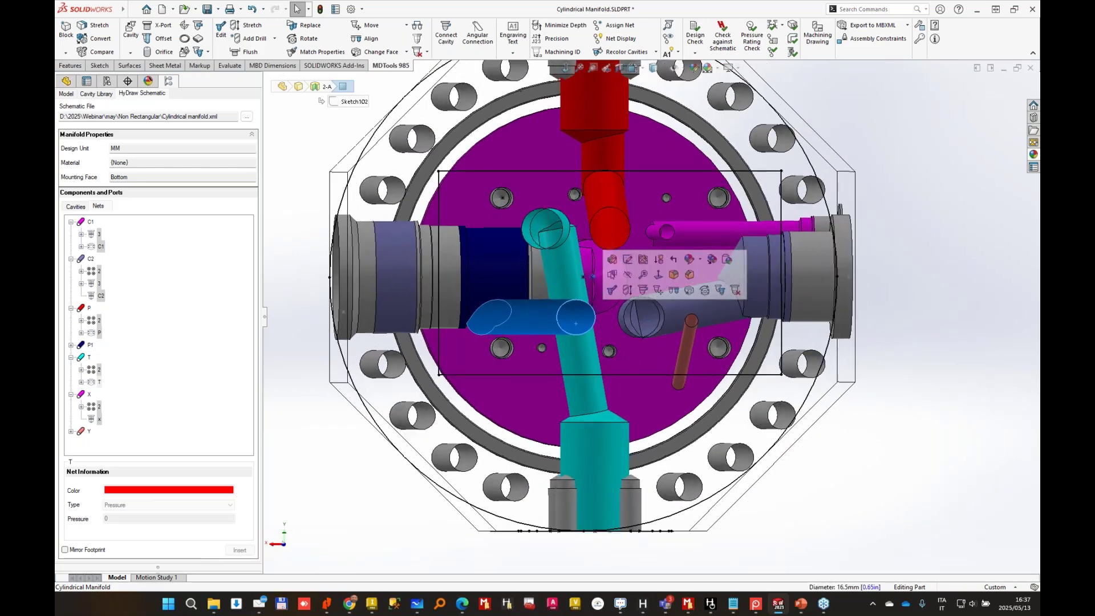
left_click(919, 142)
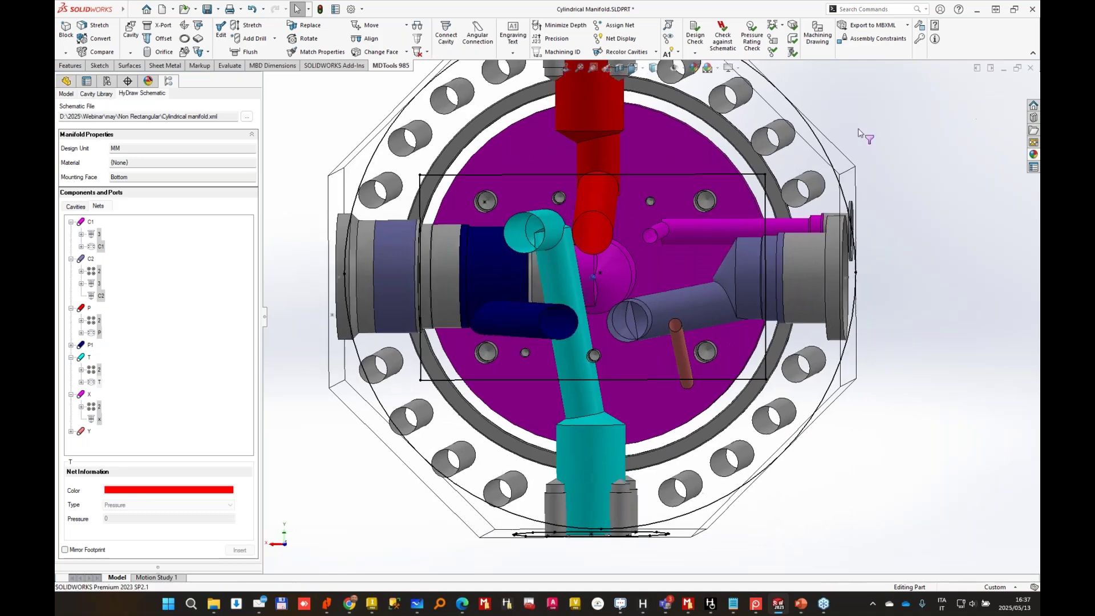
middle_click_drag(636, 218, 621, 251)
scroll(620, 252, "up", 1)
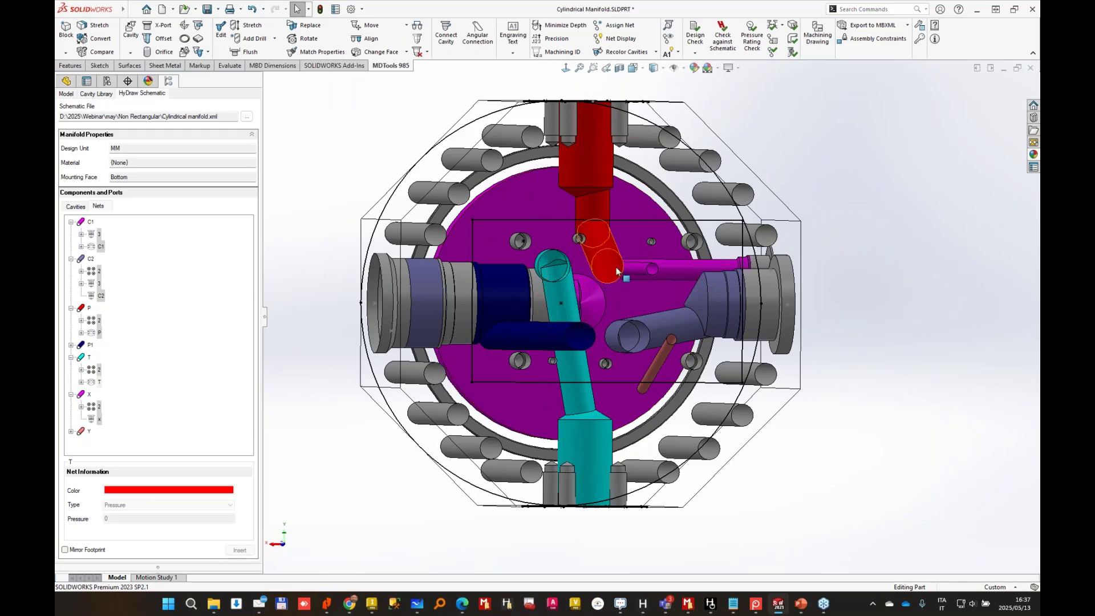
middle_click_drag(940, 147, 856, 199)
Insert port Y's G 3/8-19 cavity on the side face below port T at X 0, Y 60.
left_click(79, 206)
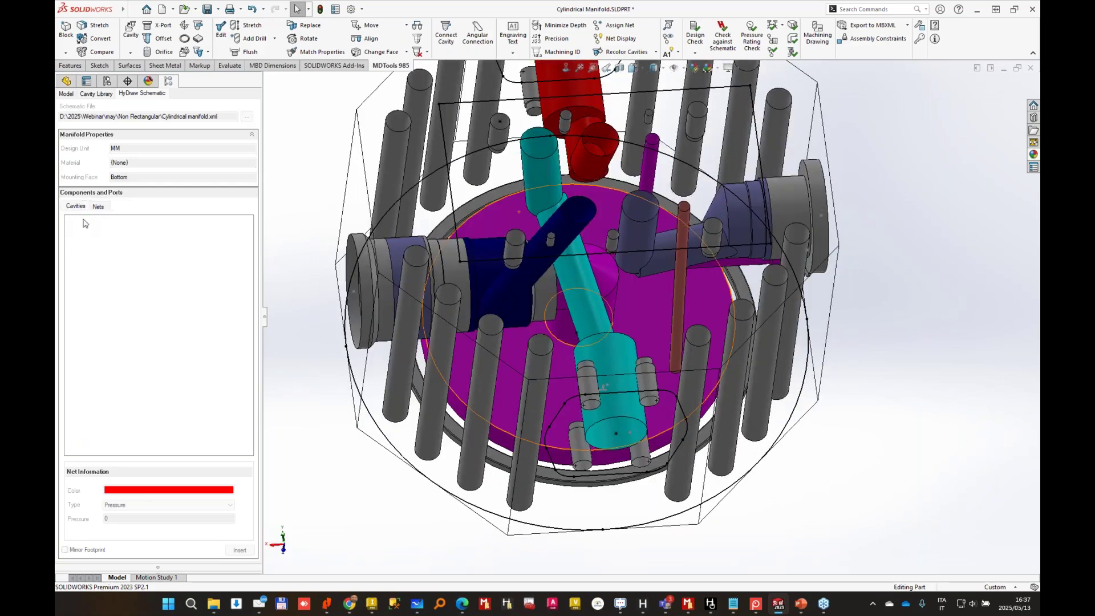
left_click(88, 345)
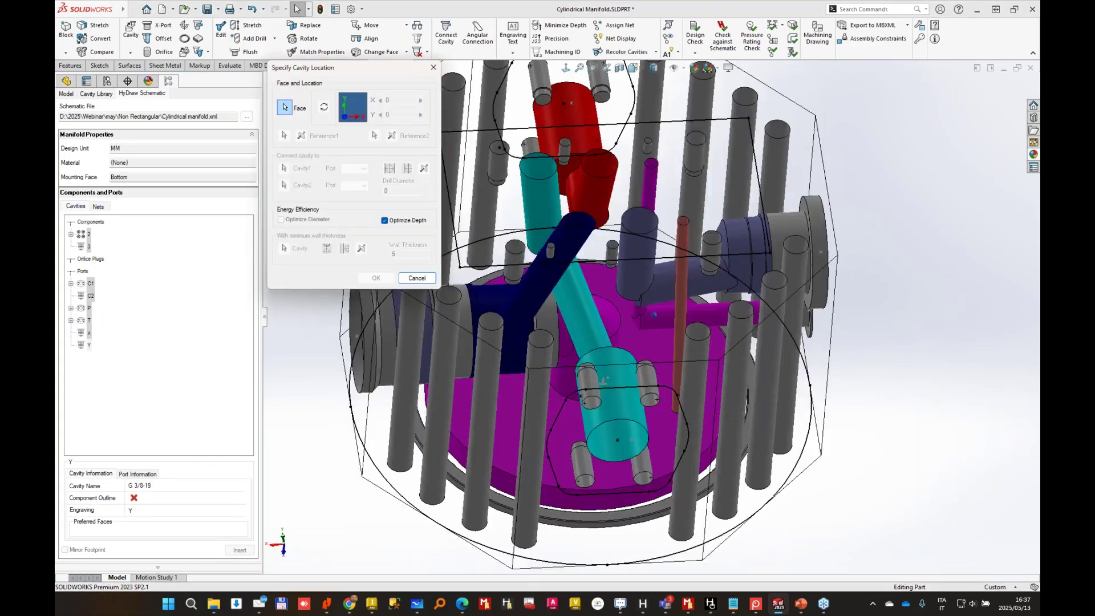
left_click(620, 408)
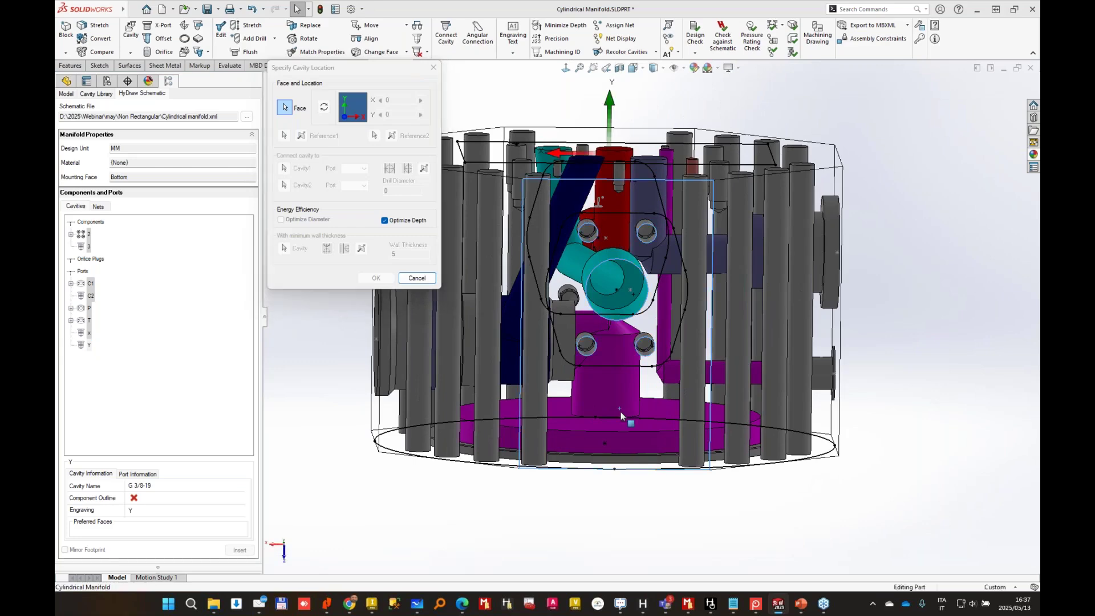
left_click(616, 315)
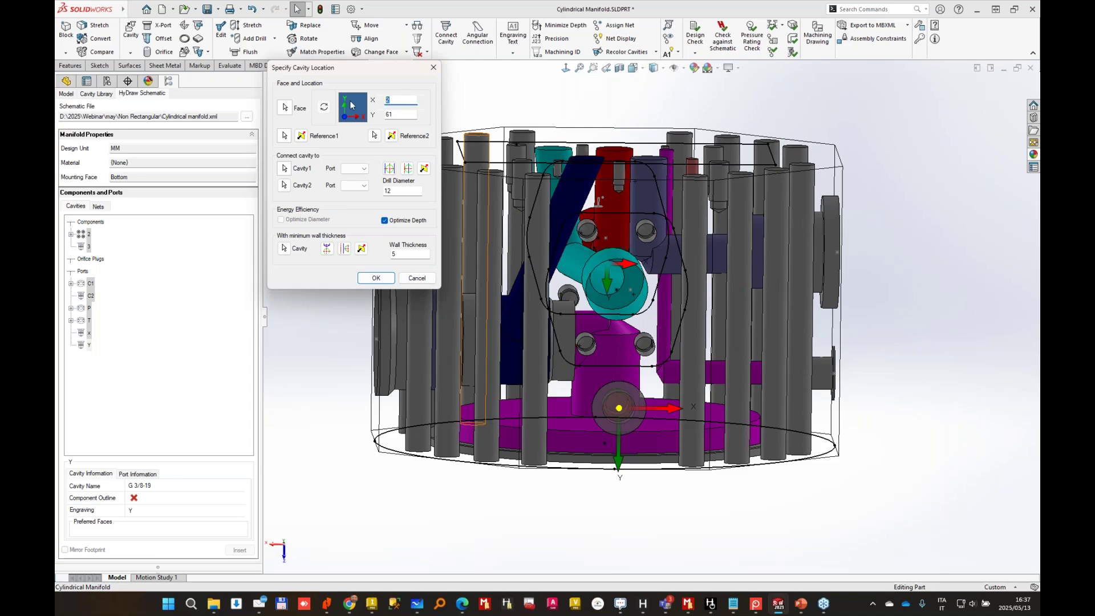
key("Tab")
type("60")
key("Return")
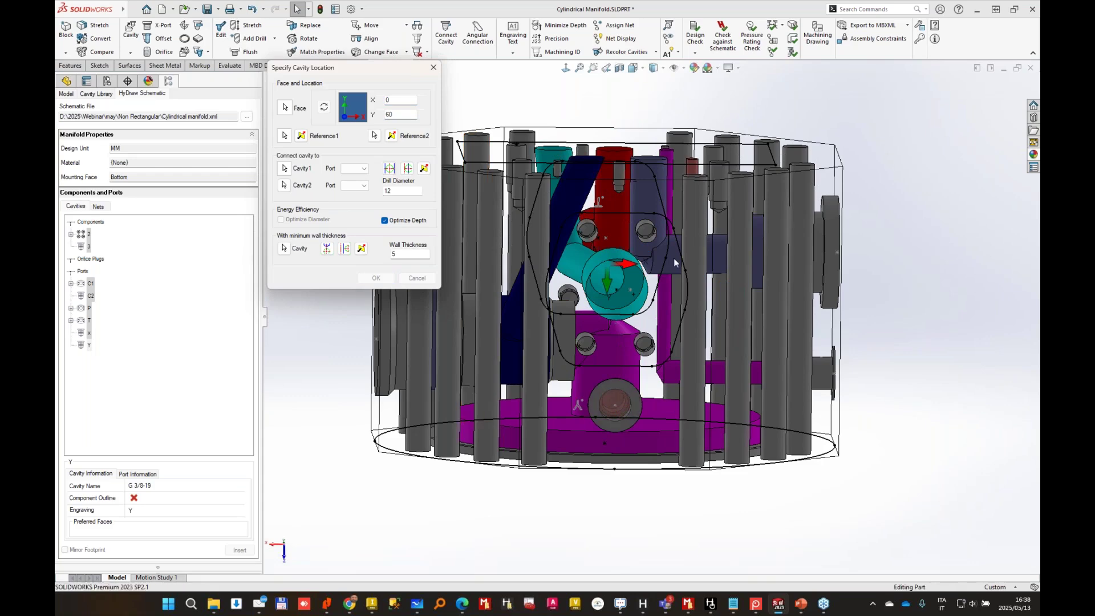
scroll(595, 333, "down", 1)
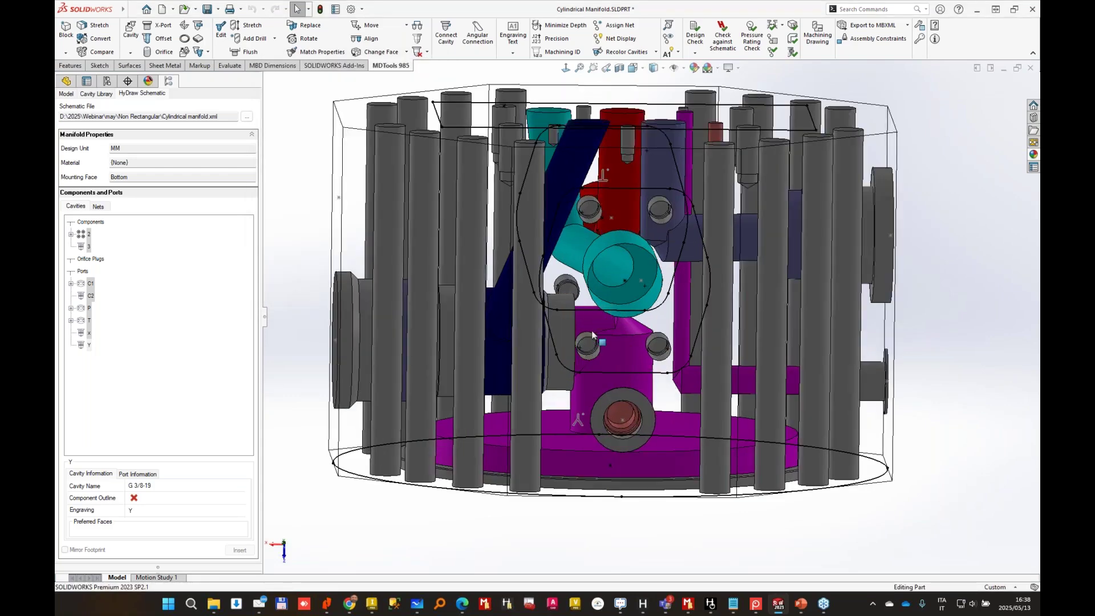
Insert a size 6 offset hole from the Drill Holes library at port Y with zero offset, unconstrained from the selected cavity.
middle_click_drag(618, 326, 656, 314)
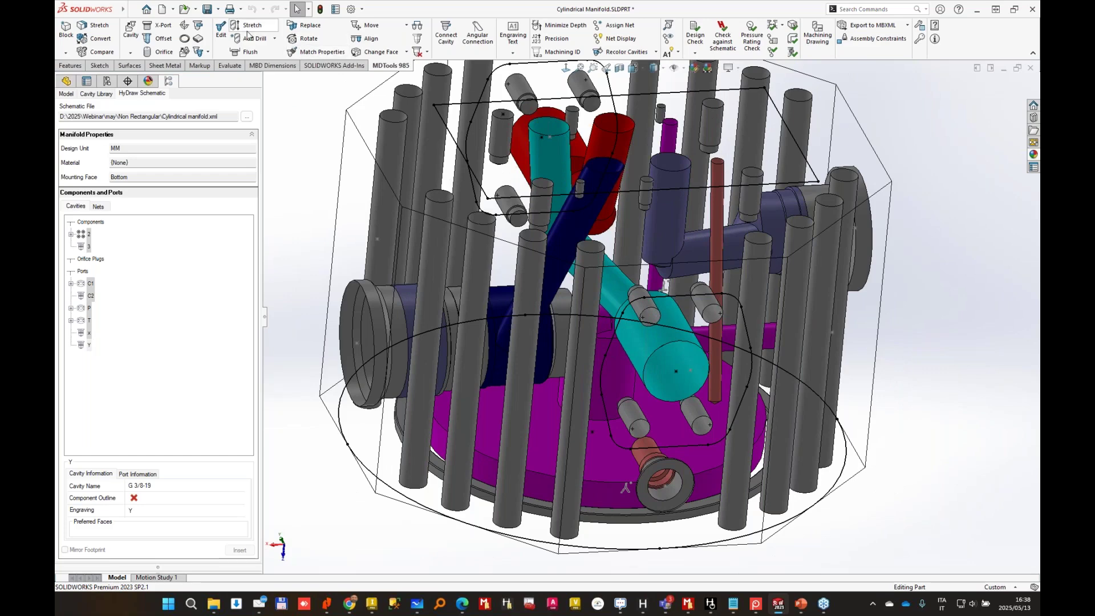
left_click(149, 41)
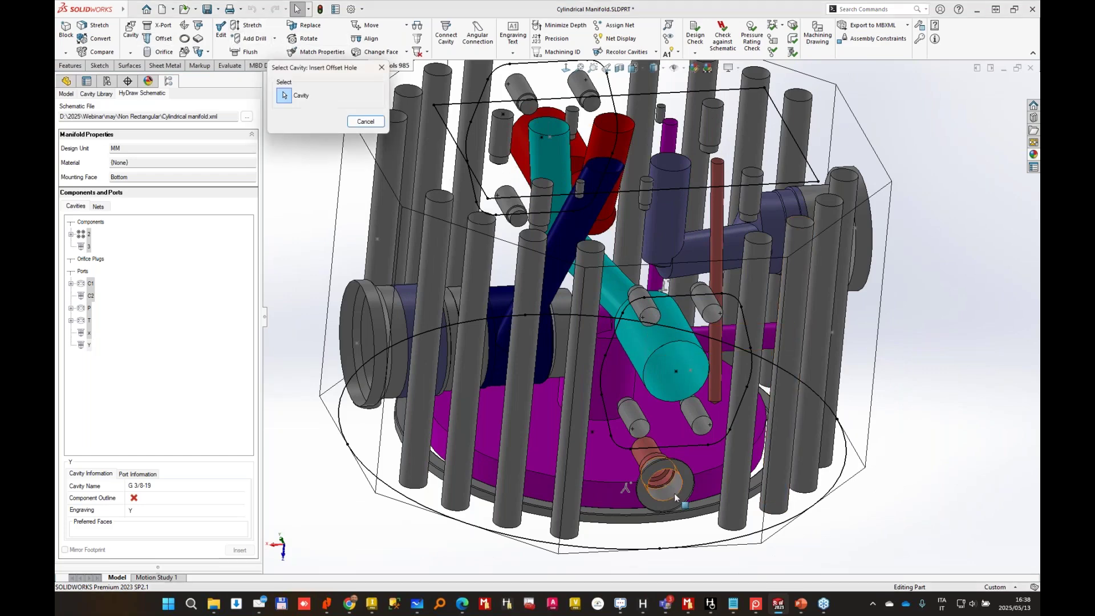
left_click(696, 429)
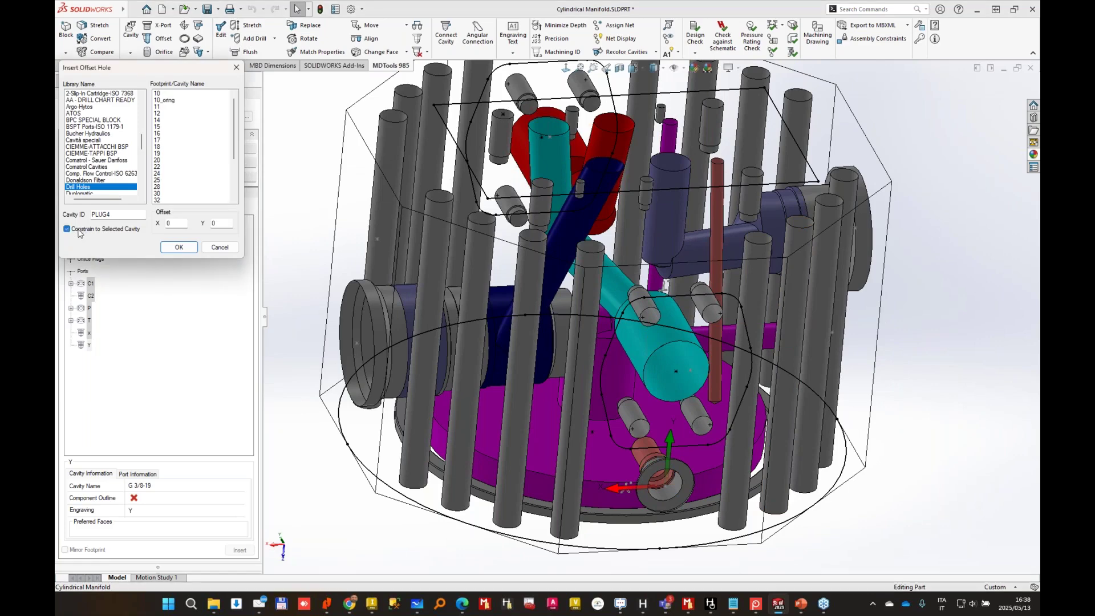
scroll(182, 171, "down", 3)
left_click(163, 193)
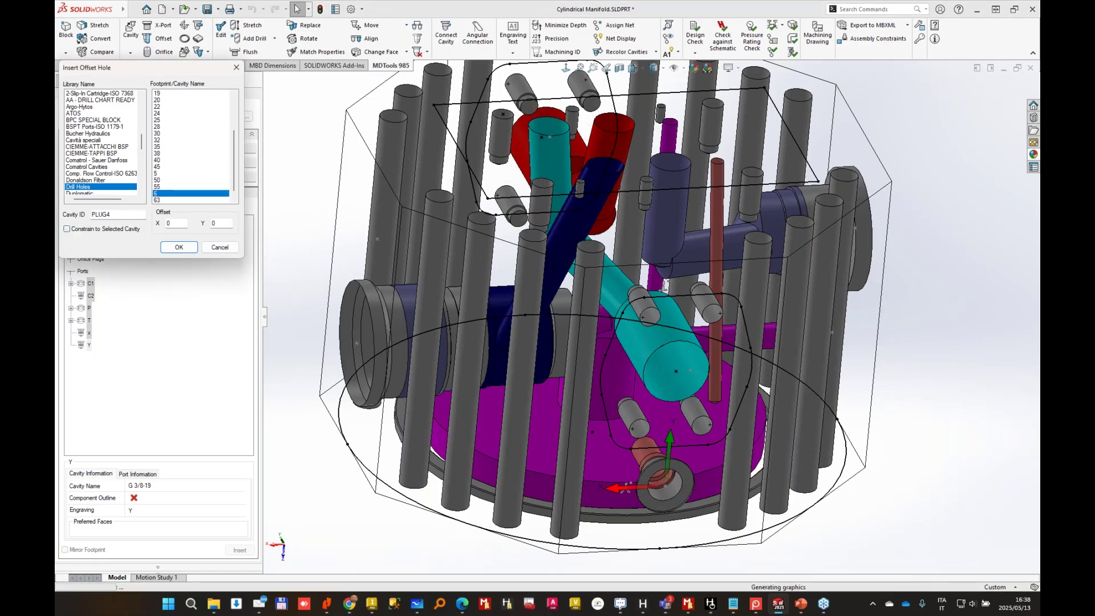
left_click(188, 250)
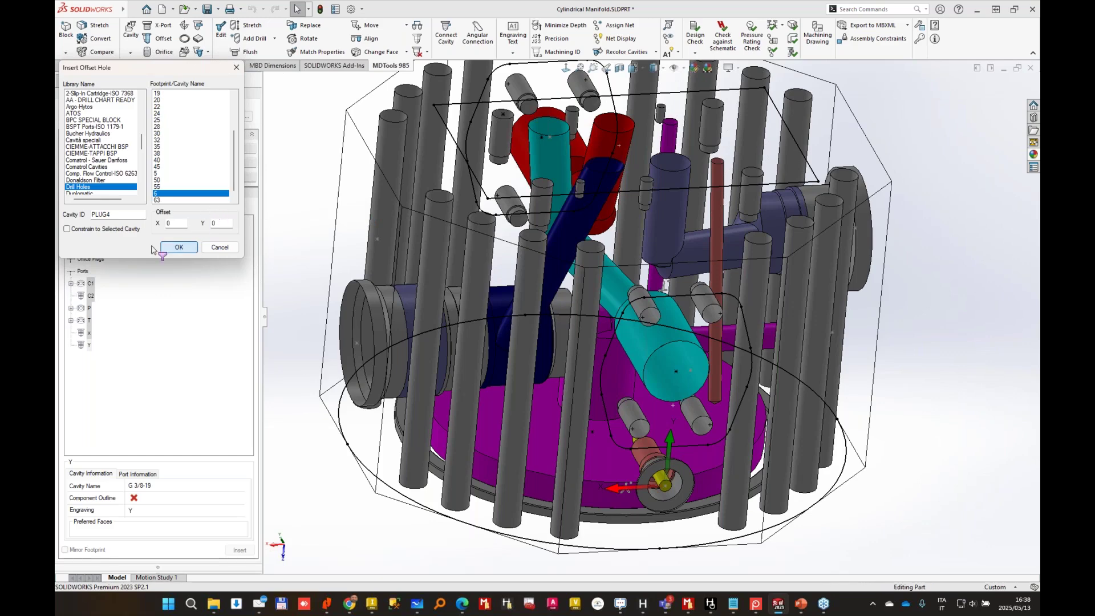
Stretch and incline port Y's 6 mm offset hole to meet the footprint's brown vertical drill, using Beta 32 and Alpha 180.
left_click(247, 26)
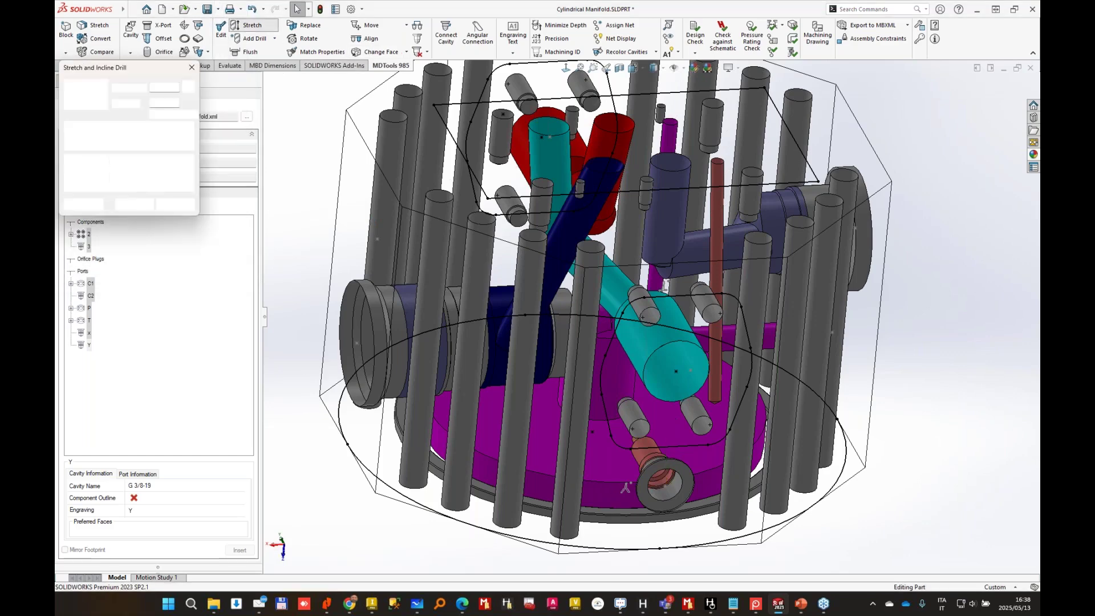
middle_click_drag(665, 240, 692, 235)
left_click(655, 438)
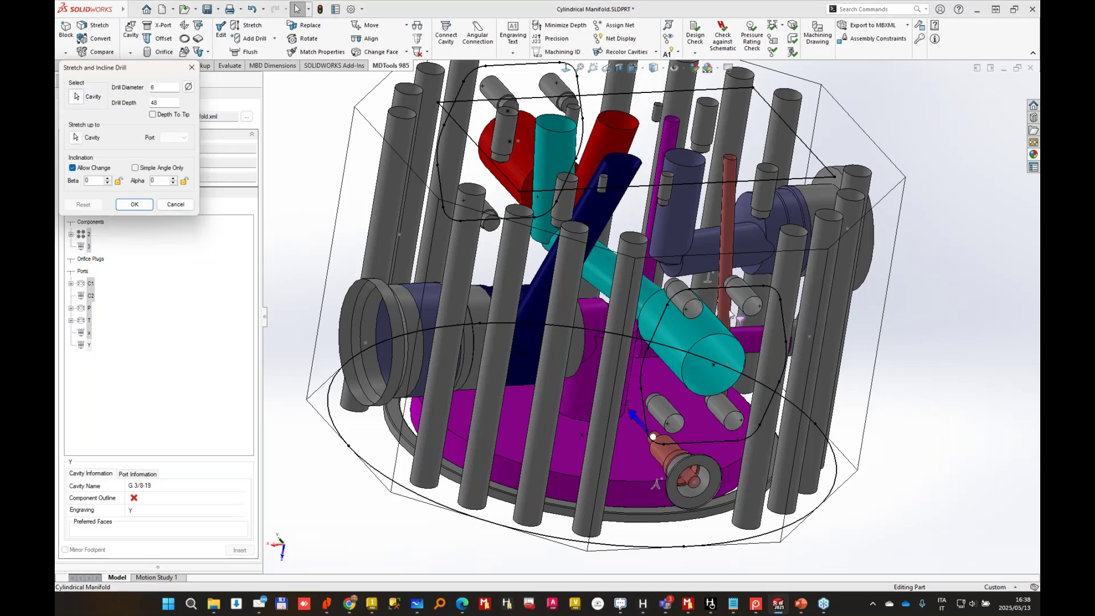
left_click(727, 224)
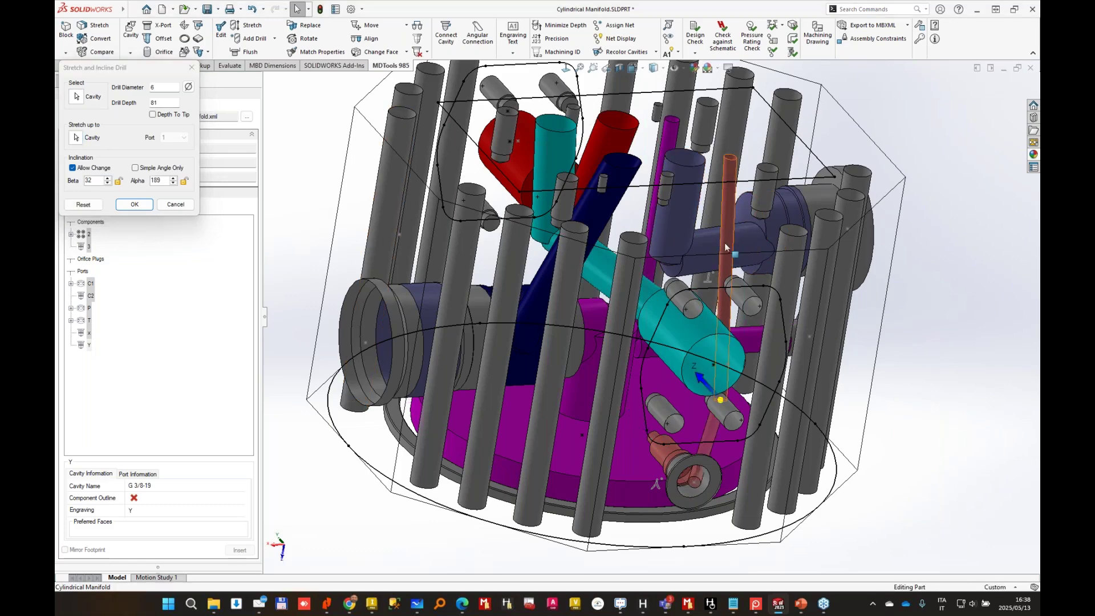
middle_click_drag(728, 224, 688, 255)
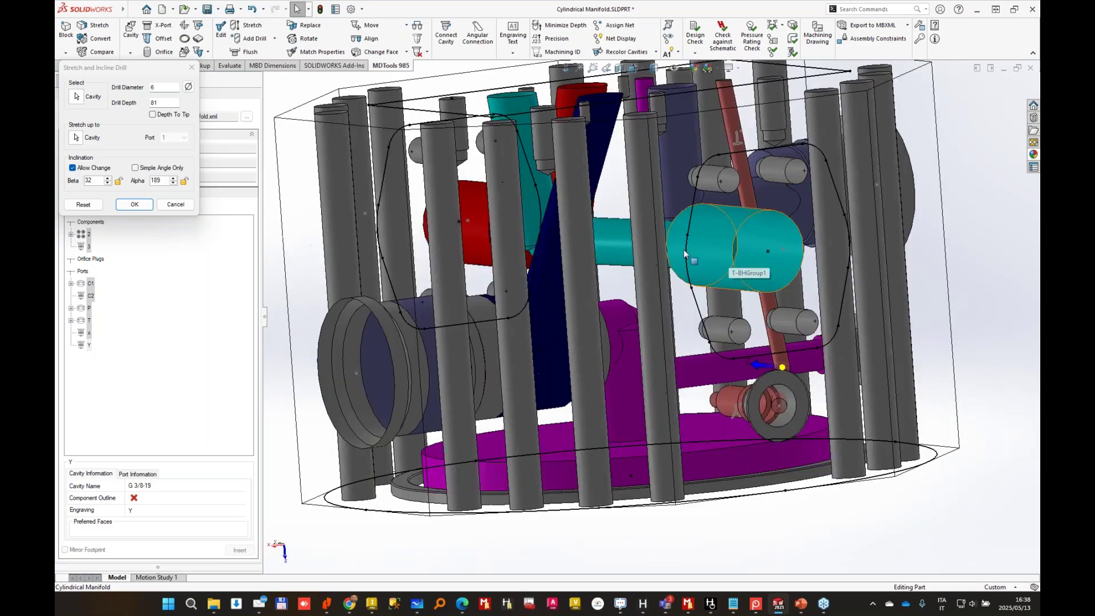
left_click(131, 180)
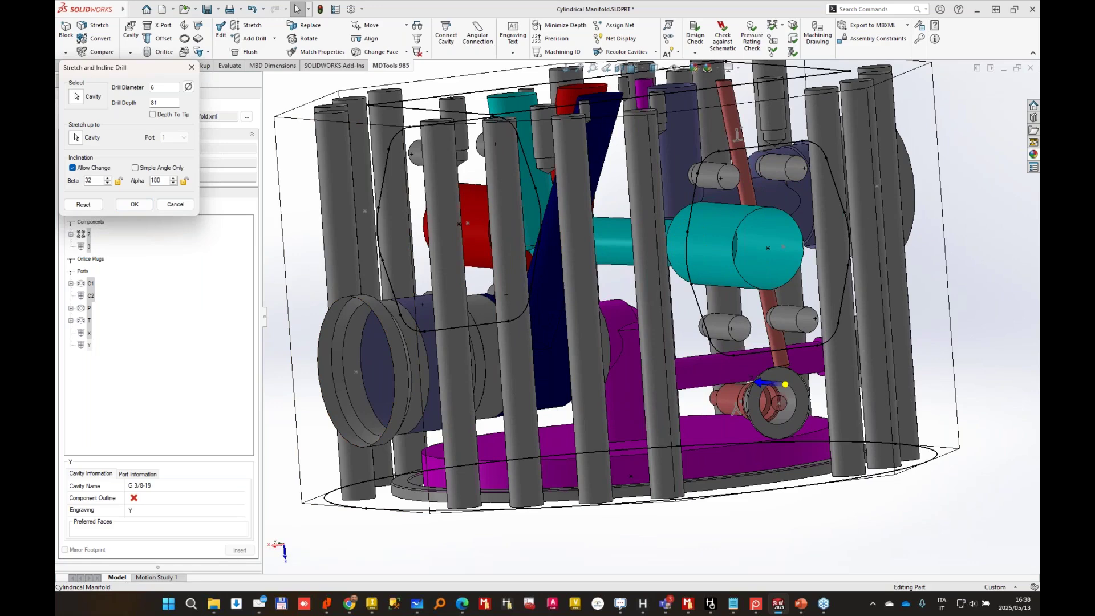
key("Tab")
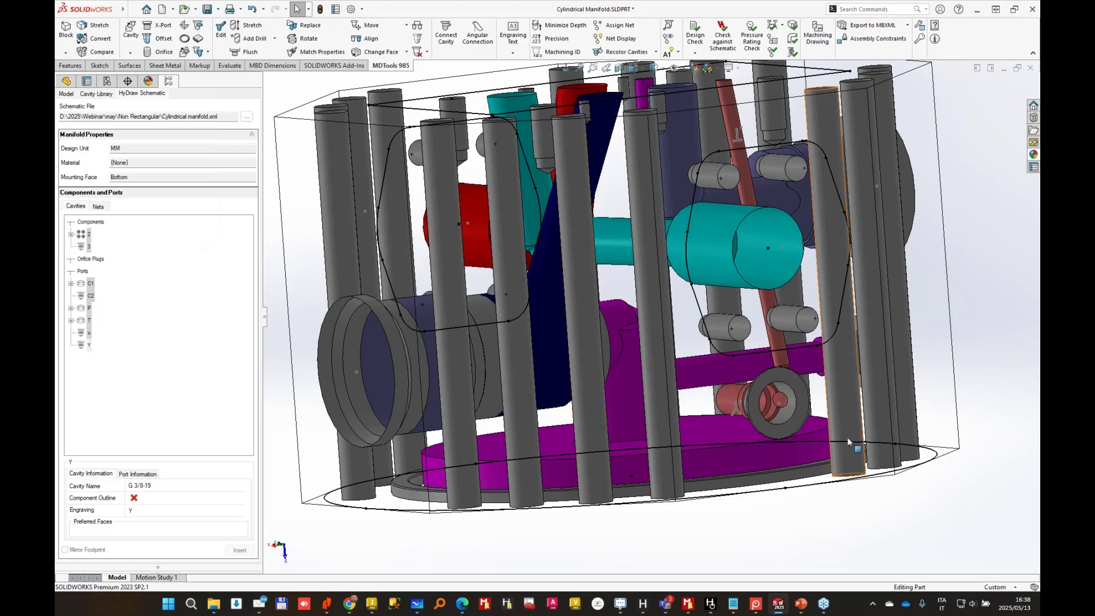
Stretch the footprint's brown 6 mm vertical drill to a depth of 120 mm.
middle_click_drag(849, 443, 588, 203)
scroll(601, 204, "down", 3)
left_click(252, 26)
left_click(741, 198)
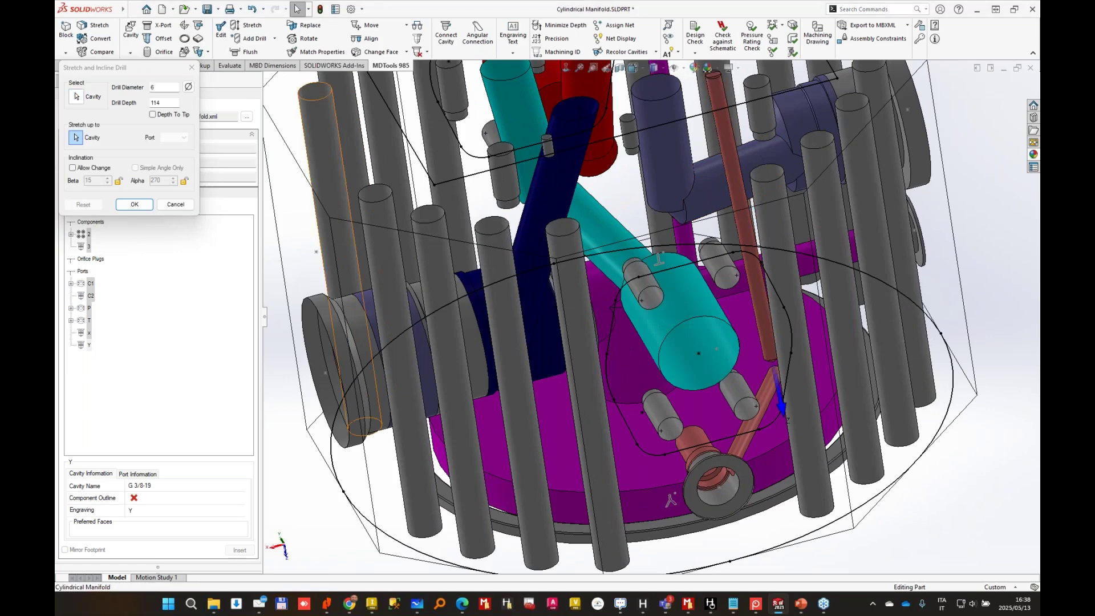
key("Tab")
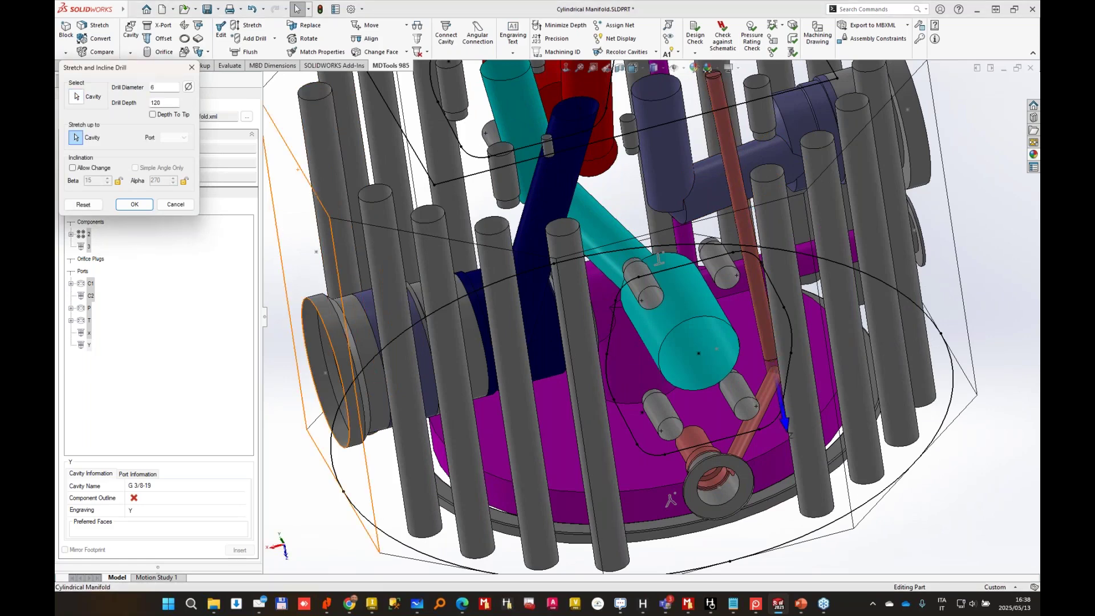
key("Return")
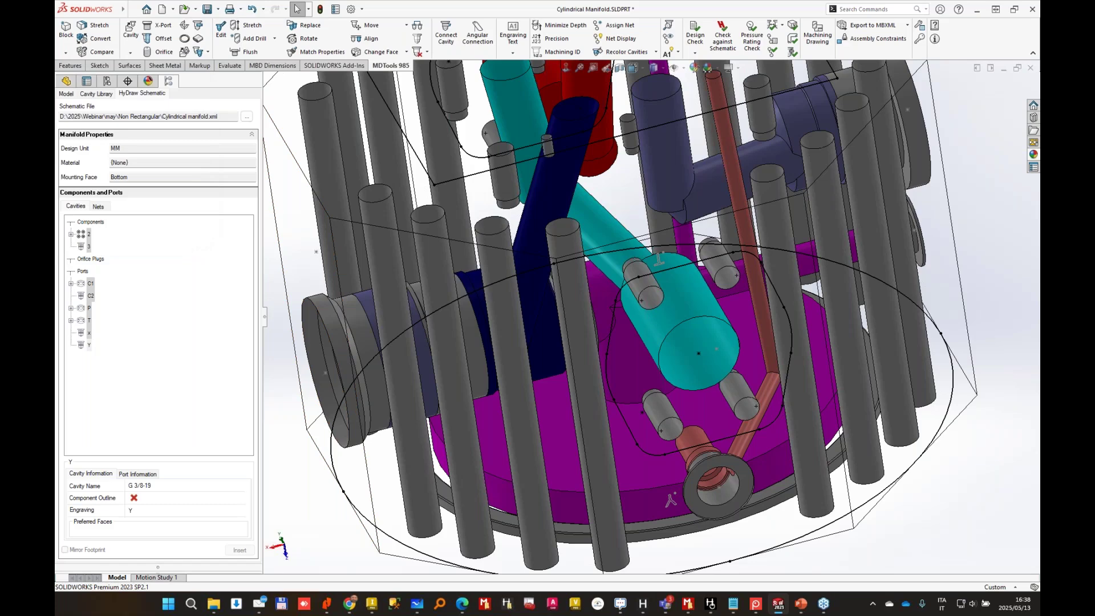
Move the inclined 6 mm hole inside port Y to X 2.
middle_click_drag(716, 481, 707, 452)
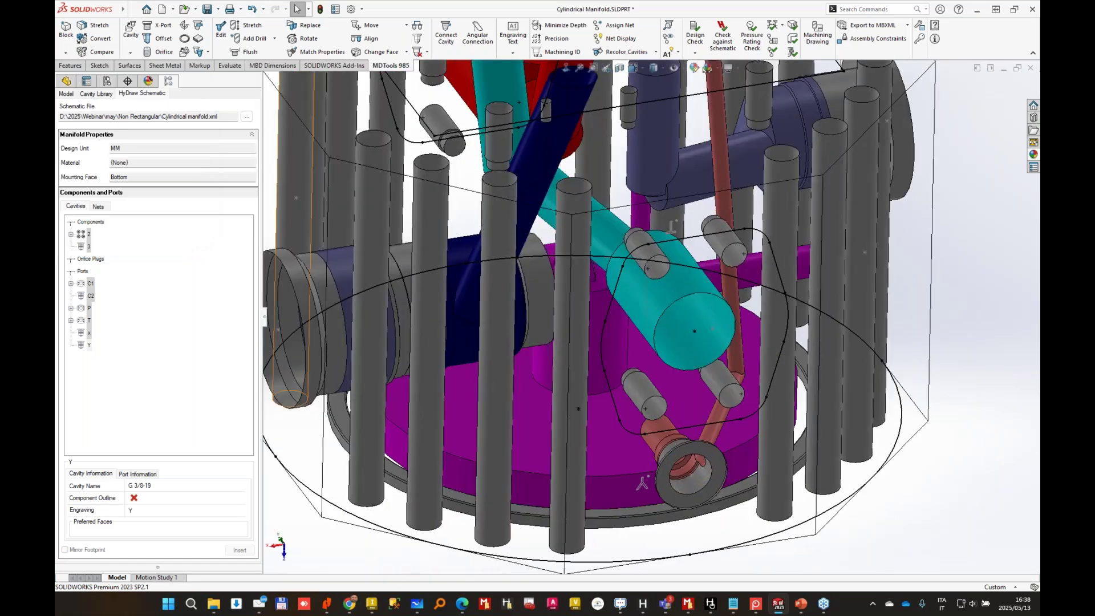
left_click(365, 25)
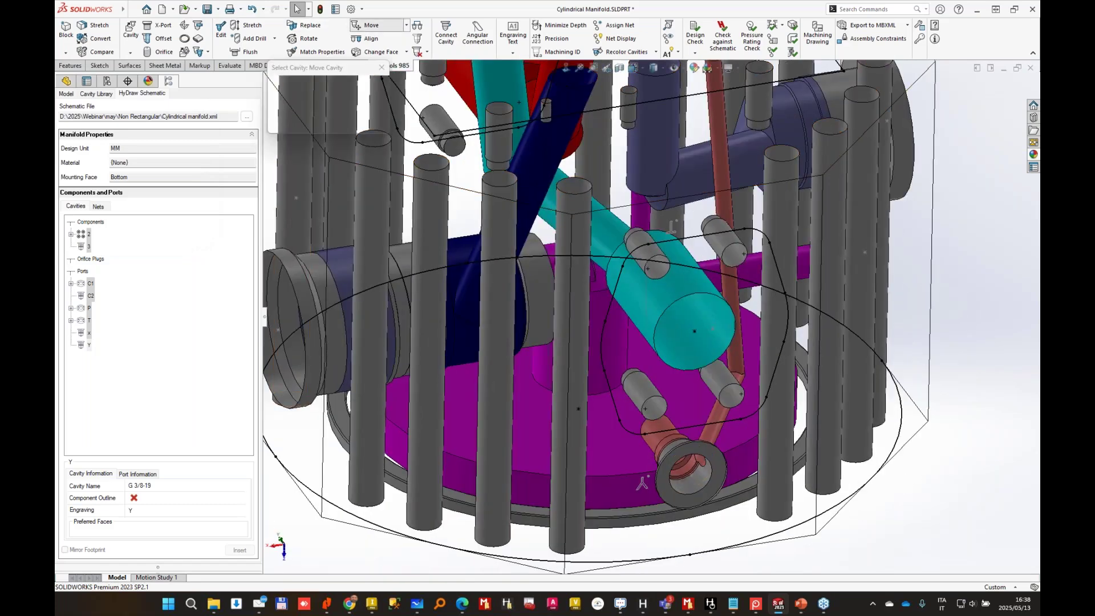
left_click(711, 441)
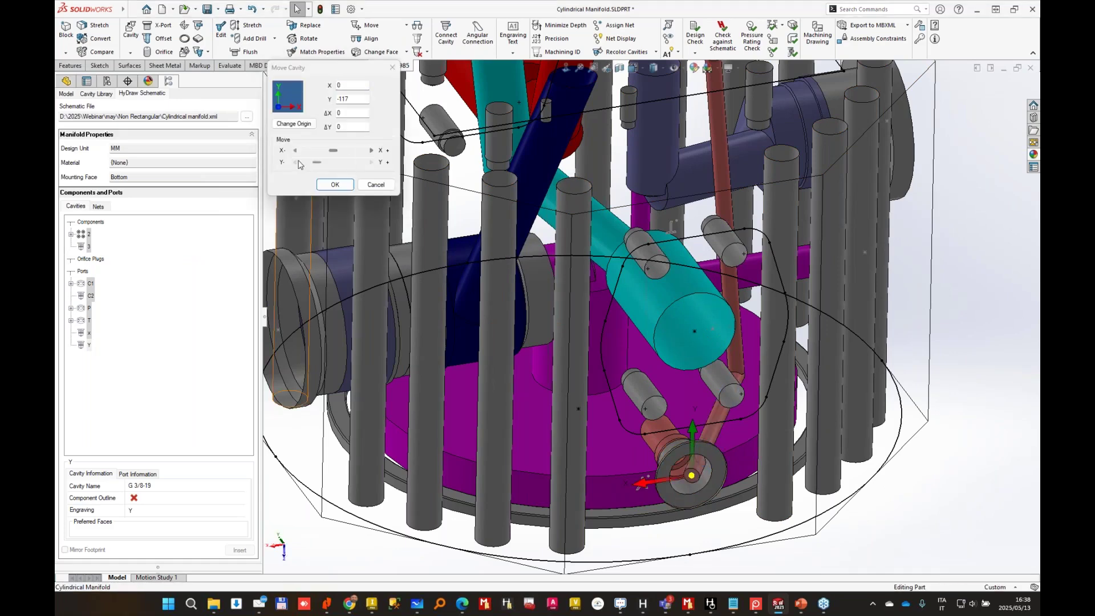
left_click(371, 151)
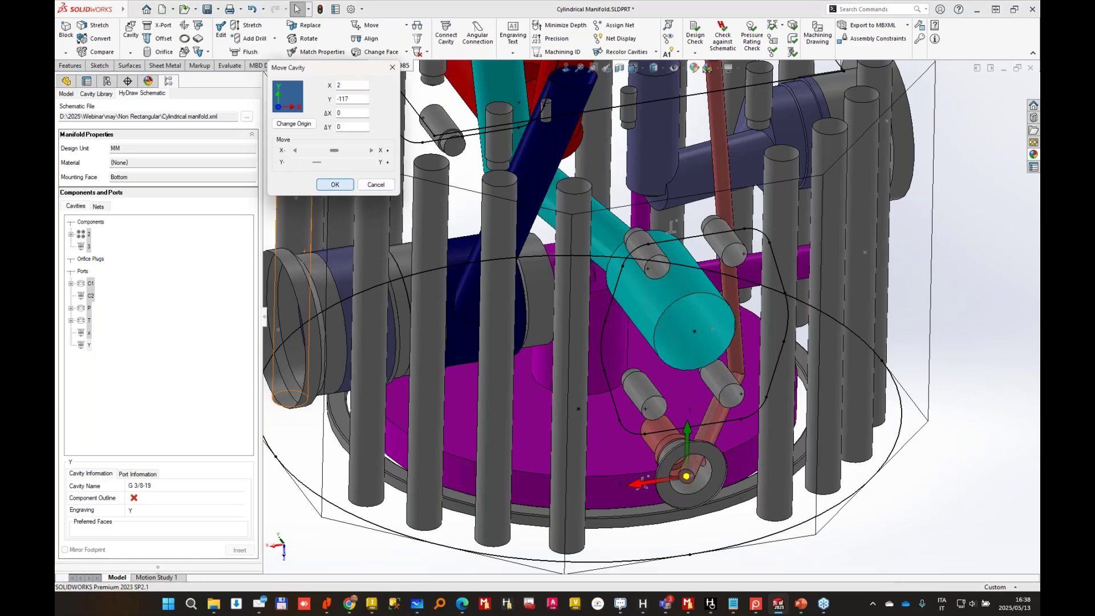
key("Escape")
Set port Y's drill to a 14 mm diameter and a 25 mm depth.
middle_click_drag(506, 236, 528, 227)
left_click(243, 25)
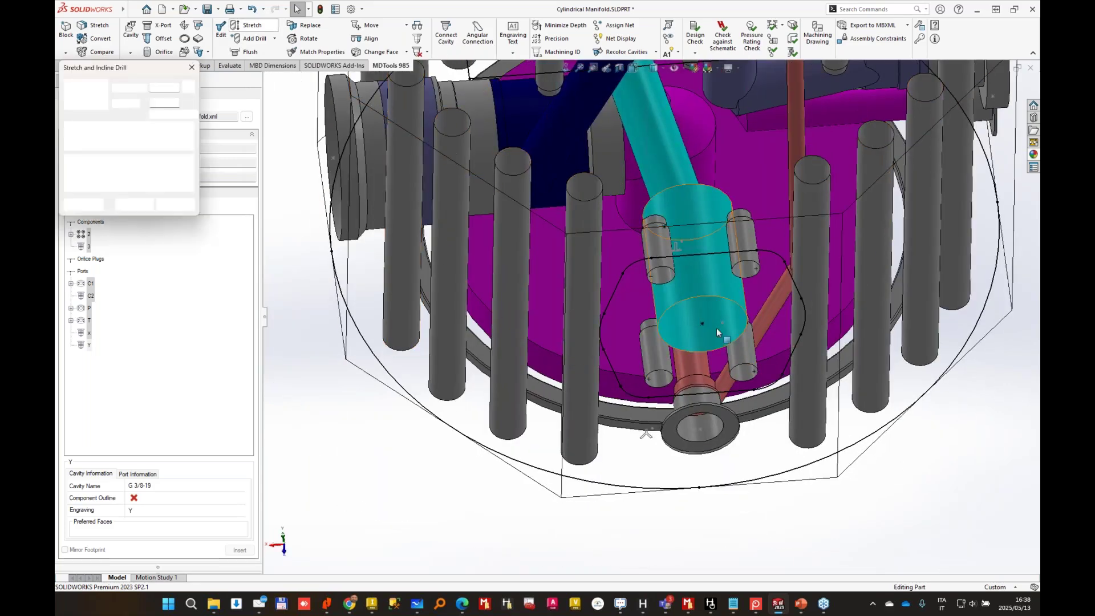
left_click(720, 424)
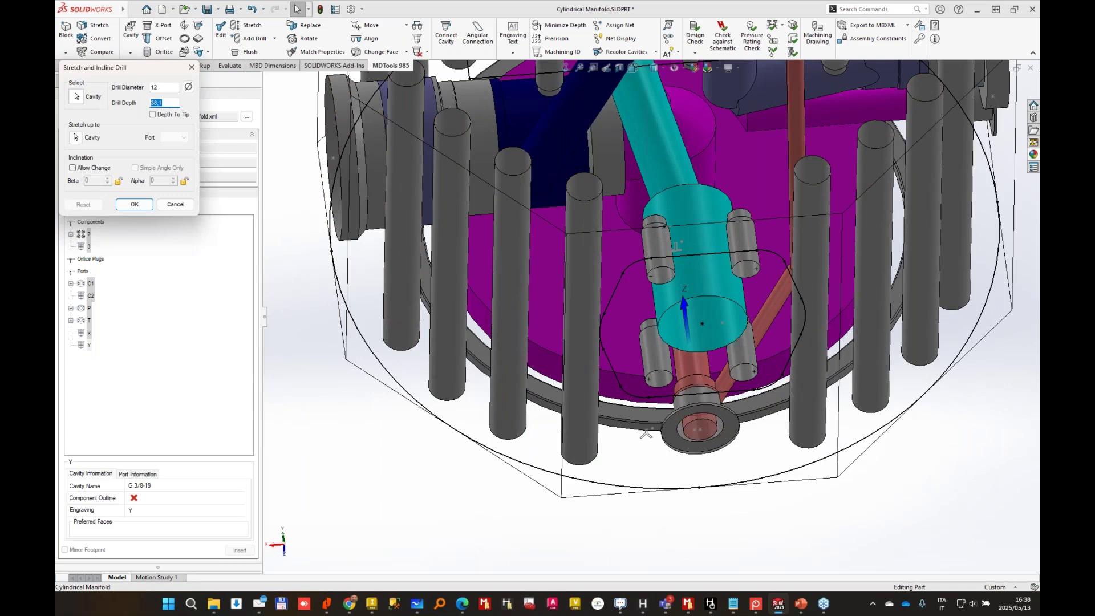
key("Tab")
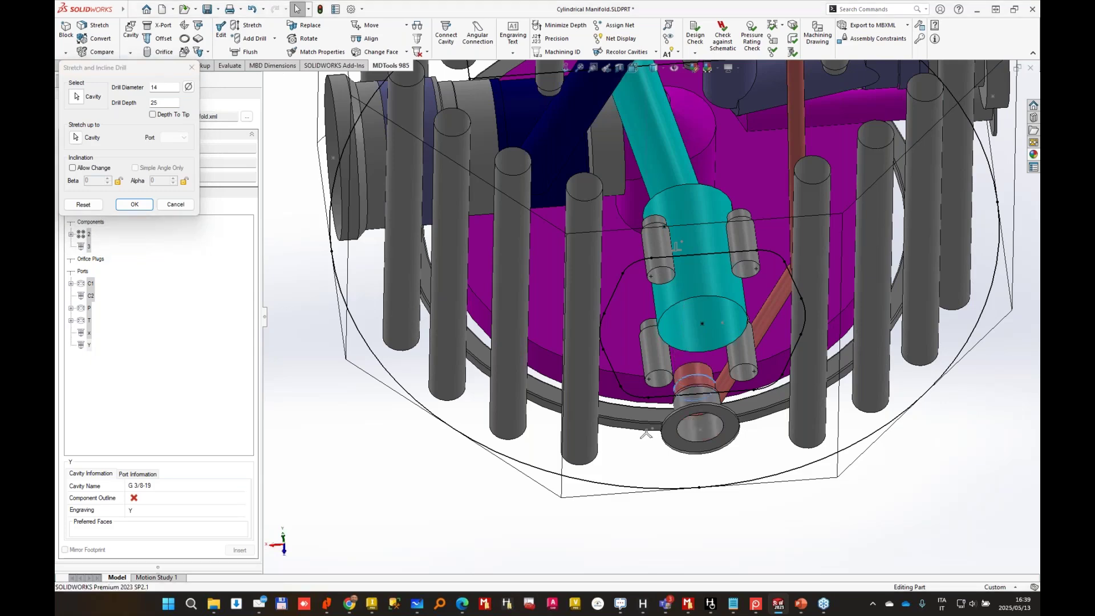
left_click(700, 440)
key("Escape")
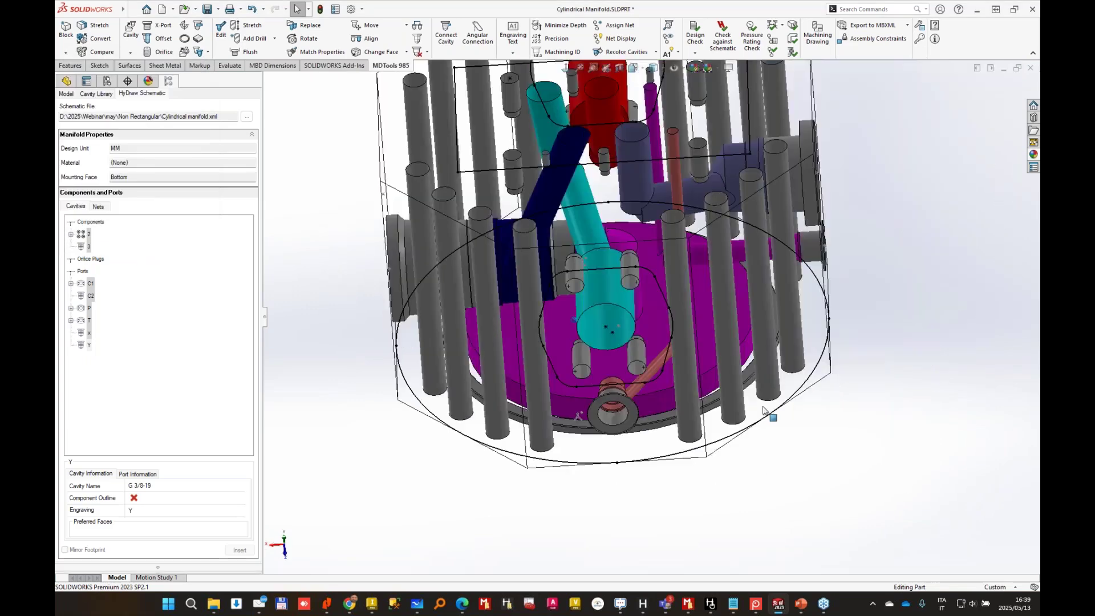
Run a connection check with poor connections included, review its report and highlight the broken net C2 in the model.
middle_click_drag(768, 415, 786, 476)
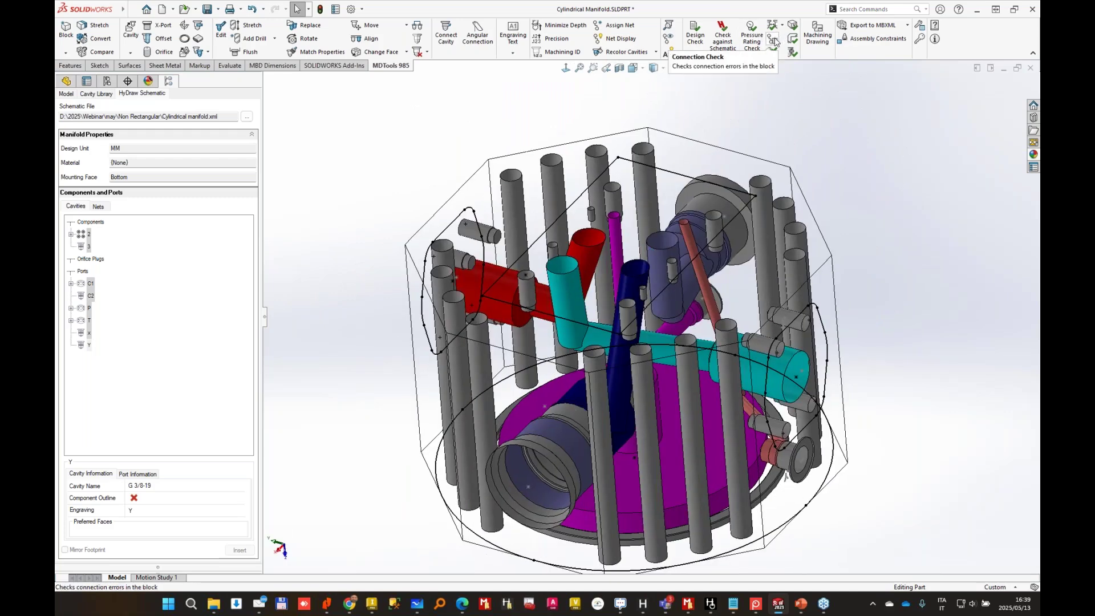
left_click(774, 39)
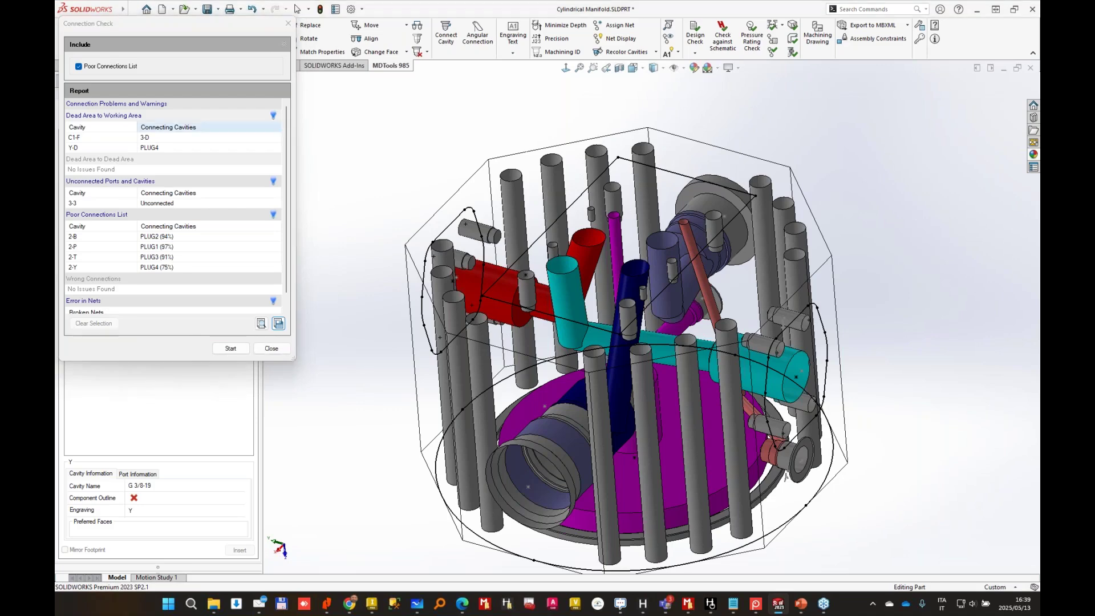
scroll(158, 287, "down", 1)
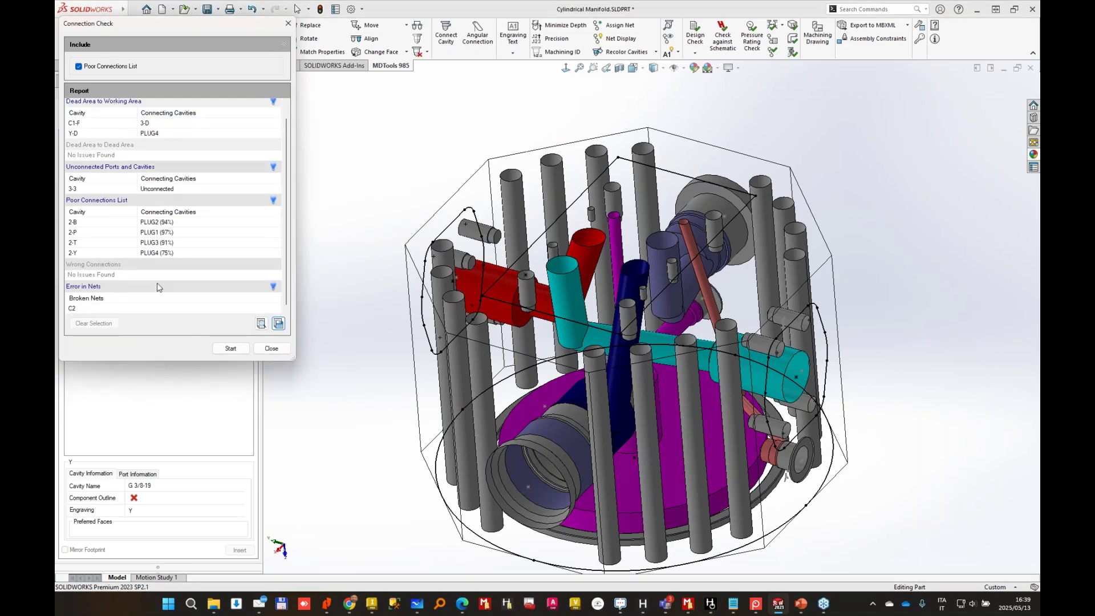
left_click(93, 309)
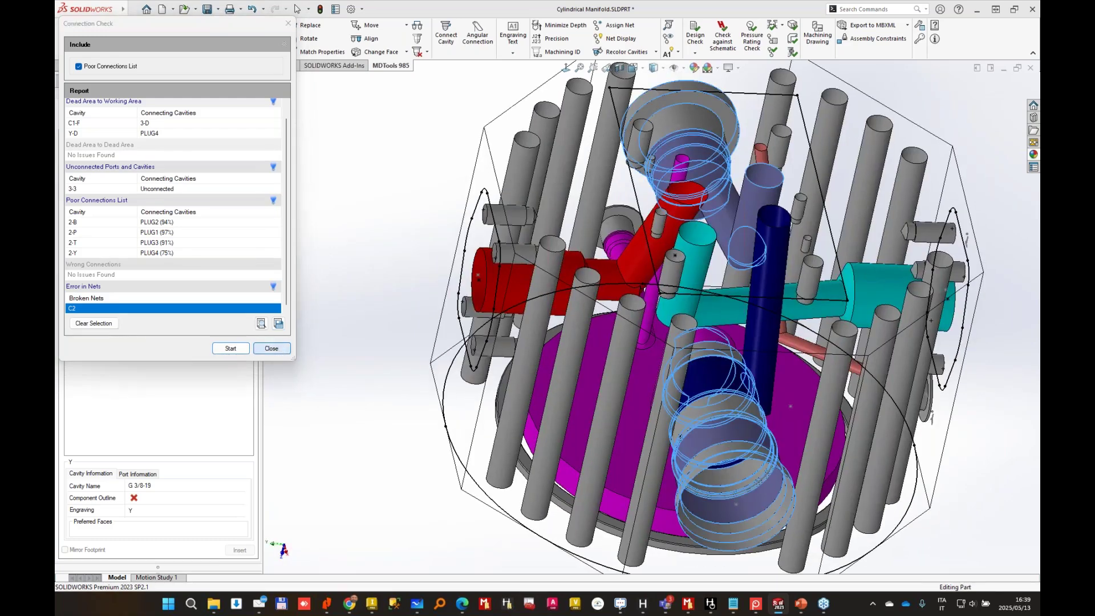
left_click(279, 350)
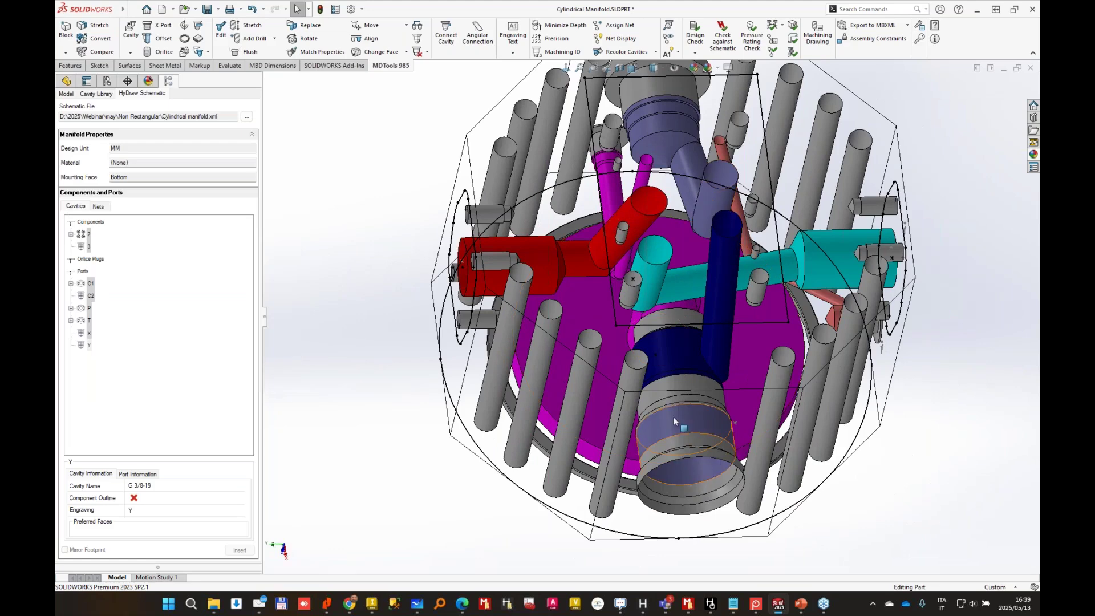
Define an XG18 construction port with an 8 mm drill connecting to port 3 of the lower cartridge cavity.
left_click(157, 25)
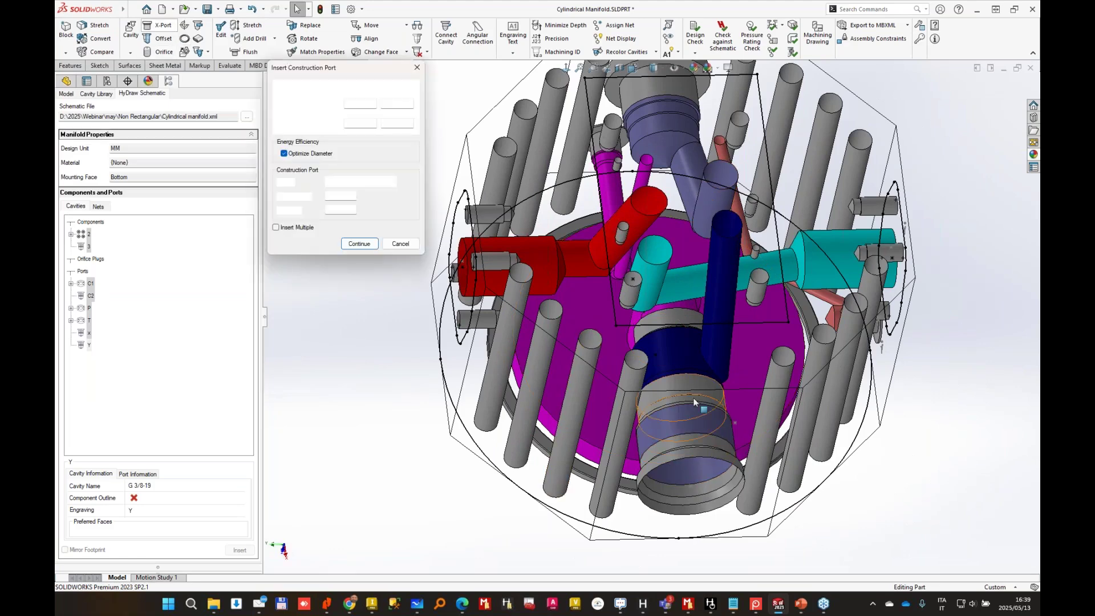
left_click(359, 182)
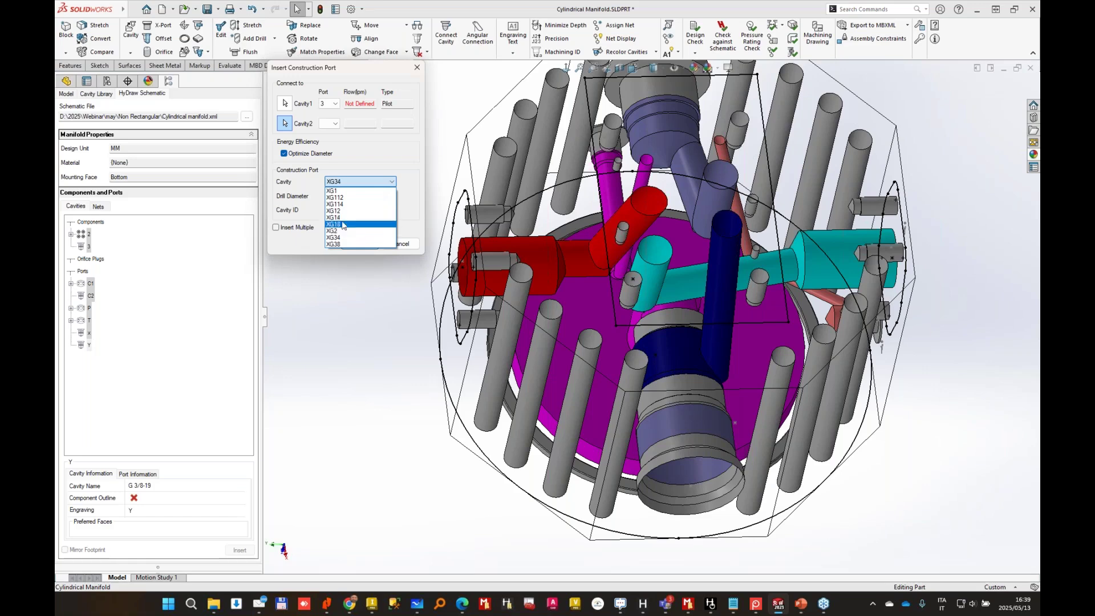
left_click(339, 218)
left_click(355, 182)
left_click(343, 225)
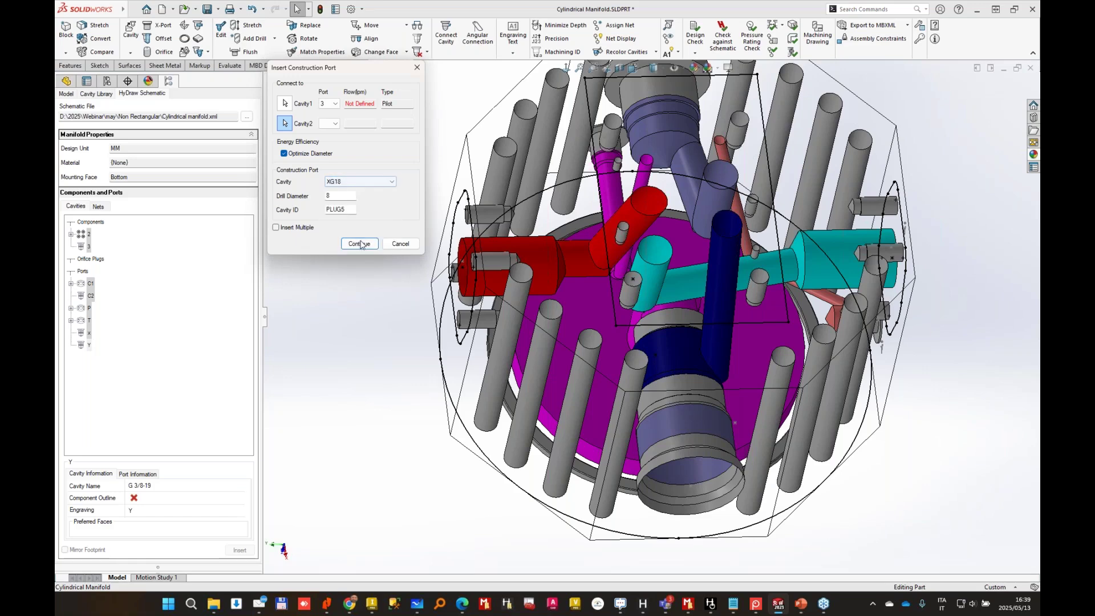
left_click(365, 244)
Place the XG18 construction port on the valve footprint face at X 92, Y -18, with optimized depth.
left_click(843, 162)
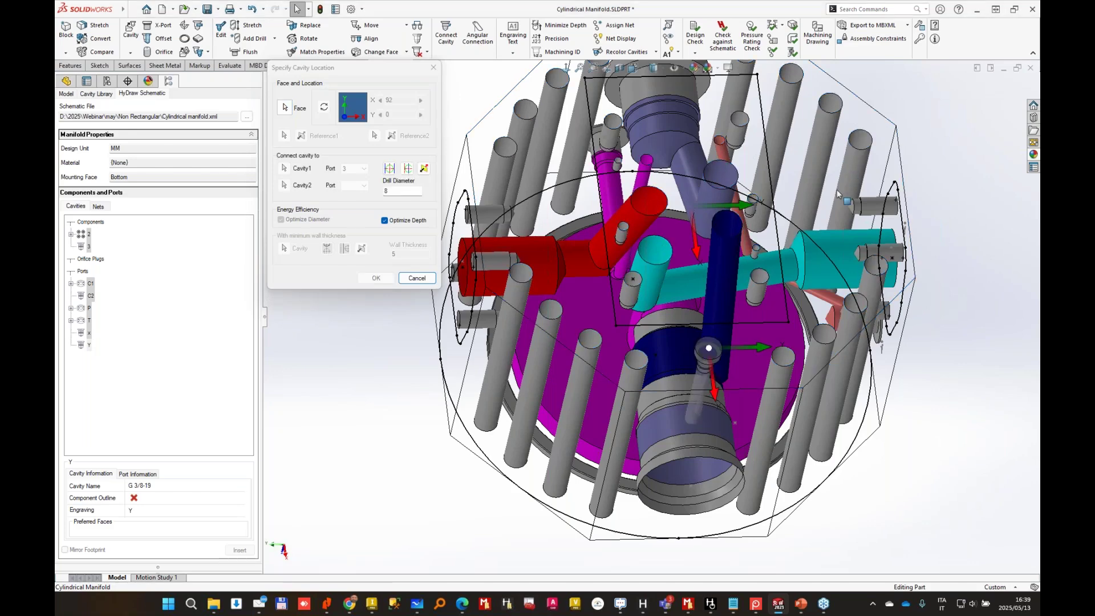
middle_click_drag(676, 205, 646, 247)
left_click(405, 167)
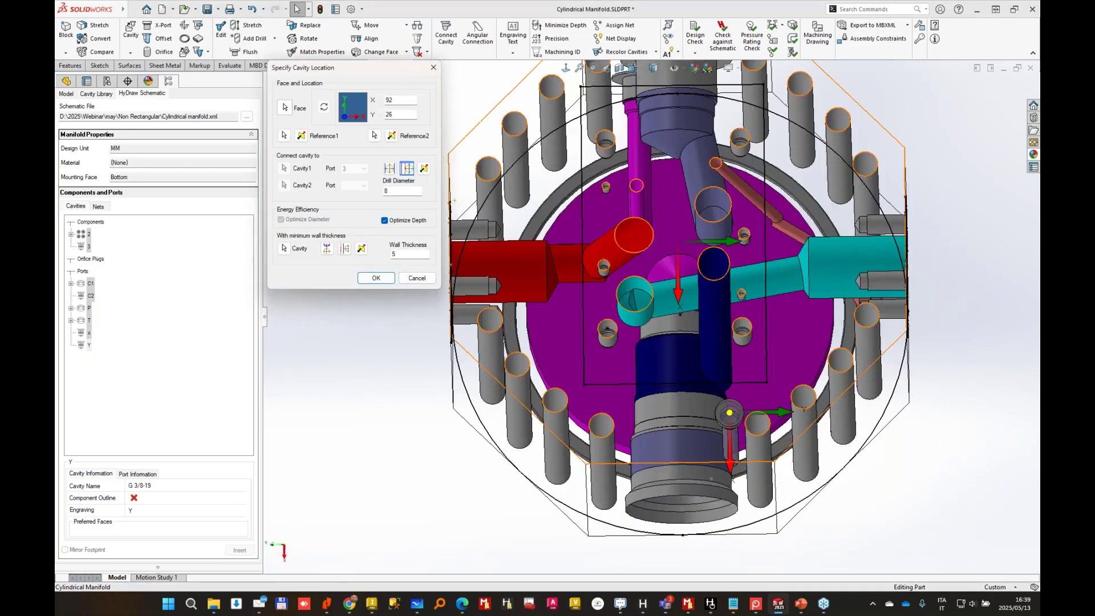
left_click(424, 170)
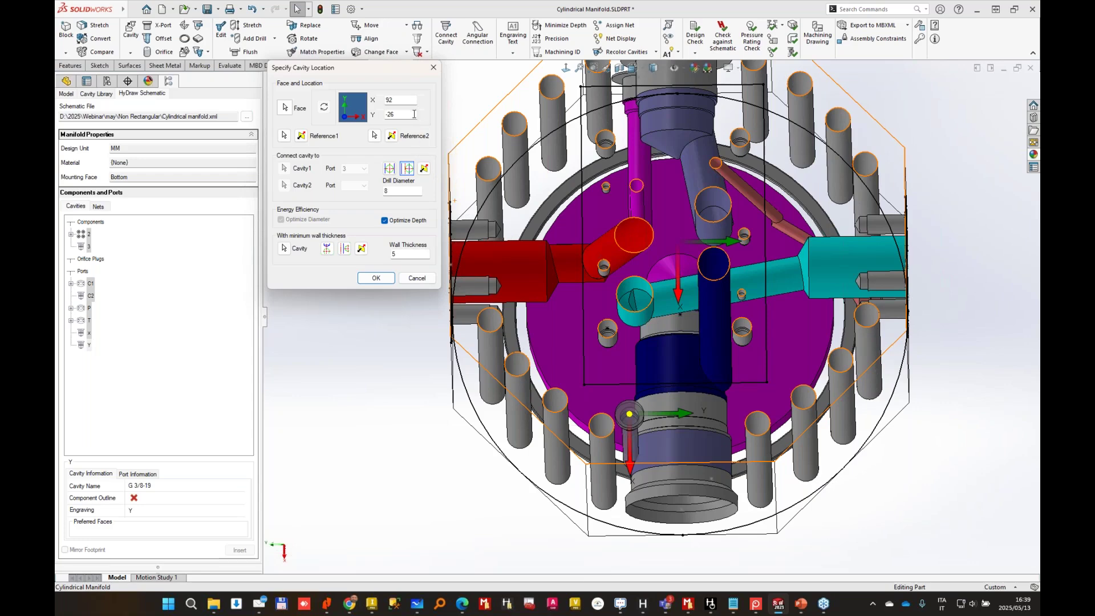
scroll(401, 115, "up", 7)
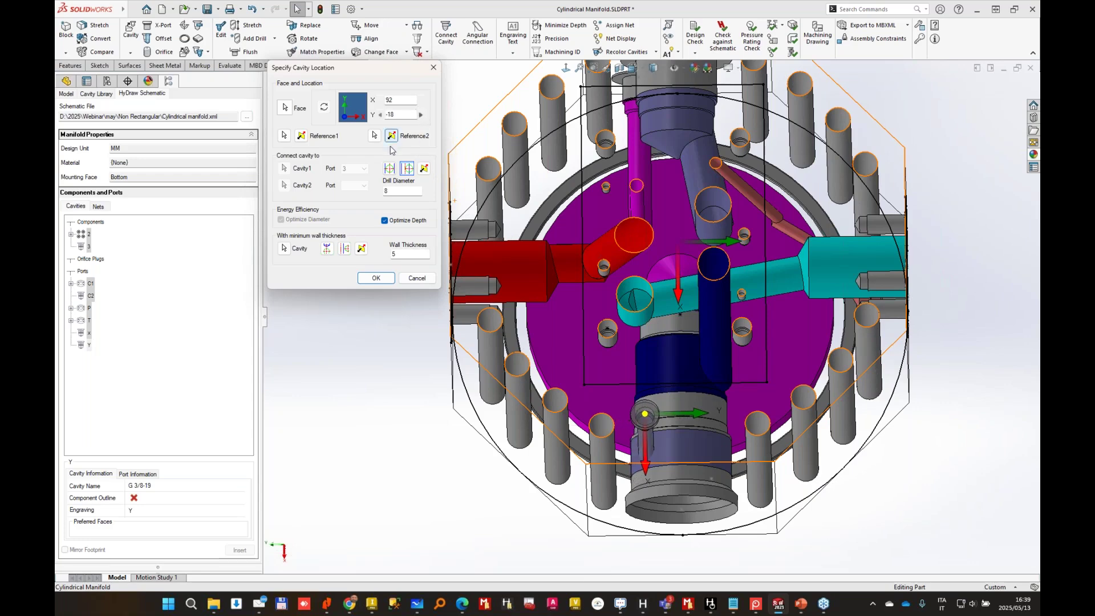
left_click(376, 278)
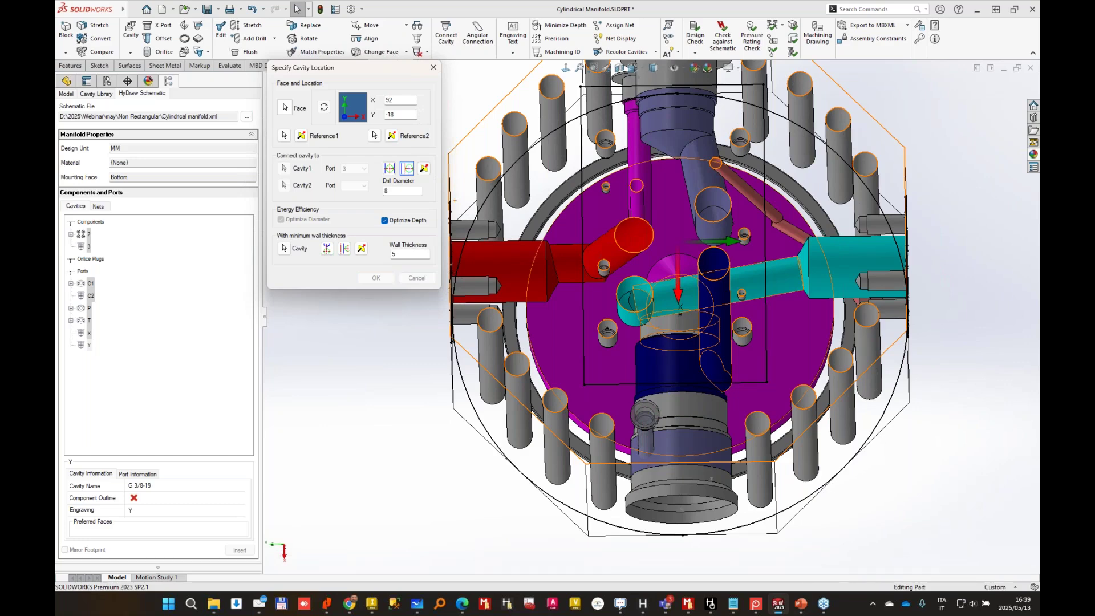
Switch to the HyDraw CAD circuit, inspect orifice 4 on port 3 of the T-19A cartridge, and return to SOLIDWORKS.
left_click(786, 609)
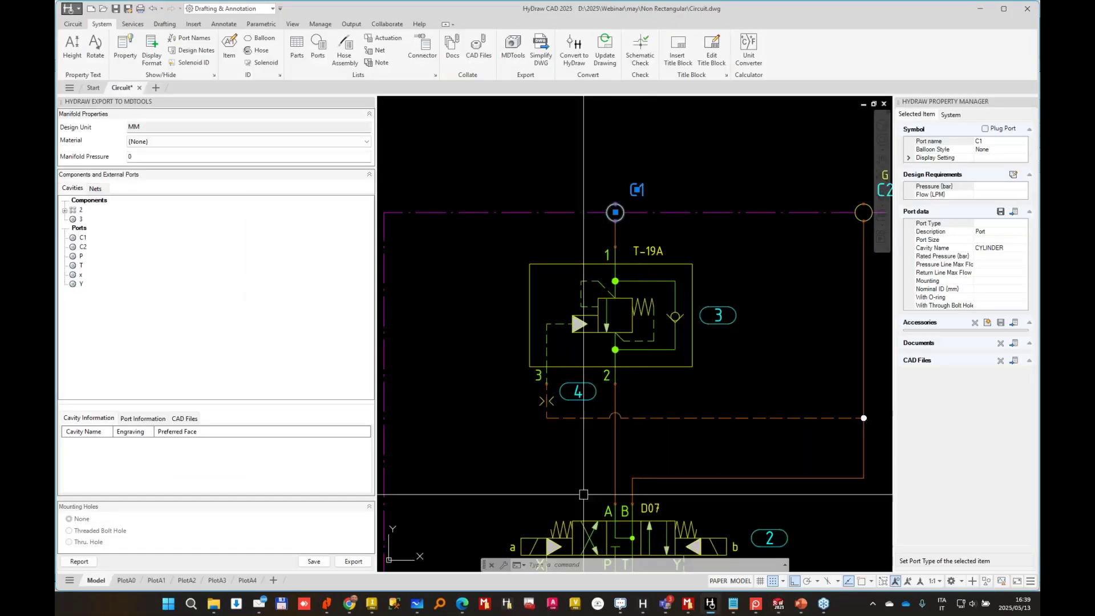
scroll(553, 386, "up", 2)
left_click(548, 413)
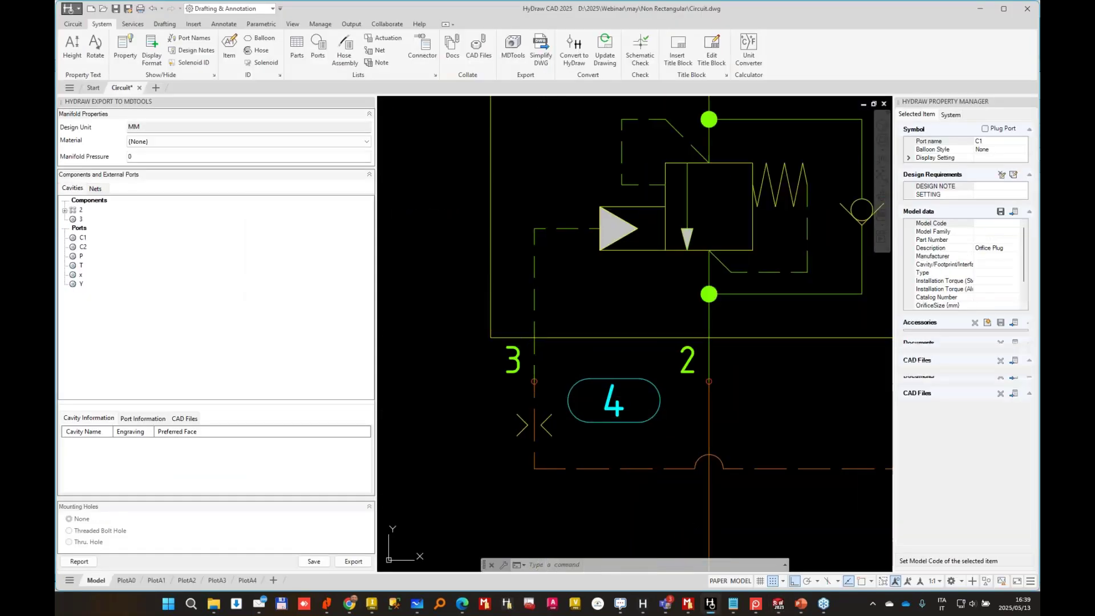
left_click(982, 9)
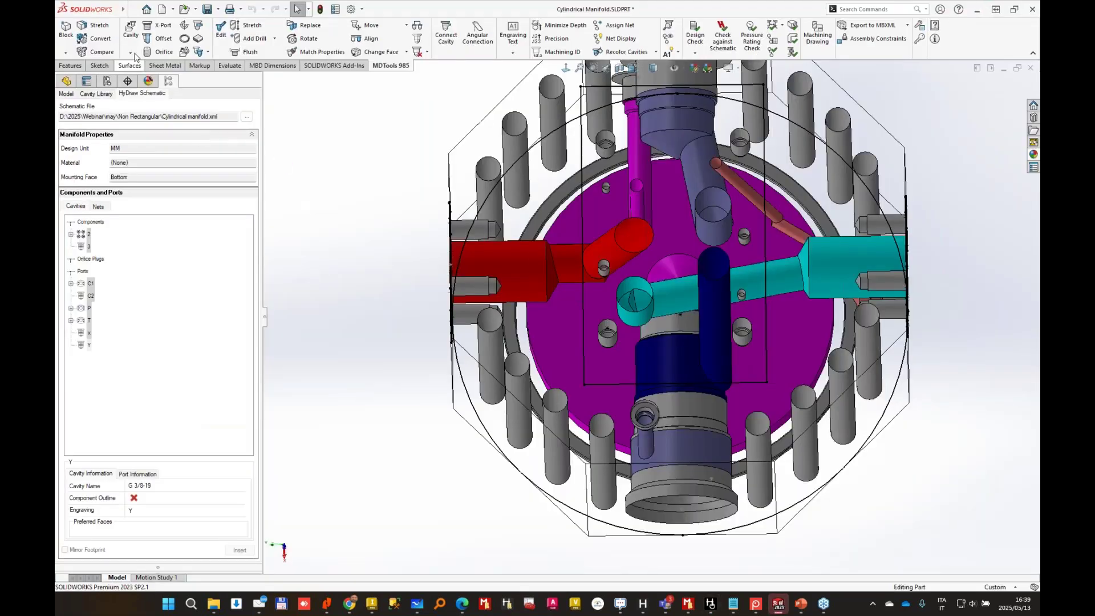
Insert an XG14 construction port with an 11 mm drill on the flat side face holding the lower cartridge, at X -27, Y -21, with optimized depth.
left_click(164, 28)
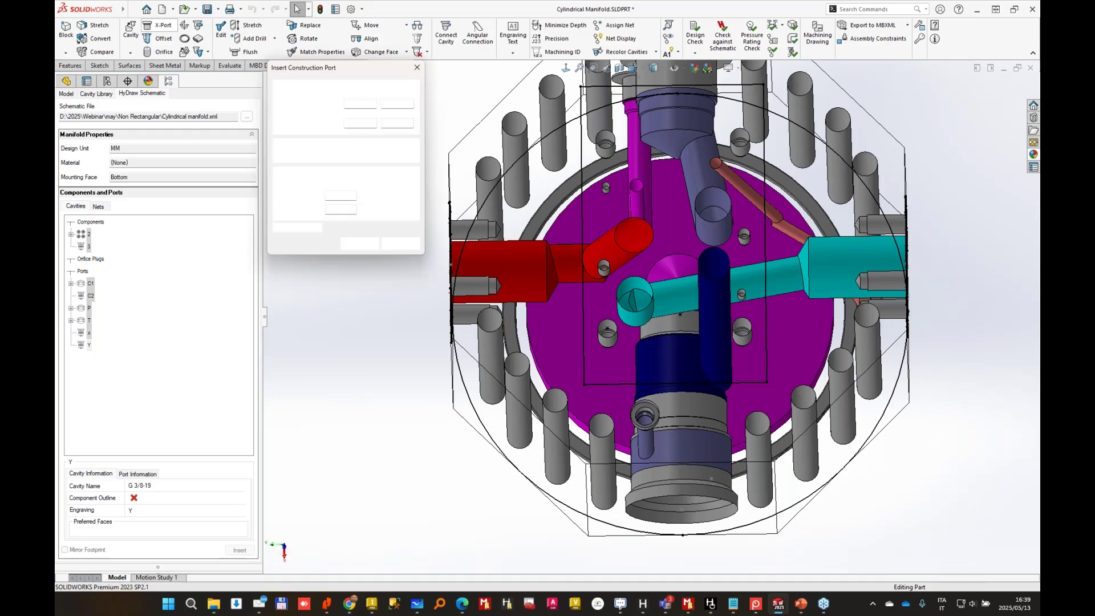
left_click(383, 181)
left_click(348, 217)
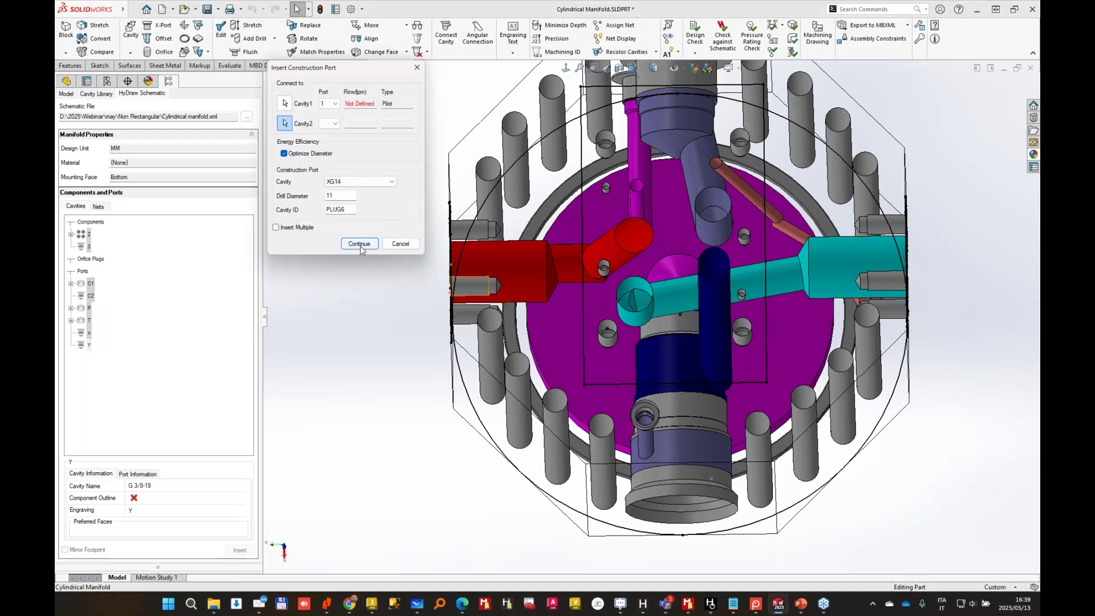
left_click(359, 244)
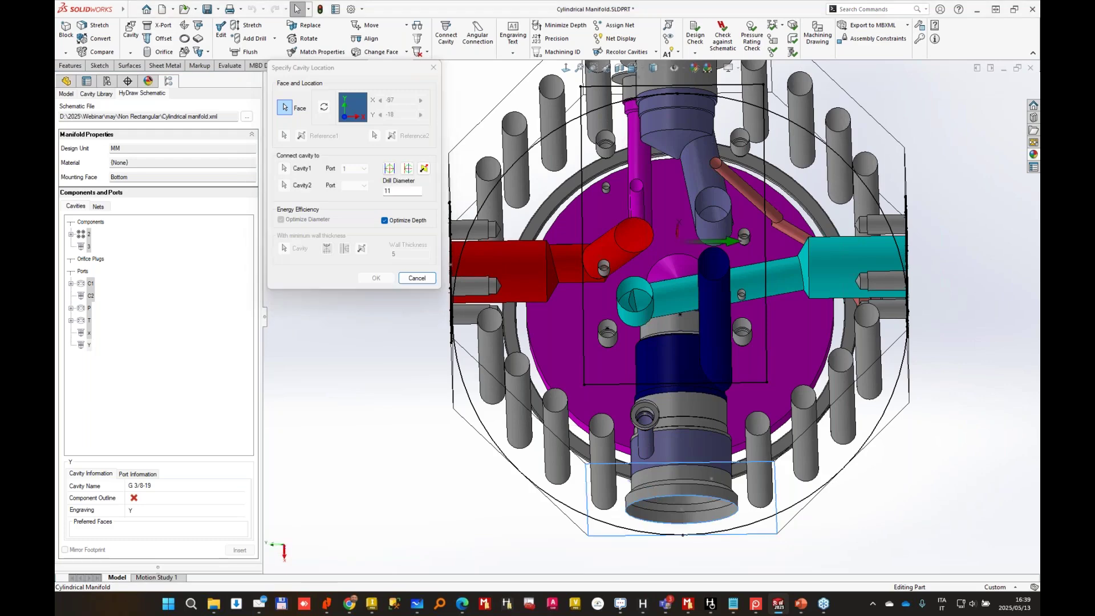
left_click(710, 459)
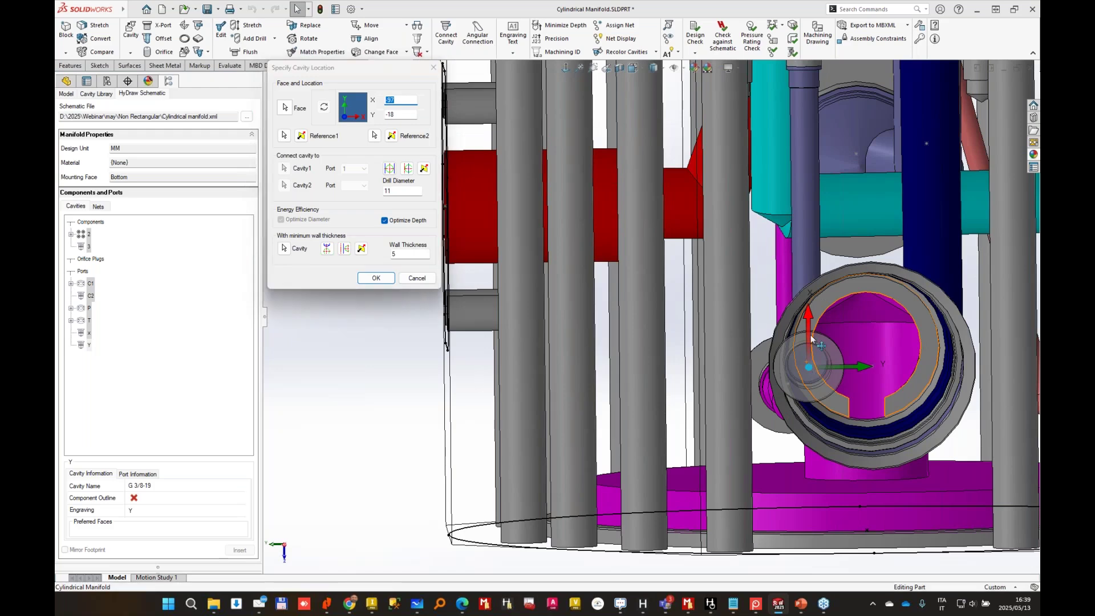
left_click_drag(810, 366, 795, 120)
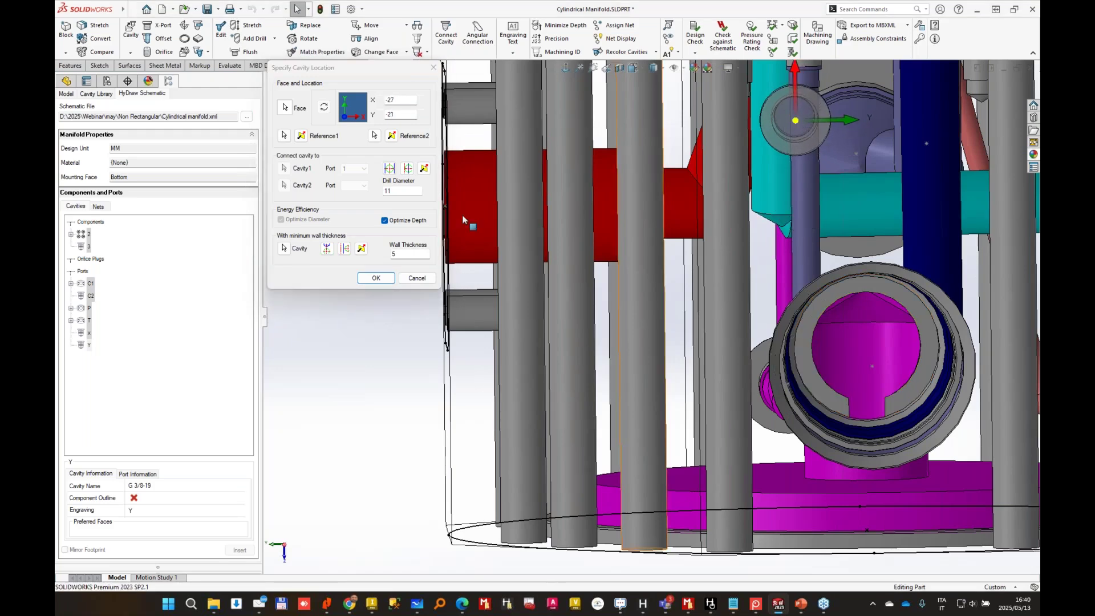
left_click(376, 278)
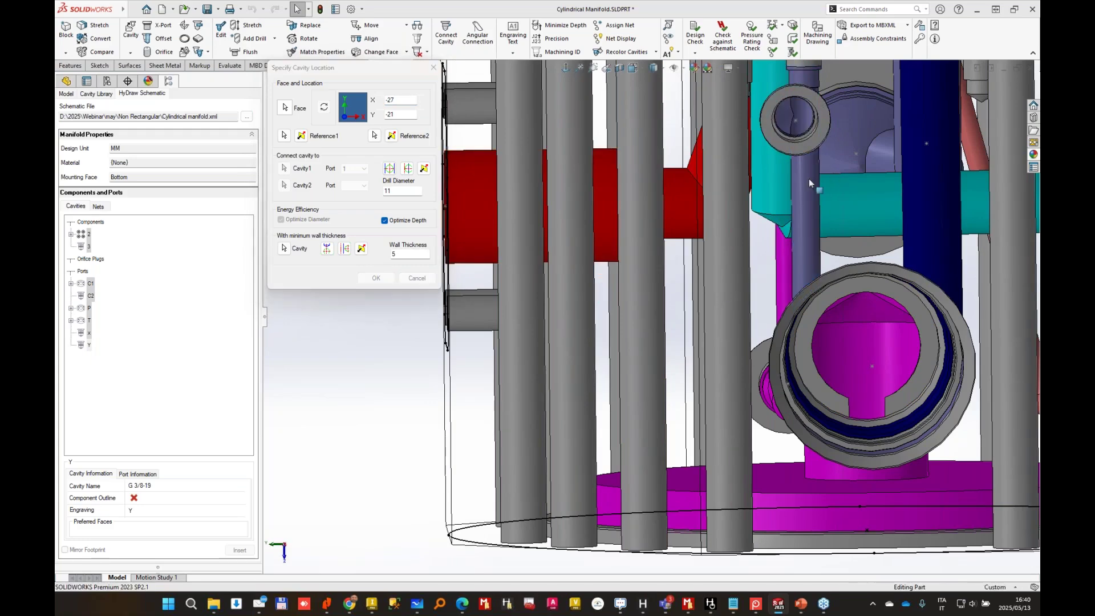
Stretch the XG14 construction port's 11 mm drill to a depth of 35 mm.
middle_click_drag(807, 179, 680, 331)
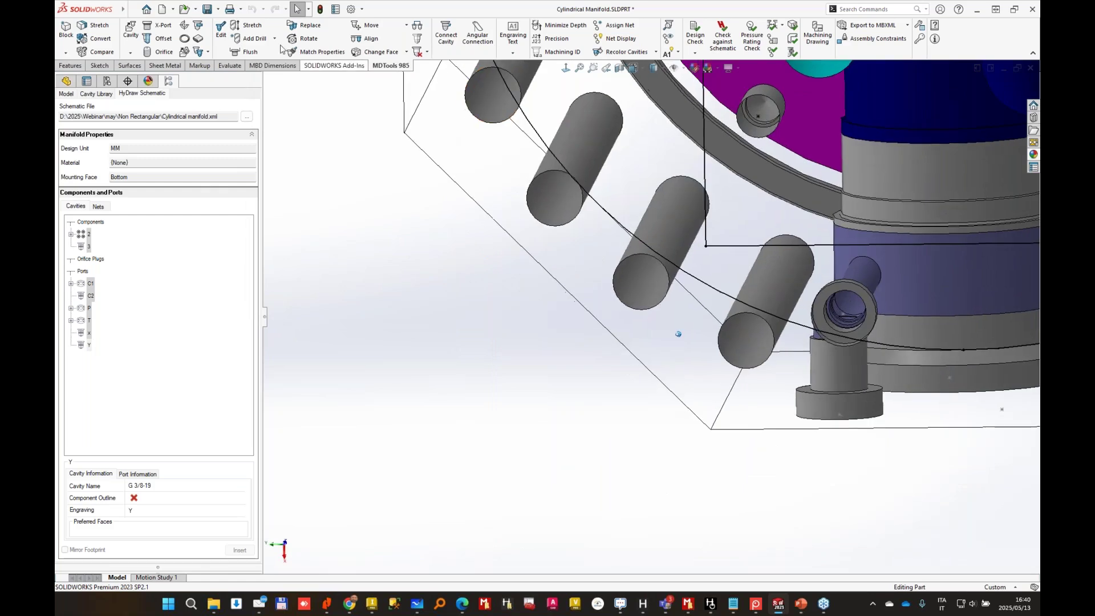
left_click(252, 25)
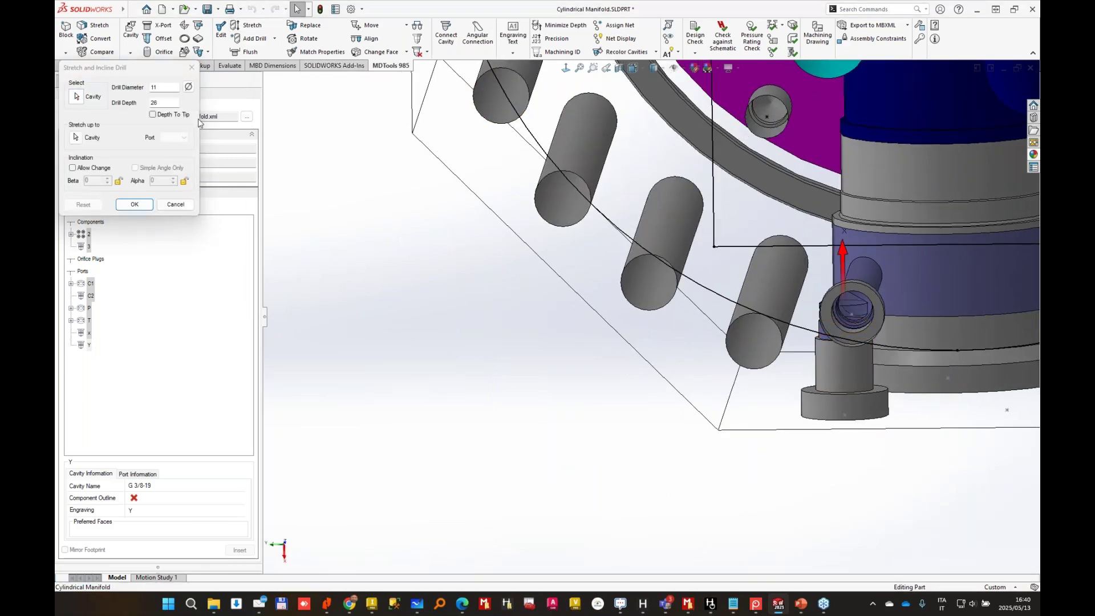
type("5")
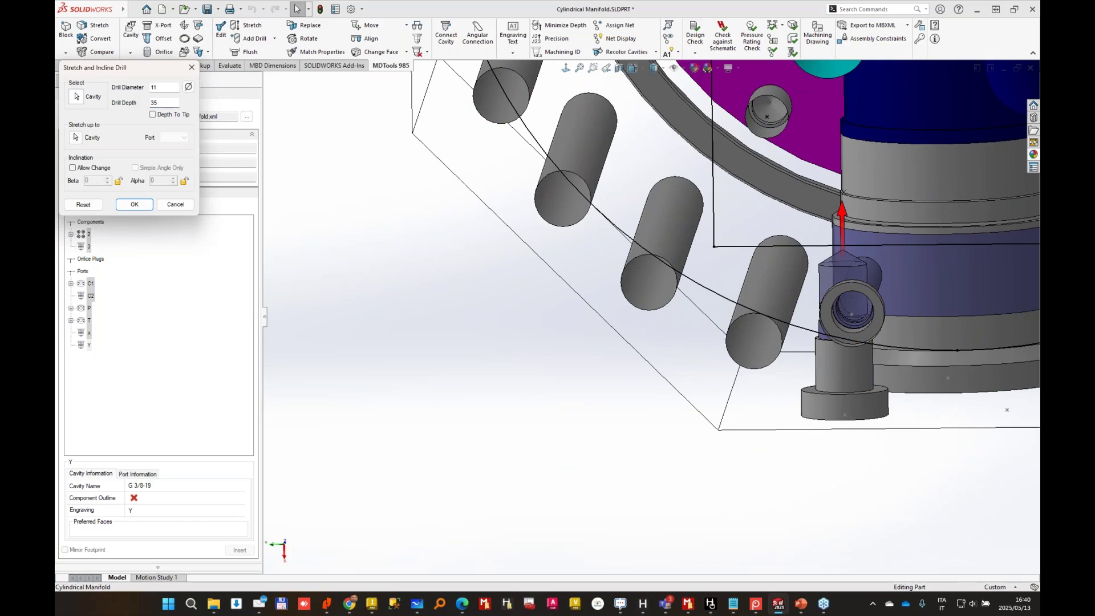
key("Return")
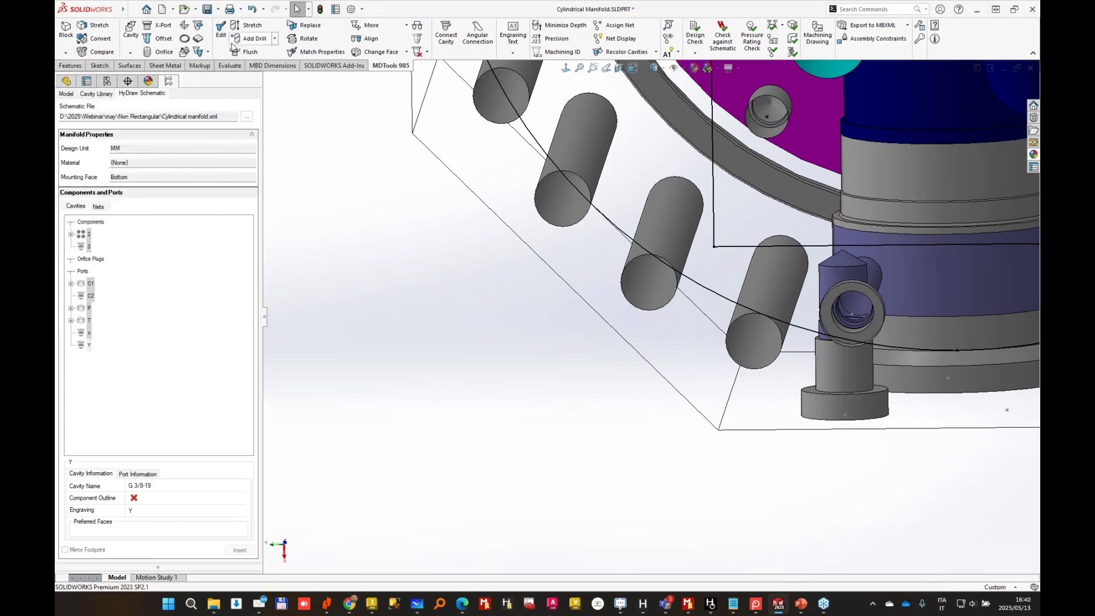
Choose the M8x1.25 footprint from the Orifice Plugs library for an orifice plug merged with the XG14 construction port.
left_click(161, 52)
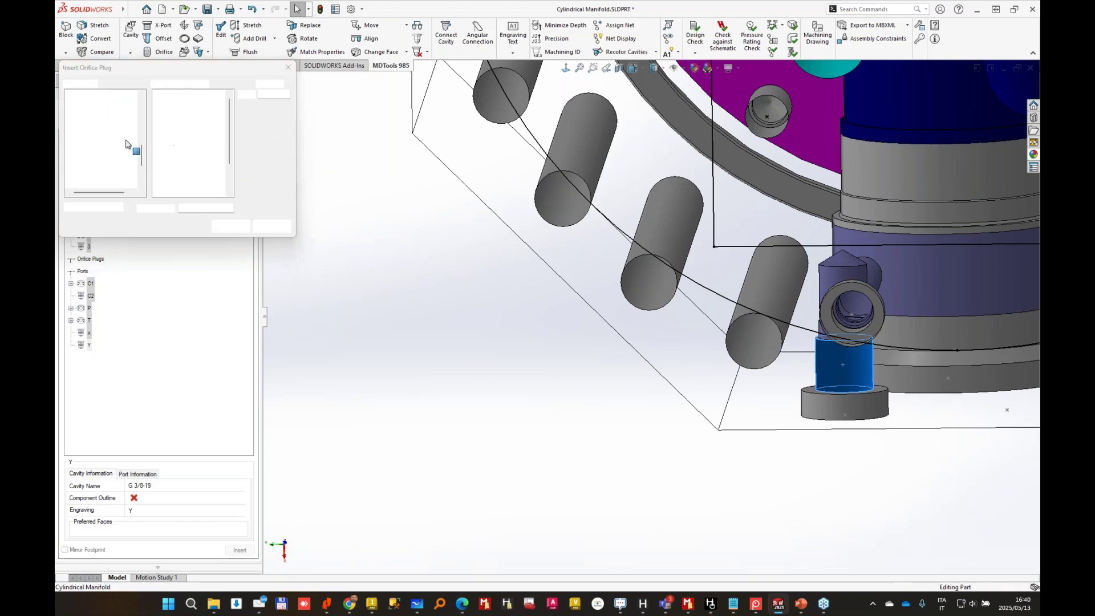
left_click(166, 133)
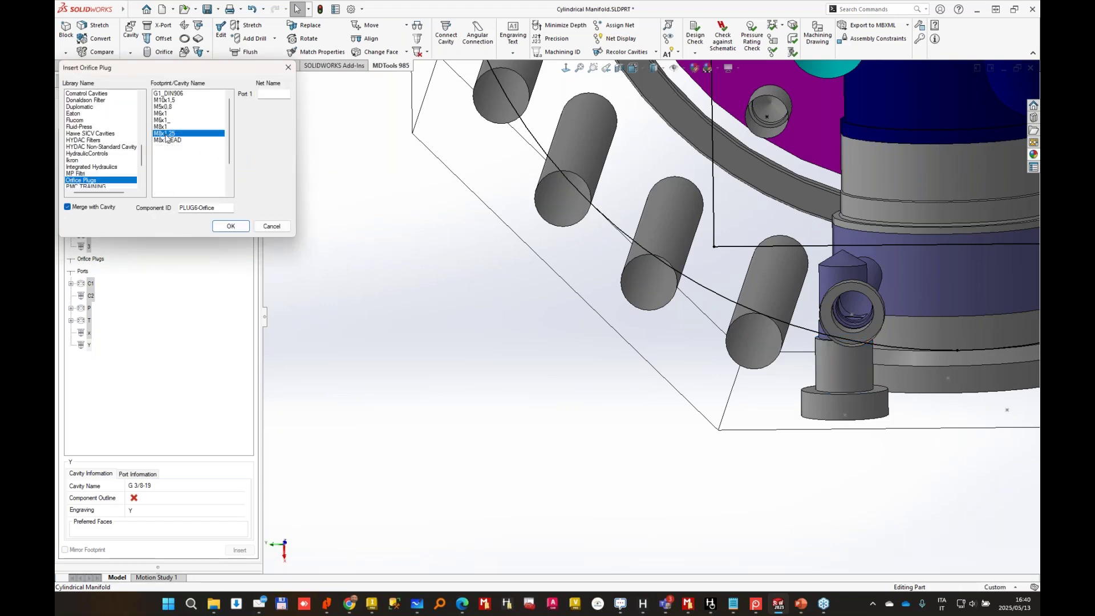
Insert the M8x1.25 orifice plug from the Orifice Plugs library as PLUG6-Orifice, merged with the cavity.
left_click(224, 228)
left_click(188, 180)
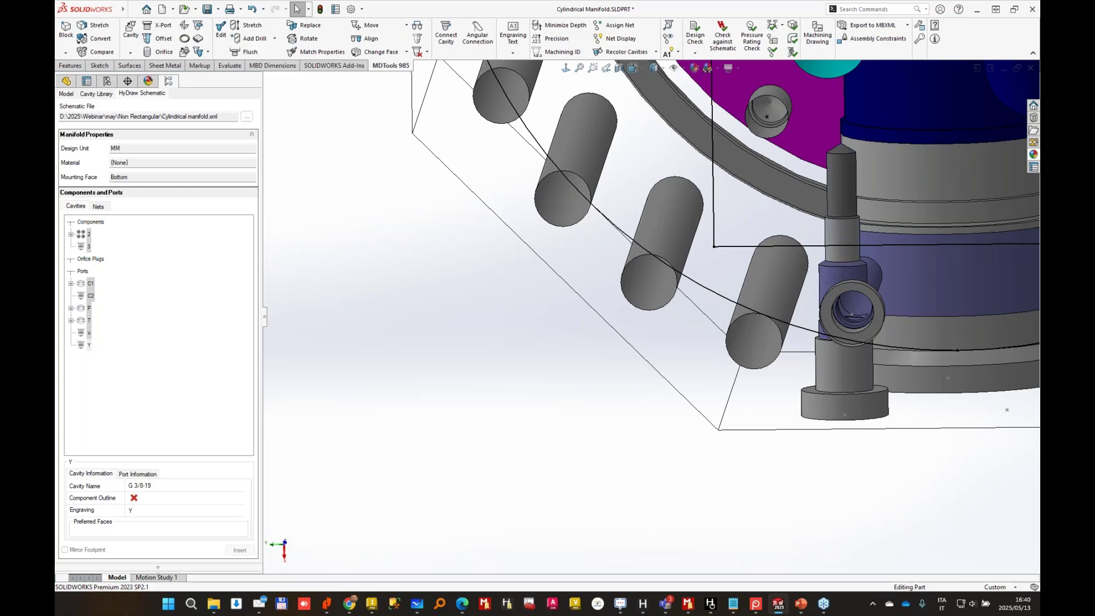
scroll(838, 217, "up", 2)
mouse_move(837, 219)
middle_mouse_down()
mouse_move(875, 218)
mouse_move(838, 214)
middle_mouse_up()
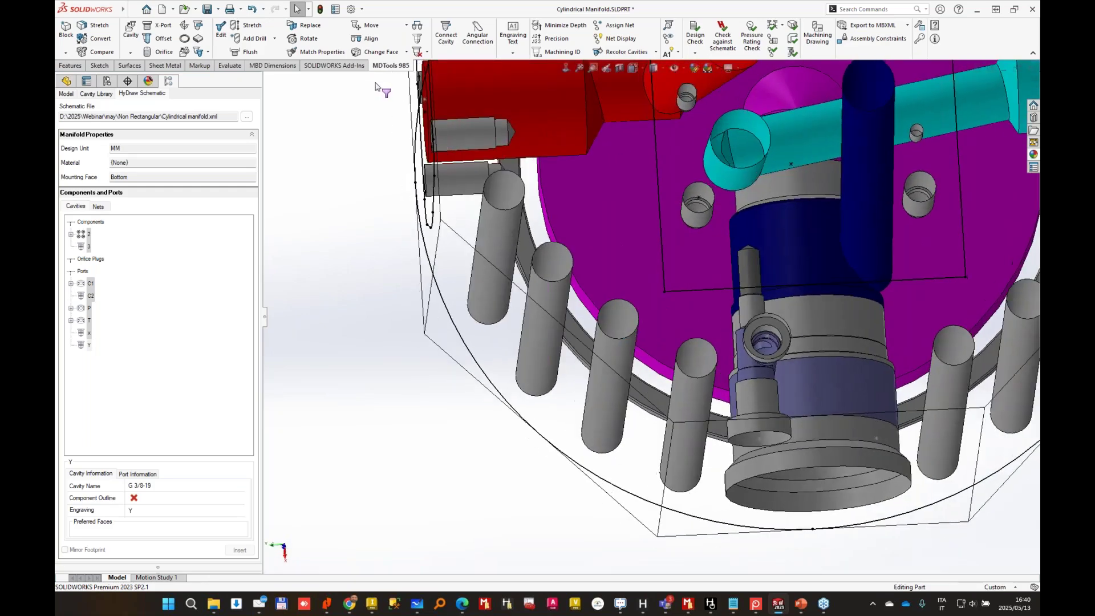
Stretch the orifice plug's drill to the violet C2 passage, allowing inclination, with 6 mm diameter, 144 mm depth, Beta 16 and Alpha 270.
left_click(251, 26)
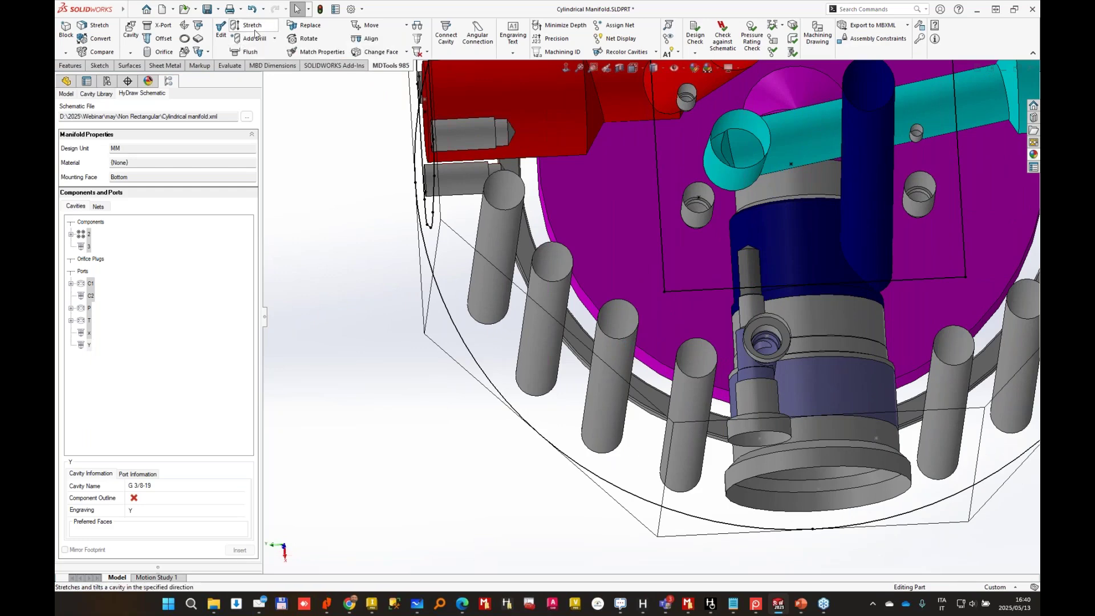
left_click(751, 263)
scroll(770, 258, "up", 2)
left_click(76, 137)
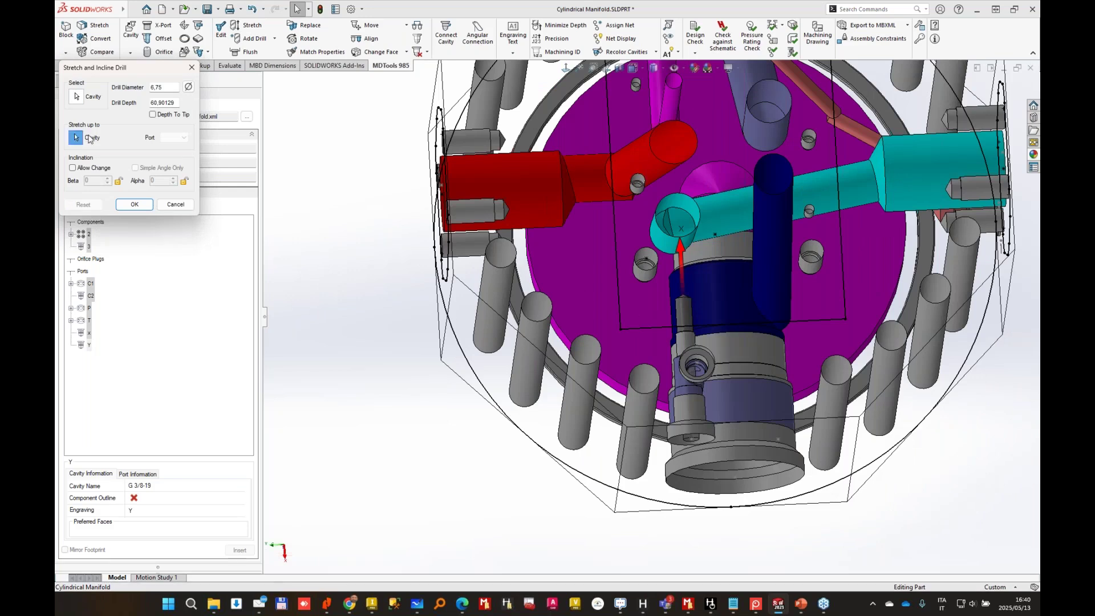
left_click(863, 138)
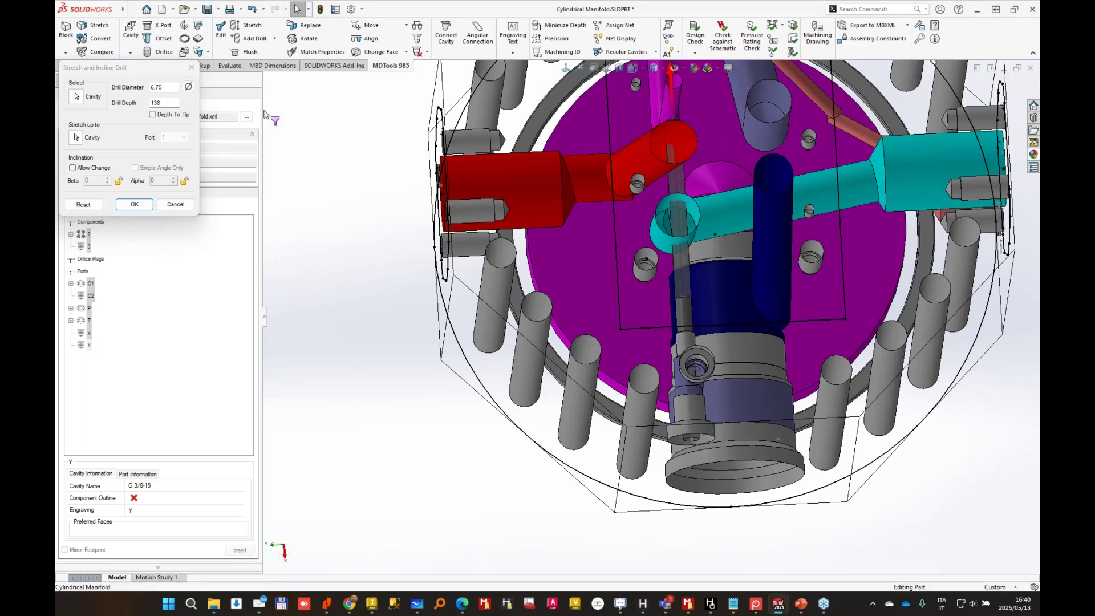
left_click(73, 169)
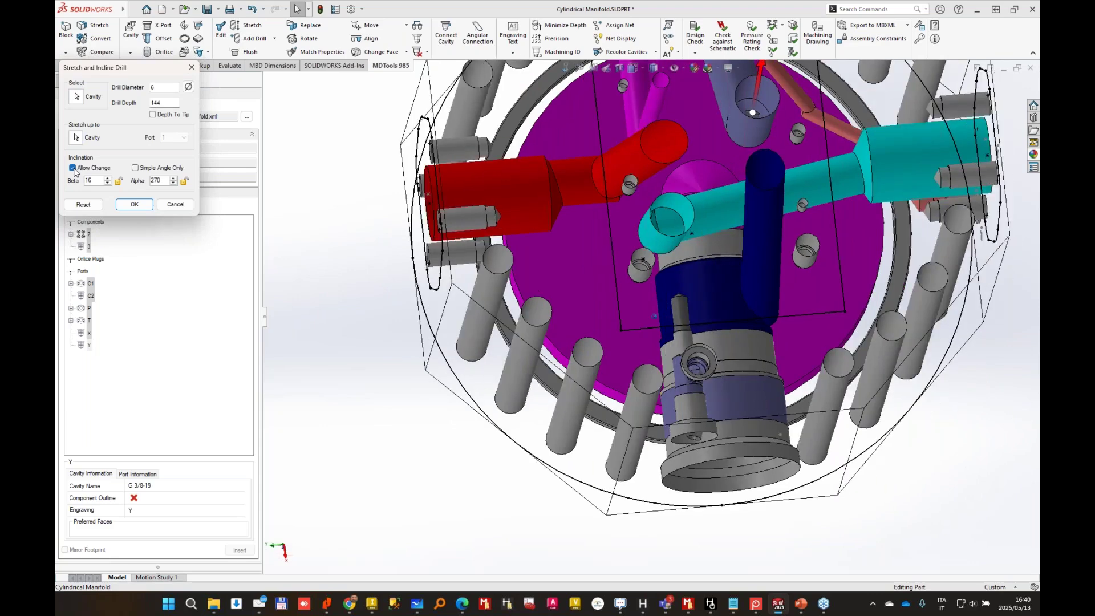
left_click(135, 205)
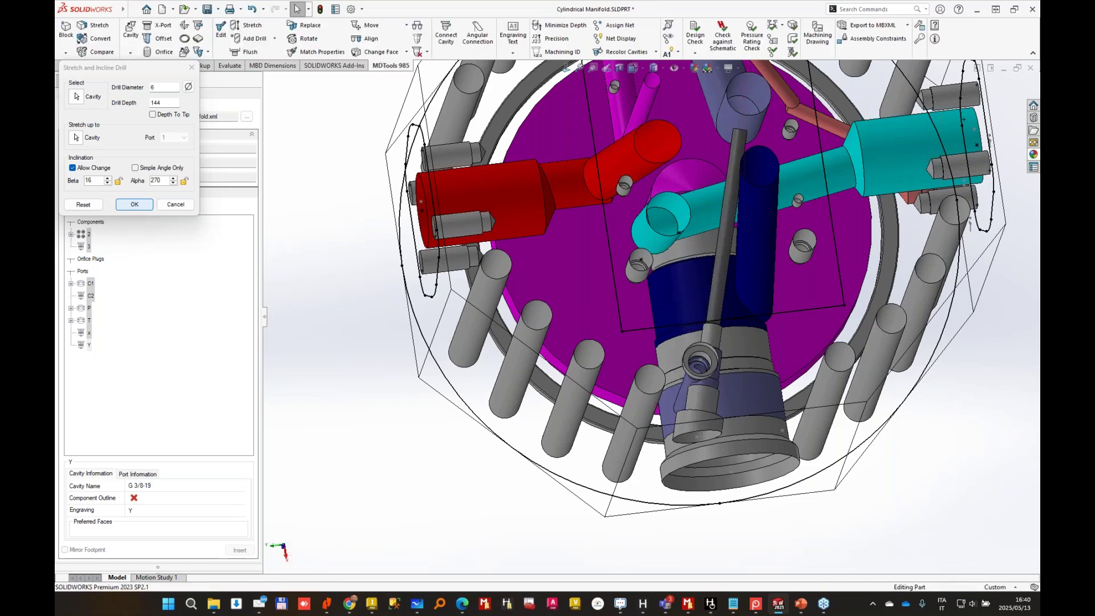
Move the orifice plug cavity along its face to Y -26.
left_click(370, 25)
left_click(754, 346)
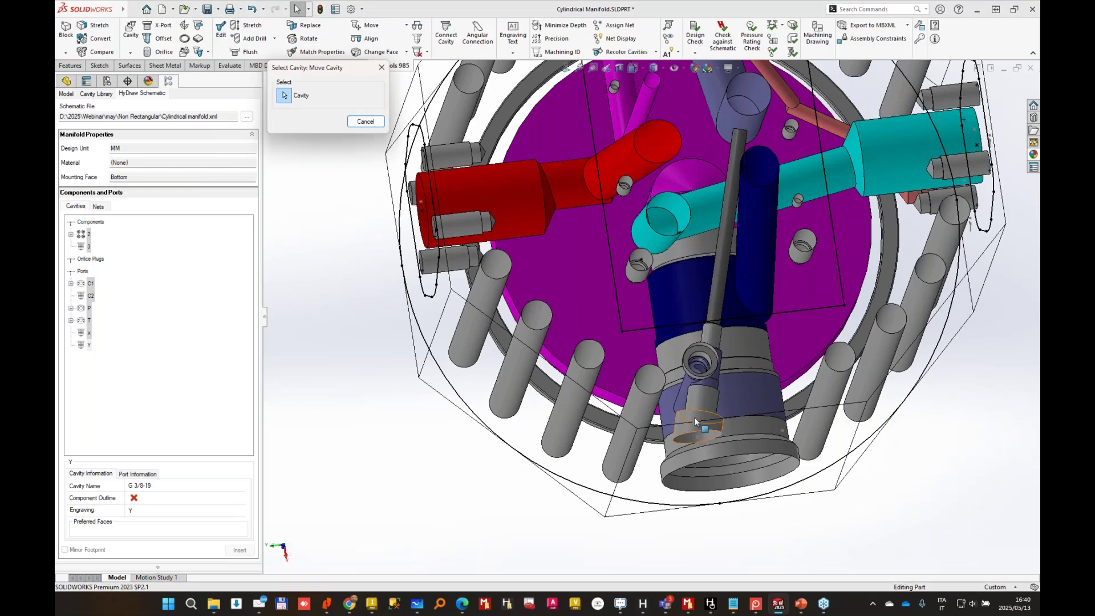
left_click(365, 119)
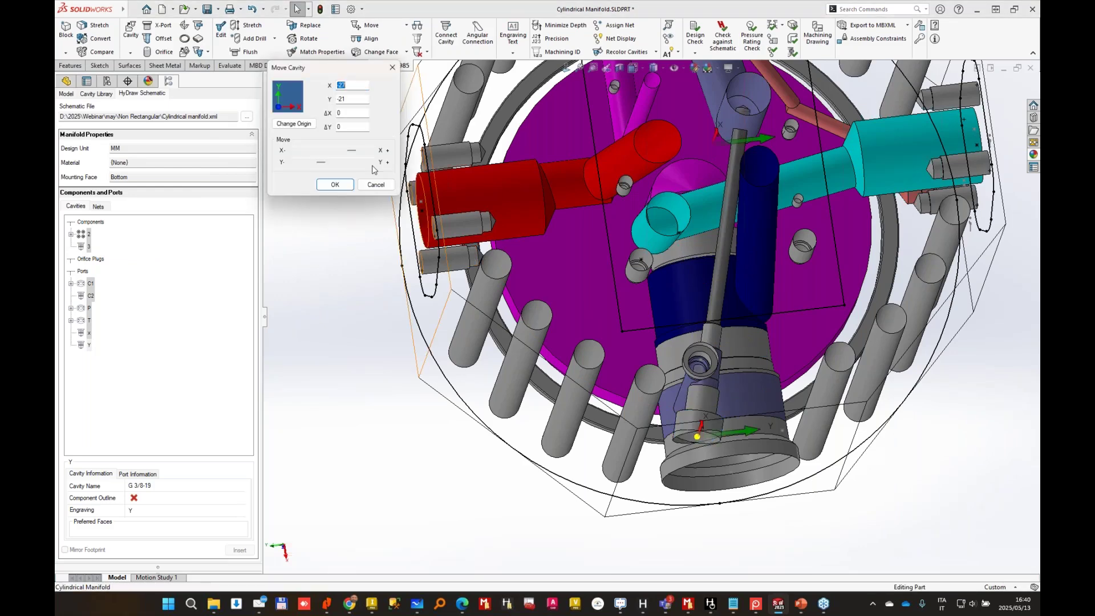
left_click(295, 163)
left_click(295, 162)
left_click(295, 162)
left_click(295, 162)
left_click(295, 162)
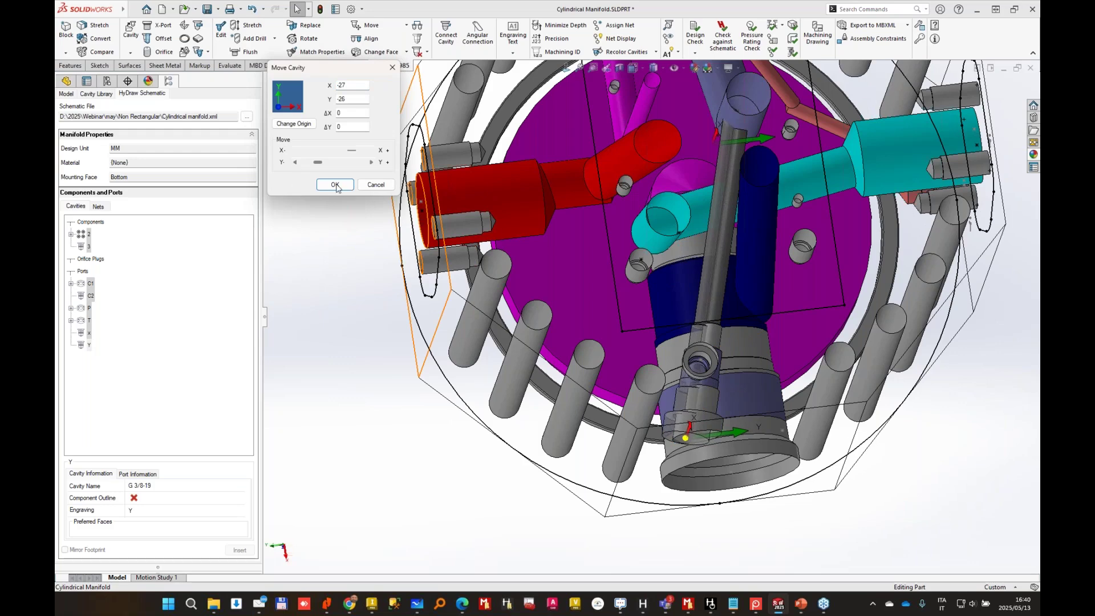
left_click(335, 185)
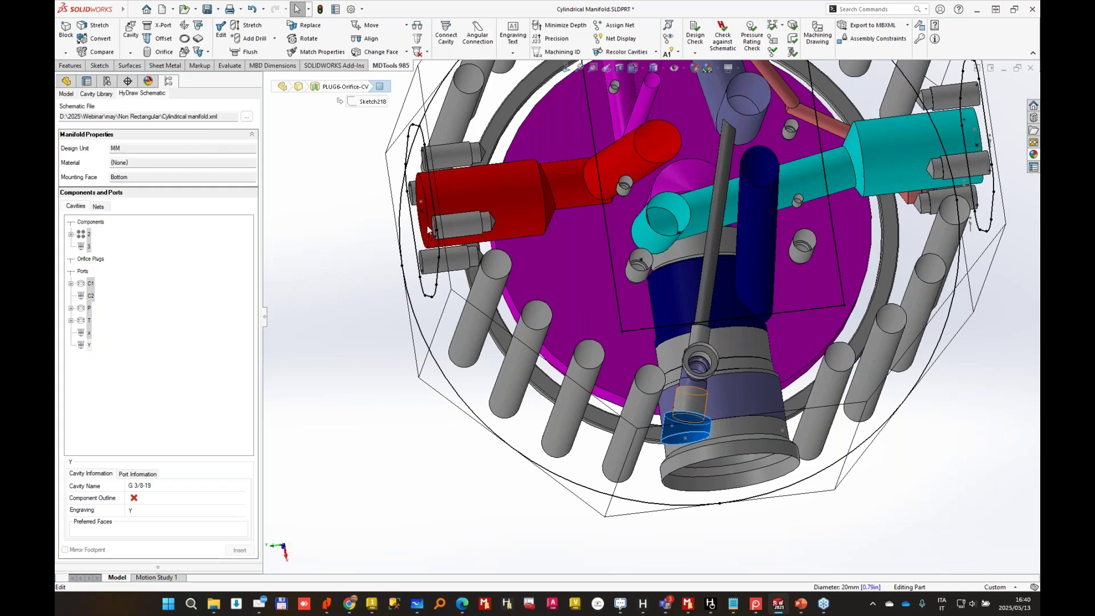
Edit the PLUG6-Orifice cavity and set the depth of its 20 mm diameter step 0 to 15 mm.
left_click(221, 31)
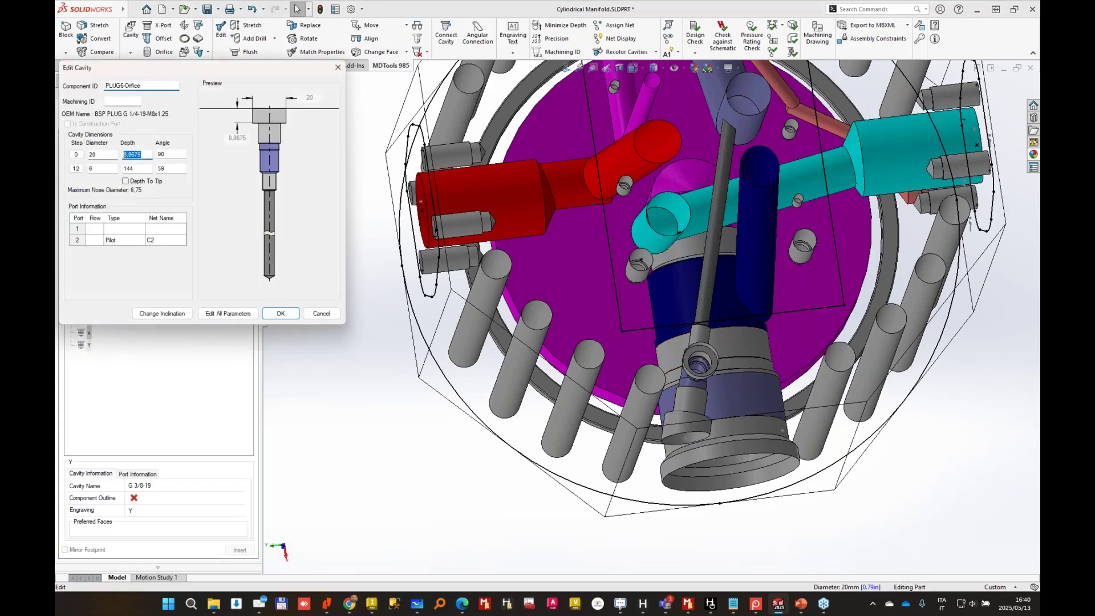
type("15")
key("Tab")
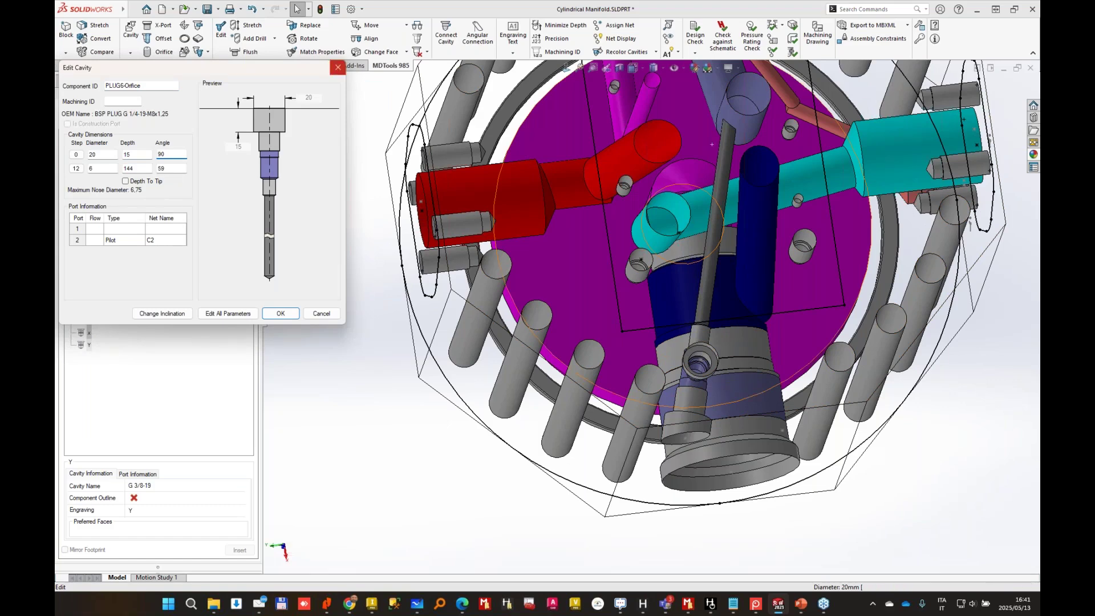
left_click(338, 68)
Move the PLUG5-Port cavity beside the orifice plug to X 87, Y -15.
middle_click_drag(881, 496, 701, 344)
left_click(764, 366)
left_click(835, 330)
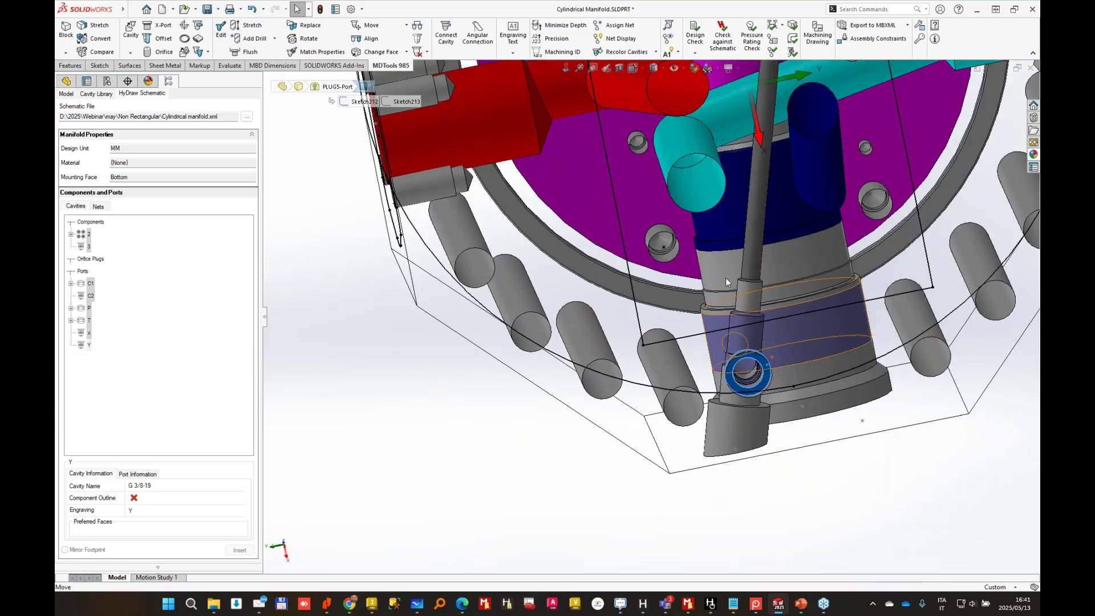
left_click(371, 162)
left_click(372, 163)
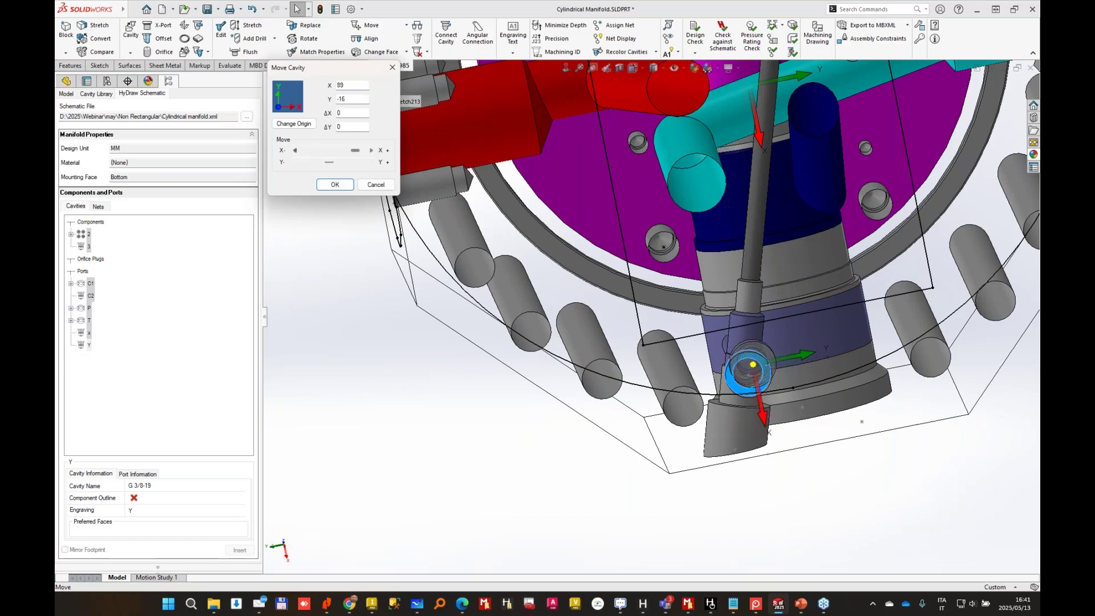
left_click(295, 151)
left_click(372, 163)
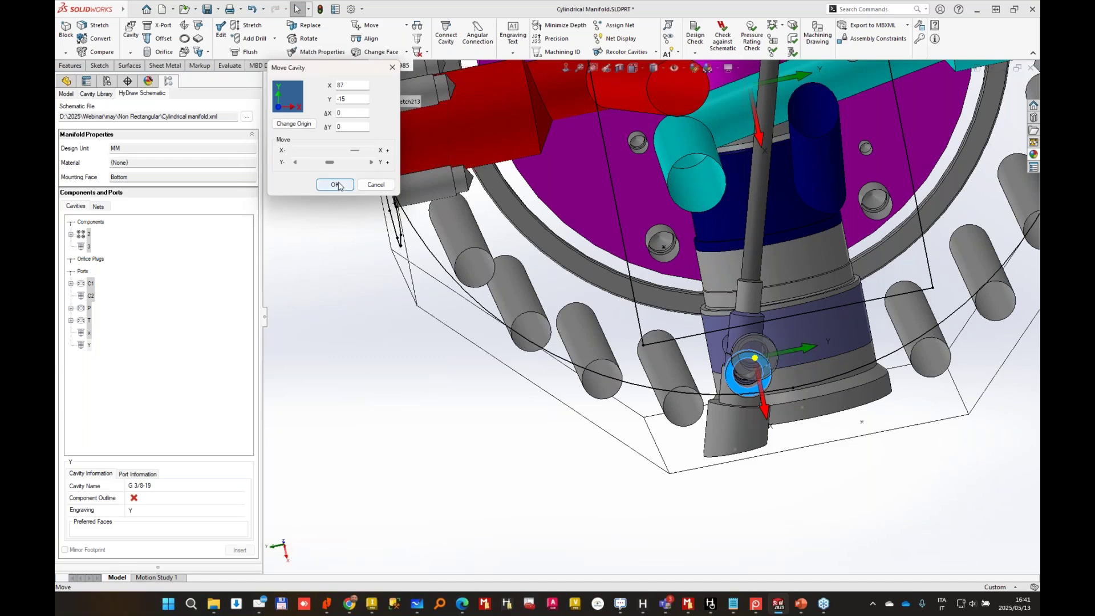
left_click(344, 185)
Start a new sketch on the flat octagonal end face of the manifold block.
middle_click_drag(705, 330, 799, 331)
scroll(740, 314, "up", 4)
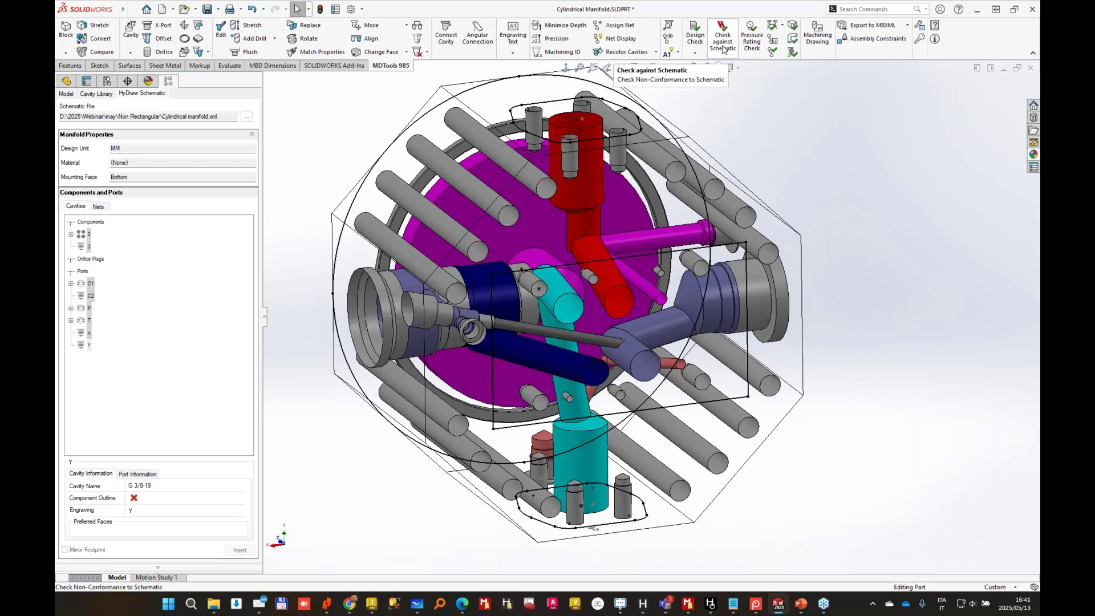
middle_click_drag(742, 115, 571, 165)
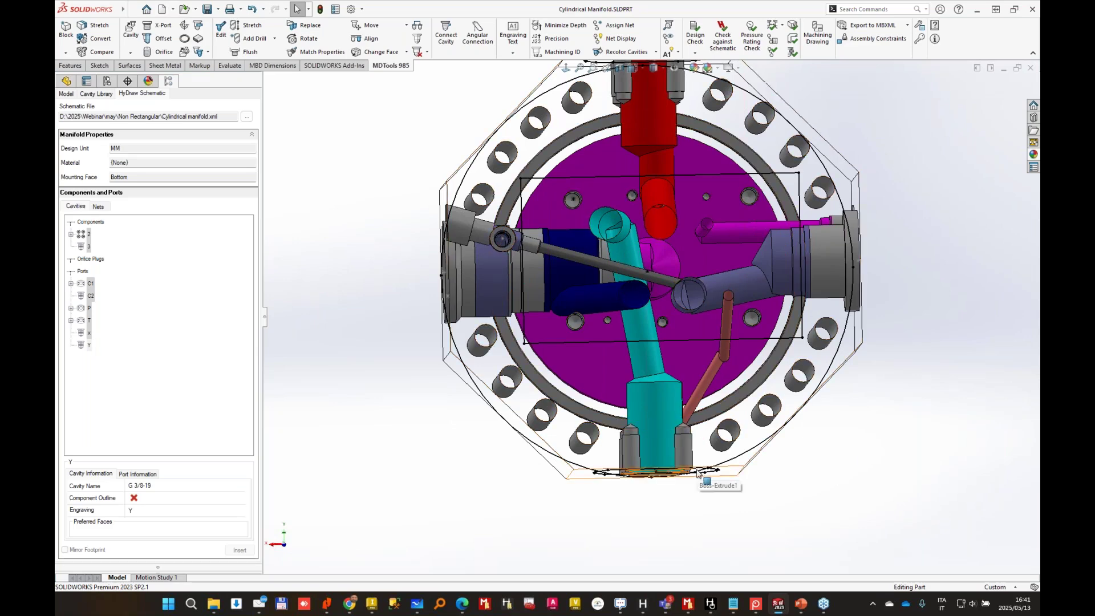
scroll(697, 469, "down", 2)
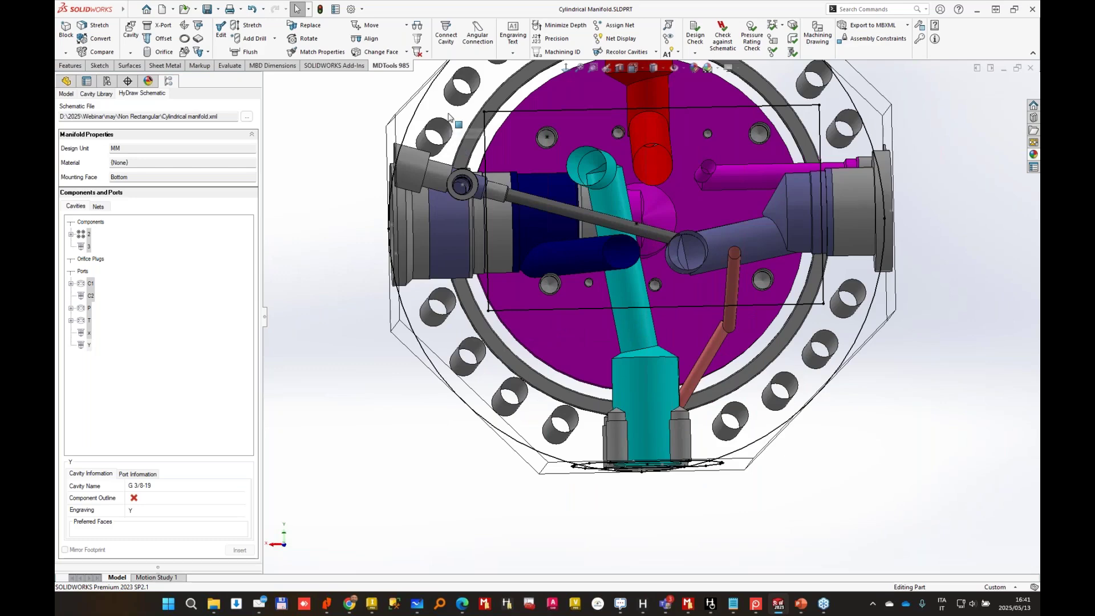
scroll(449, 117, "up", 2)
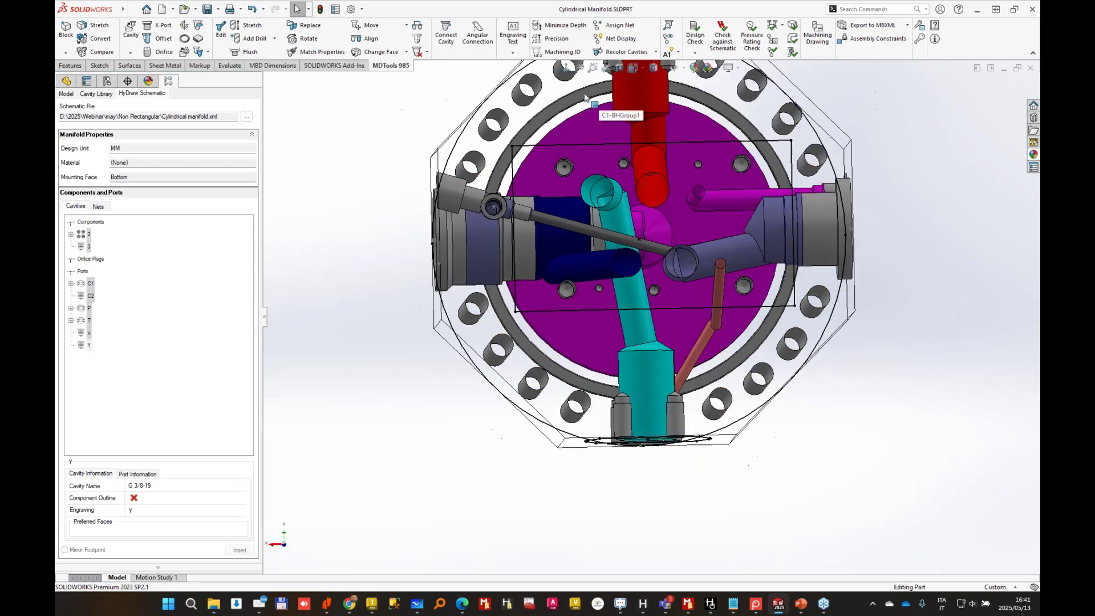
left_click(100, 66)
left_click(70, 31)
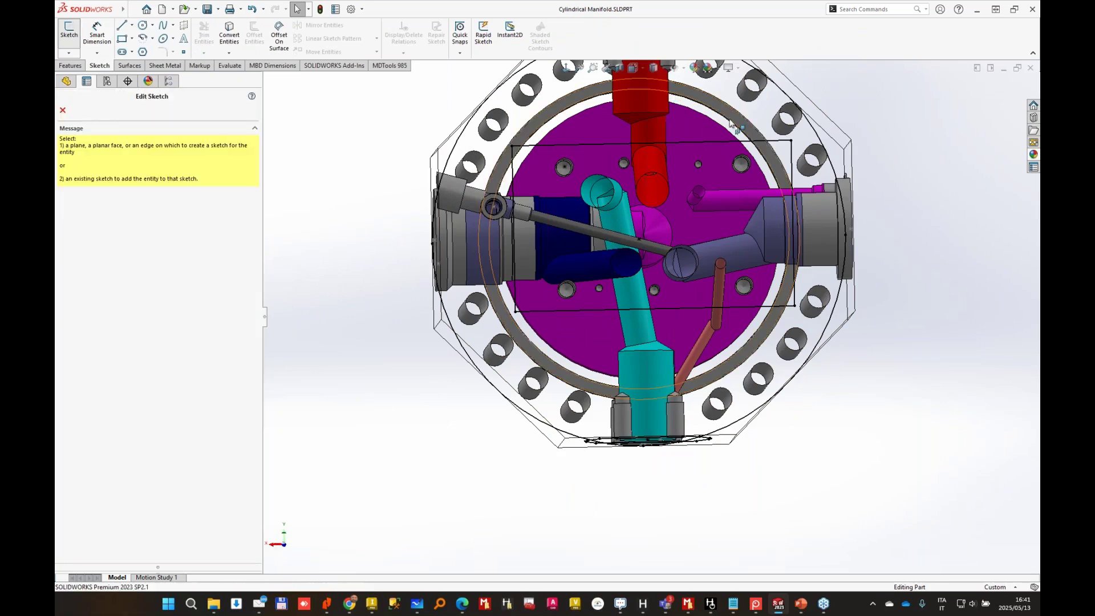
left_click(721, 119)
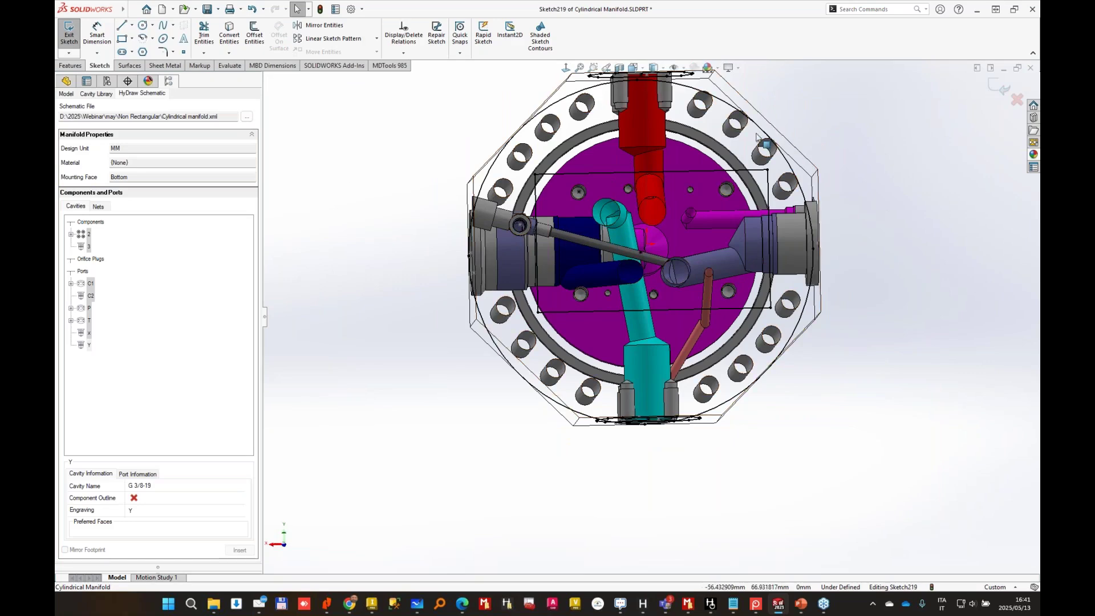
Sketch a circle about 260 mm in diameter that partly overlaps the manifold outline.
left_click(143, 53)
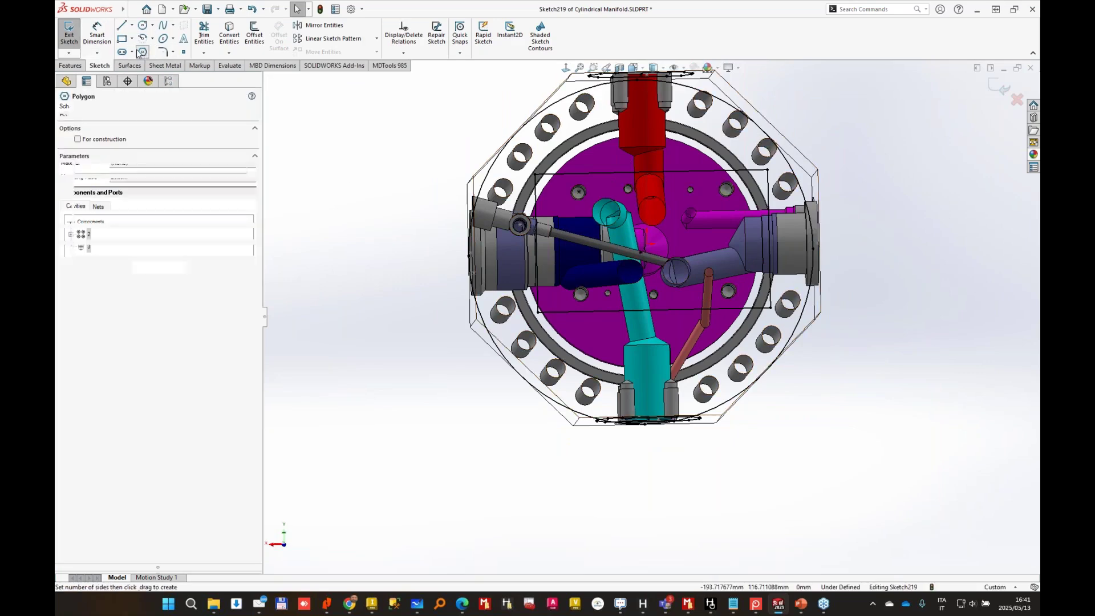
left_click(893, 332)
left_click(889, 143)
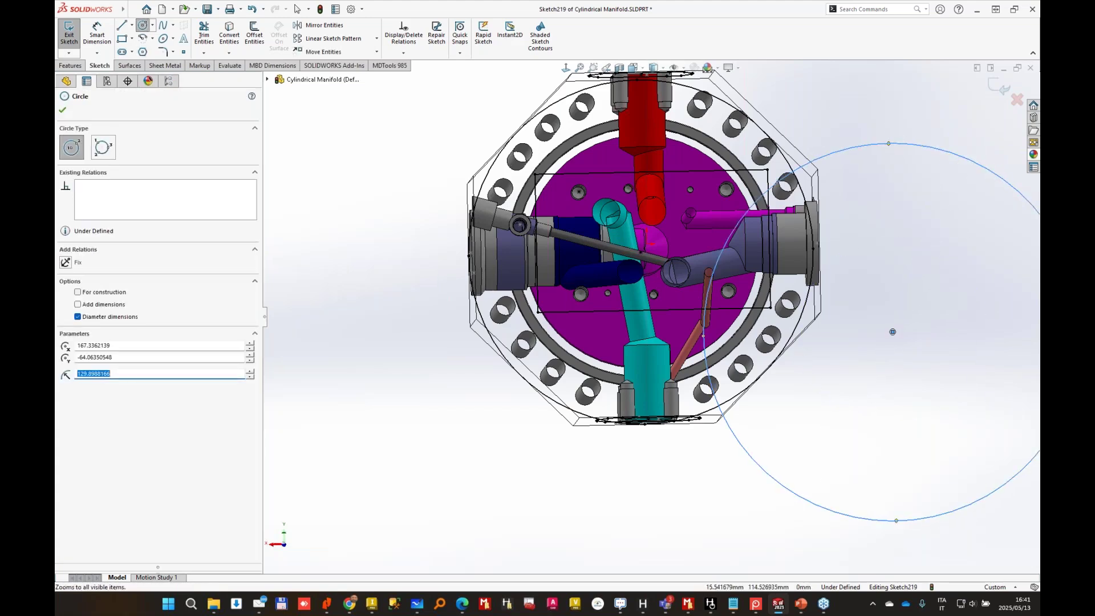
key("Escape")
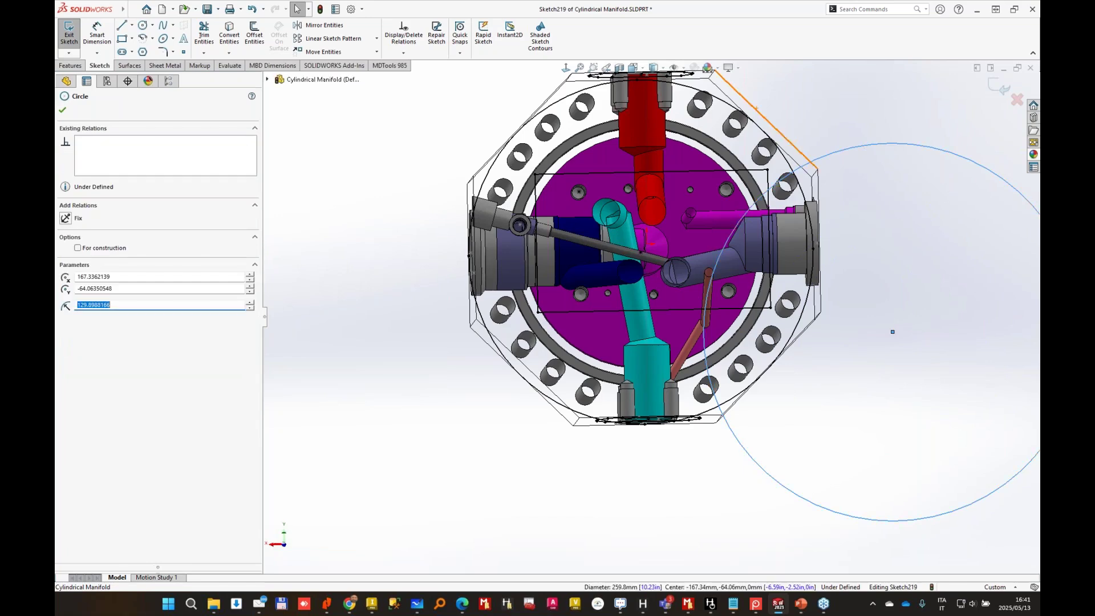
Add Tangent relations between the circle and three adjacent edges of the block's octagonal outline.
left_click(766, 121, "ctrl")
left_click(65, 276)
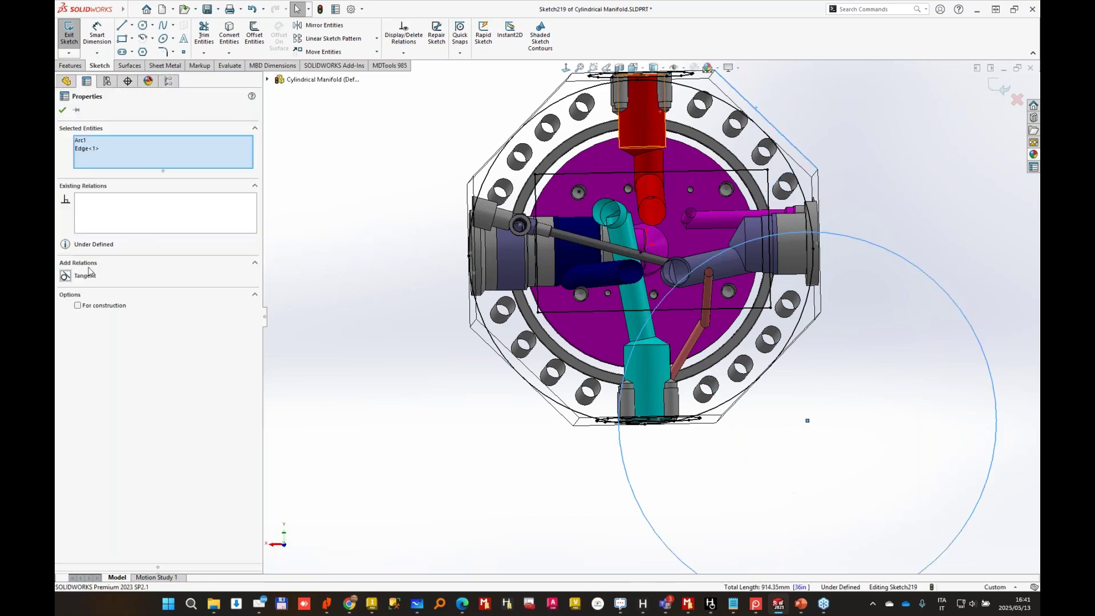
left_click(63, 112)
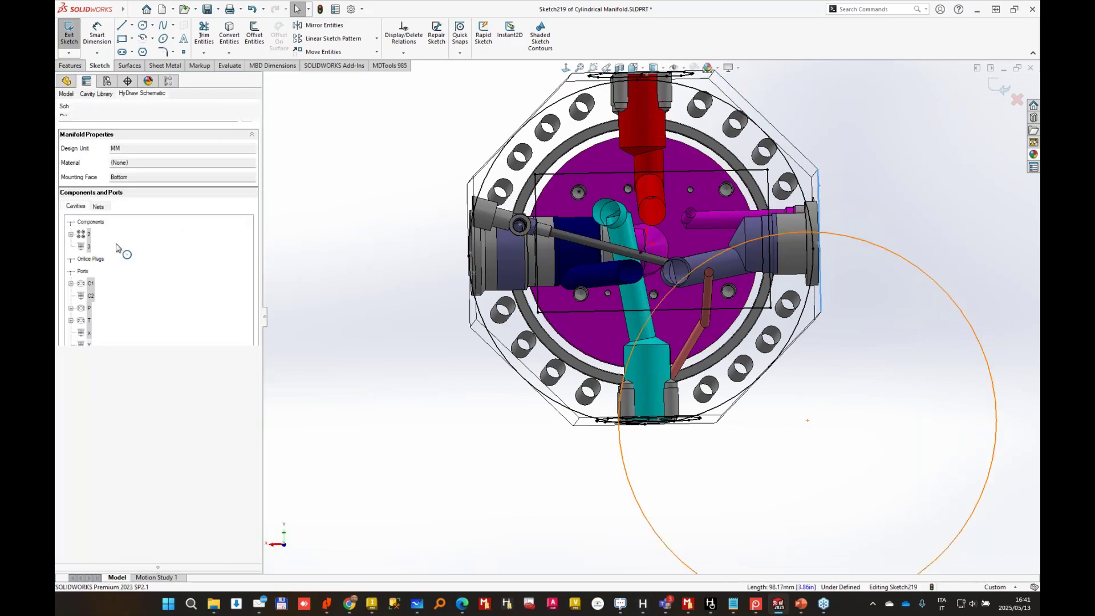
left_click(66, 276)
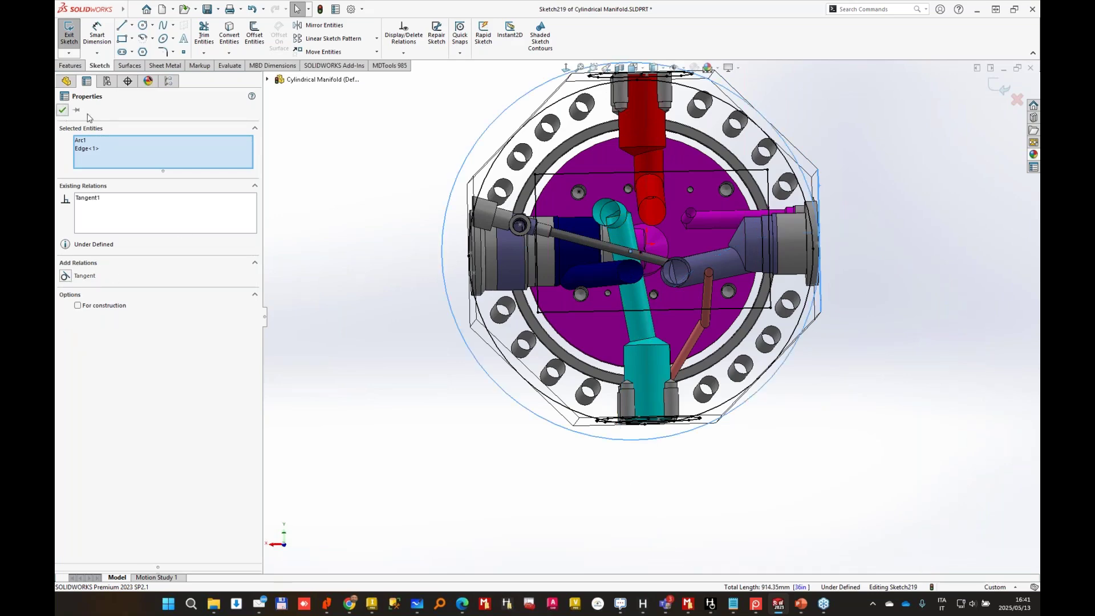
left_click(63, 110)
scroll(936, 362, "down", 3)
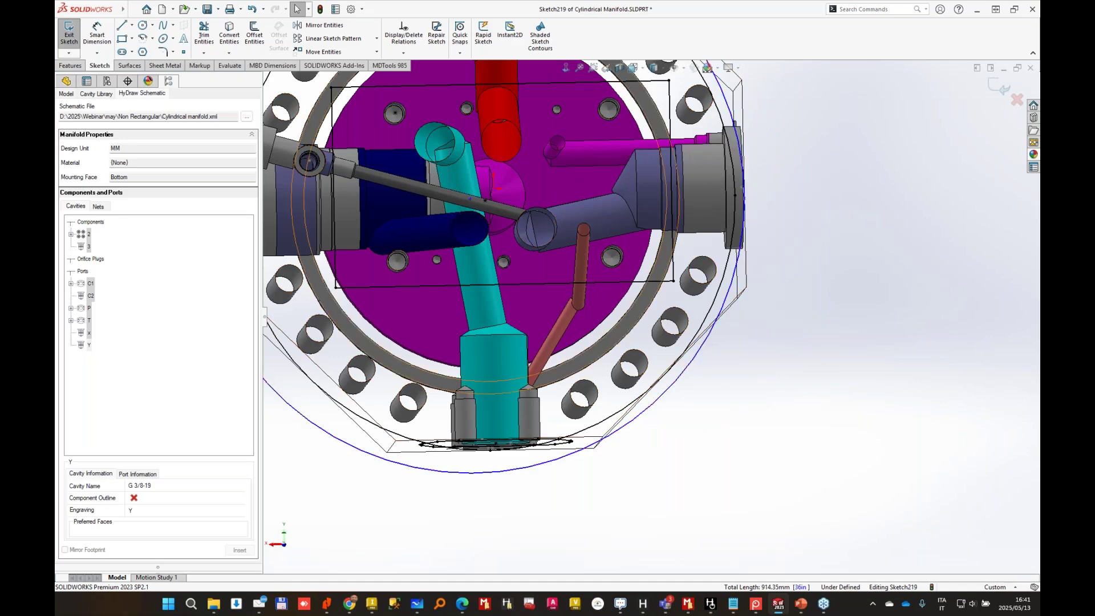
left_click(735, 302)
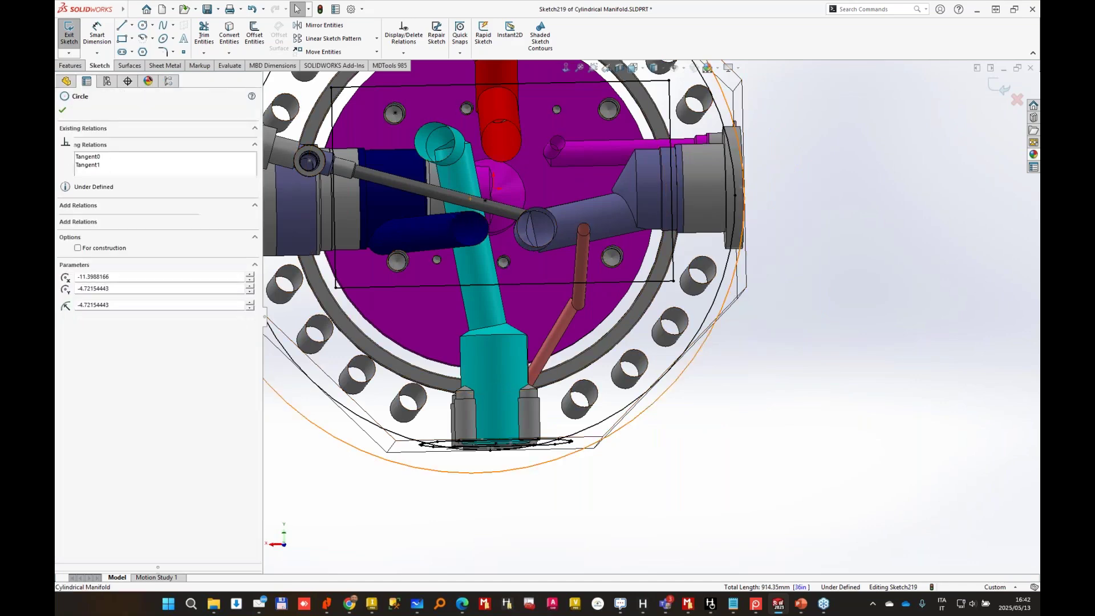
left_click(735, 302, "ctrl")
left_click(84, 277)
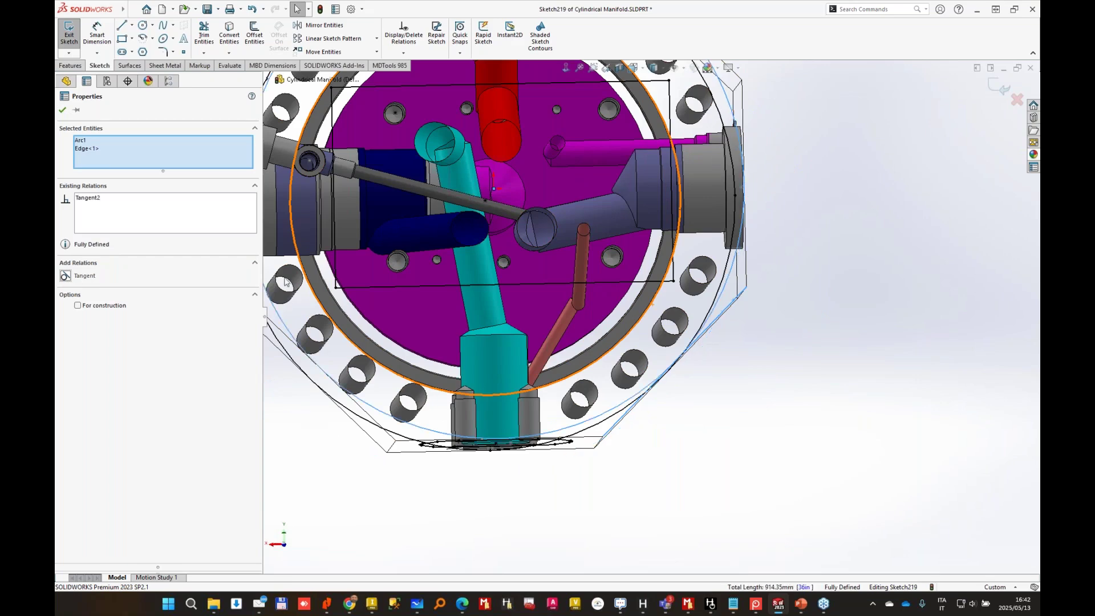
left_click(809, 293)
Sketch a larger circle with a radius of about 258 mm, centred on the origin, around the whole manifold.
scroll(809, 292, "up", 3)
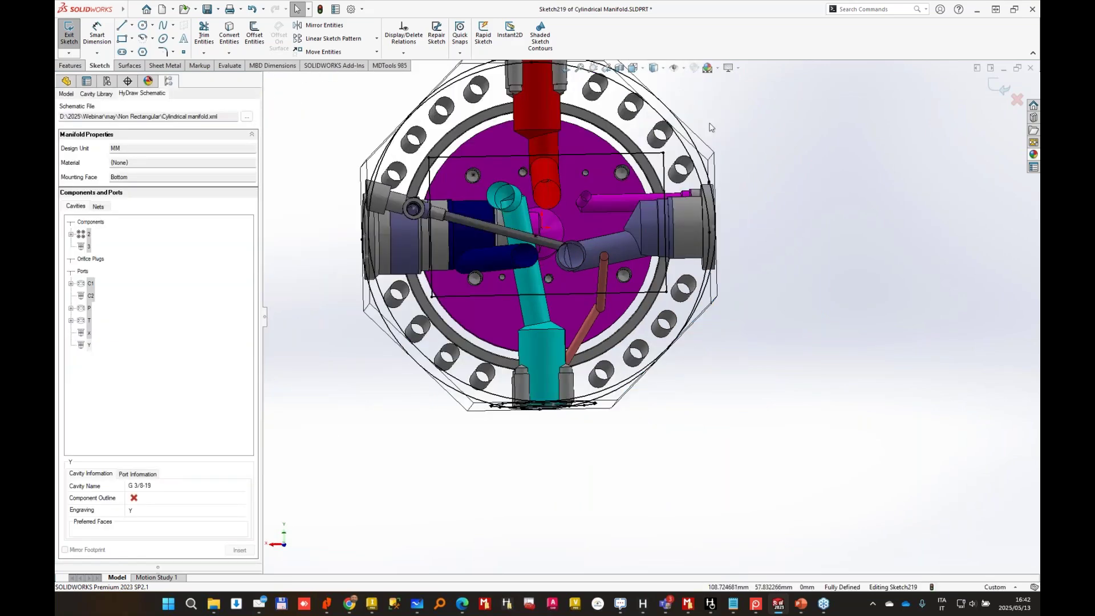
left_click(143, 26)
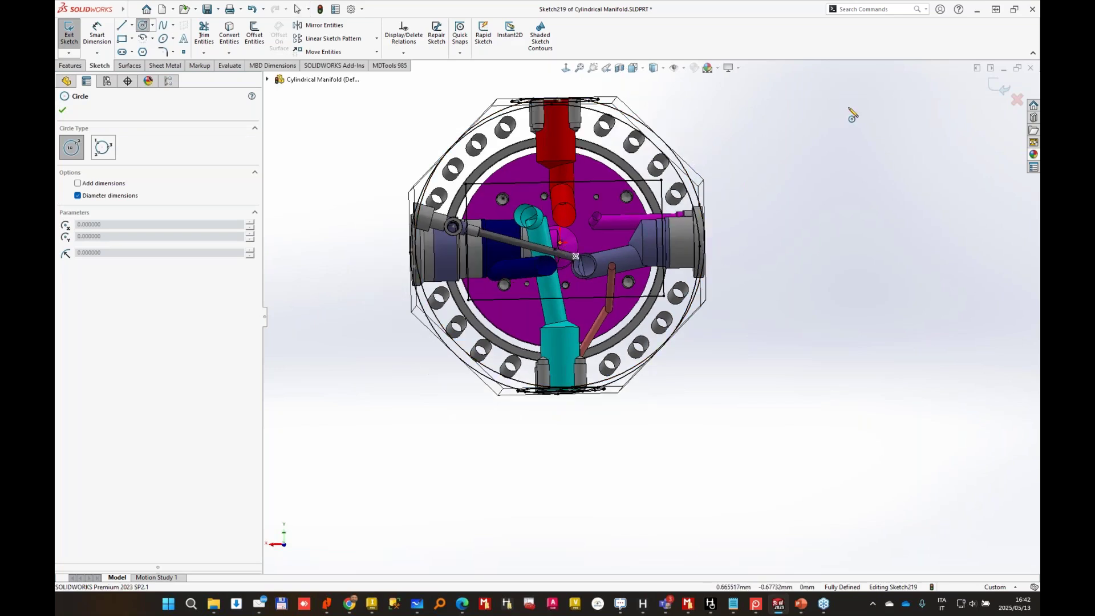
left_click(576, 256)
left_click(868, 178)
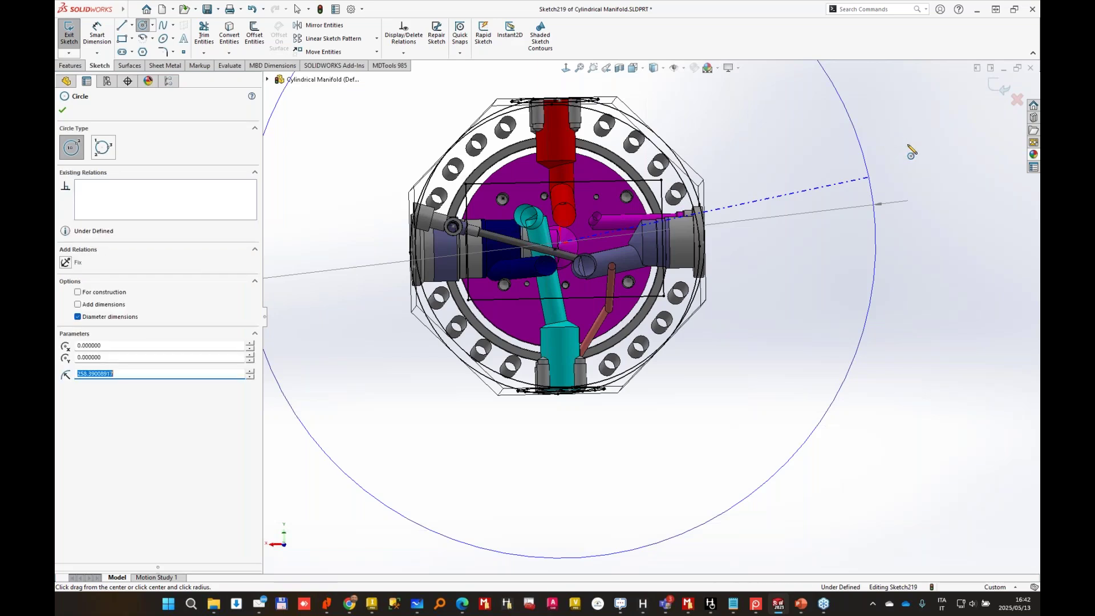
key("Escape")
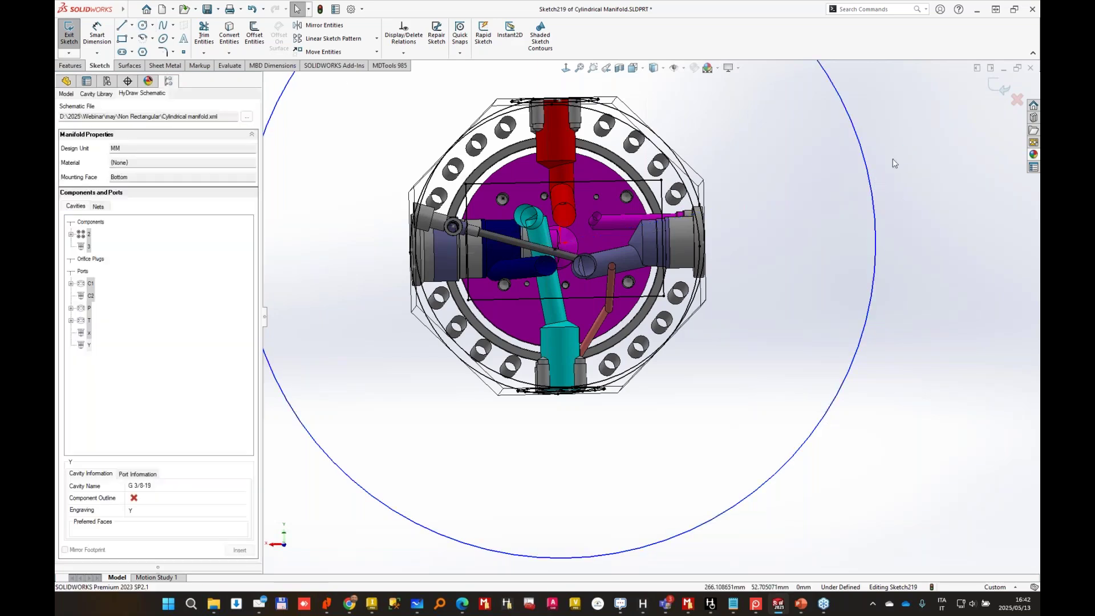
Exit the sketch and make a 10 mm blind extruded cut in the octagonal block from the two-circle sketch.
left_click(998, 86)
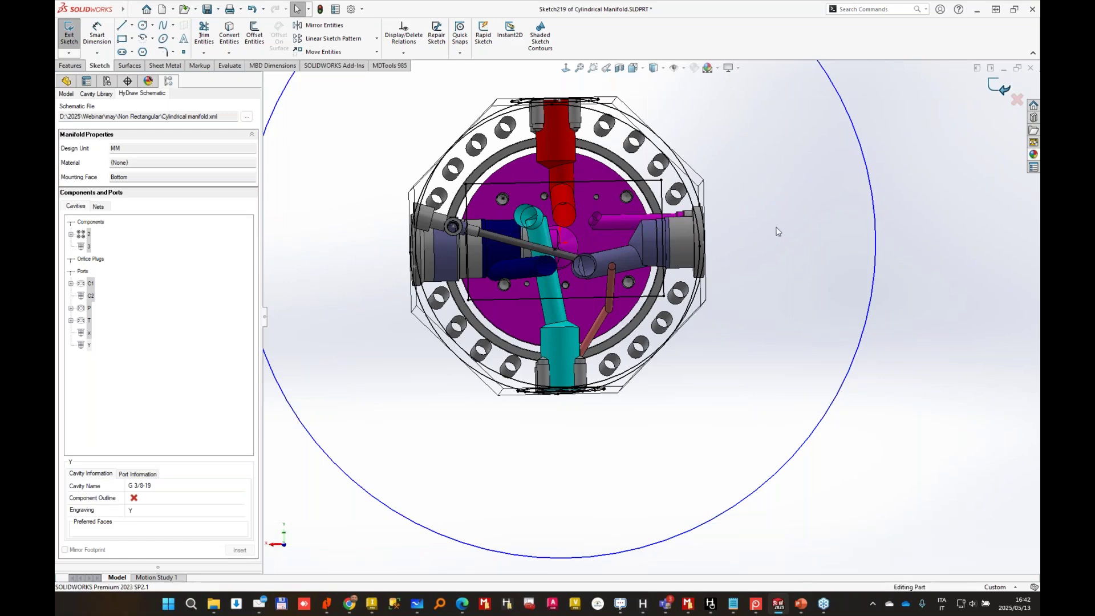
left_click(68, 66)
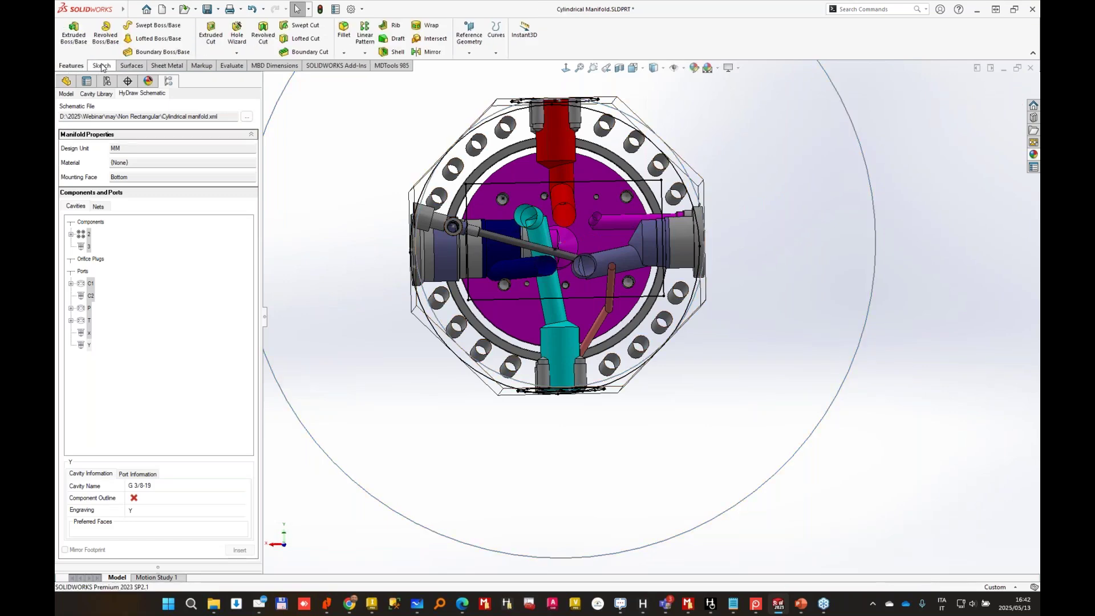
left_click(211, 35)
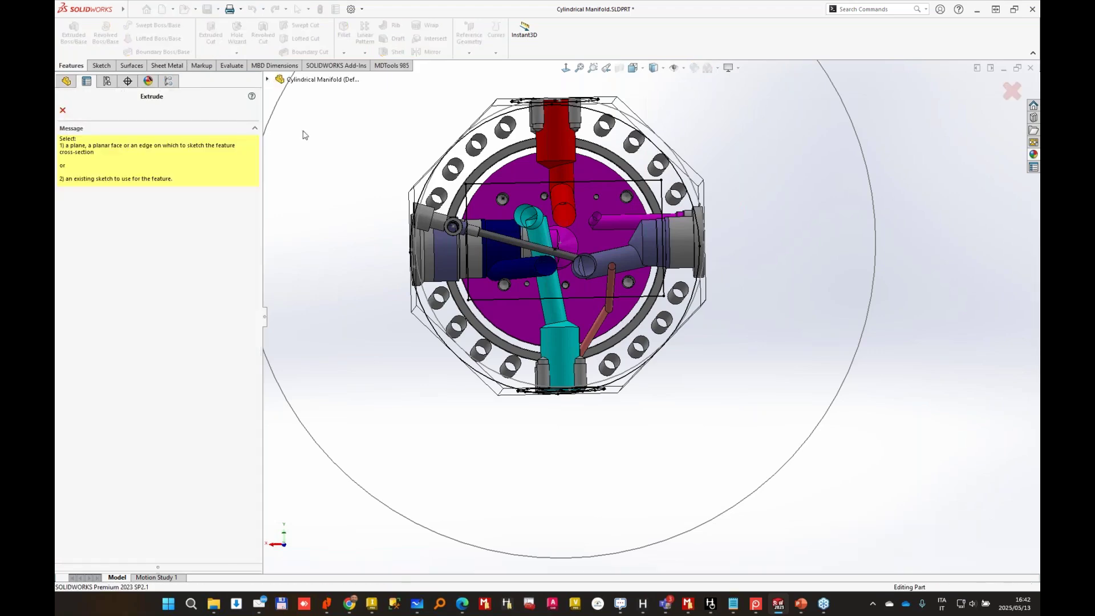
left_click(268, 80)
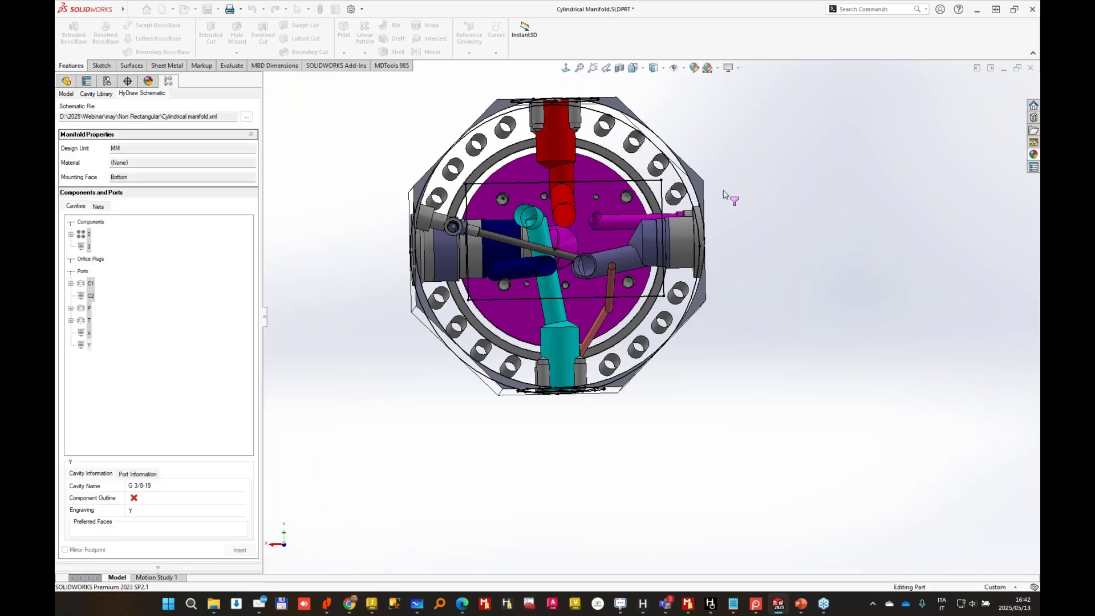
Edit the extruded cut that trims the block's corners and set its end condition to Through All.
middle_click_drag(649, 242, 657, 189)
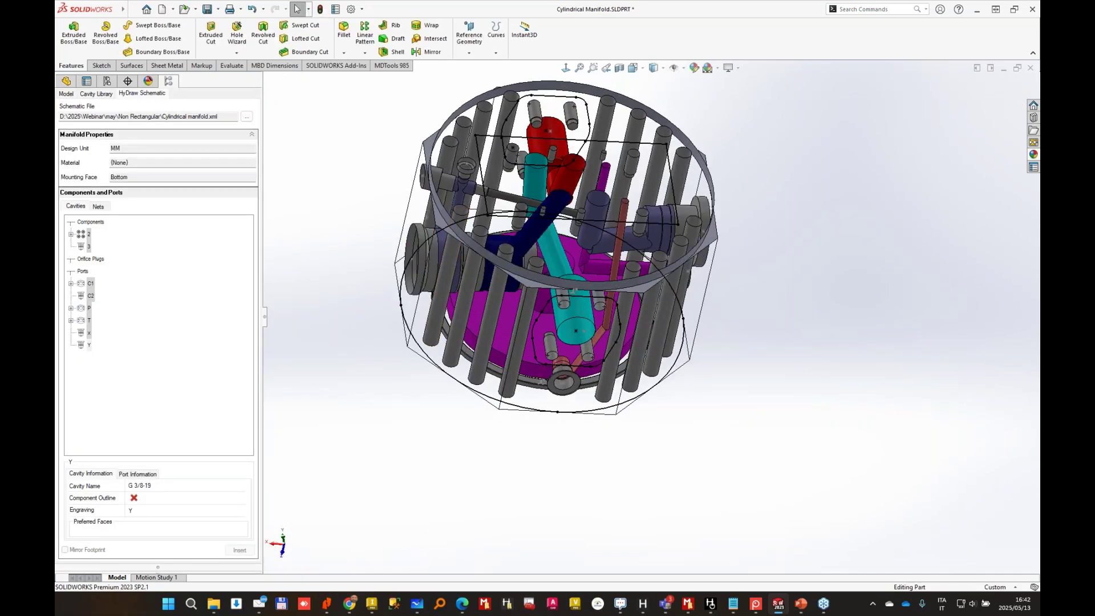
left_click(64, 81)
left_click(442, 223)
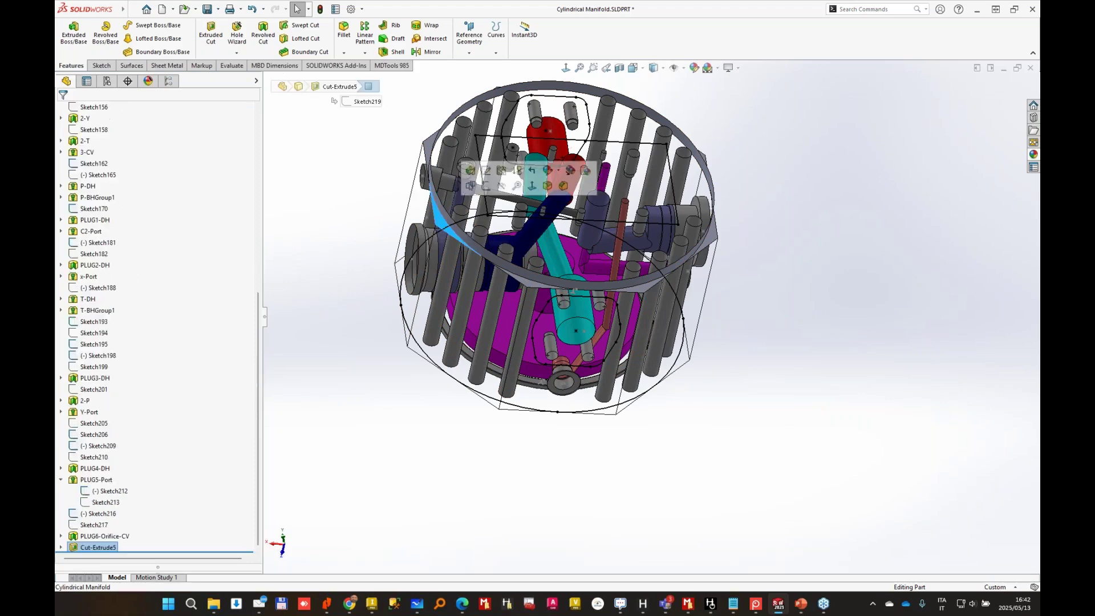
left_click(488, 172)
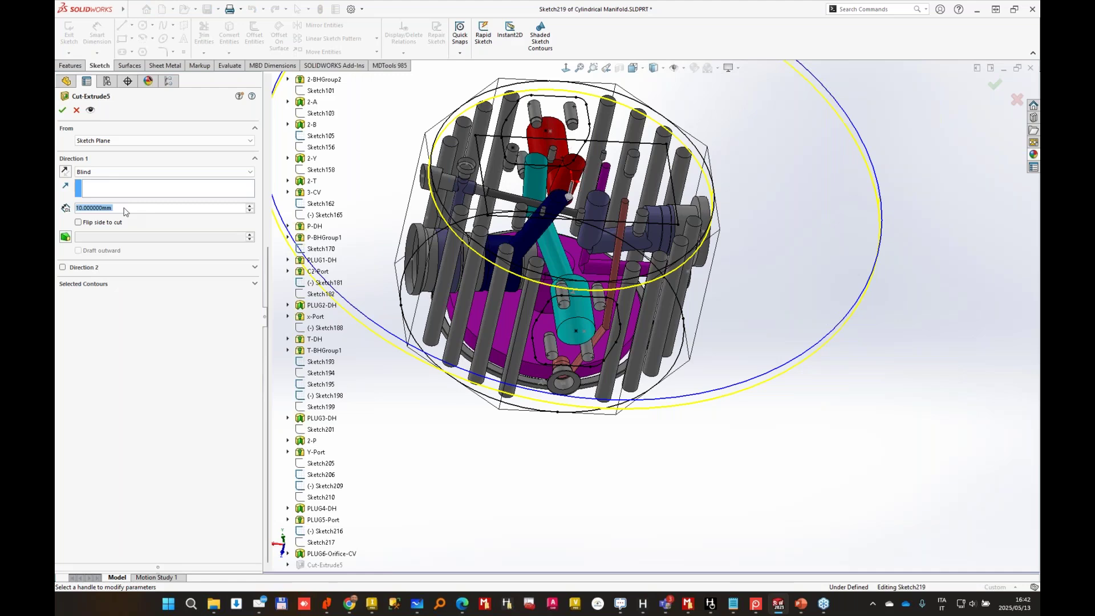
left_click(112, 172)
left_click(111, 187)
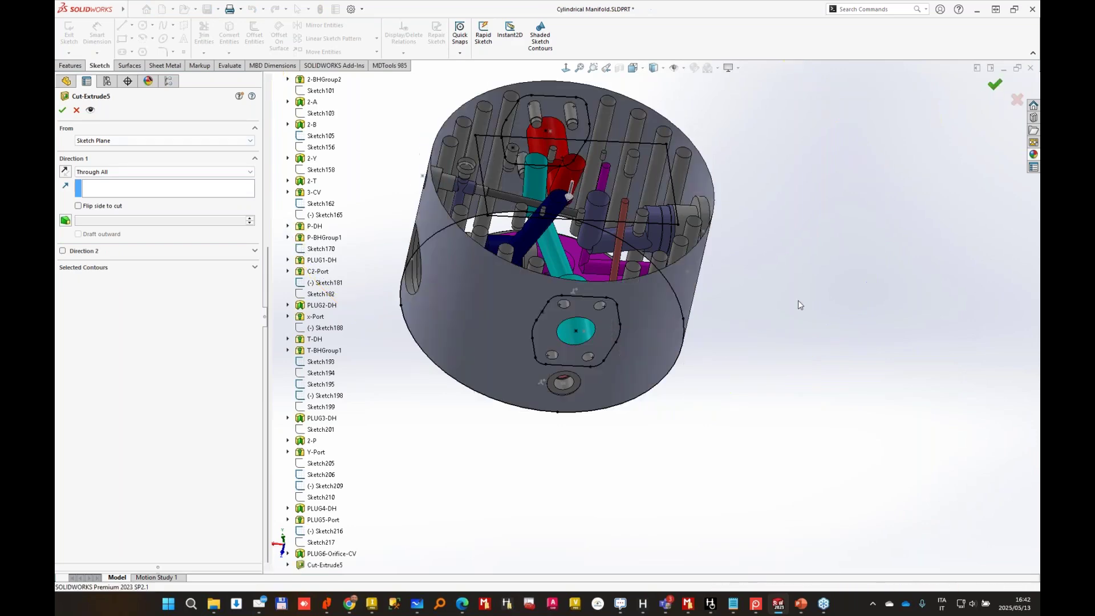
middle_click_drag(799, 300, 911, 304)
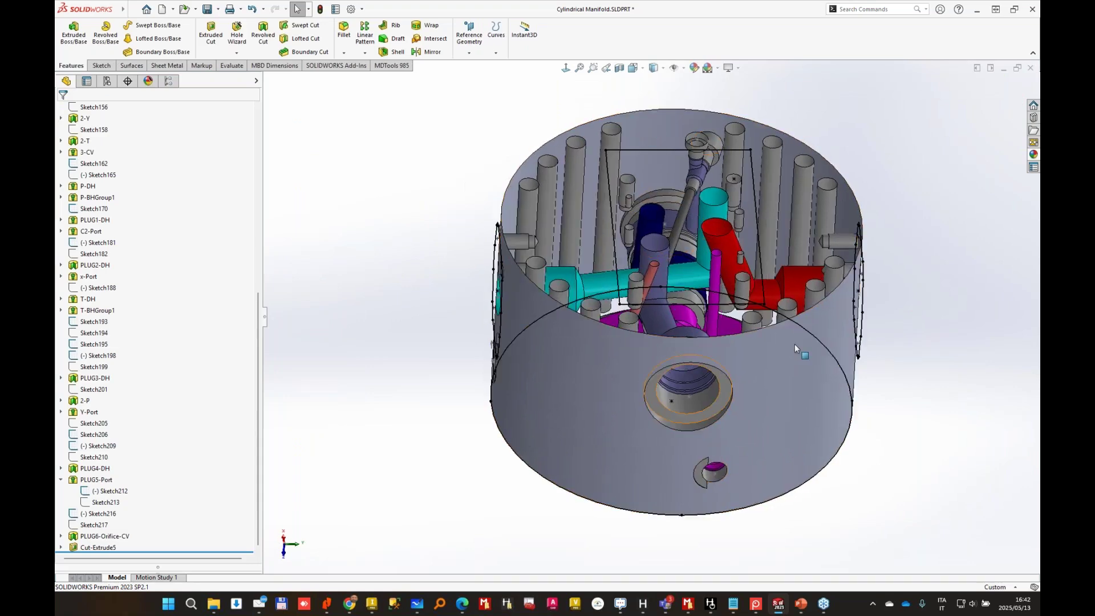
middle_click_drag(782, 357, 734, 357)
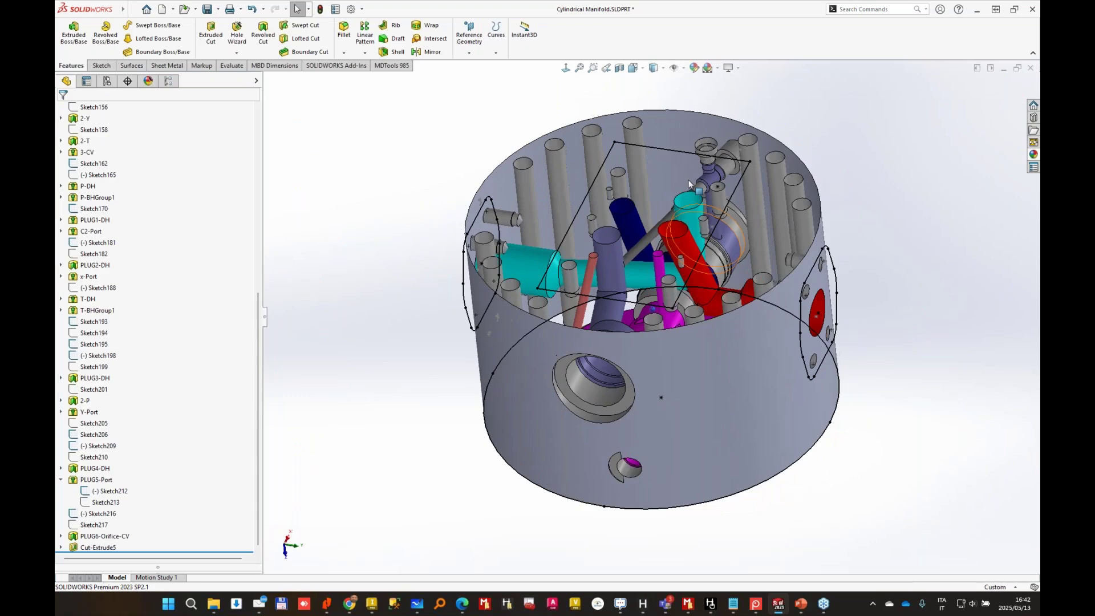
left_click(671, 133)
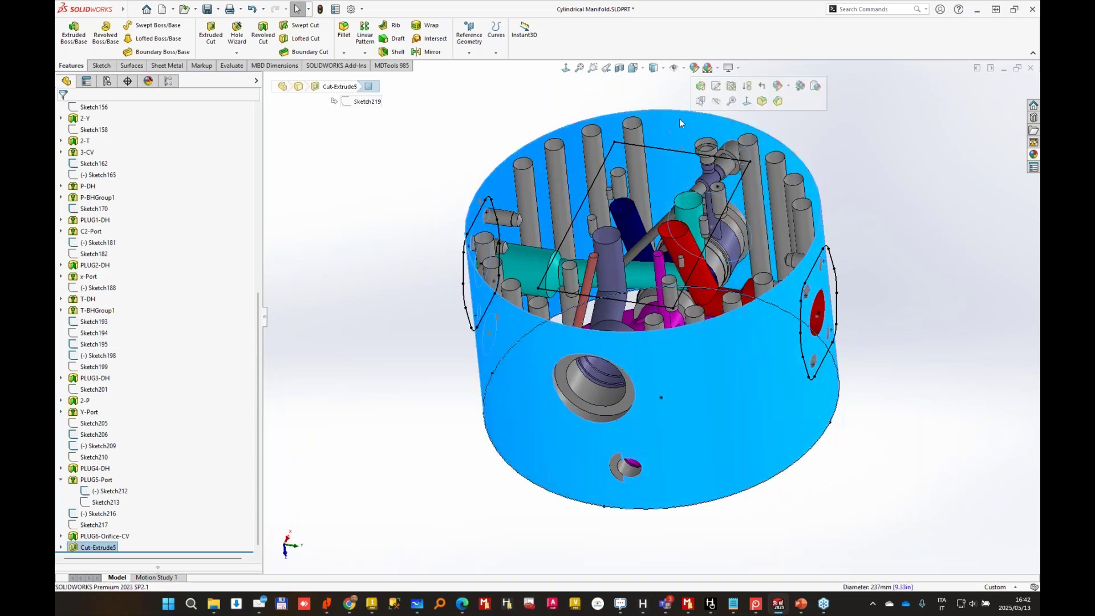
left_click(801, 87)
left_click(763, 391)
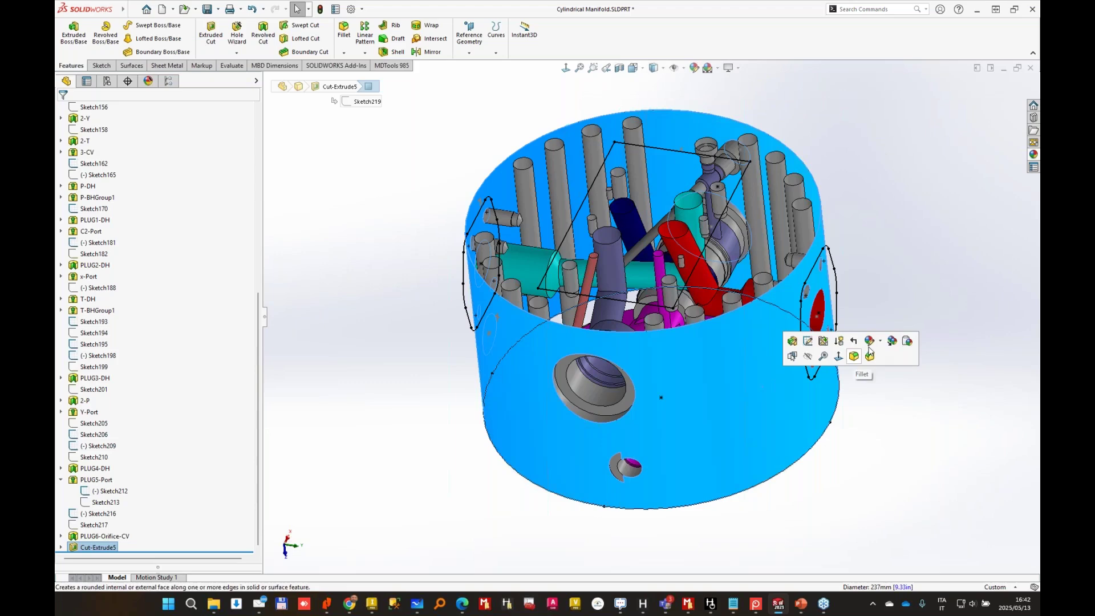
left_click(906, 341)
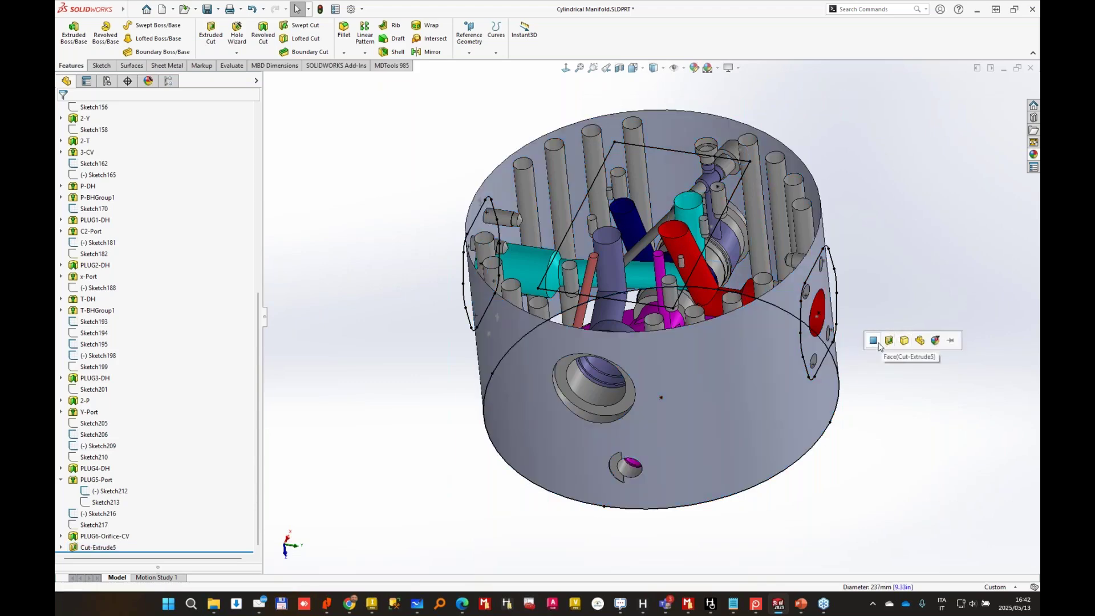
left_click(889, 341)
right_click(890, 341)
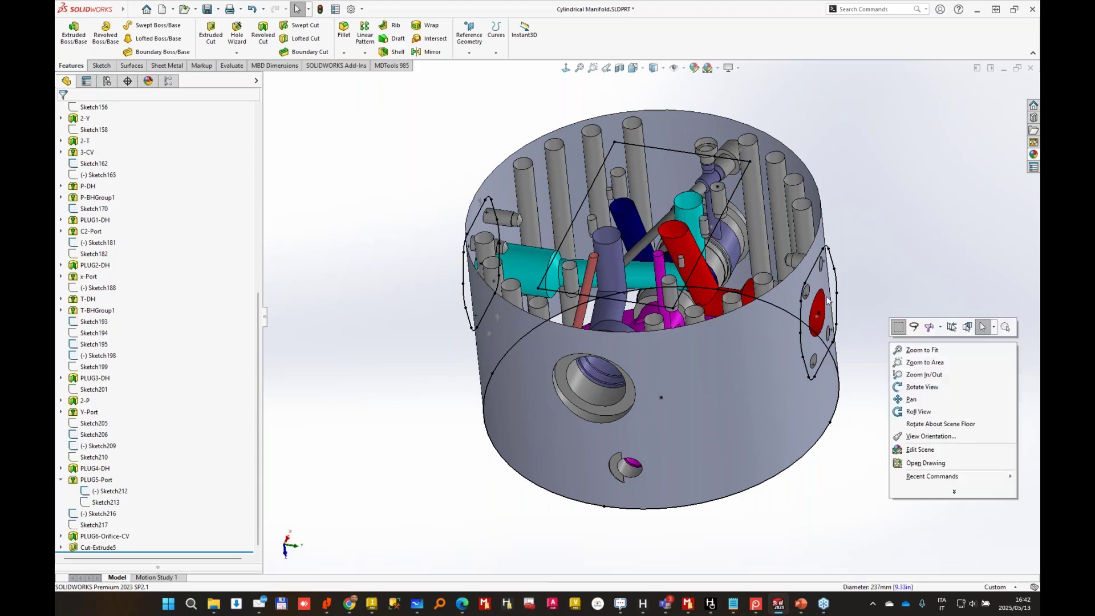
left_click(679, 181)
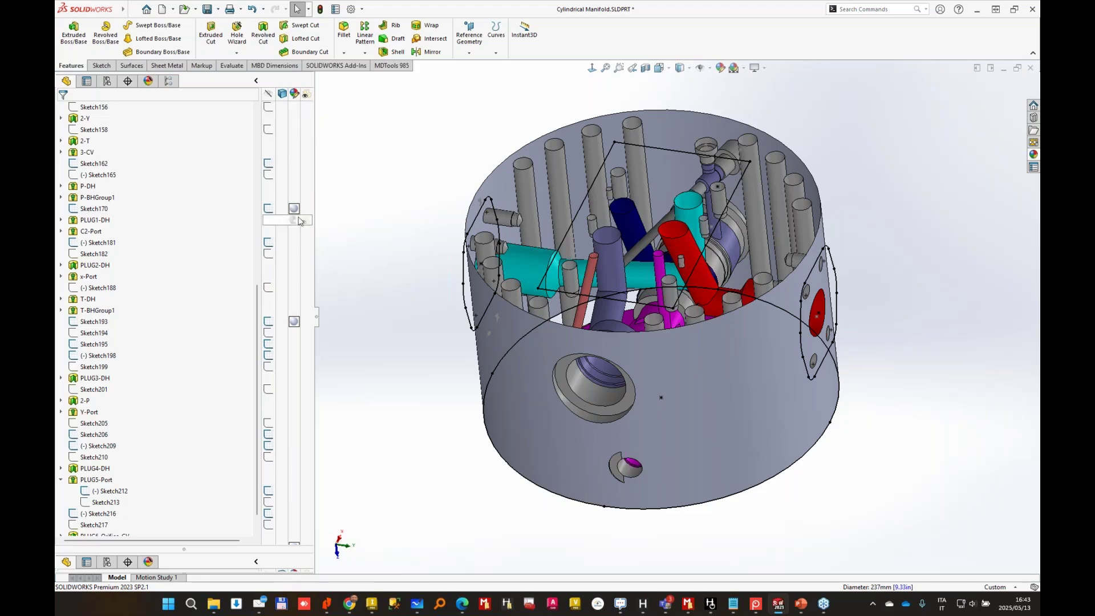
Copy the appearance of Boss-Extrude1 and paste it onto Cut-Extrude5 so the cylindrical wall matches the transparent body.
scroll(299, 221, "up", 10)
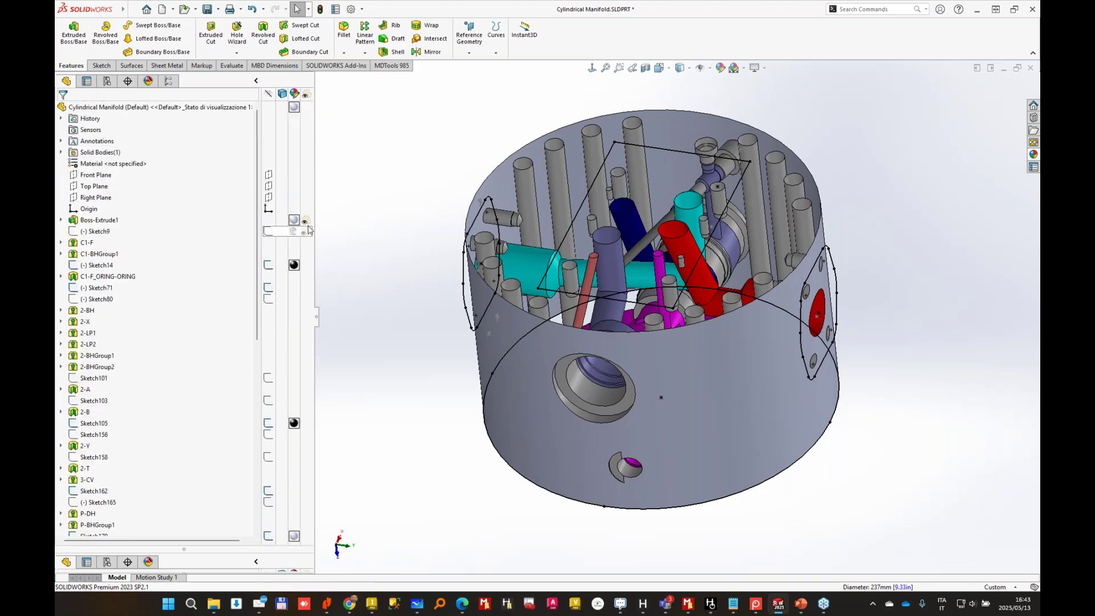
left_click(293, 225)
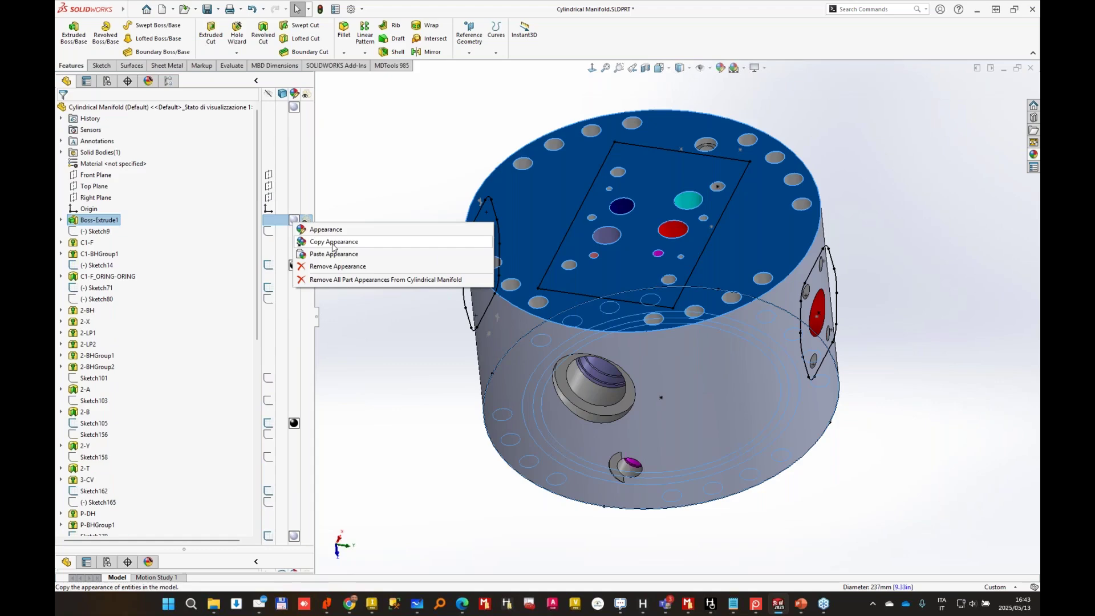
left_click(334, 245)
scroll(280, 417, "down", 11)
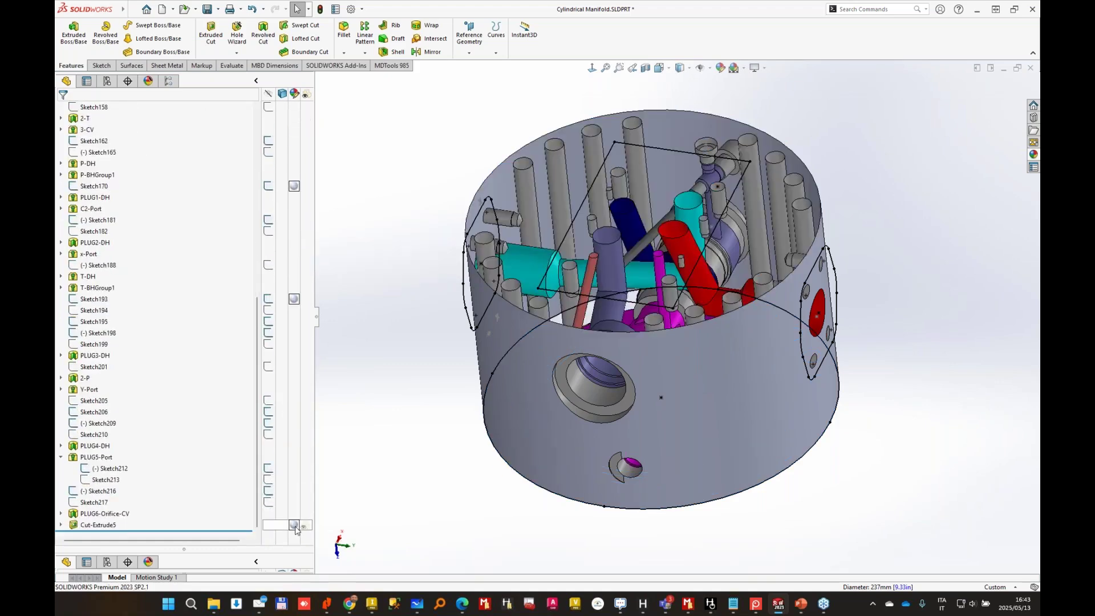
left_click(295, 524)
left_click(331, 492)
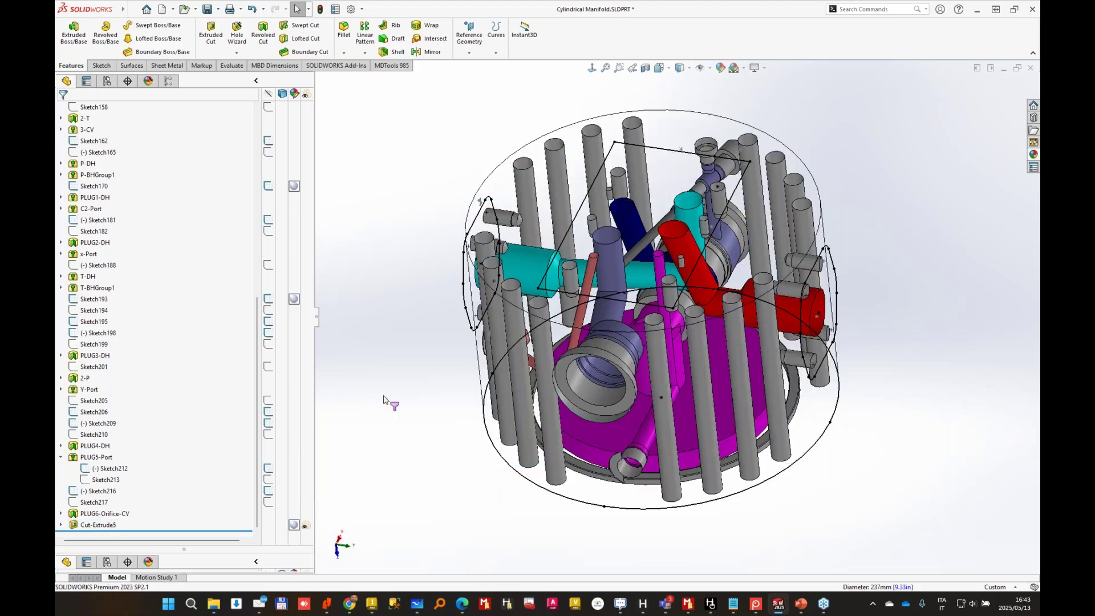
Start a new sketch on the manifold's flat circular end face, viewed normal to the sketch plane with the whole part in view.
middle_click_drag(464, 328, 631, 383)
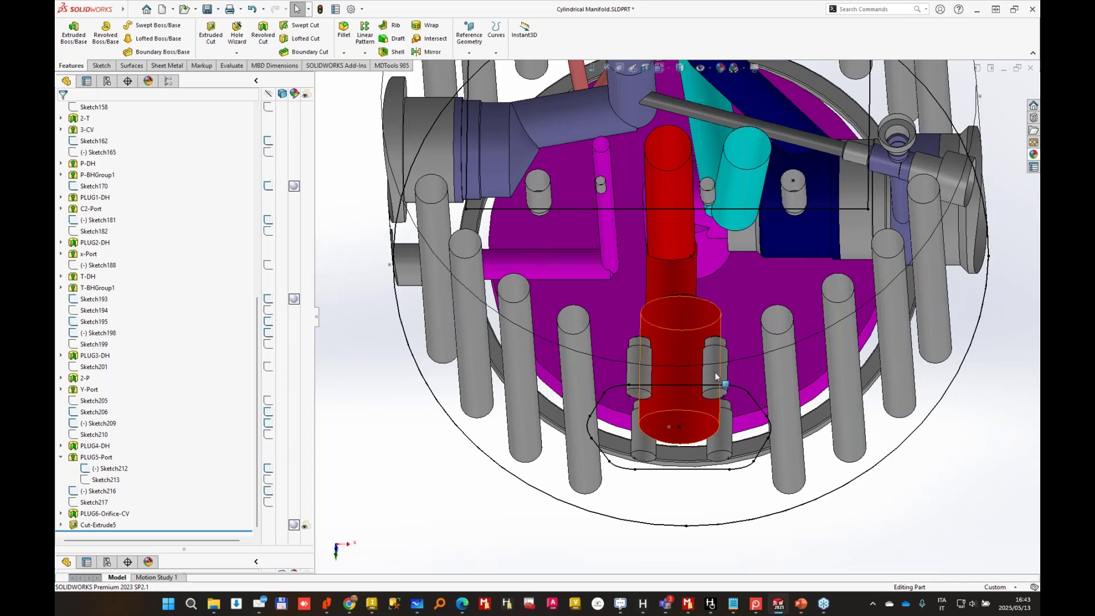
mouse_move(715, 372)
middle_mouse_down()
mouse_move(771, 399)
mouse_move(729, 387)
mouse_move(674, 290)
mouse_move(802, 315)
middle_mouse_up()
scroll(753, 387, "up", 2)
scroll(729, 387, "down", 3)
left_click(101, 66)
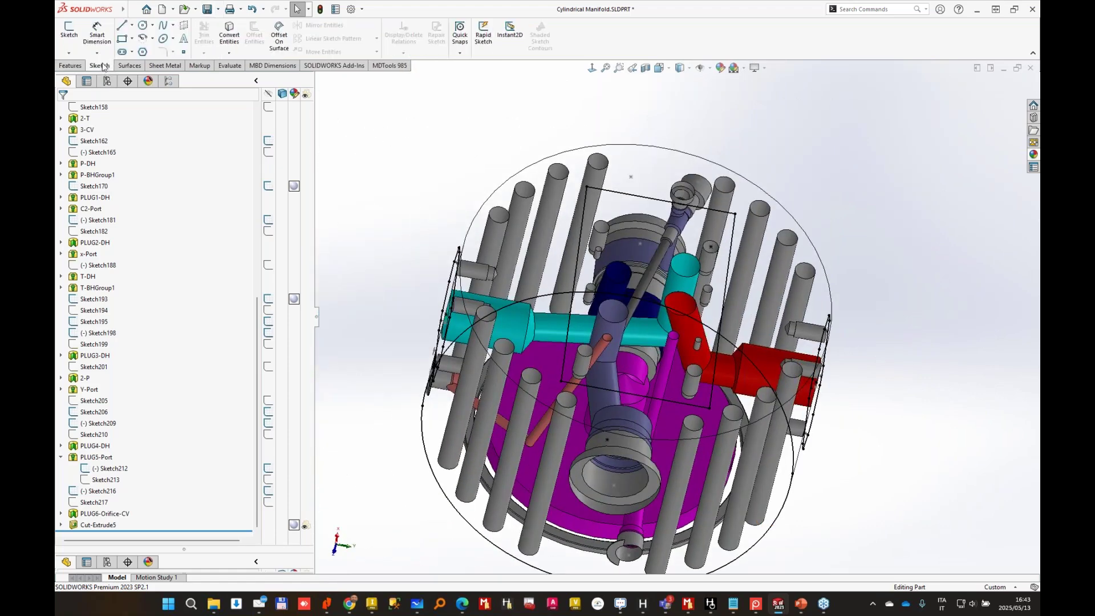
left_click(68, 26)
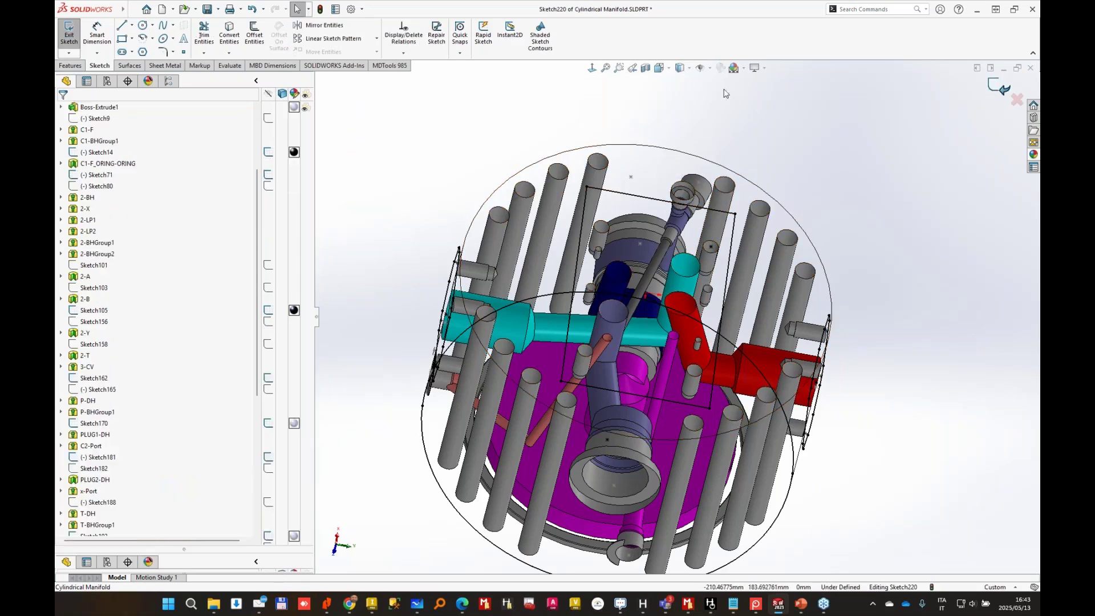
left_click(593, 69)
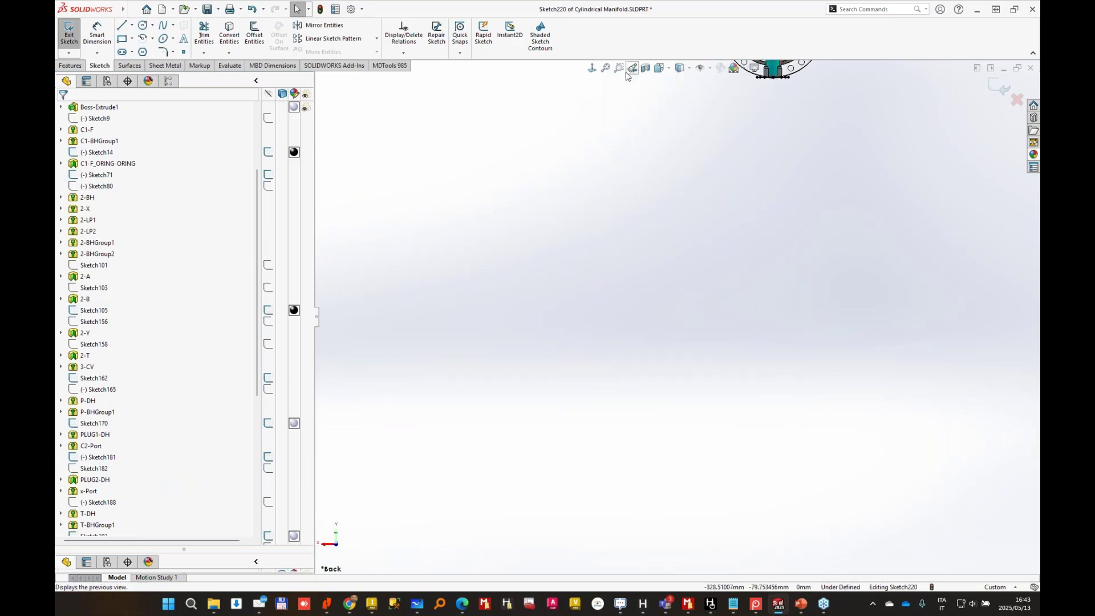
left_click(606, 69)
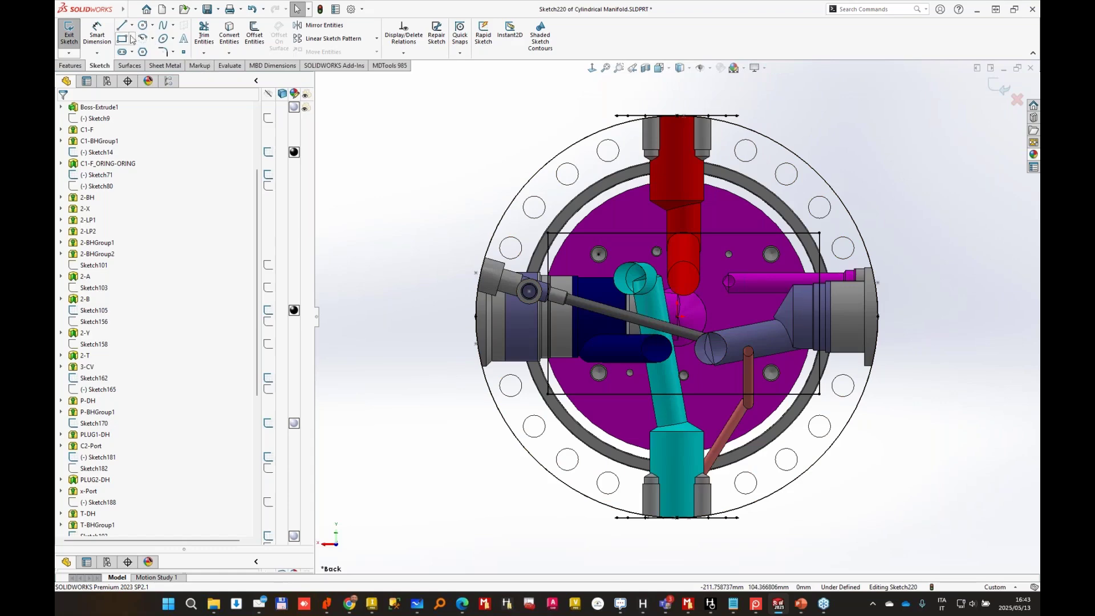
Sketch a corner rectangle about 308 mm wide and 228 mm high across the circular end face.
key("r")
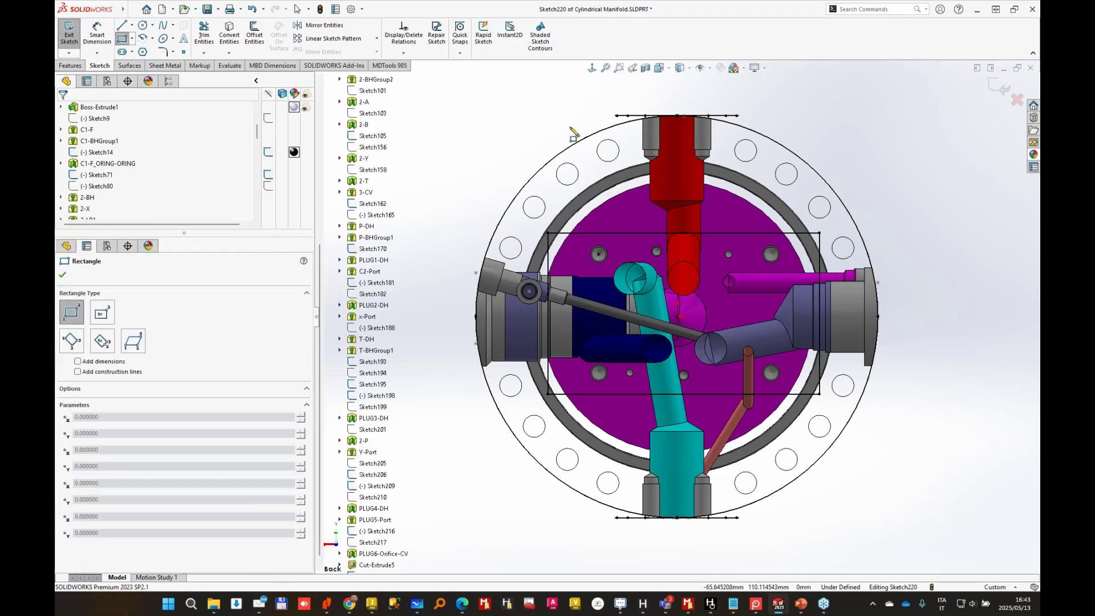
left_click(449, 124)
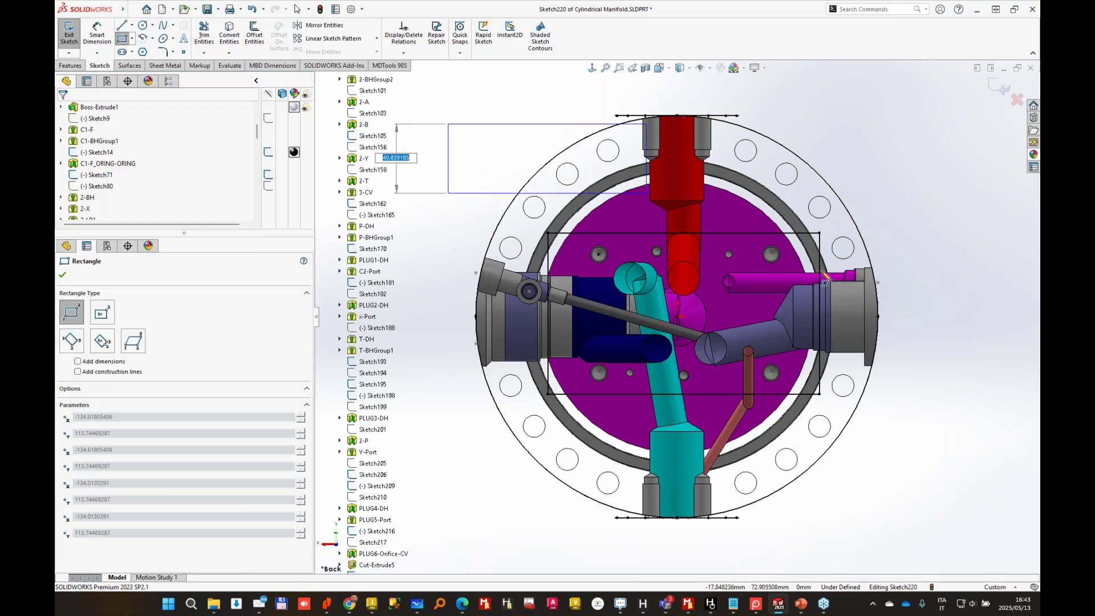
left_click(971, 510)
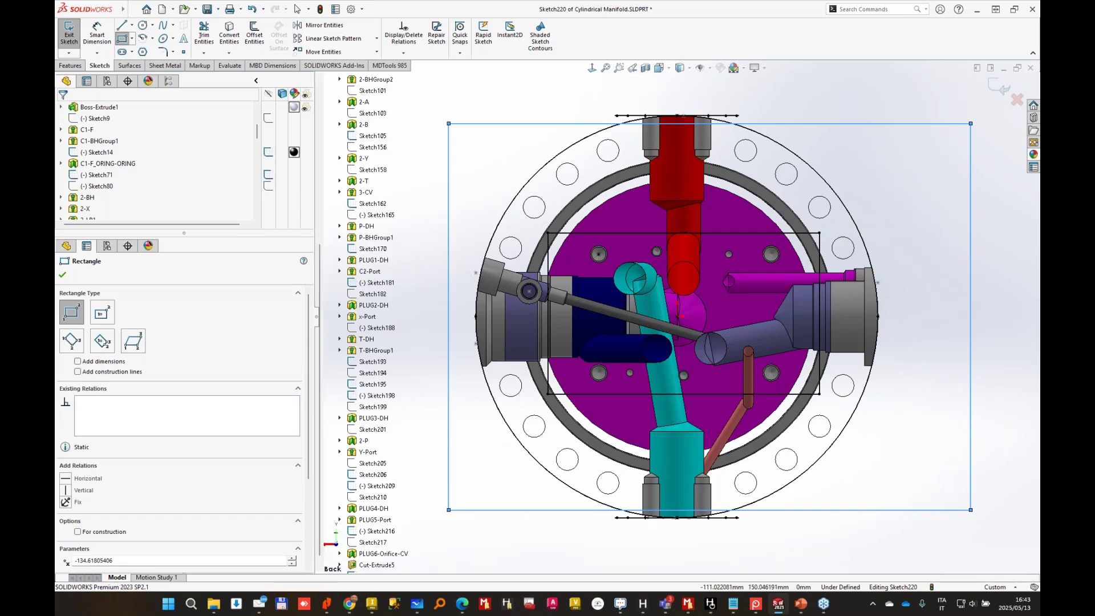
key("Escape")
Dimension the rectangle's upper edge from the origin and set the distance to 112 mm.
left_click(97, 34)
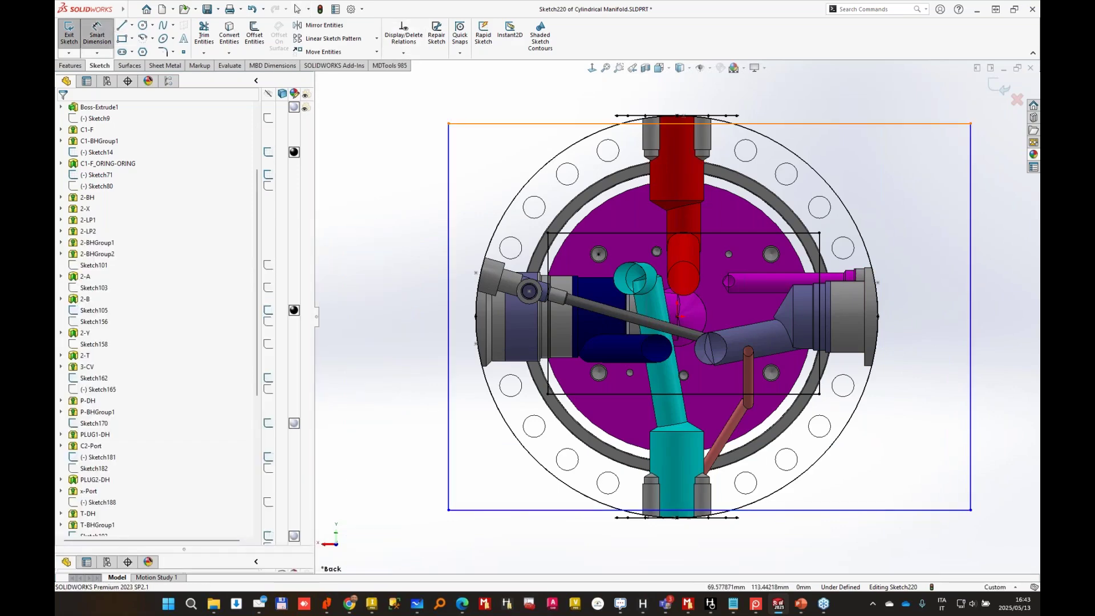
left_click(677, 317)
left_click(890, 123)
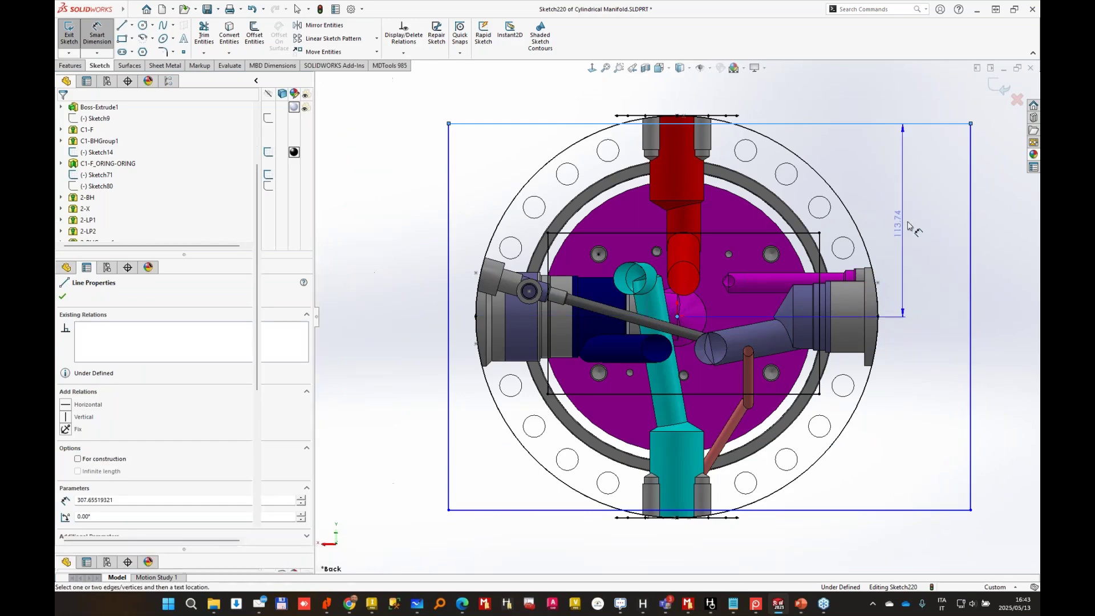
left_click(913, 225)
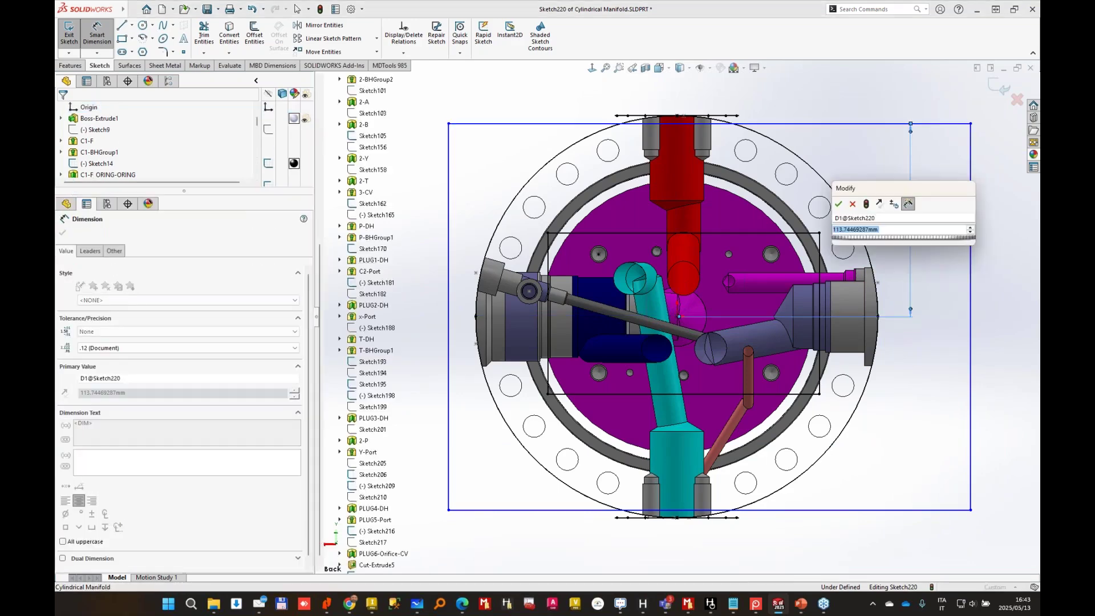
type("112")
key("Return")
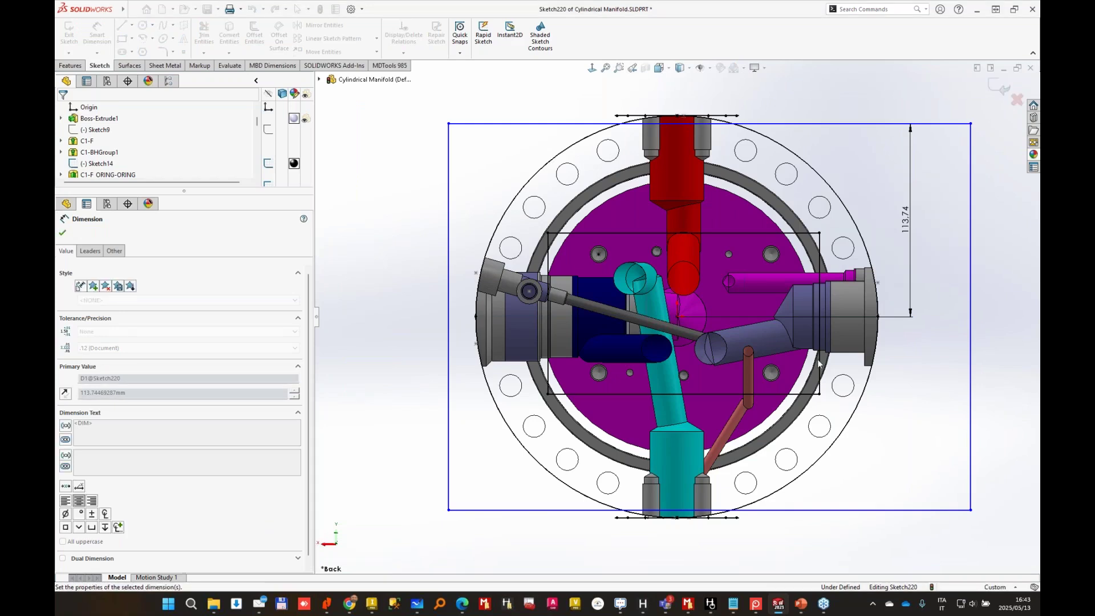
Dimension the rectangle's lower edge from the origin and set the distance to 112 mm.
left_click(691, 330)
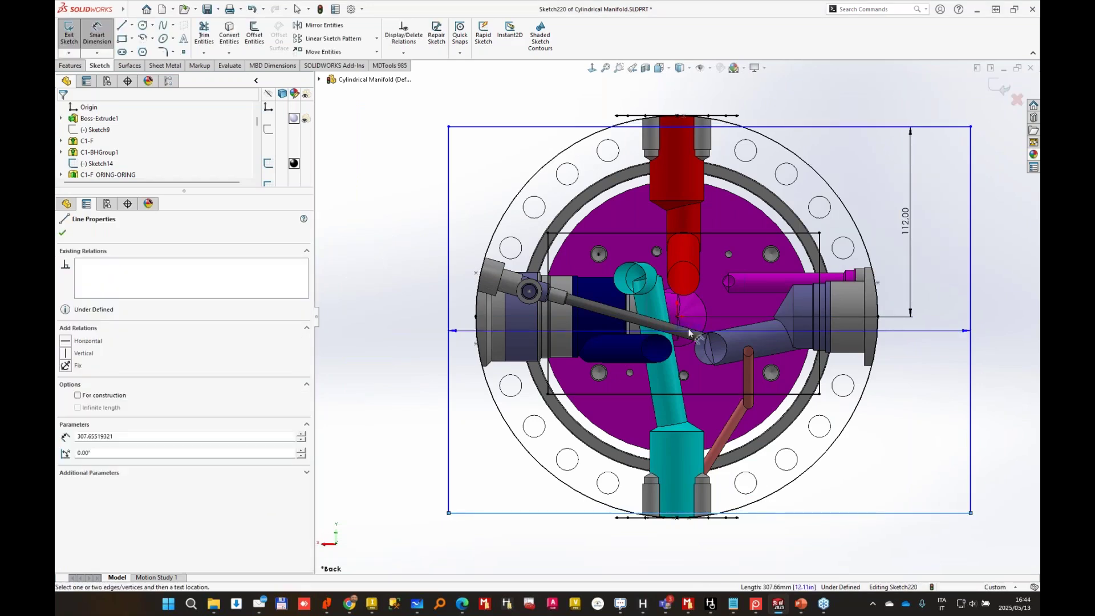
left_click(678, 317)
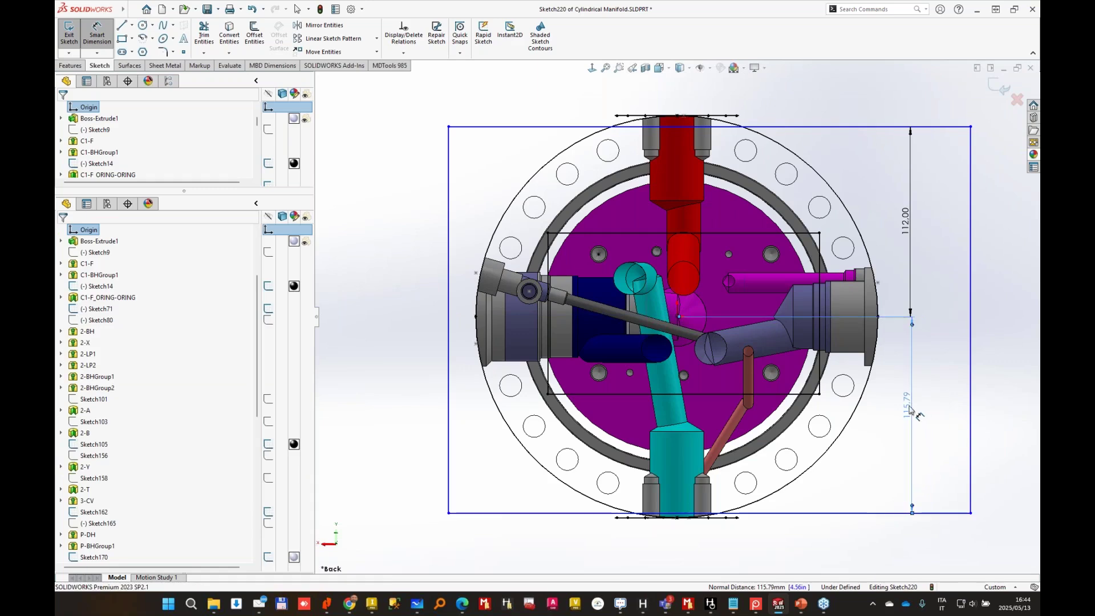
left_click(913, 406)
type("121")
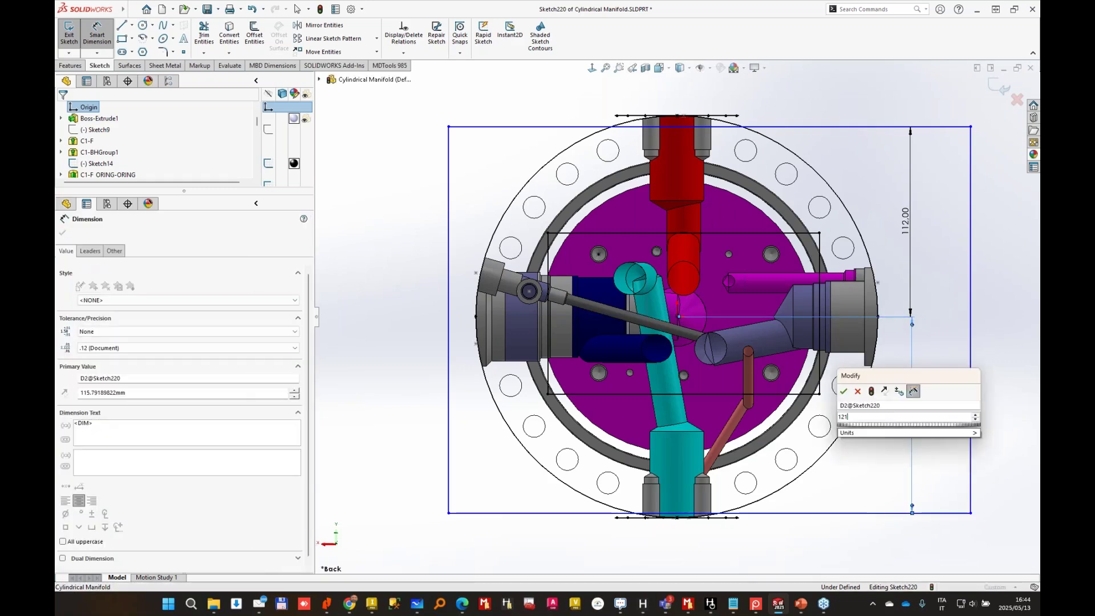
key("BackSpace")
key("BackSpace")
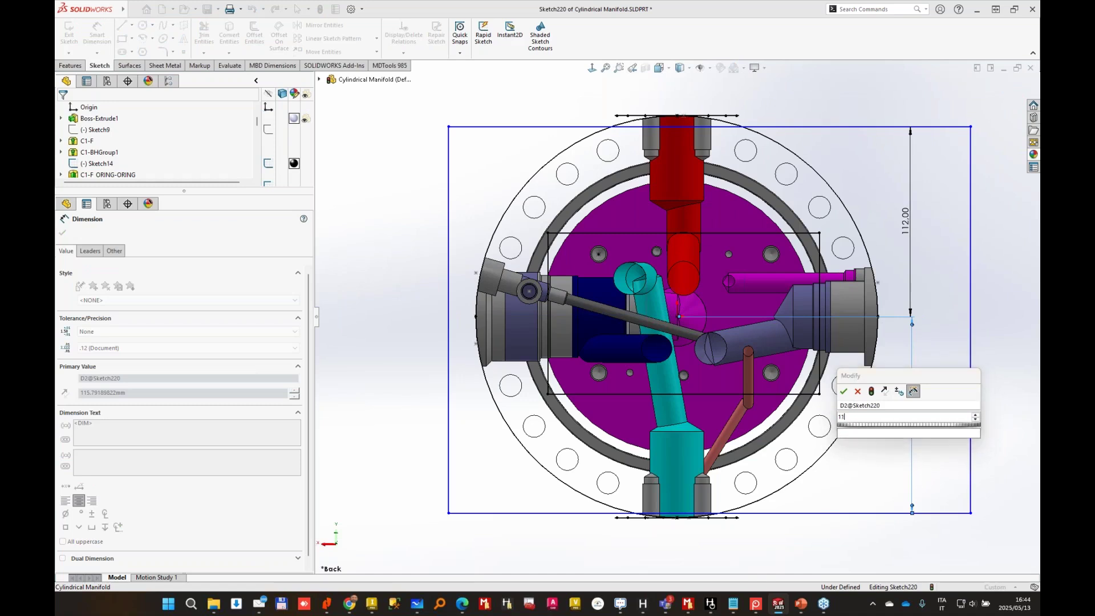
type("12")
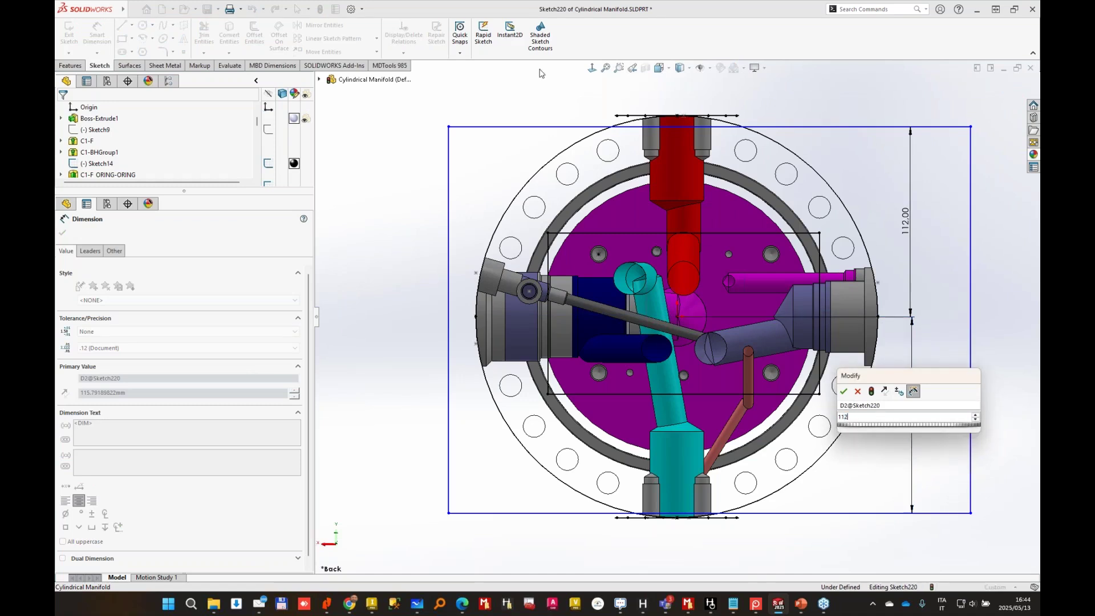
key("Return")
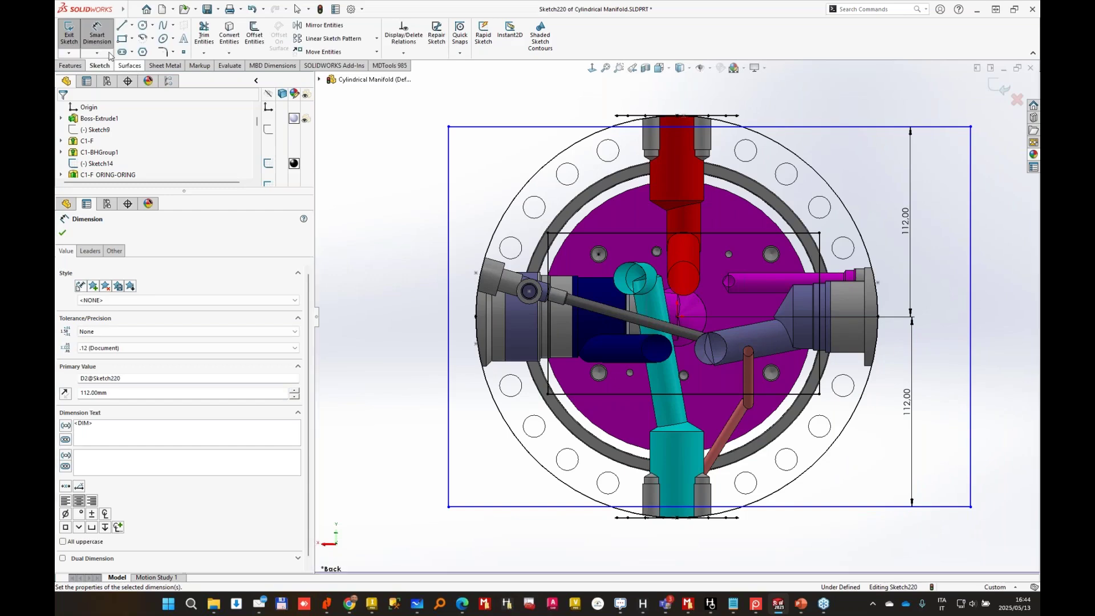
Sketch a second, larger corner rectangle about 264 mm high enclosing the first one and finish the sketch.
left_click(122, 39)
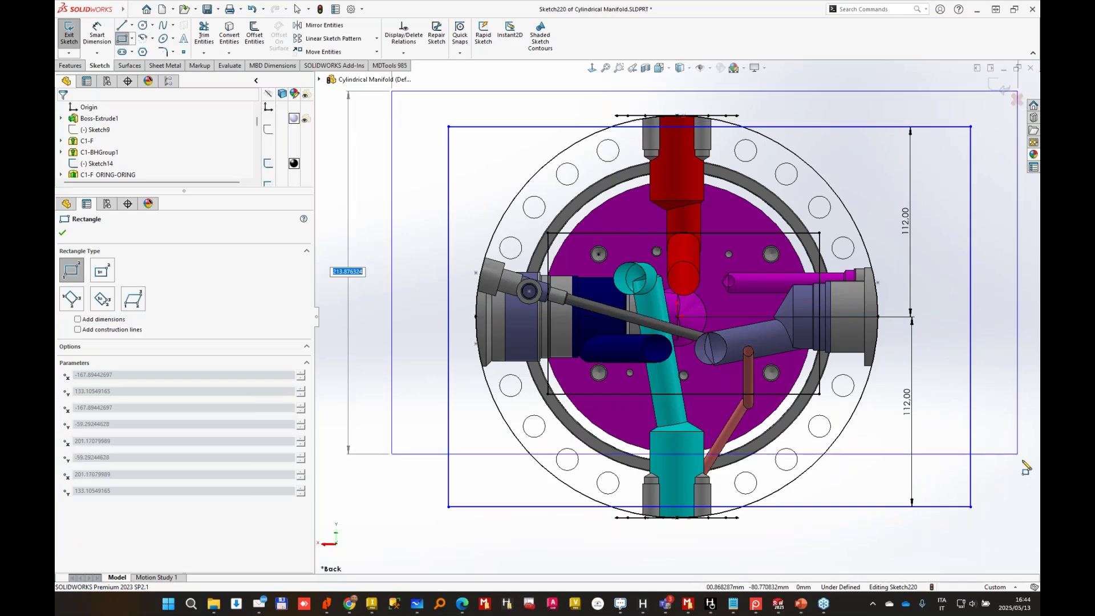
left_click(1002, 500)
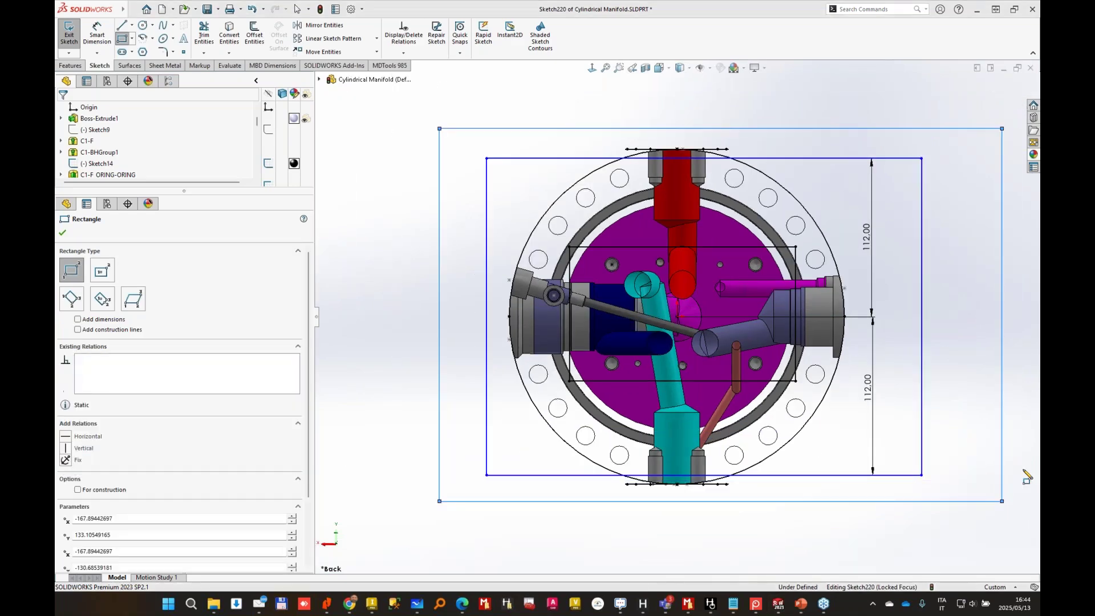
left_click(1027, 116)
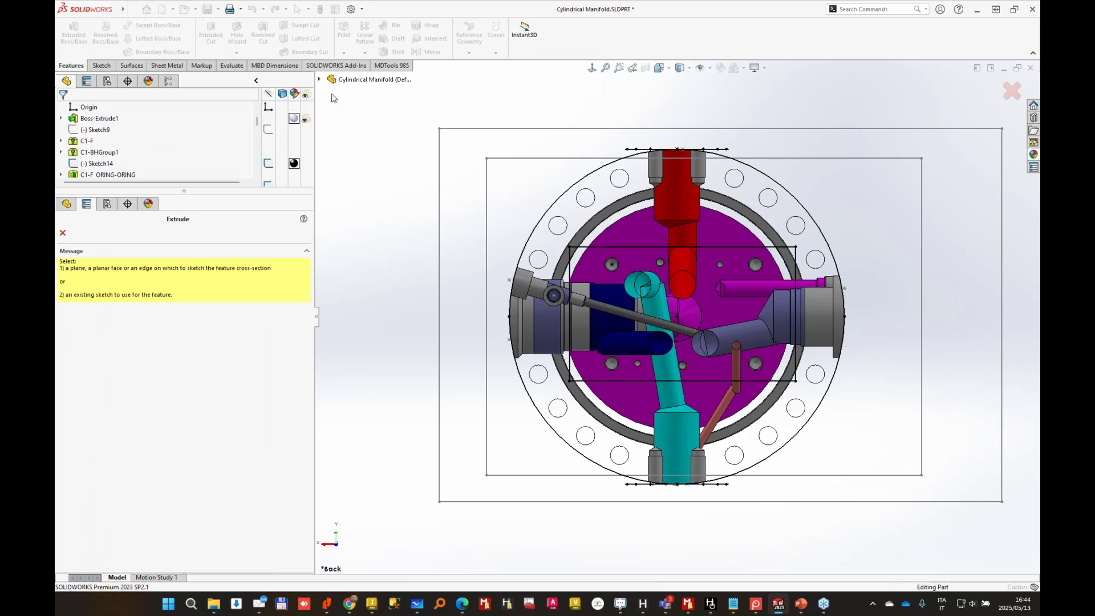
Extrude-cut Sketch220 with the Through All end condition to machine two opposite flats on the cylindrical manifold.
left_click(319, 79)
scroll(377, 548, "down", 8)
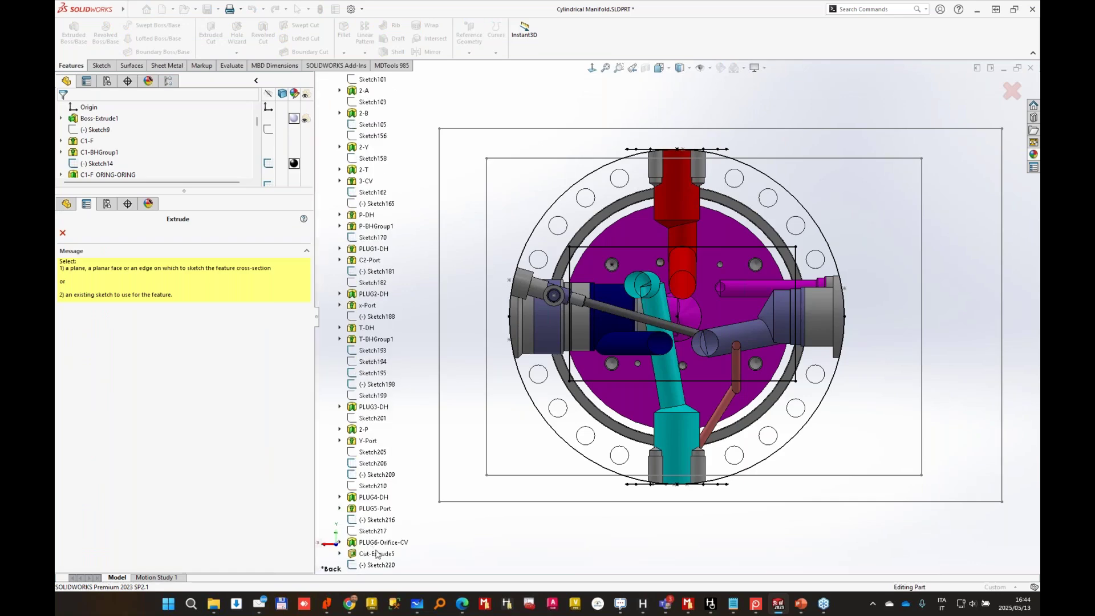
left_click(378, 565)
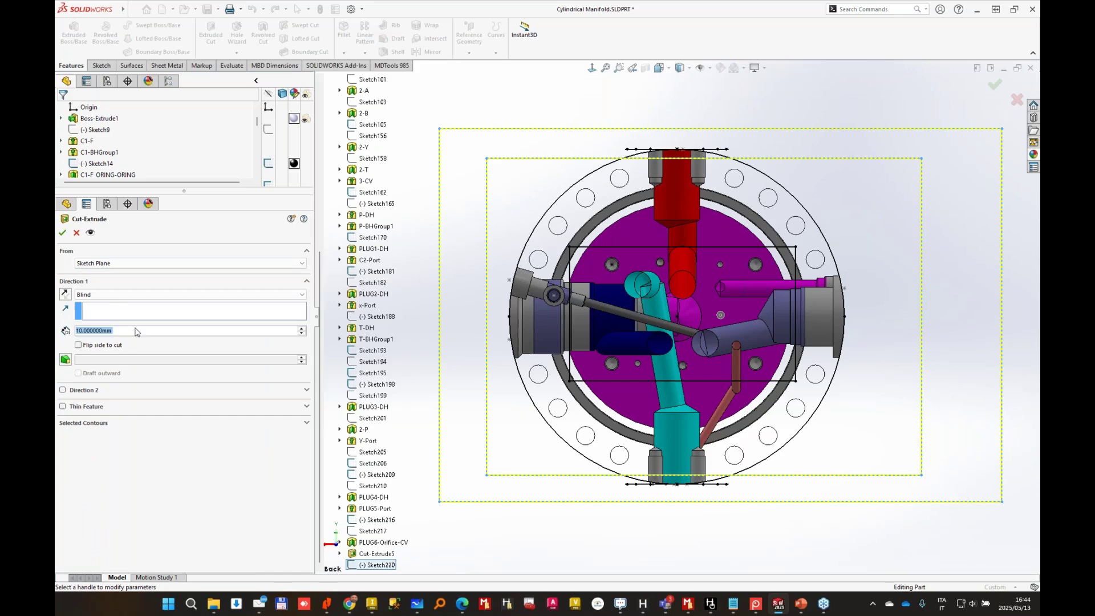
left_click(116, 295)
left_click(94, 311)
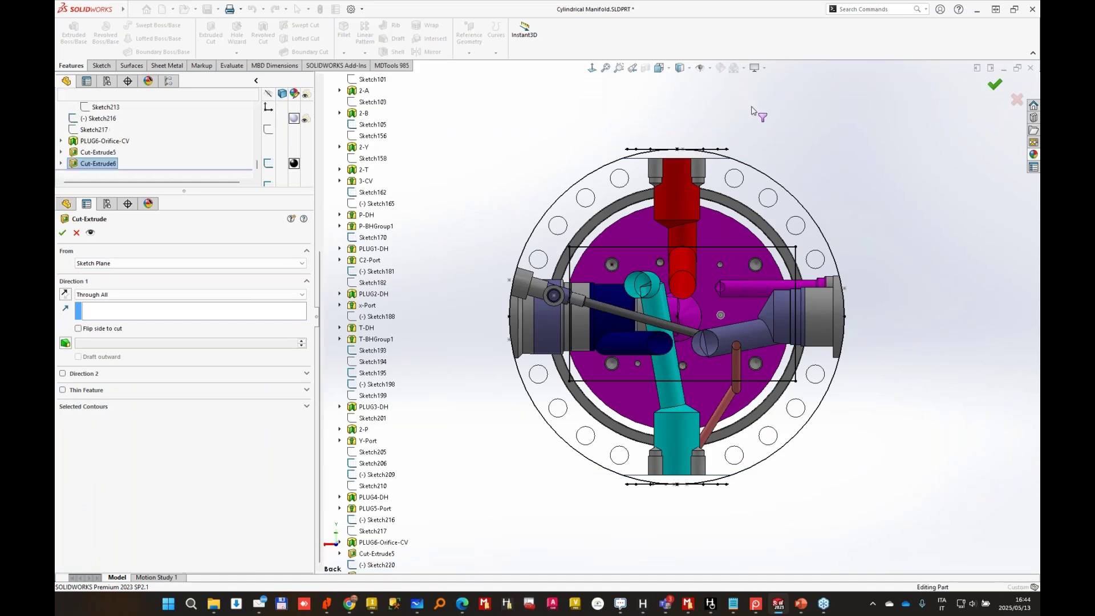
Copy the appearance of the curved Cut-Extrude5 wall and paste it onto the Cut-Extrude6 flats.
middle_click_drag(728, 502, 662, 482)
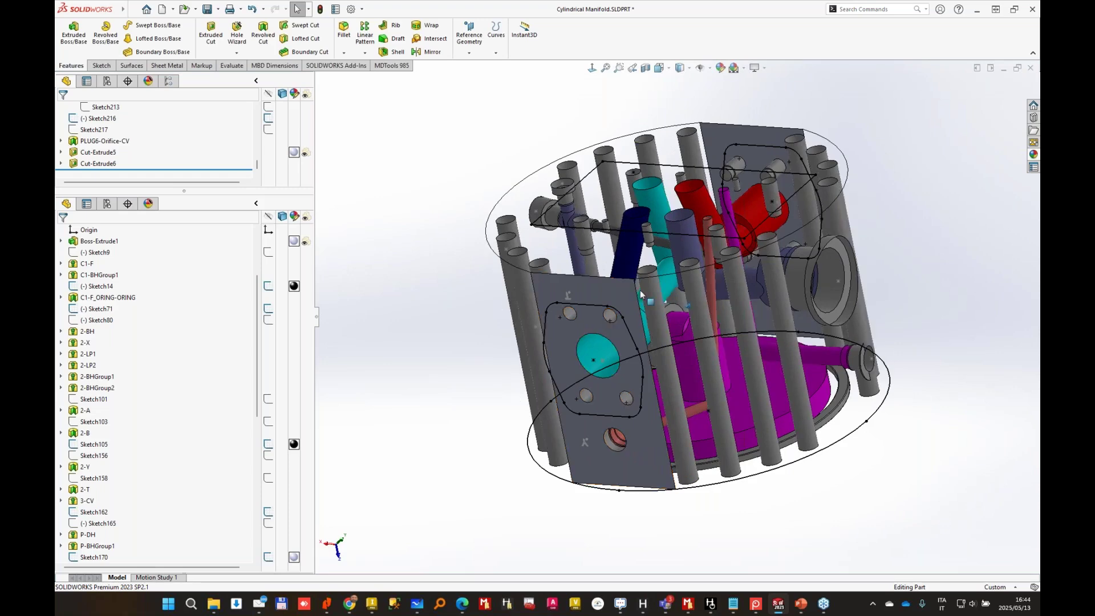
middle_click_drag(723, 346, 729, 343)
left_click(848, 433)
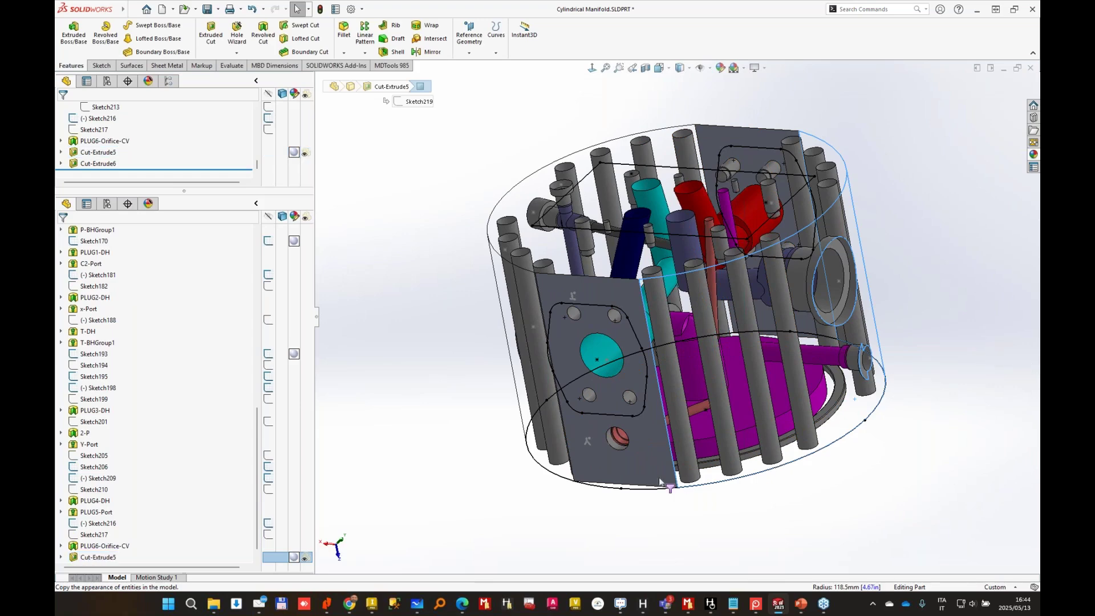
left_click(638, 466)
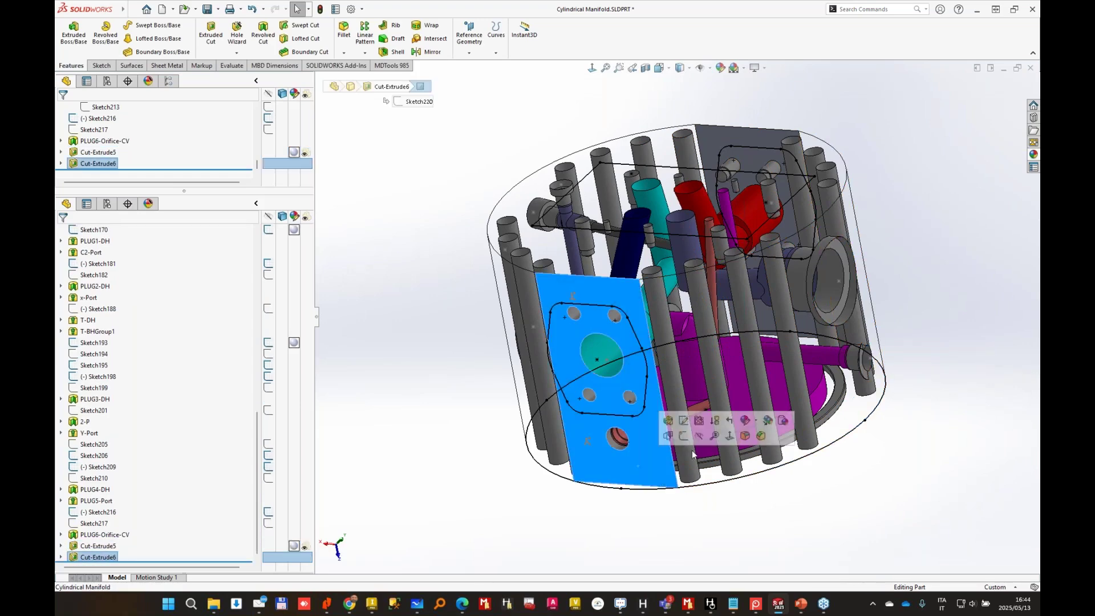
left_click(783, 423)
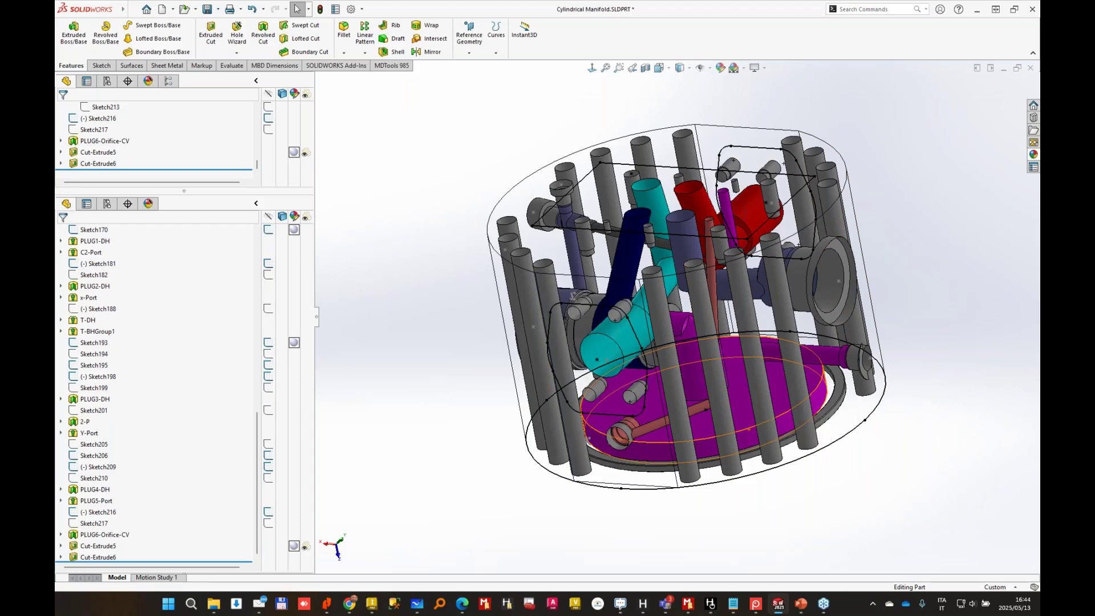
Save the Cylindrical Manifold part.
middle_click_drag(508, 112, 942, 259)
left_click(210, 8)
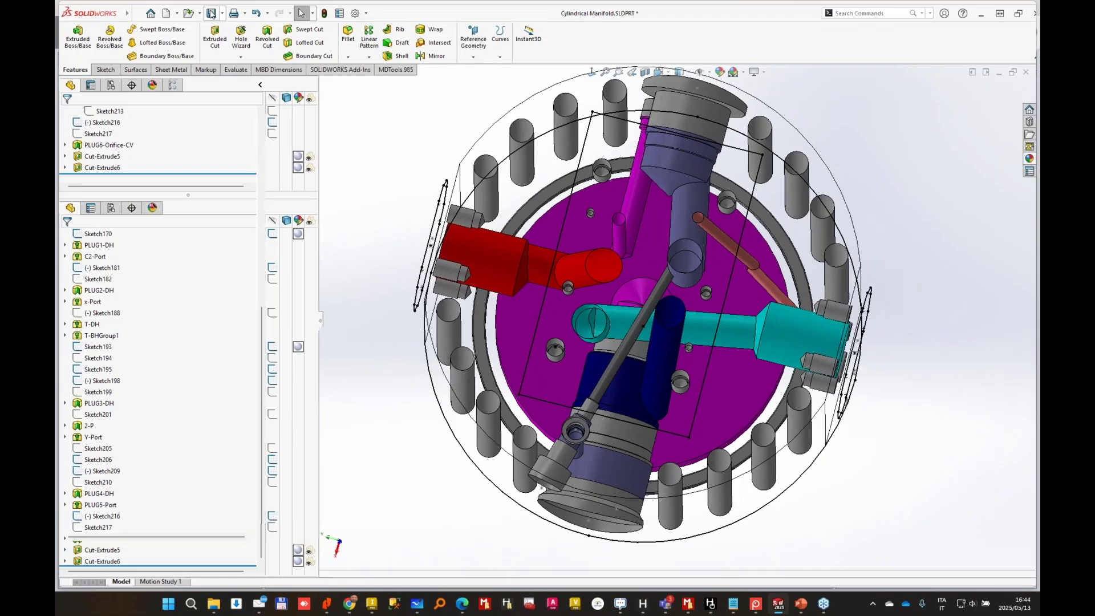
double_click(655, 11)
double_click(654, 17)
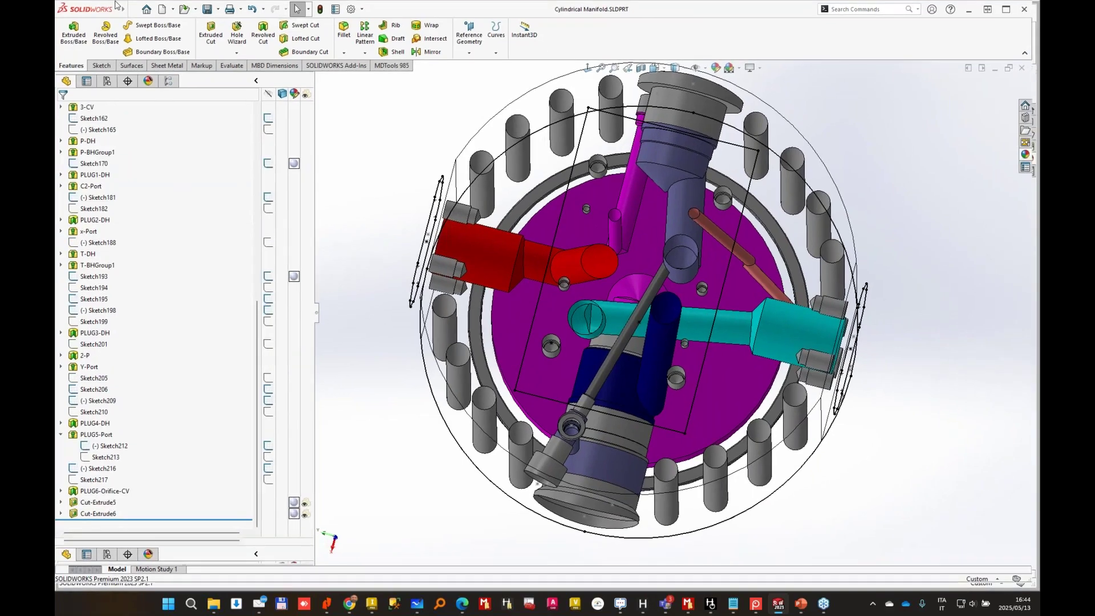
Create a new document from the assembly template and close the initial component insertion without placing anything.
left_click(163, 10)
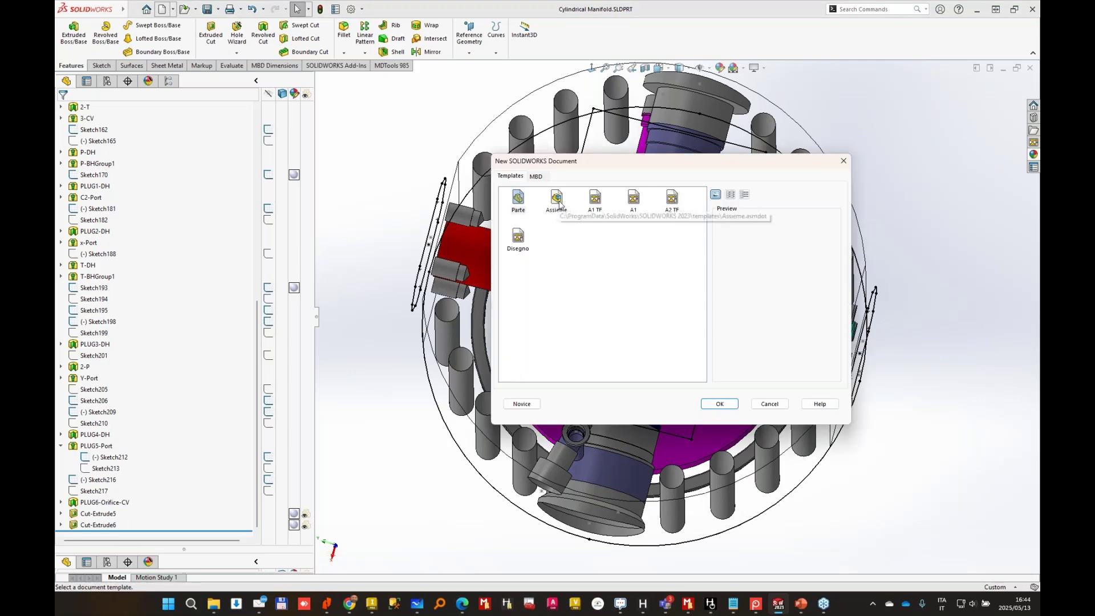
key("Return")
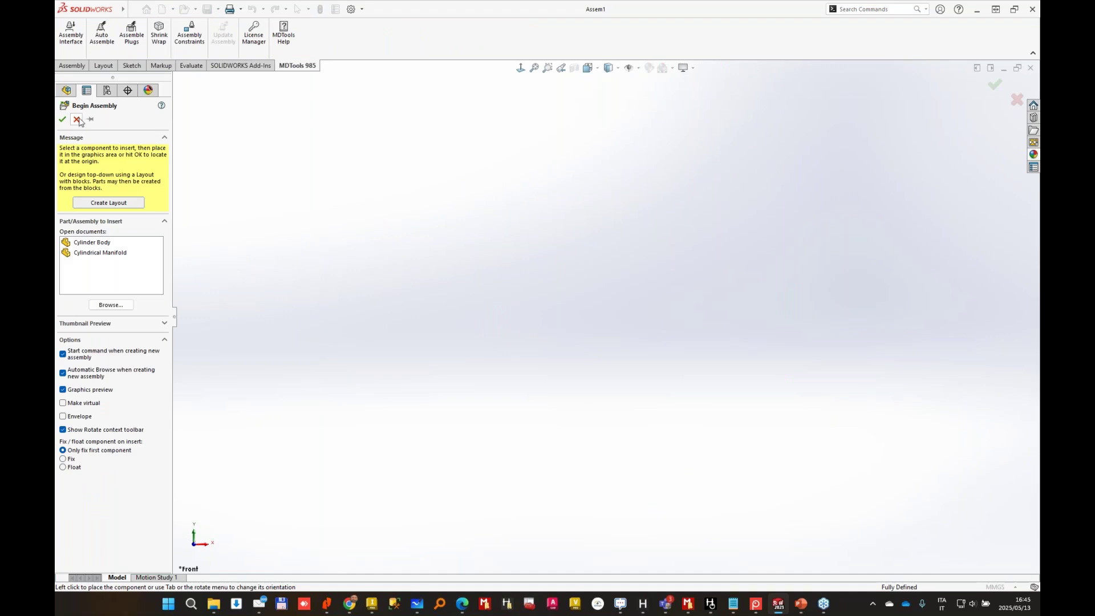
left_click(76, 120)
Run MDTools Auto Assemble, agree to place a manifold, and choose Cylindrical Manifold.SLDPRT to populate the assembly with its components.
left_click(103, 34)
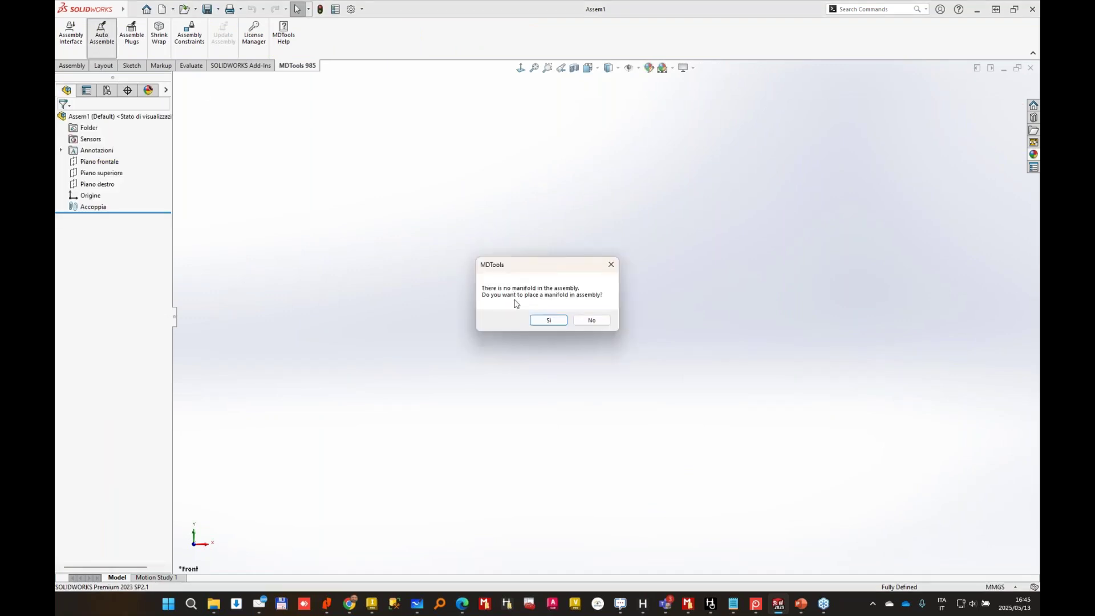
left_click(548, 321)
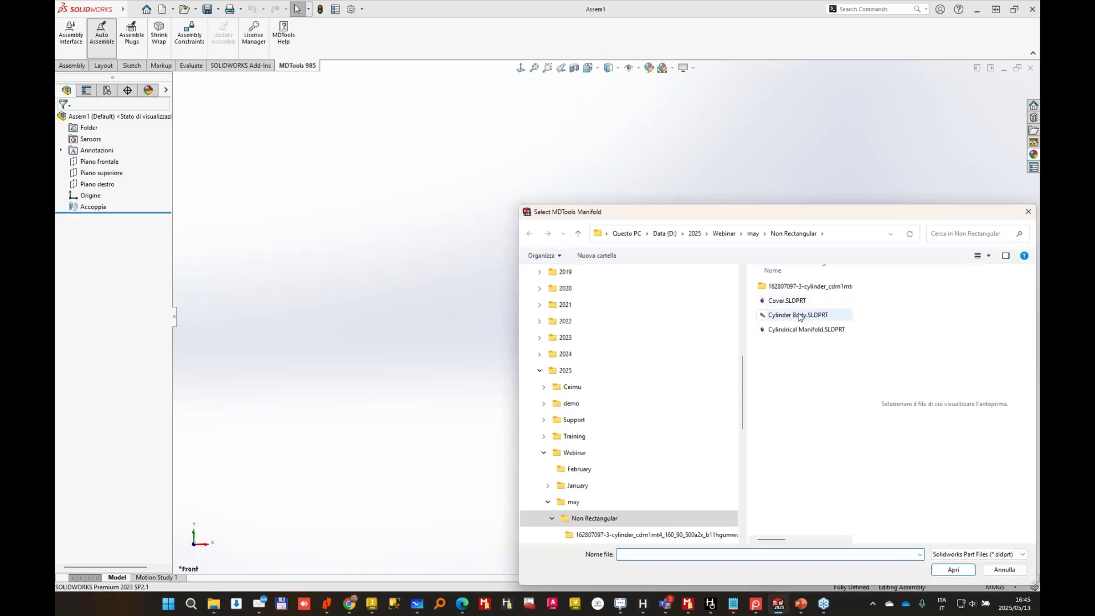
double_click(807, 330)
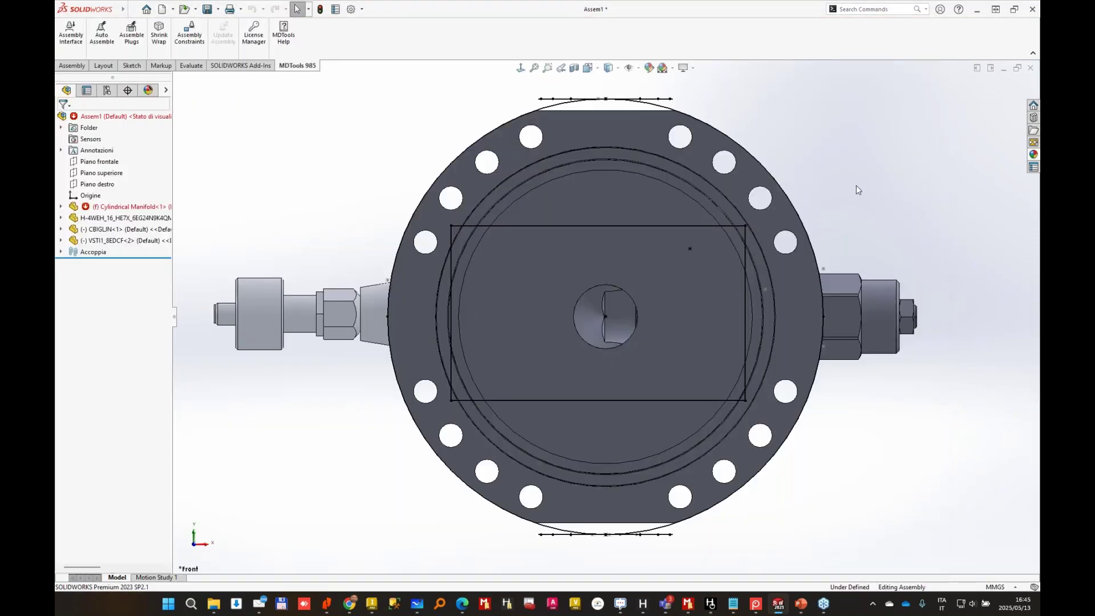
middle_click_drag(857, 186, 847, 189)
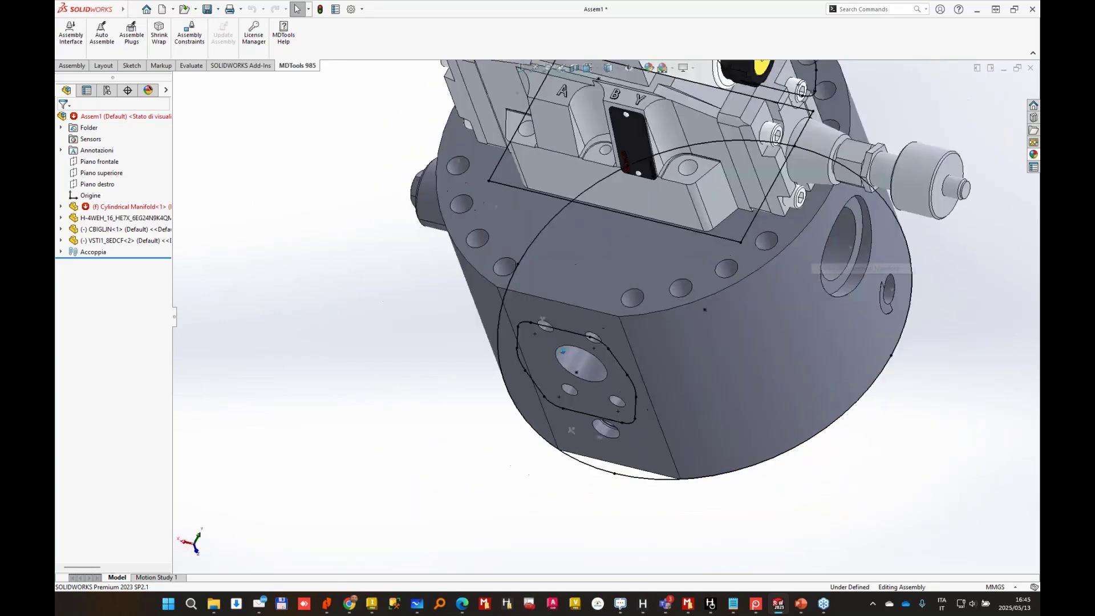
middle_click_drag(491, 228, 680, 233)
key("ctrl+7")
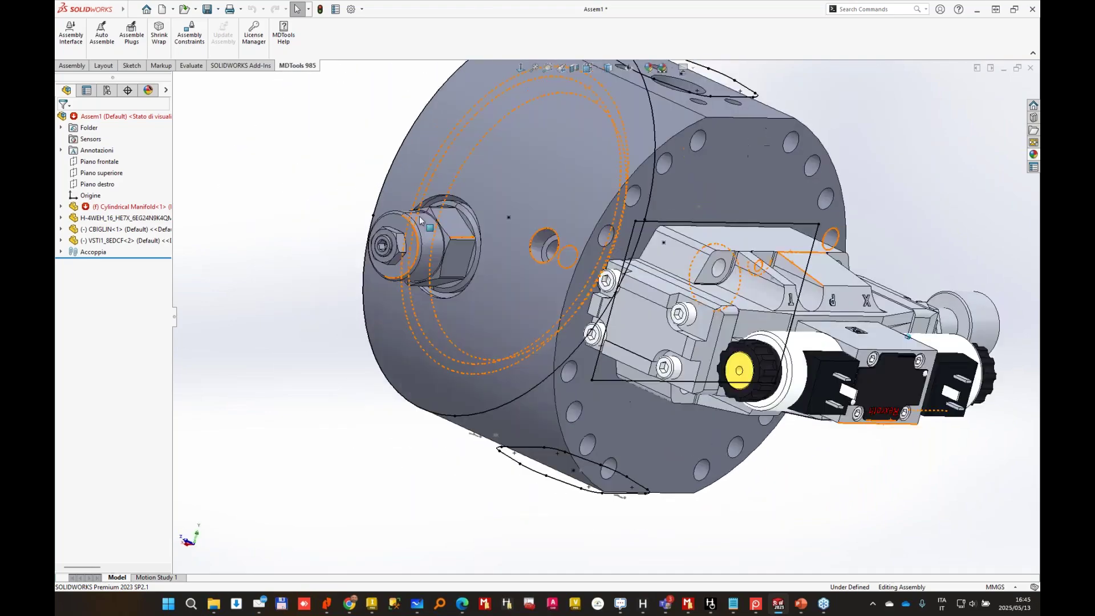
left_click(68, 65)
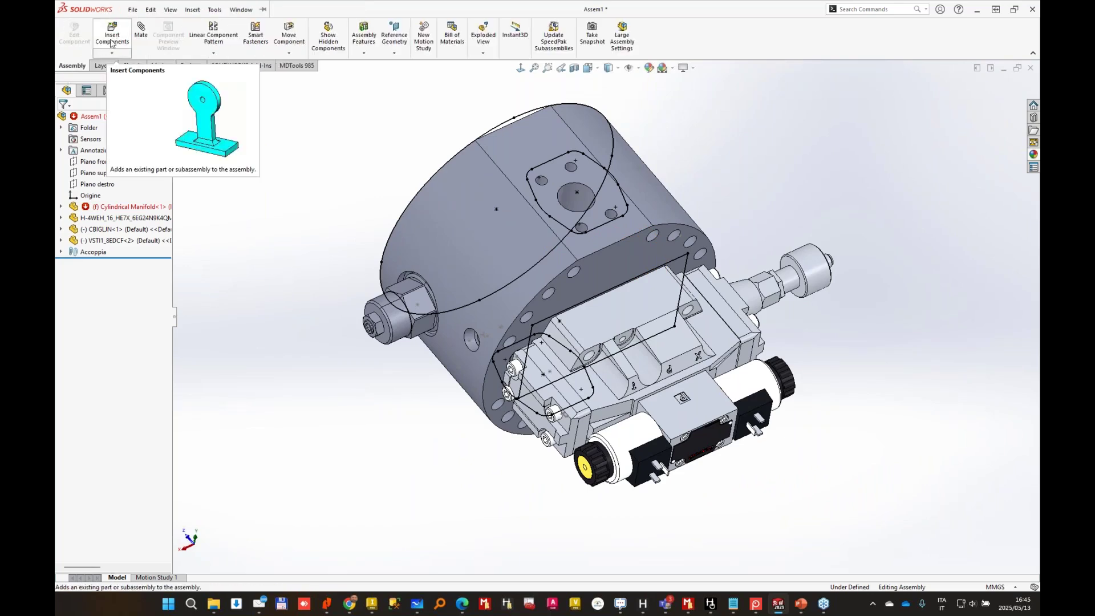
left_click(112, 35)
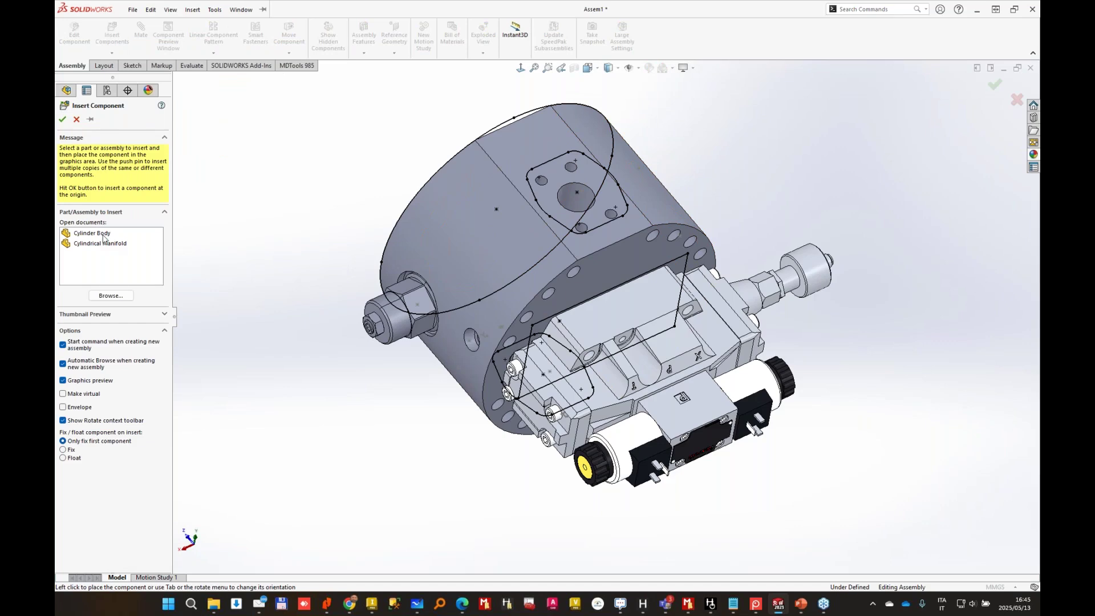
left_click(101, 234)
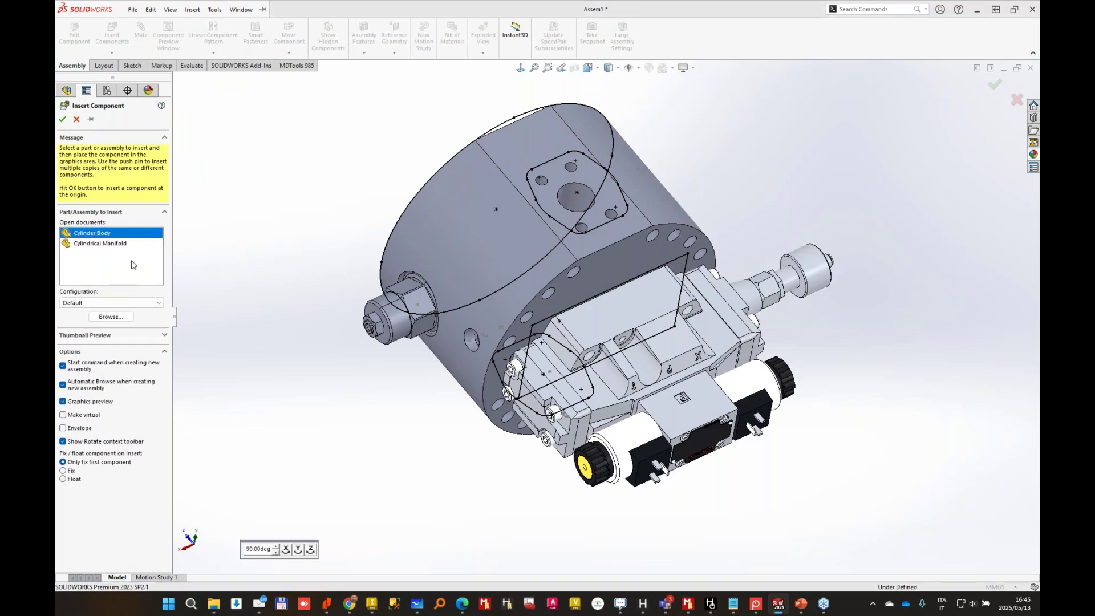
scroll(301, 318, "up", 5)
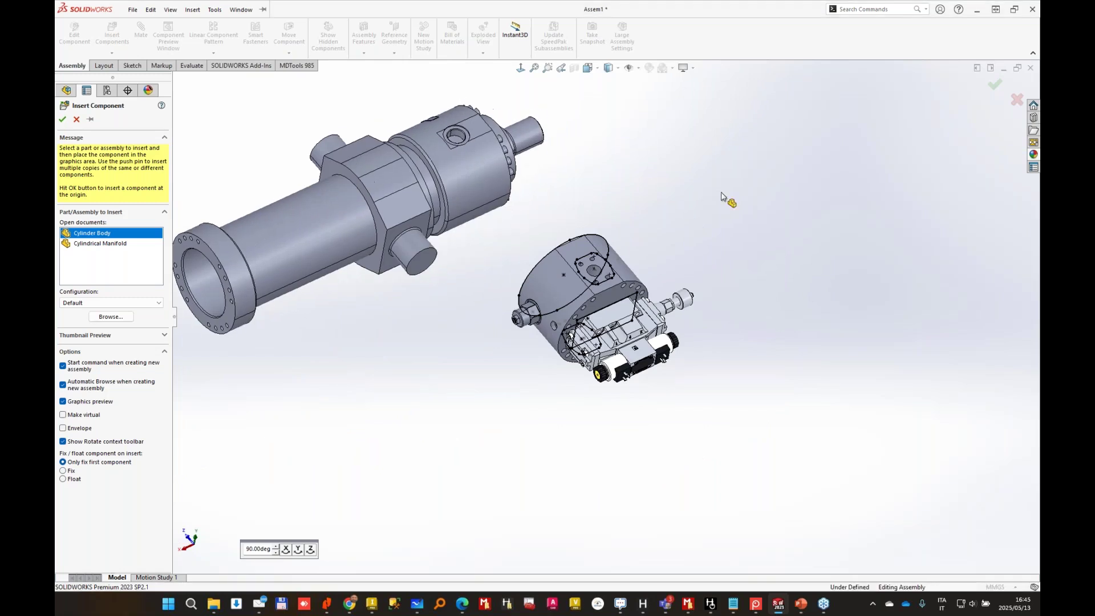
key("Escape")
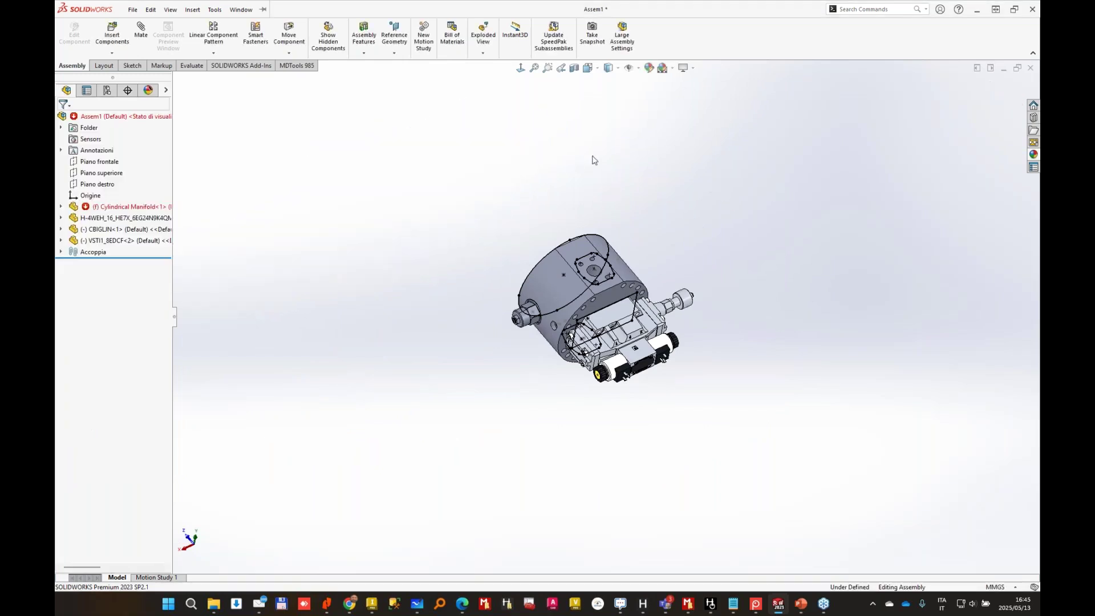
Insert the Cylinder Body part into the assembly beside the manifold.
left_click(112, 50)
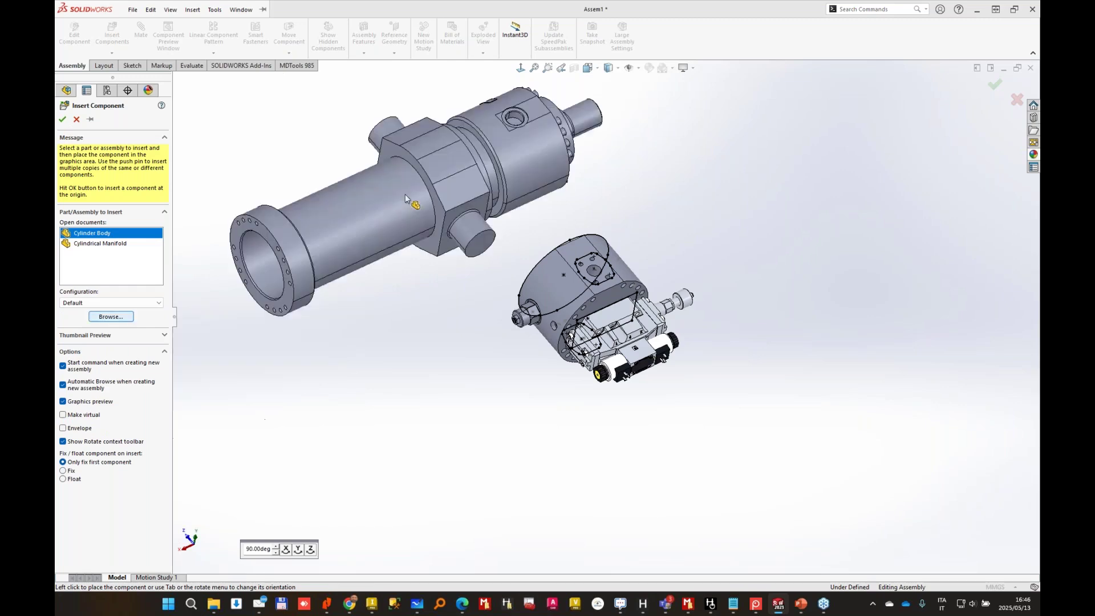
left_click(392, 201)
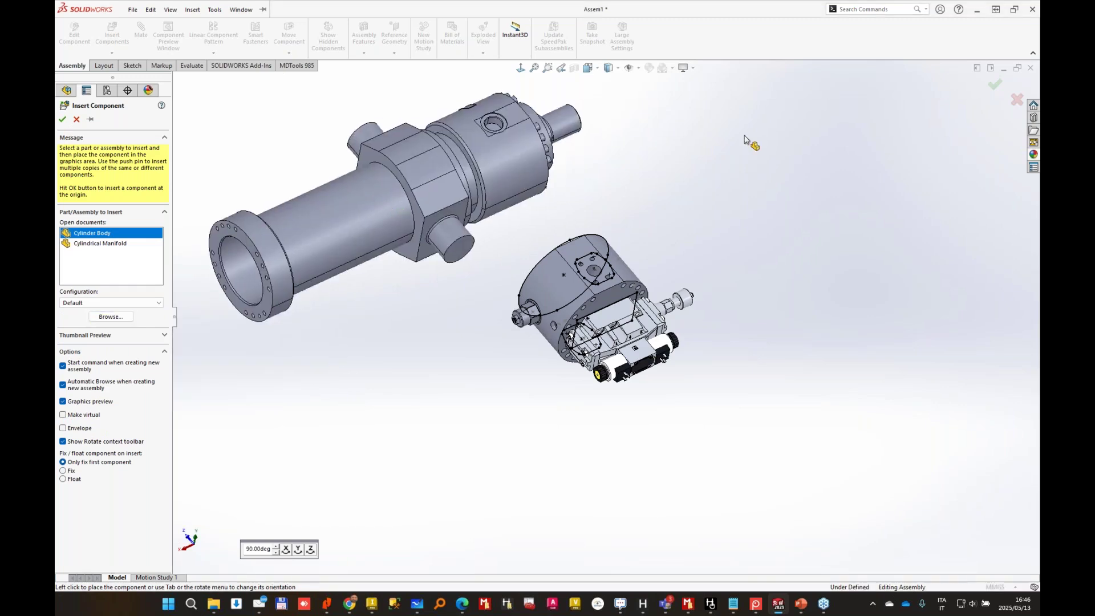
left_click(997, 87)
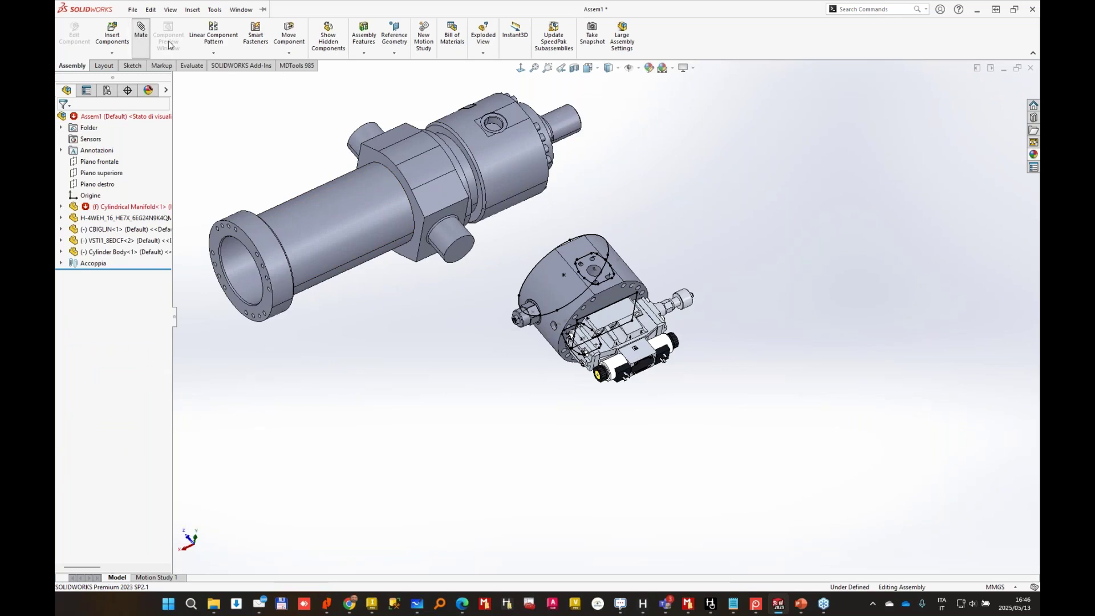
Add a coincident mate between the Cylinder Body's open flange face and the Cylindrical Manifold's bolt-hole end face.
middle_click_drag(297, 197, 313, 201)
left_click(212, 272)
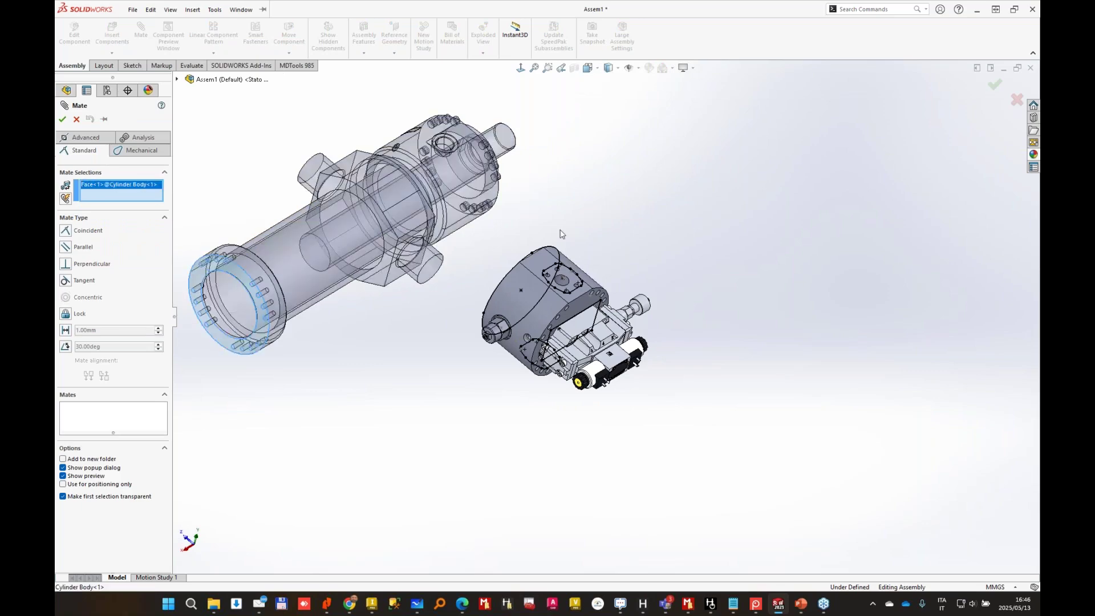
middle_click_drag(560, 230, 580, 137)
scroll(580, 122, "down", 4)
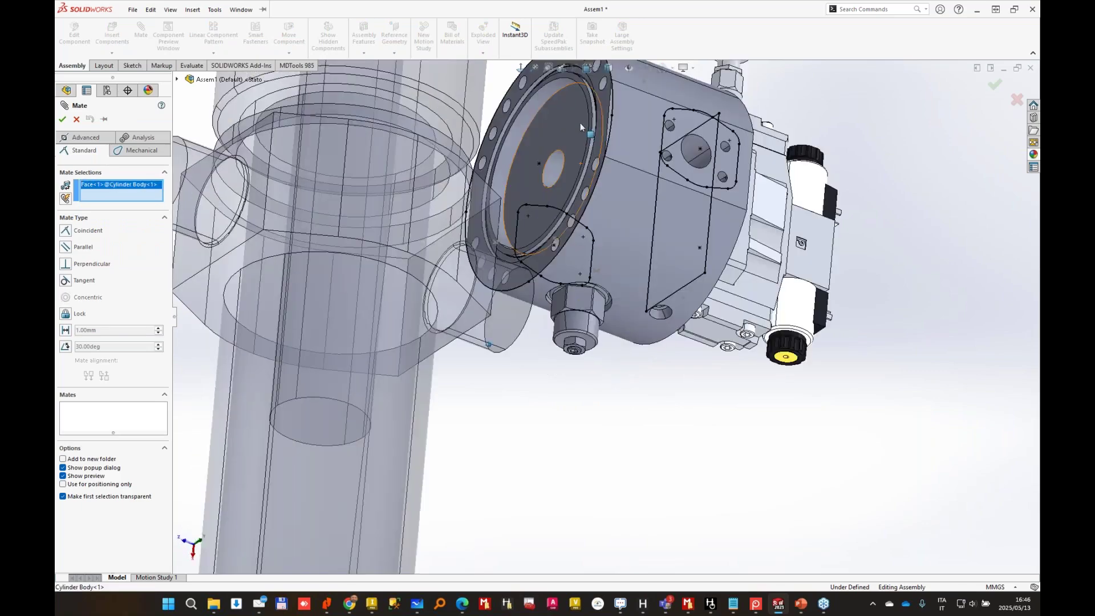
left_click(603, 100)
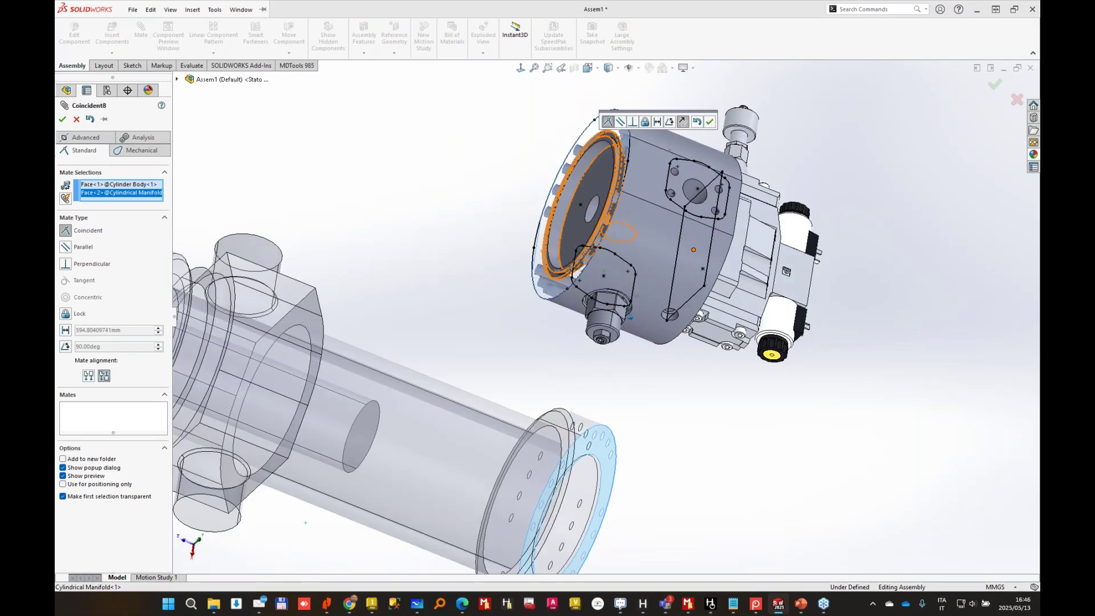
left_click(710, 121)
key("Escape")
Add a concentric mate between the Cylinder Body's main bore and the round hole at the centre of the manifold's end face.
middle_click_drag(680, 220, 502, 337)
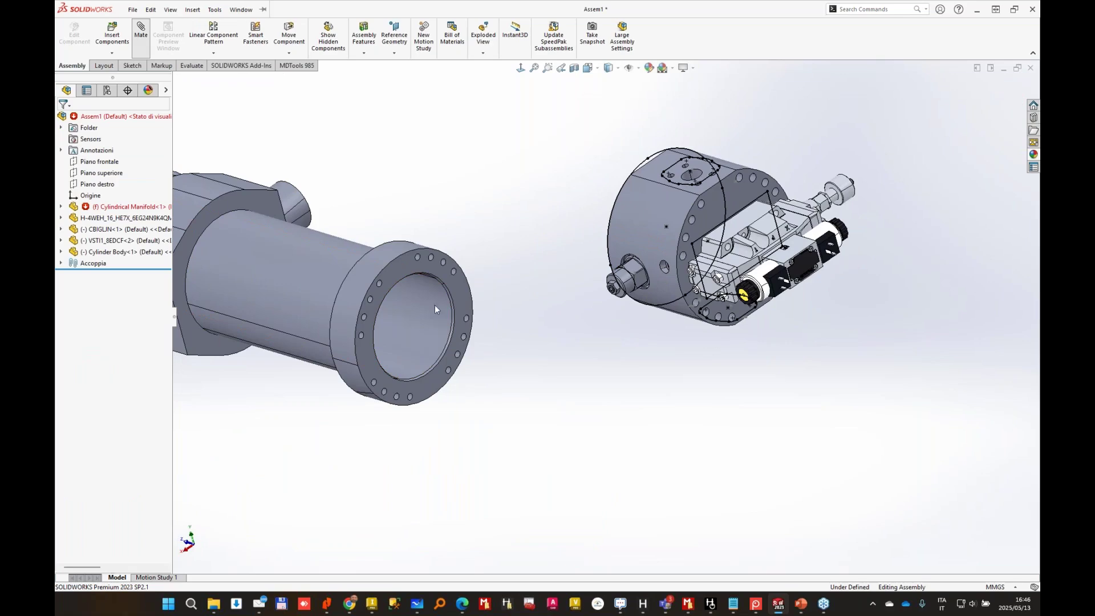
left_click(426, 320)
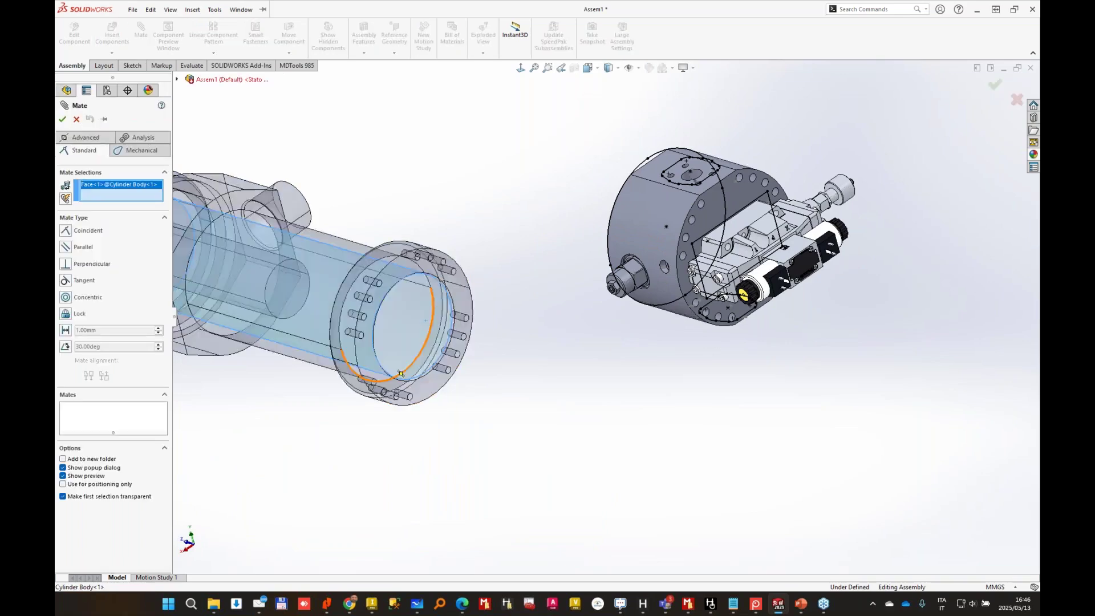
middle_click_drag(426, 321, 563, 237)
left_click(559, 228)
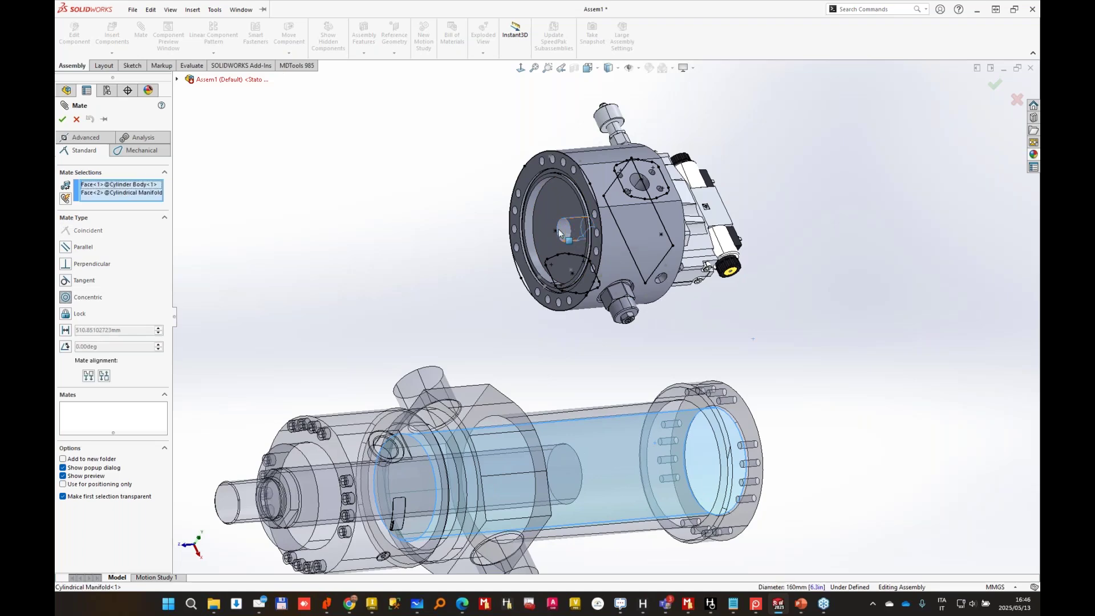
double_click(995, 84)
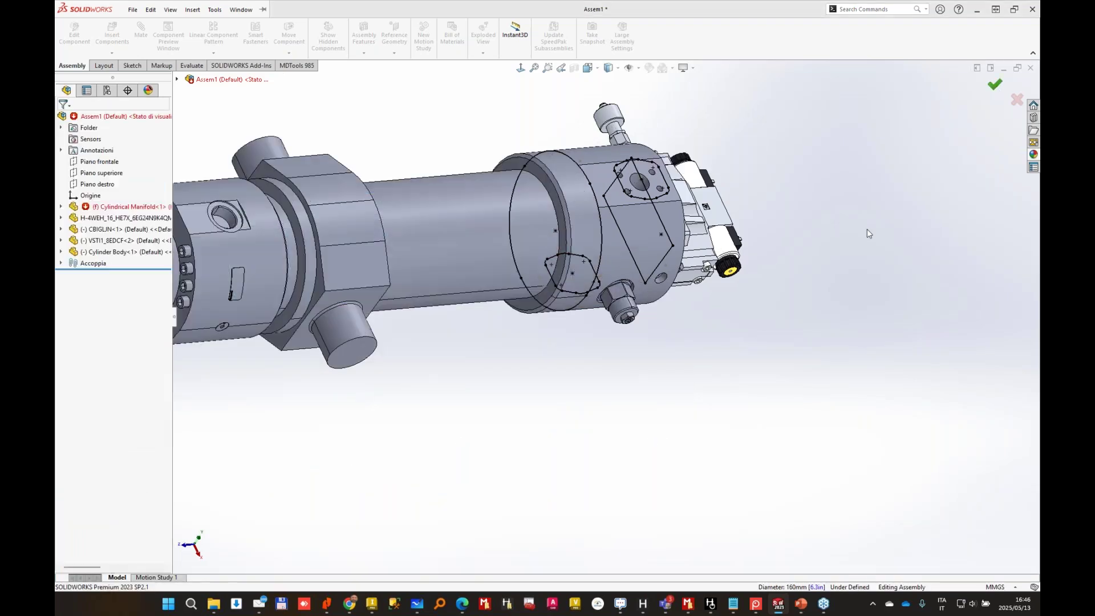
Review the cavities and assigned CAD models in MDTools Auto Assemble, including the plugs and C1, and leave without updating.
middle_click_drag(867, 233, 707, 160)
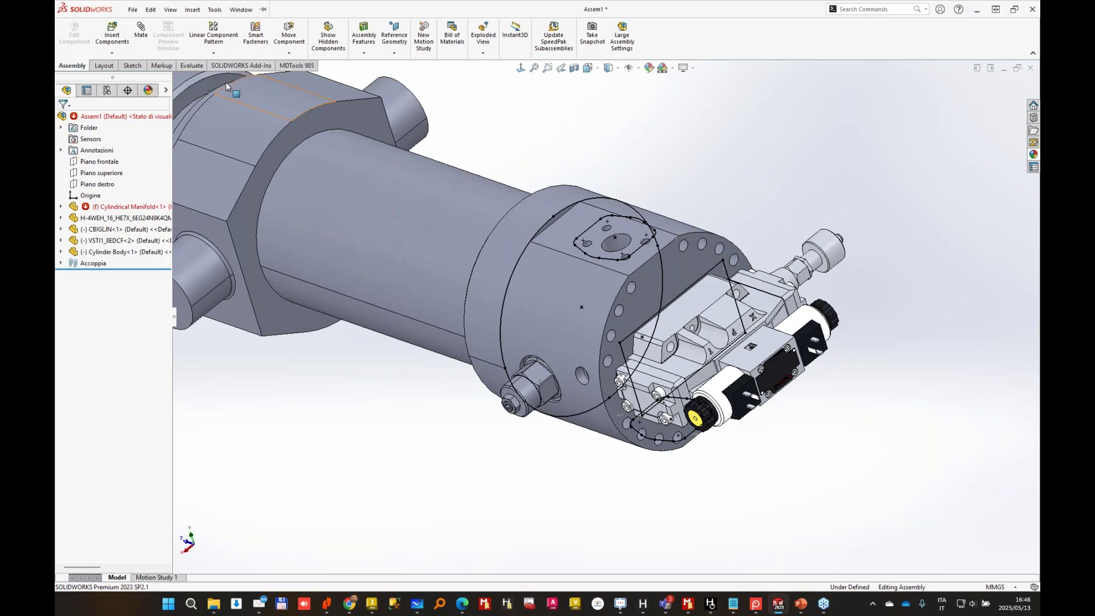
left_click(297, 66)
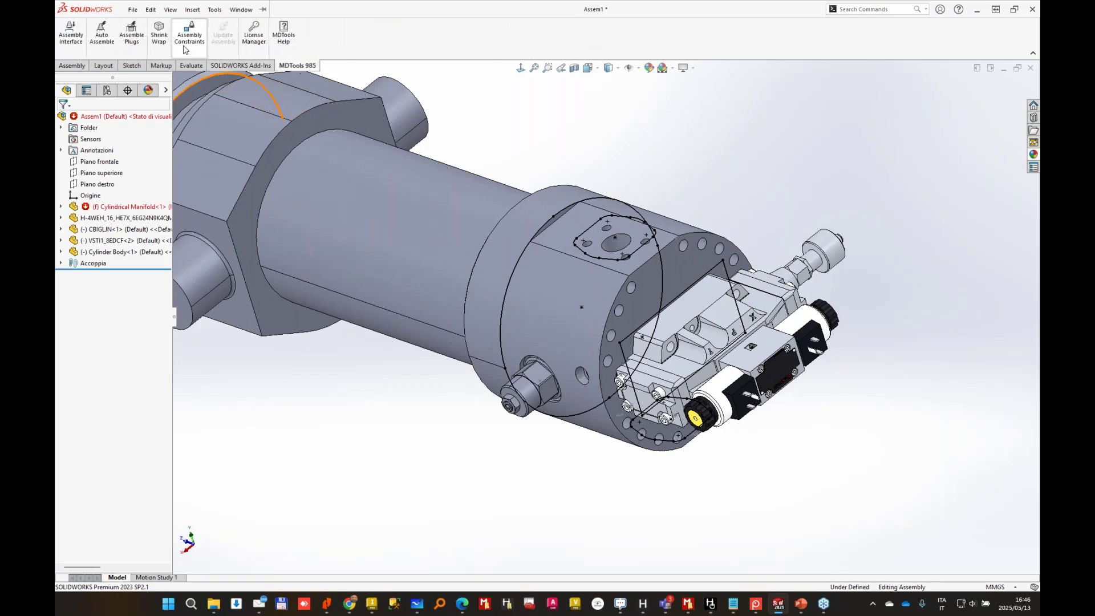
left_click(102, 34)
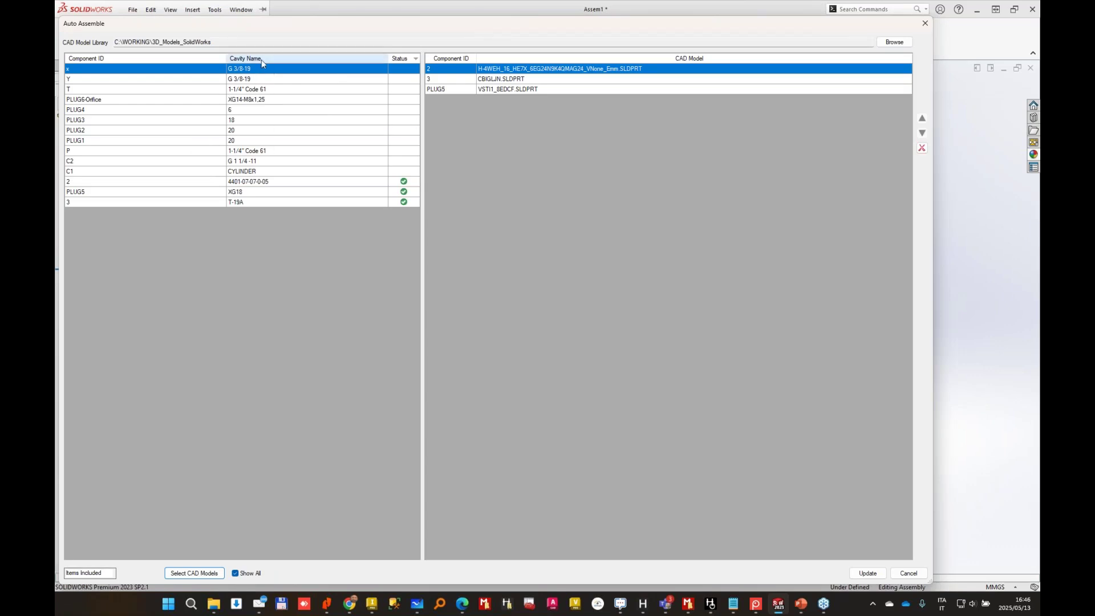
left_click(246, 110)
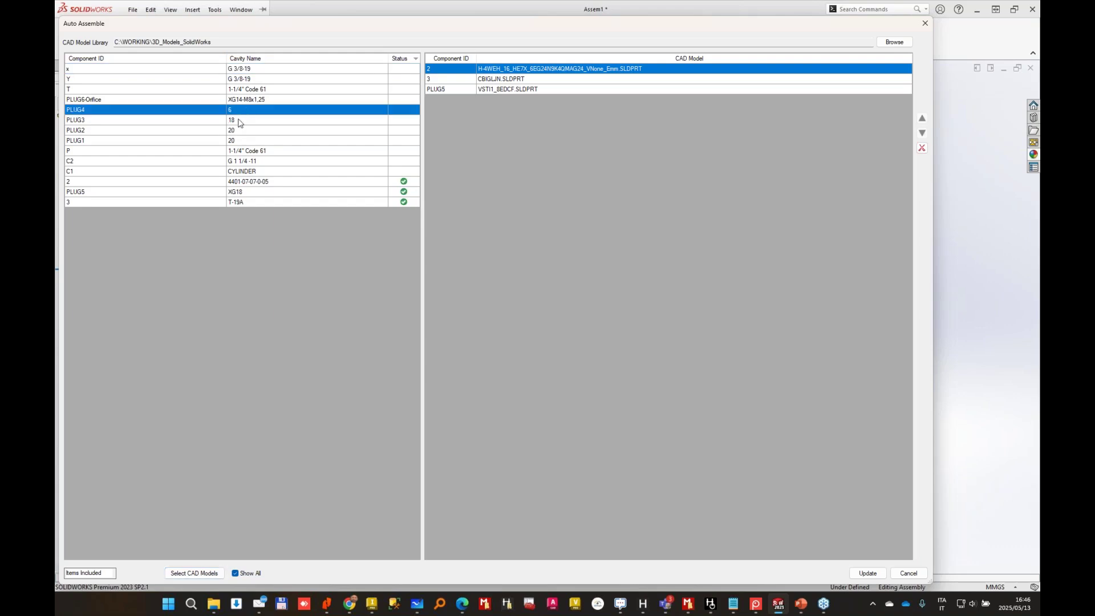
left_click(241, 121)
left_click(266, 102)
left_click(244, 141)
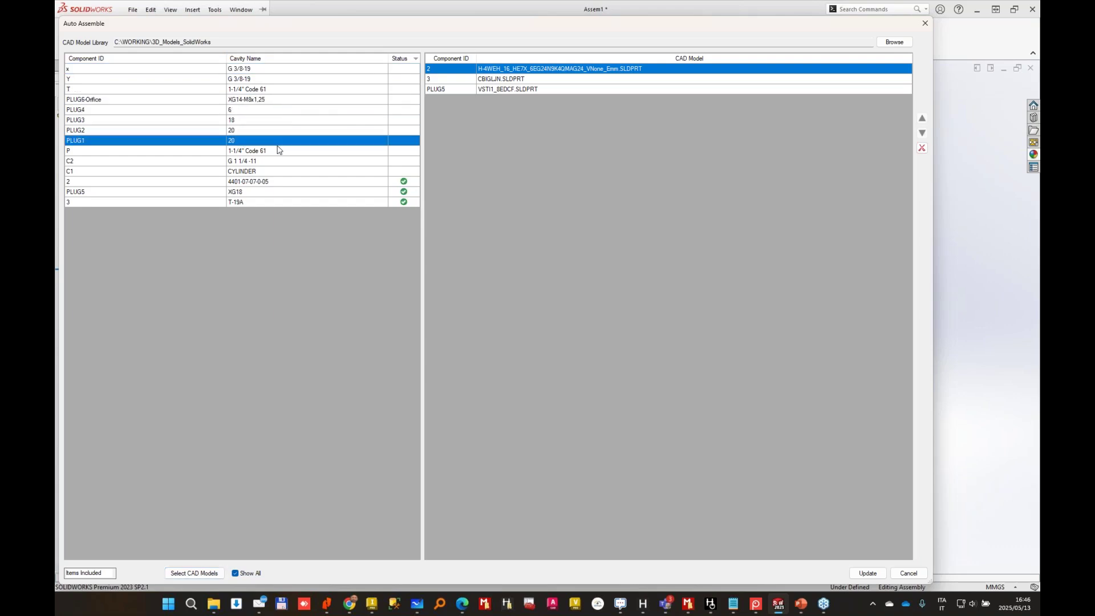
left_click(248, 171)
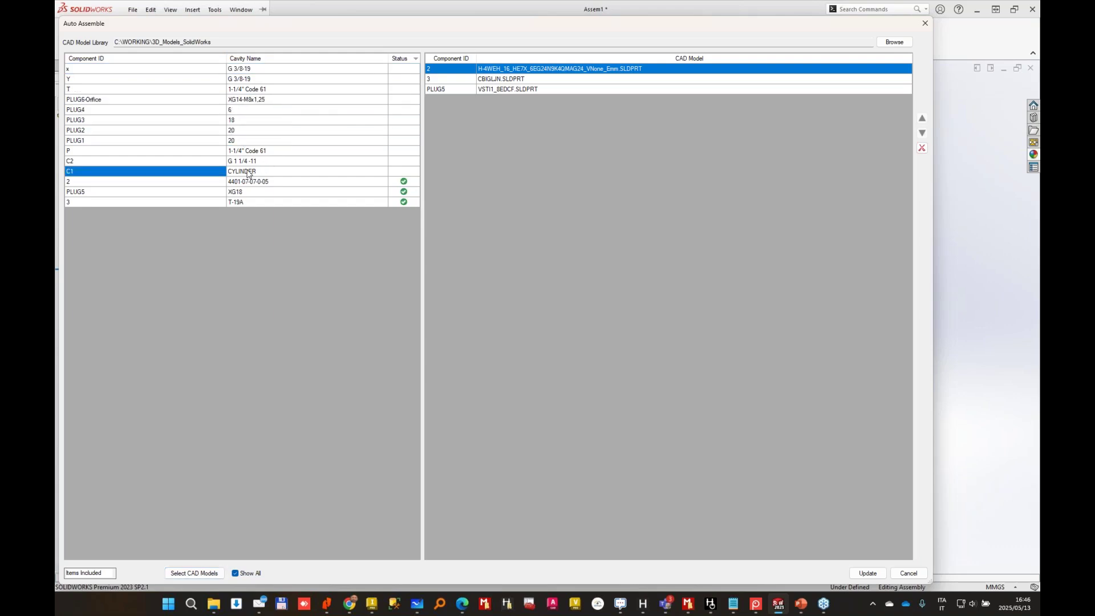
left_click(908, 573)
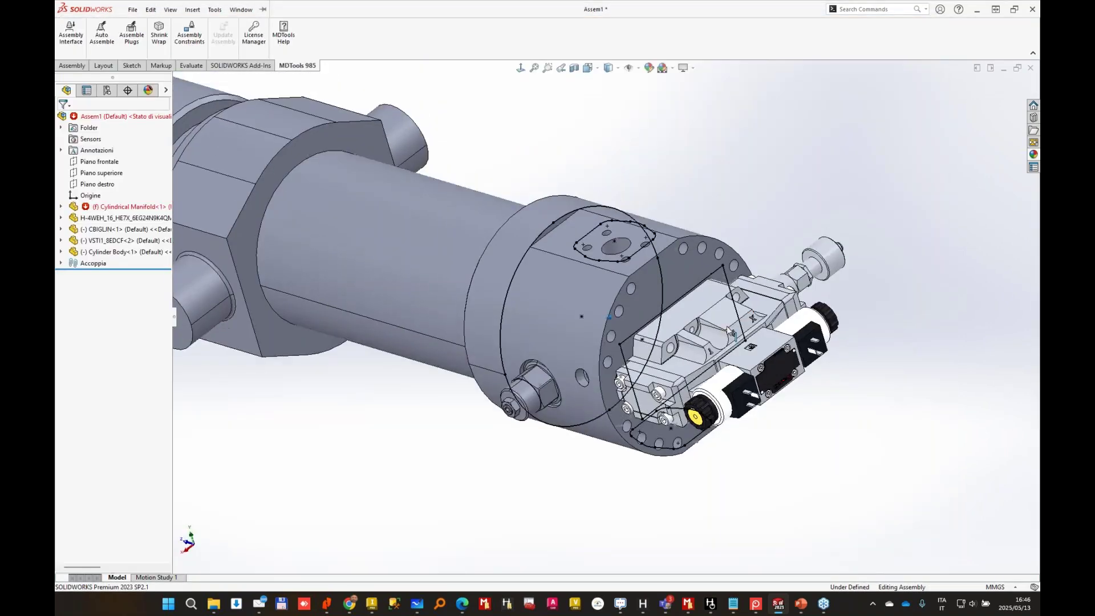
middle_click_drag(727, 330, 758, 297)
scroll(759, 297, "down", 4)
middle_click_drag(799, 240, 717, 239)
scroll(744, 215, "up", 3)
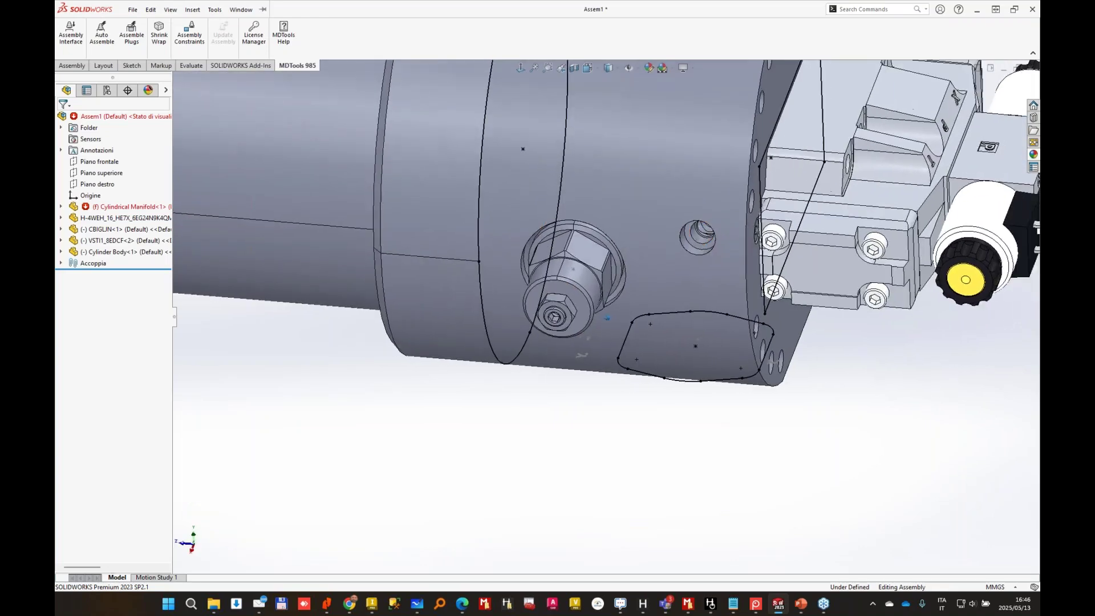
scroll(518, 388, "up", 5)
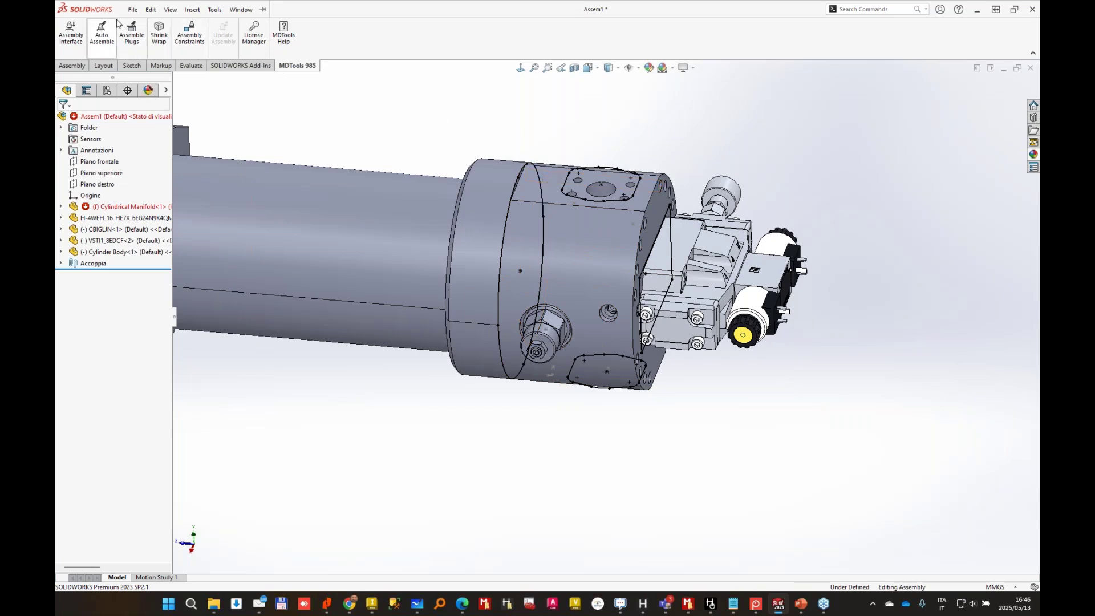
Create a new drawing document, leave the initial Model View command without placing a view, and clear the File Explorer from the sheet area.
left_click(132, 10)
left_click(149, 27)
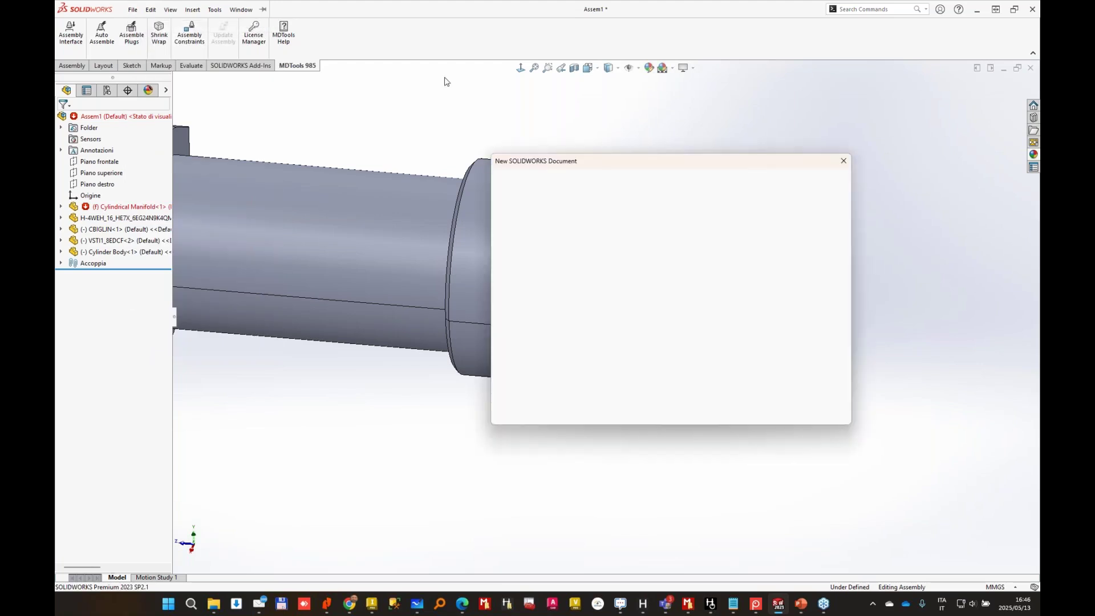
double_click(634, 198)
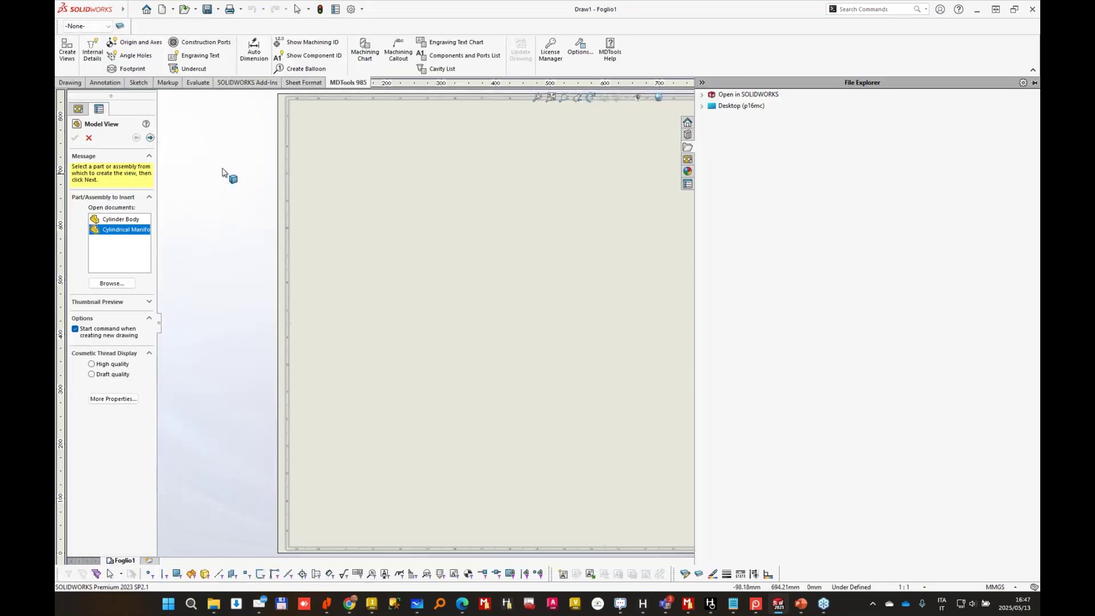
left_click(89, 138)
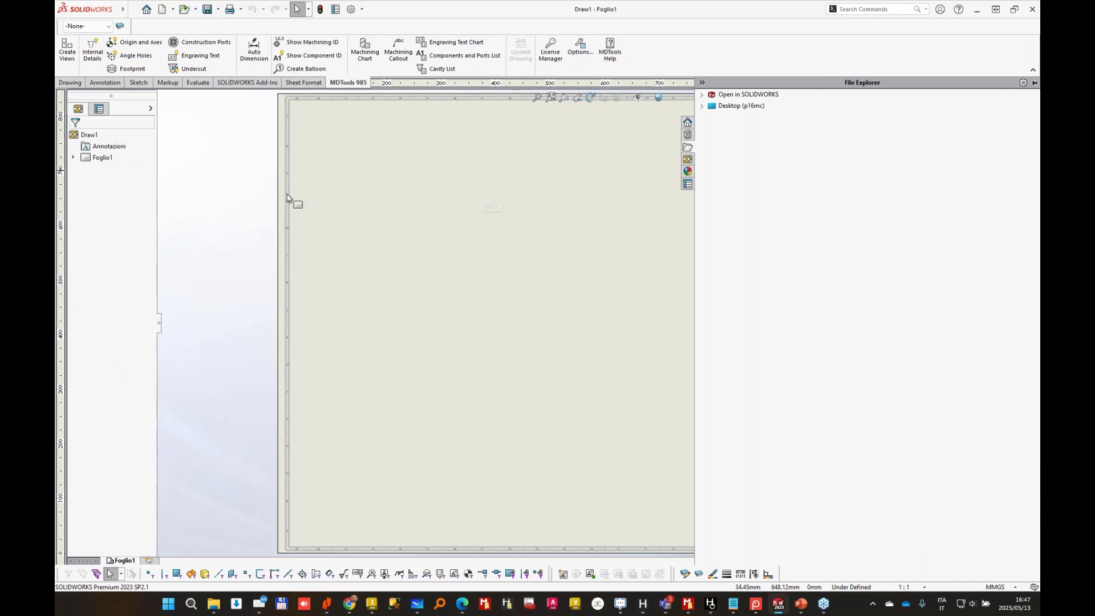
left_click(115, 179)
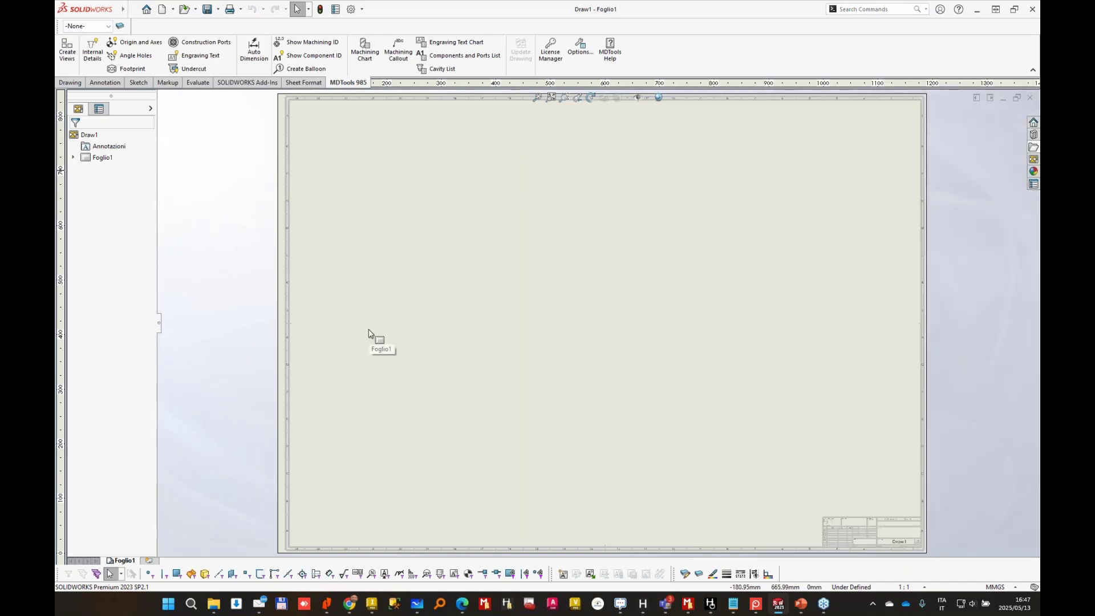
Generate views of Cylindrical Manifold.SLDPRT with MDTools Create Views at 1:1, using Right as base view with face names and origin and axes on.
left_click(67, 50)
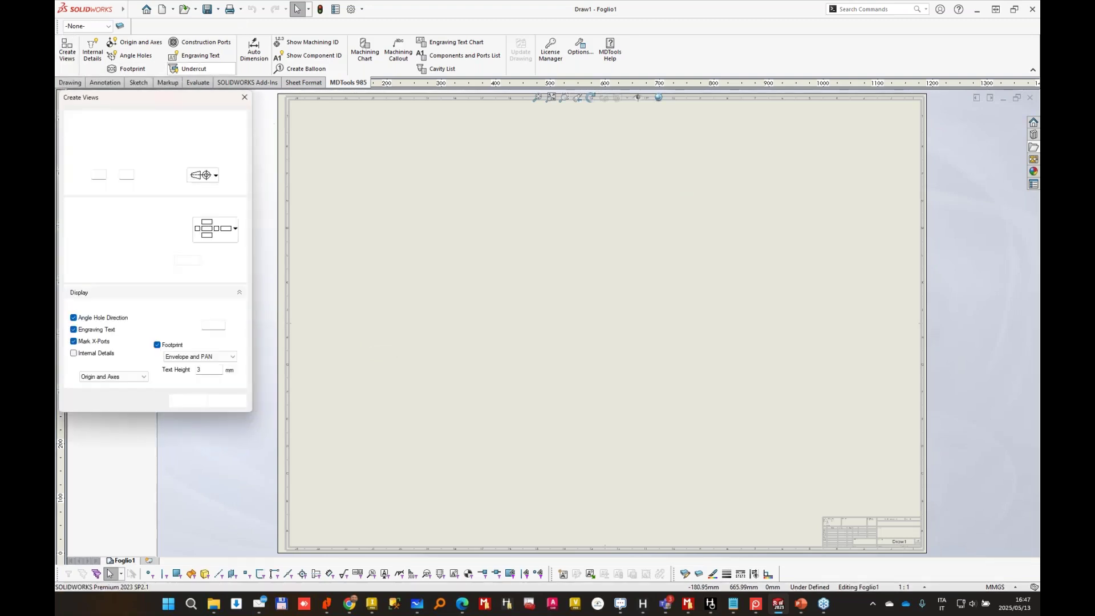
left_click(183, 143)
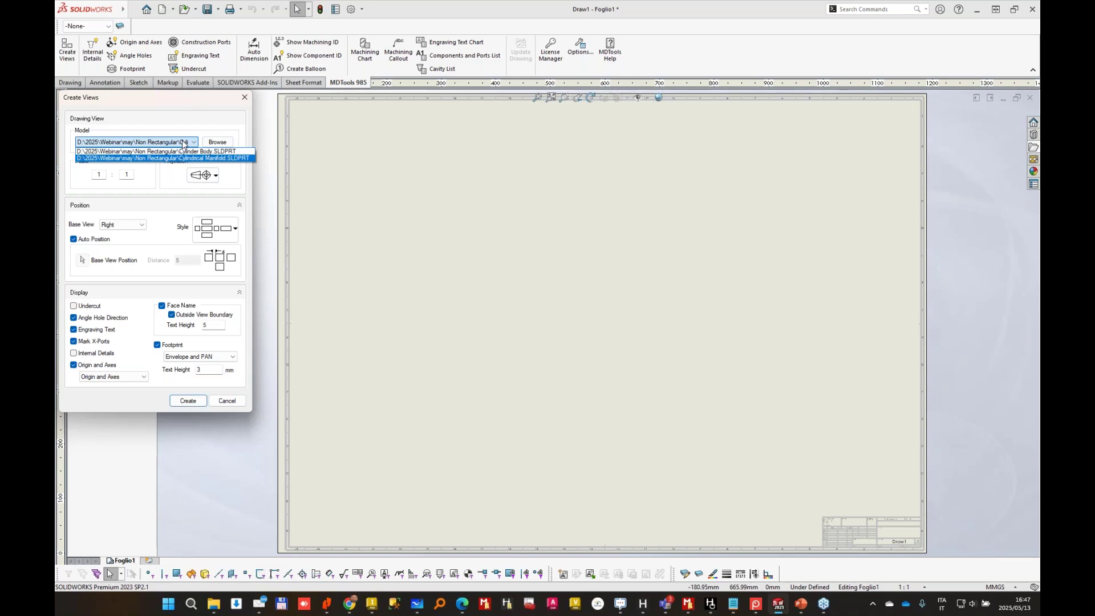
left_click(187, 158)
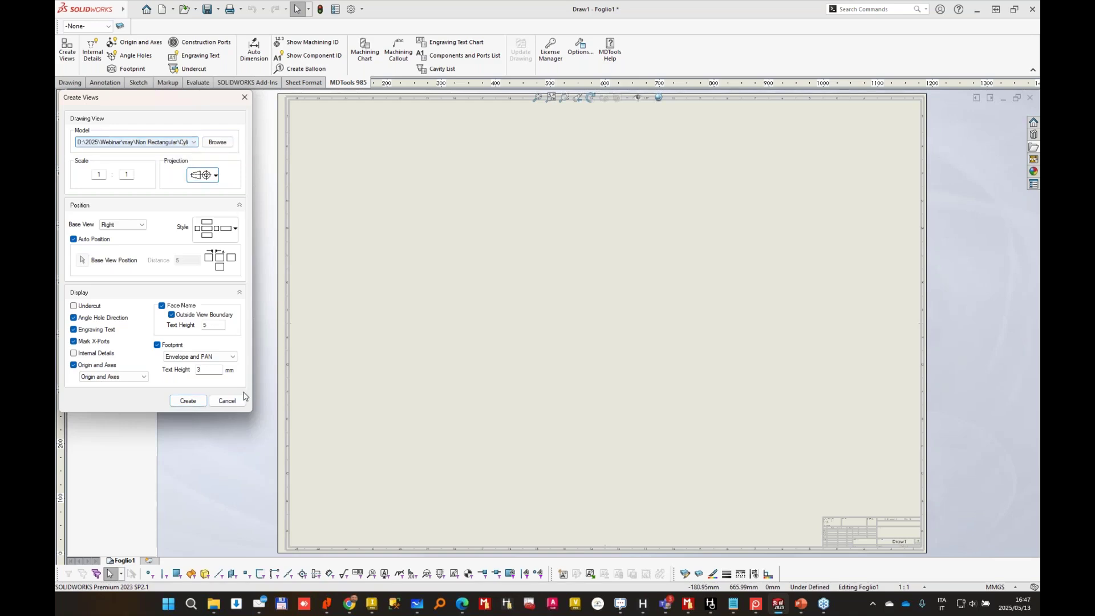
left_click(185, 401)
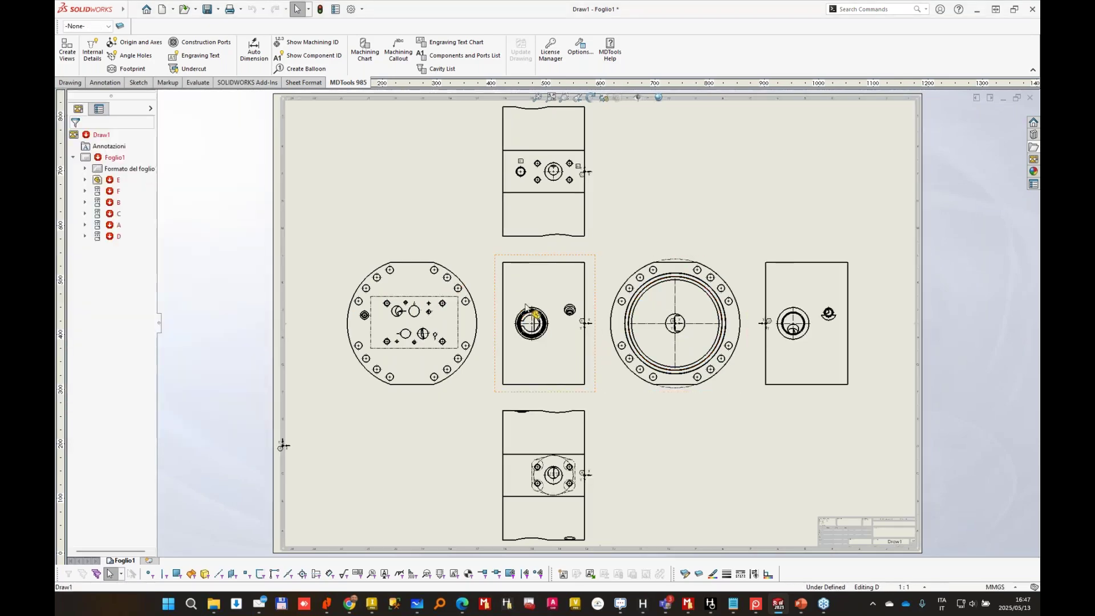
Inspect the origin and face-name marks, and delete all six manifold views from the sheet.
scroll(596, 326, "down", 5)
scroll(564, 336, "down", 1)
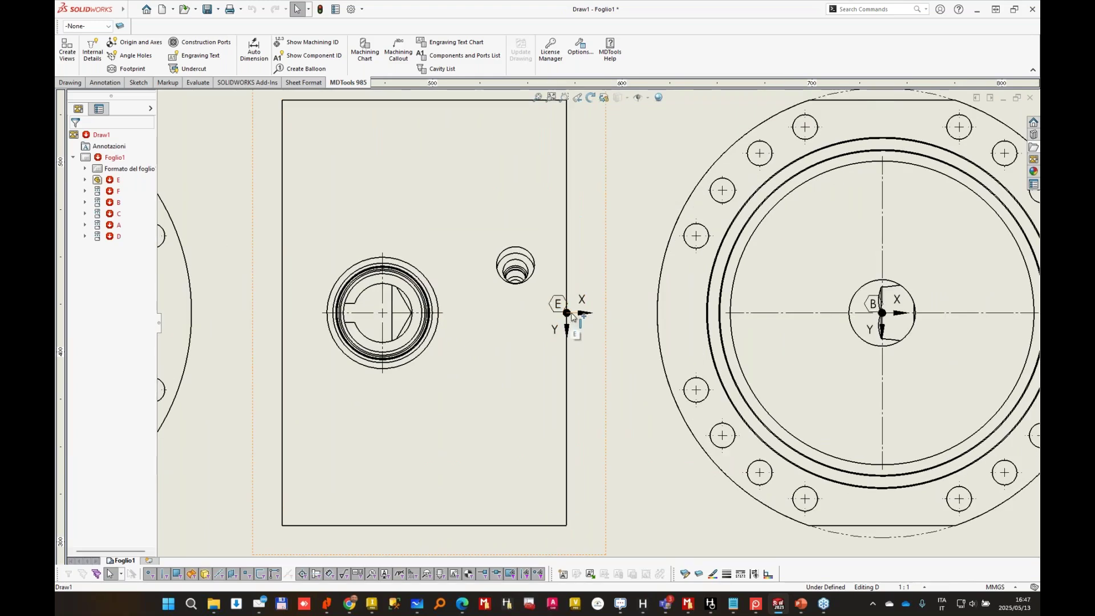
scroll(572, 321, "up", 5)
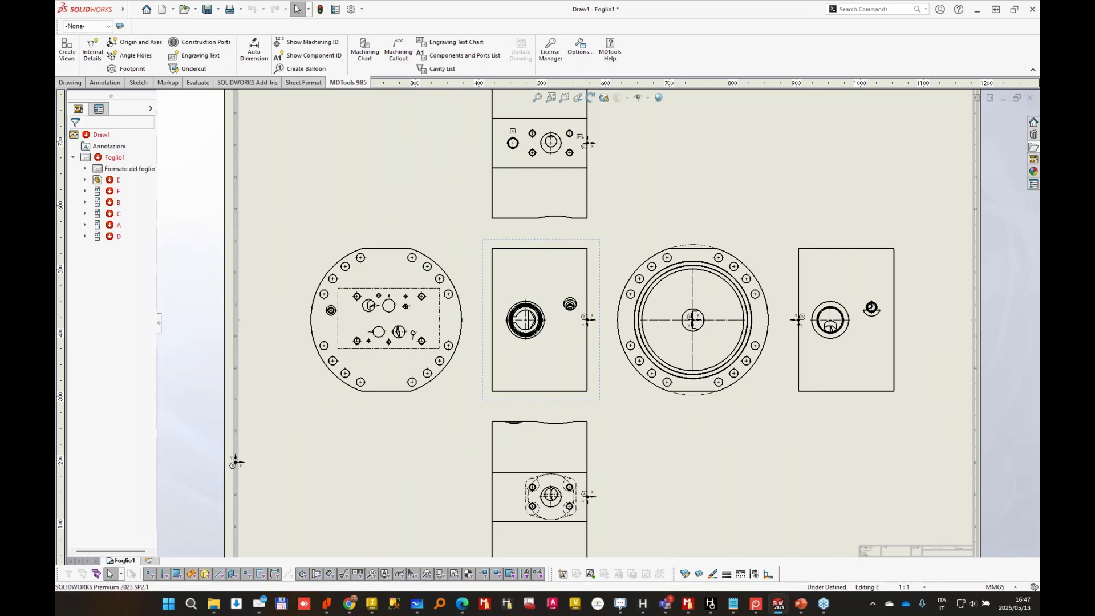
left_click(549, 248)
key("Delete")
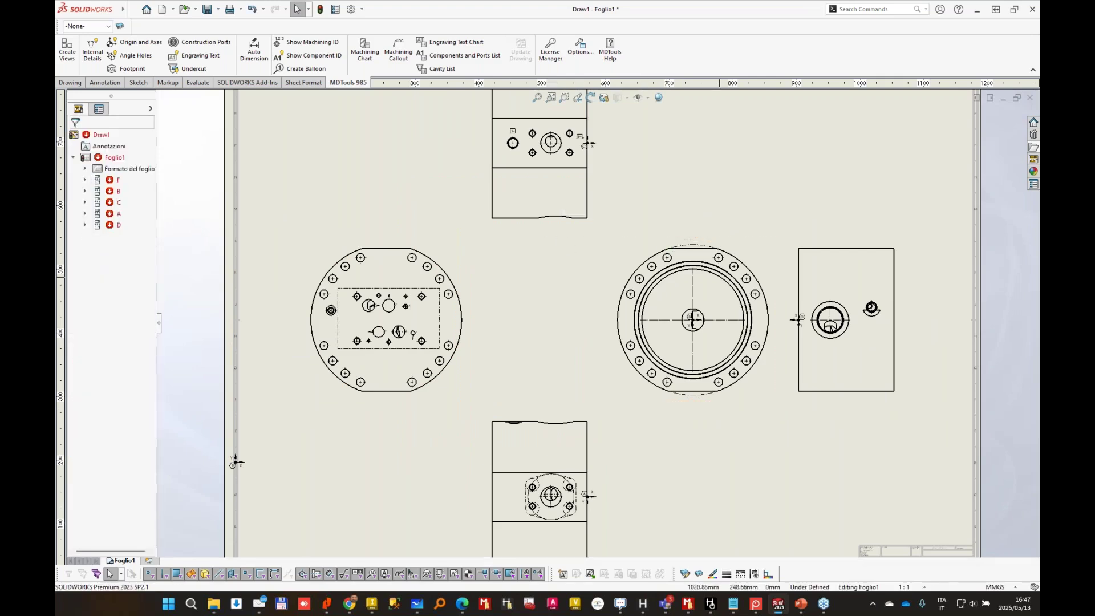
left_click_drag(928, 517, 322, 138)
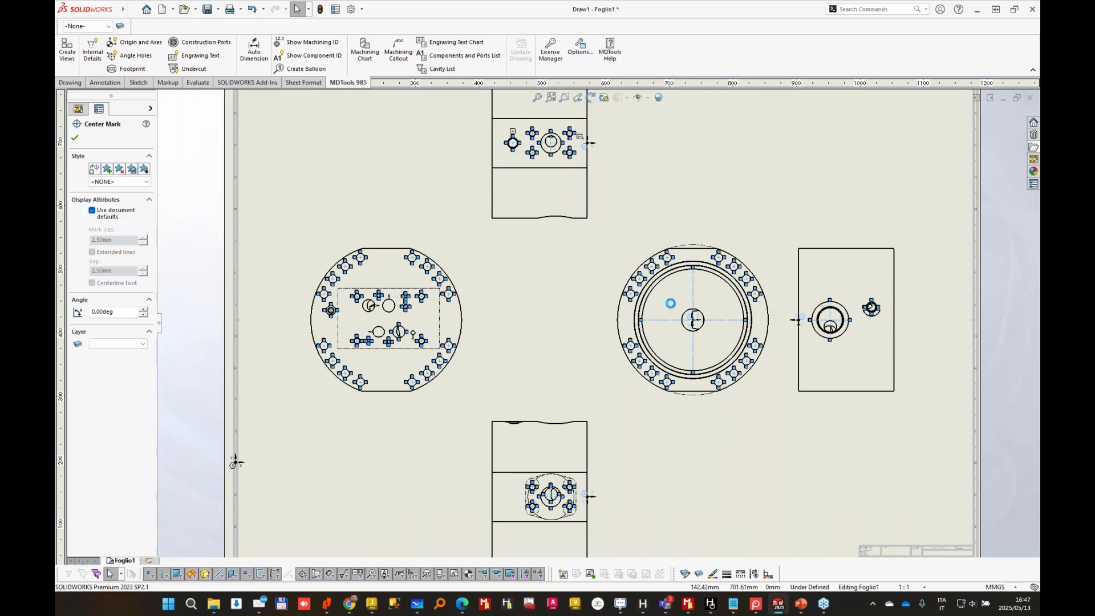
key("Escape")
key("f")
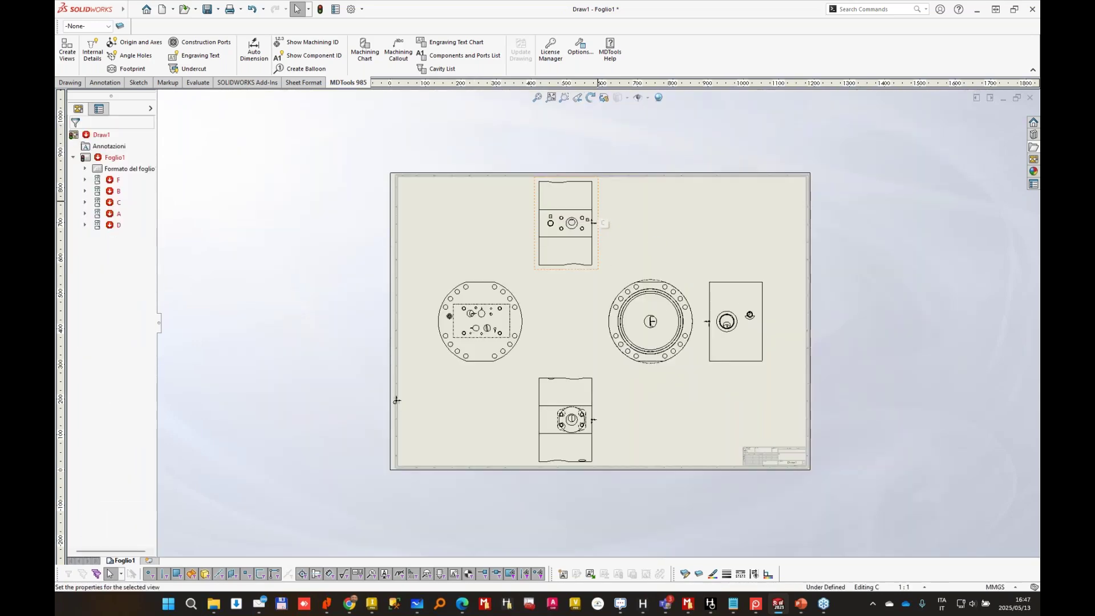
key("Delete")
left_click(513, 302)
key("Delete")
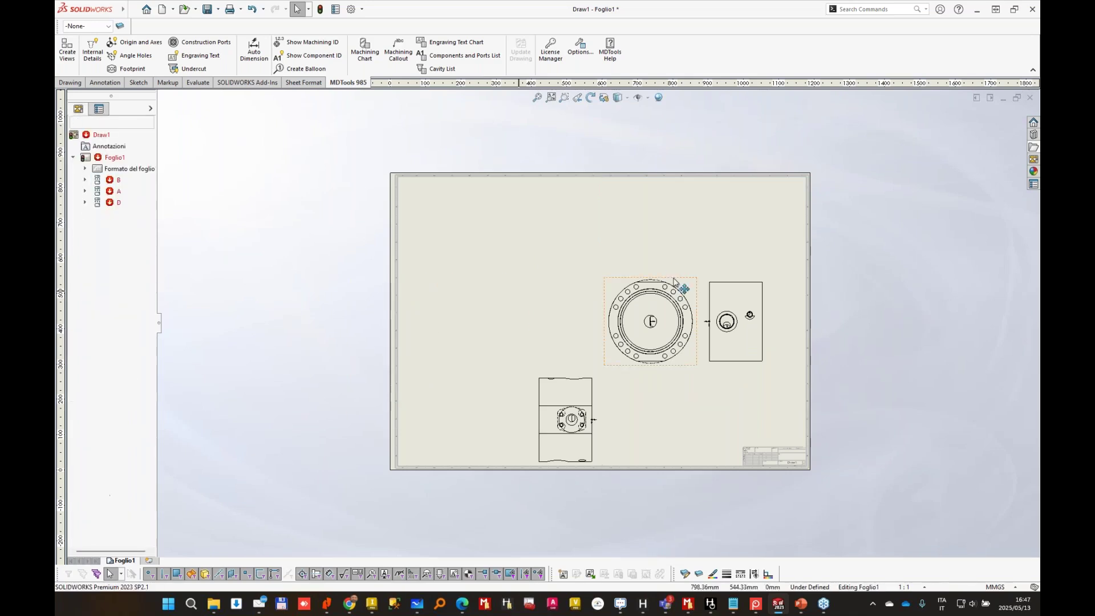
left_click(674, 278)
key("Delete")
left_click(598, 379)
key("Delete")
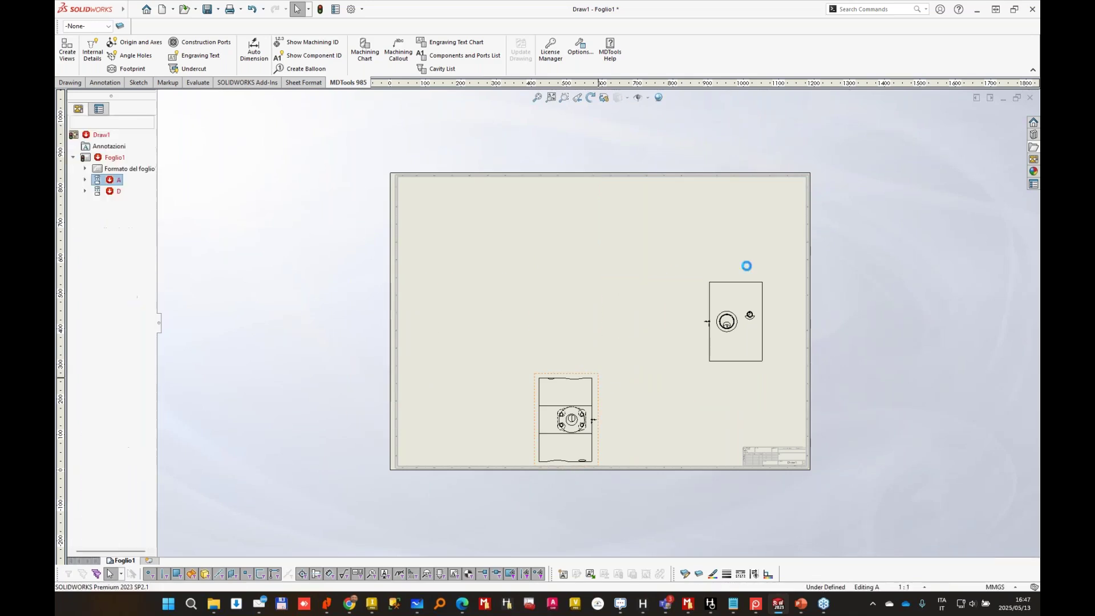
key("Delete")
left_click(753, 291)
key("Delete")
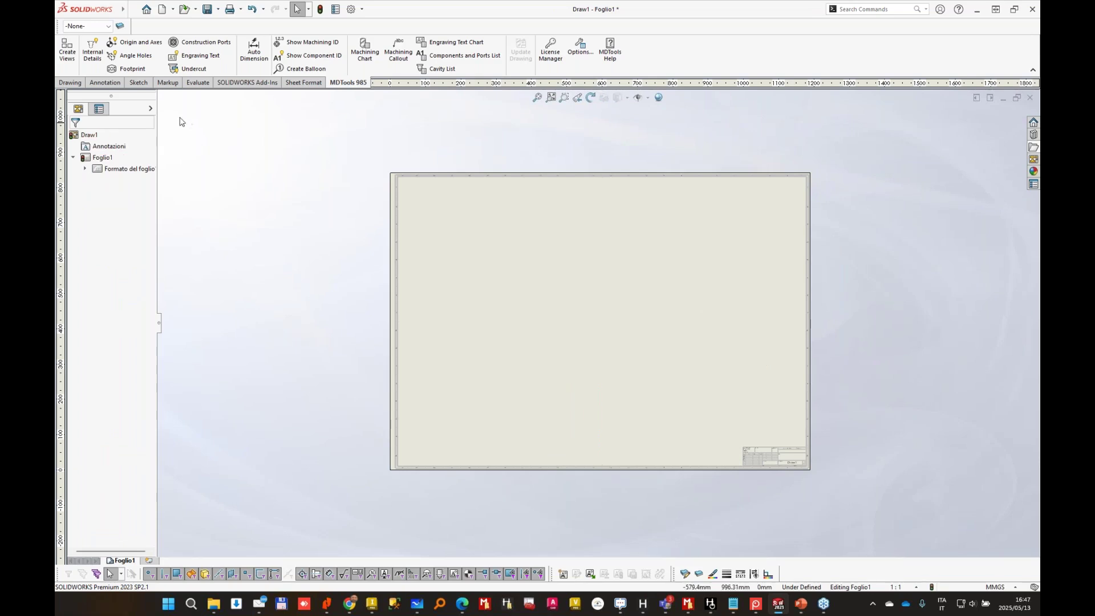
Generate the Cylindrical Manifold views with MDTools Create Views at 1:1 from the Right base view, with Face Name and Origin and Axes off.
left_click(67, 51)
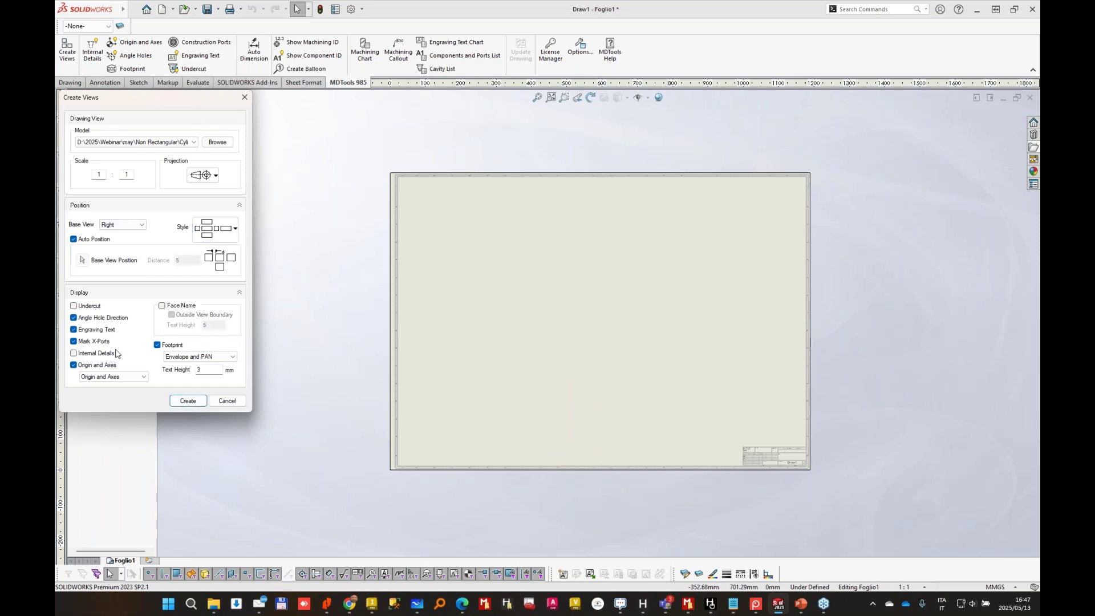
left_click(189, 401)
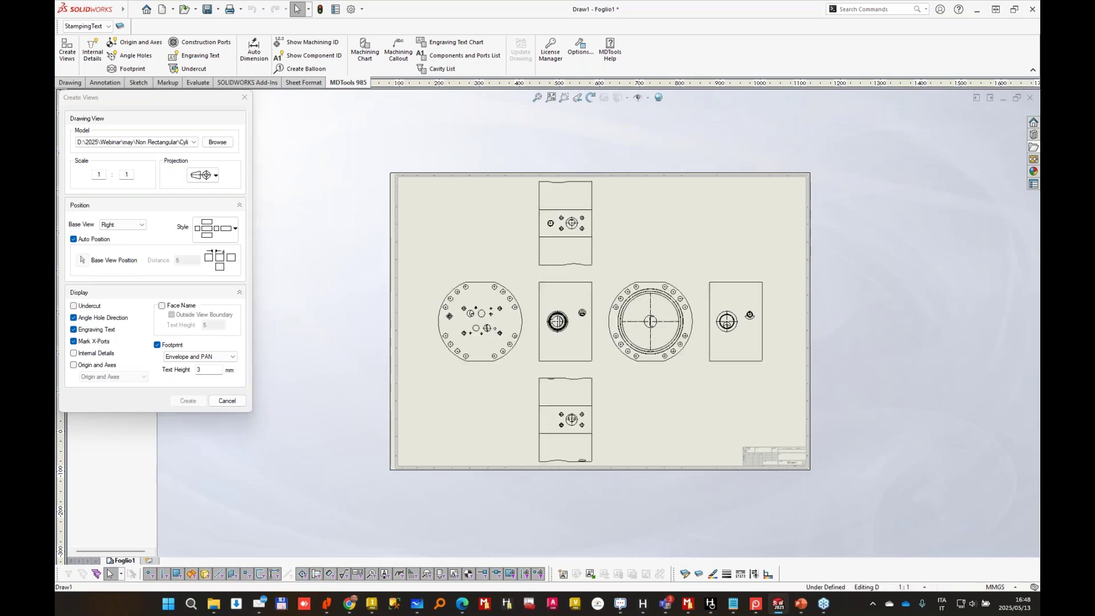
scroll(445, 223, "down", 6)
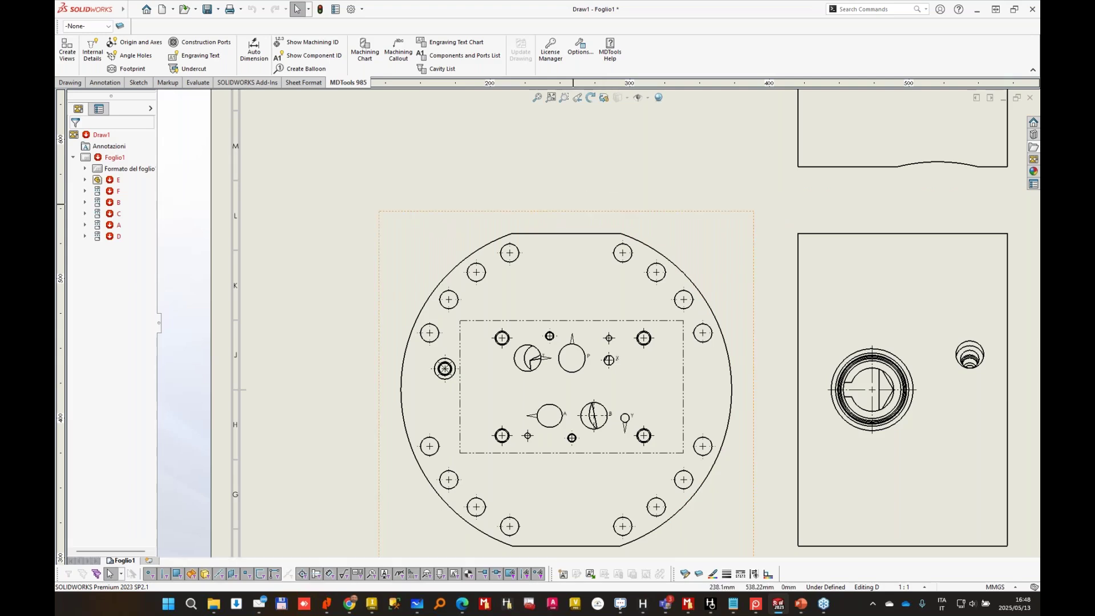
Add horizontal ordinate dimensions in view F, with zero at the outer arc's center, to the four upper-right bolt holes.
middle_click_drag(657, 250, 629, 160)
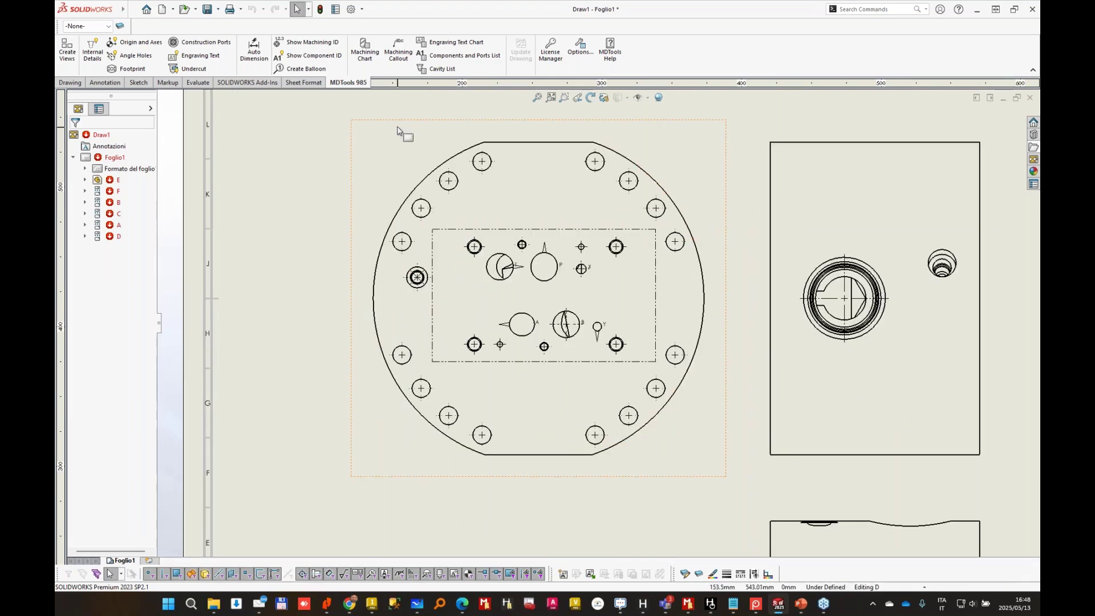
left_click(73, 84)
left_click(107, 84)
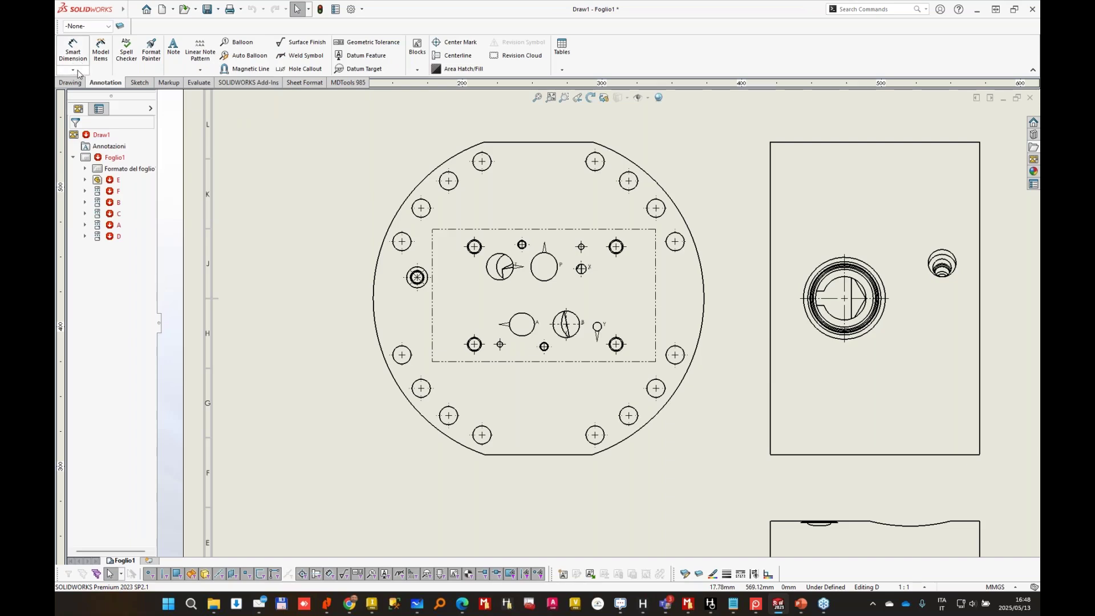
left_click(78, 70)
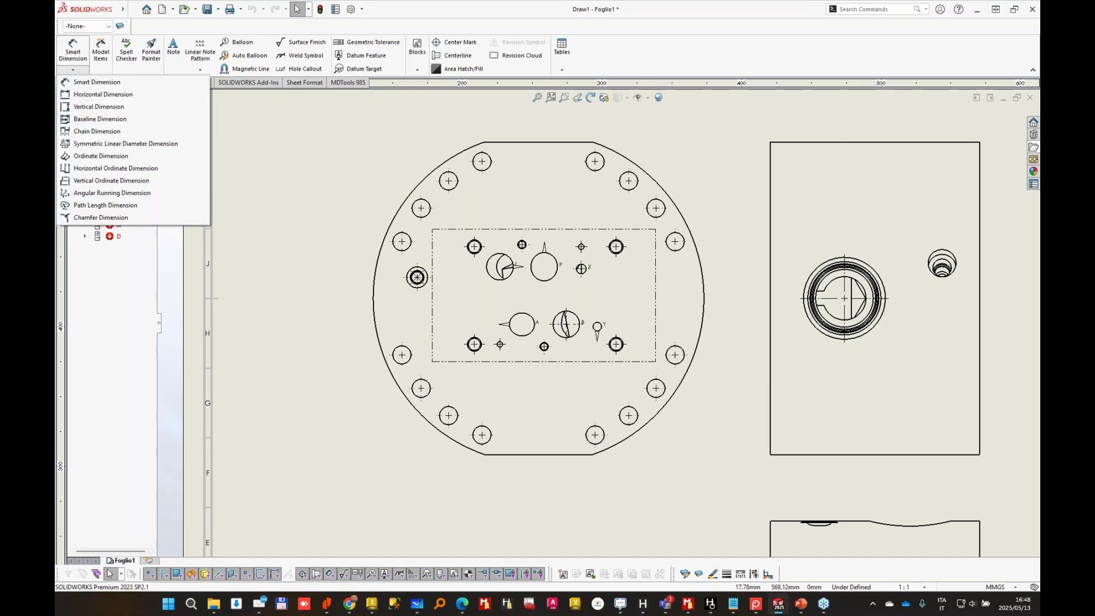
left_click(100, 168)
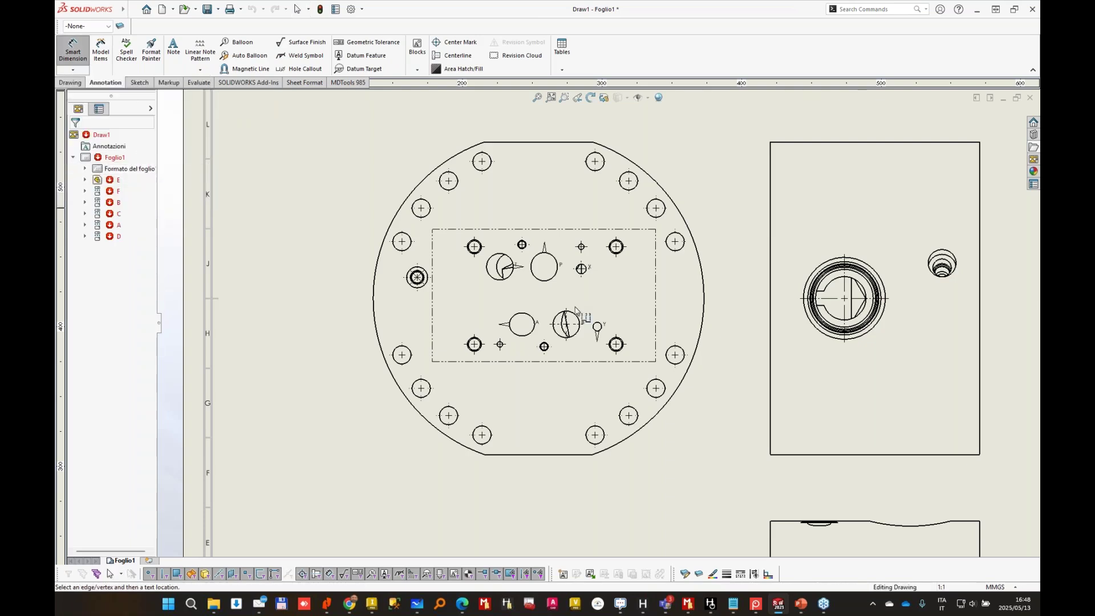
left_click(663, 192)
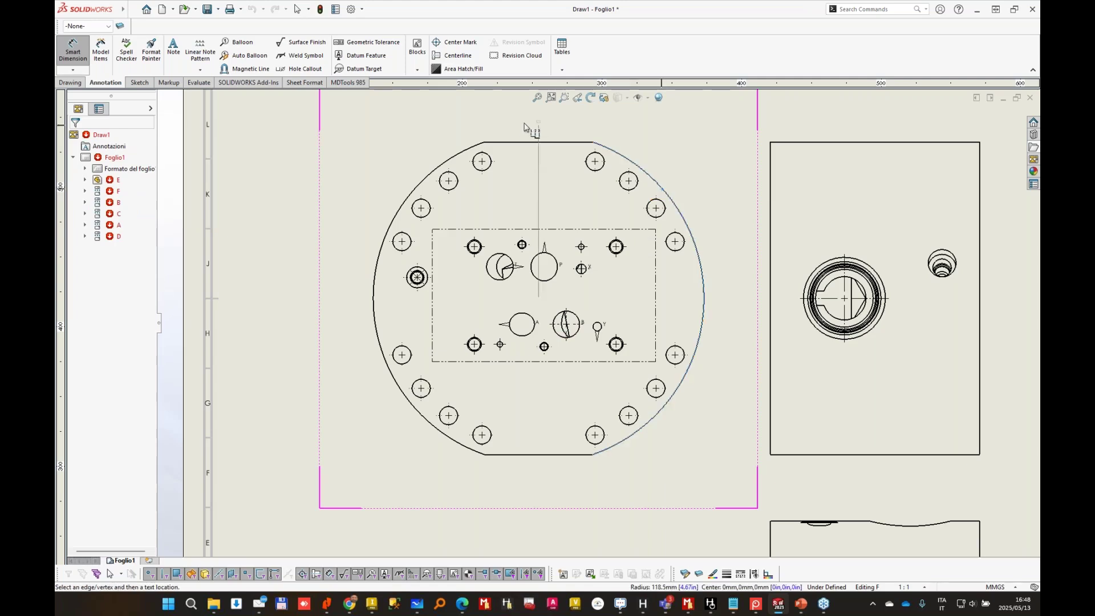
left_click(594, 155)
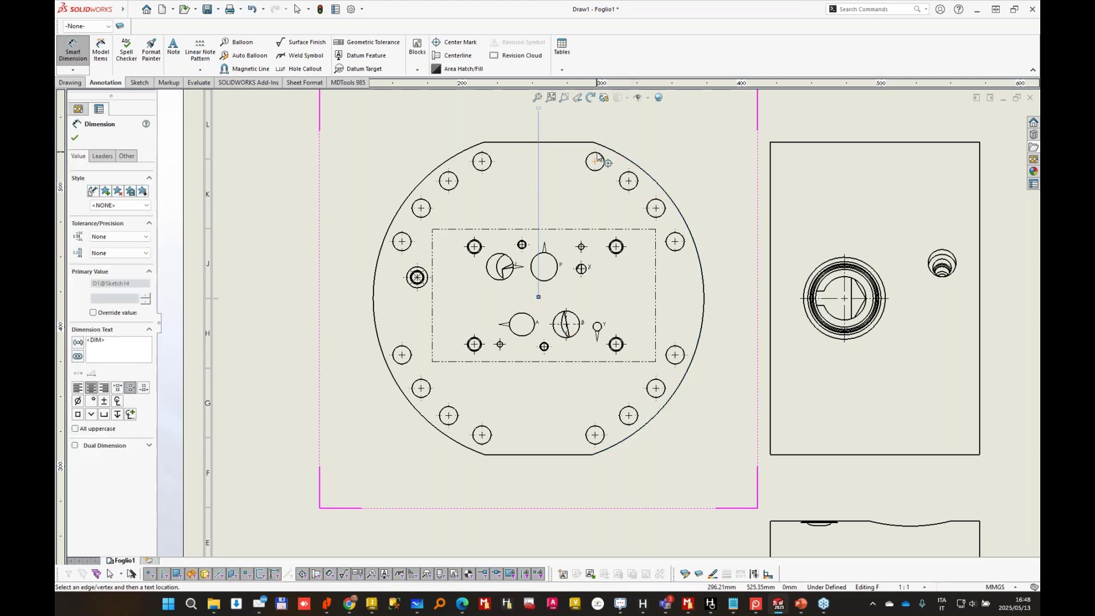
left_click(629, 181)
left_click(657, 209)
left_click(675, 241)
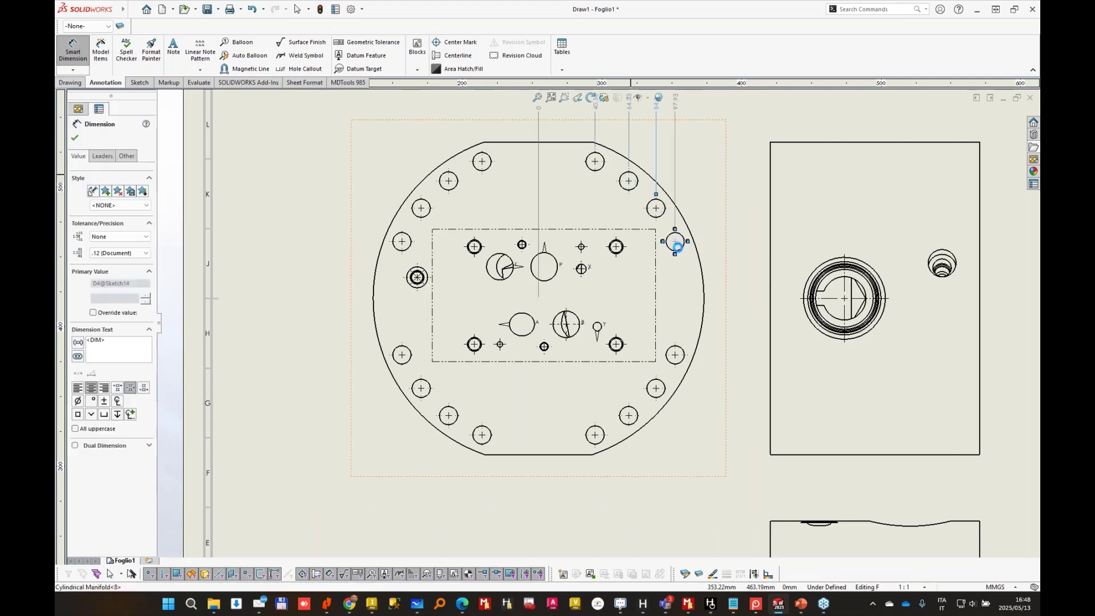
Extend the horizontal ordinate dimensions to the four upper-left bolt holes of view F and end the dimensioning.
double_click(482, 162)
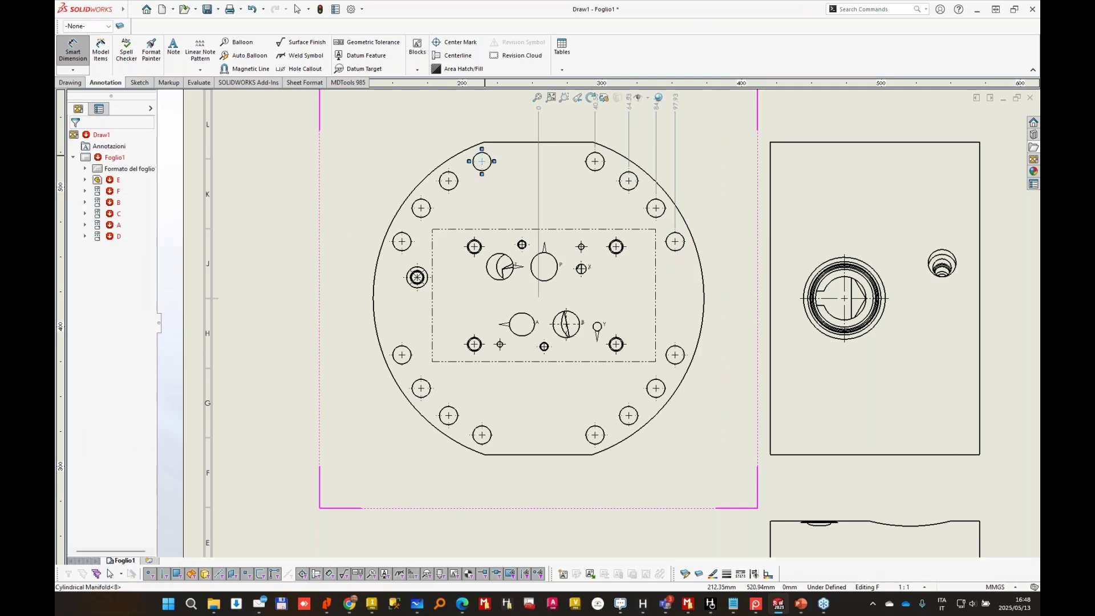
left_click(482, 162)
left_click(449, 181)
left_click(421, 208)
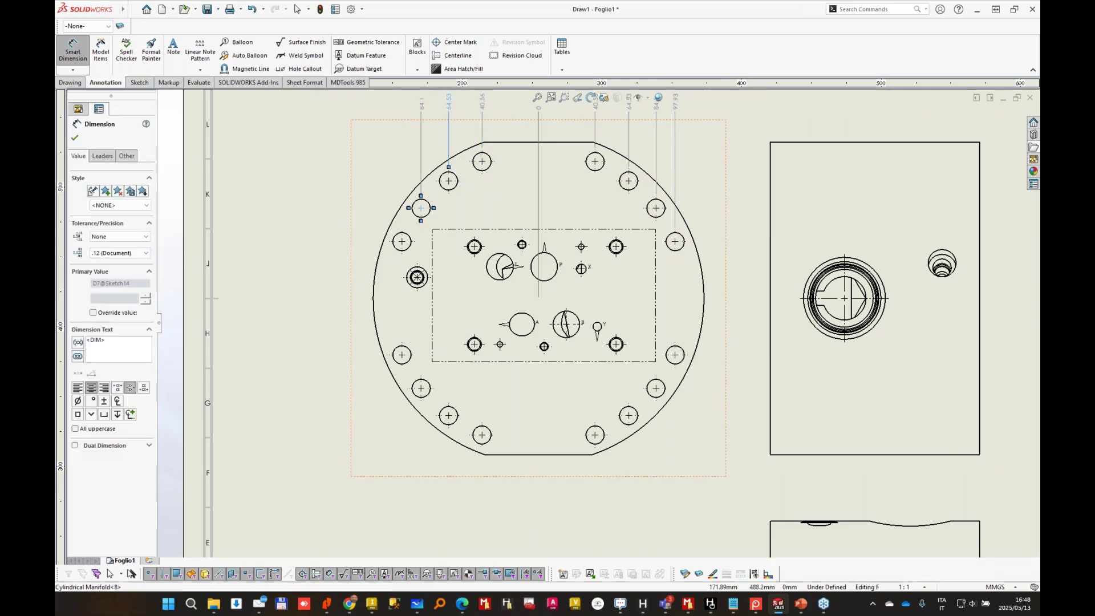
left_click(402, 240)
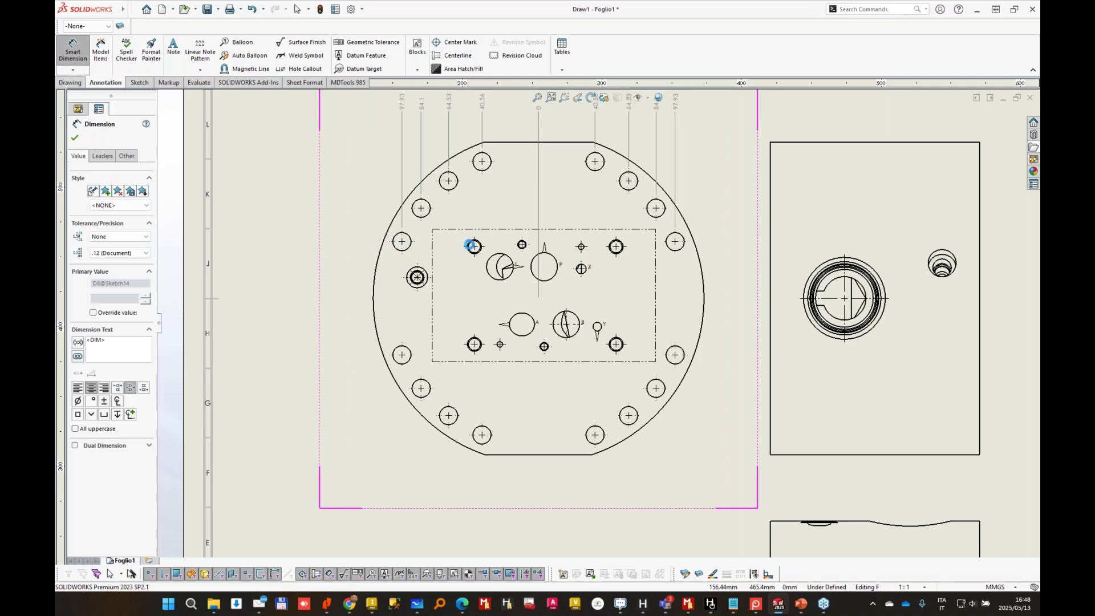
left_click(470, 245)
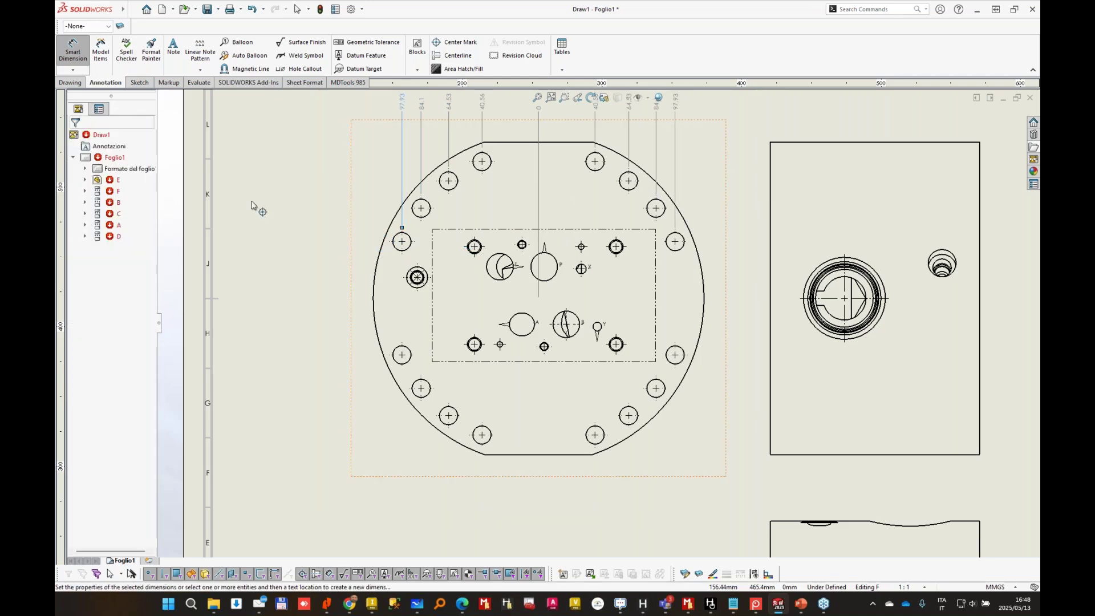
scroll(715, 222, "up", 3)
key("Escape")
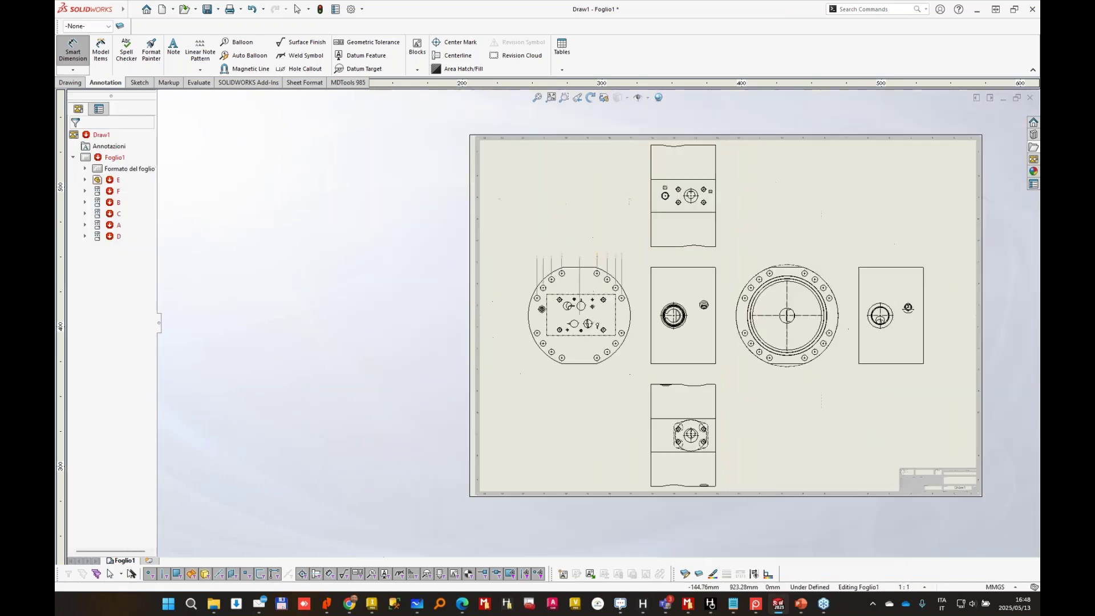
Create MDTools machining callouts for All Cavities across the manifold drawing views.
key("f")
left_click(344, 85)
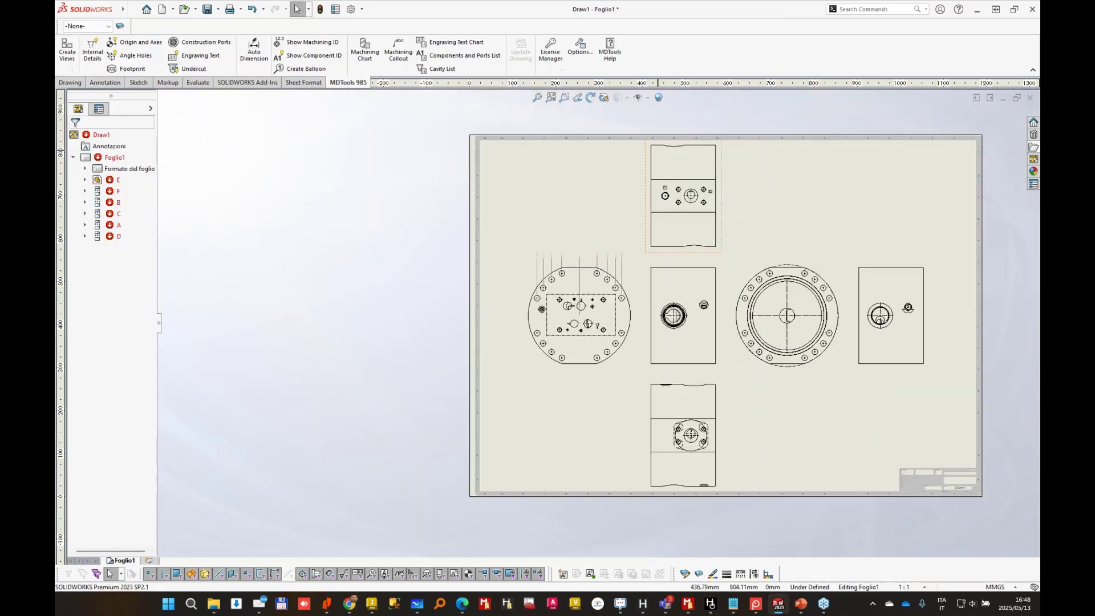
scroll(713, 259, "down", 4)
middle_click_drag(815, 226, 670, 188)
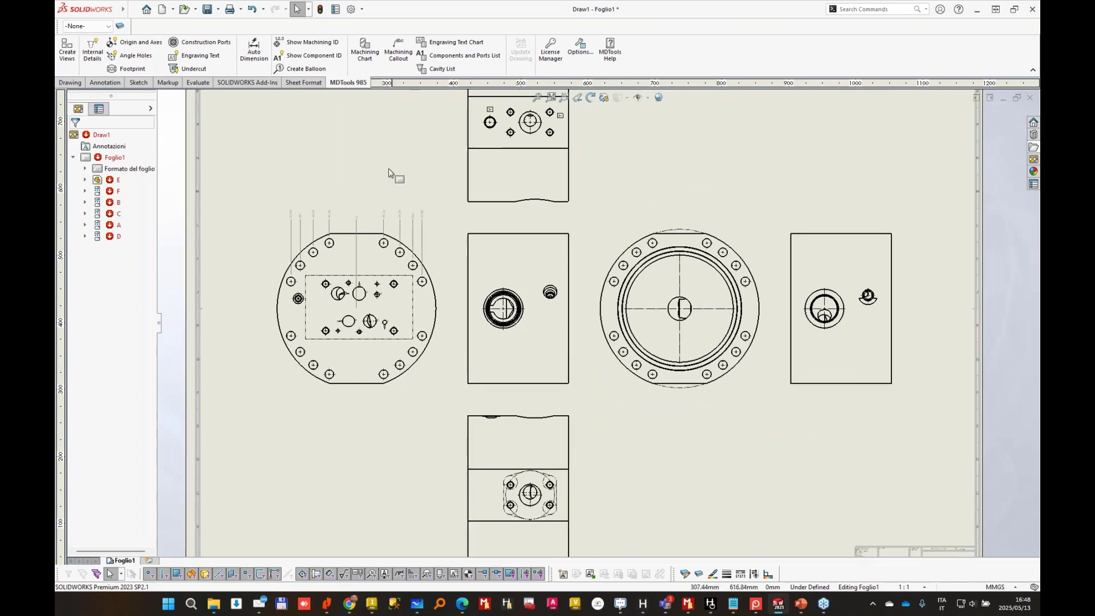
left_click(400, 50)
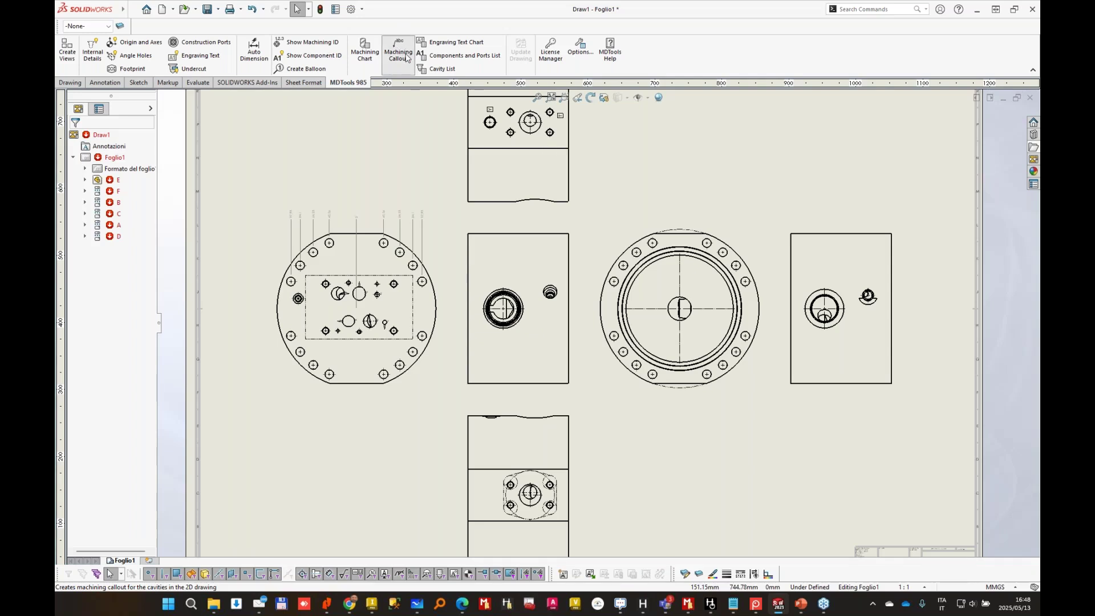
left_click(170, 245)
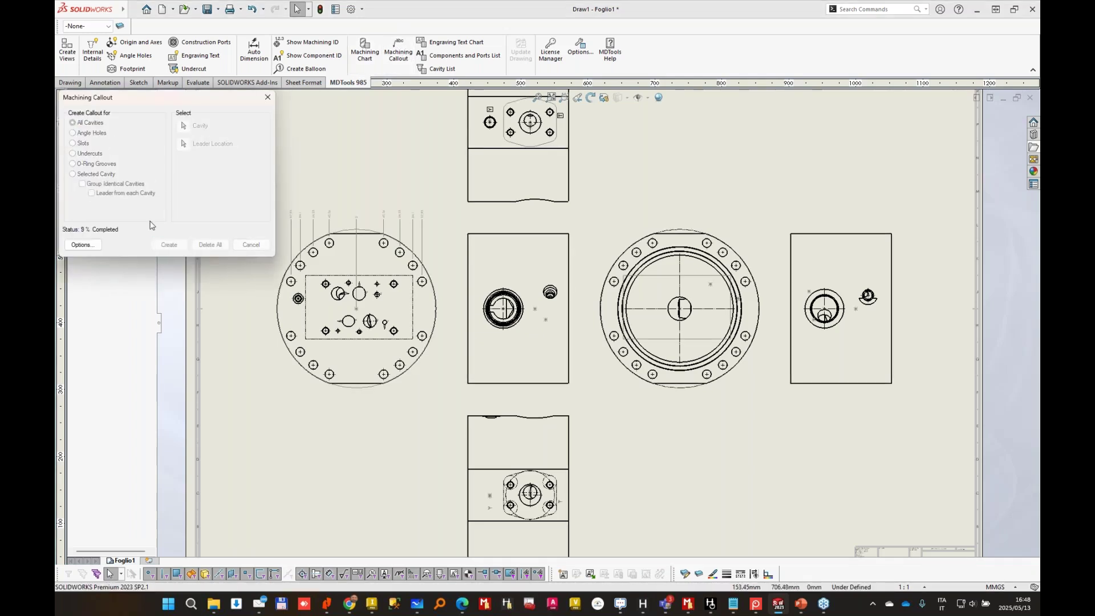
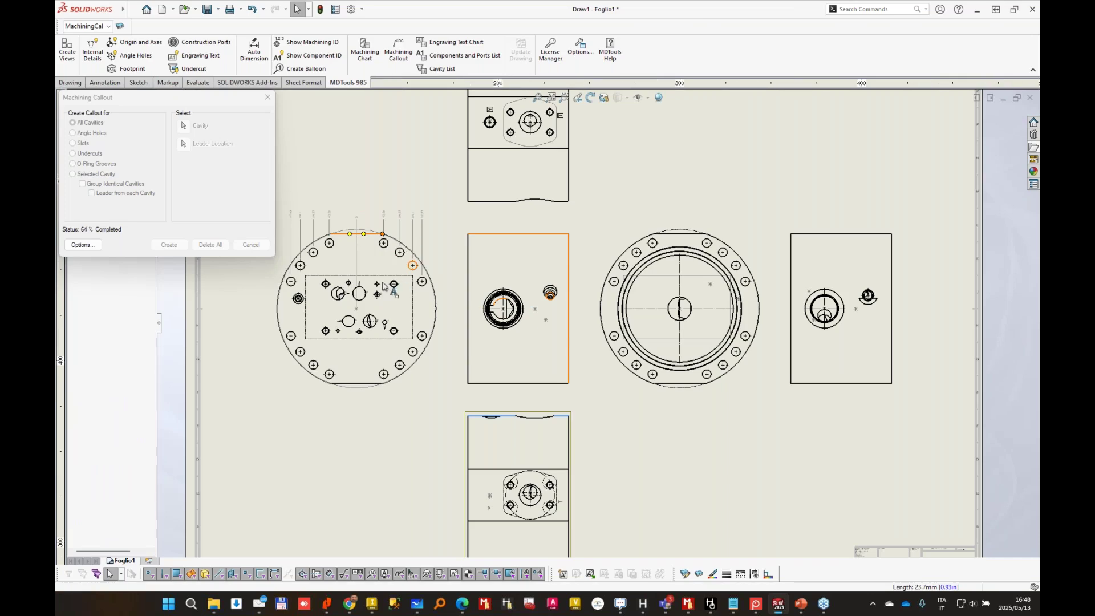
Move the G1/8 port callout in view F outside the manifold outline, to the left of its hole.
scroll(514, 267, "down", 5)
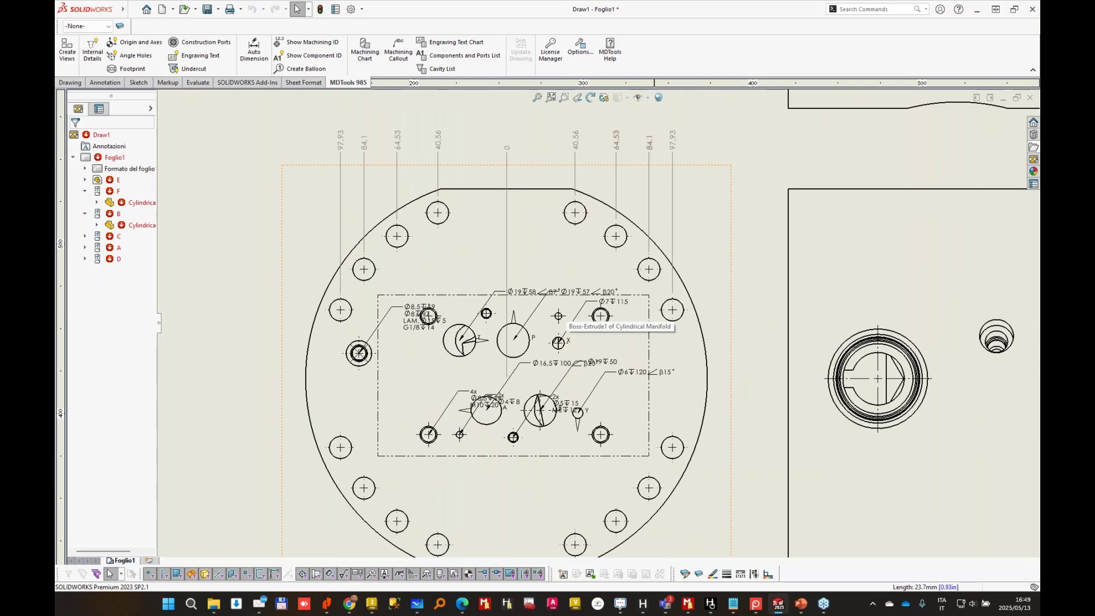
middle_click_drag(562, 310, 497, 275)
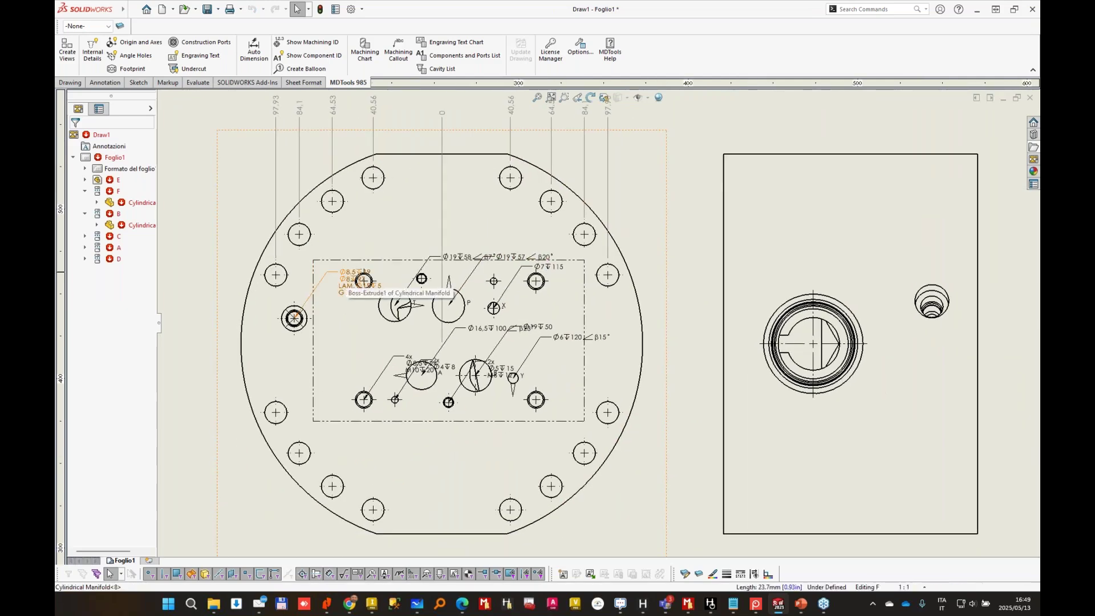
left_click_drag(341, 274, 170, 323)
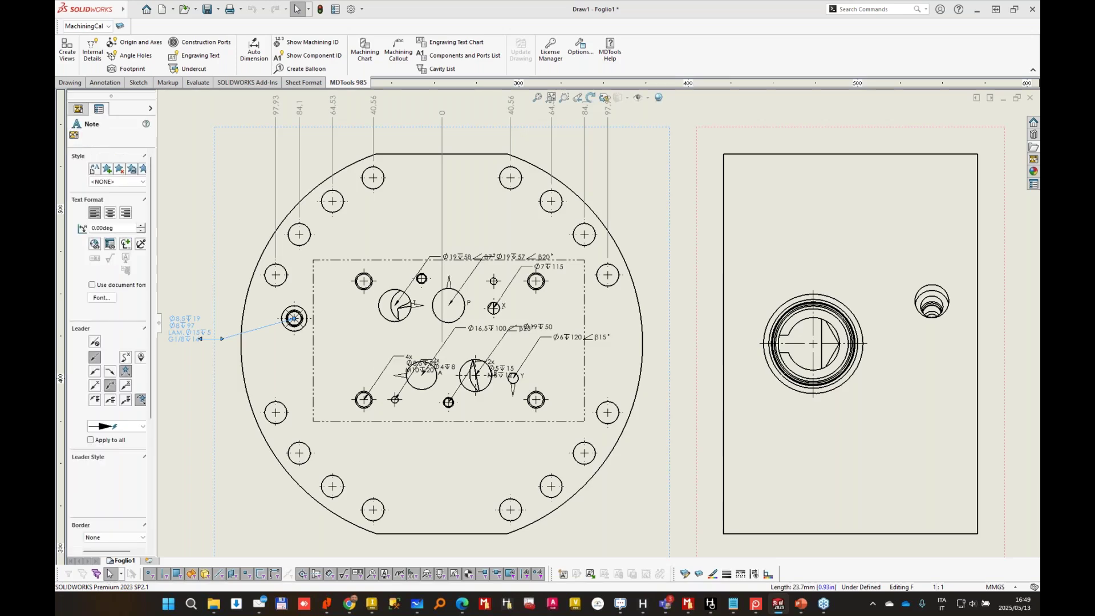
In view B, move the Ø35/Ø160 bore callout and the ORING 6690 callout outside the round outline.
scroll(597, 324, "up", 3)
middle_click_drag(998, 247, 592, 210)
scroll(629, 163, "down", 5)
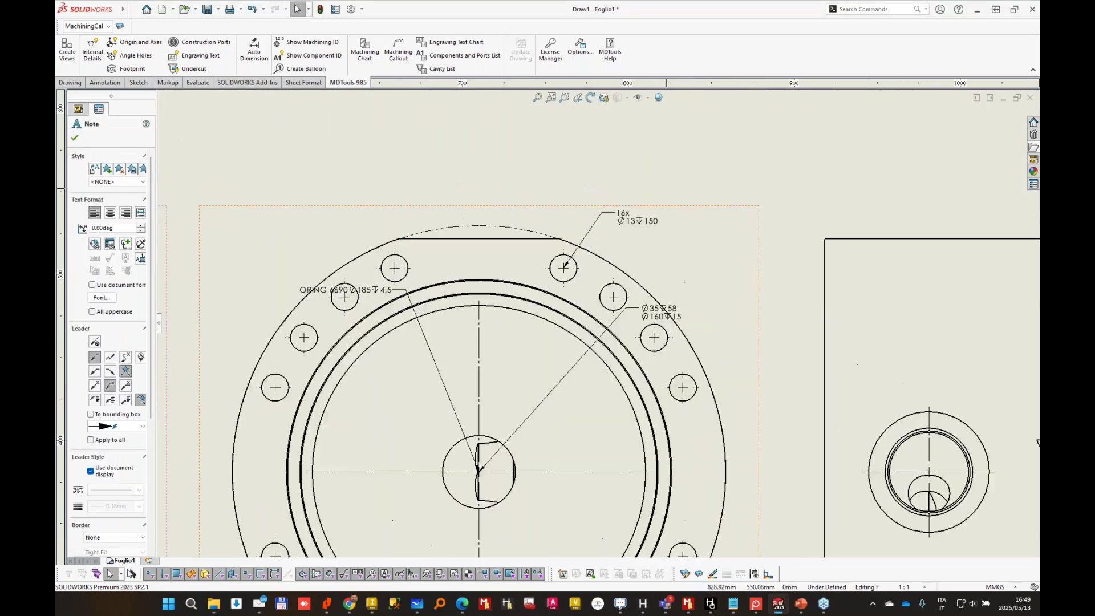
left_click(638, 209)
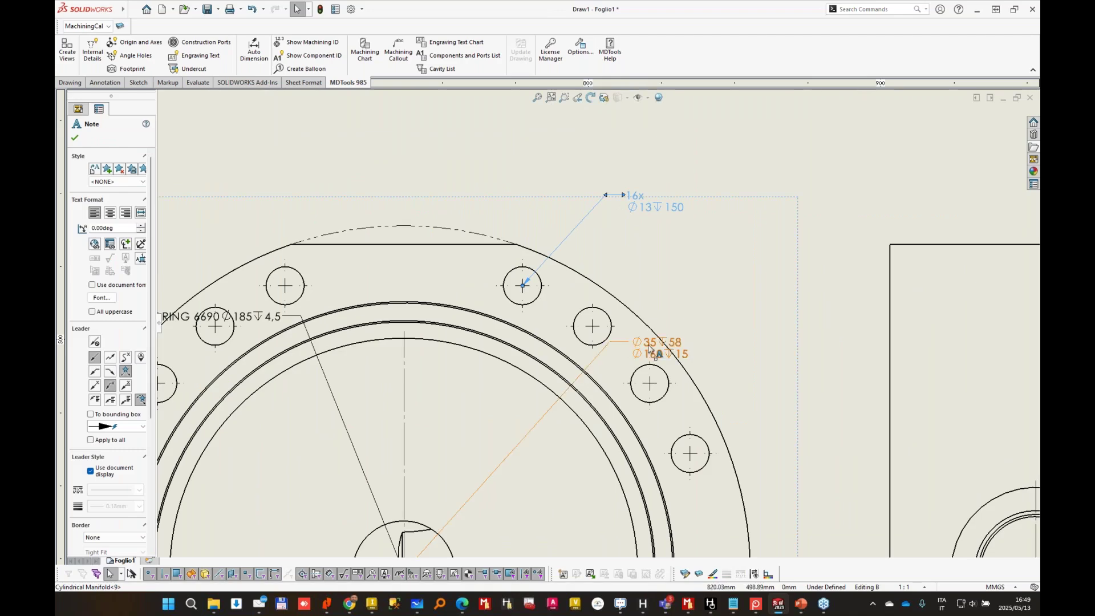
left_click_drag(649, 346, 754, 306)
scroll(597, 328, "up", 3)
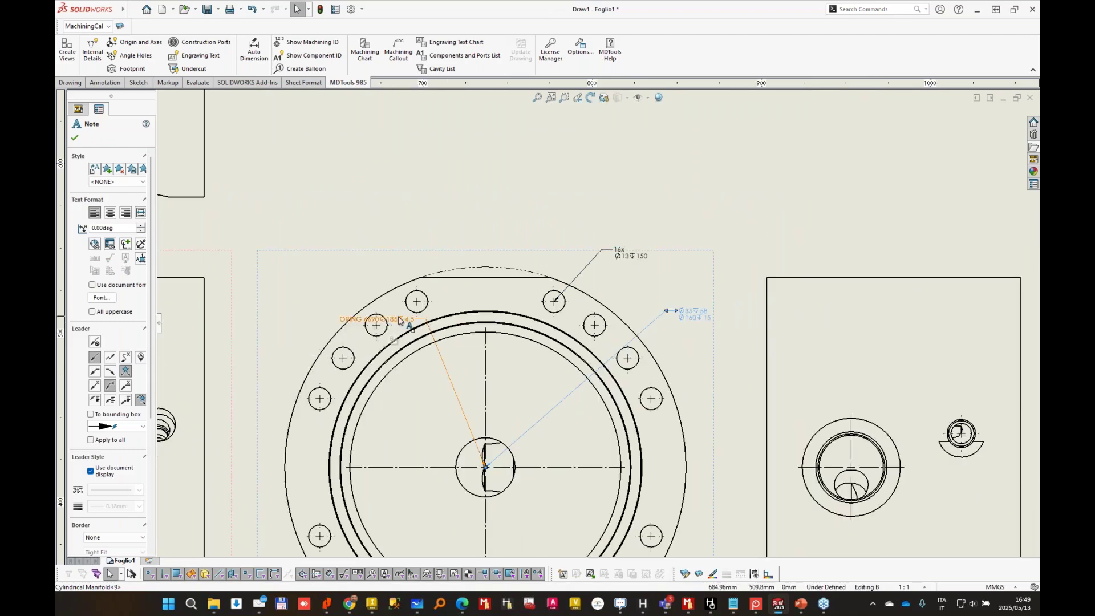
left_click_drag(387, 326, 337, 280)
mouse_move(307, 391)
middle_mouse_down()
mouse_move(616, 350)
mouse_move(748, 347)
middle_mouse_up()
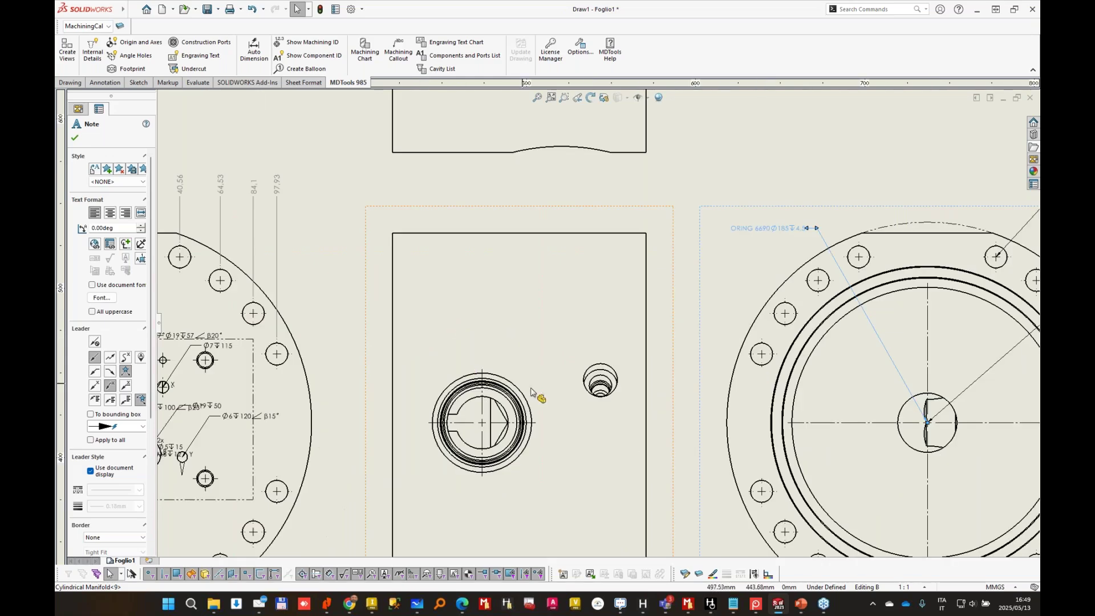
scroll(597, 325, "down", 2)
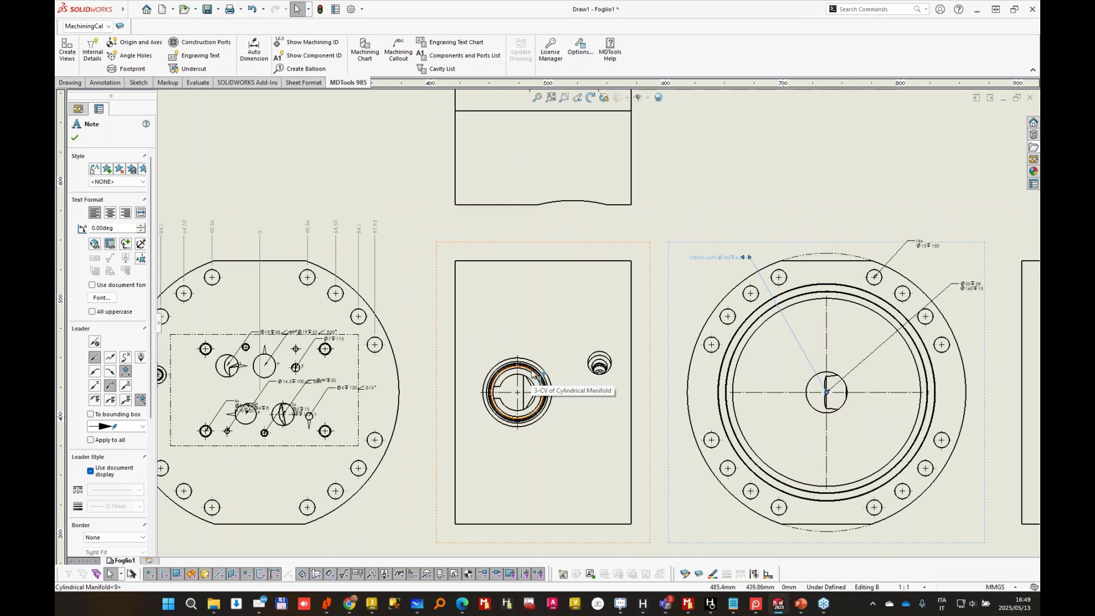
left_click(405, 151)
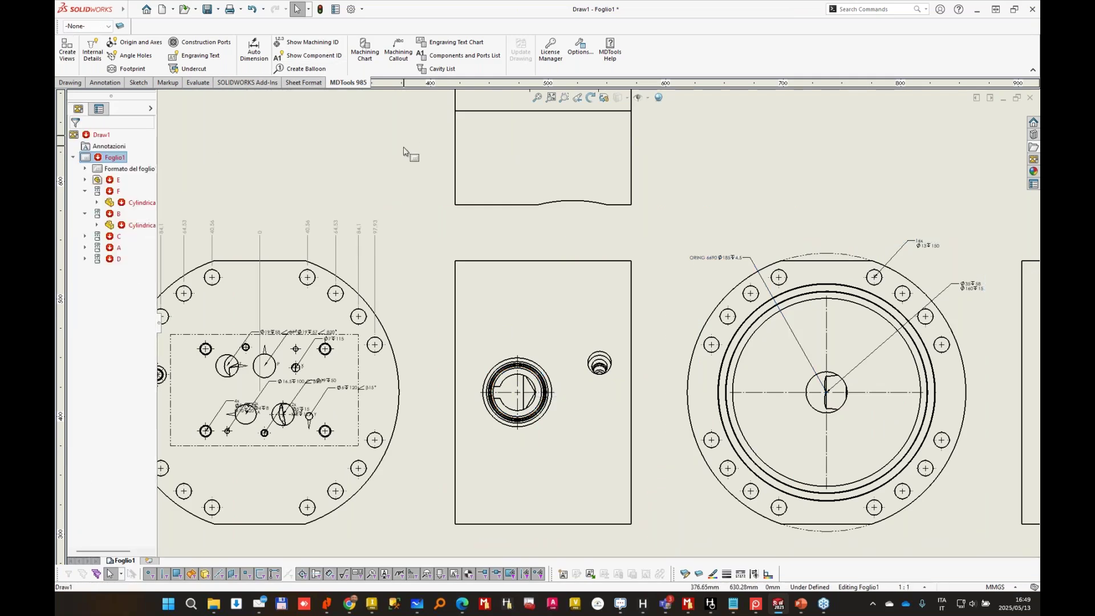
Switch to Cylindrical Manifold.SLDPRT and roll the feature history back to above Cut-Extrude5.
left_click(251, 10)
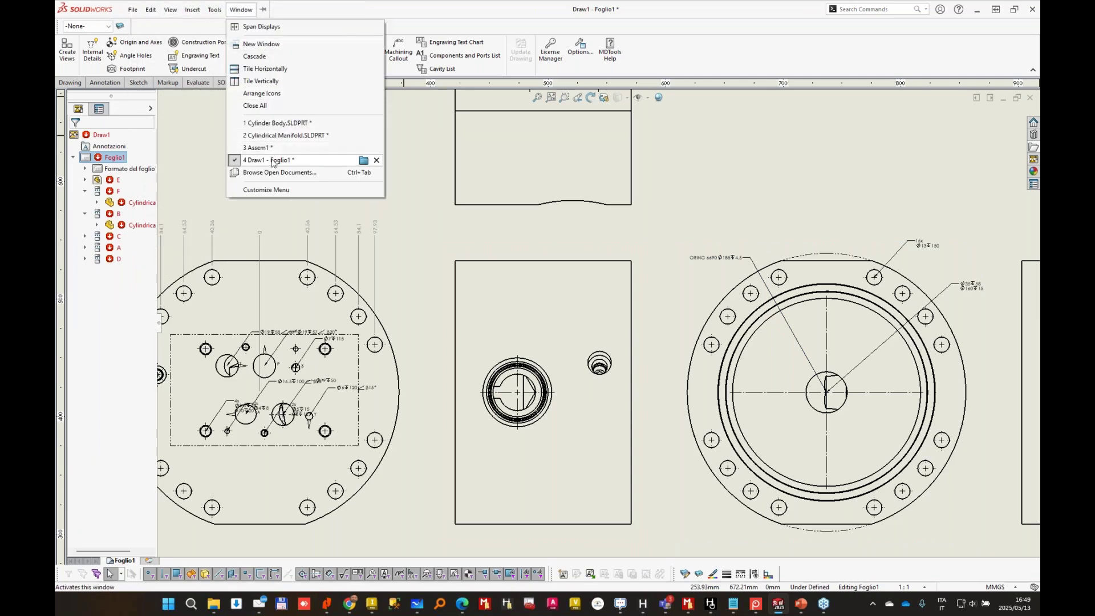
left_click(290, 138)
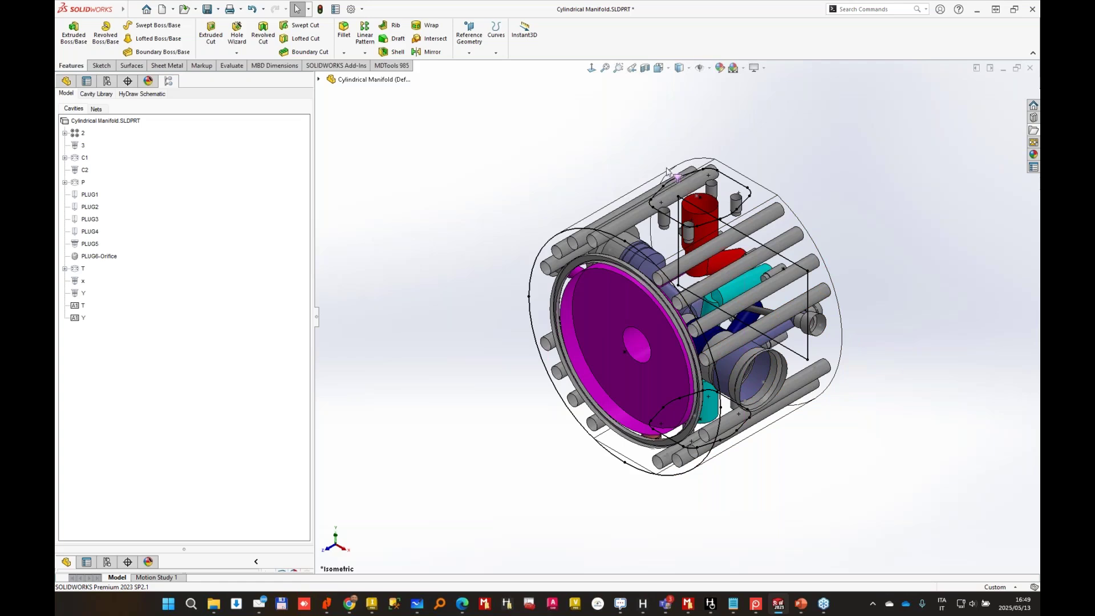
left_click(66, 81)
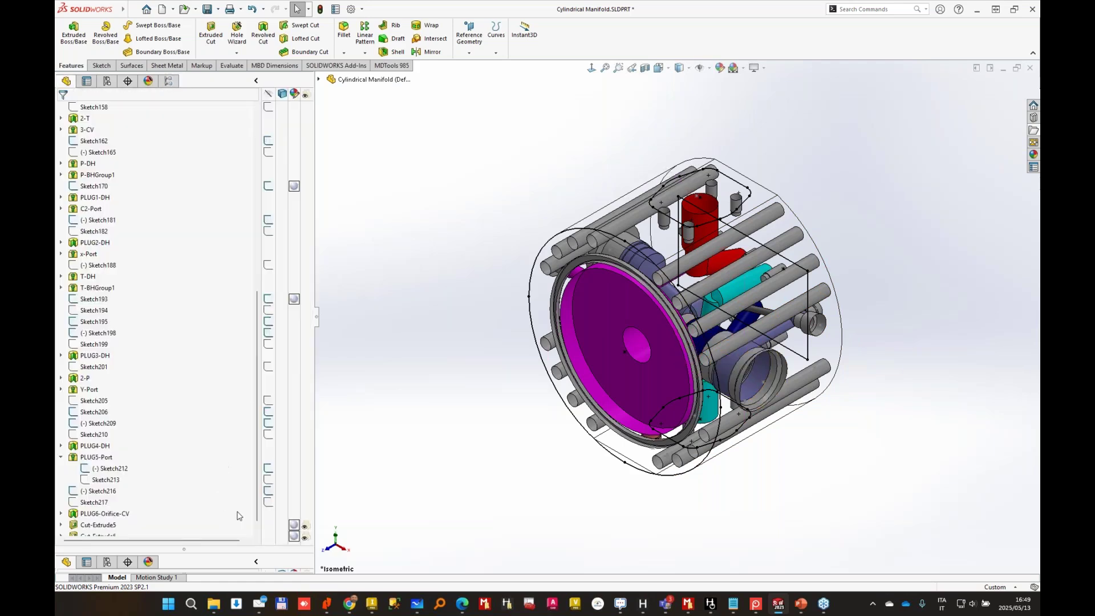
scroll(249, 506, "down", 1)
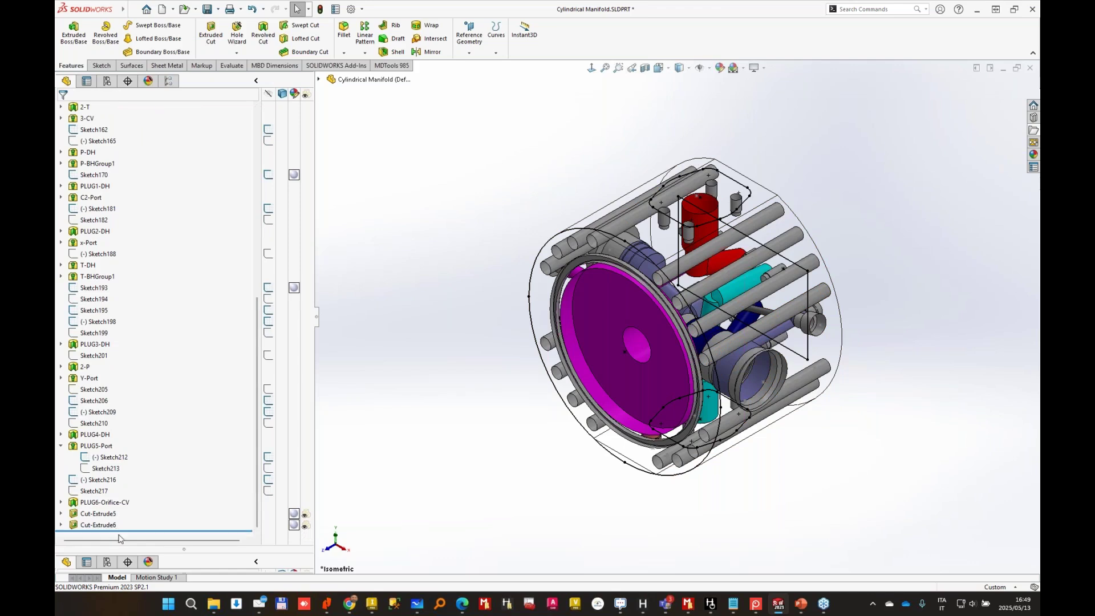
left_click_drag(121, 532, 130, 510)
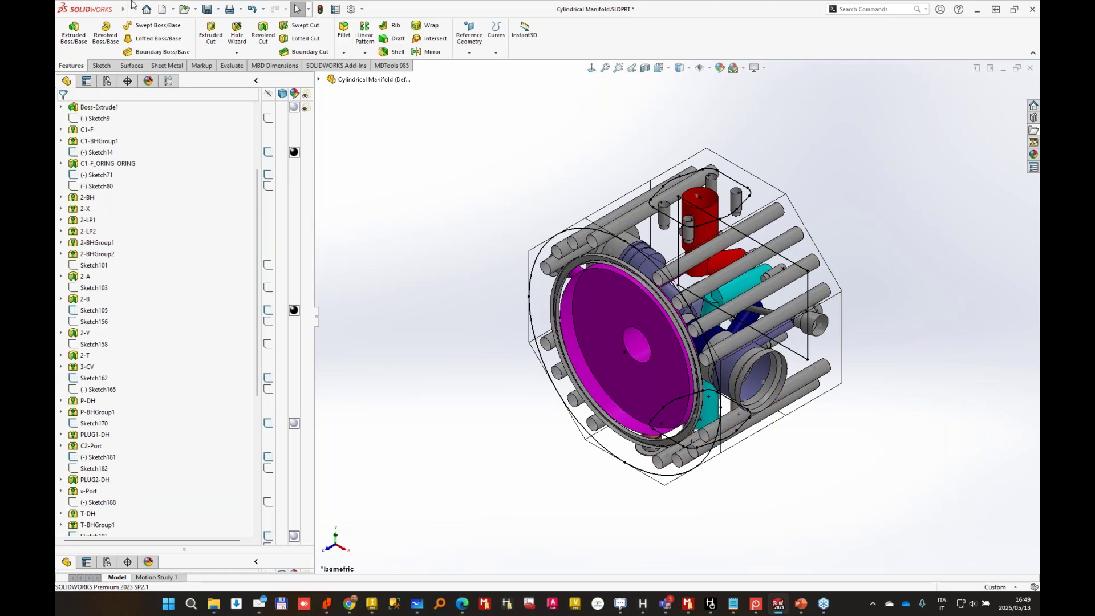
Return to the Draw1 drawing and run Machining Callout for All Cavities on the rolled-back manifold views.
mouse_move(133, 4)
left_click(240, 9)
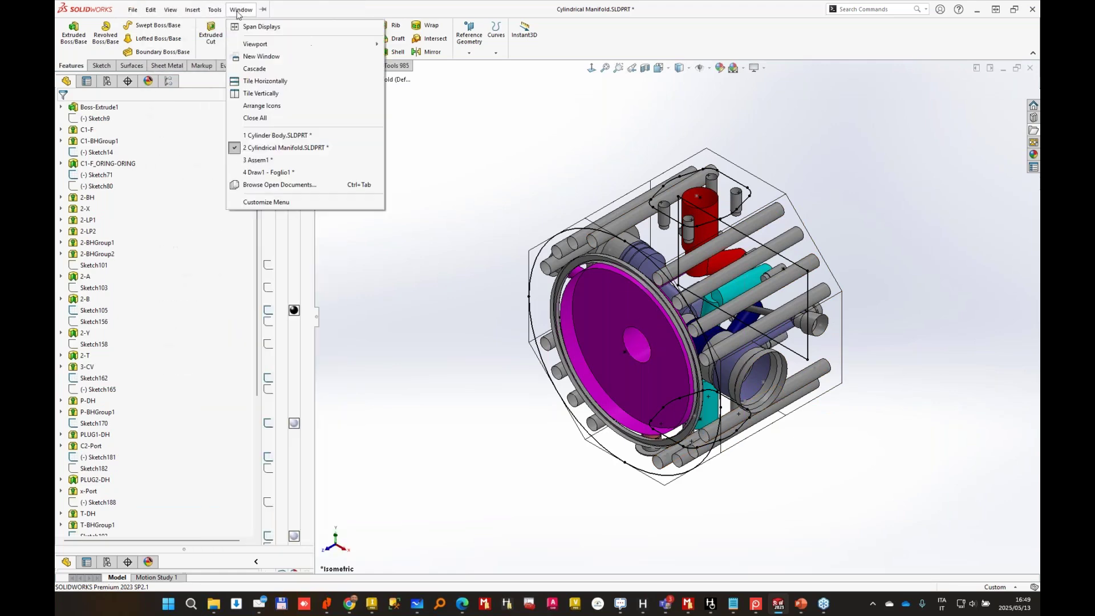
left_click(278, 175)
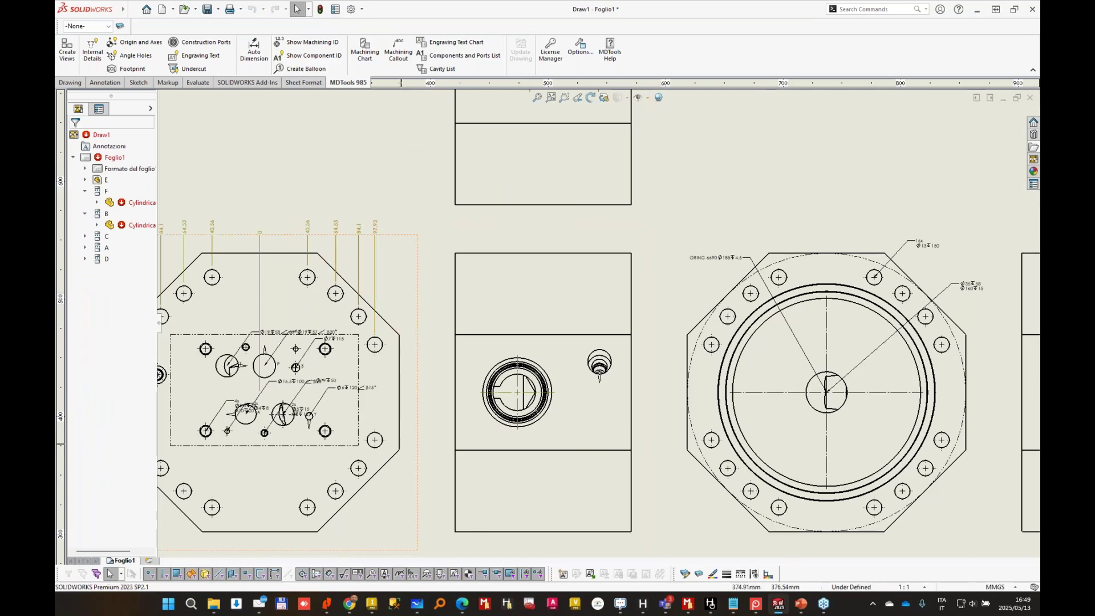
left_click(403, 54)
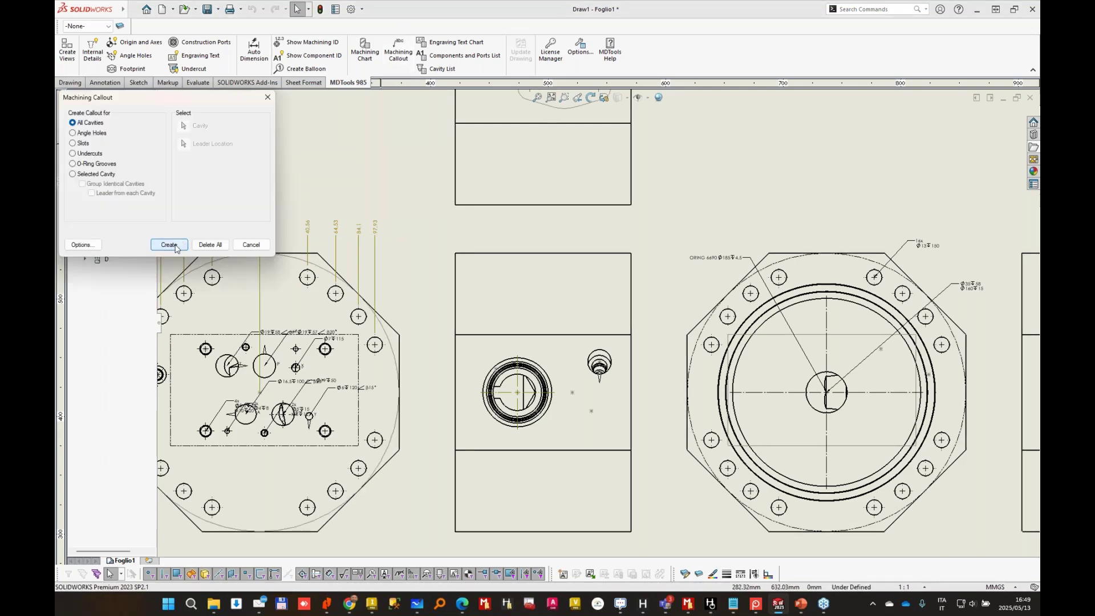
left_click(169, 245)
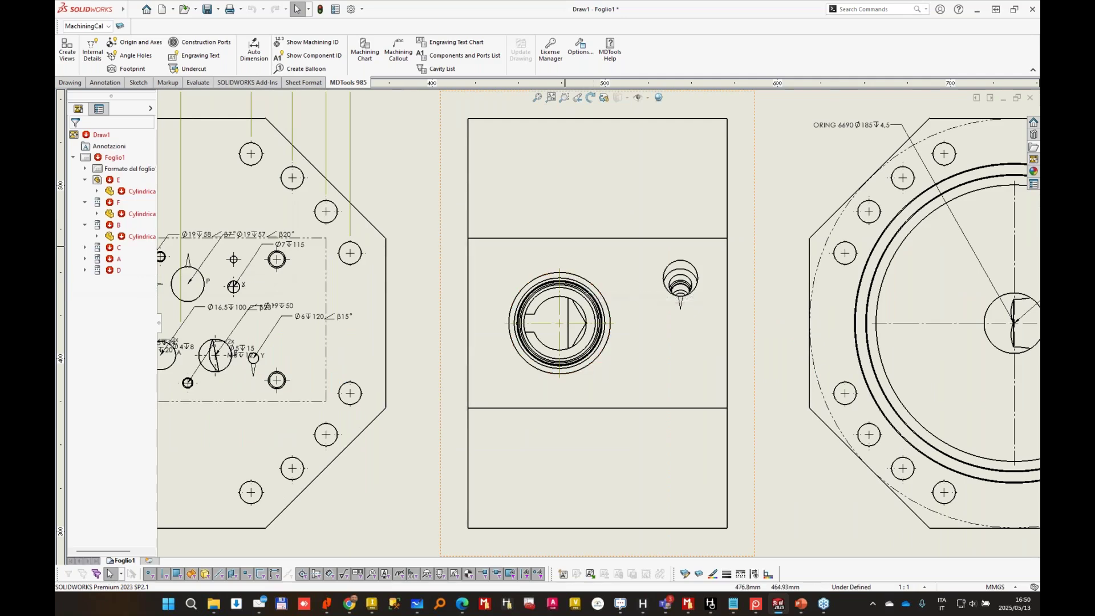
Delete all existing machining callouts and create new ones for All Cavities.
left_click(401, 54)
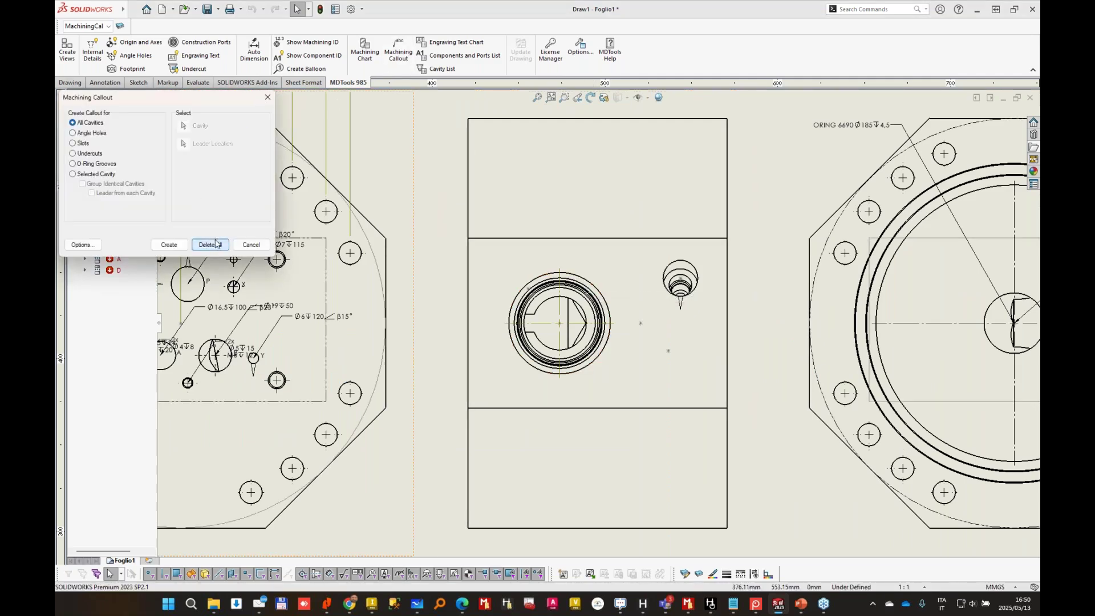
left_click(215, 244)
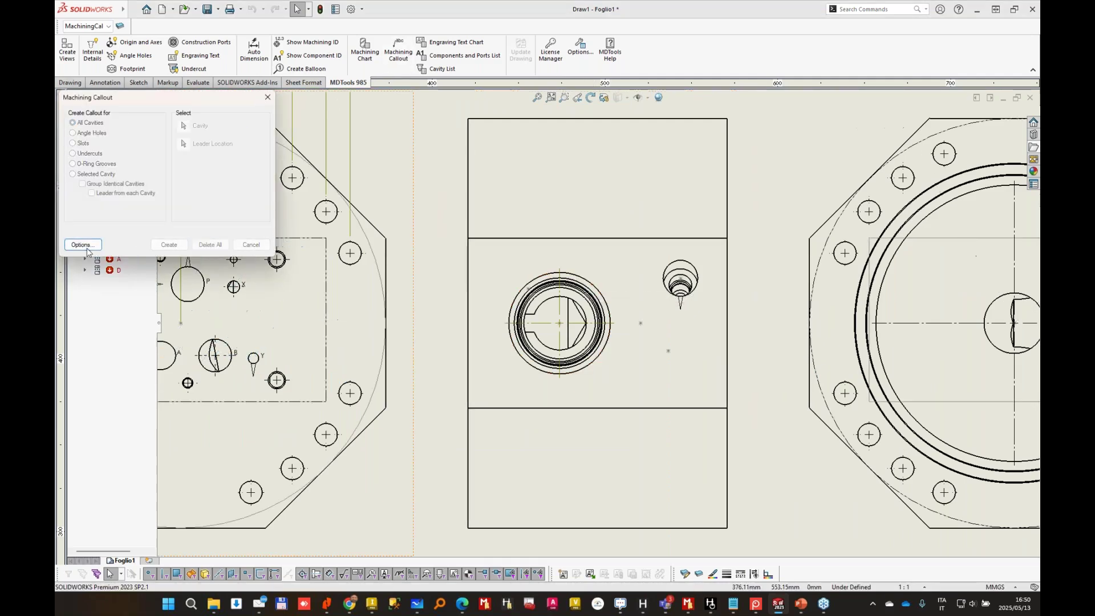
left_click(169, 245)
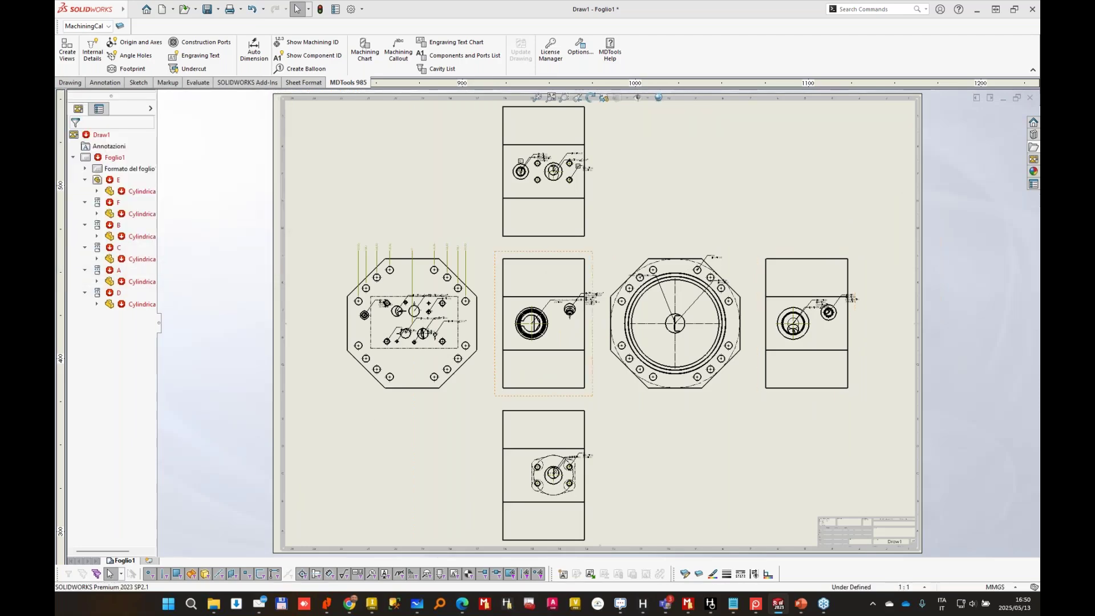
In view E, move the Sun Hydraulics T-19A callout above the manifold outline.
scroll(548, 300, "down", 8)
mouse_move(604, 309)
left_mouse_down()
mouse_move(584, 87)
mouse_move(591, 116)
left_mouse_up()
left_click(591, 119)
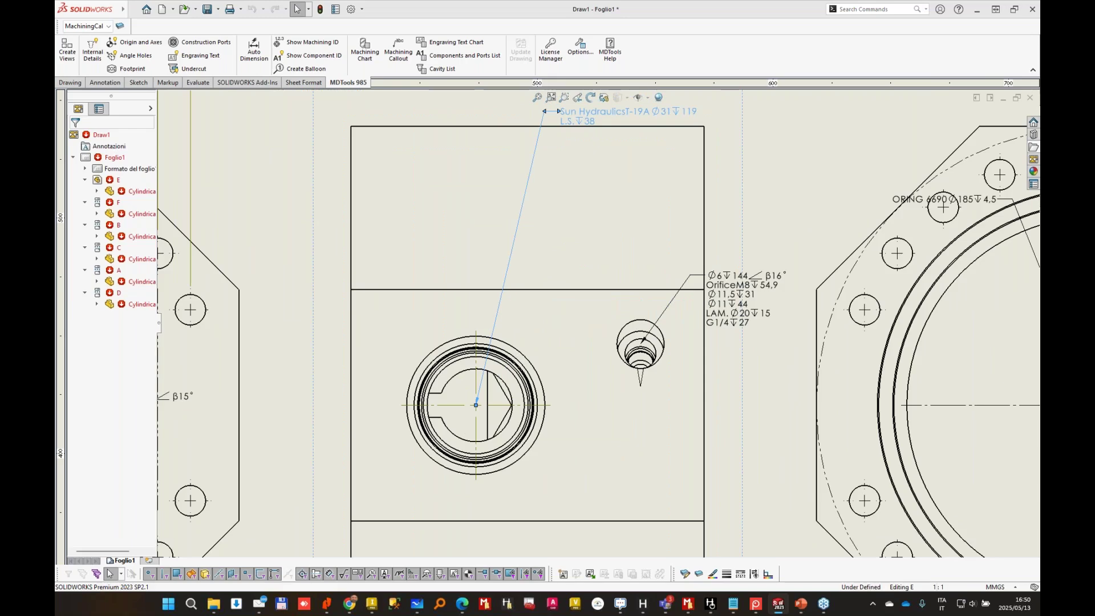
scroll(596, 324, "up", 3)
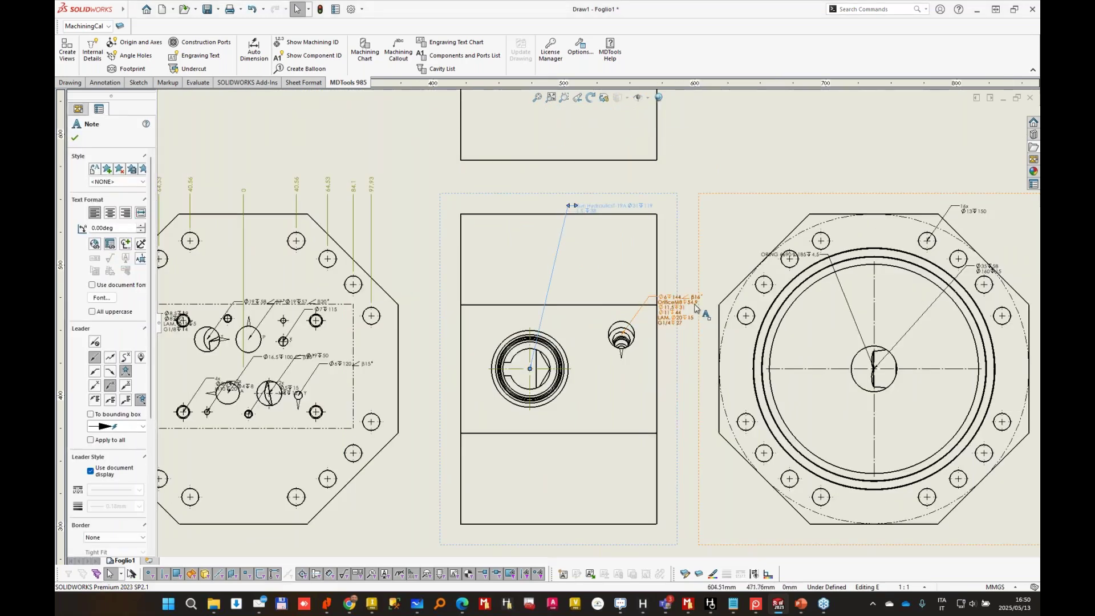
Roll the feature history of Cylindrical Manifold.SLDPRT forward to below Cut-Extrude6, and return to the Draw1 drawing.
left_click(132, 10)
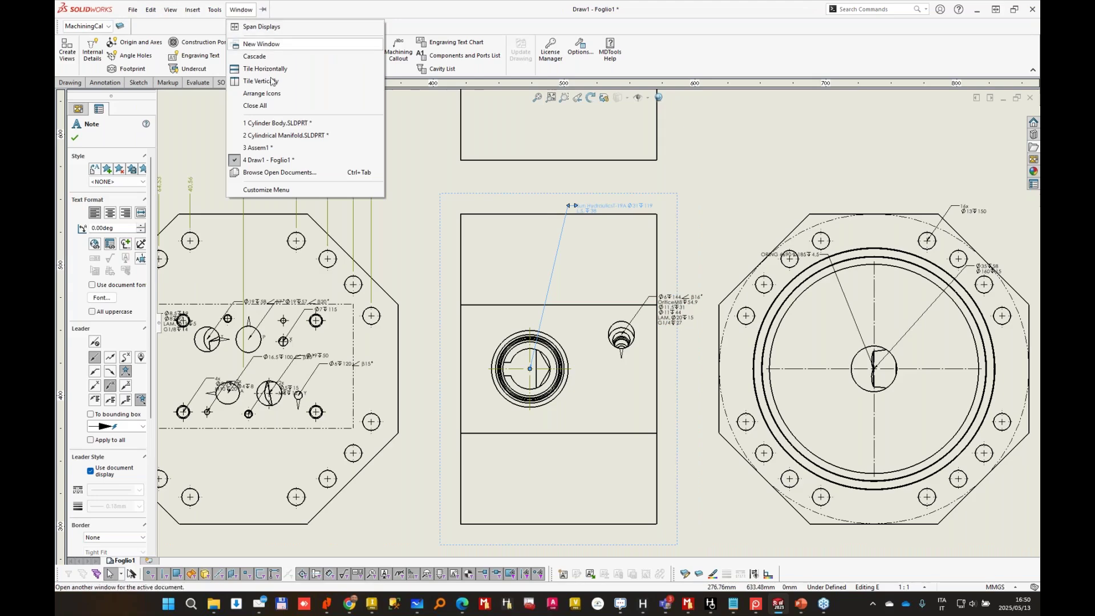
left_click(283, 138)
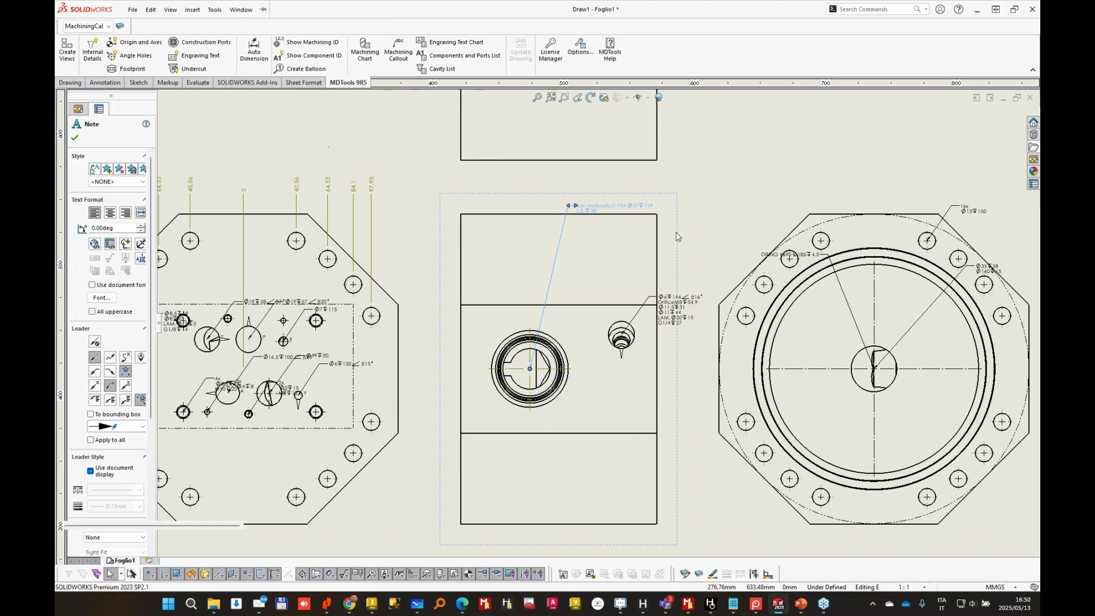
key("ctrl+Tab")
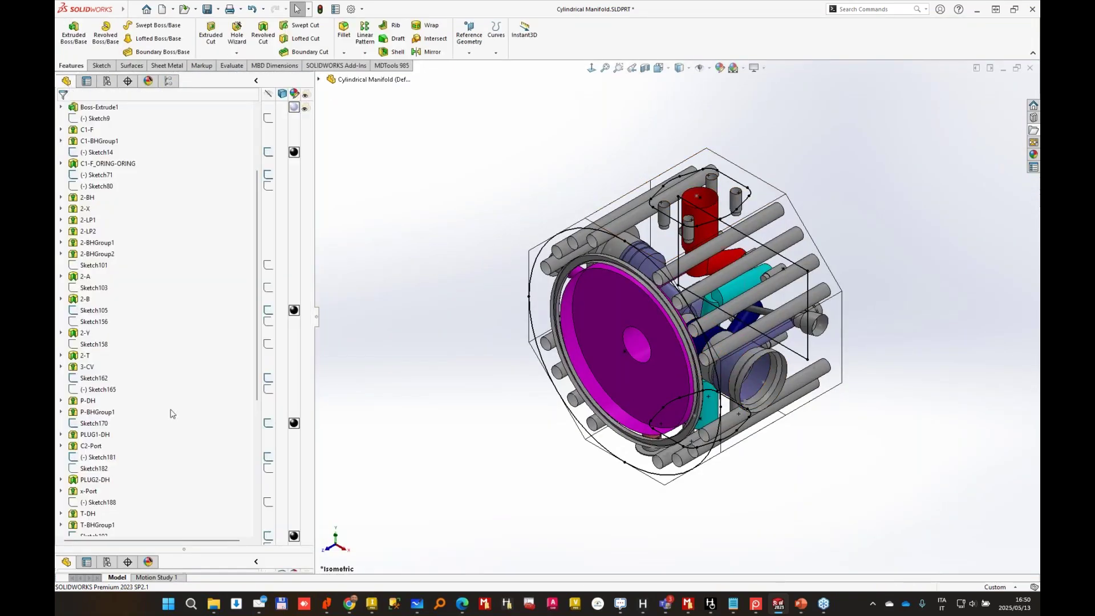
scroll(173, 413, "down", 7)
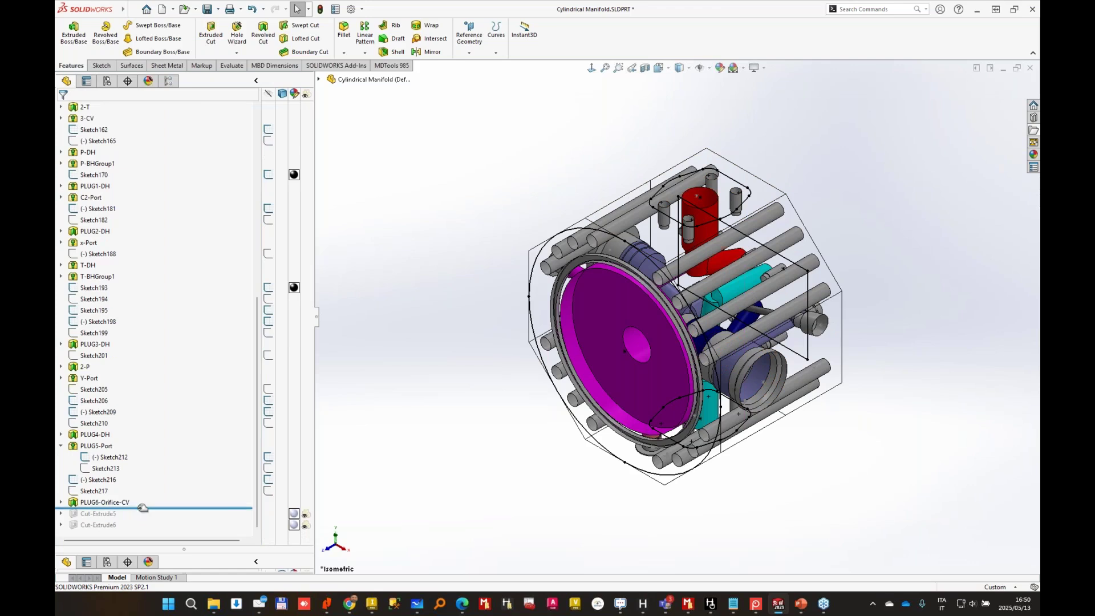
left_click_drag(137, 527, 137, 531)
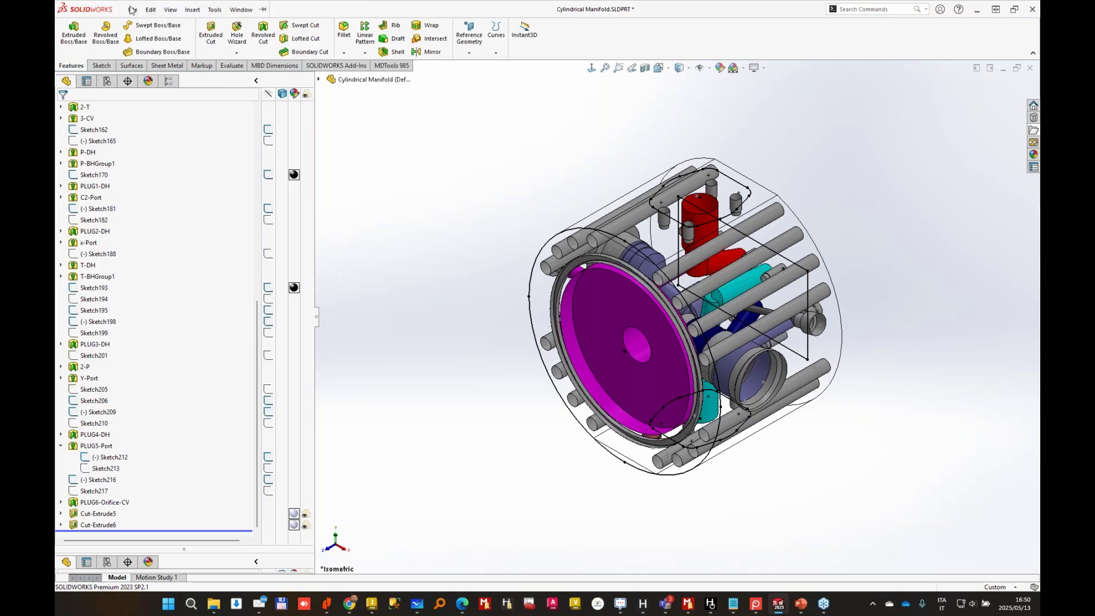
left_click(241, 10)
left_click(268, 173)
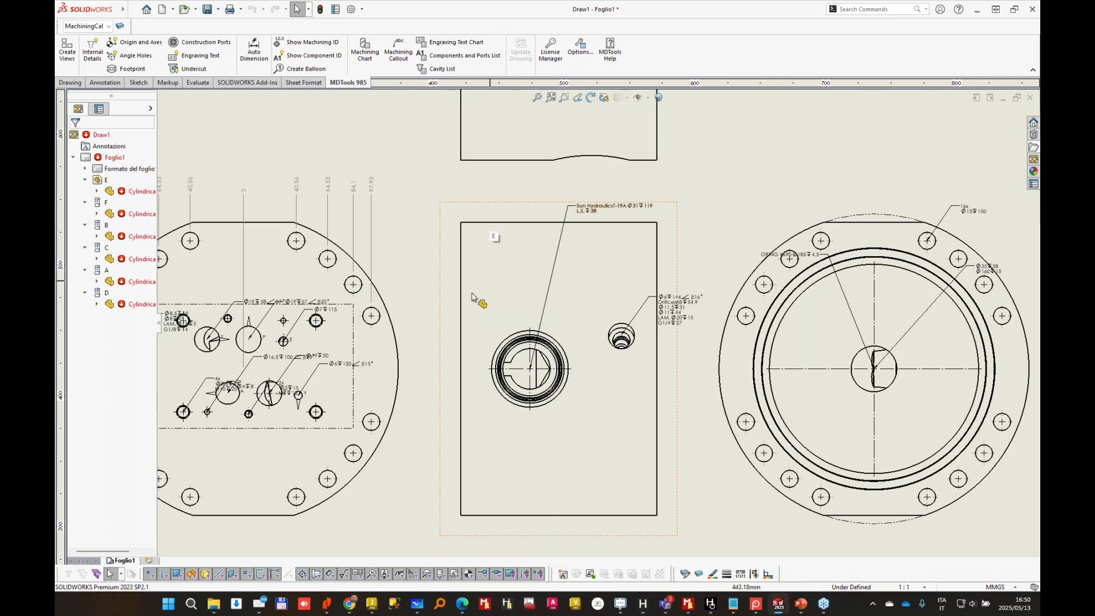
Change the display style of view E and its dependent views to Shaded With Edges.
scroll(703, 341, "down", 5)
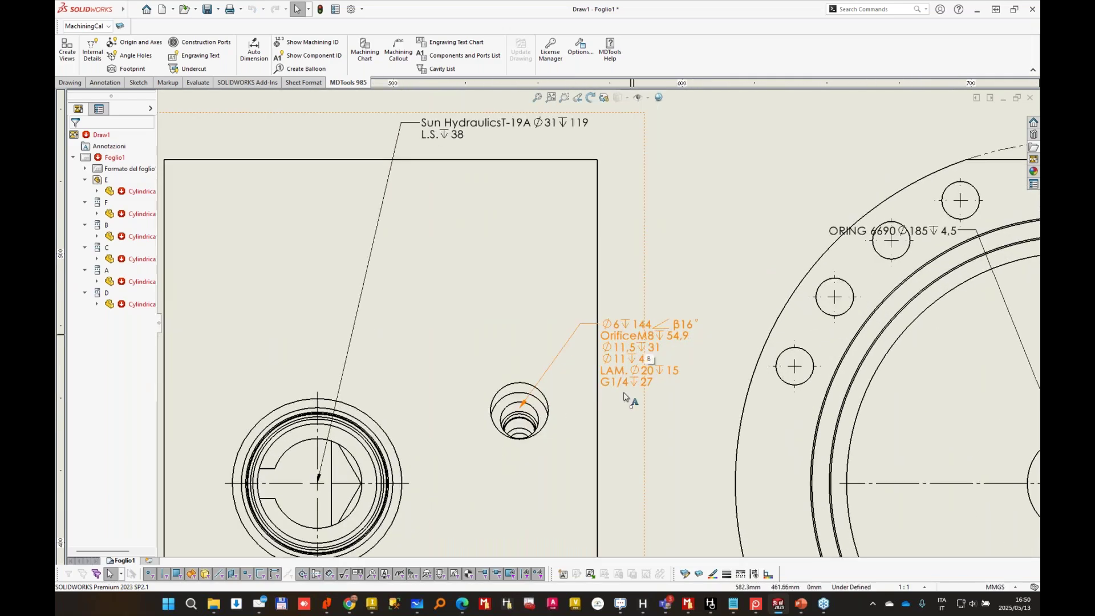
scroll(631, 399, "up", 4)
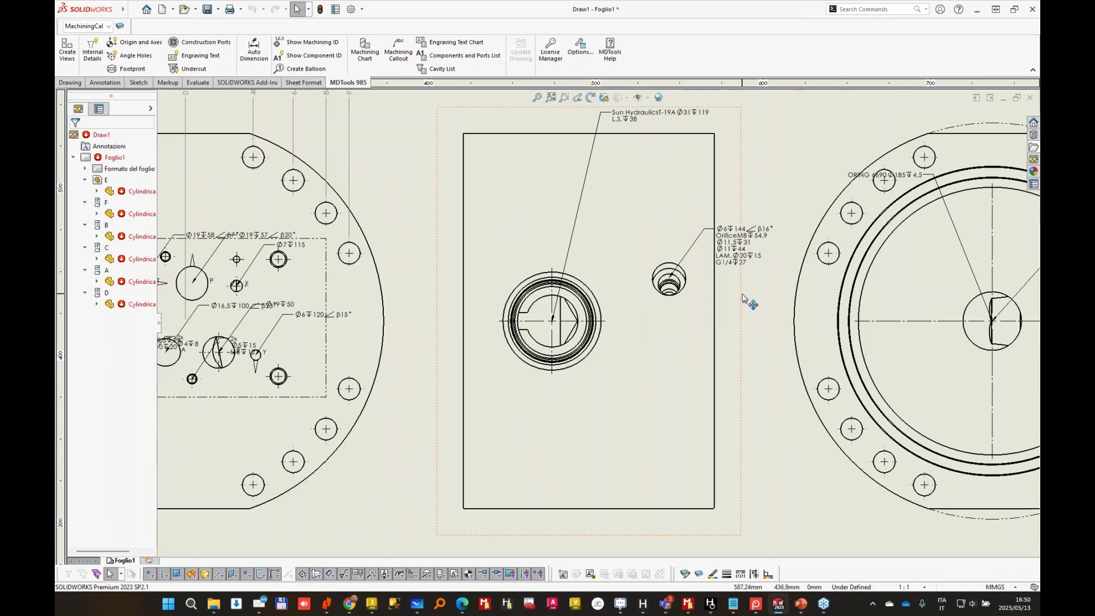
left_click(742, 296)
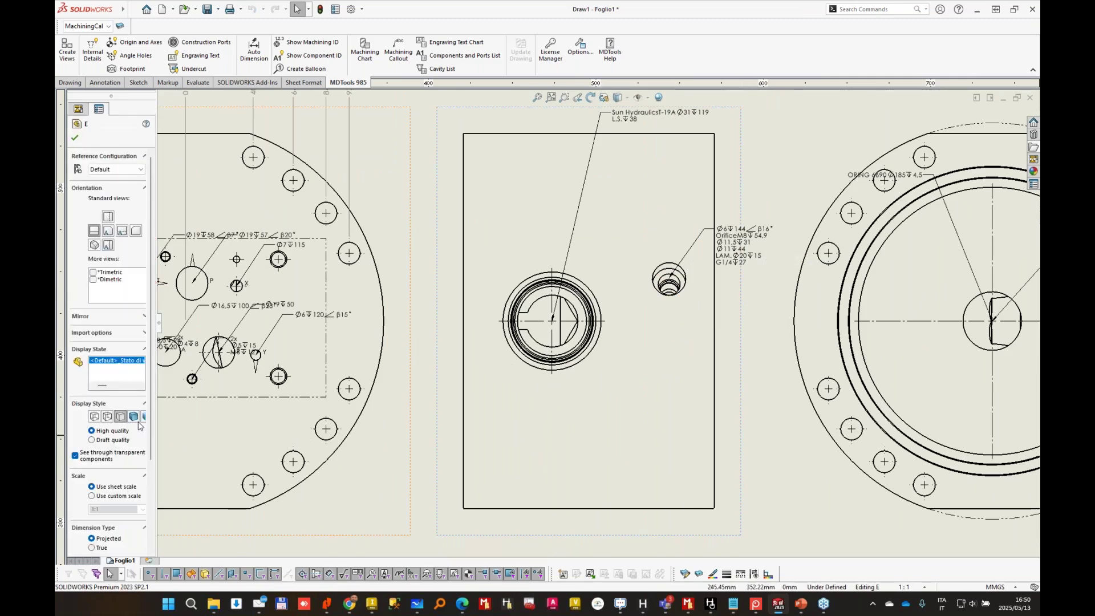
left_click(133, 417)
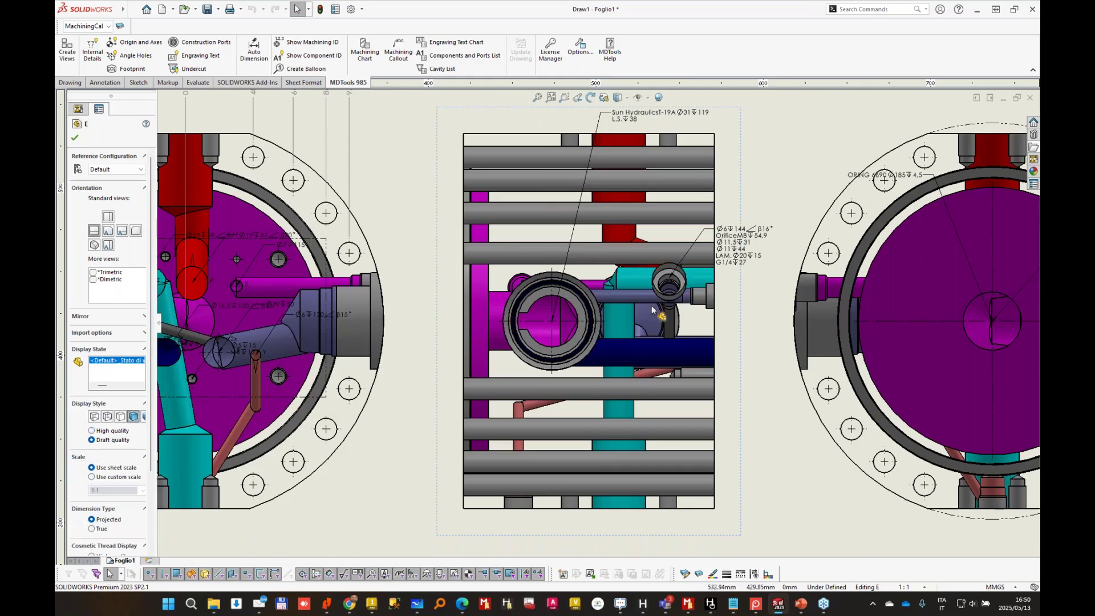
scroll(693, 227, "up", 3)
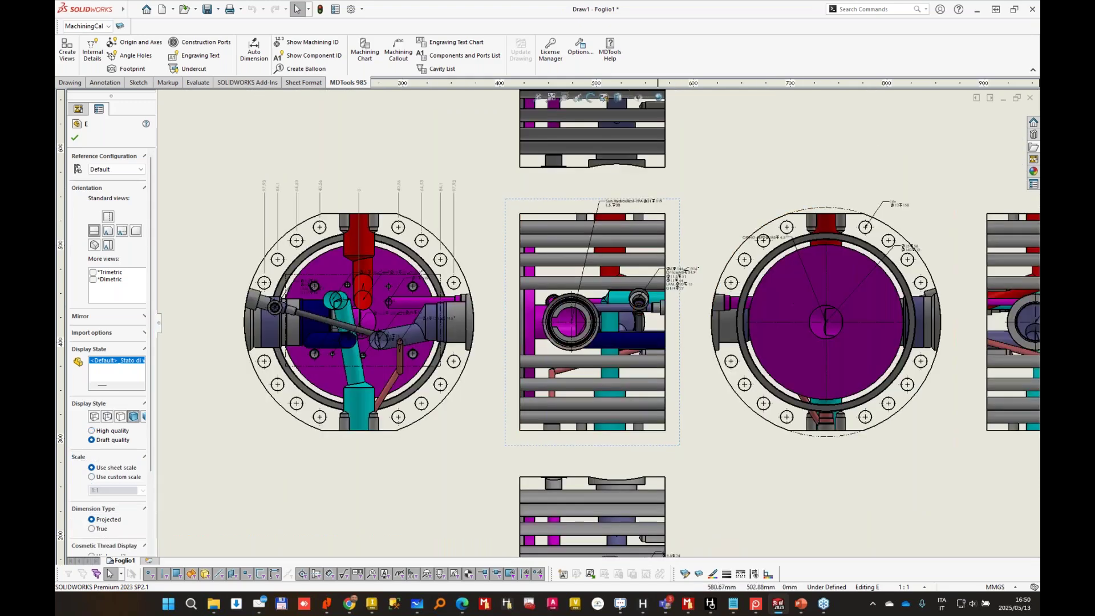
scroll(292, 323, "down", 5)
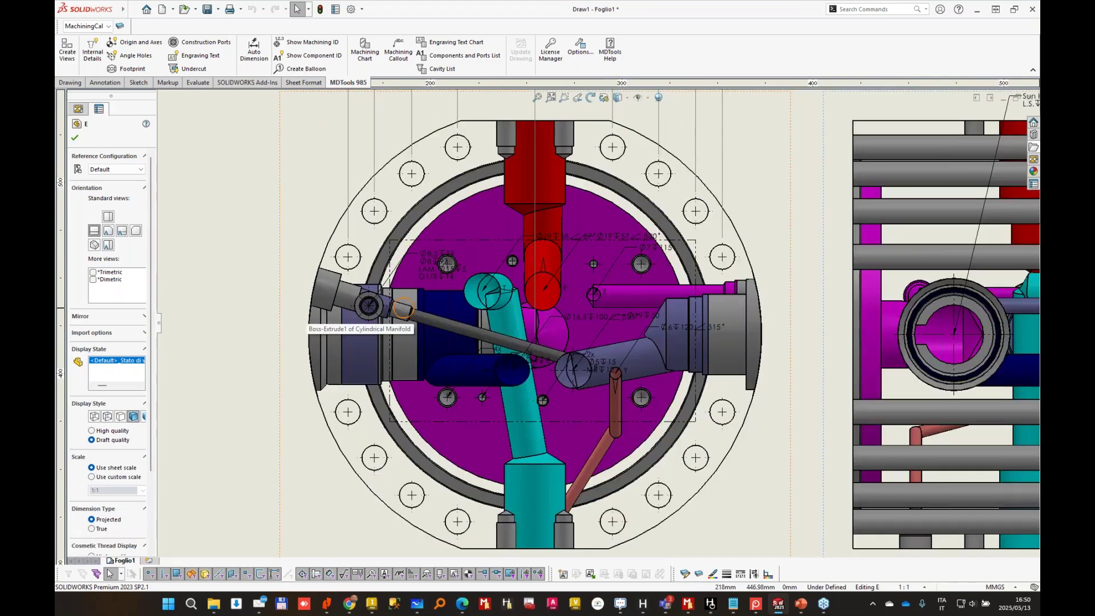
scroll(588, 308, "up", 5)
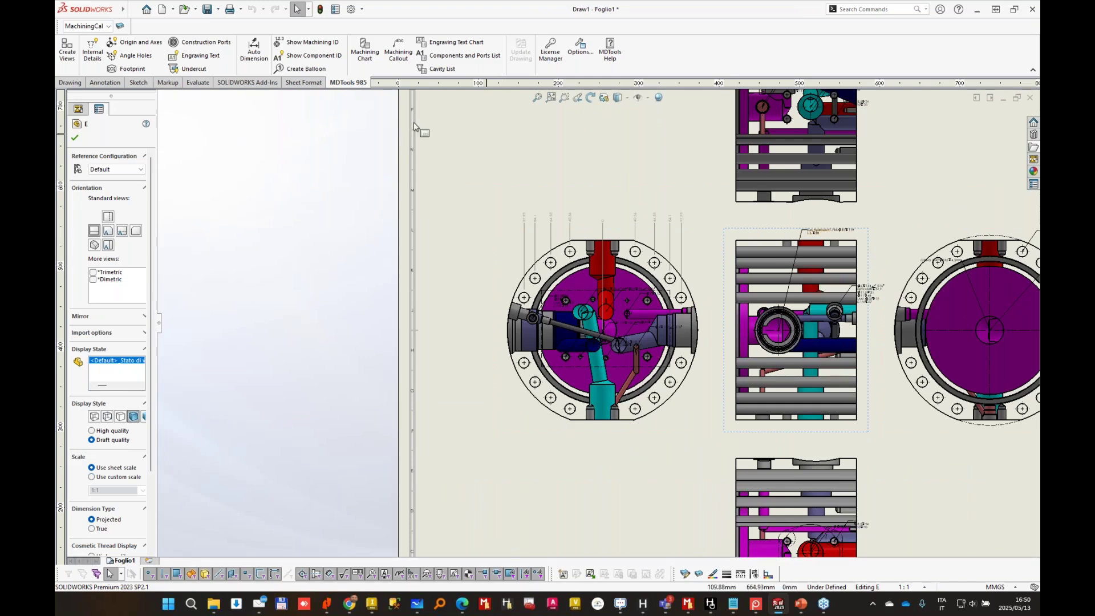
Create section view A-A with a horizontal cutting line through the large cavity of view E, placed below the sheet.
left_click(70, 83)
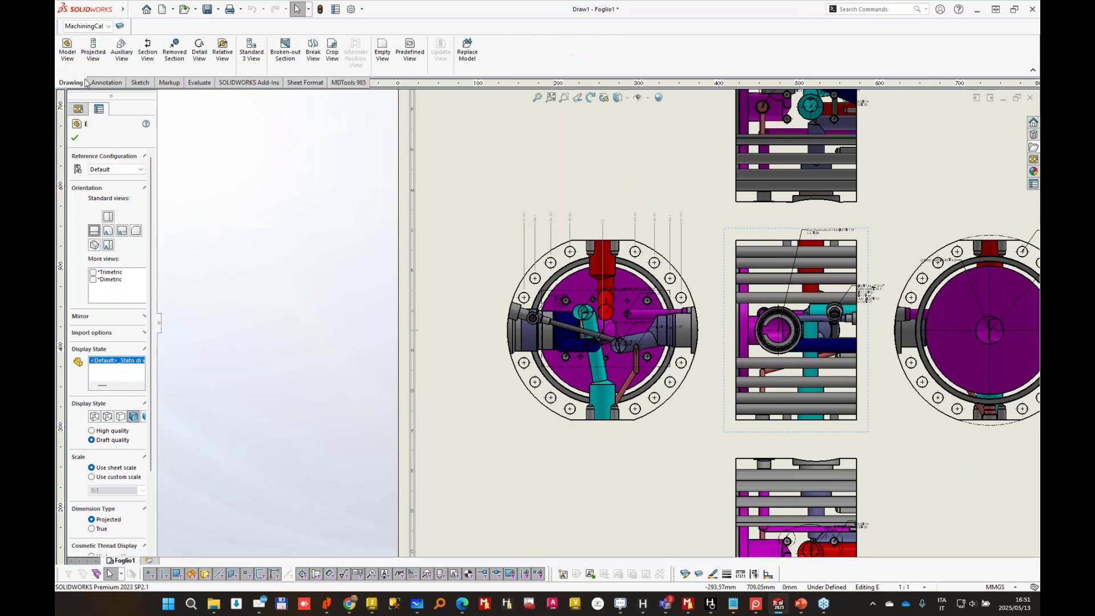
left_click(147, 50)
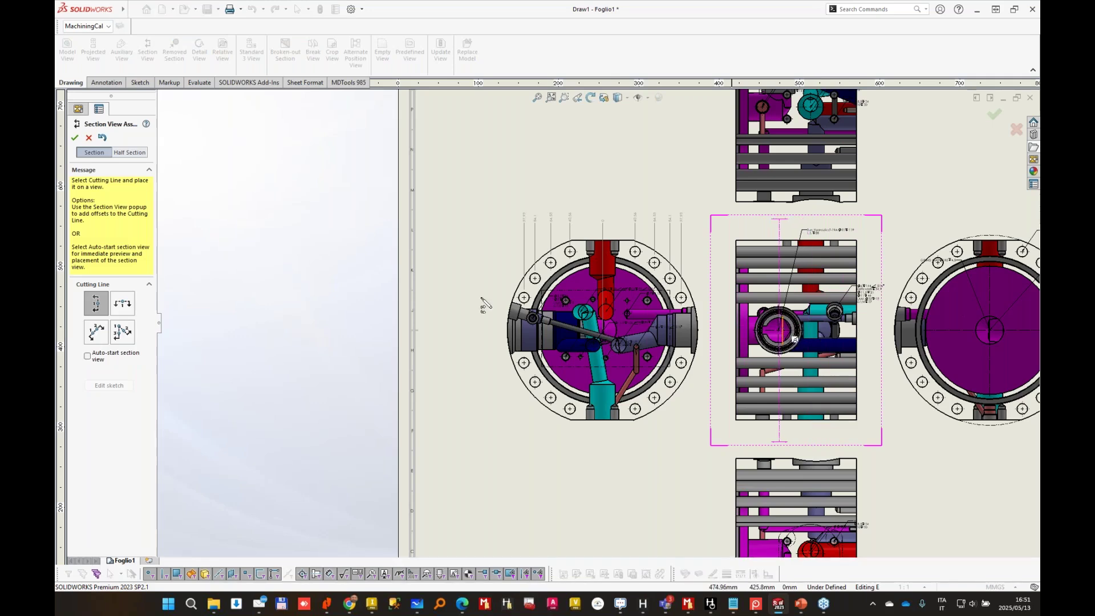
left_click(122, 304)
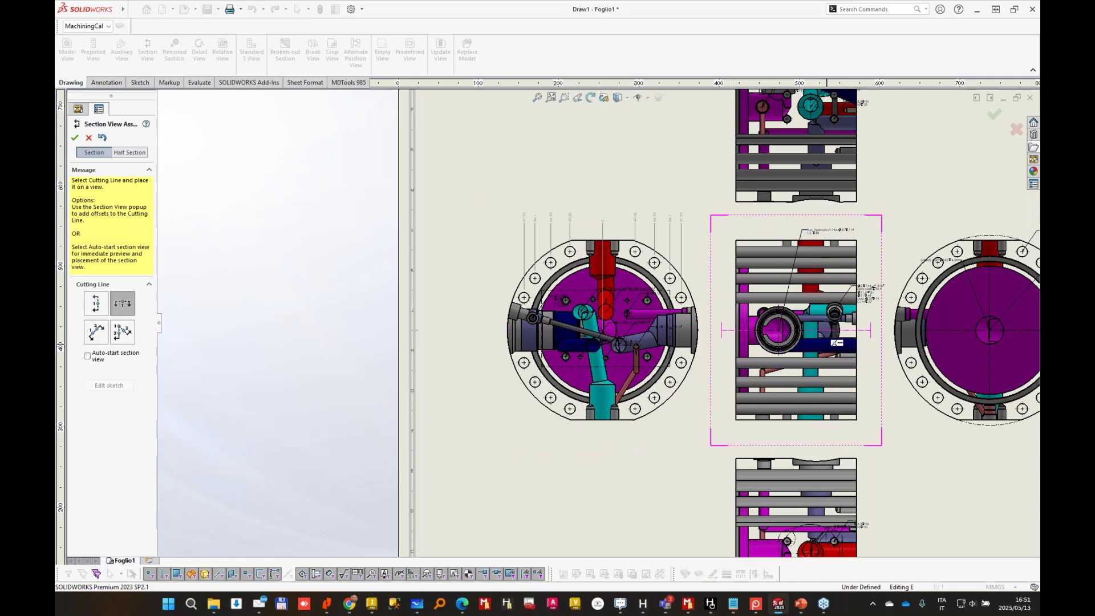
left_click(834, 341)
left_click(913, 385)
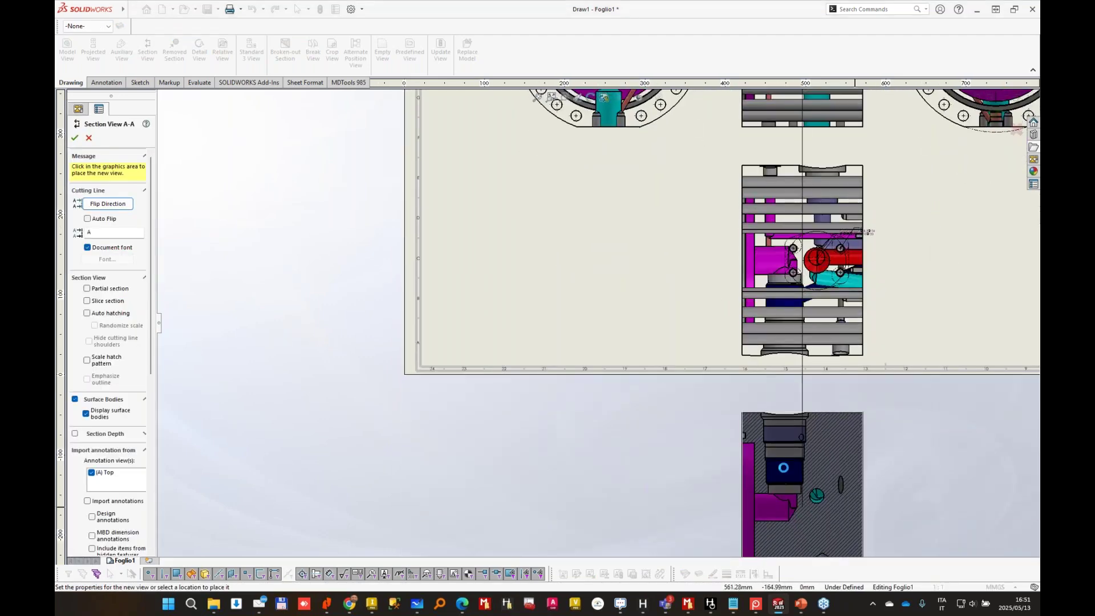
left_click(848, 521)
scroll(863, 477, "down", 8)
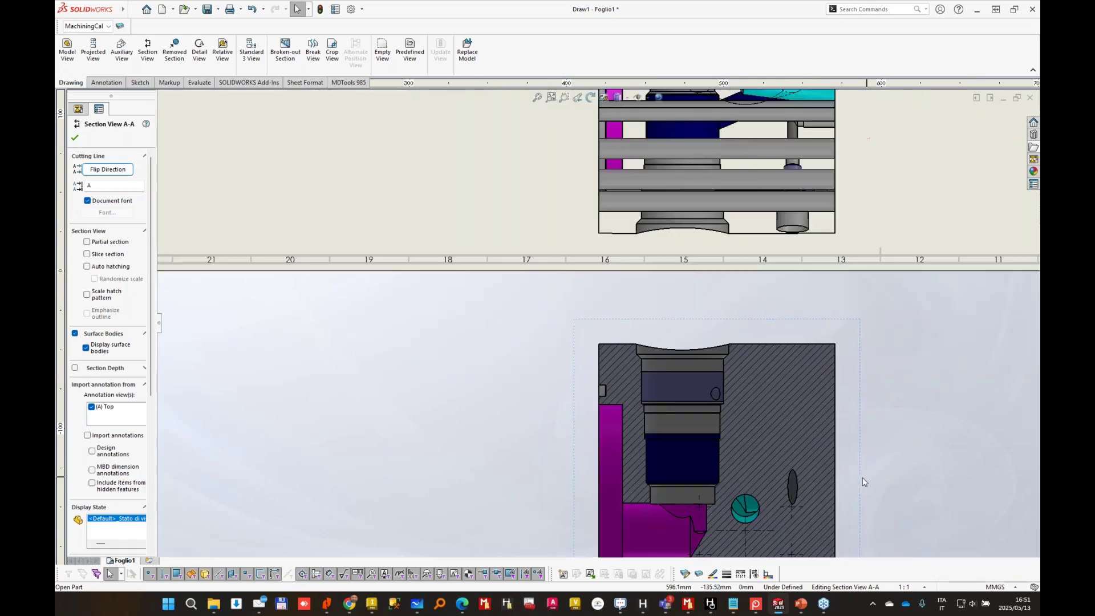
scroll(664, 327, "up", 3)
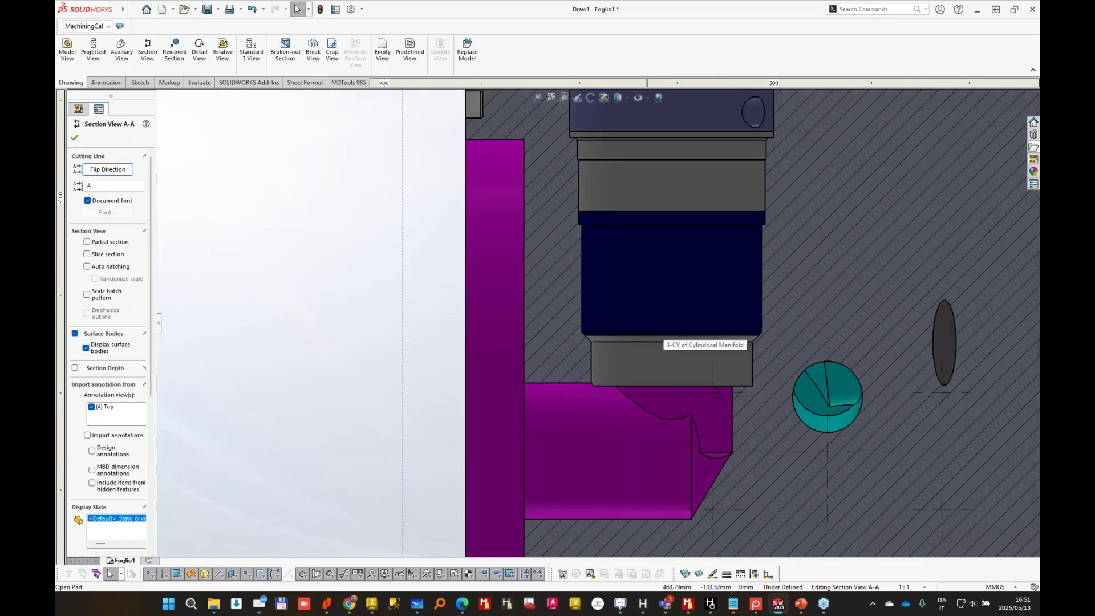
scroll(598, 323, "up", 4)
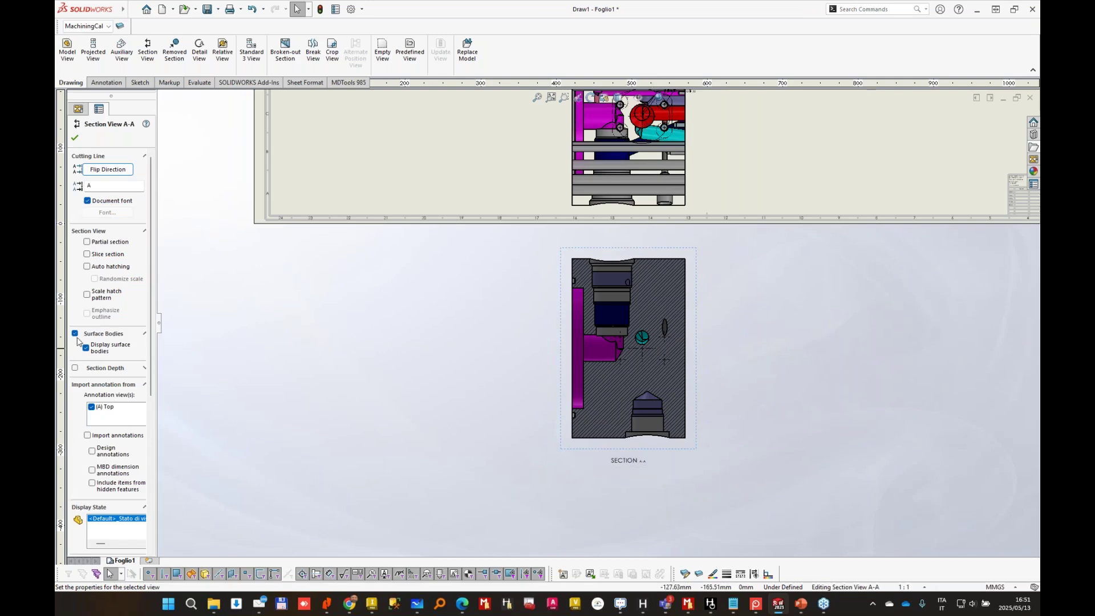
scroll(310, 247, "up", 2)
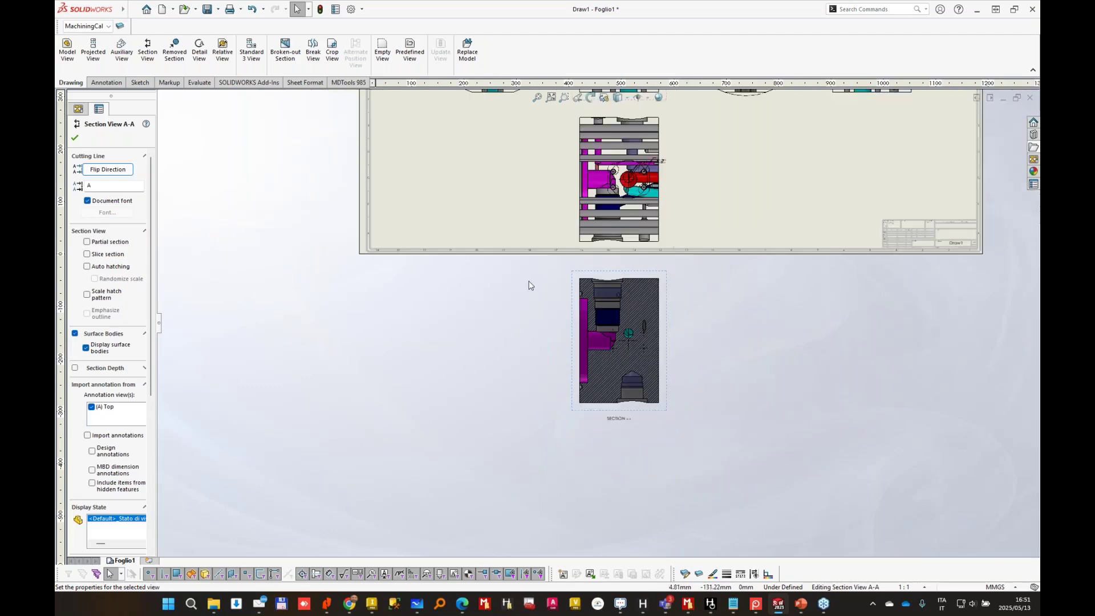
Set the display style of view E and its dependent views to Hidden Lines Removed.
left_click(708, 185)
middle_click_drag(710, 253, 694, 465)
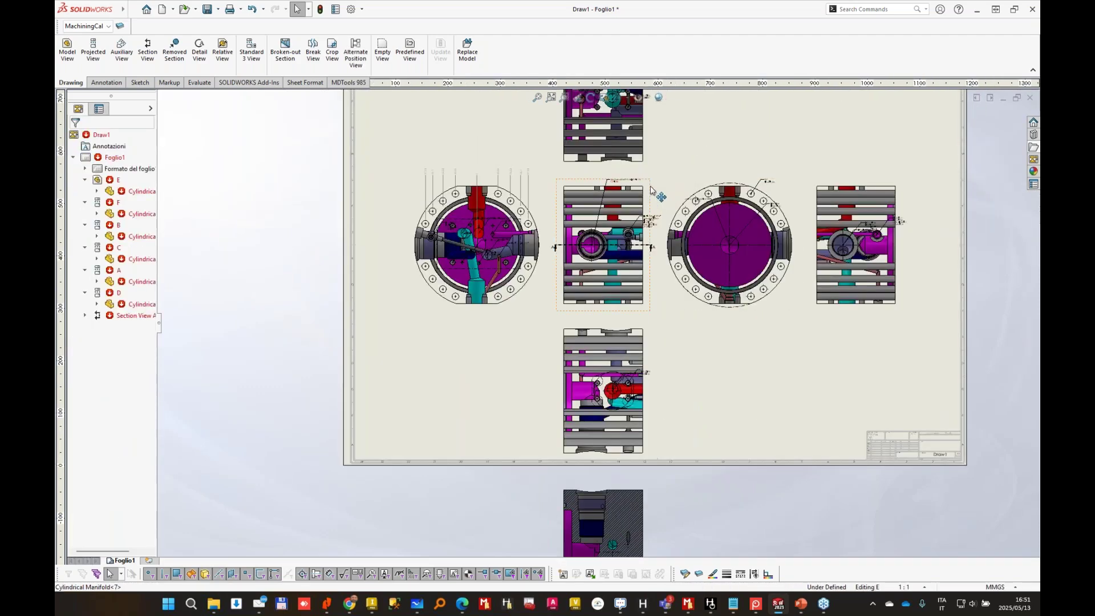
left_click(646, 193)
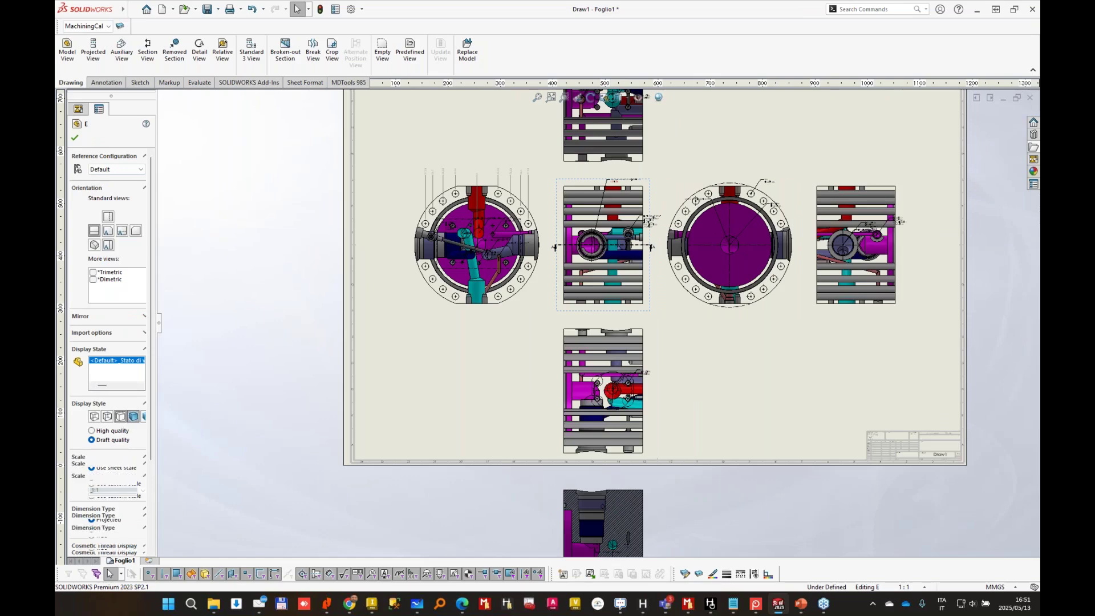
left_click(121, 417)
scroll(671, 190, "down", 1)
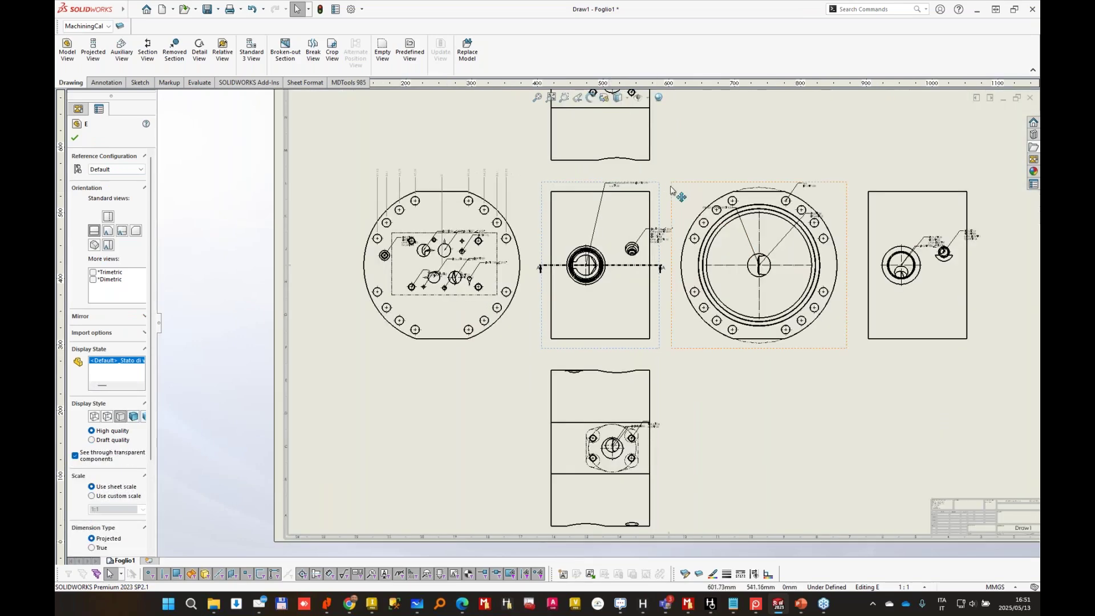
Set the display style of view F and of section view A-A to Shaded With Edges.
left_click(519, 189)
left_click(130, 299)
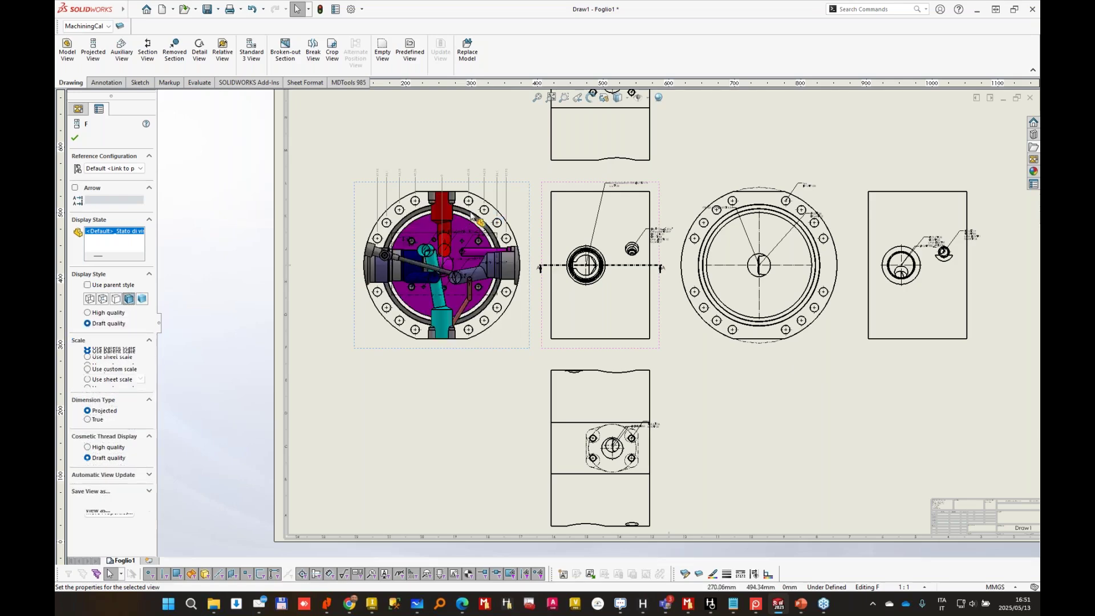
middle_click_drag(821, 427, 857, 196)
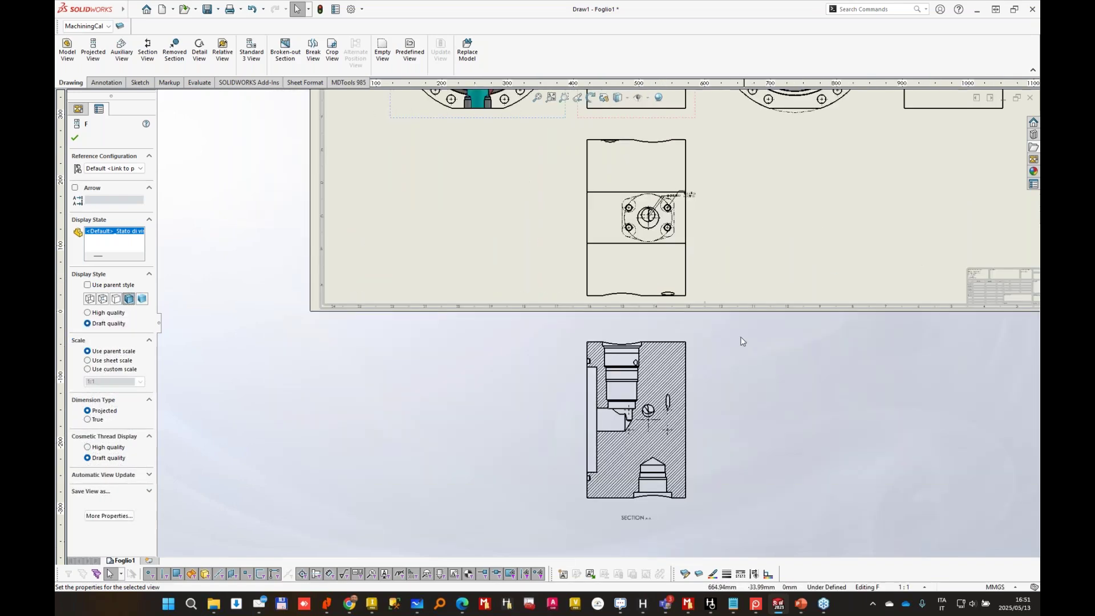
left_click(695, 343)
scroll(142, 318, "down", 3)
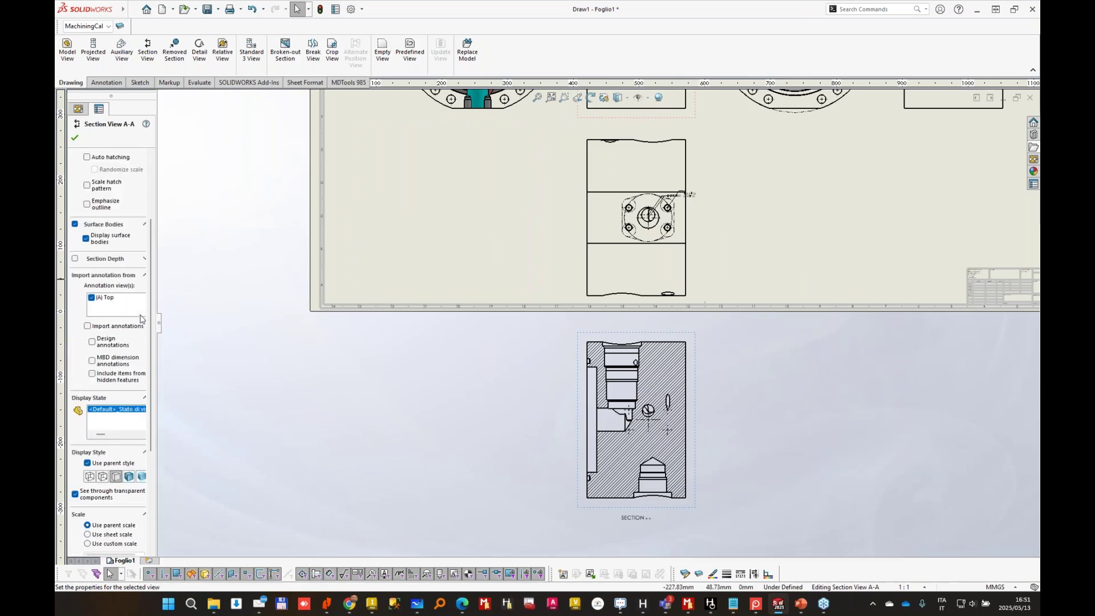
left_click(130, 477)
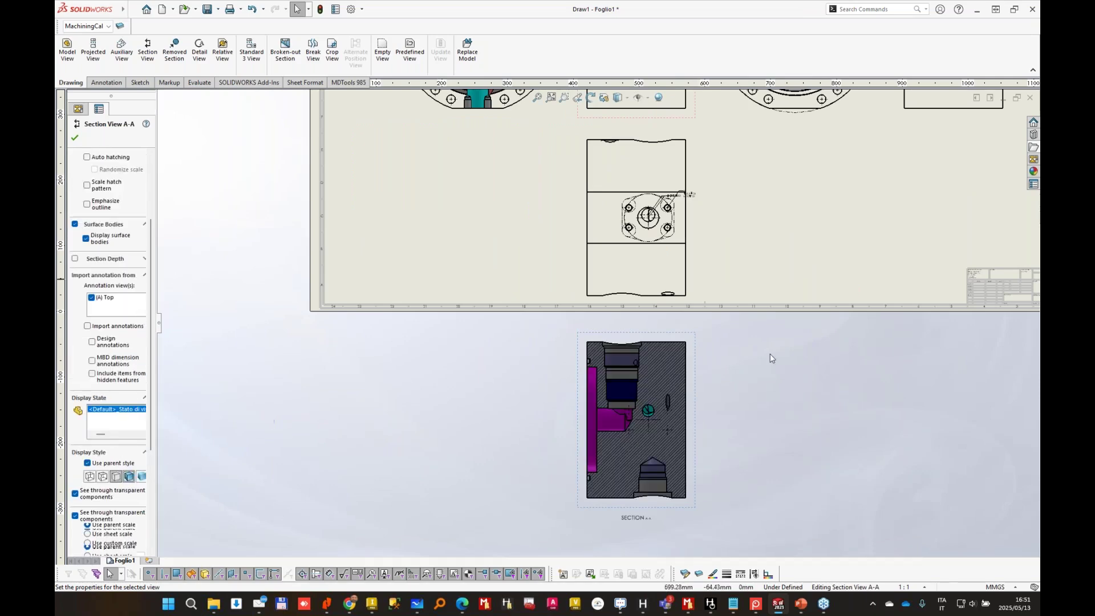
scroll(709, 340, "up", 3)
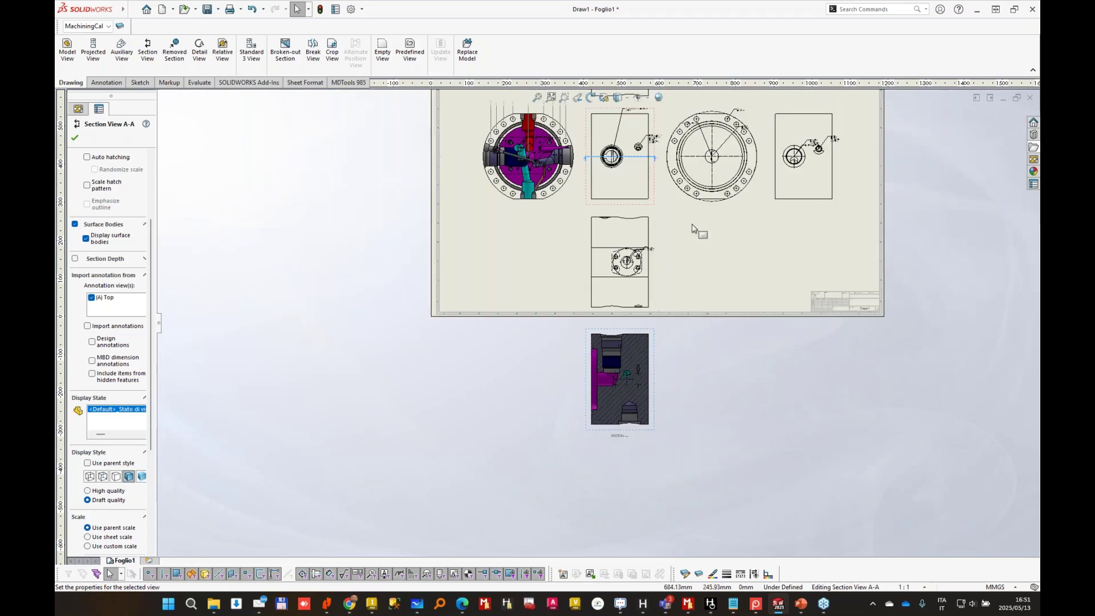
middle_click_drag(696, 227, 667, 368)
left_click(668, 369)
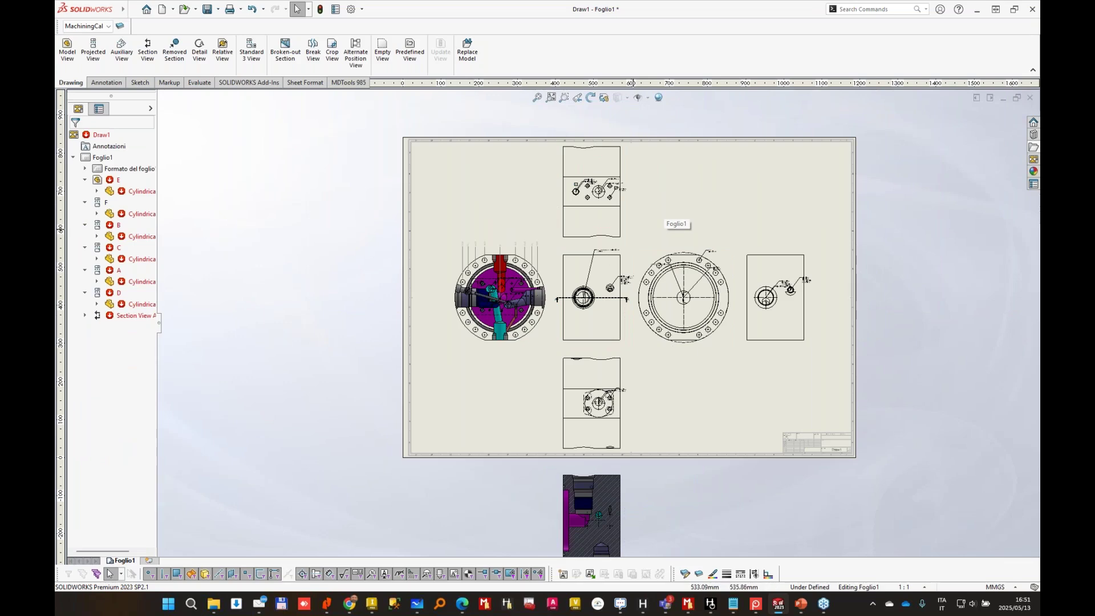
Switch to the Cylindrical Manifold part and roll its feature history back to just before Cut-Extrude5.
scroll(574, 284, "down", 4)
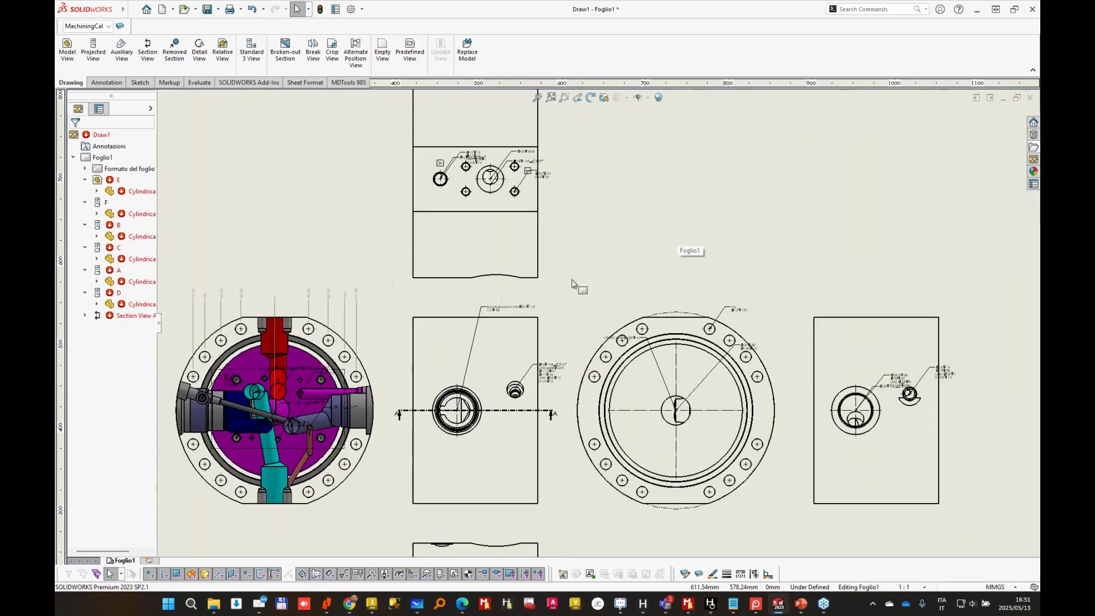
middle_click_drag(558, 299, 724, 223)
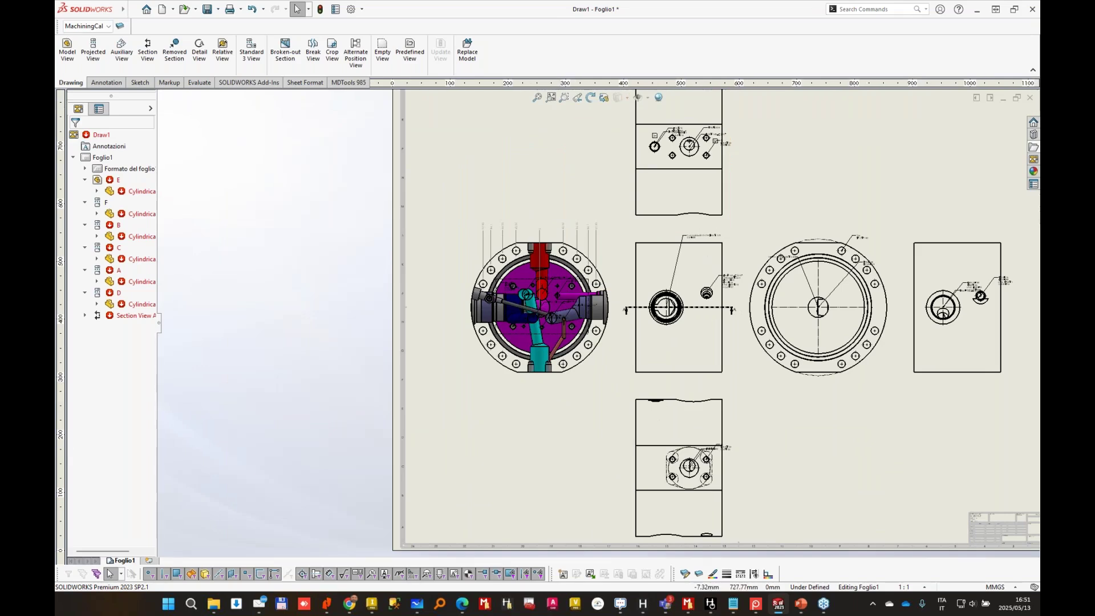
mouse_move(123, 9)
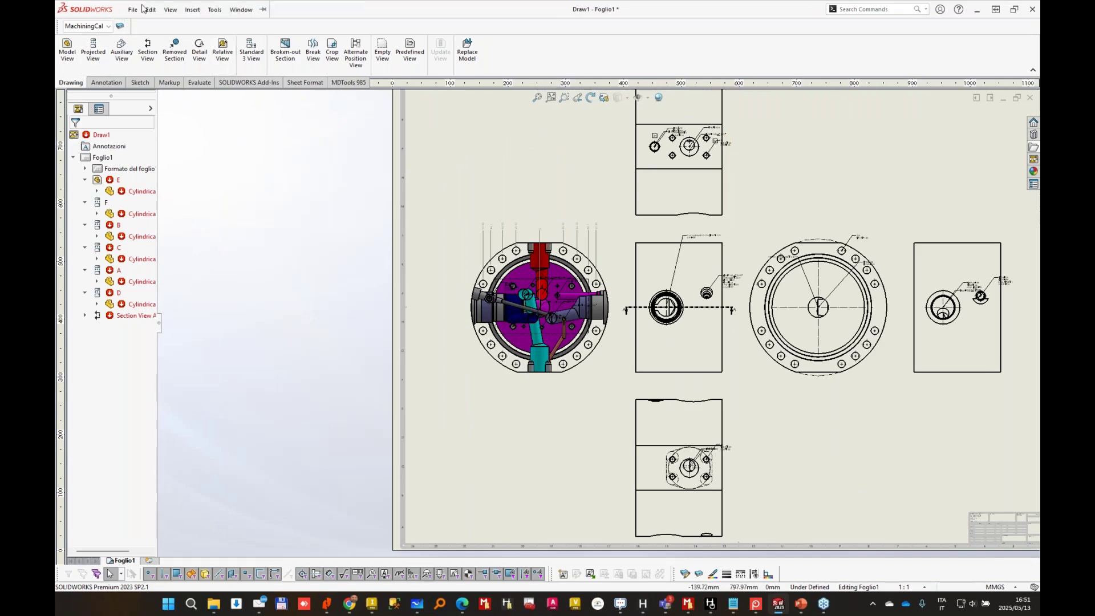
left_click(241, 10)
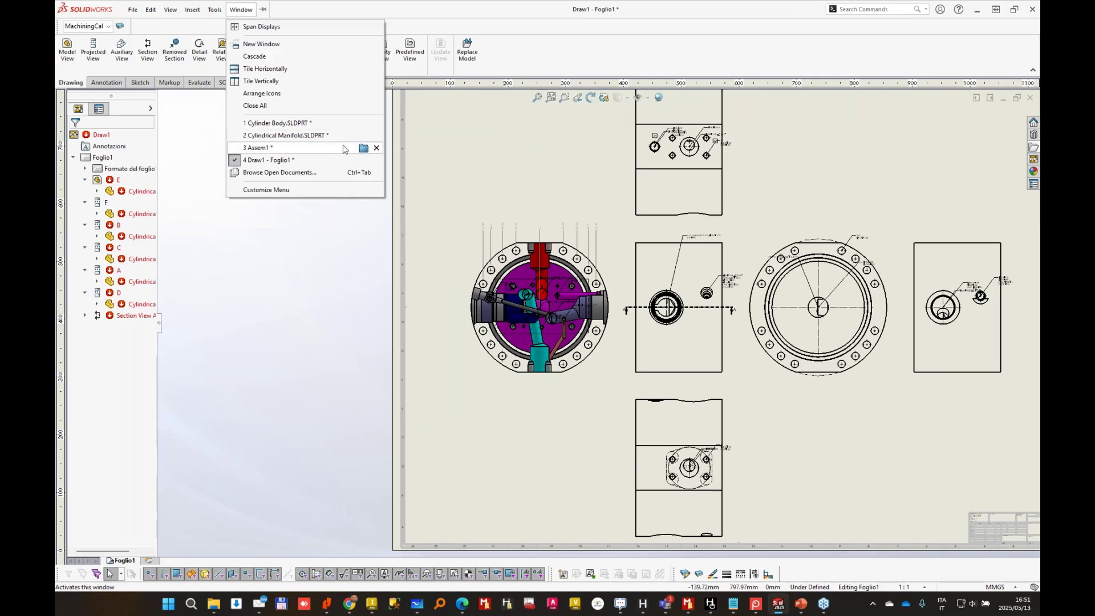
left_click(289, 139)
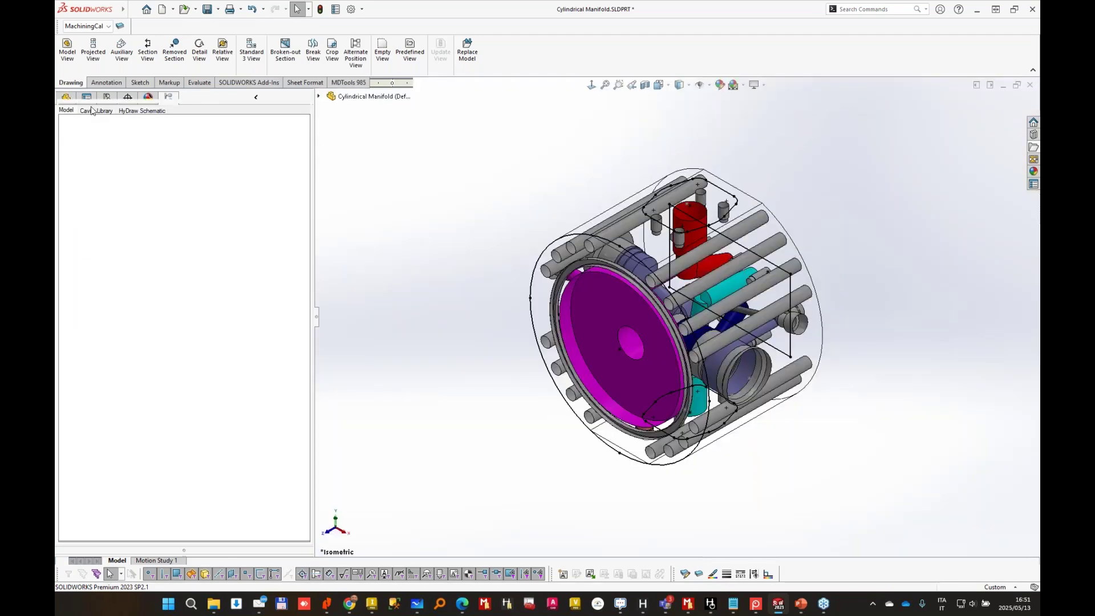
left_click(66, 81)
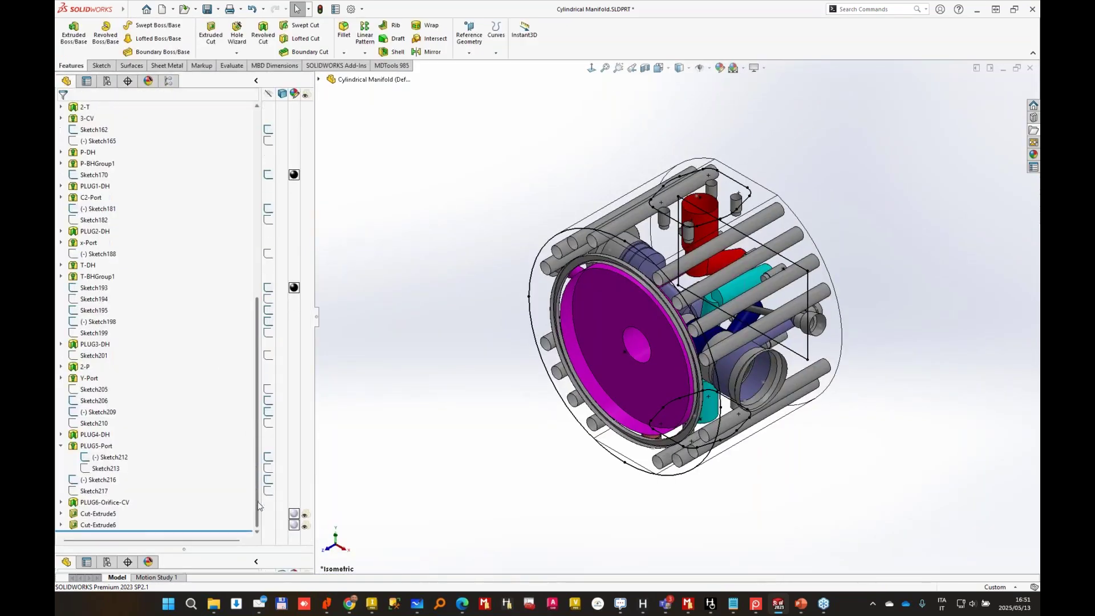
left_click_drag(148, 531, 157, 511)
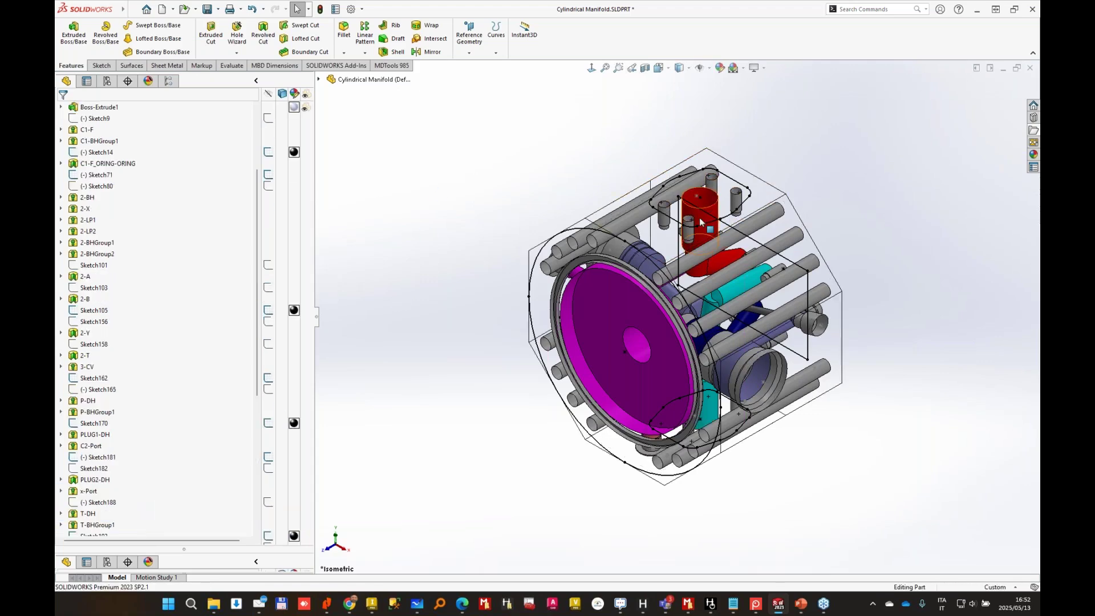
Examine the naming schemes, grouping and sorting options for generating machining IDs, and leave without generating any.
left_click(402, 68)
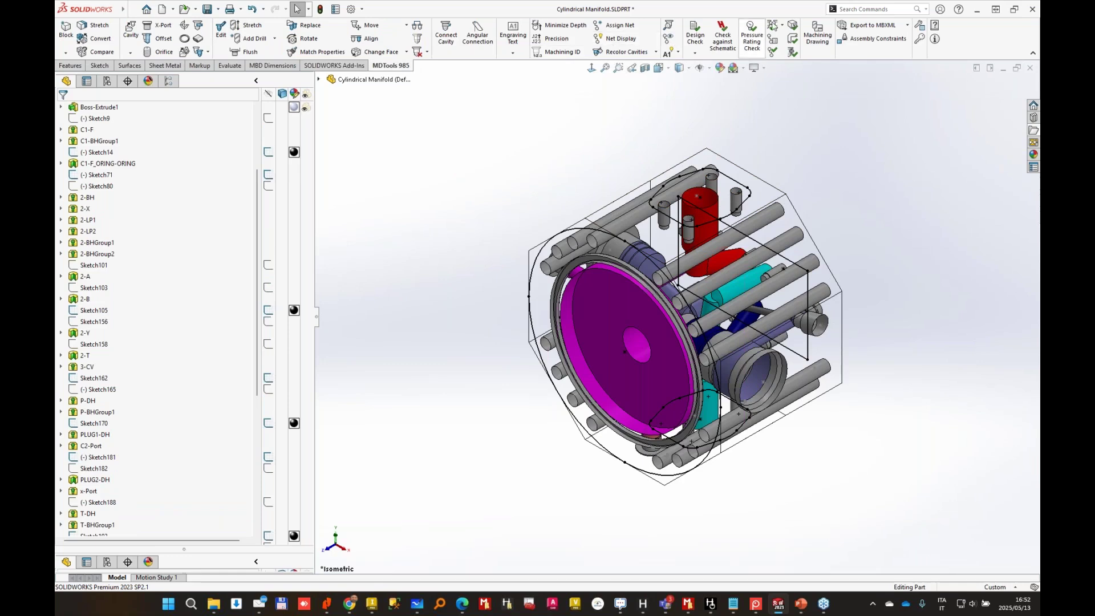
left_click(569, 55)
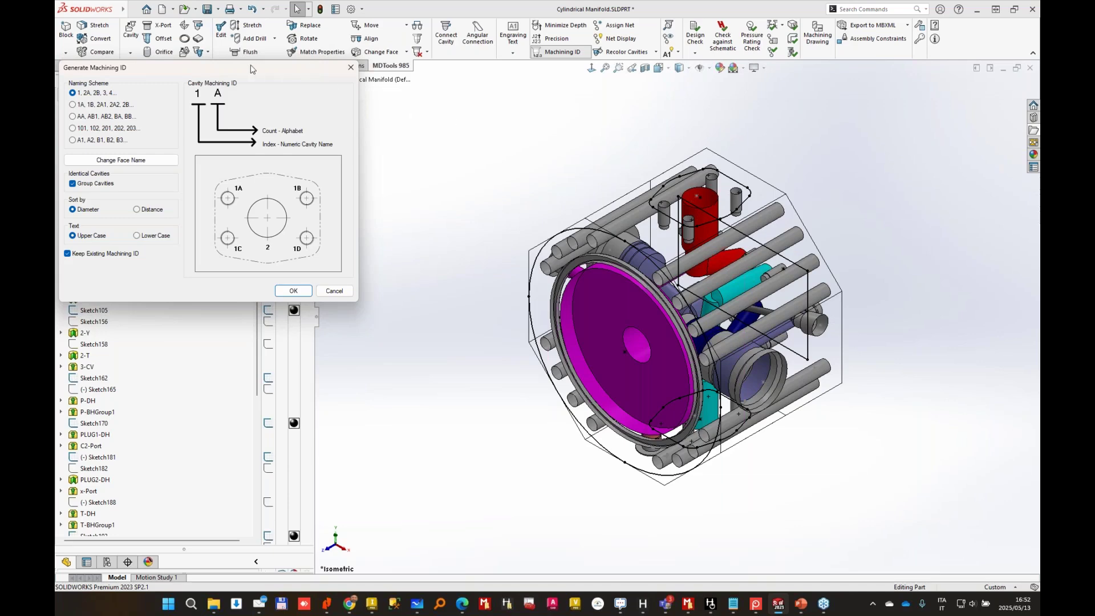
left_click_drag(253, 69, 493, 78)
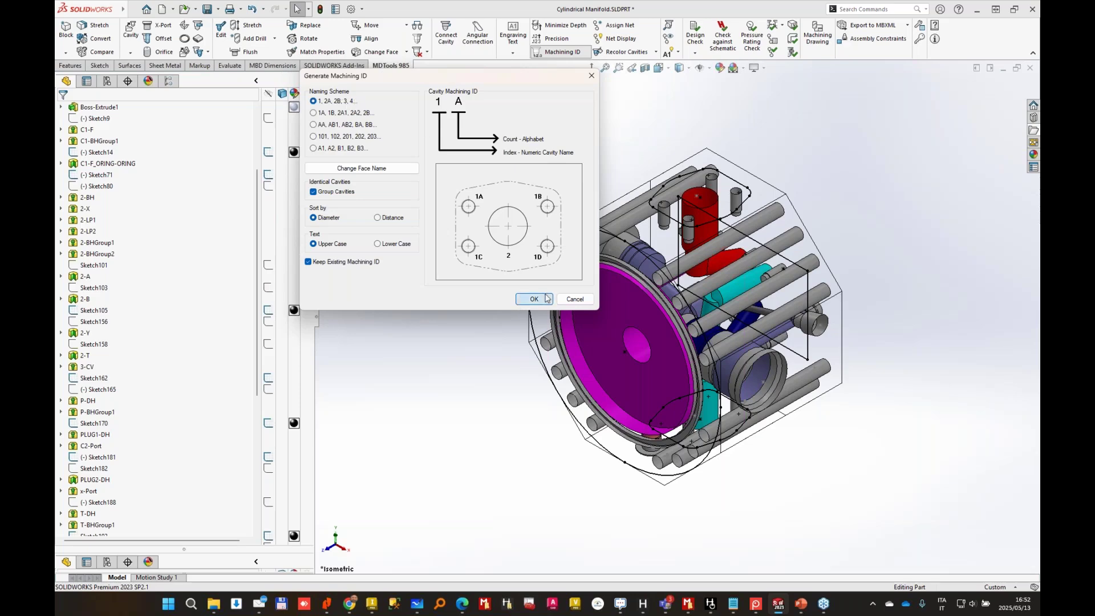
left_click(574, 299)
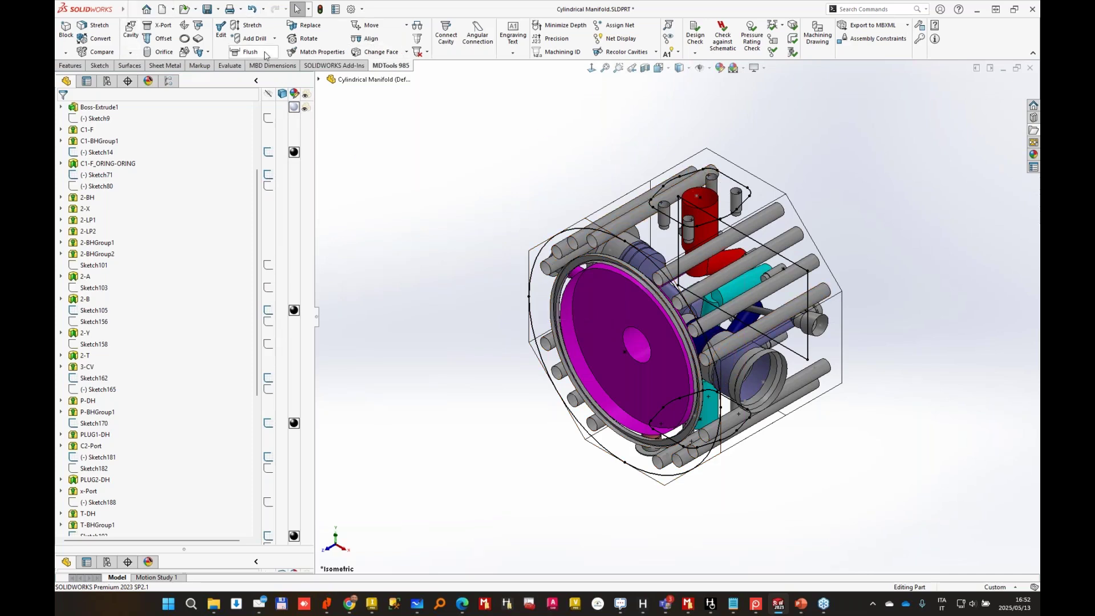
Return to the Draw1 drawing and show the machining IDs beside the cavities in its views.
mouse_move(79, 13)
left_click(244, 9)
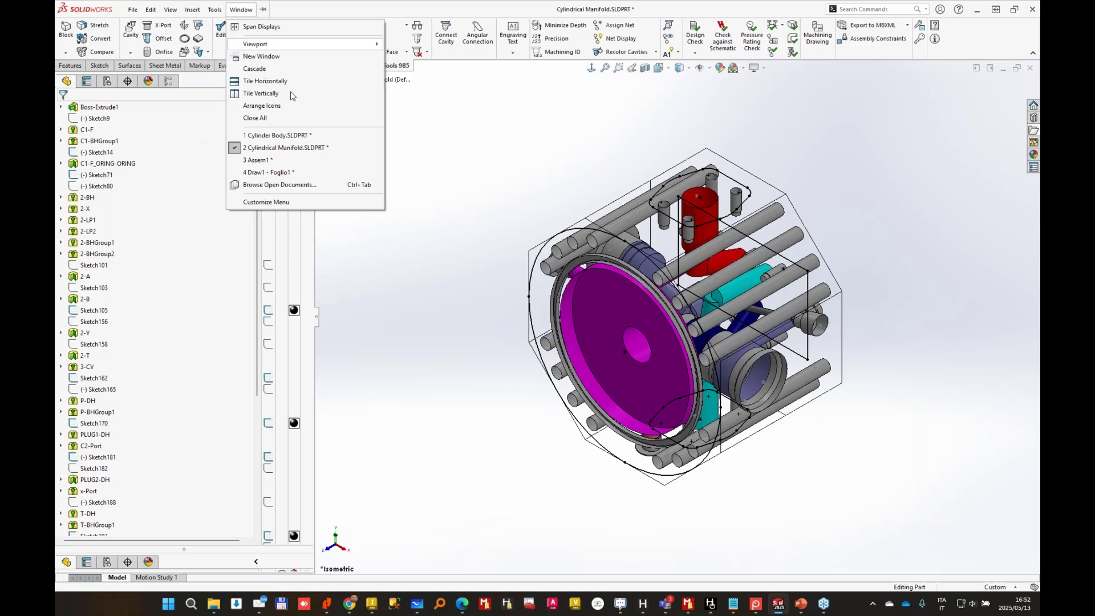
left_click(282, 172)
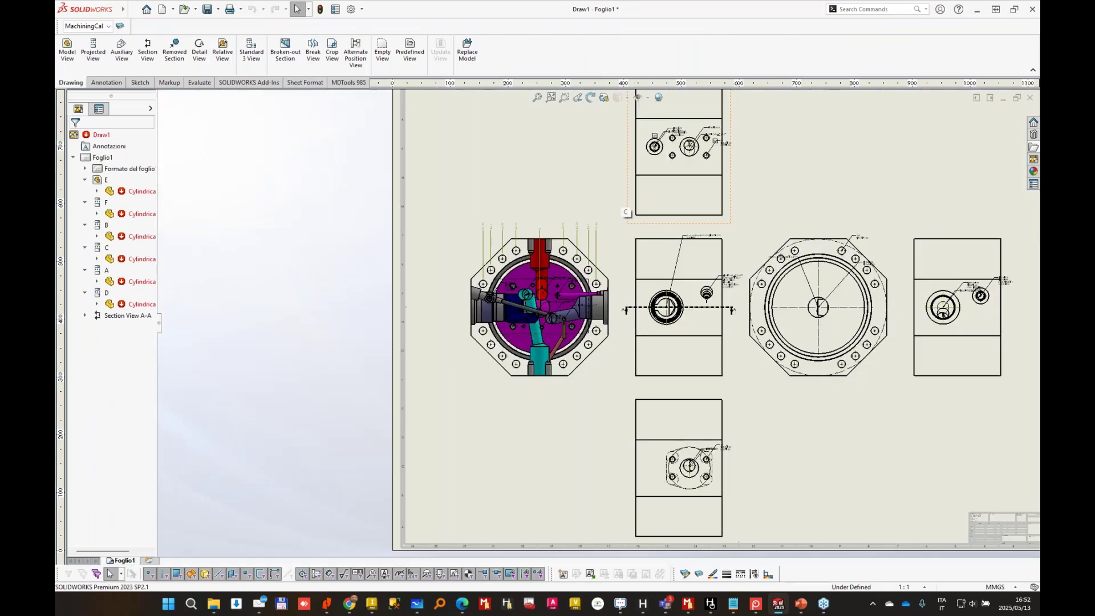
scroll(708, 247, "down", 4)
scroll(708, 246, "down", 2)
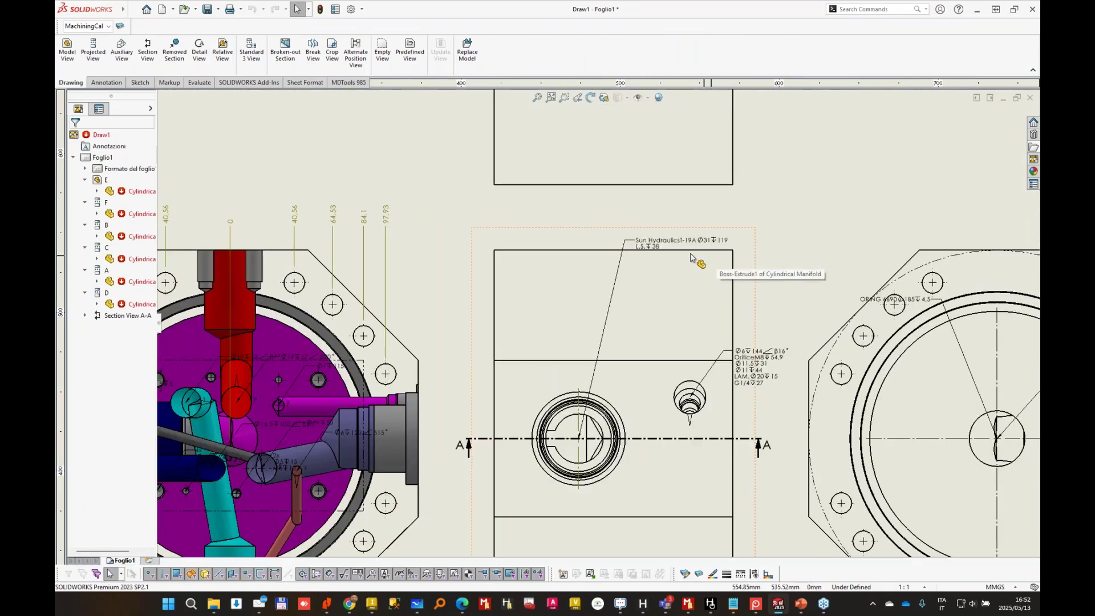
left_click(349, 83)
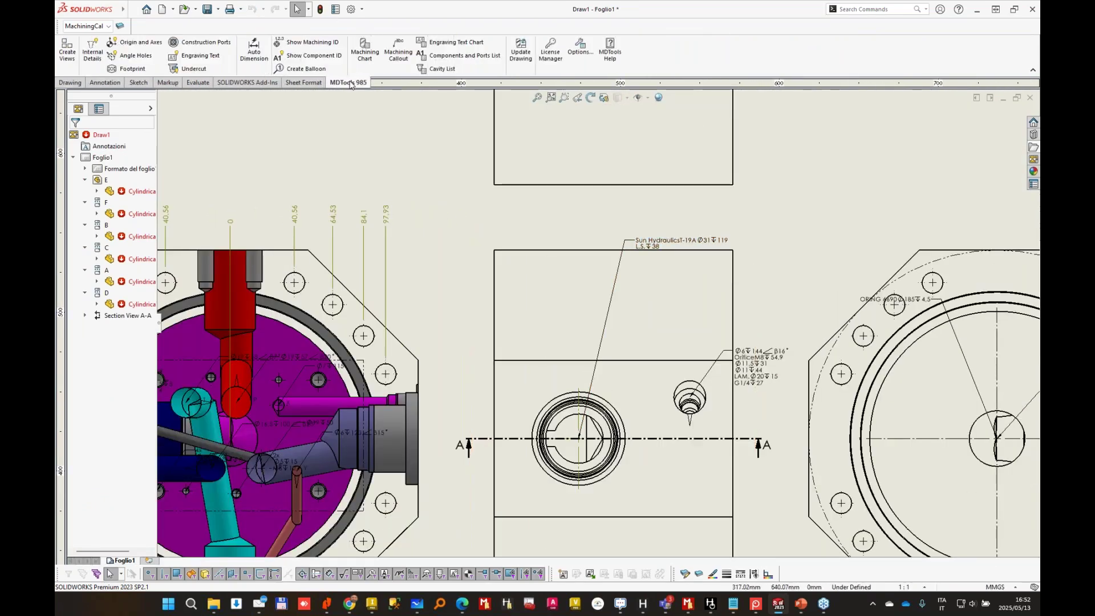
left_click(308, 42)
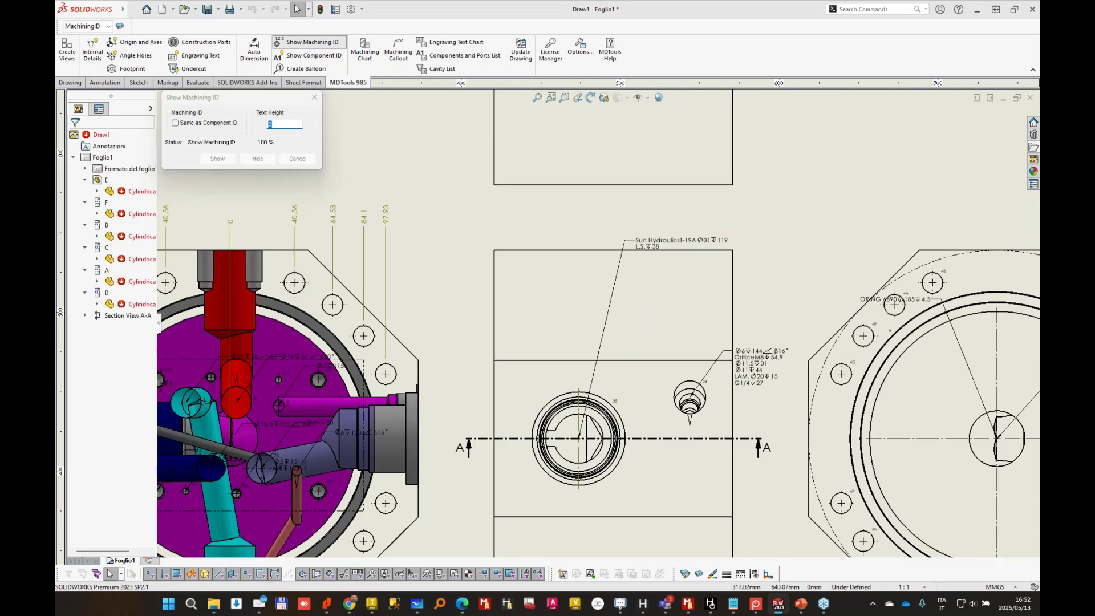
Delete all machining callouts from the drawing and inspect the cavities' machining ID labels.
left_click(398, 50)
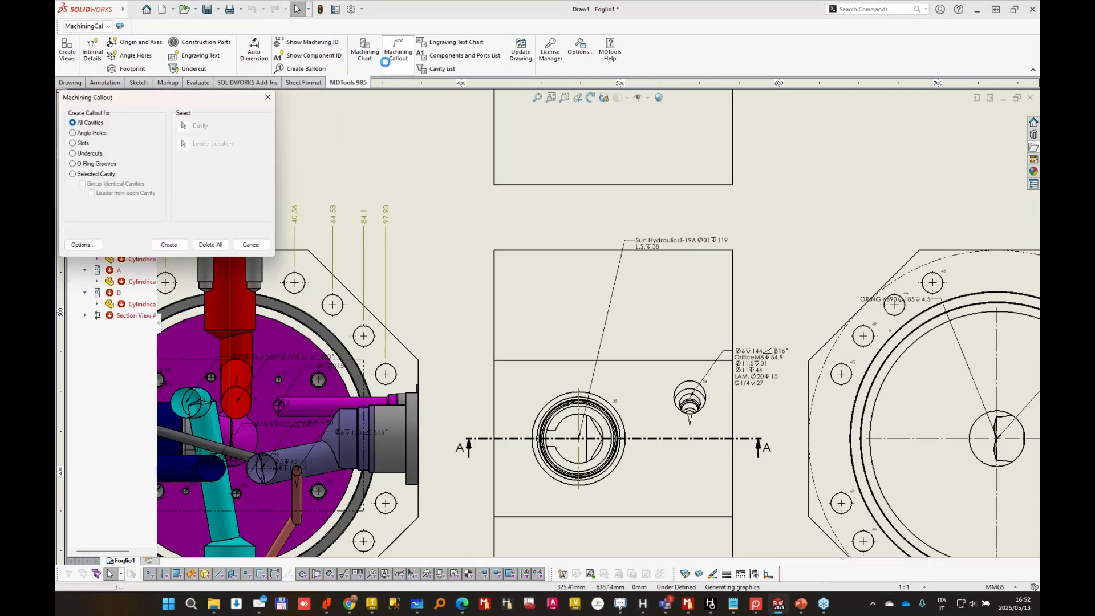
left_click(210, 245)
scroll(714, 392, "down", 3)
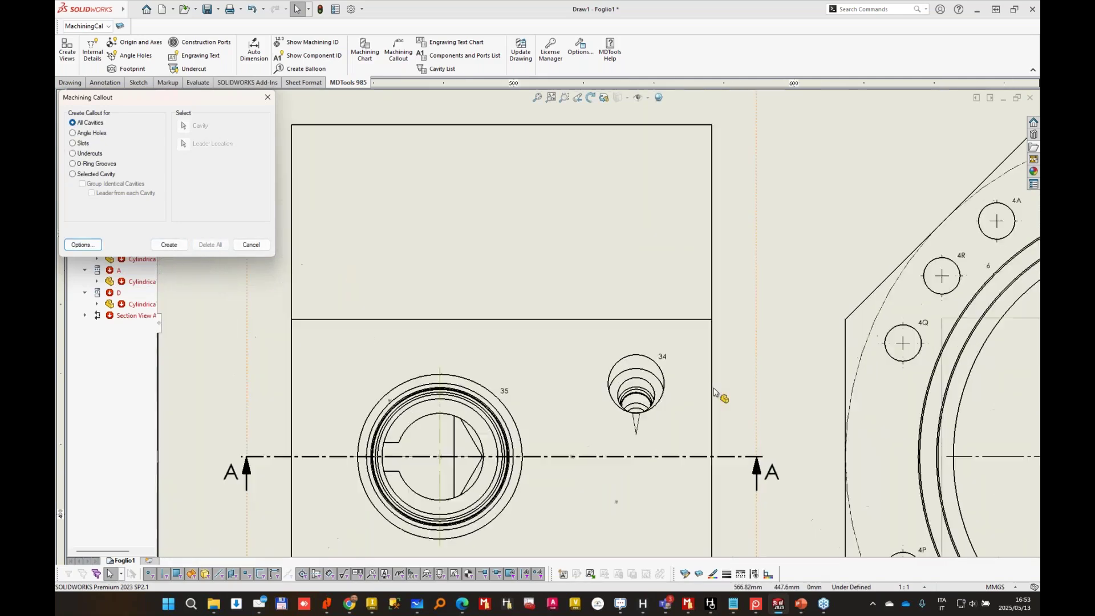
scroll(715, 392, "down", 3)
scroll(633, 305, "up", 2)
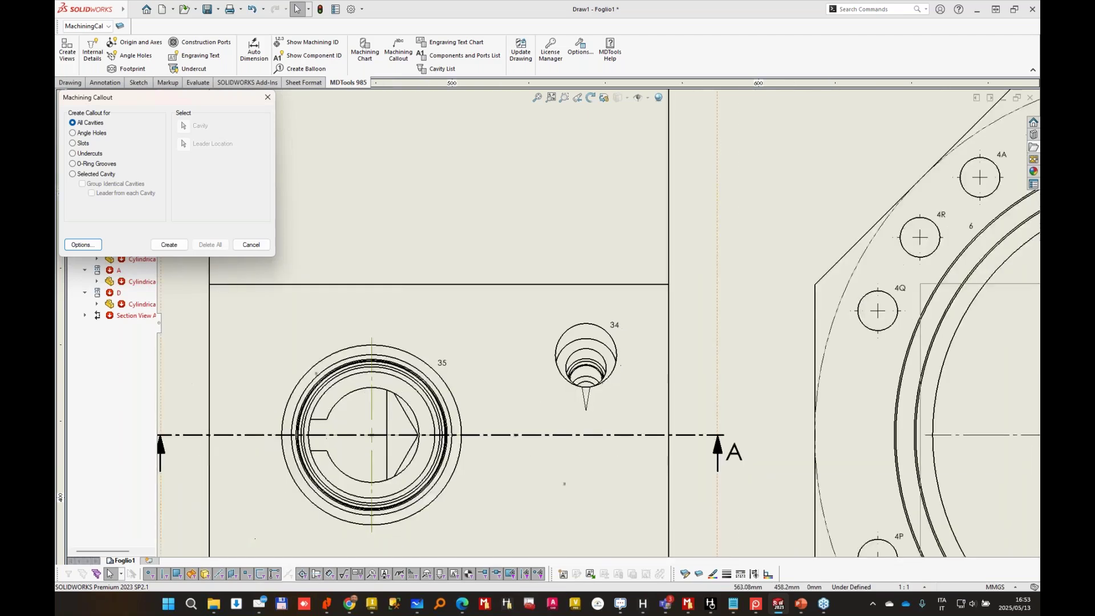
scroll(594, 294, "up", 1)
middle_click_drag(574, 280, 294, 241)
scroll(483, 232, "up", 3)
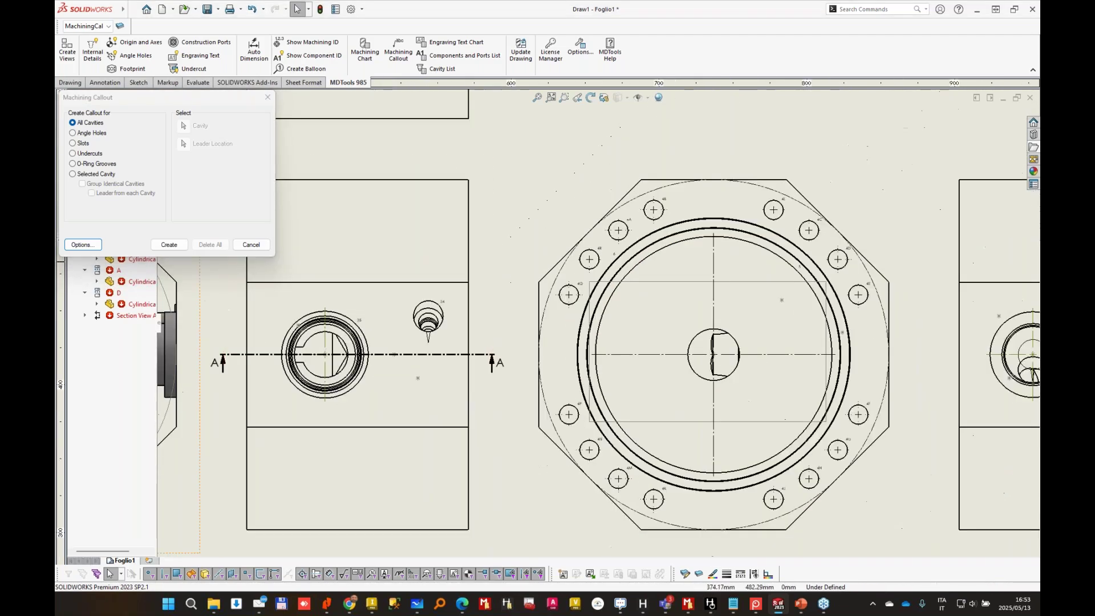
left_click(251, 245)
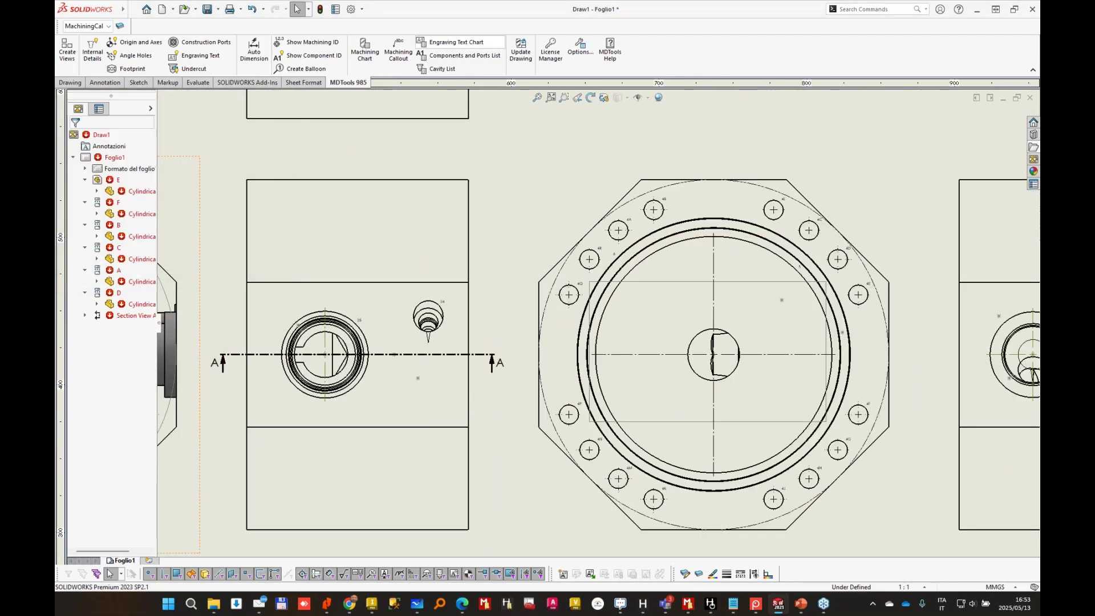
Insert a machining chart in MDTools Default MM format, covering all faces and items, in the empty sheet area beside view C.
left_click(368, 52)
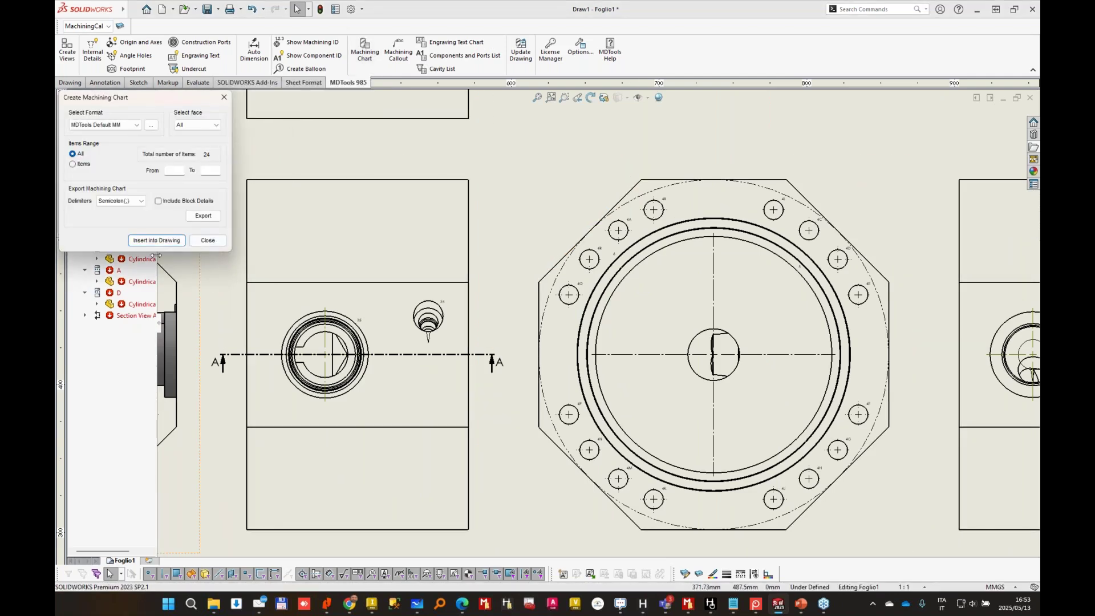
left_click(163, 240)
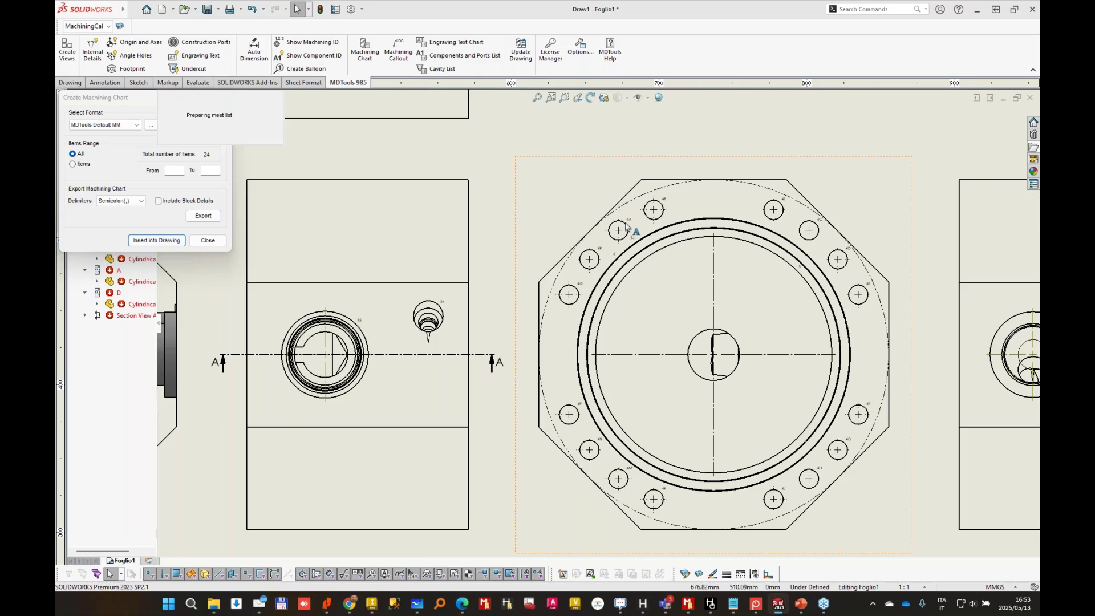
scroll(616, 217, "up", 3)
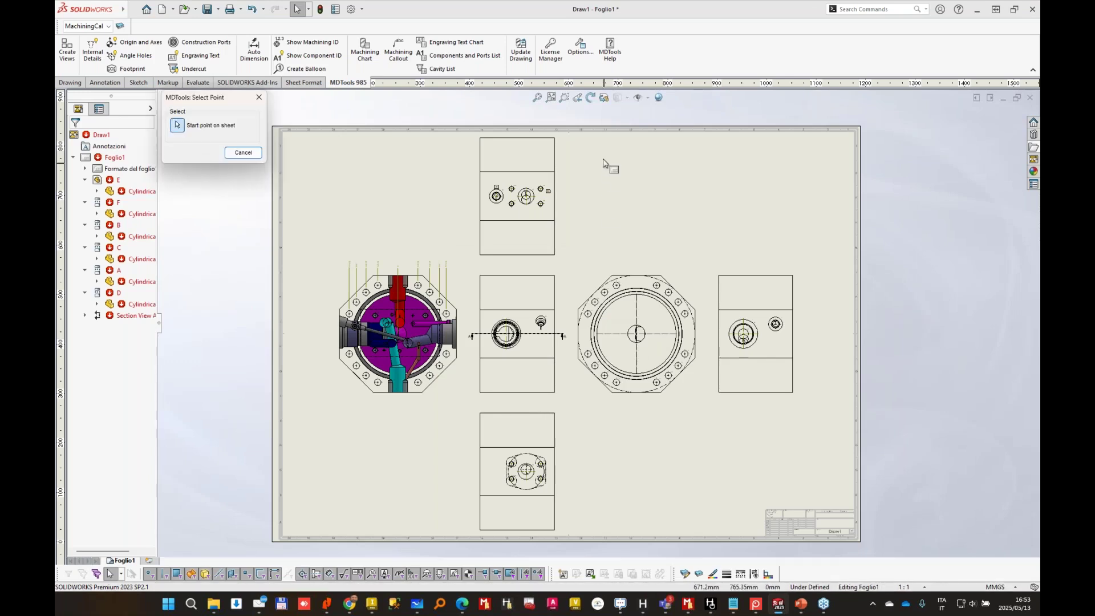
left_click(599, 143)
left_click(625, 317)
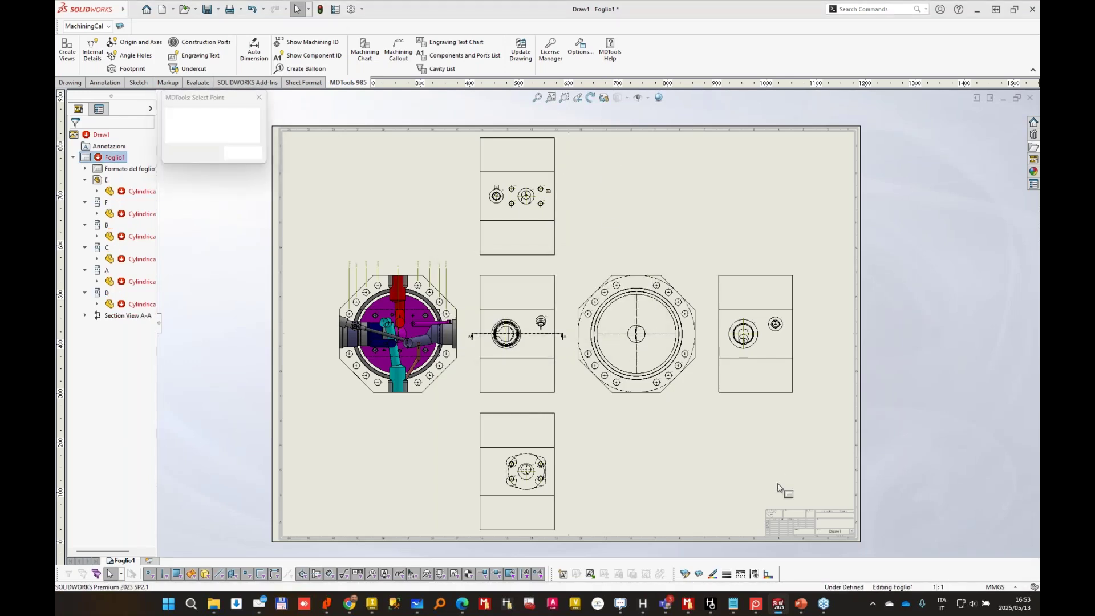
left_click(721, 236)
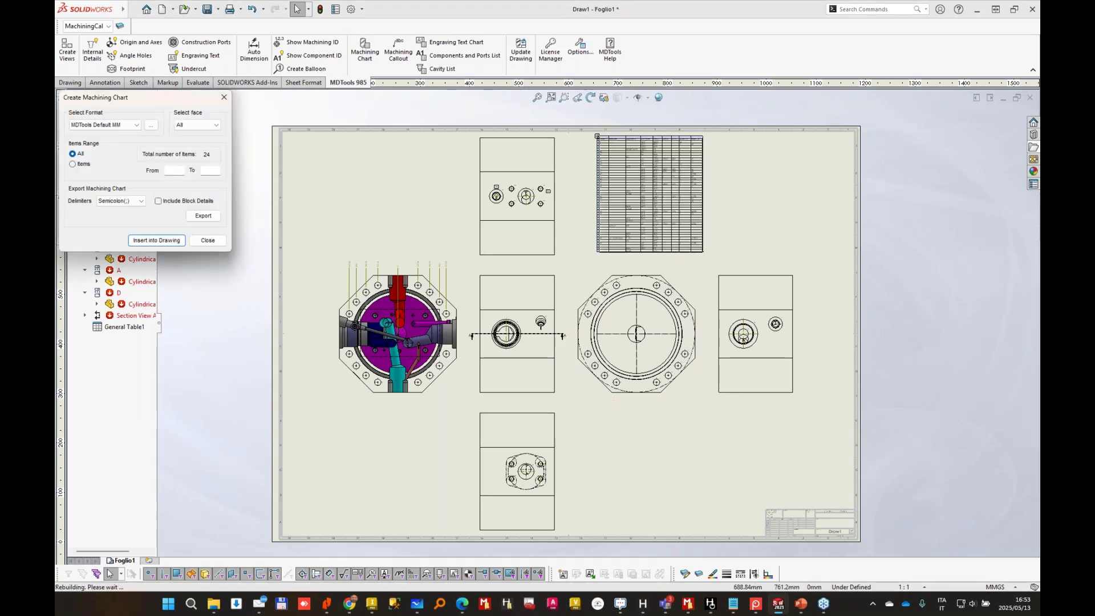
scroll(642, 174, "down", 4)
scroll(659, 331, "down", 2)
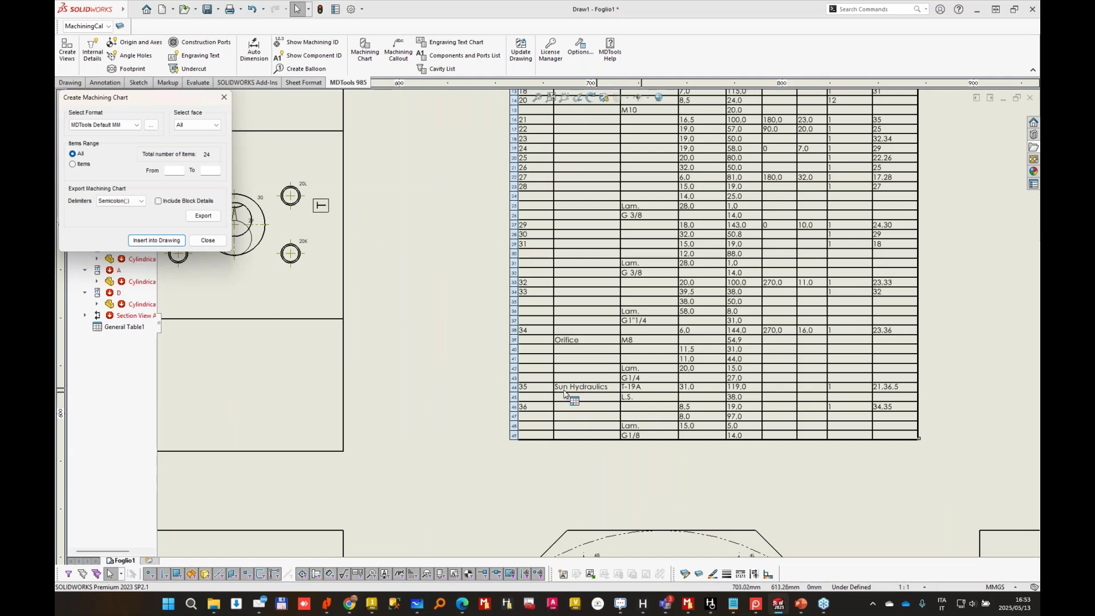
scroll(598, 332, "up", 3)
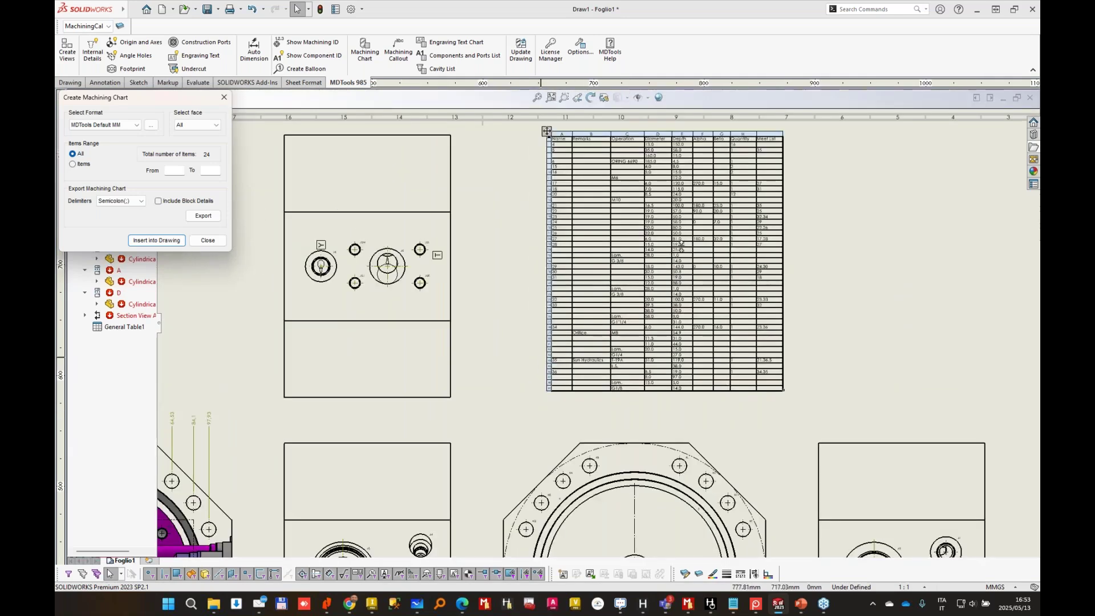
left_click(211, 242)
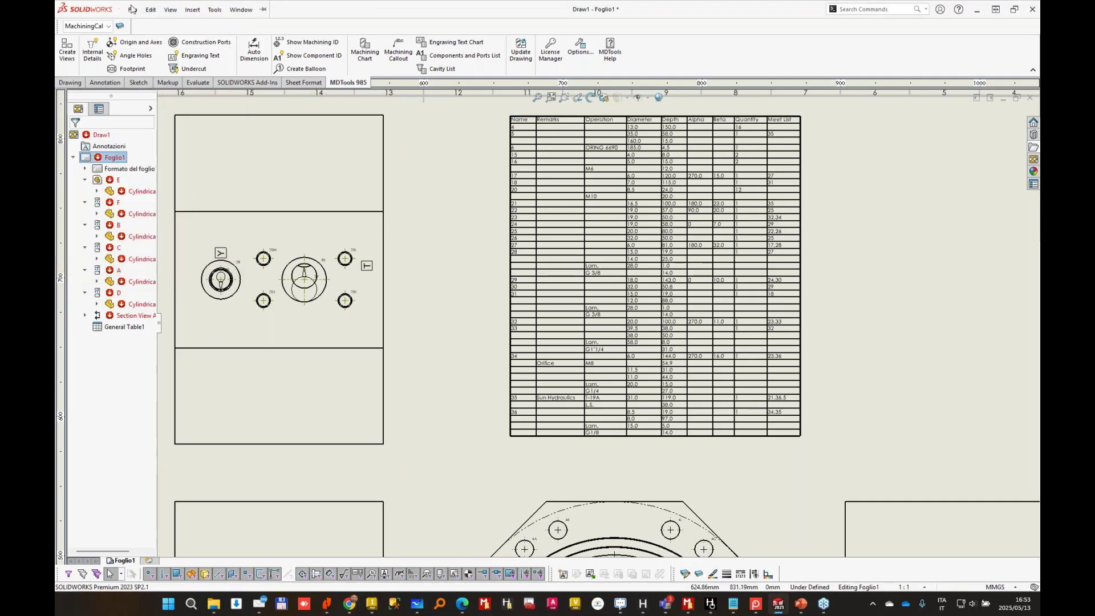
Switch to the Cylindrical Manifold part and roll its feature history forward past Cut-Extrude6.
left_click(240, 9)
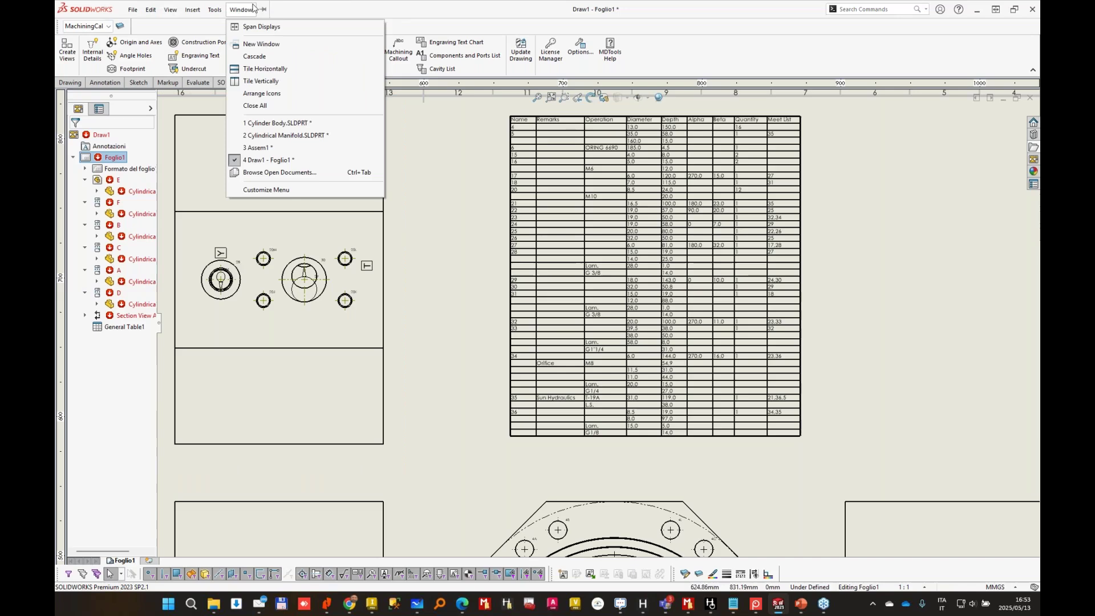
left_click(283, 135)
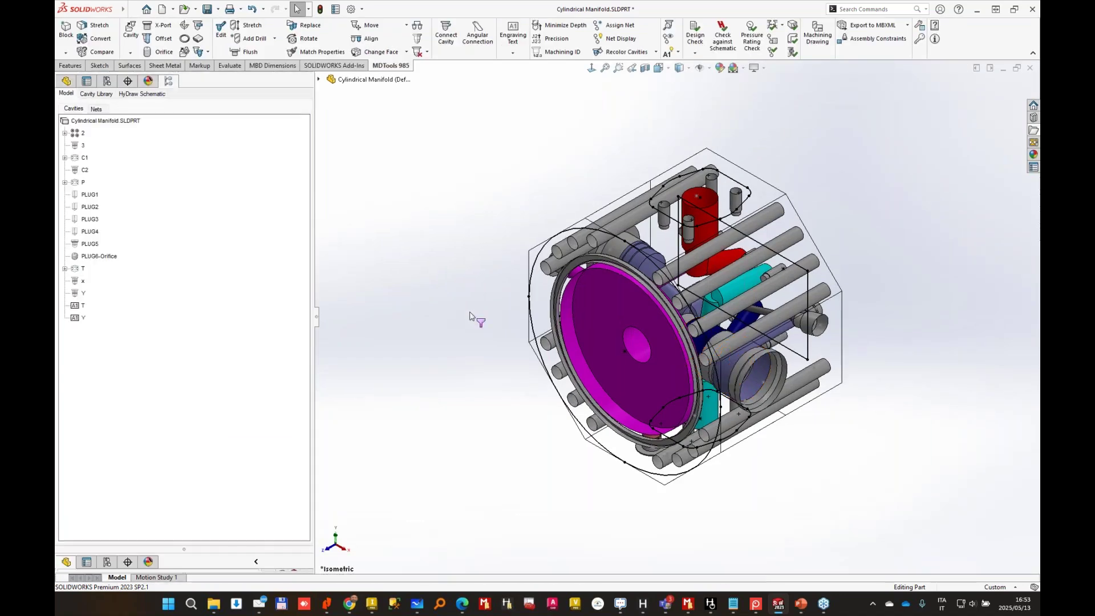
left_click(65, 81)
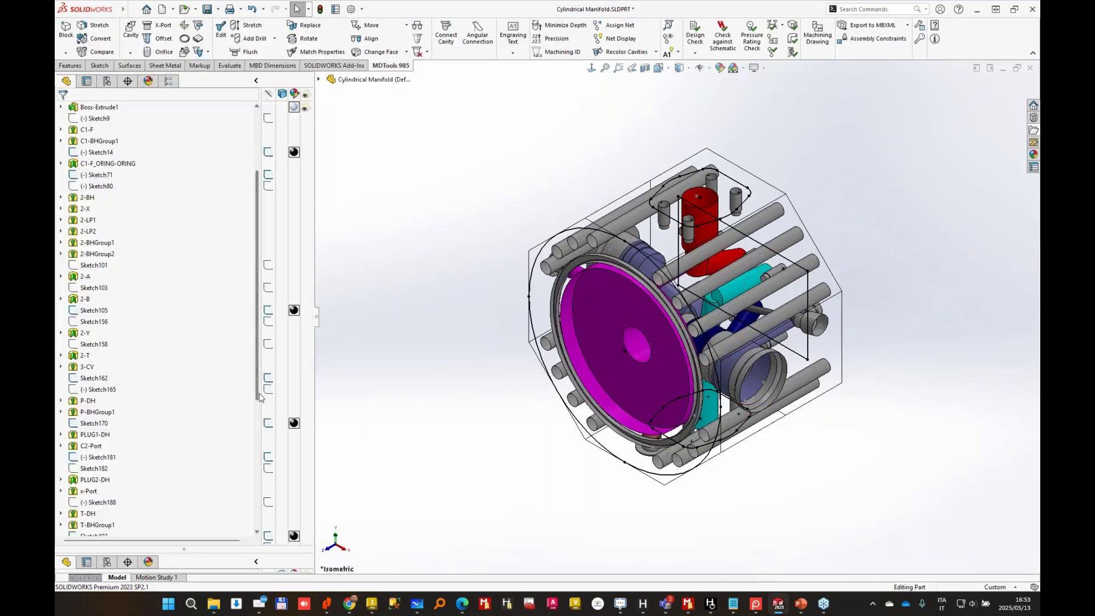
scroll(260, 389, "down", 7)
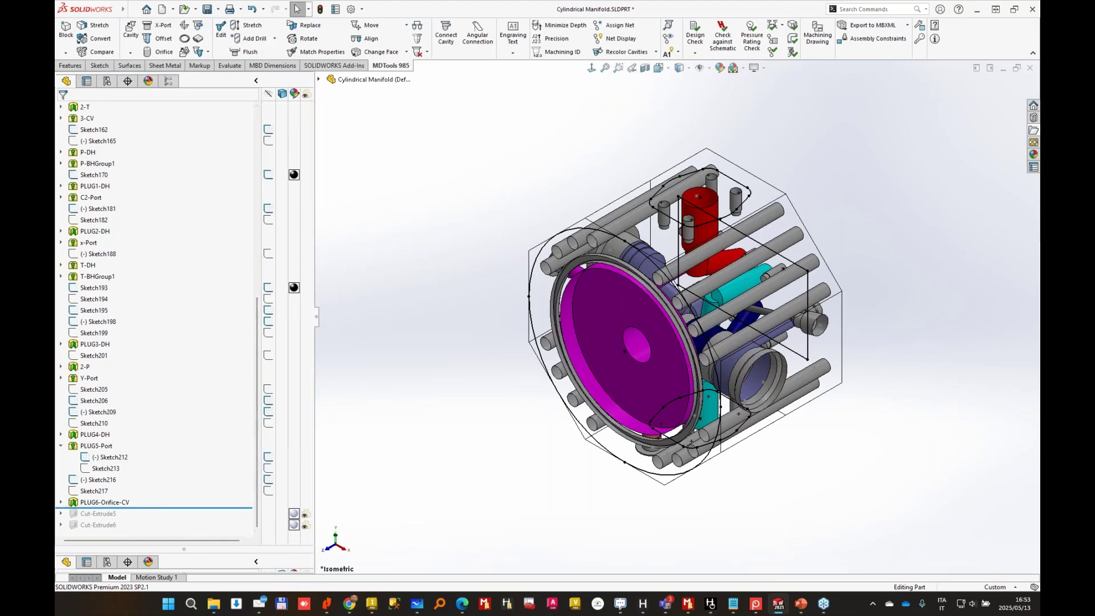
left_click_drag(159, 508, 159, 530)
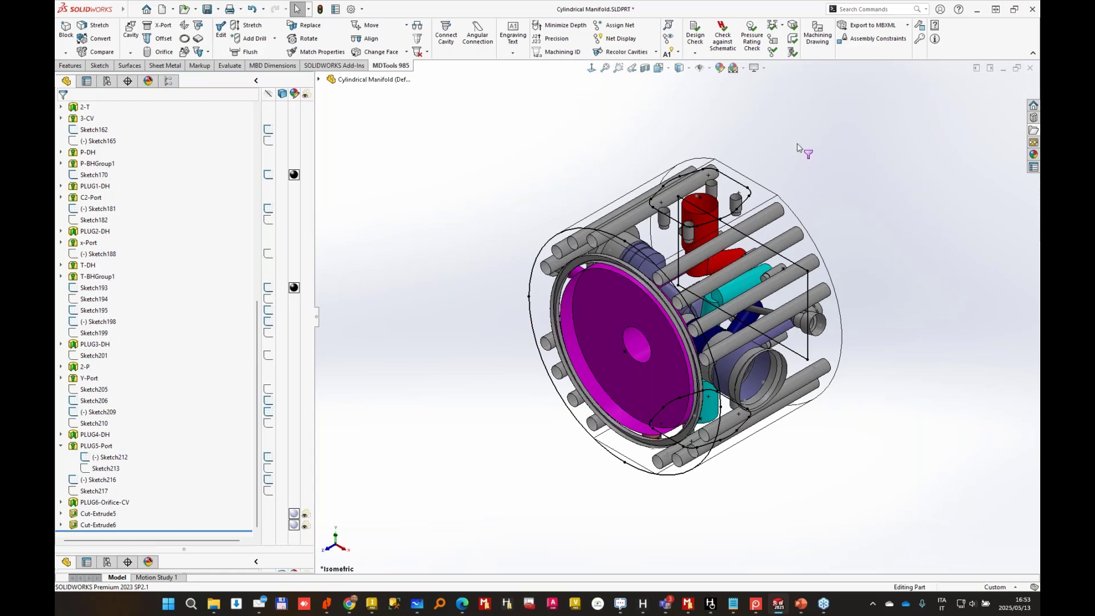
scroll(833, 193, "down", 4)
middle_click_drag(642, 191, 640, 301)
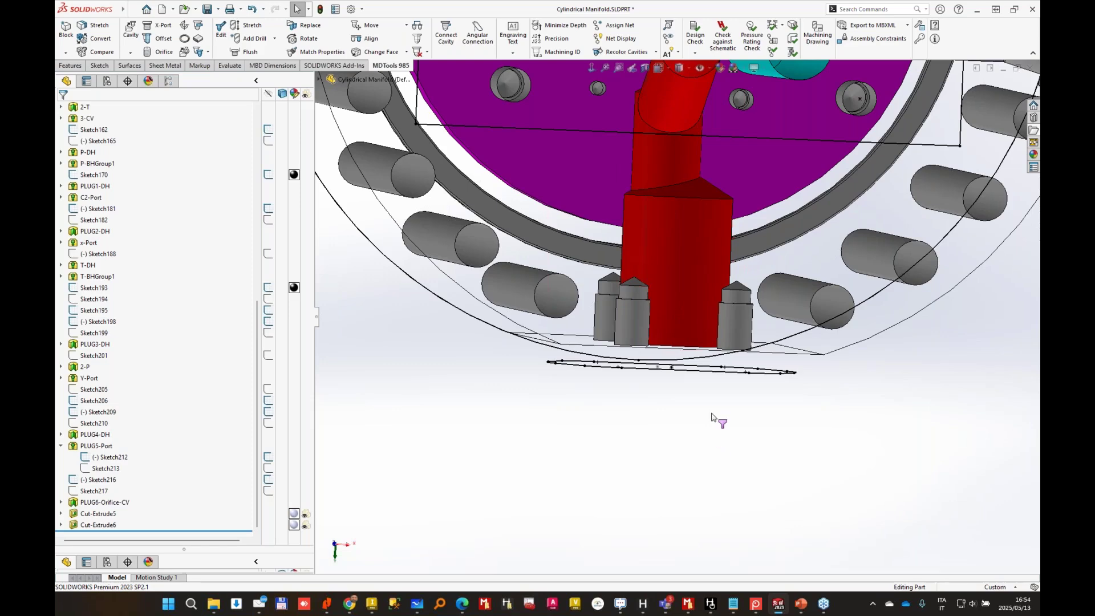
Examine the P port and its mounting bolt holes from several angles in the manifold part.
middle_click_drag(712, 418, 594, 366)
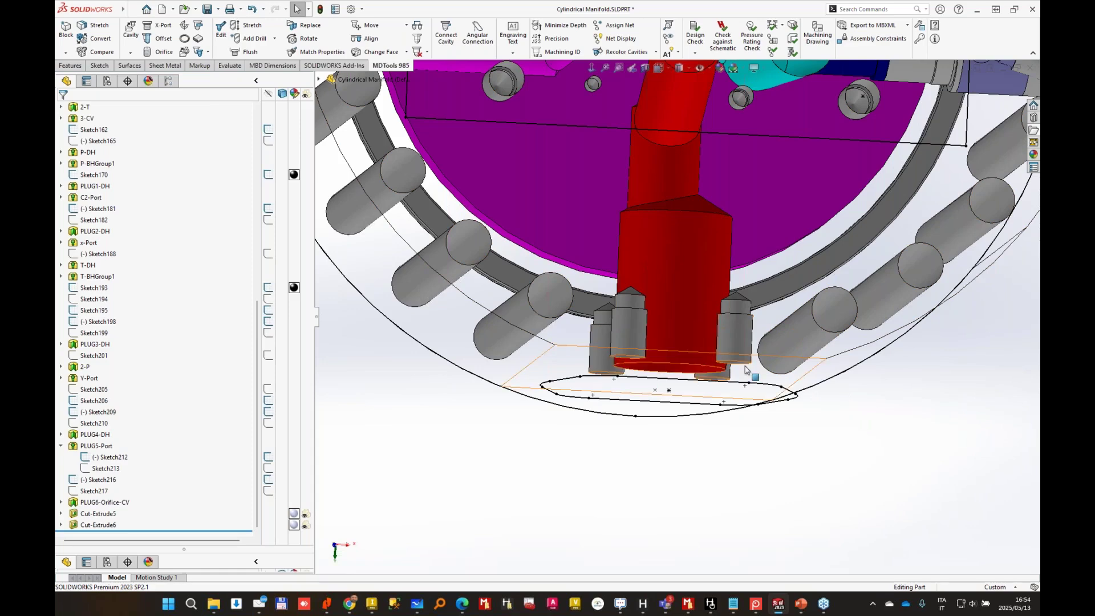
middle_click_drag(770, 365, 742, 354)
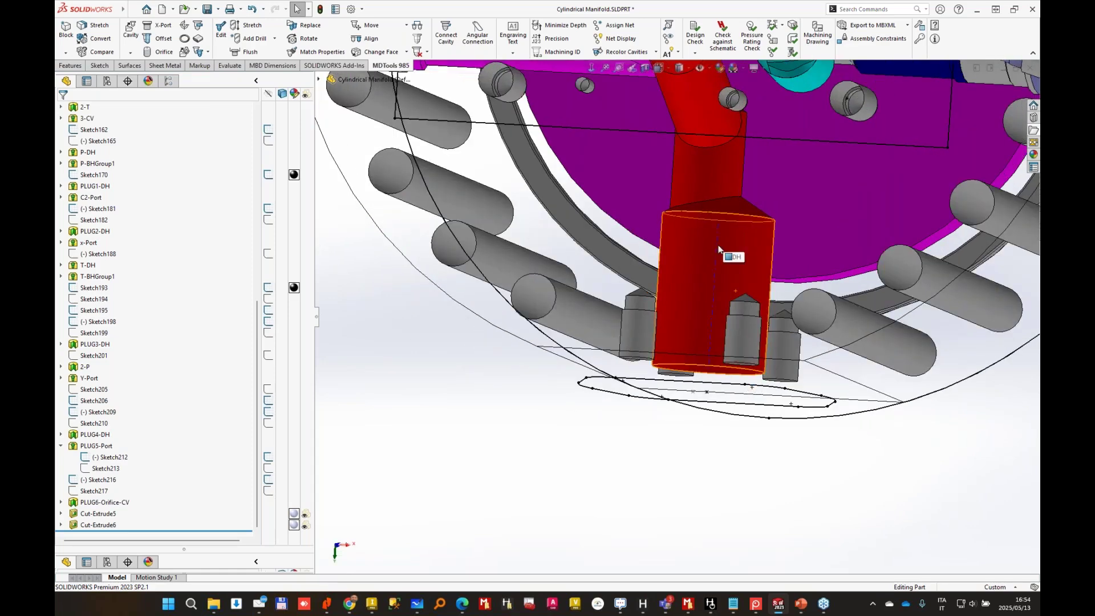
middle_click_drag(647, 439, 721, 320)
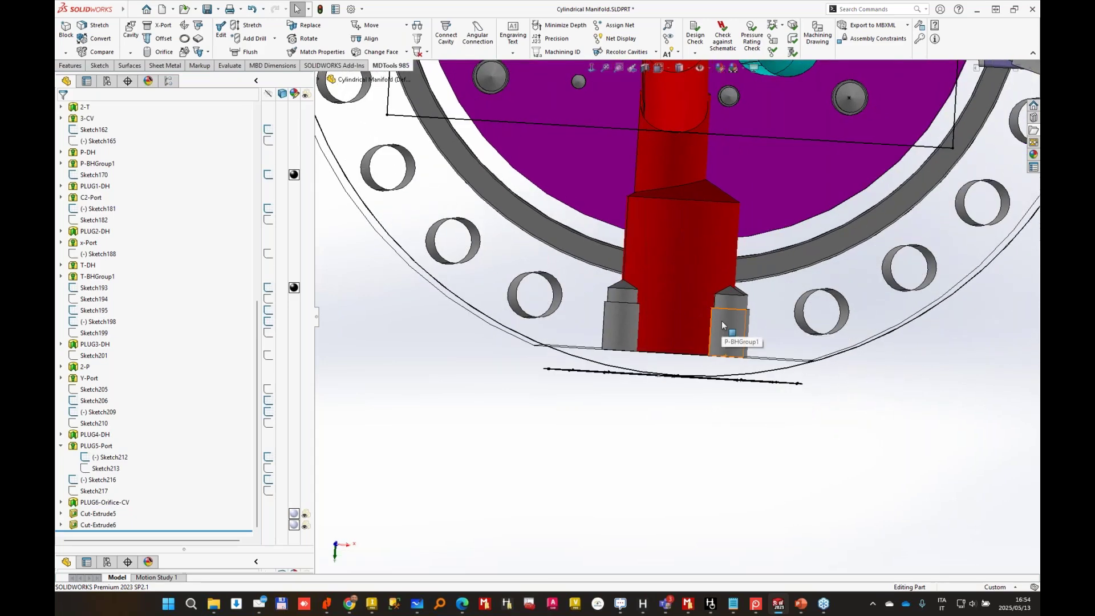
Return to the Draw1 drawing and compare the T port's bolt holes in view C with row 20 of the machining chart.
mouse_move(124, 11)
left_click(240, 10)
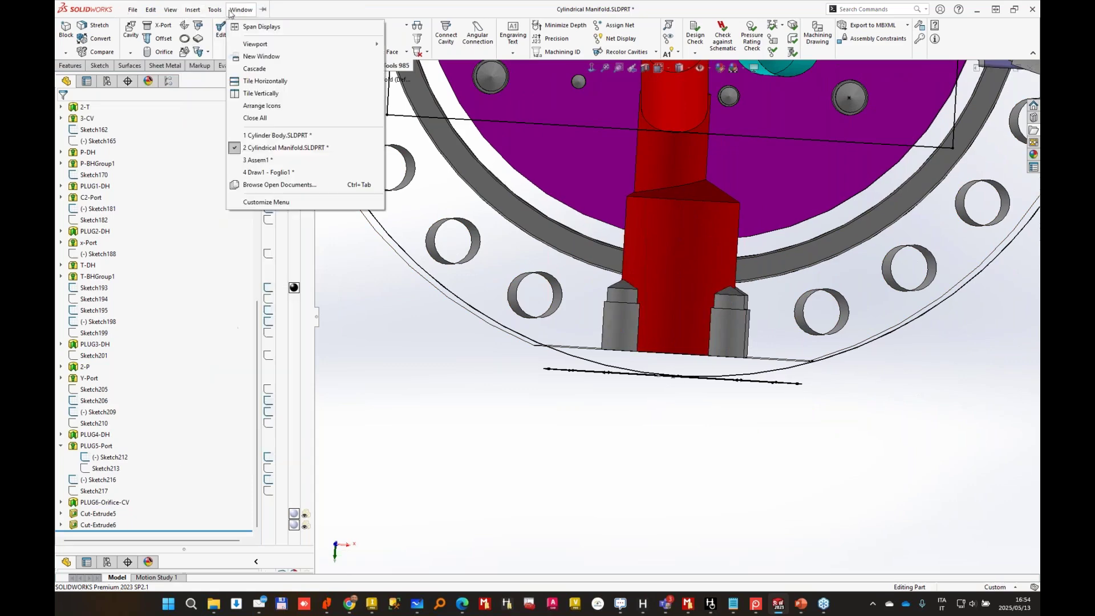
left_click(270, 172)
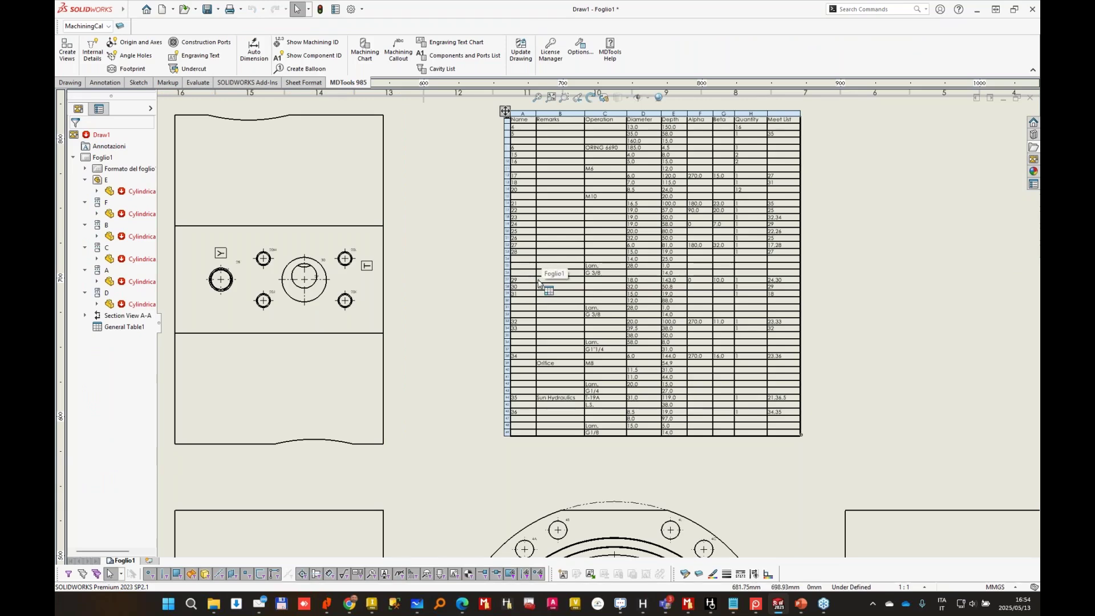
scroll(227, 284, "down", 4)
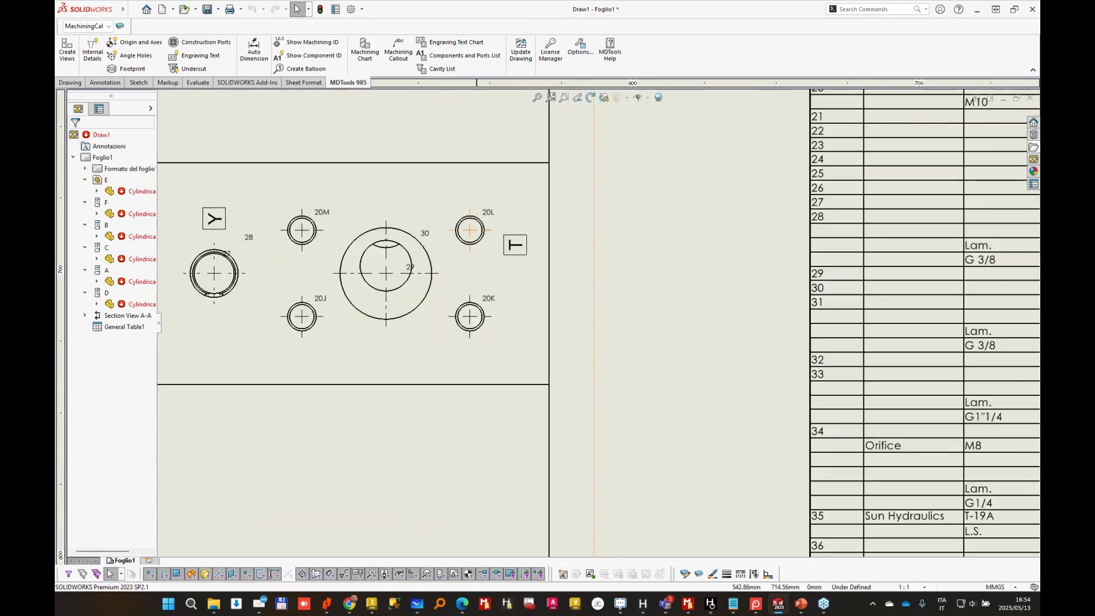
scroll(570, 214, "up", 1)
scroll(587, 236, "down", 1)
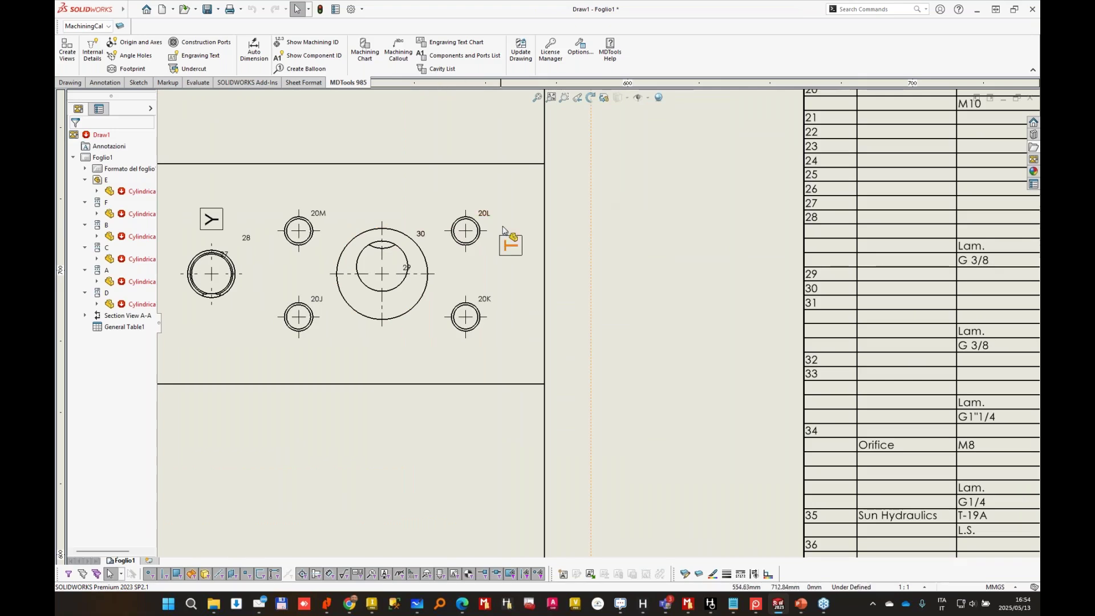
scroll(554, 235, "up", 1)
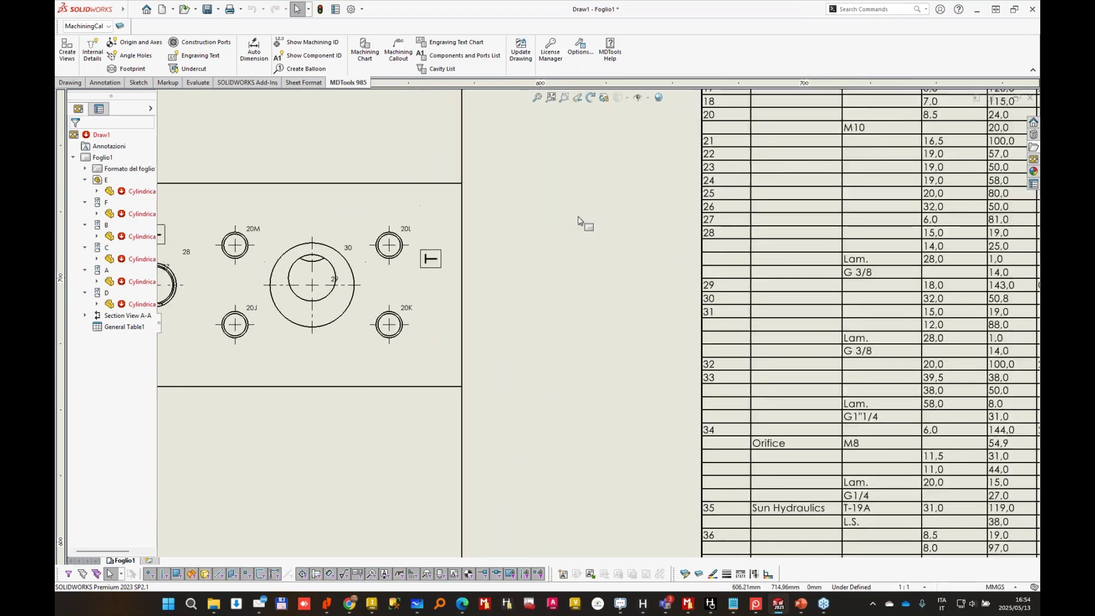
scroll(628, 217, "down", 1)
scroll(875, 209, "up", 1)
scroll(910, 210, "down", 1)
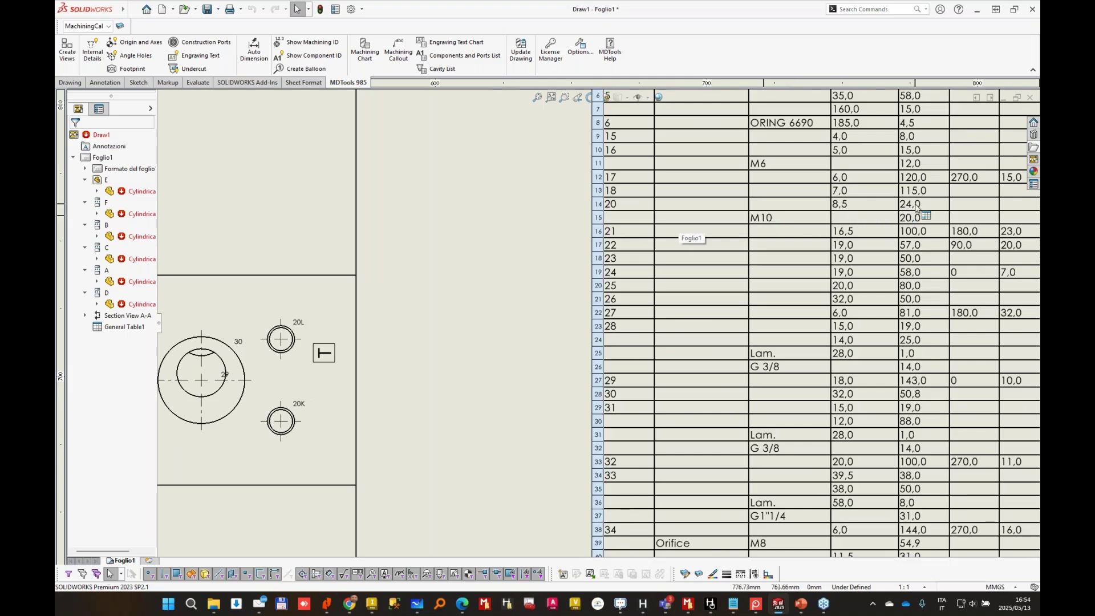
scroll(455, 257, "up", 1)
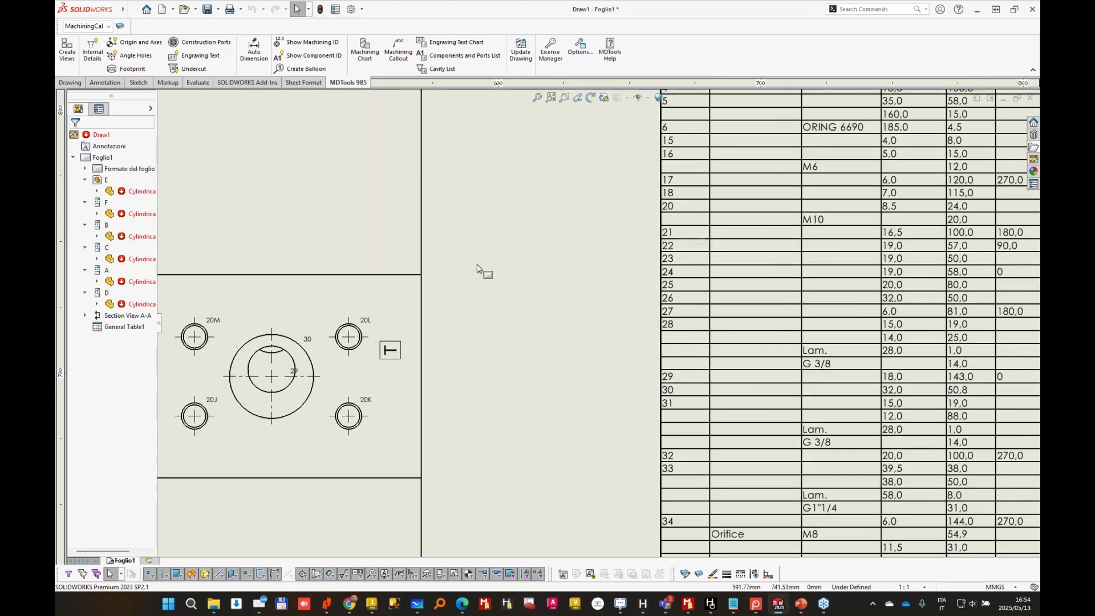
Create a vertical section view through bolt holes 20L and 20K of view C and place it beside that view.
left_click(607, 284)
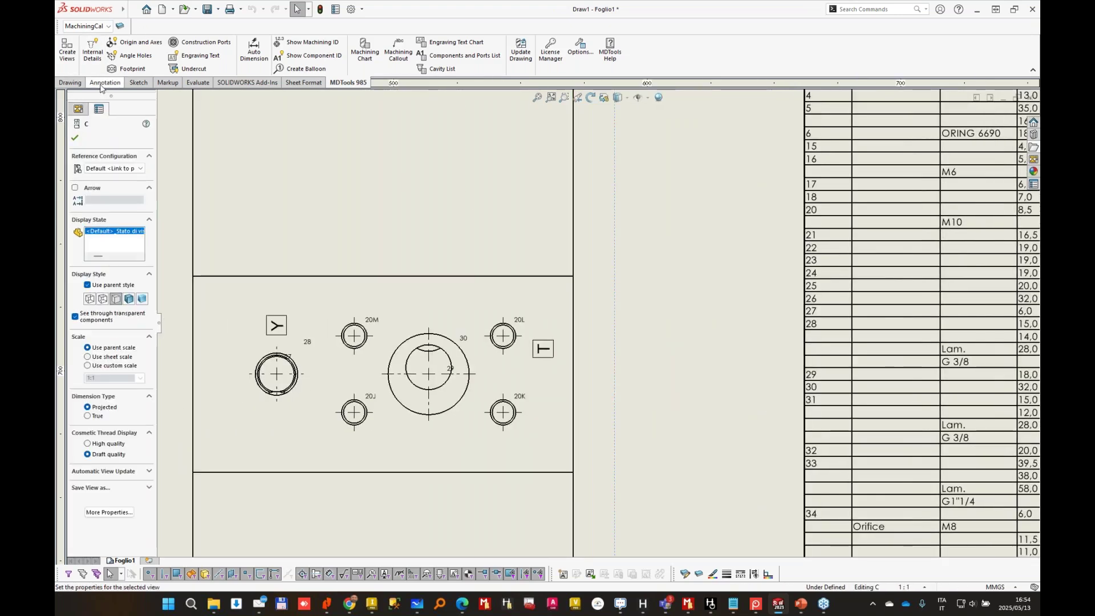
left_click(70, 83)
left_click(147, 51)
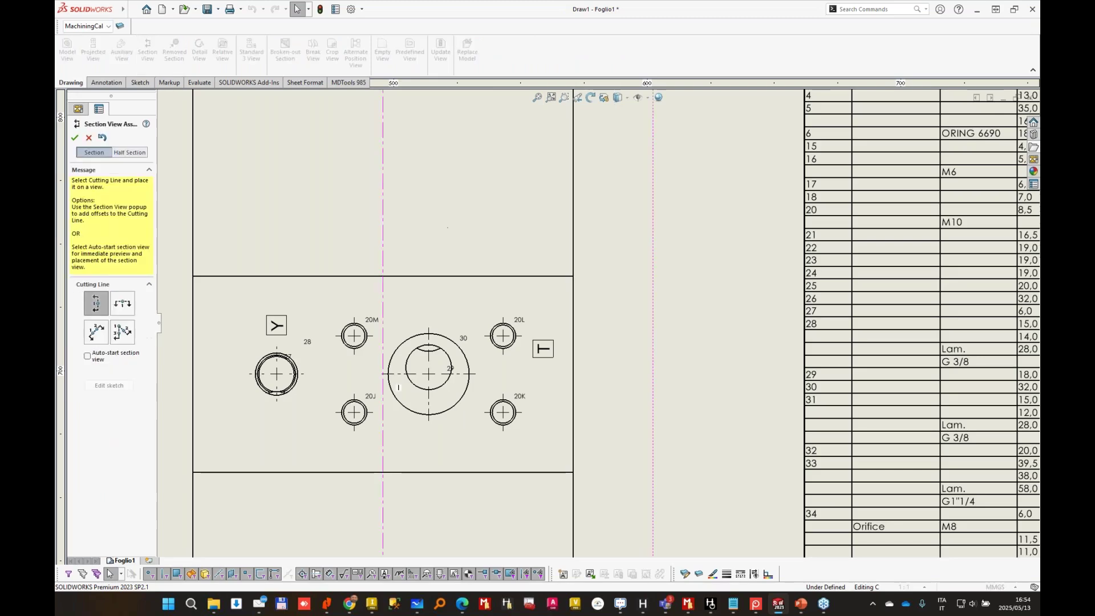
left_click(516, 341)
left_click(709, 354)
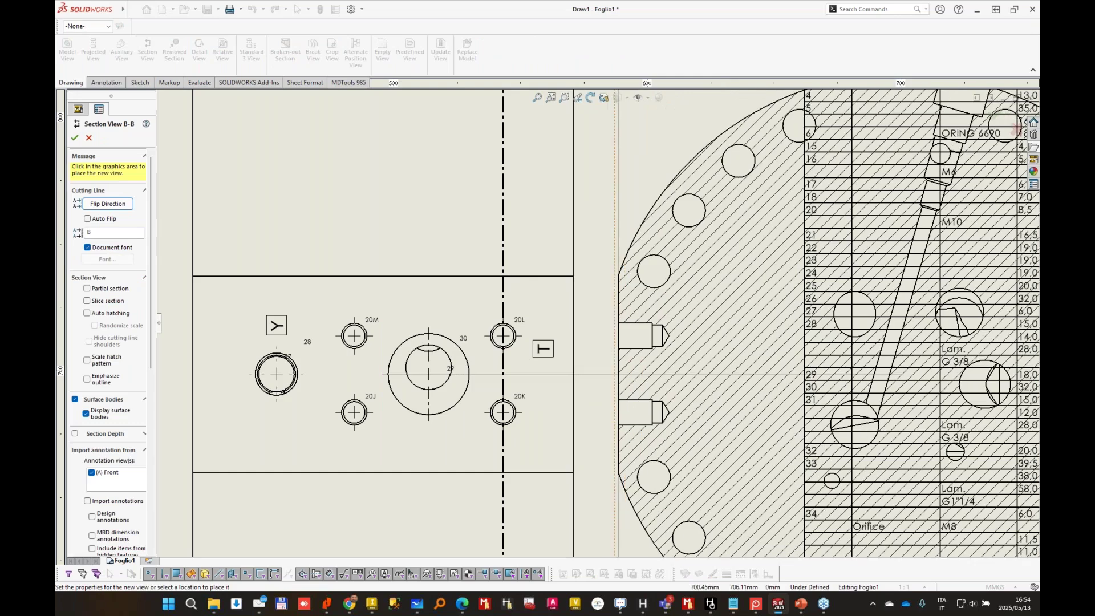
Dimension the depth of the upper bolt hole in the new section view, from the flat face to the end of its straight bore.
left_click(109, 83)
left_click(73, 50)
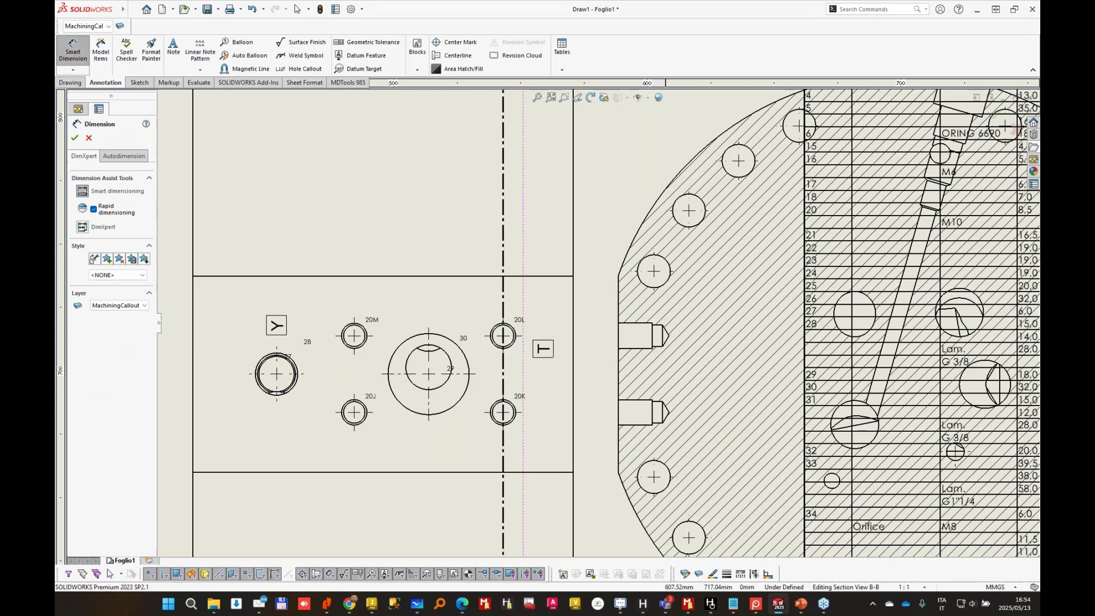
left_click(662, 336)
left_click(619, 337)
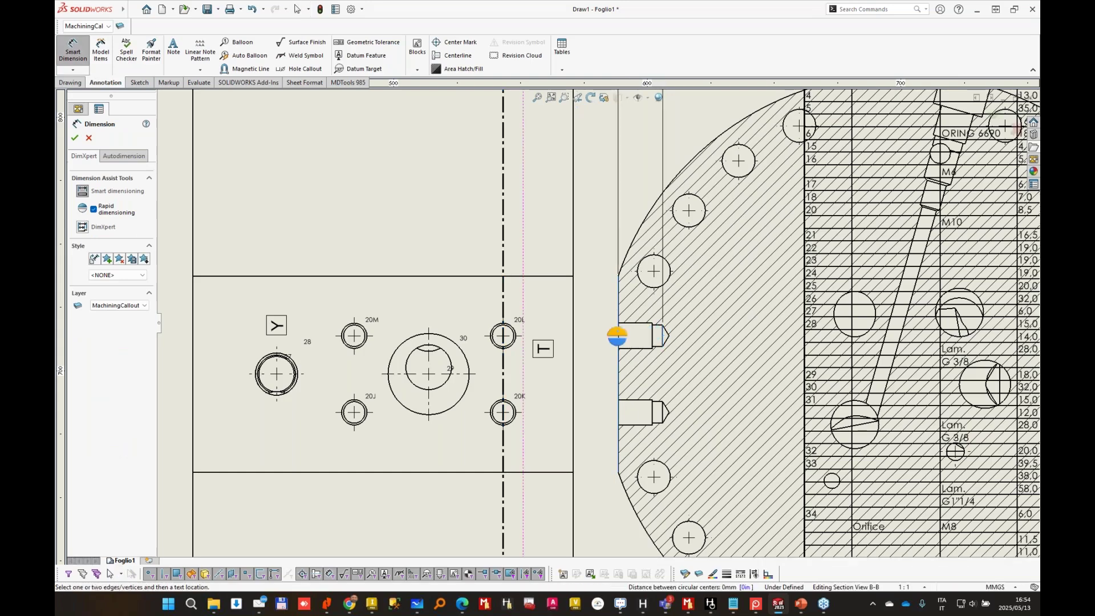
left_click(644, 167)
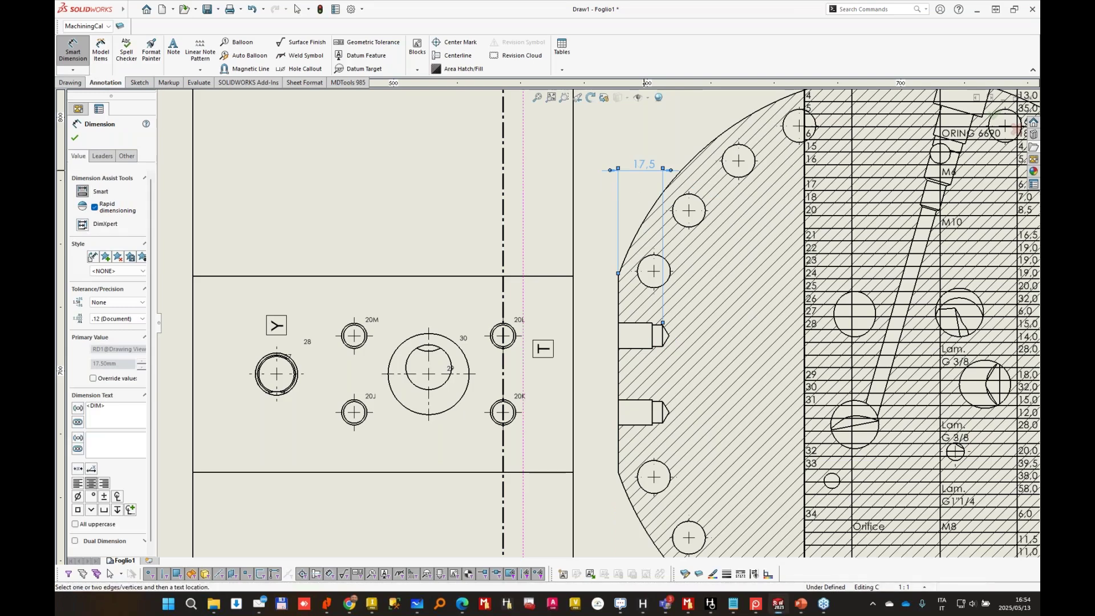
key("Escape")
key("Escape")
scroll(651, 171, "up", 2)
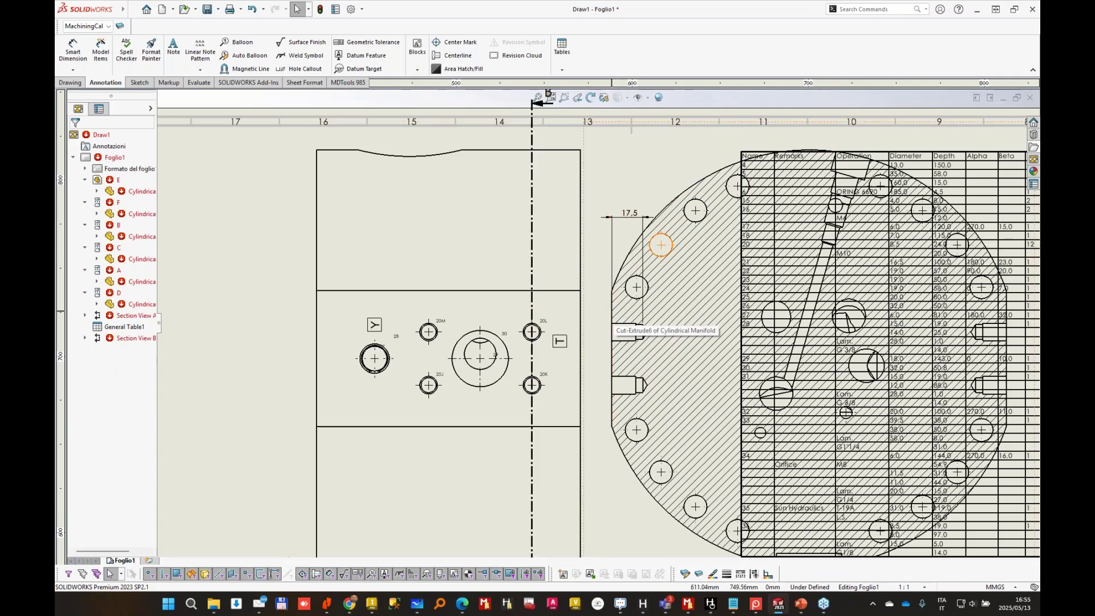
Switch to the Cylindrical Manifold part and open the P port footprint's location settings with Change Face.
left_click(132, 9)
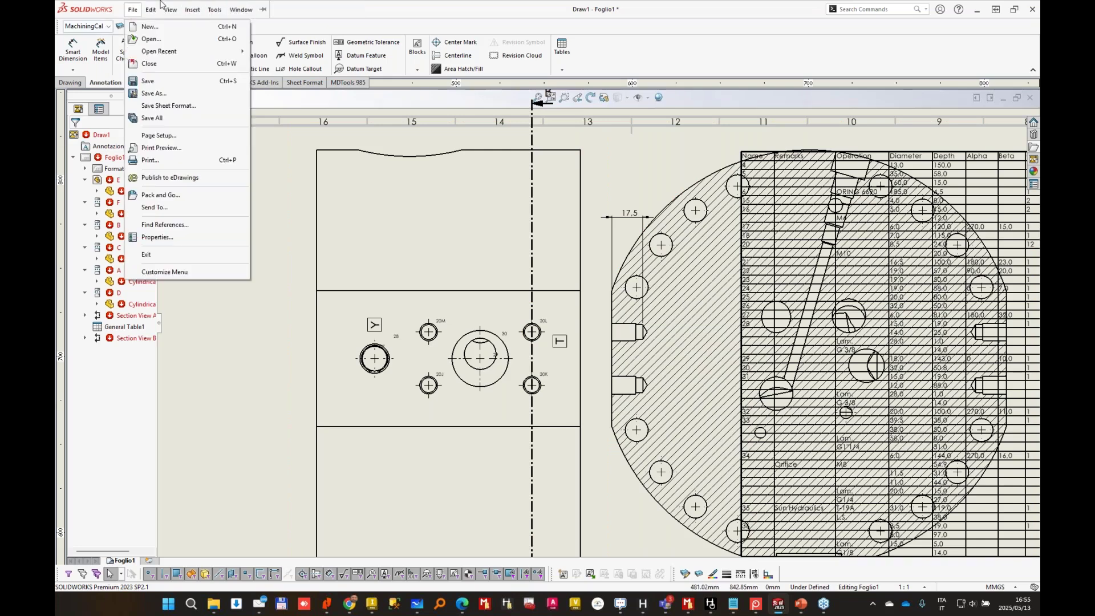
left_click(274, 4)
mouse_move(125, 11)
left_click(241, 9)
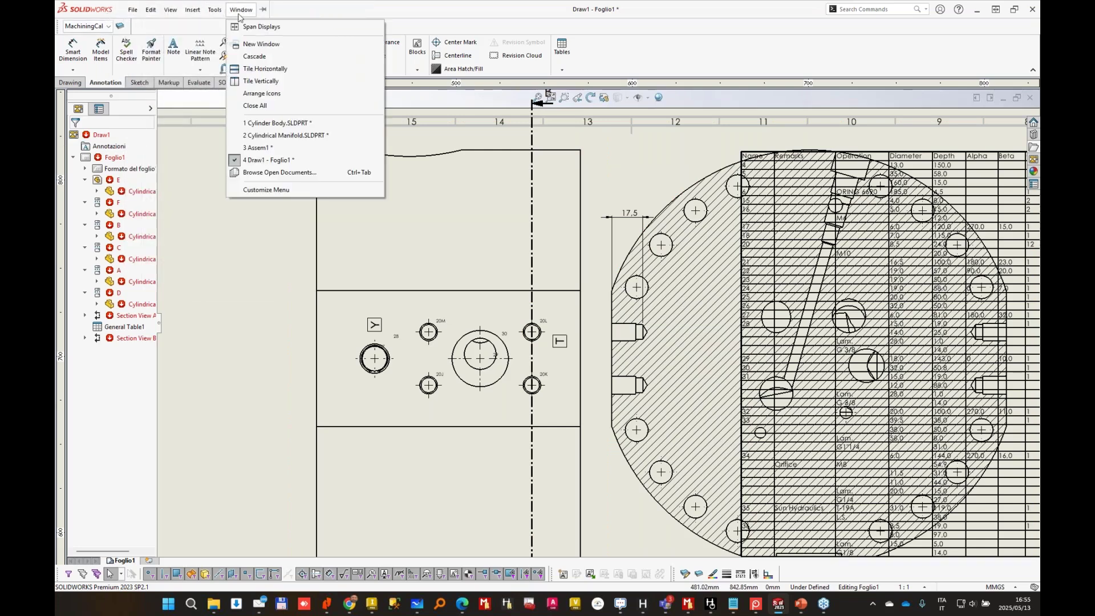
left_click(288, 137)
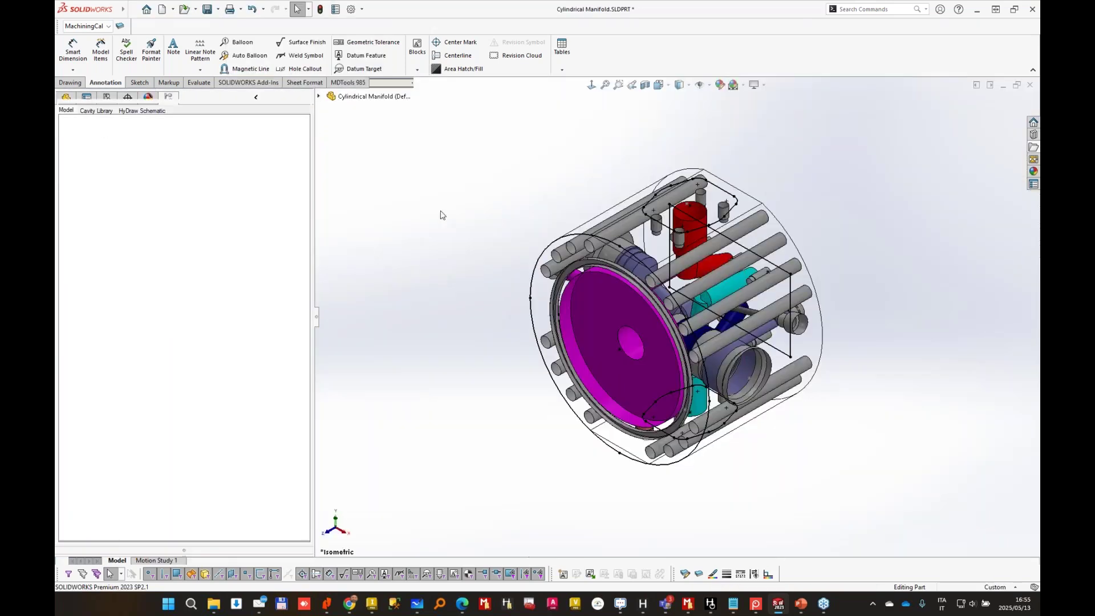
key("ctrl+5")
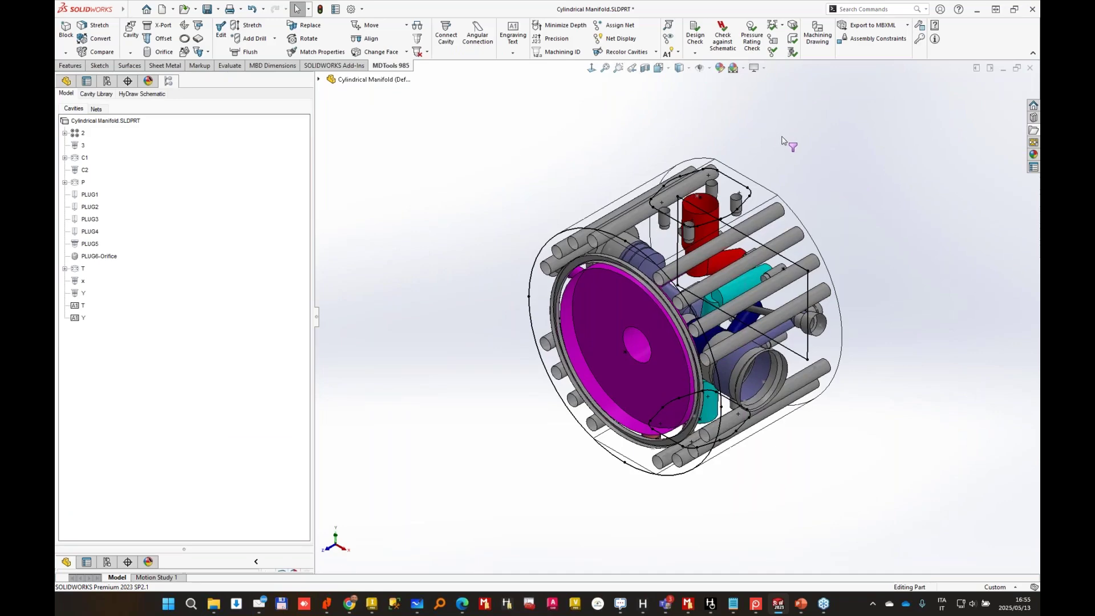
left_click(380, 51)
left_click(731, 416)
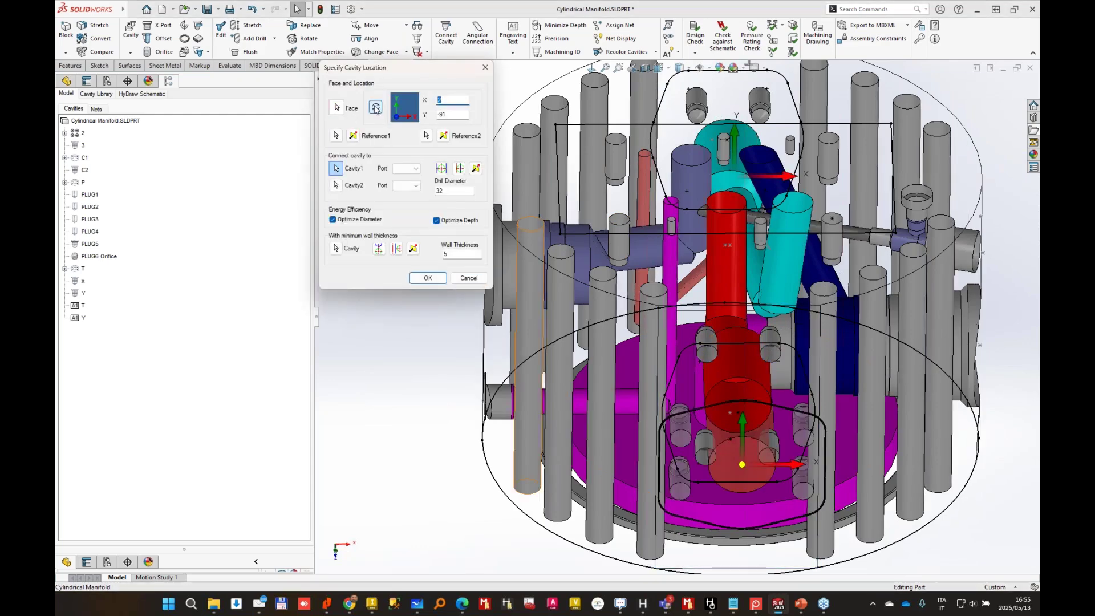
Rotate the P footprint and position it at X 0, Y 0 relative to the circular edge of the manifold's end face.
left_click(376, 107)
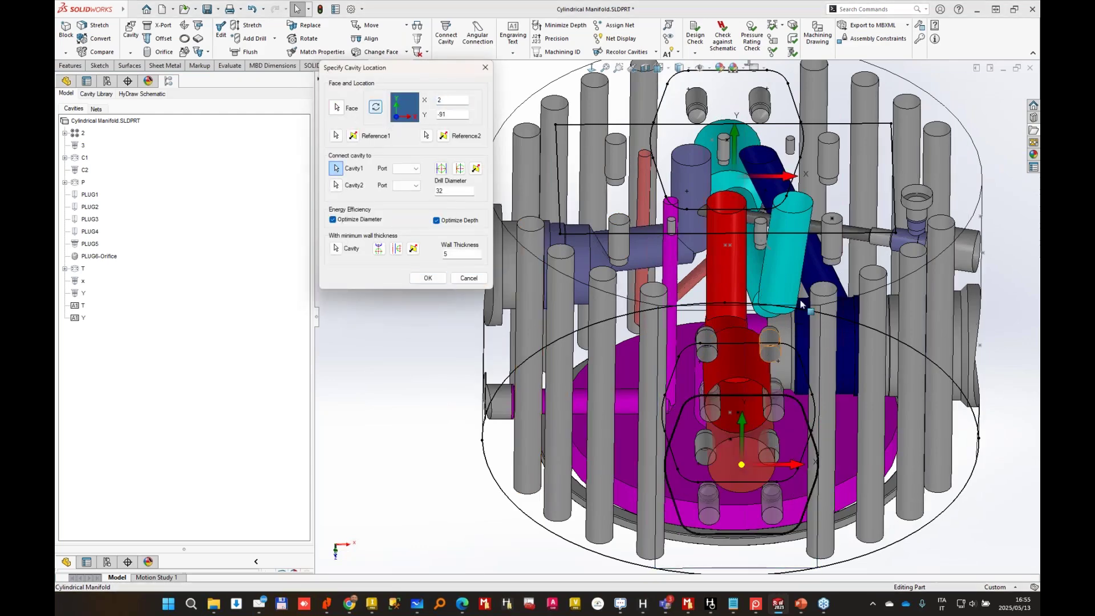
left_click(336, 136)
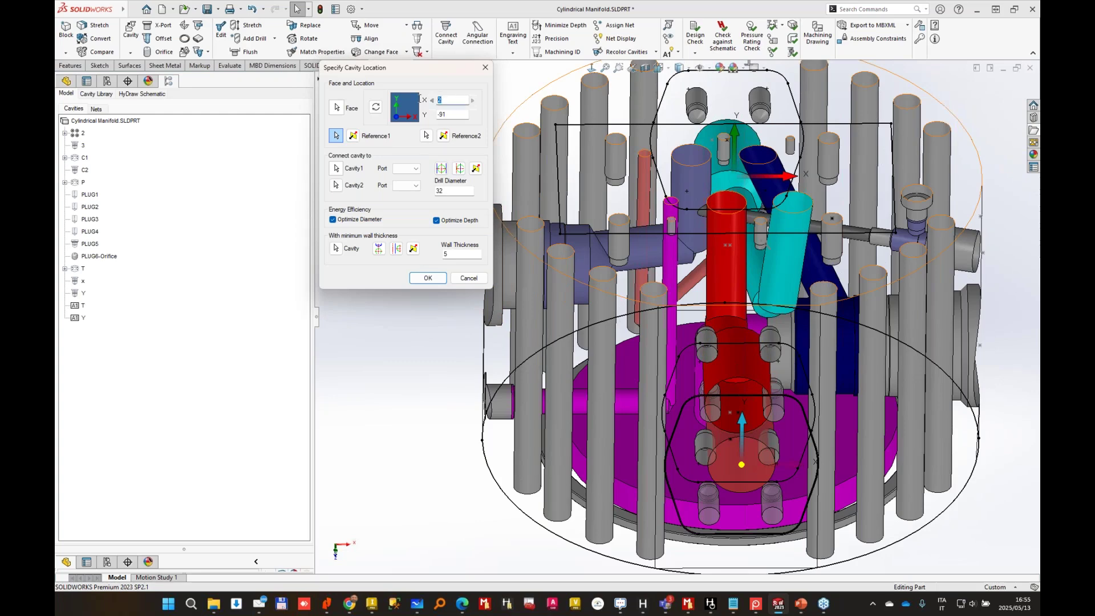
key("Tab")
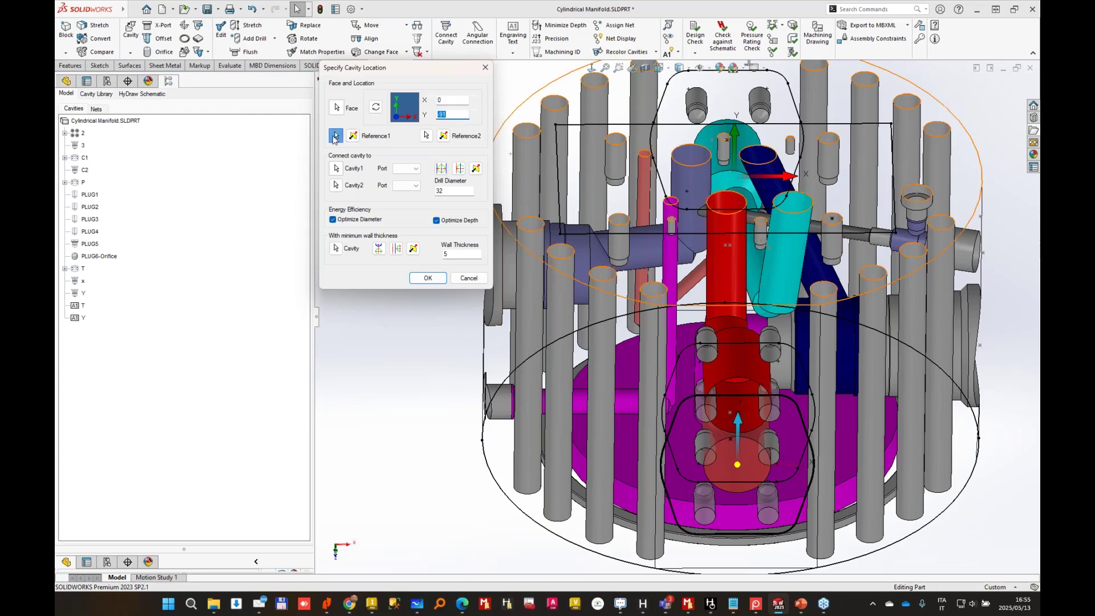
left_click(341, 135)
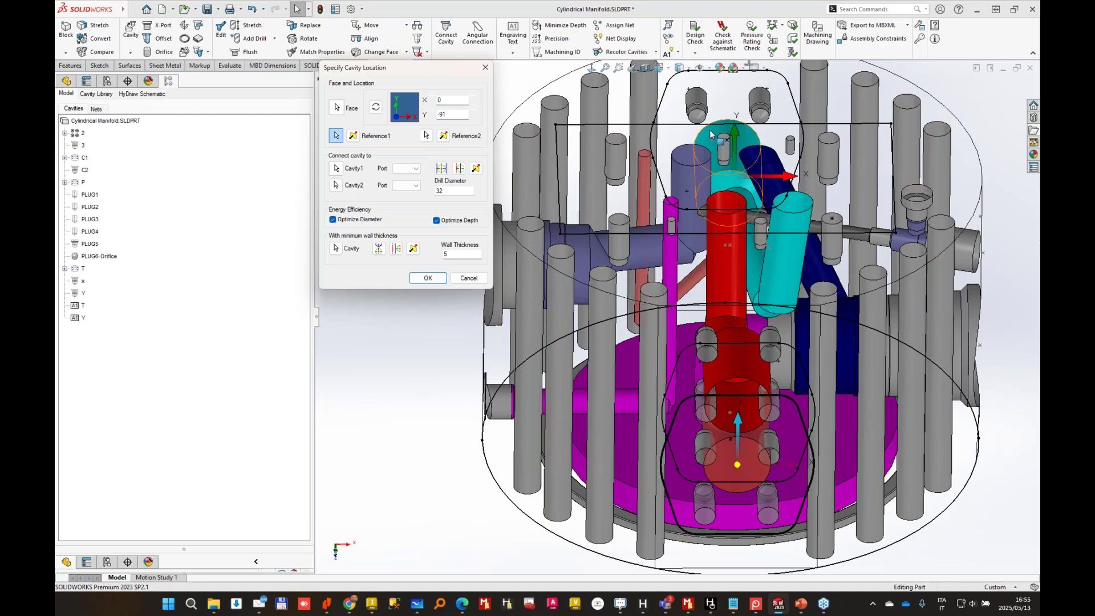
left_click(504, 123)
left_click_drag(450, 114, 391, 112)
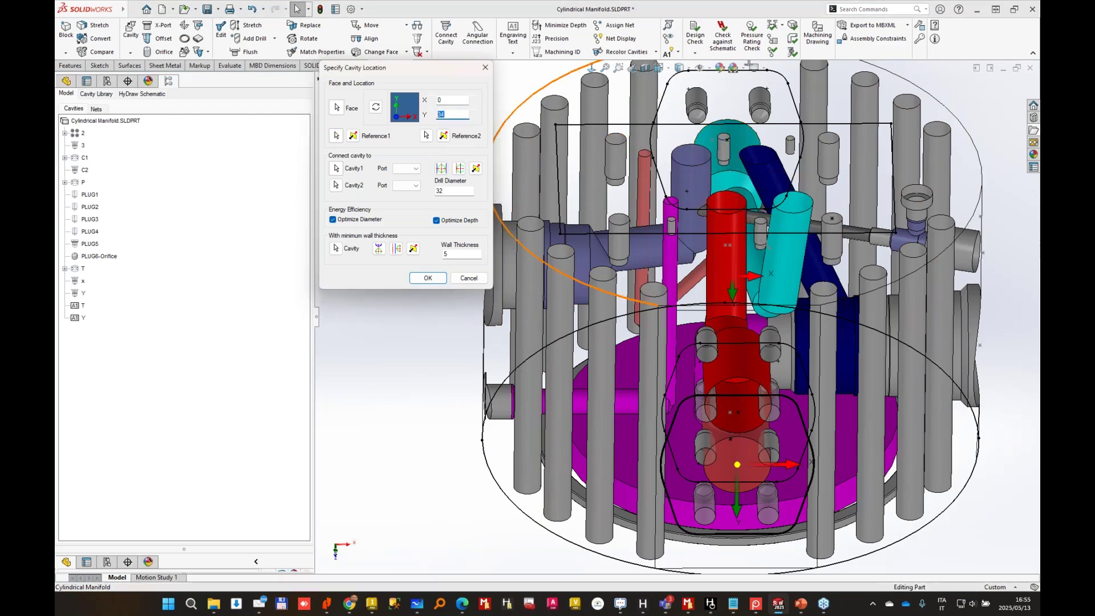
key("Return")
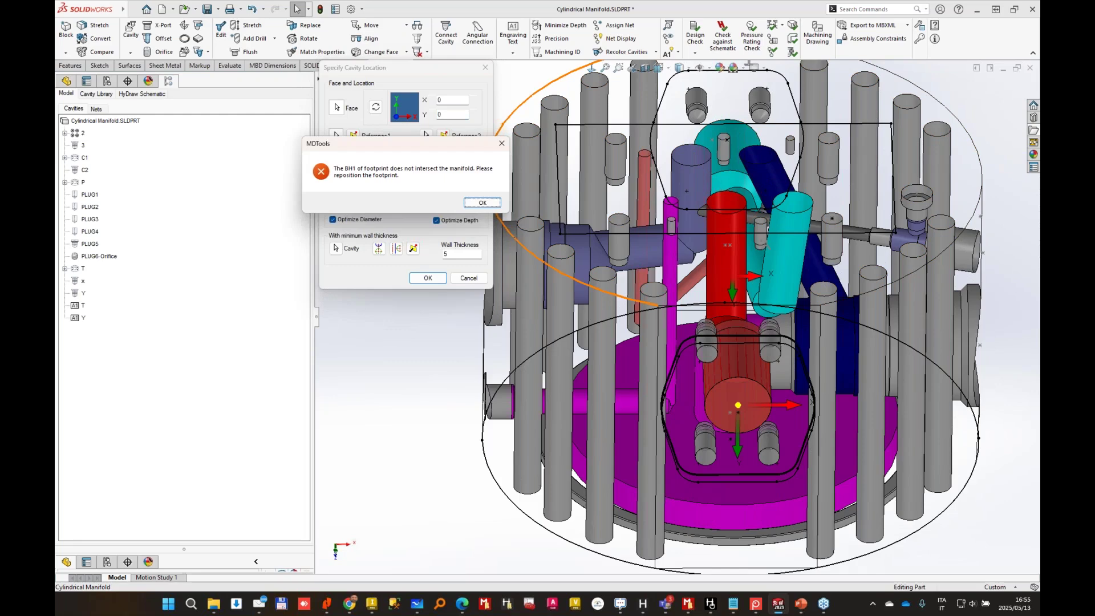
left_click(479, 203)
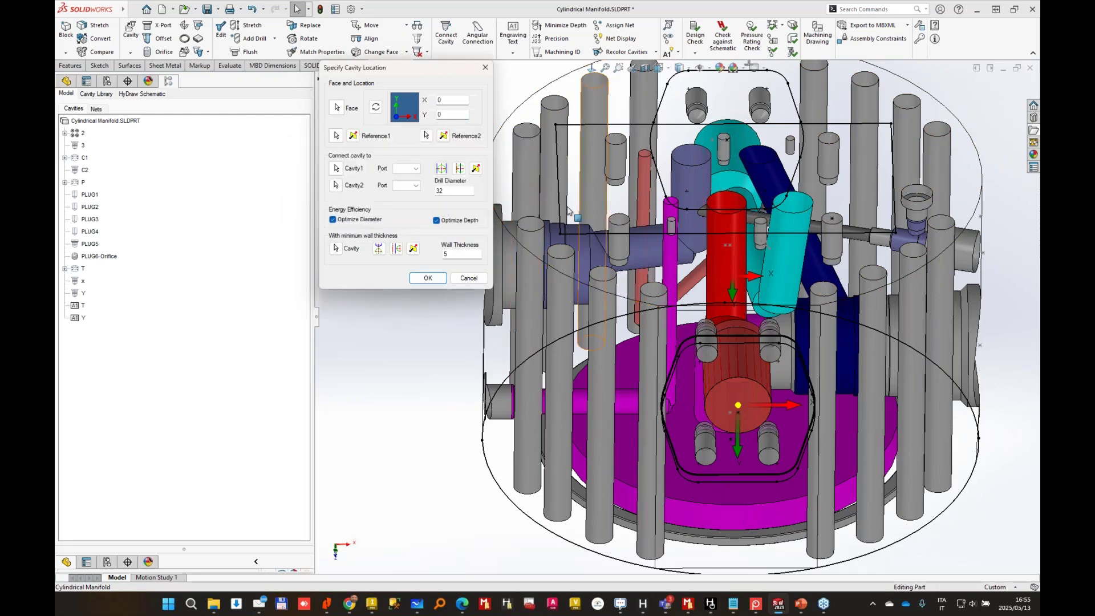
Examine how the P footprint outline and its bolt holes sit against the manifold's flat face.
middle_click_drag(791, 342, 868, 402)
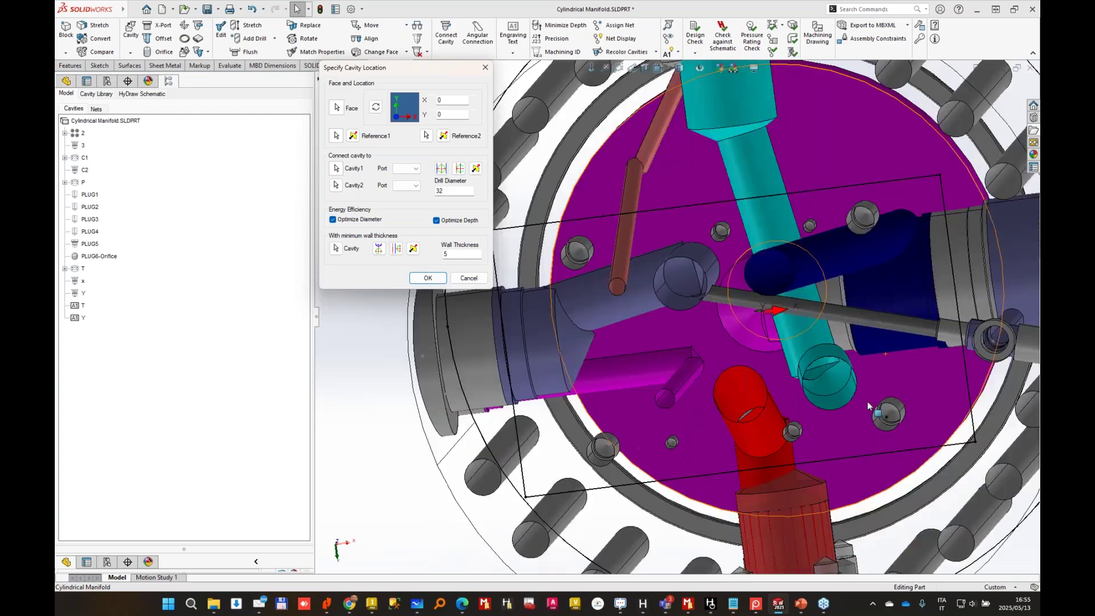
scroll(867, 402, "down", 2)
middle_click_drag(888, 443, 929, 392)
scroll(949, 337, "down", 2)
middle_click_drag(948, 337, 902, 274)
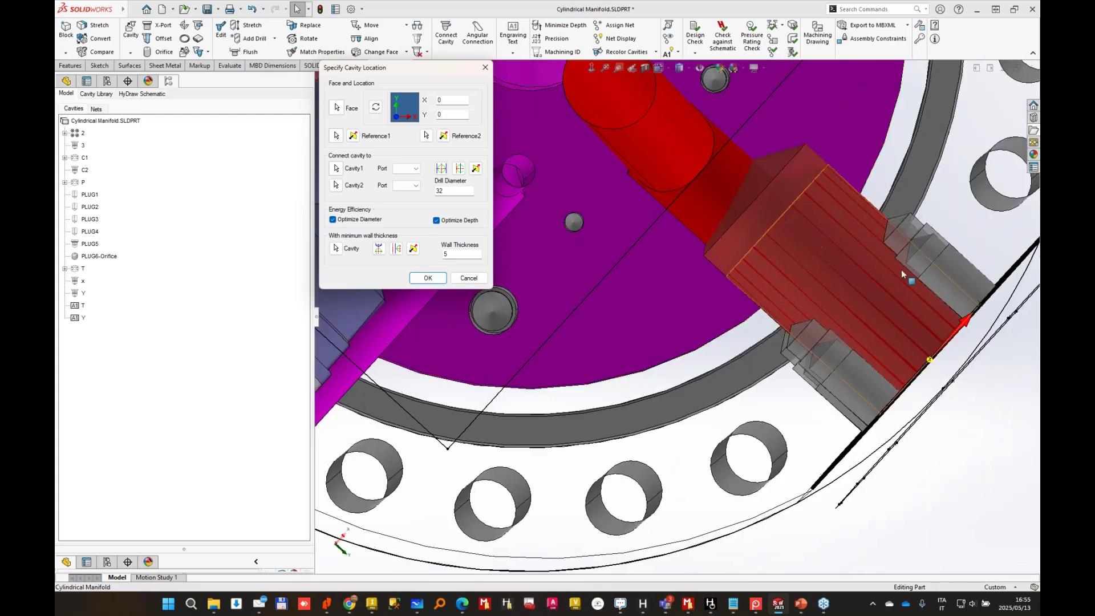
middle_click_drag(901, 270, 901, 270)
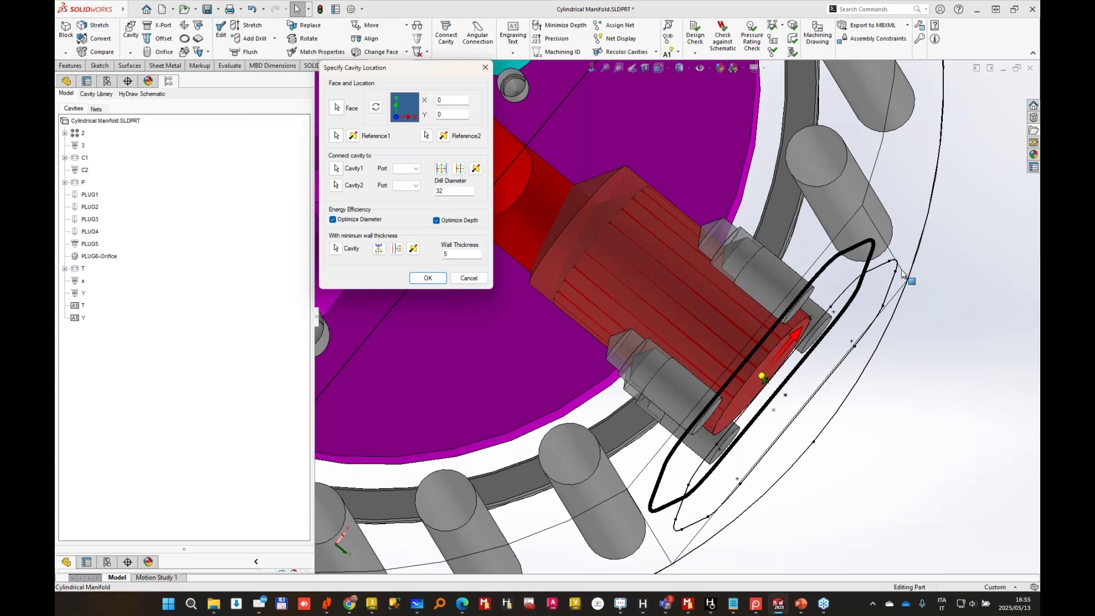
left_click_drag(439, 67, 307, 179)
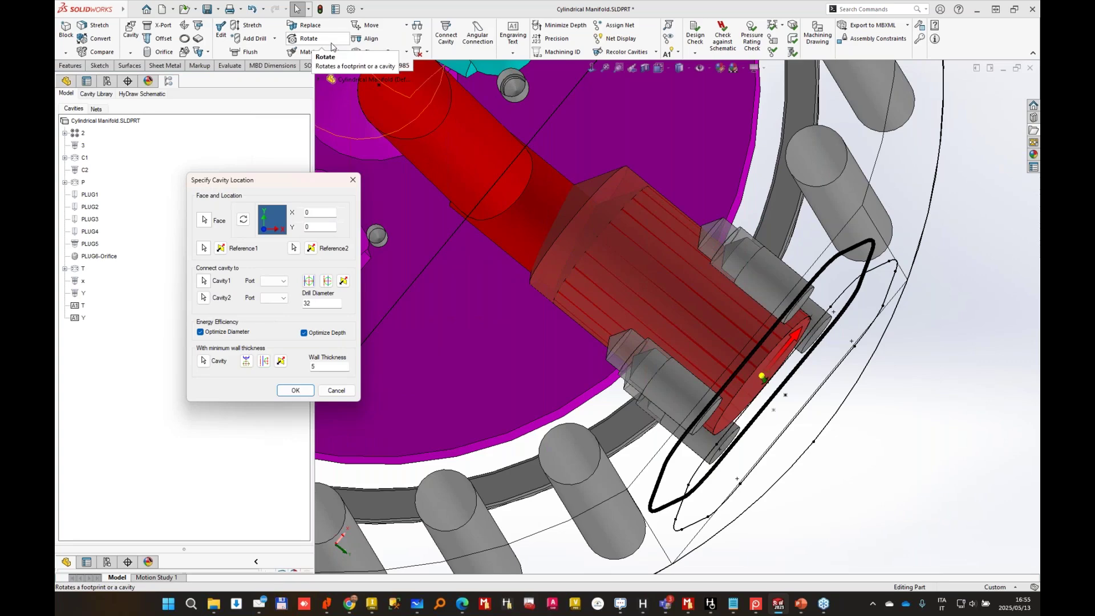
key("Left")
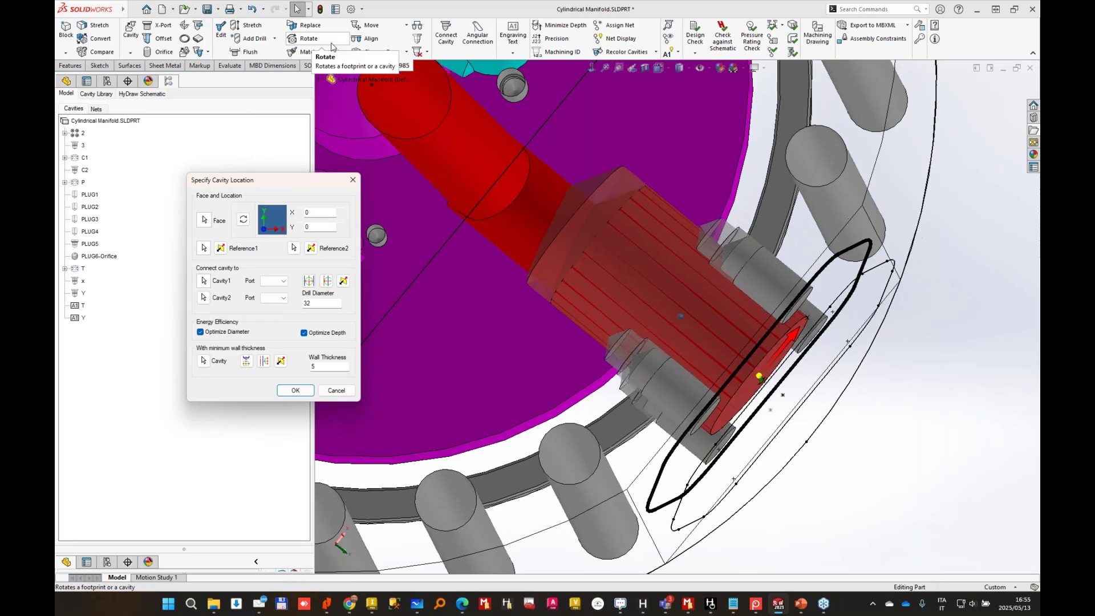
key("Left")
key("Left")
key("Left")
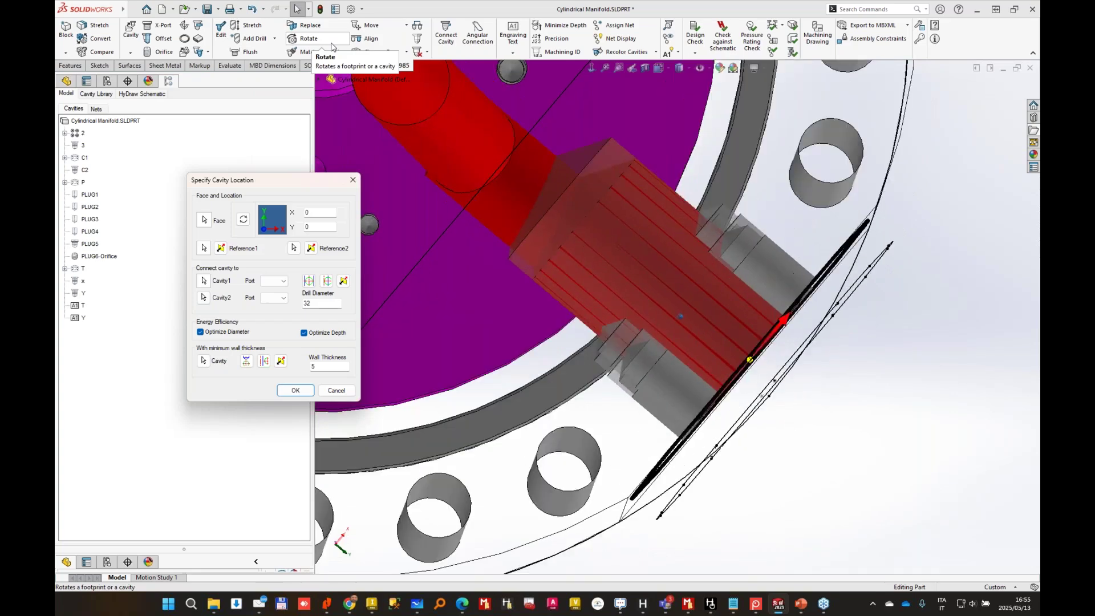
Try to apply the P footprint location at X 0, Y 0, and inspect its bolt holes against the manifold.
left_click(295, 391)
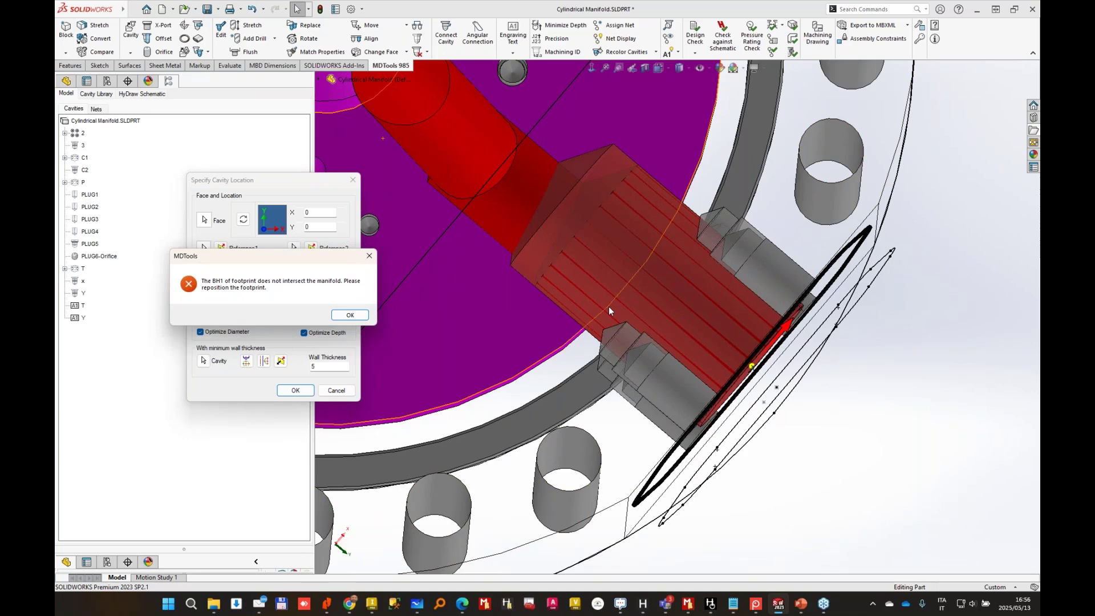
middle_click_drag(609, 306, 649, 355)
scroll(650, 355, "down", 3)
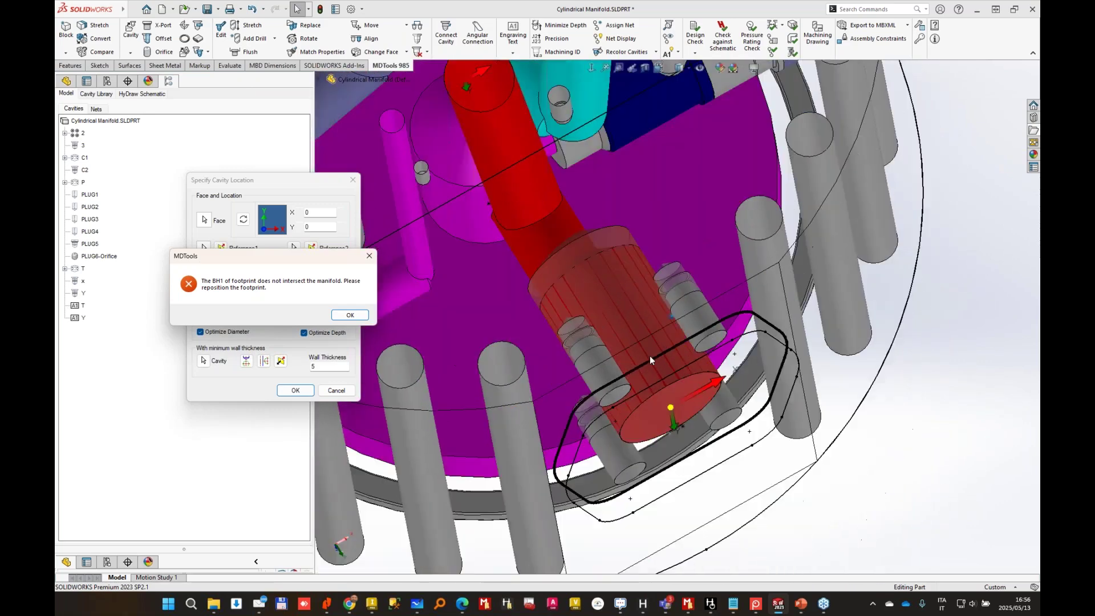
scroll(649, 355, "up", 2)
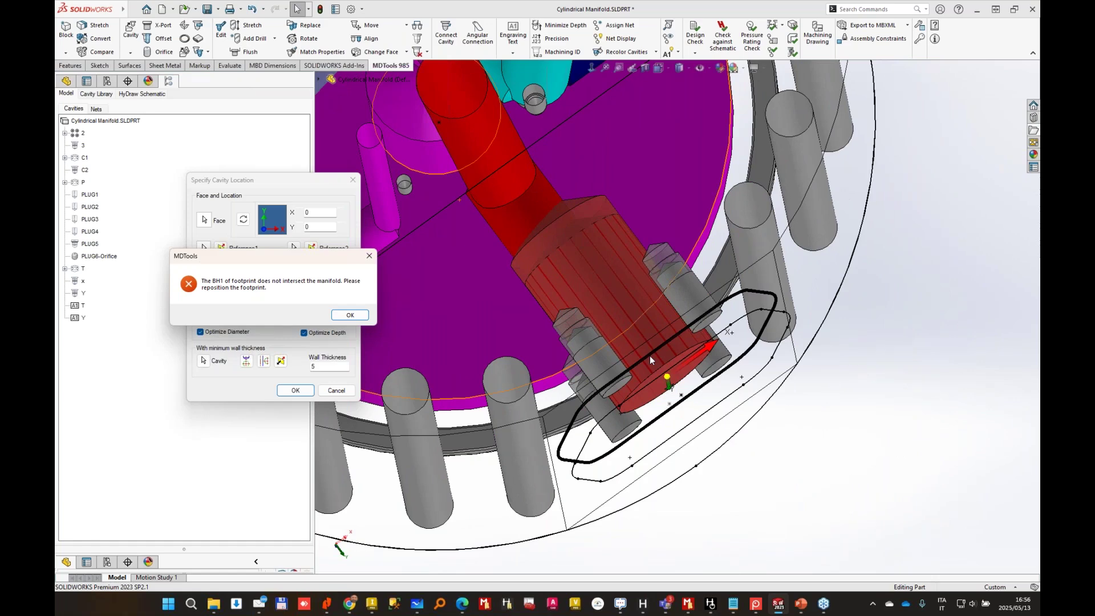
middle_click_drag(649, 355, 887, 441)
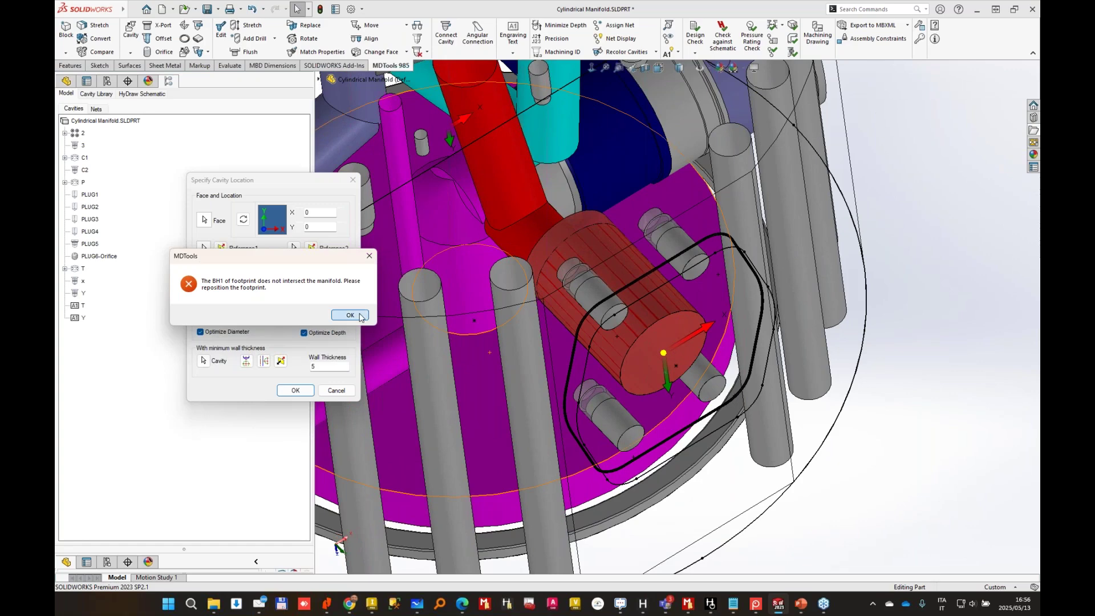
left_click(351, 315)
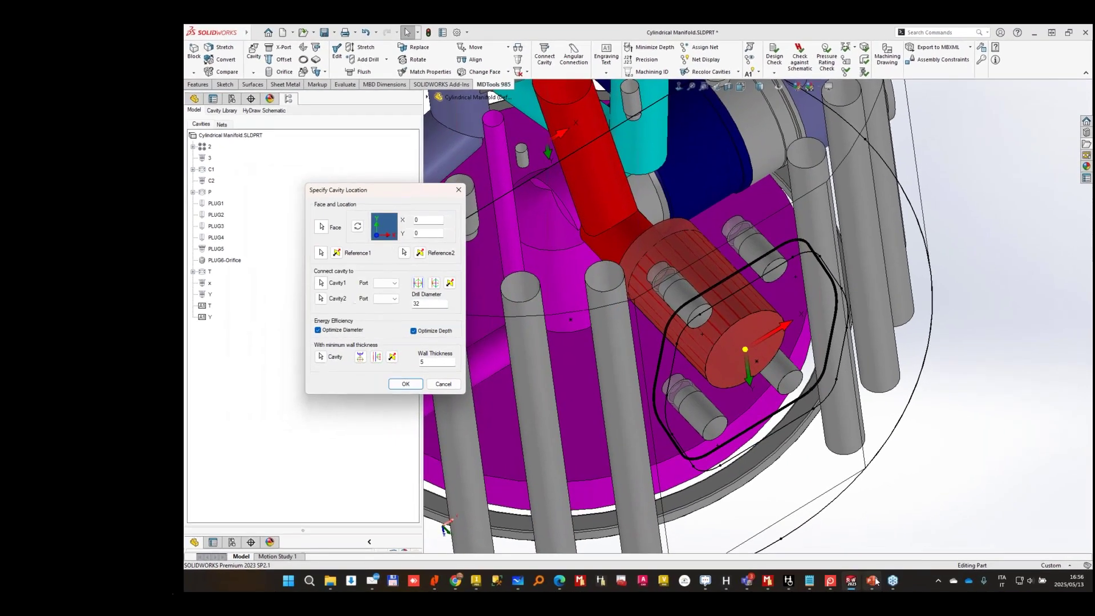
Switch to the webinar presentation in PowerPoint and start the slide show from the "Techniques: Designing Non-Rectangular Manifolds" slide.
left_click(875, 581)
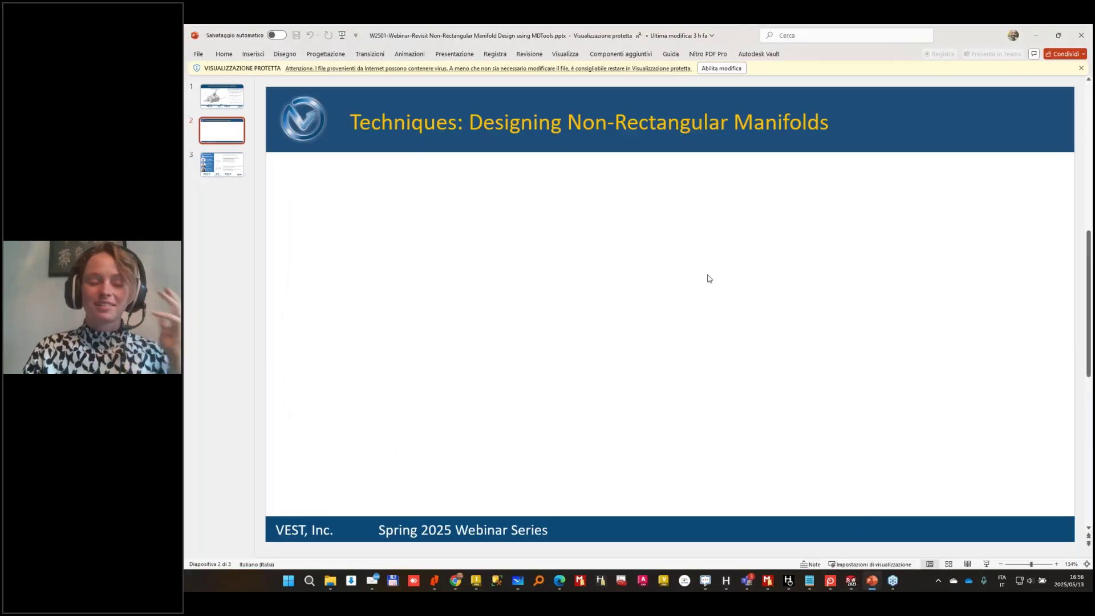
scroll(700, 254, "down", 2)
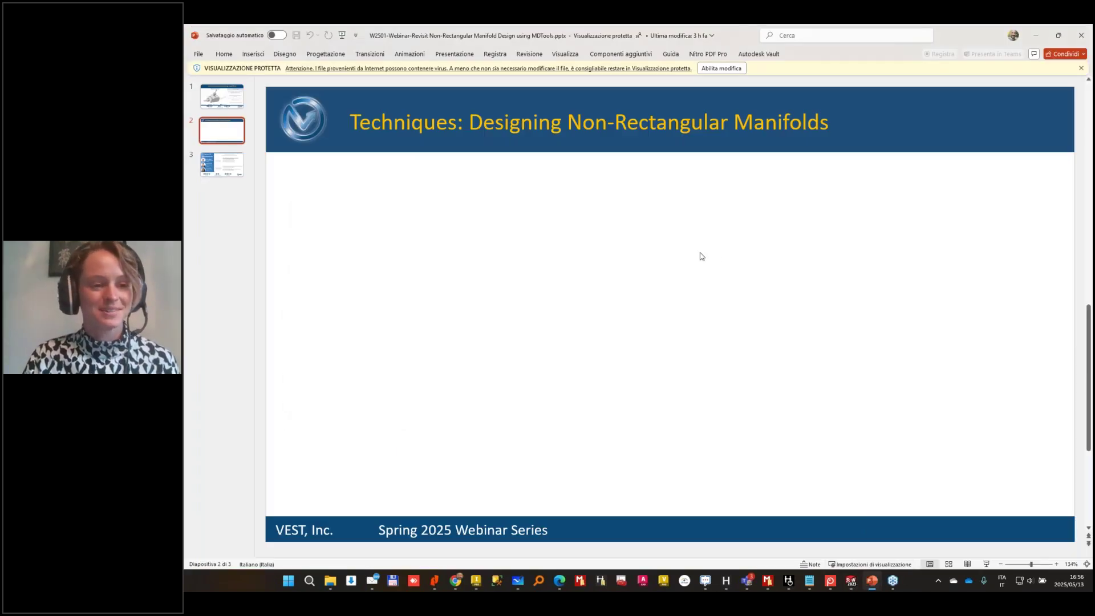
key("shift+F5")
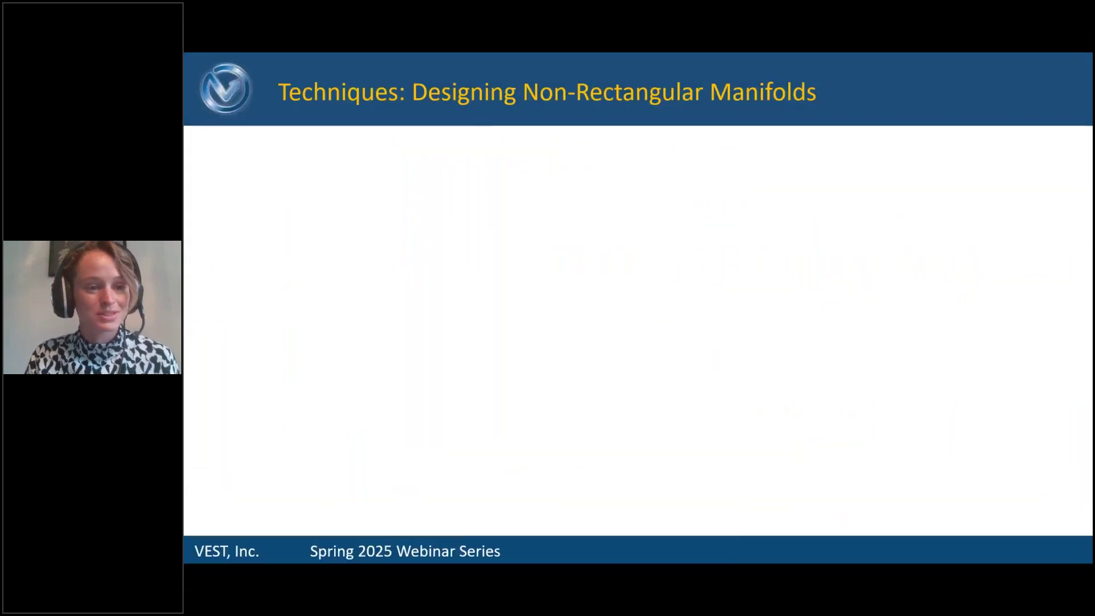